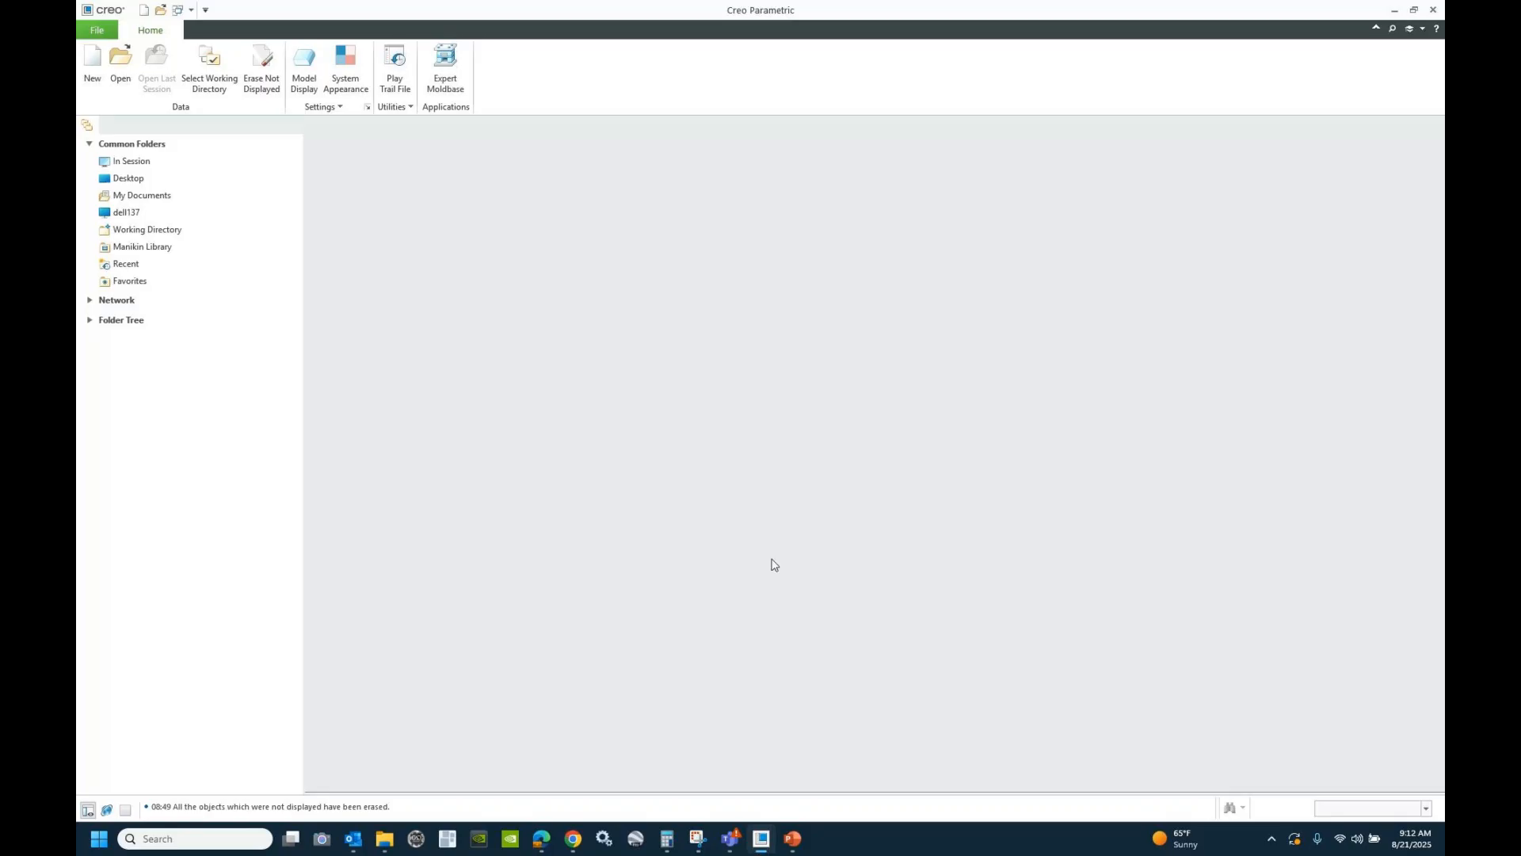
- Open the 01_sample_top_level_vehicle.asm assembly from the Combat Vehicle folder and bring up its view manager
left_click(121, 64)
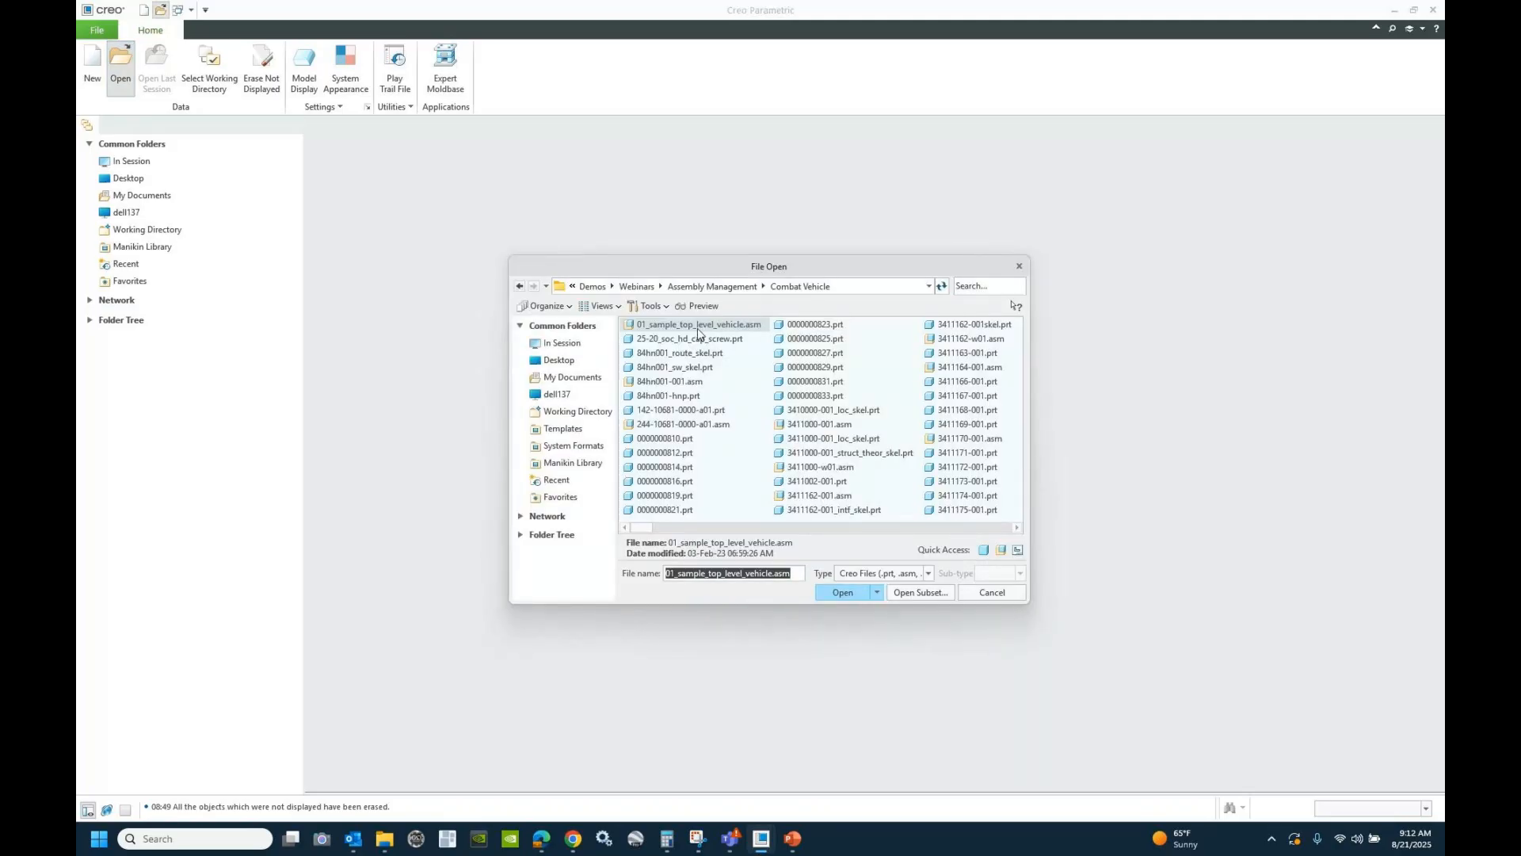
left_click(839, 590)
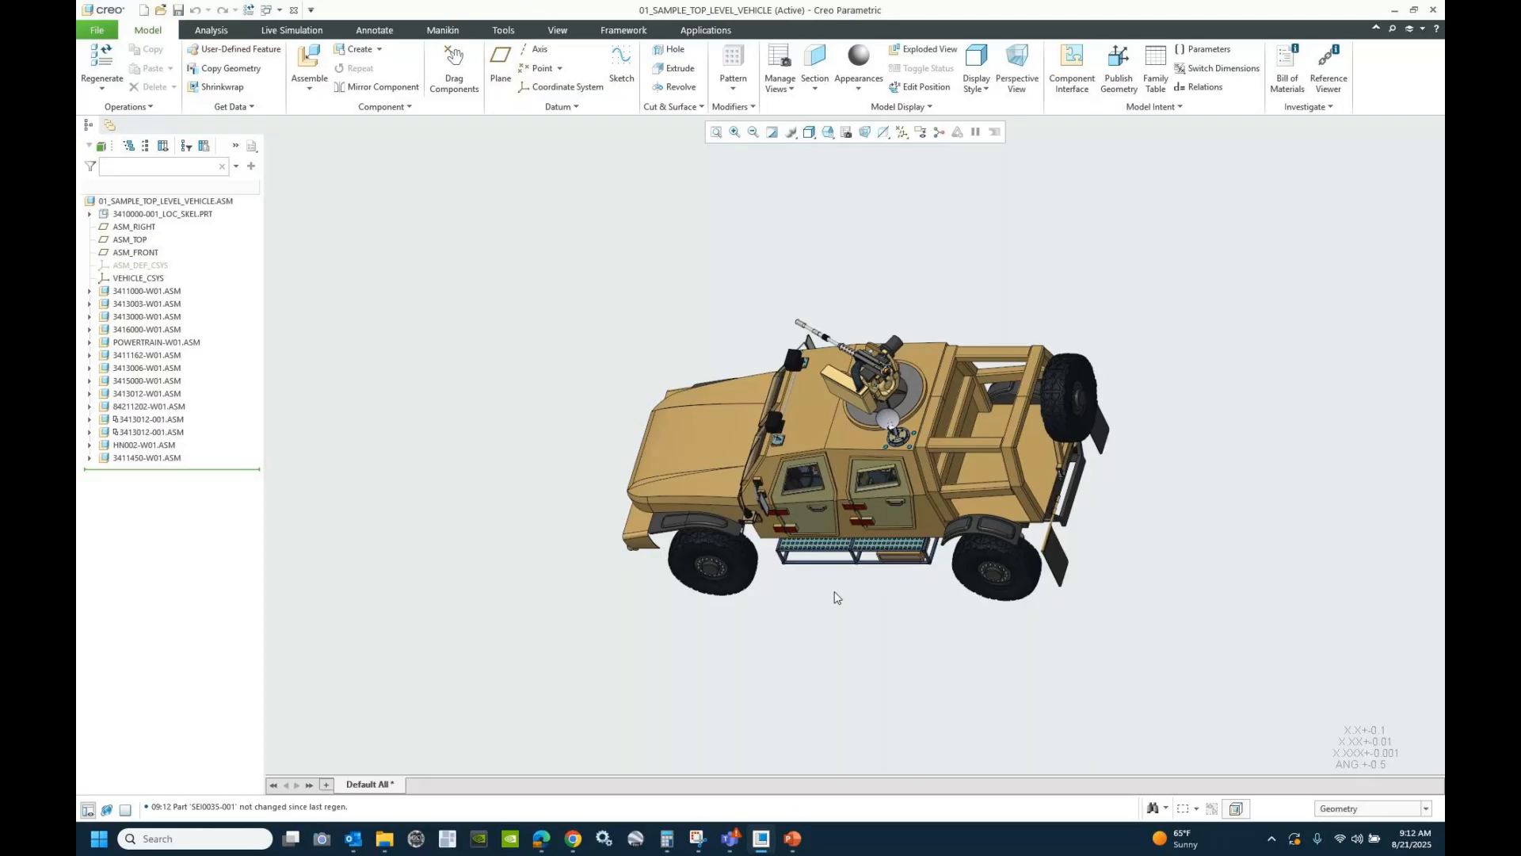
left_click(846, 132)
- Close the vehicle assembly and erase all objects that are not displayed from the session
left_click(293, 11)
left_click(262, 72)
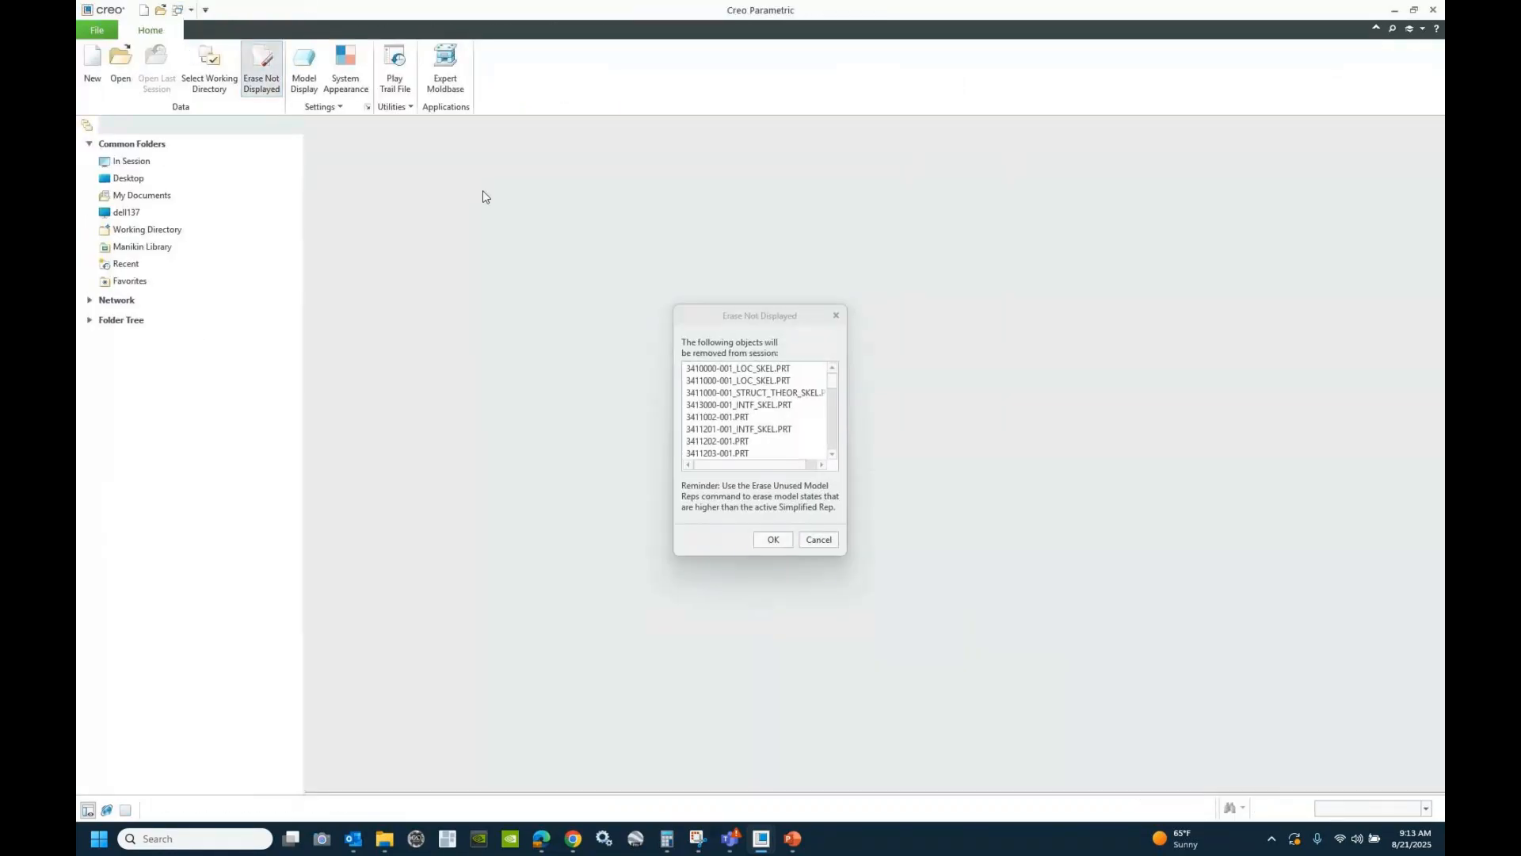
key("Return")
- View the representations offered for opening 01_sample_top_level_vehicle.asm and cancel without opening the assembly
left_click(120, 67)
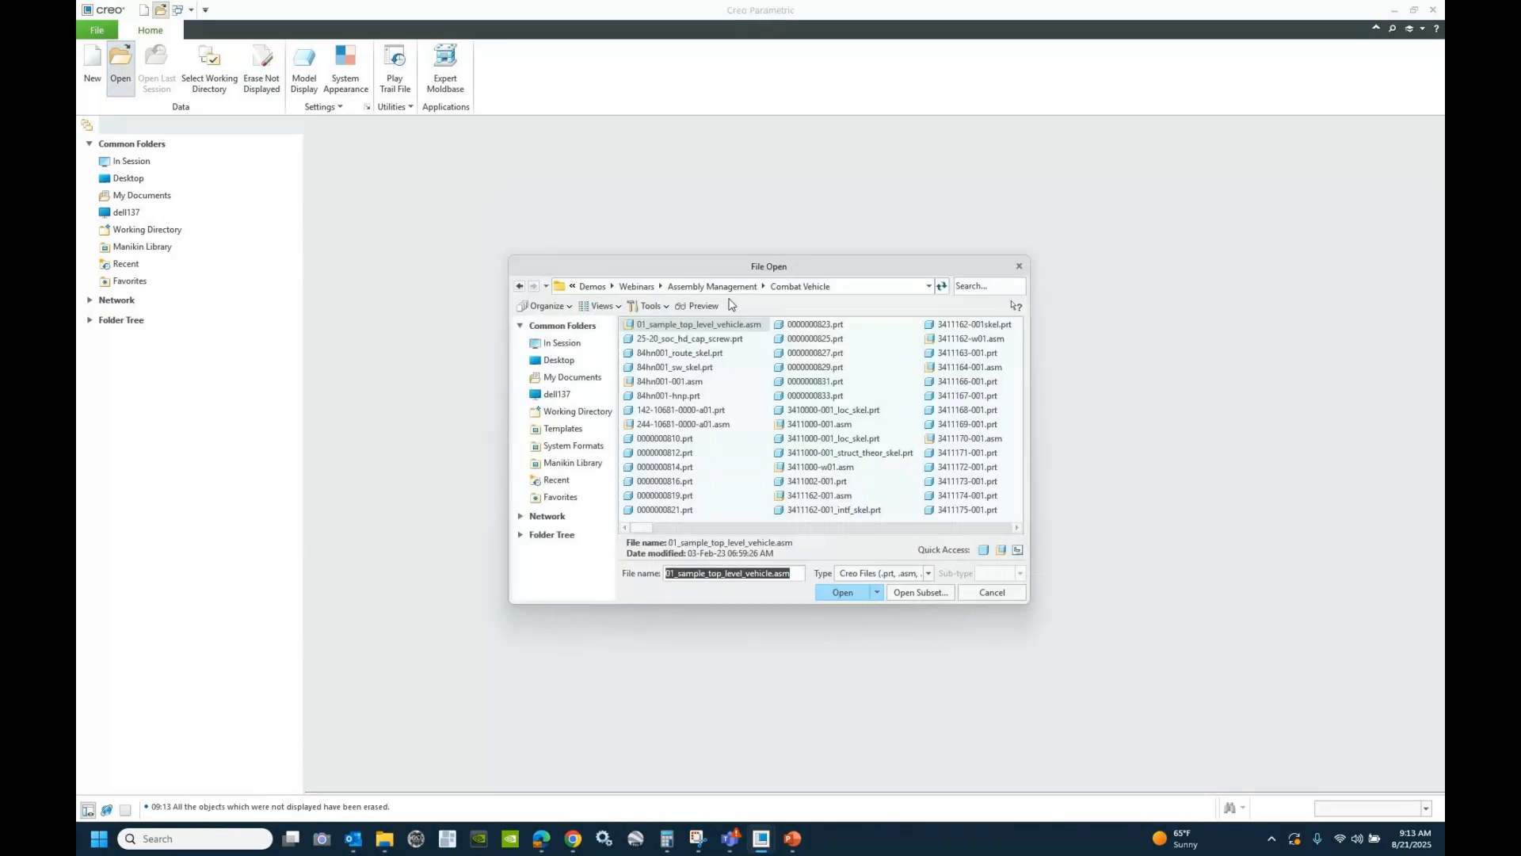
left_click(877, 593)
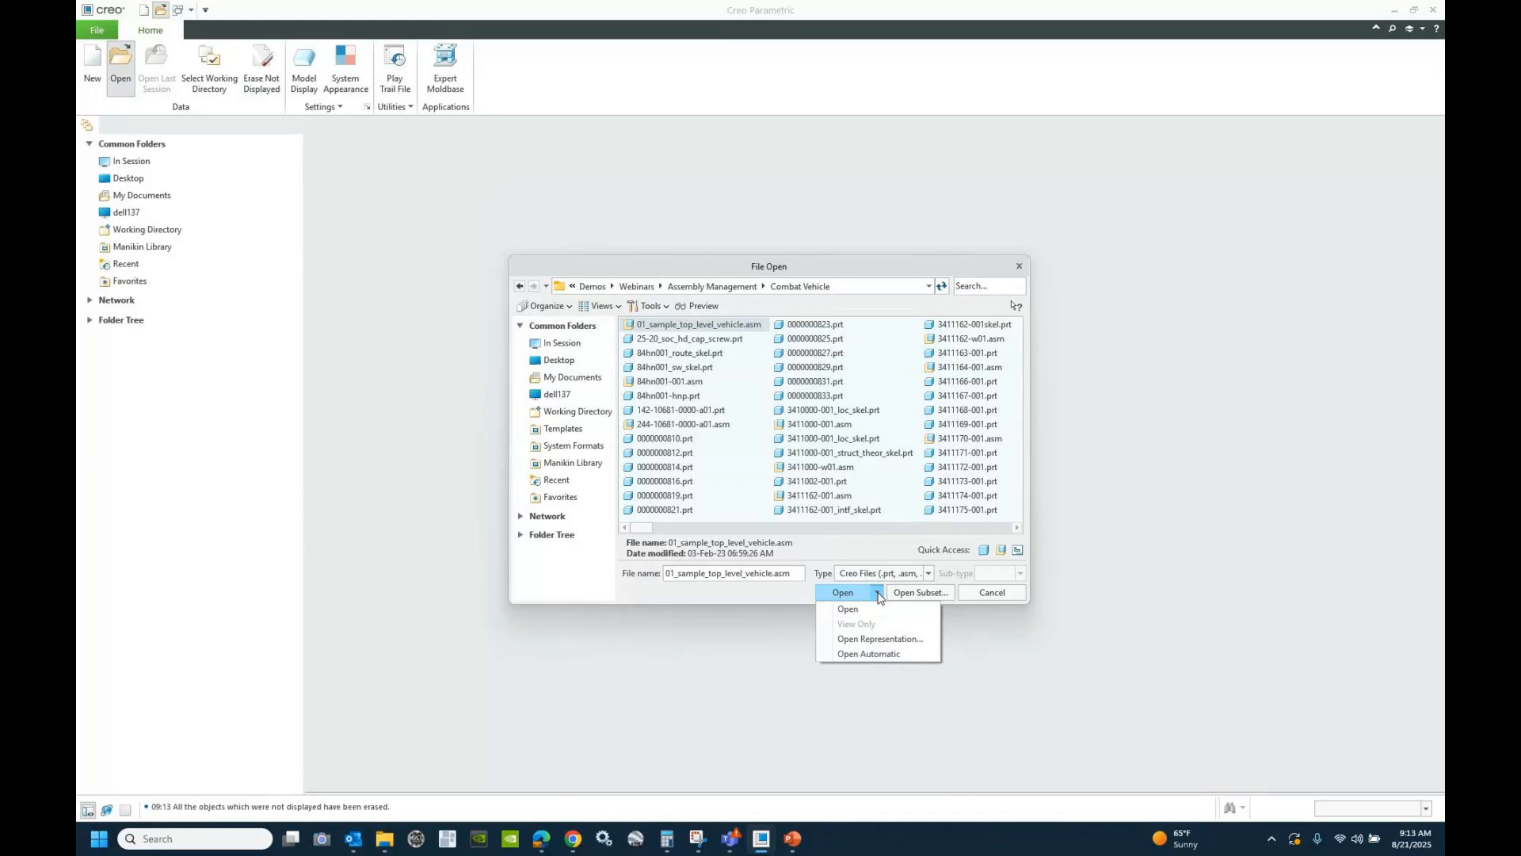
left_click(874, 638)
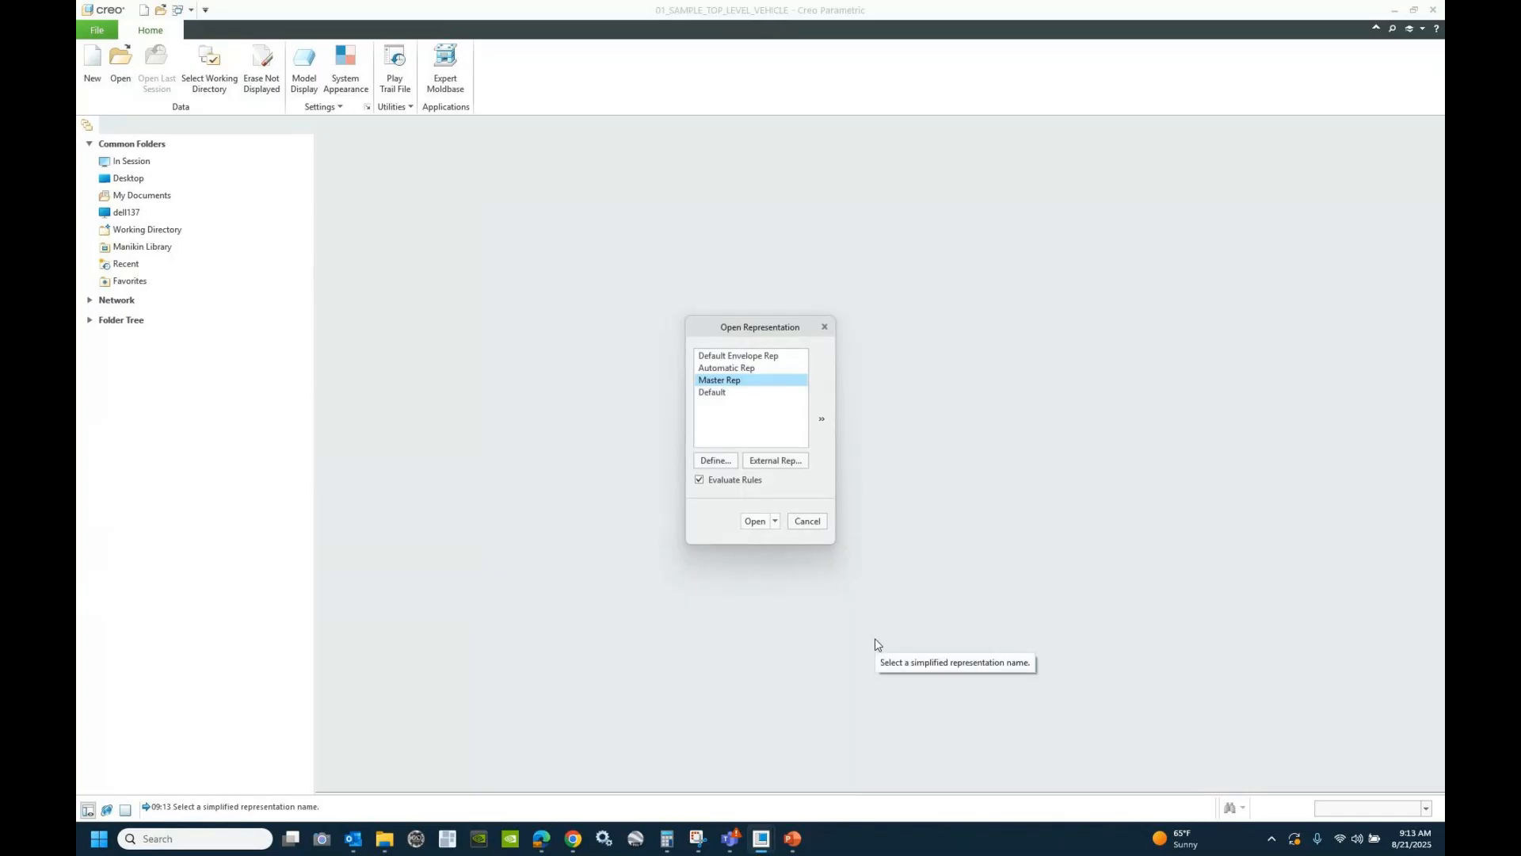
left_click(813, 522)
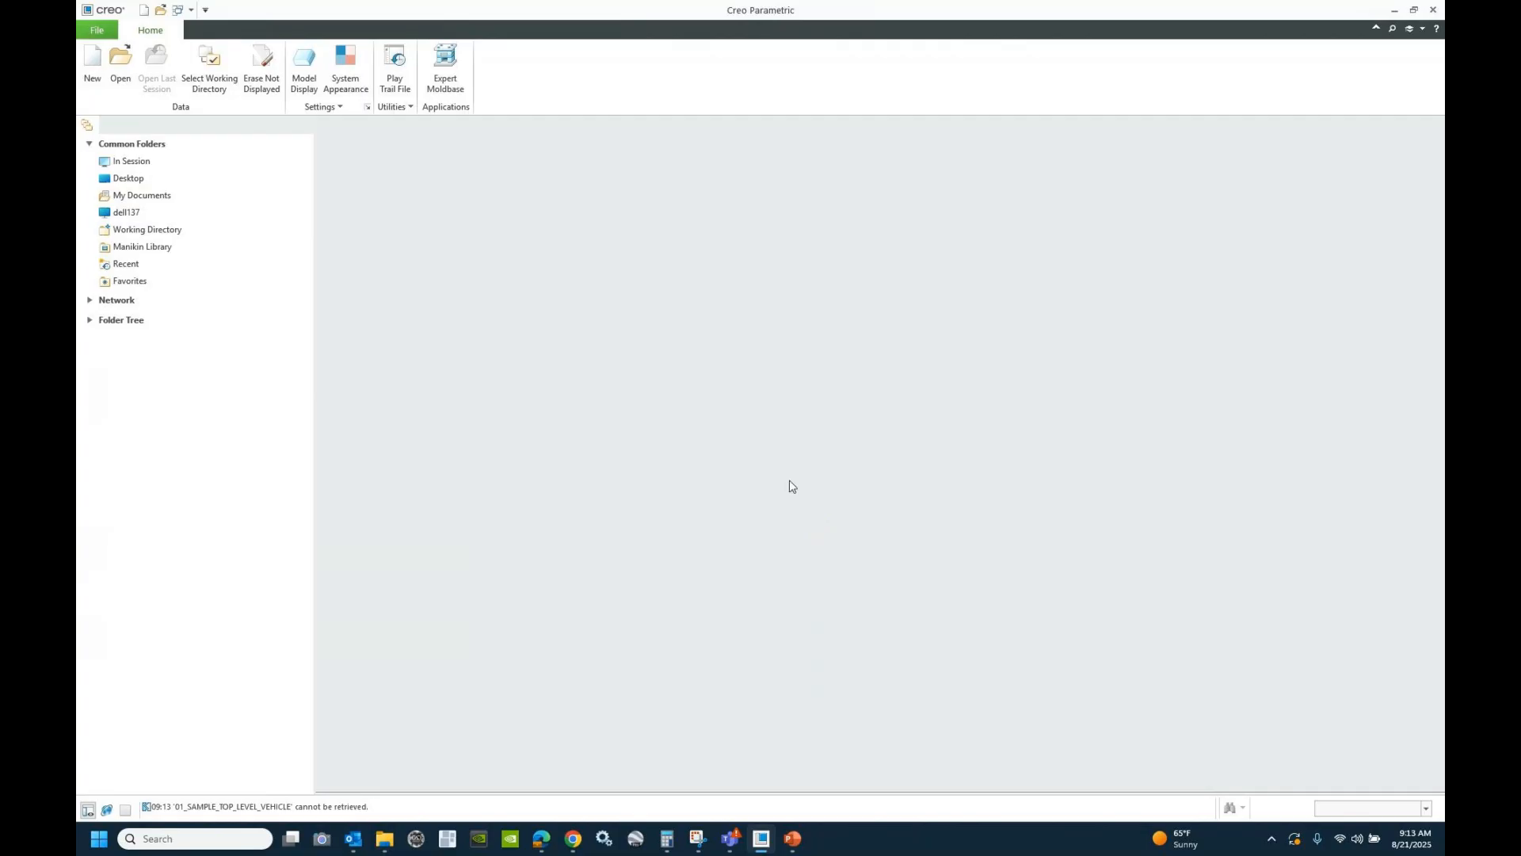
- Set the configuration option open_simplified_rep_by_default to yes for the current session only, without saving it to a configuration file
left_click(97, 30)
mouse_move(131, 355)
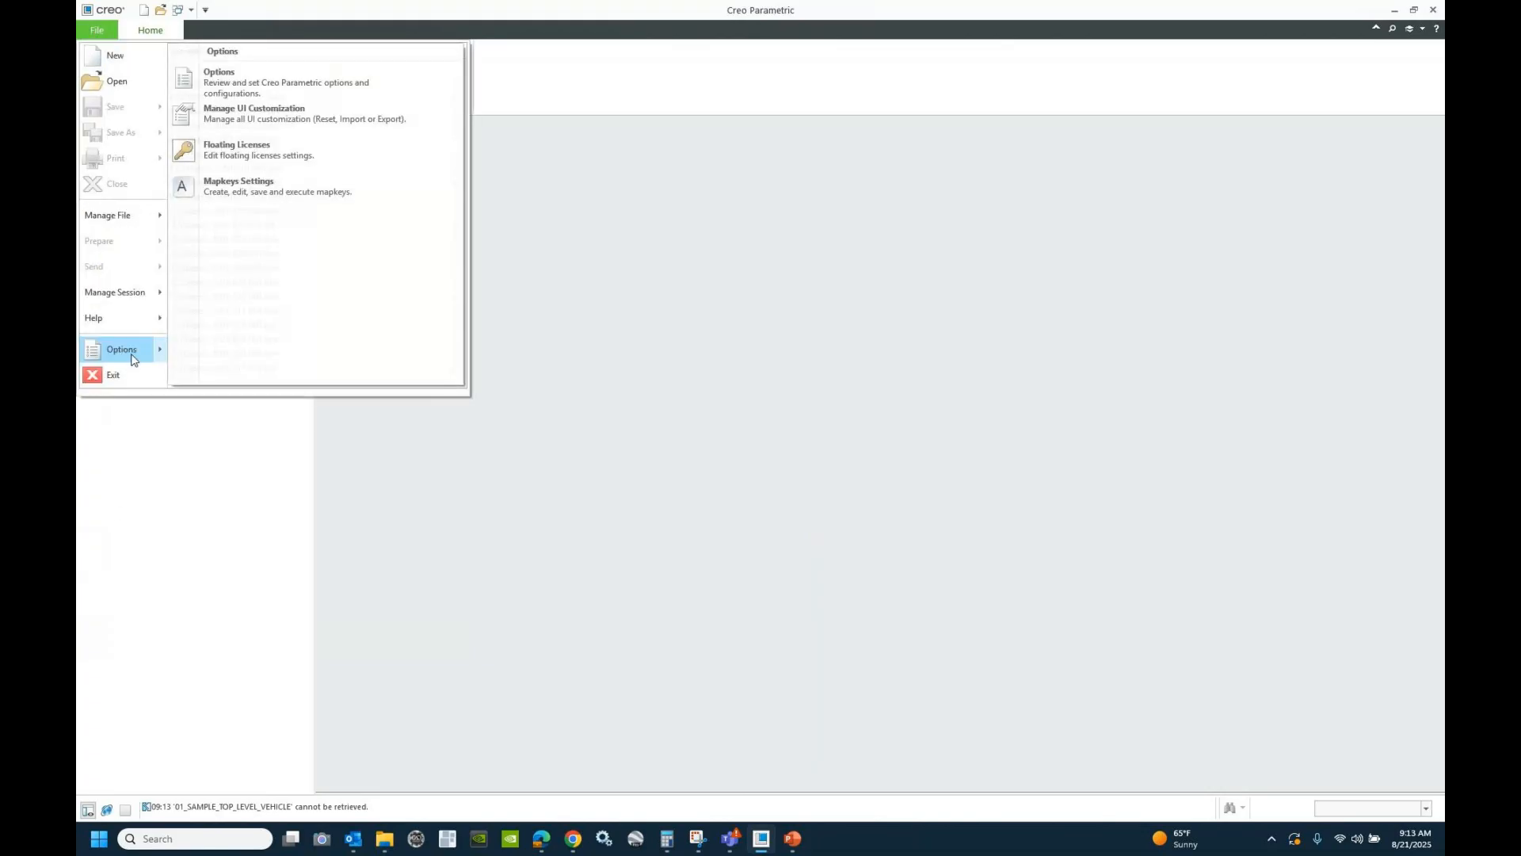
left_click(230, 75)
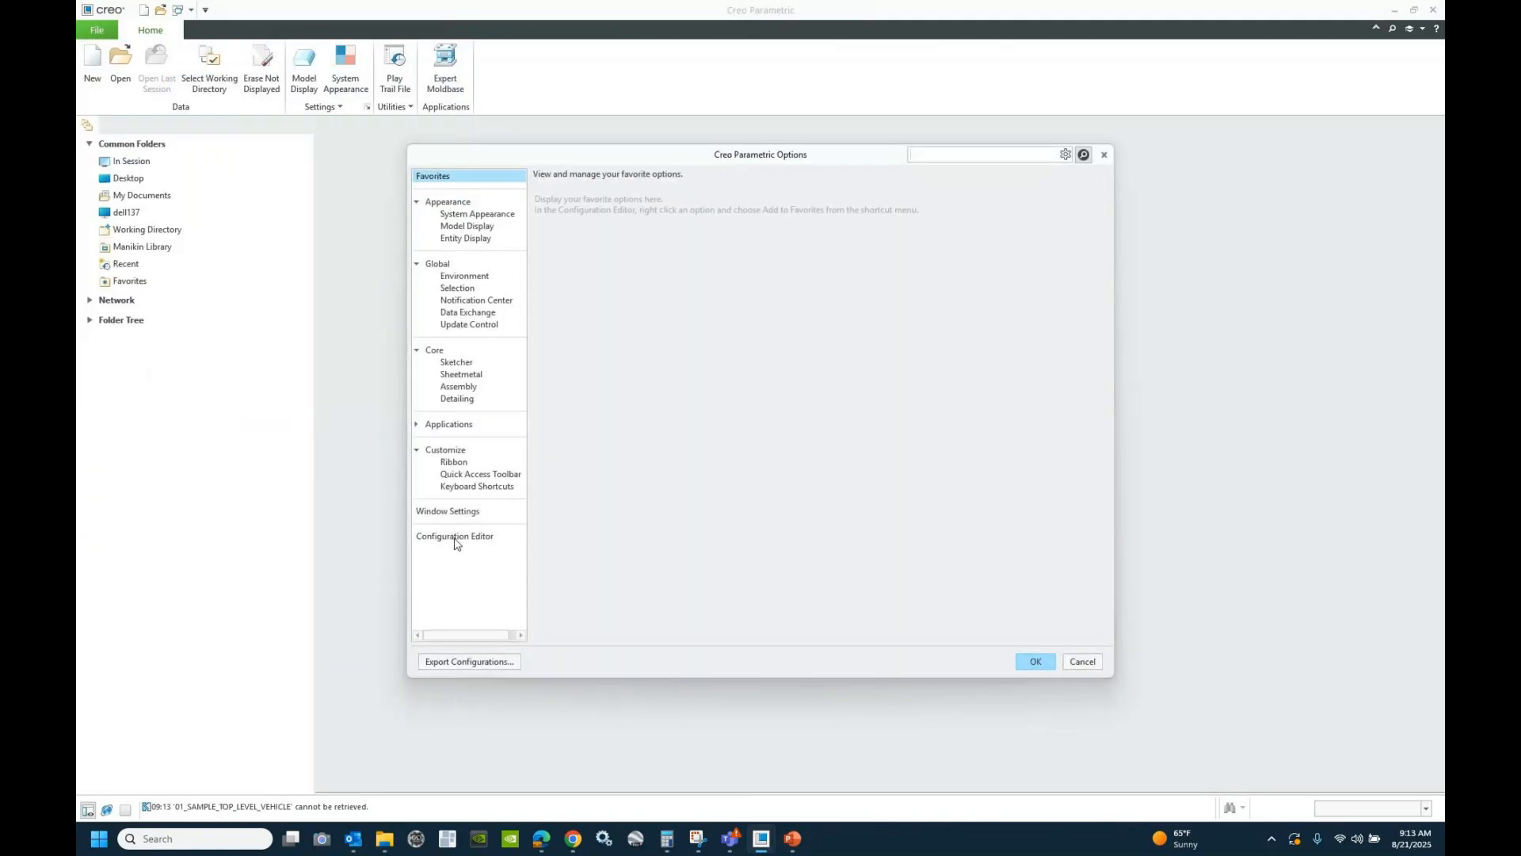
left_click(455, 539)
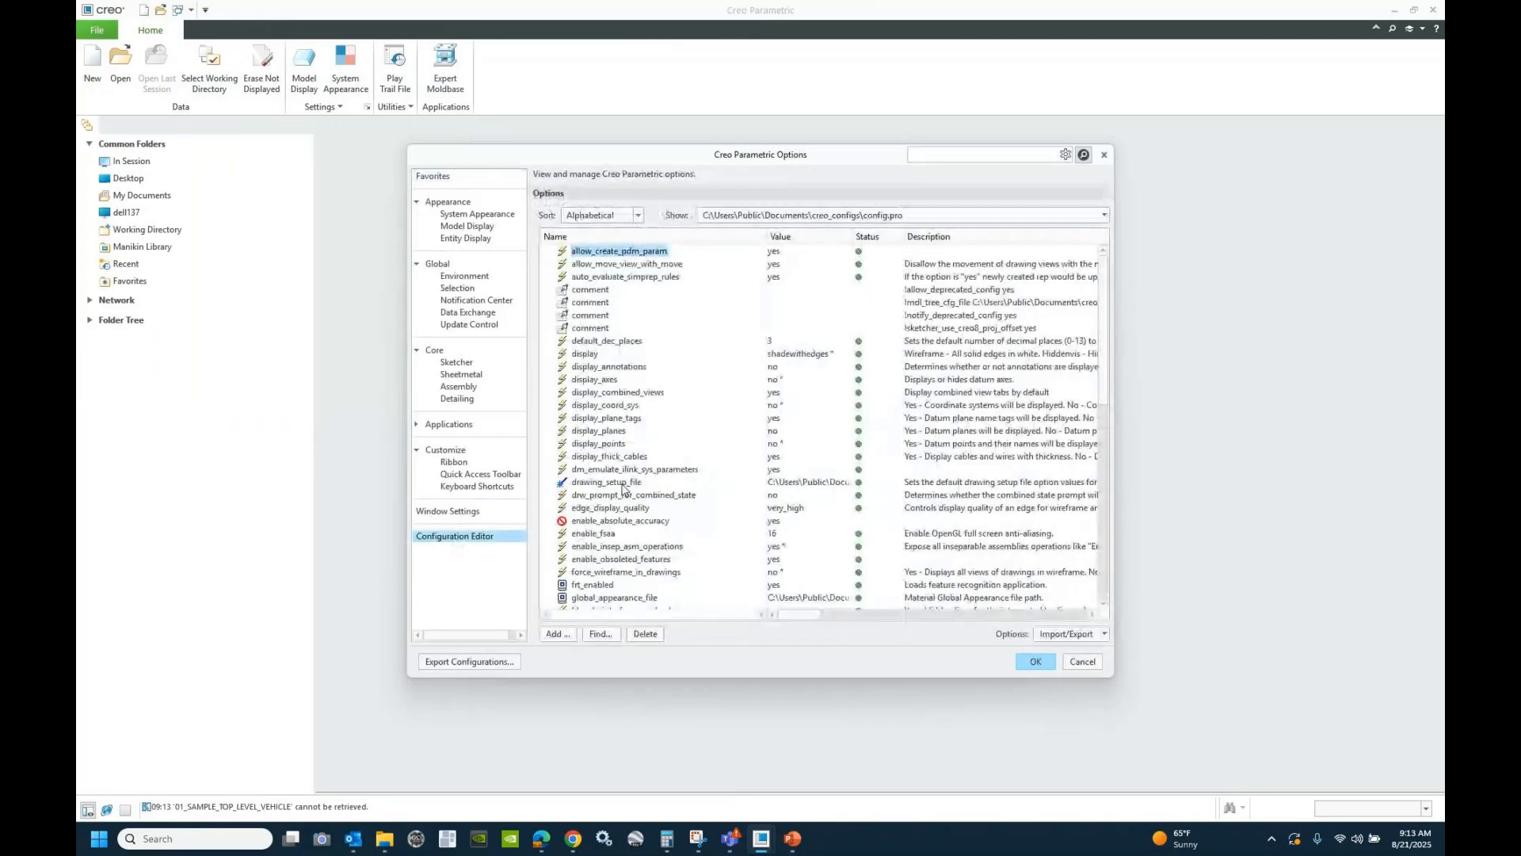
scroll(602, 561, "down", 1)
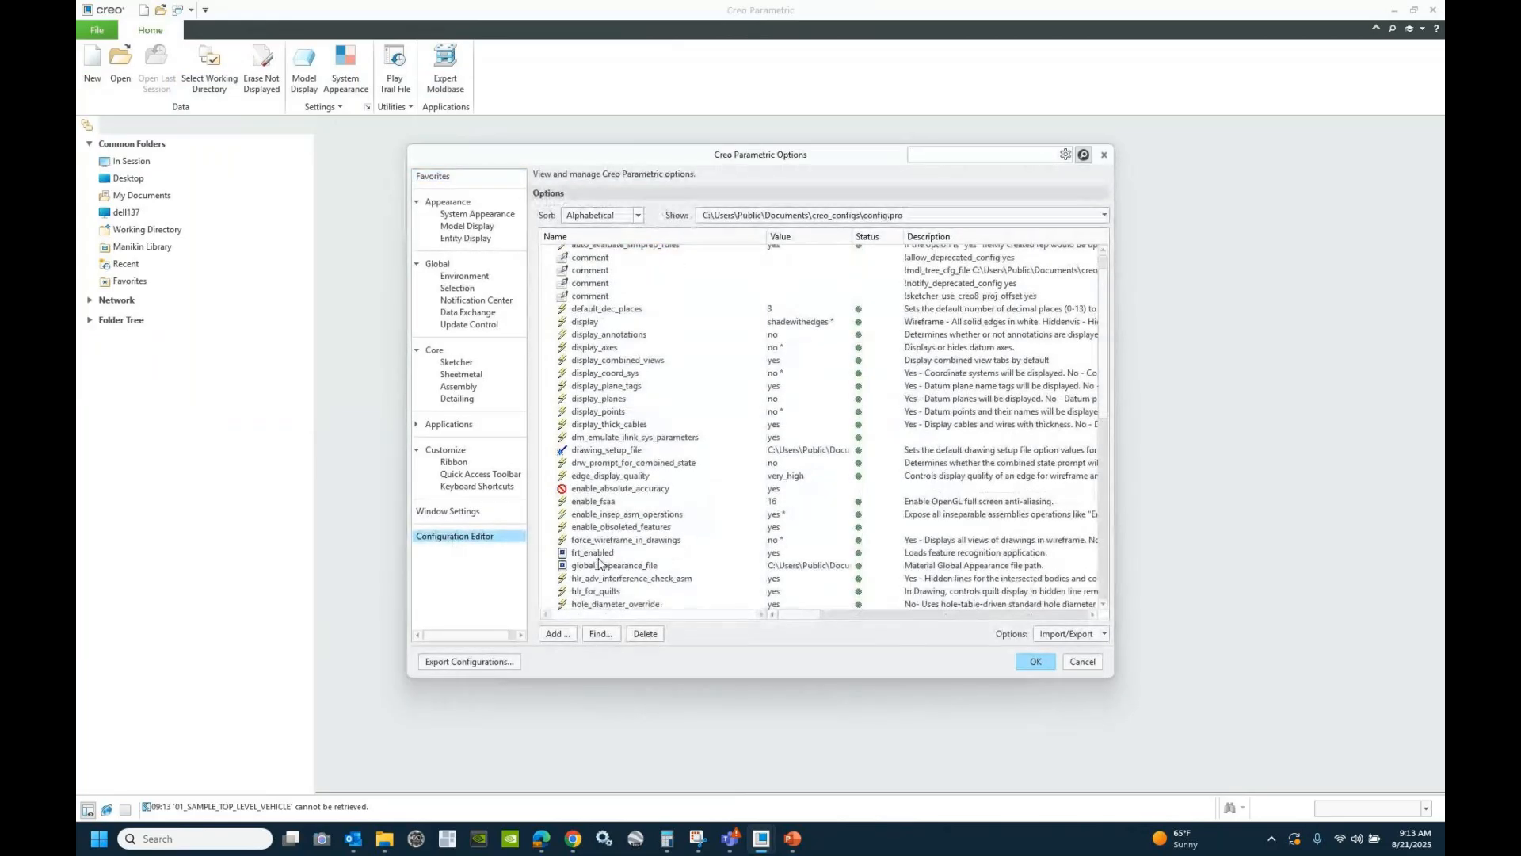
scroll(599, 563, "down", 2)
scroll(608, 511, "down", 2)
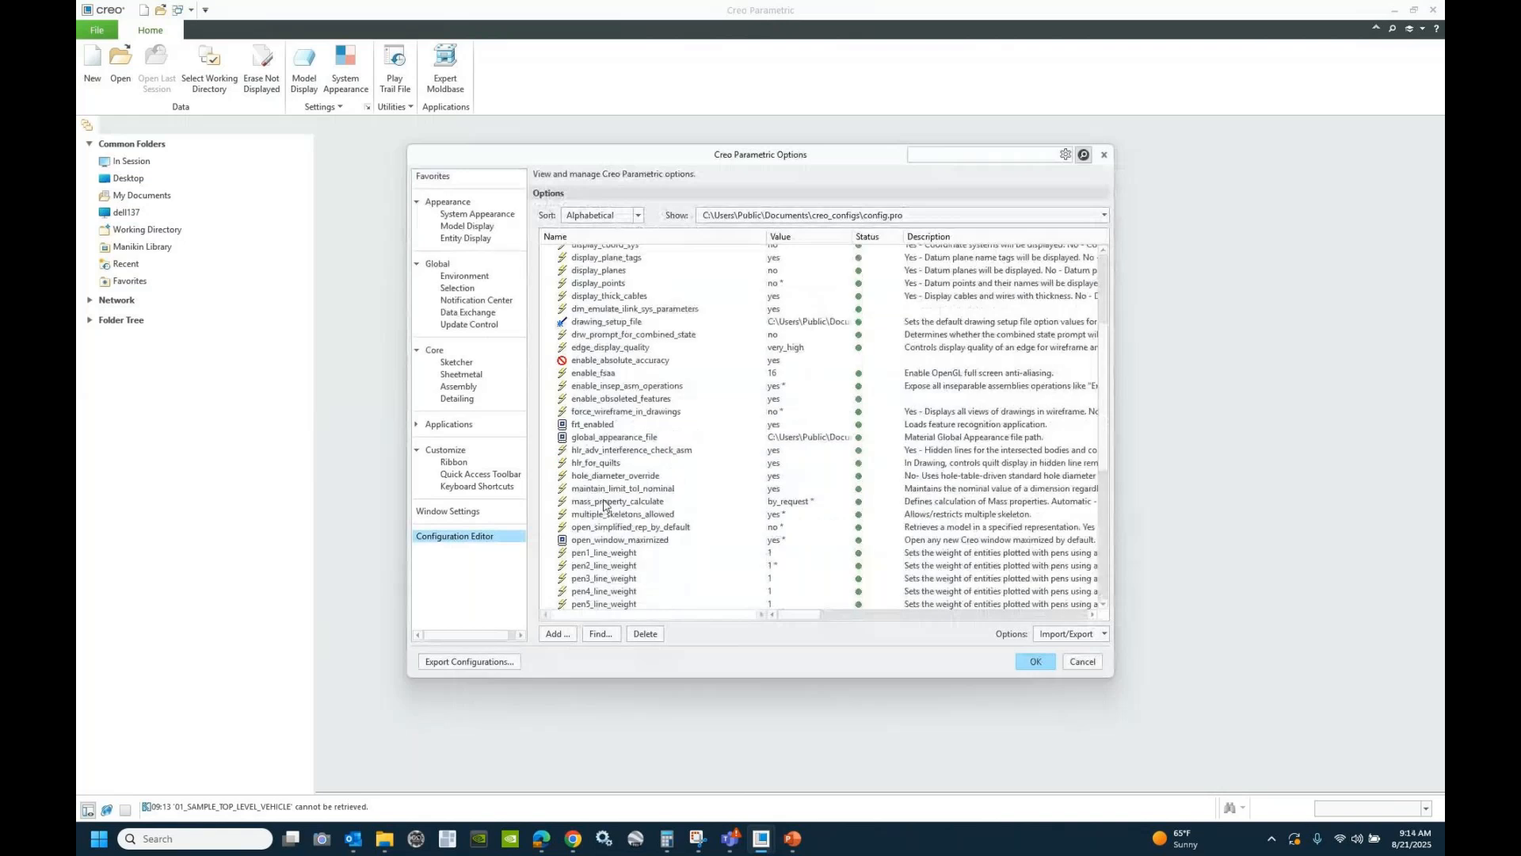
left_click(616, 528)
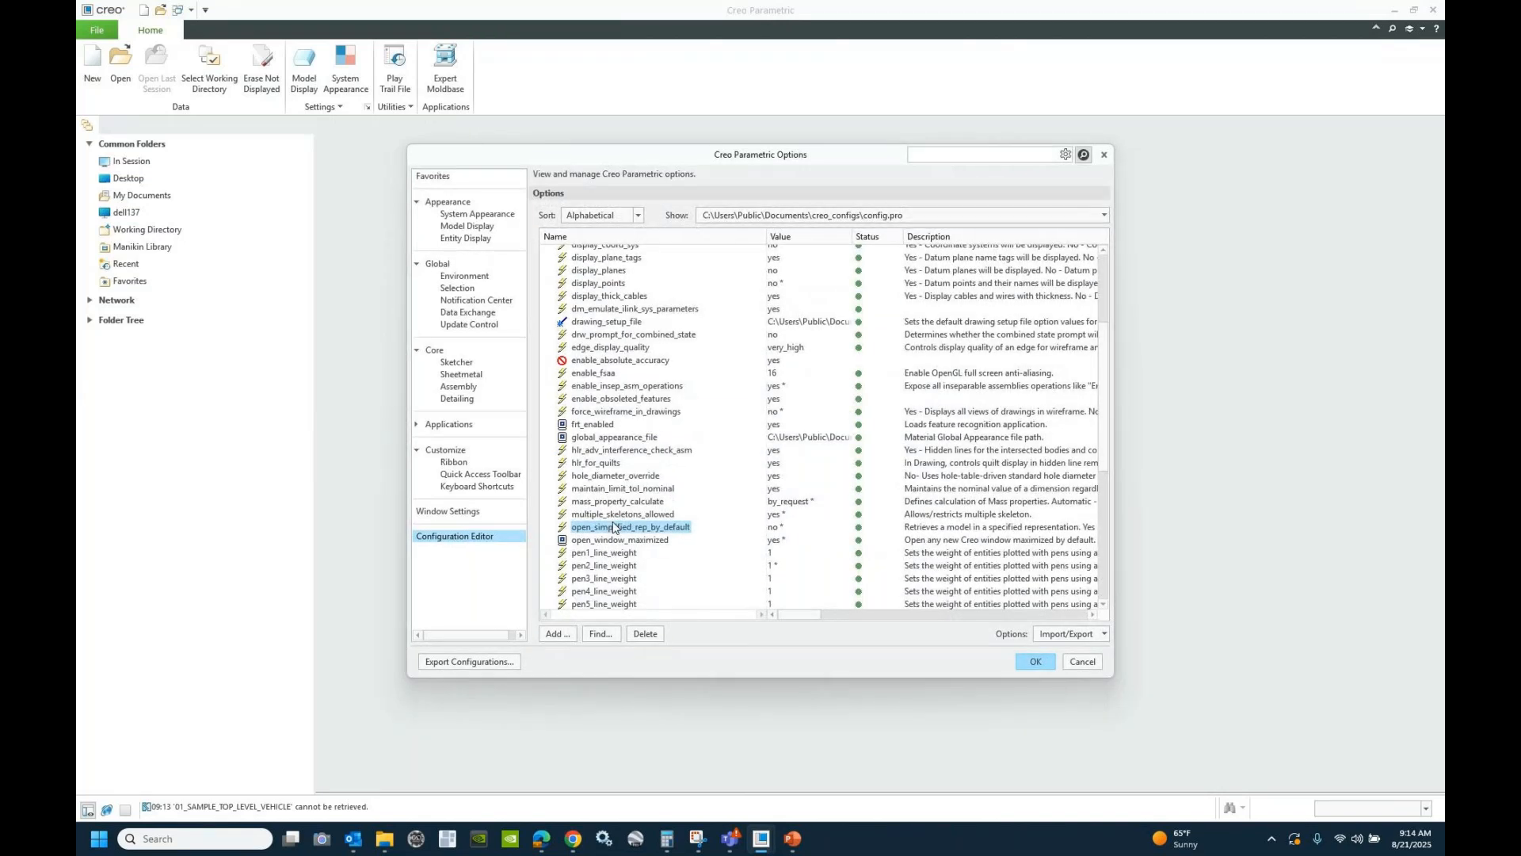
left_click(832, 527)
type("yes")
left_click(1036, 662)
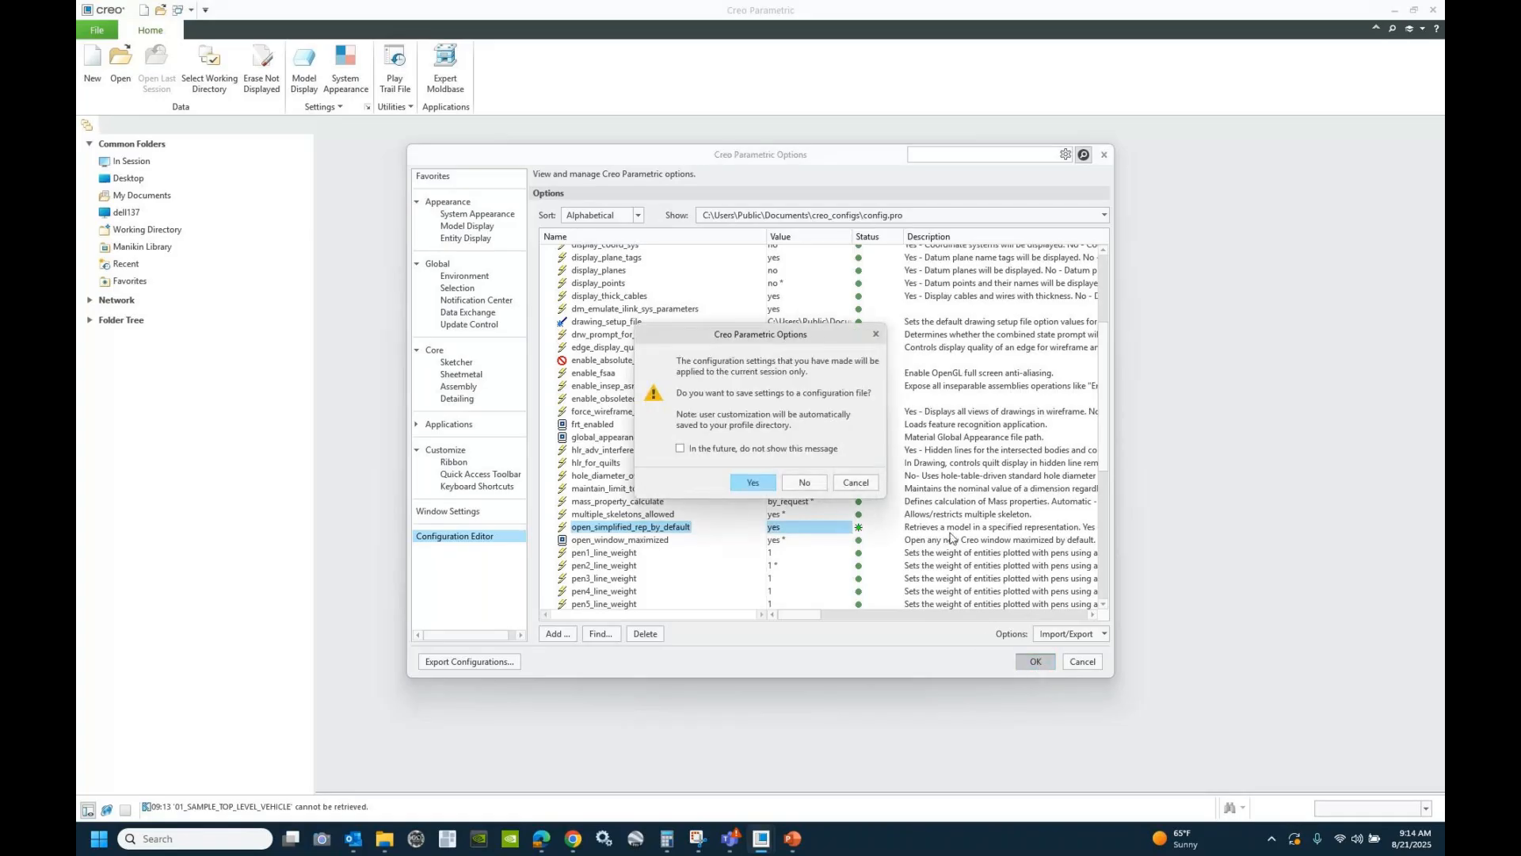
left_click(813, 484)
- Open 01_sample_top_level_vehicle.asm using the Master Rep representation
left_click(128, 76)
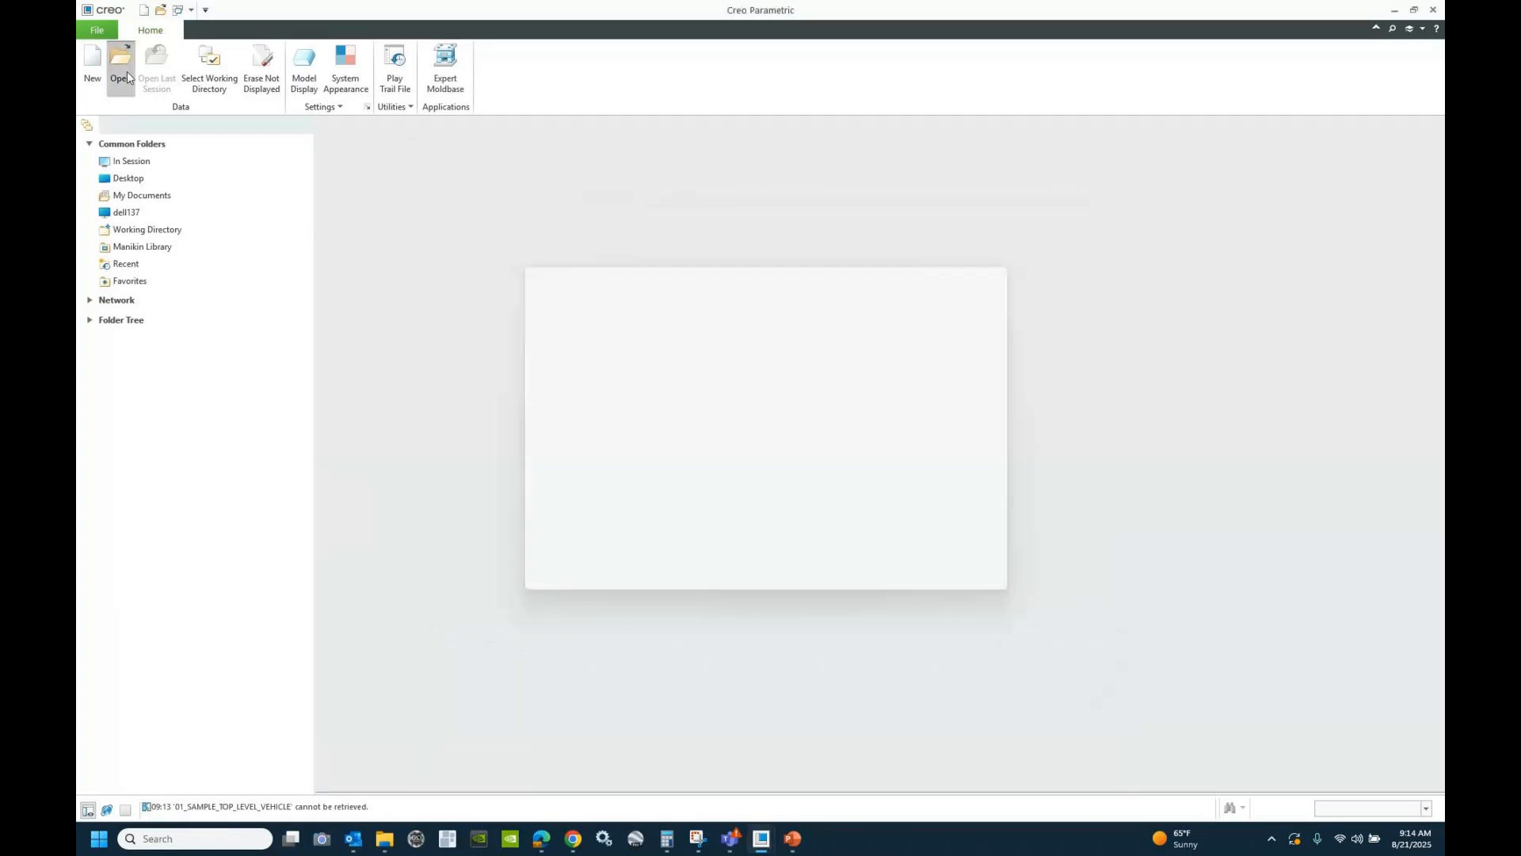
double_click(715, 330)
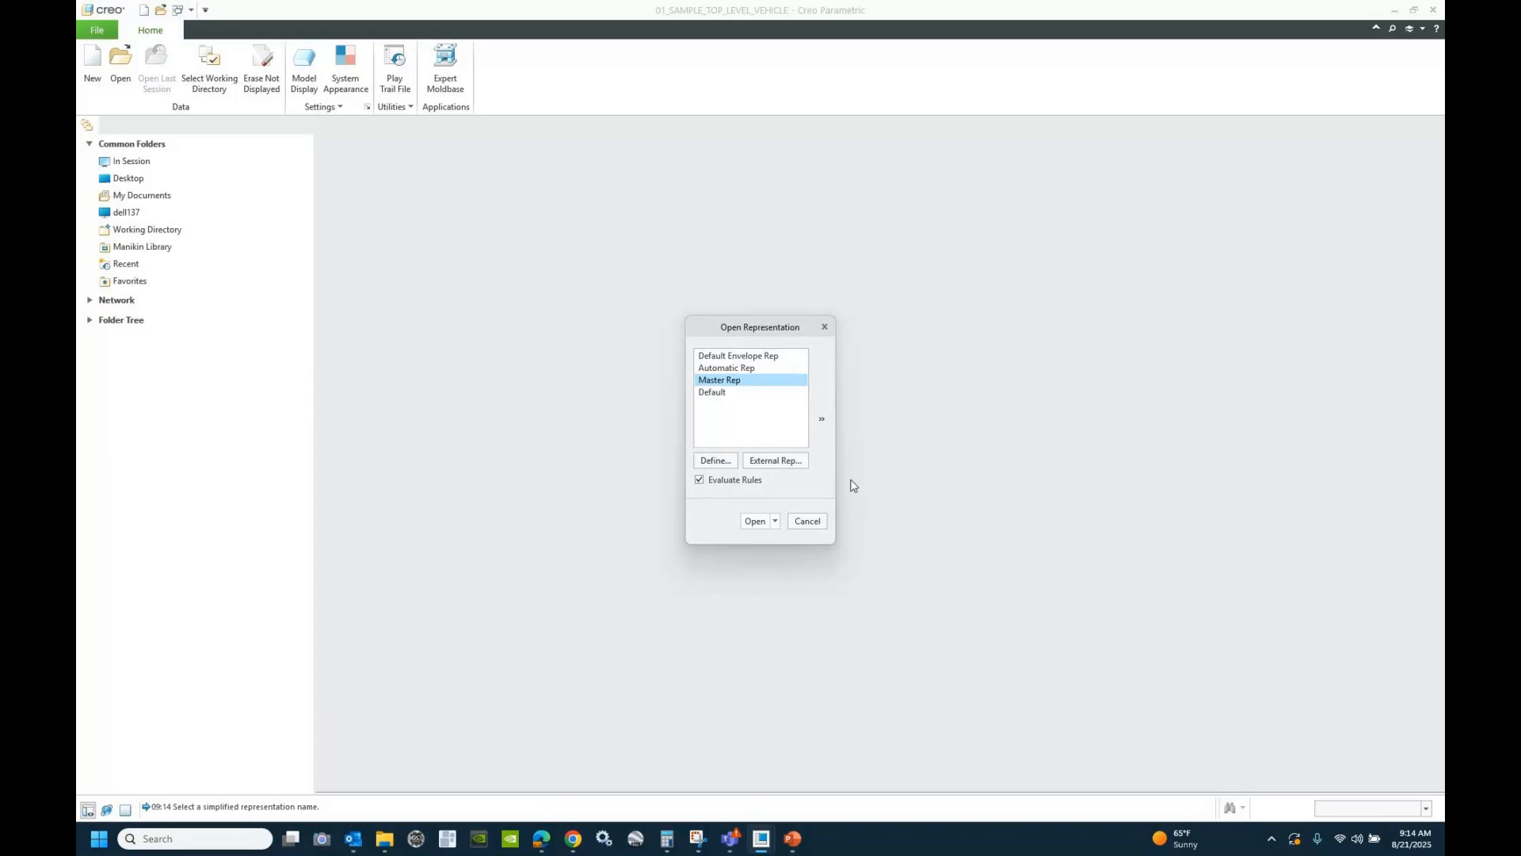
left_click(755, 521)
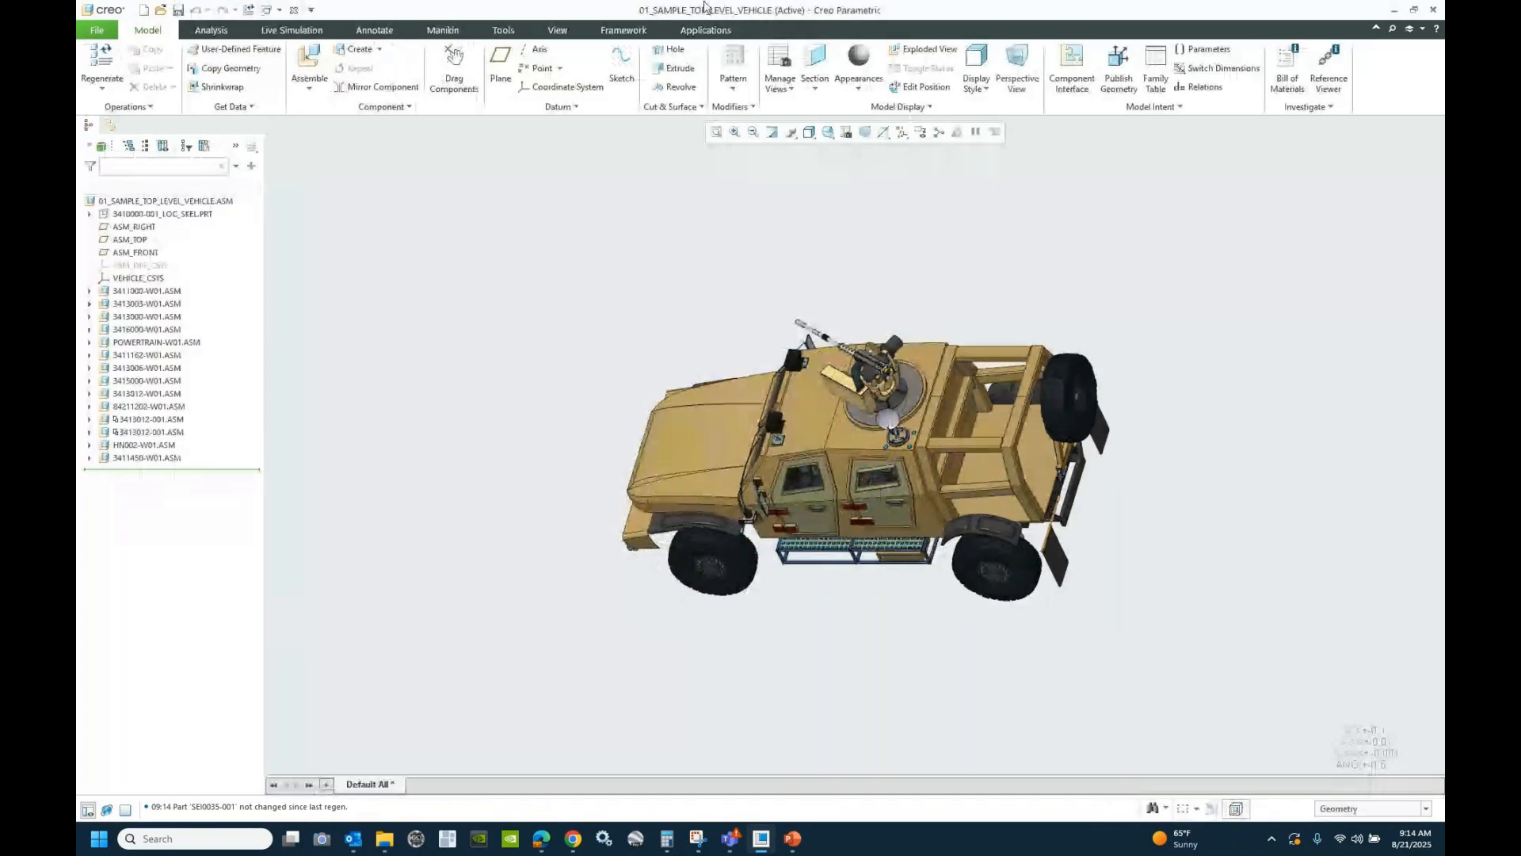
- Close the vehicle assembly again and erase the objects not displayed from the session
left_click(293, 10)
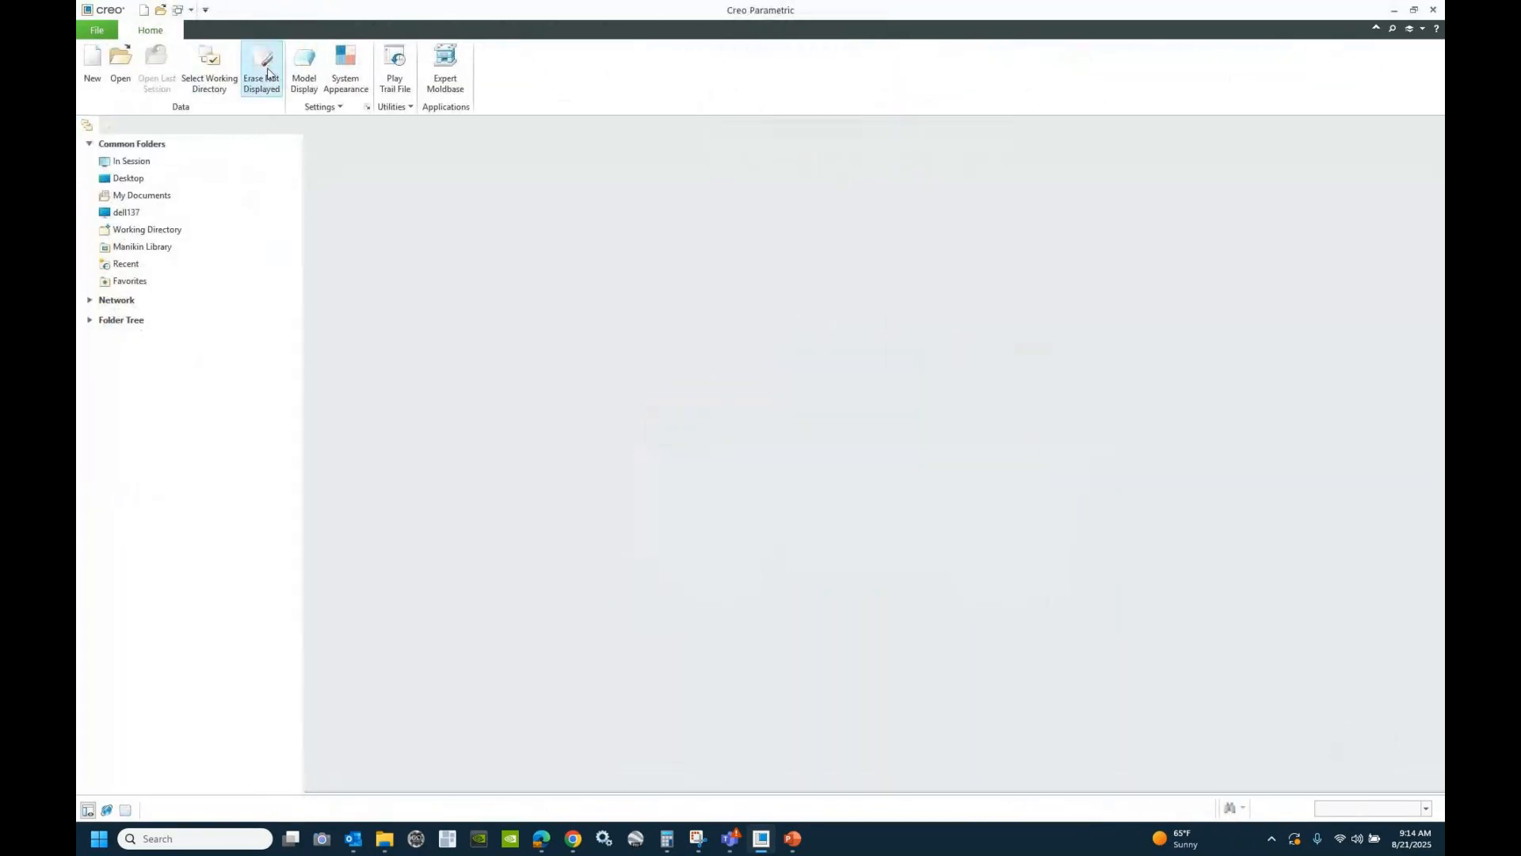
left_click(262, 70)
key("Return")
- Open 01_sample_top_level_vehicle.asm with the Open Automatic option
left_click(122, 65)
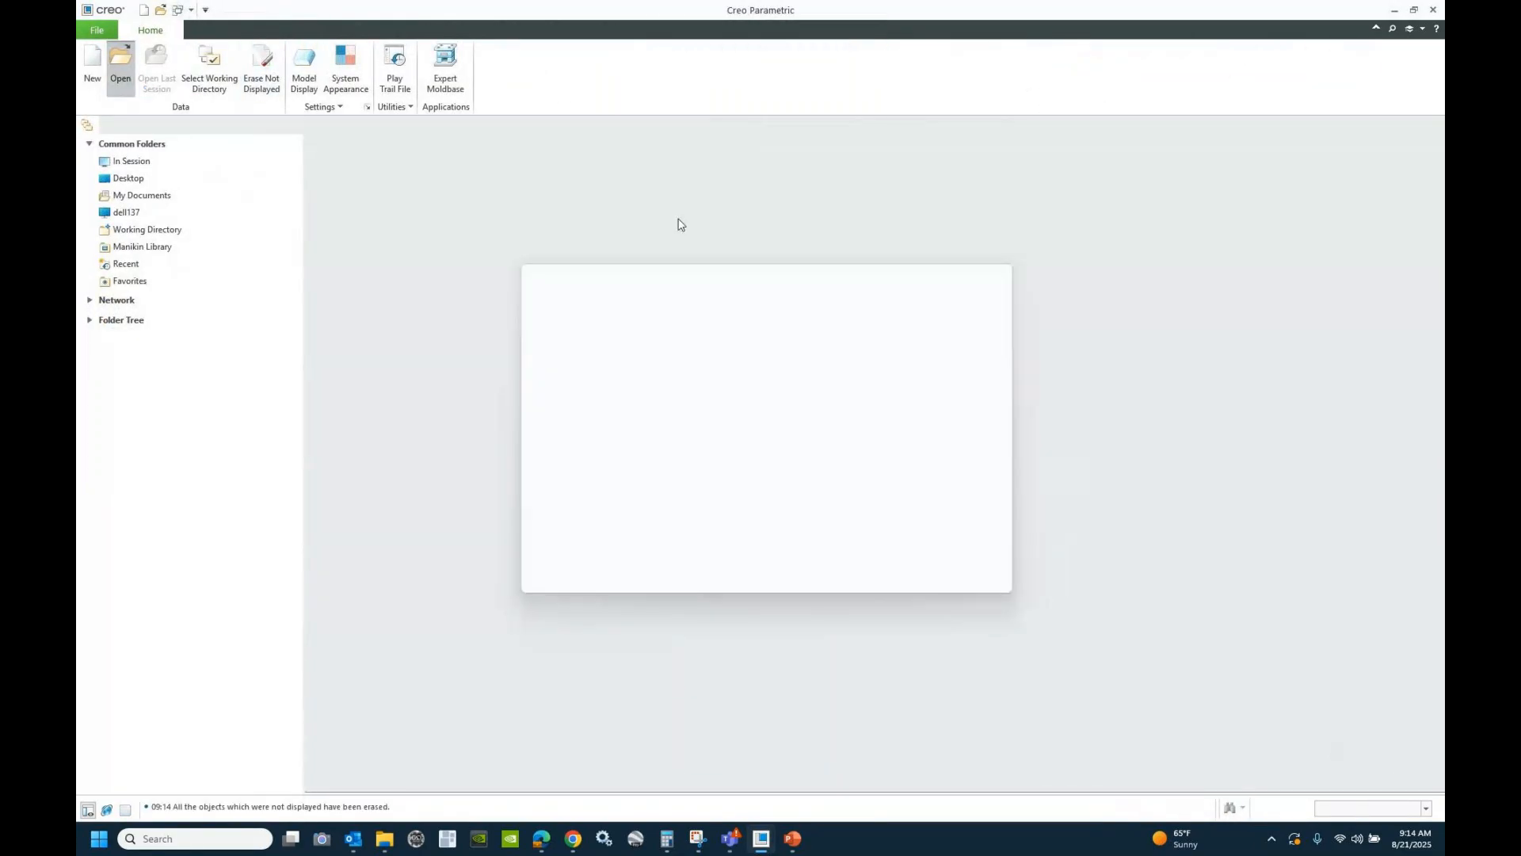
left_click(877, 593)
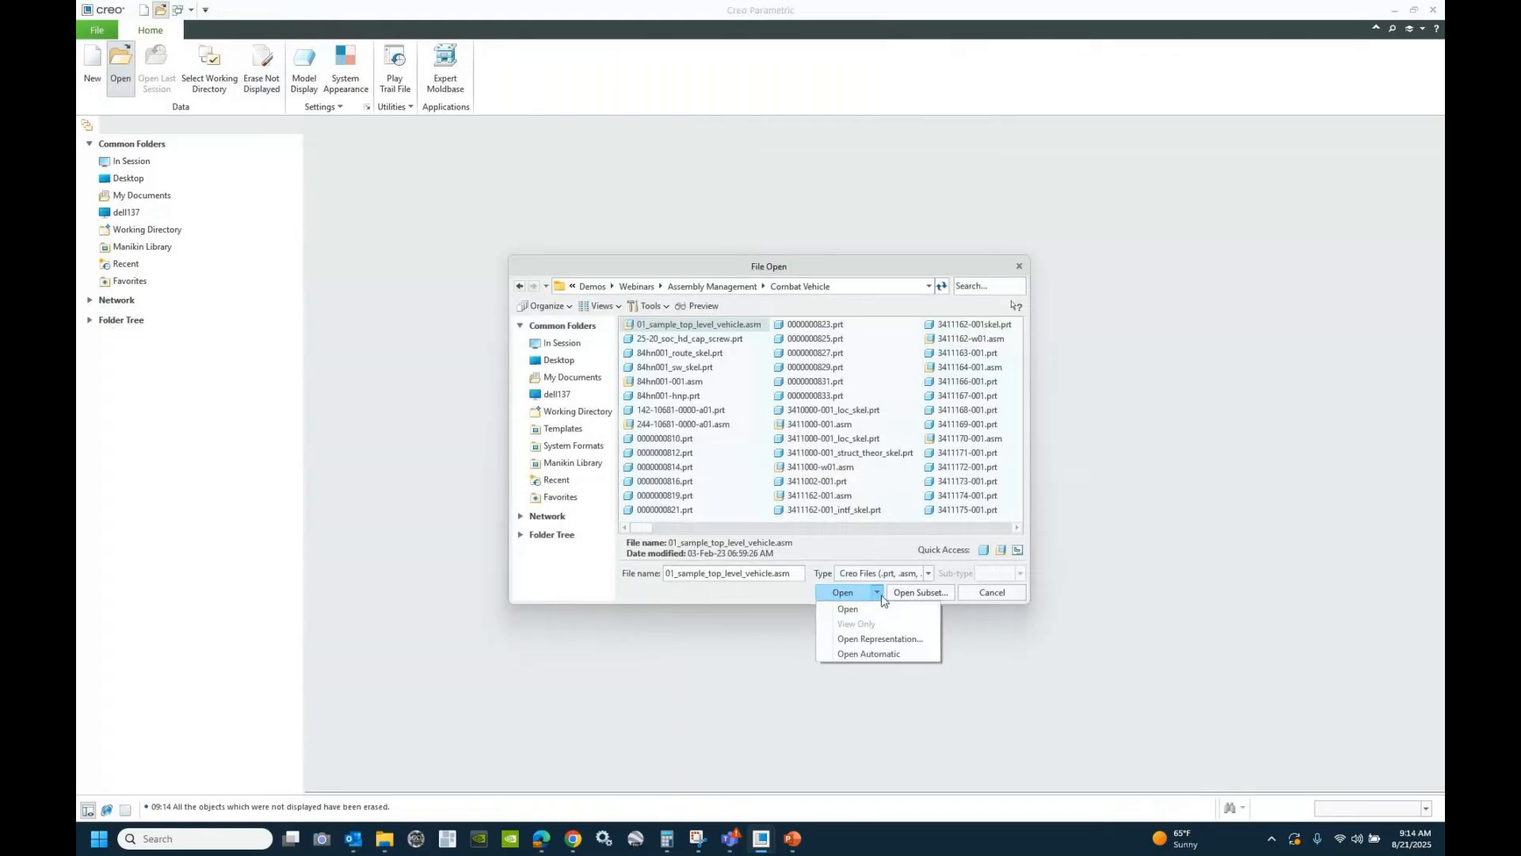
left_click(883, 655)
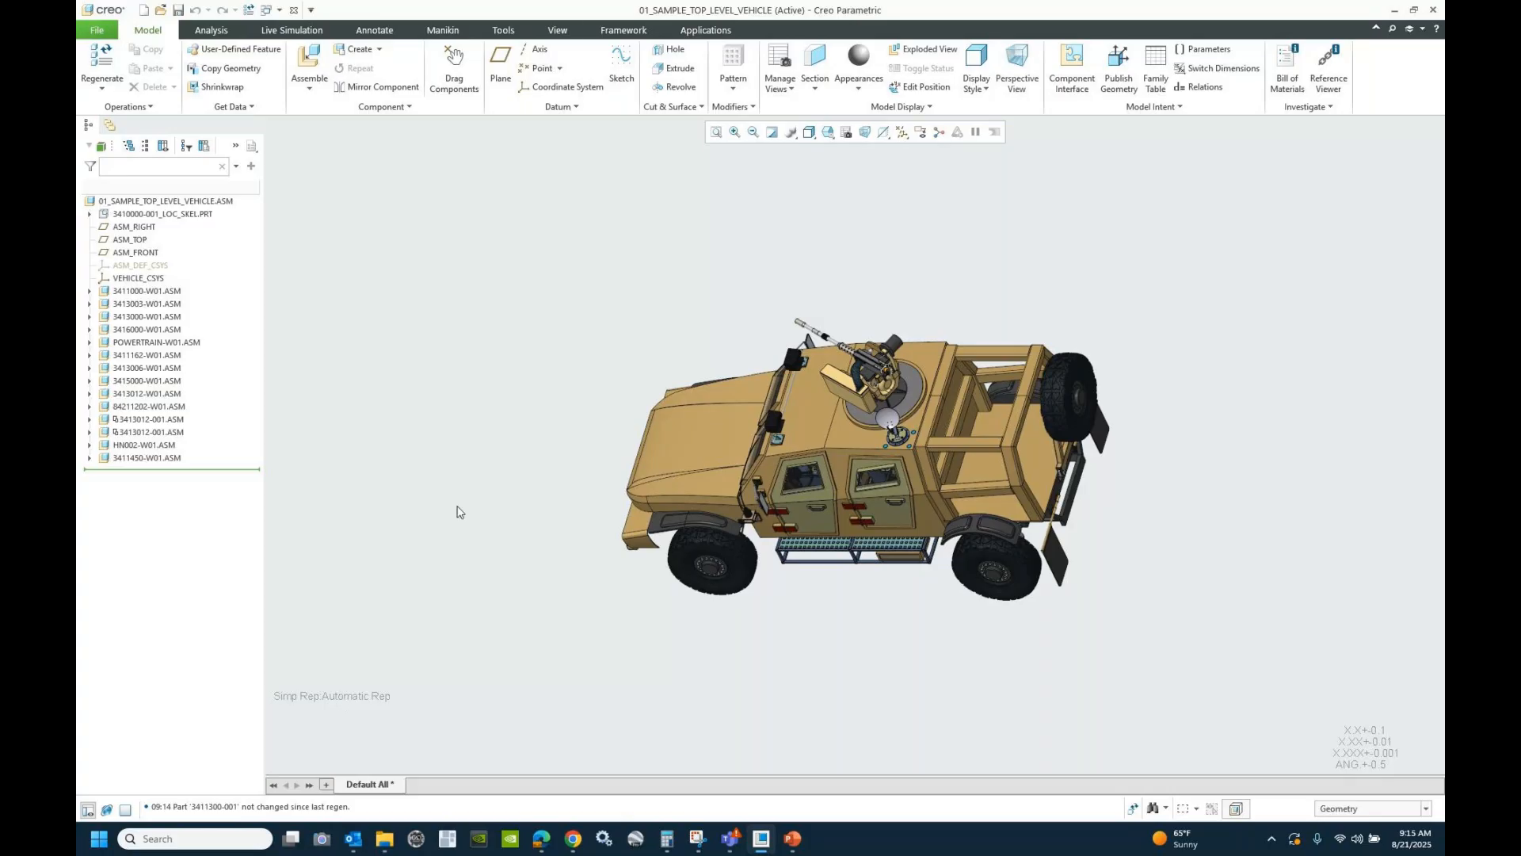
- Activate the Master Rep simplified representation of the vehicle assembly and close the view manager
left_click(846, 133)
double_click(1240, 246)
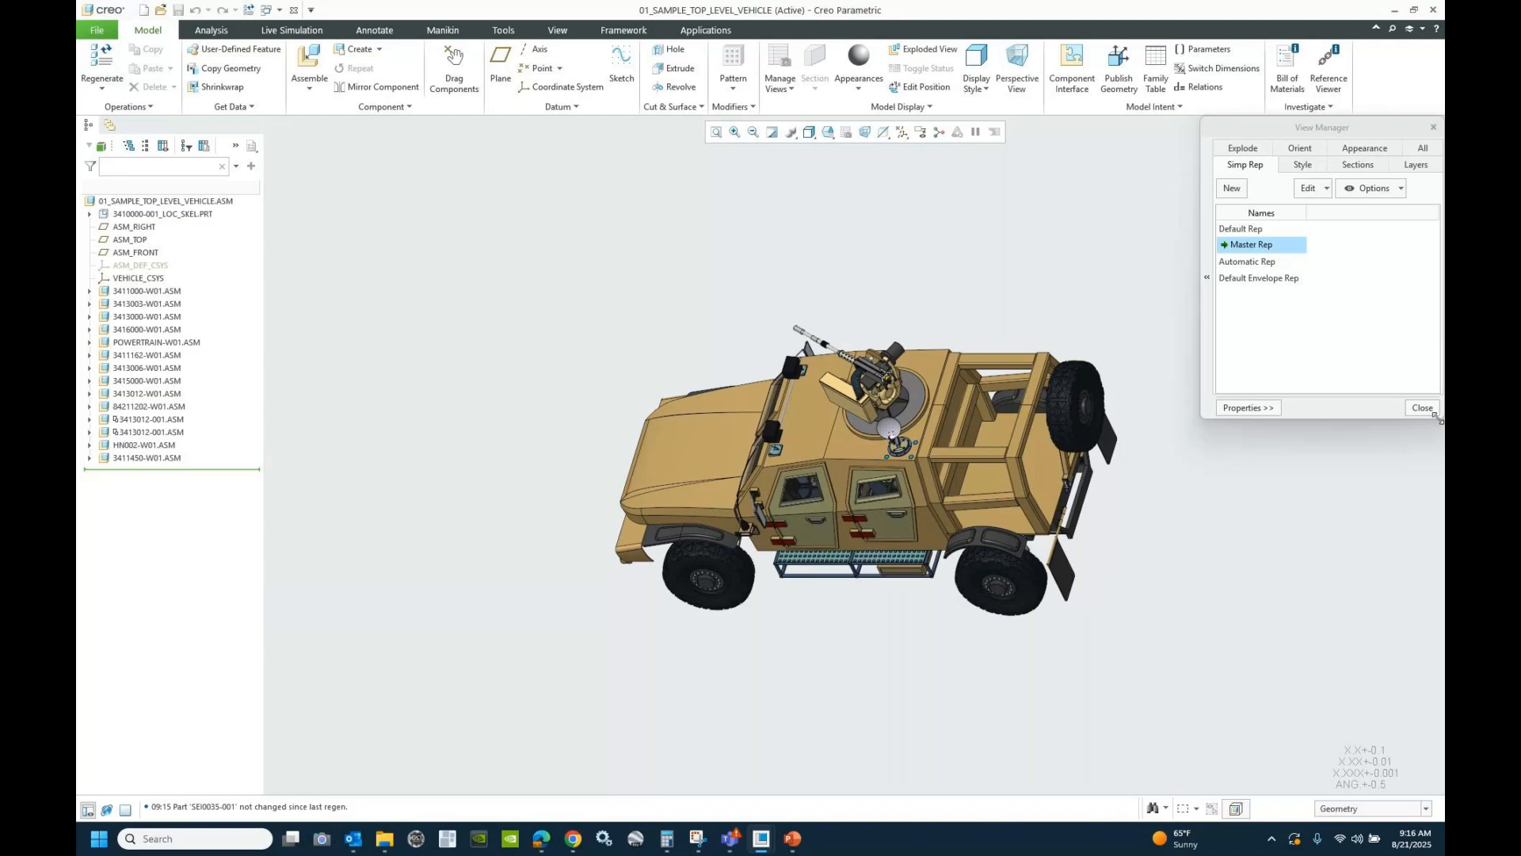
left_click(1423, 408)
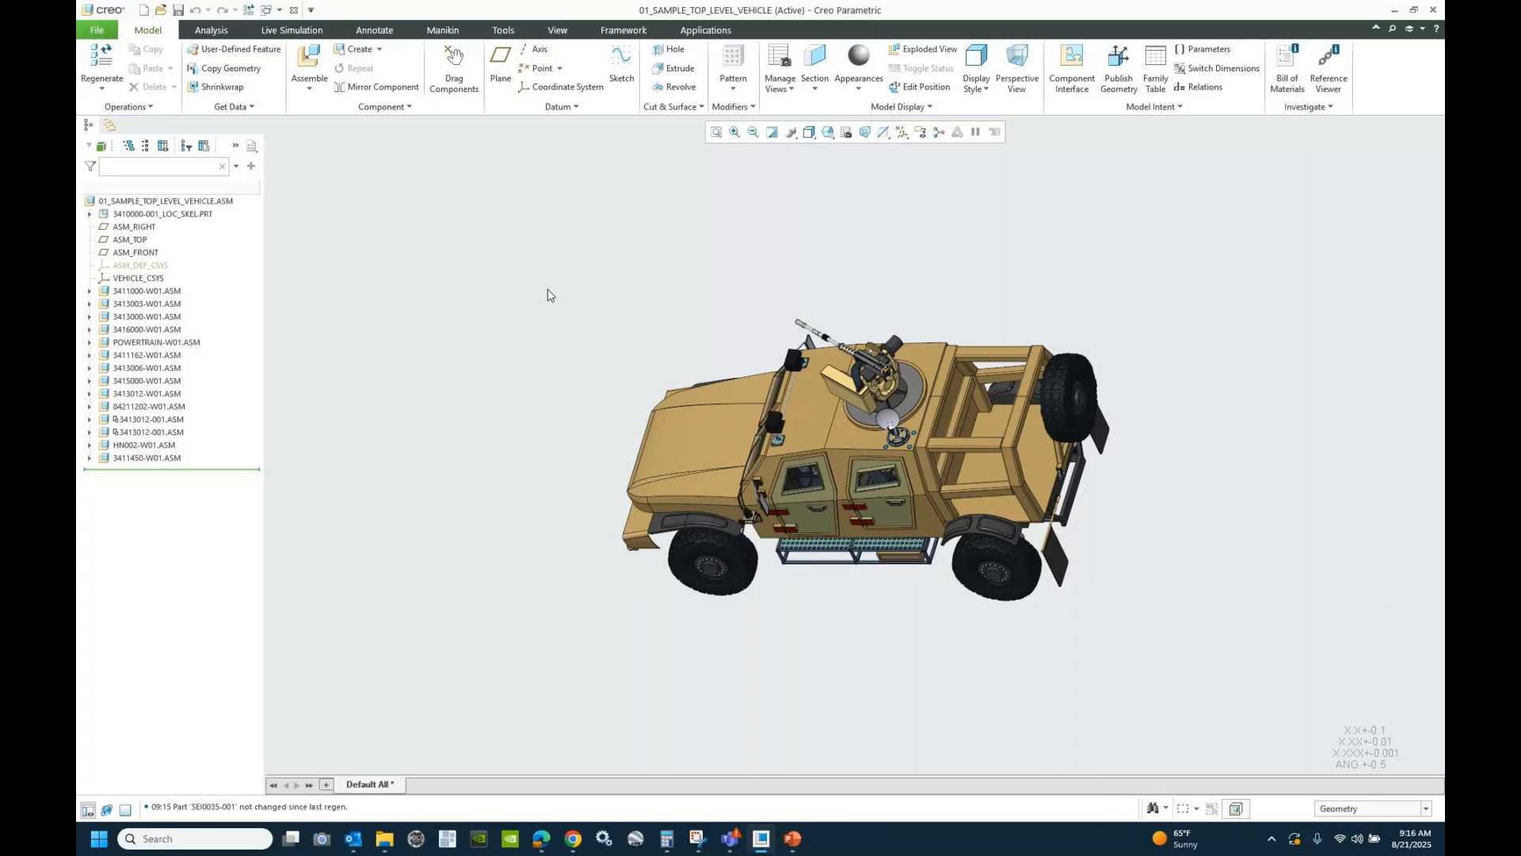
- Exclude the subassemblies 3411000-W01, 3413006-W01 and 3415000-W01 from the current representation
left_click(131, 291)
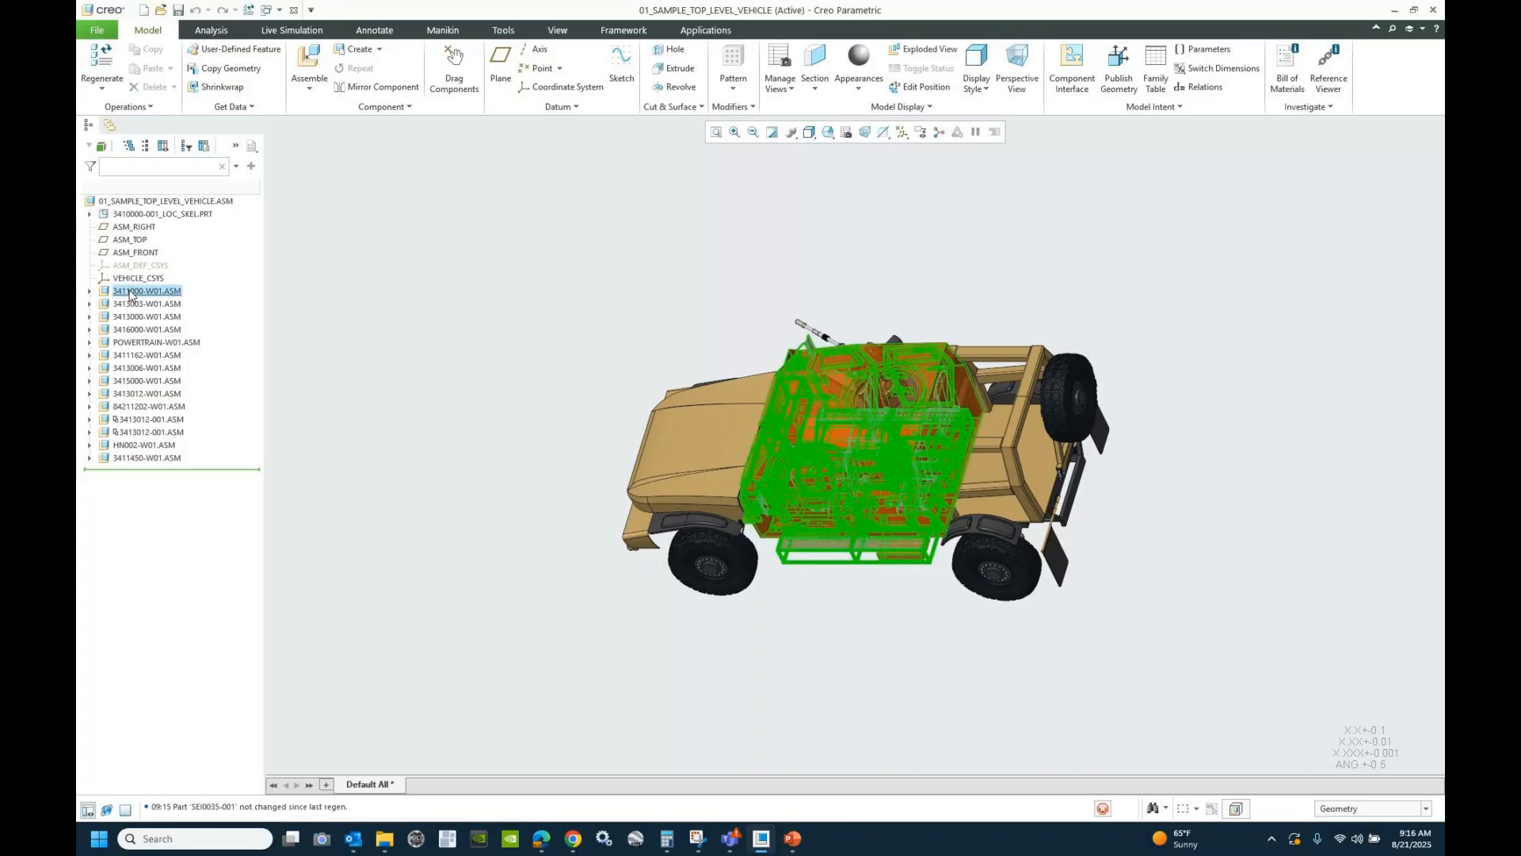
left_click(141, 368)
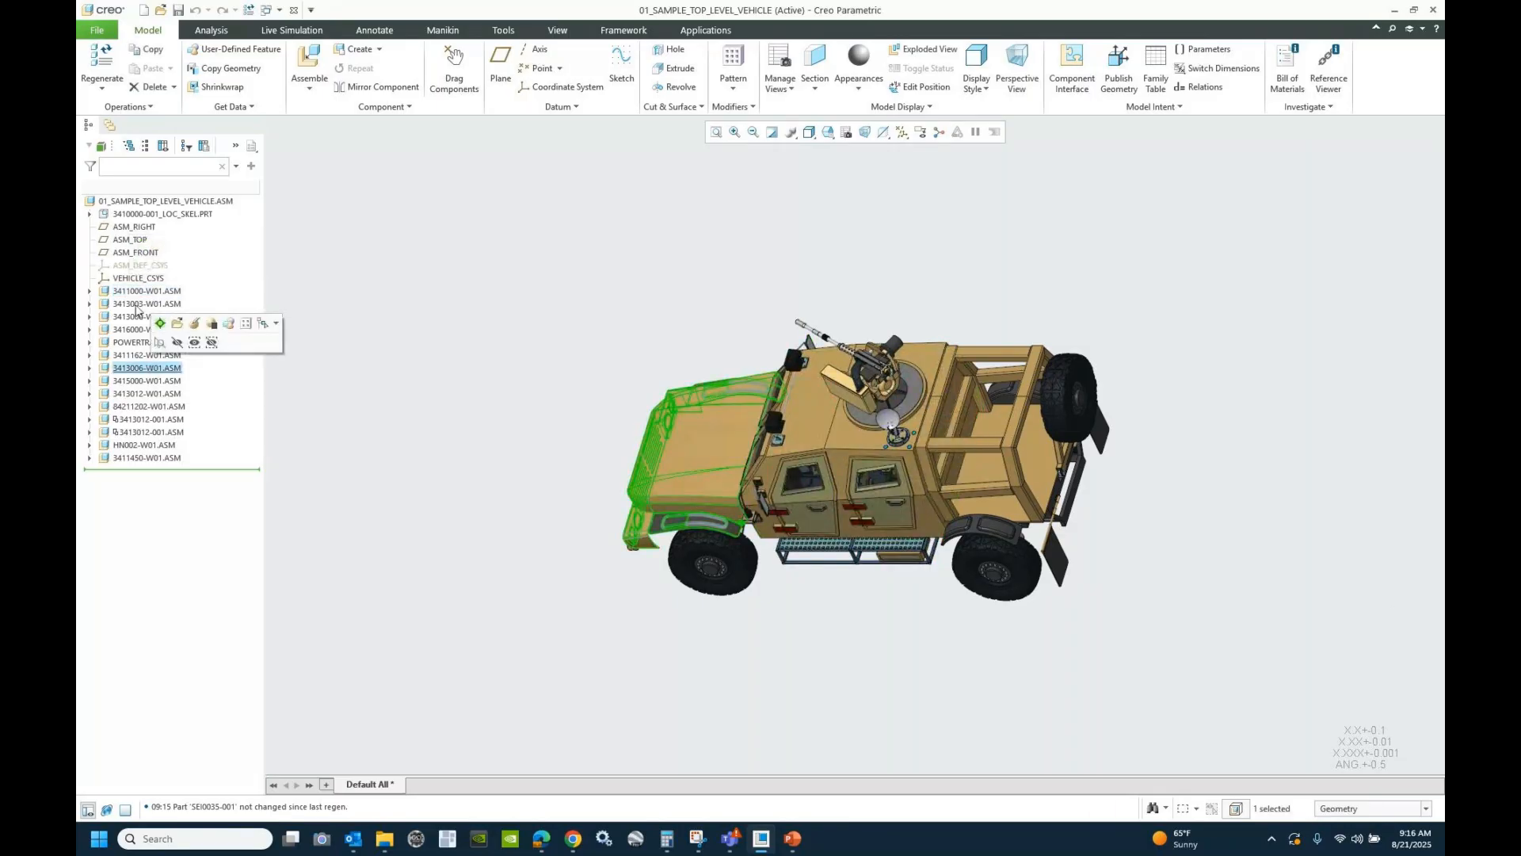
left_click(166, 381, "ctrl")
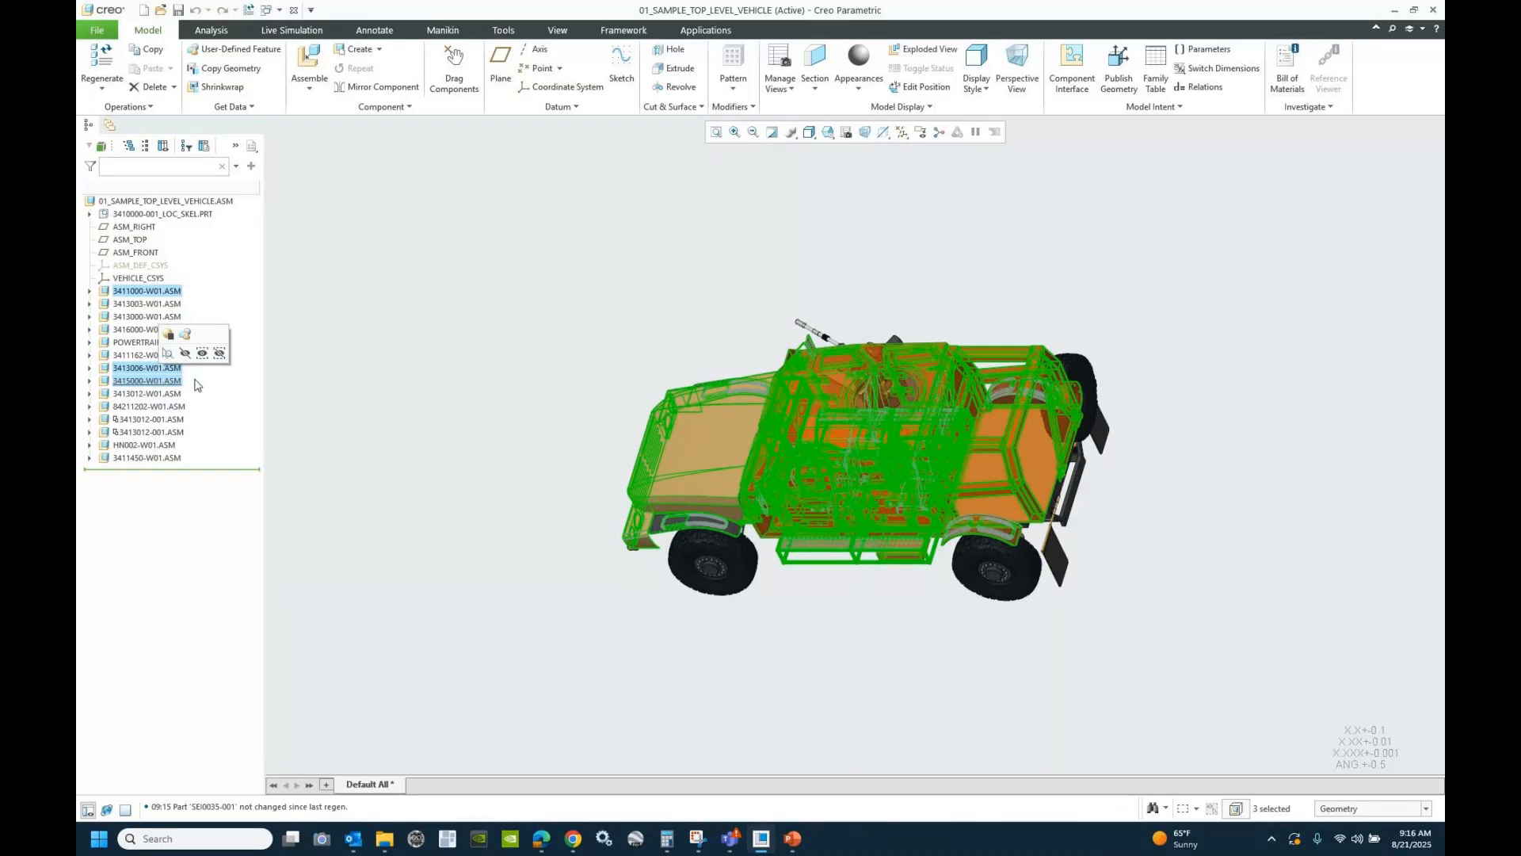
right_click(150, 370)
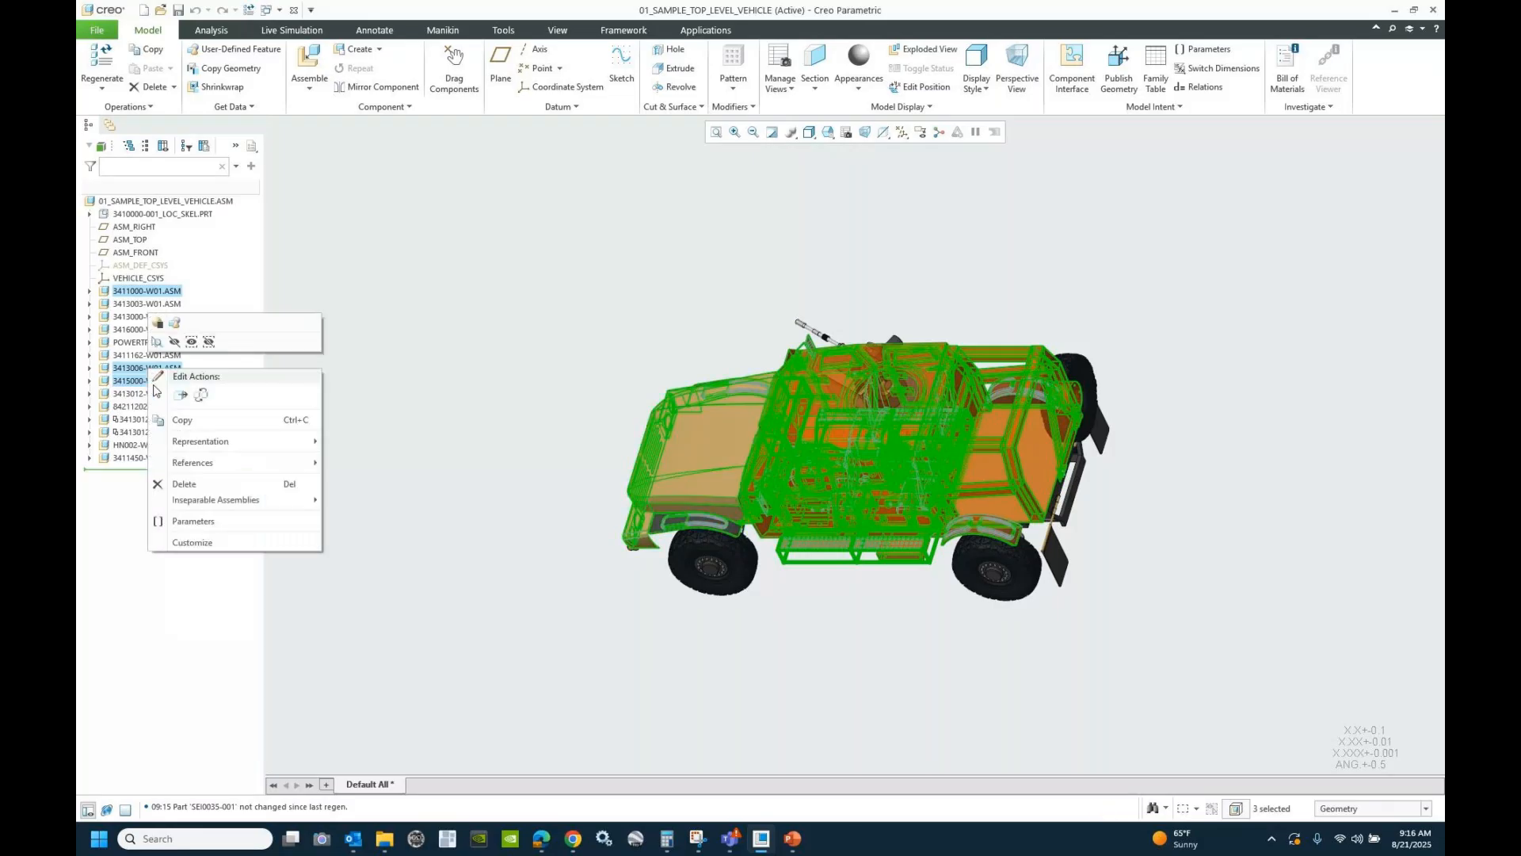
mouse_move(183, 444)
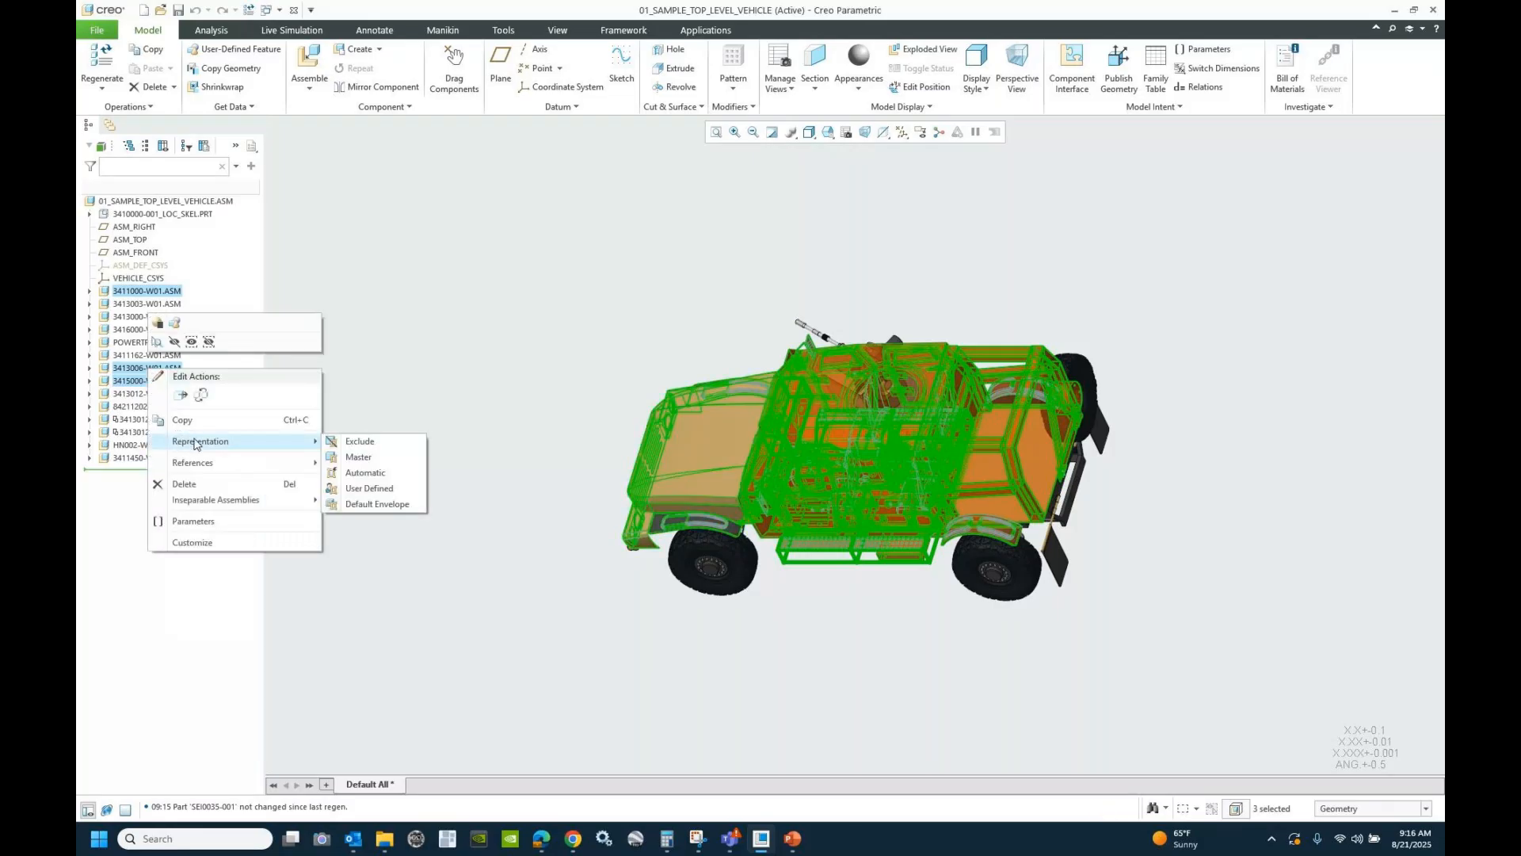
left_click(380, 445)
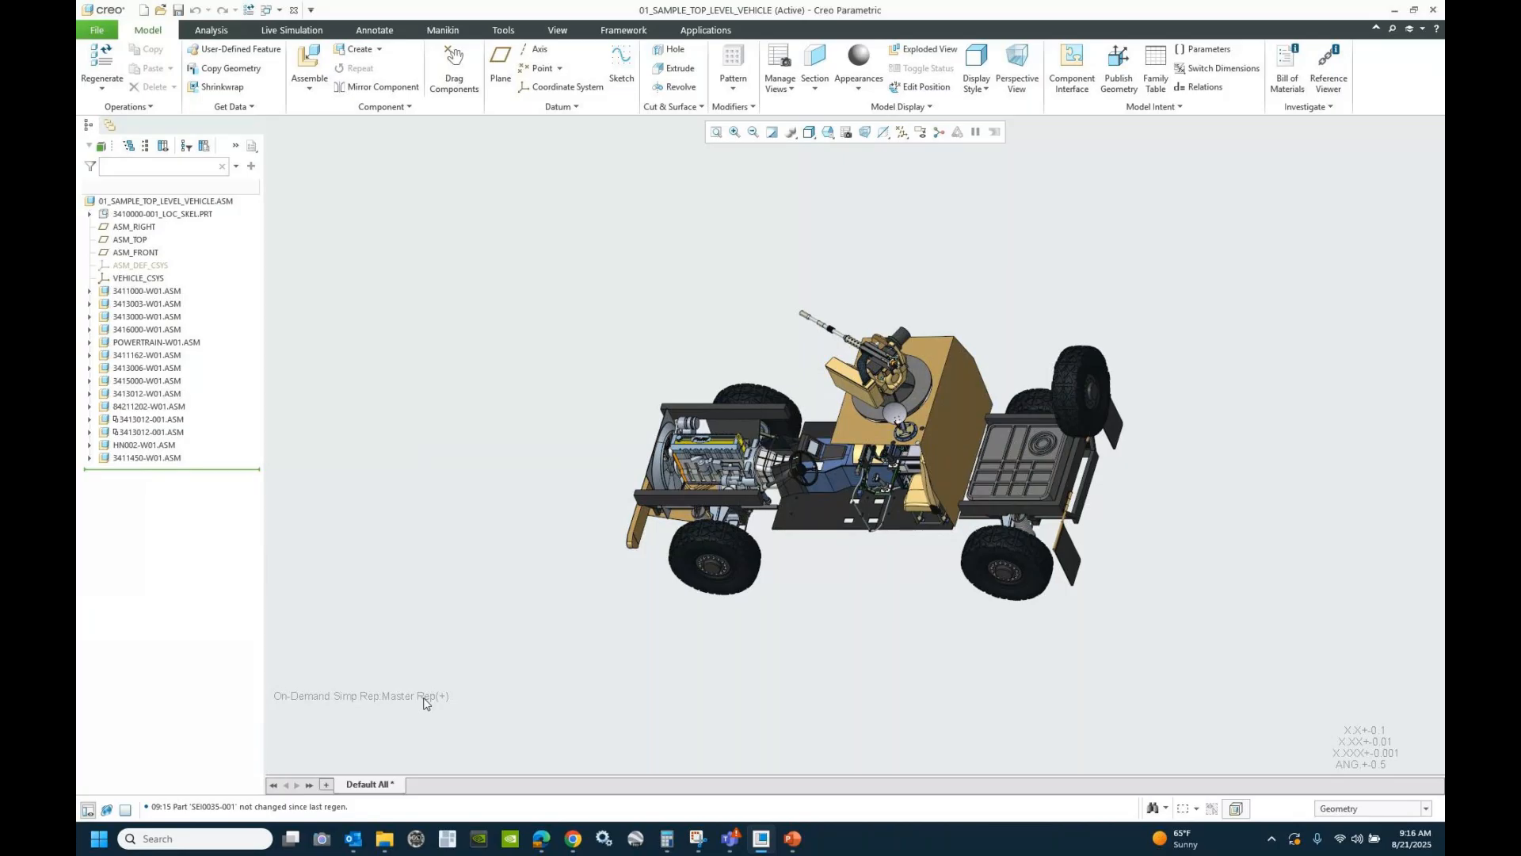
- Save the modified Master Rep as a new simplified representation named No_Chassis
left_click(845, 133)
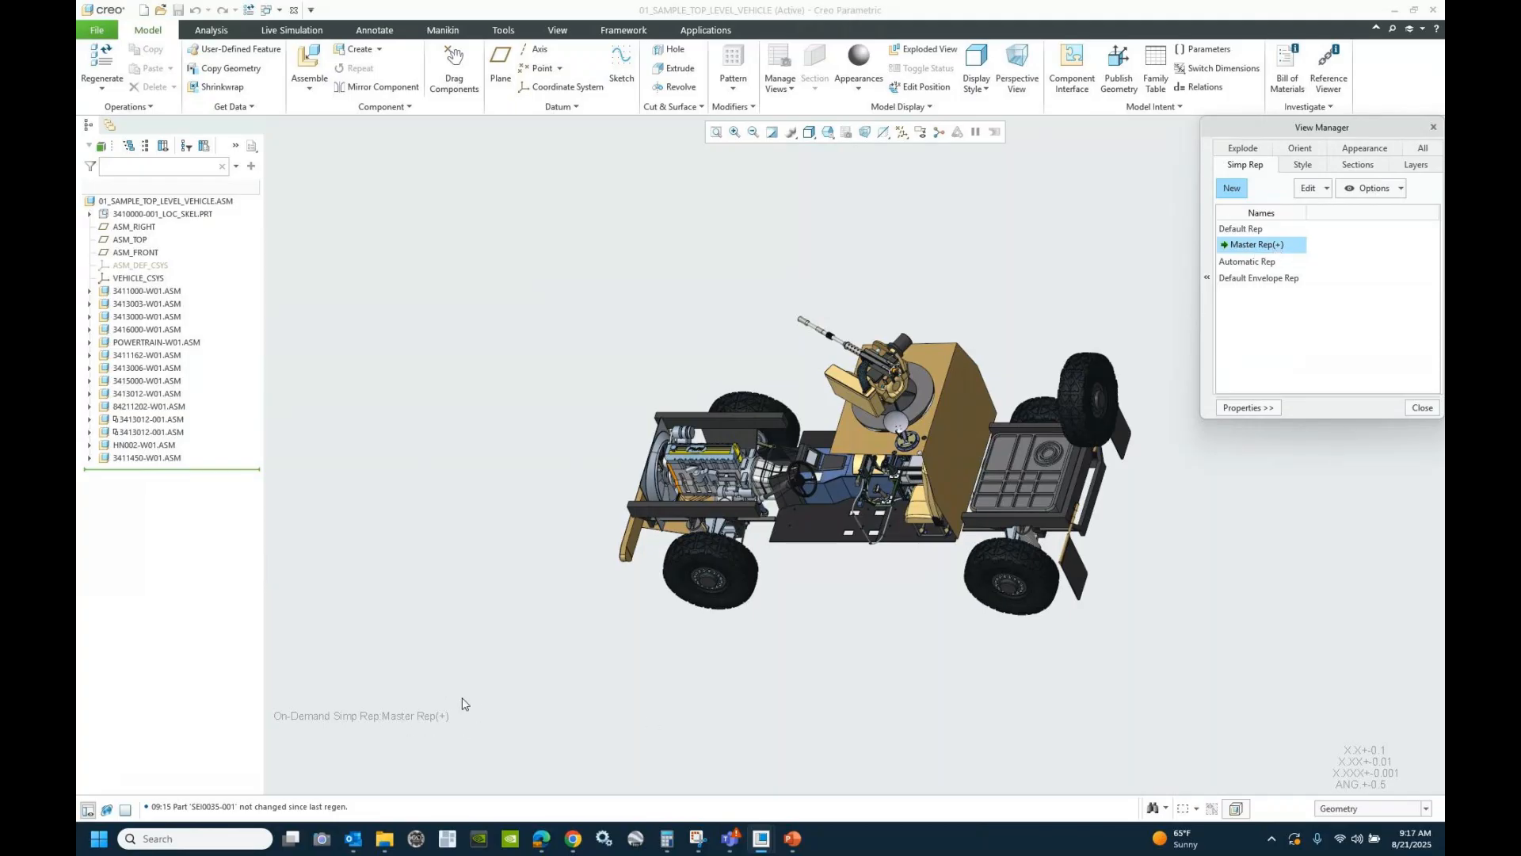
right_click(1271, 250)
left_click(1308, 269)
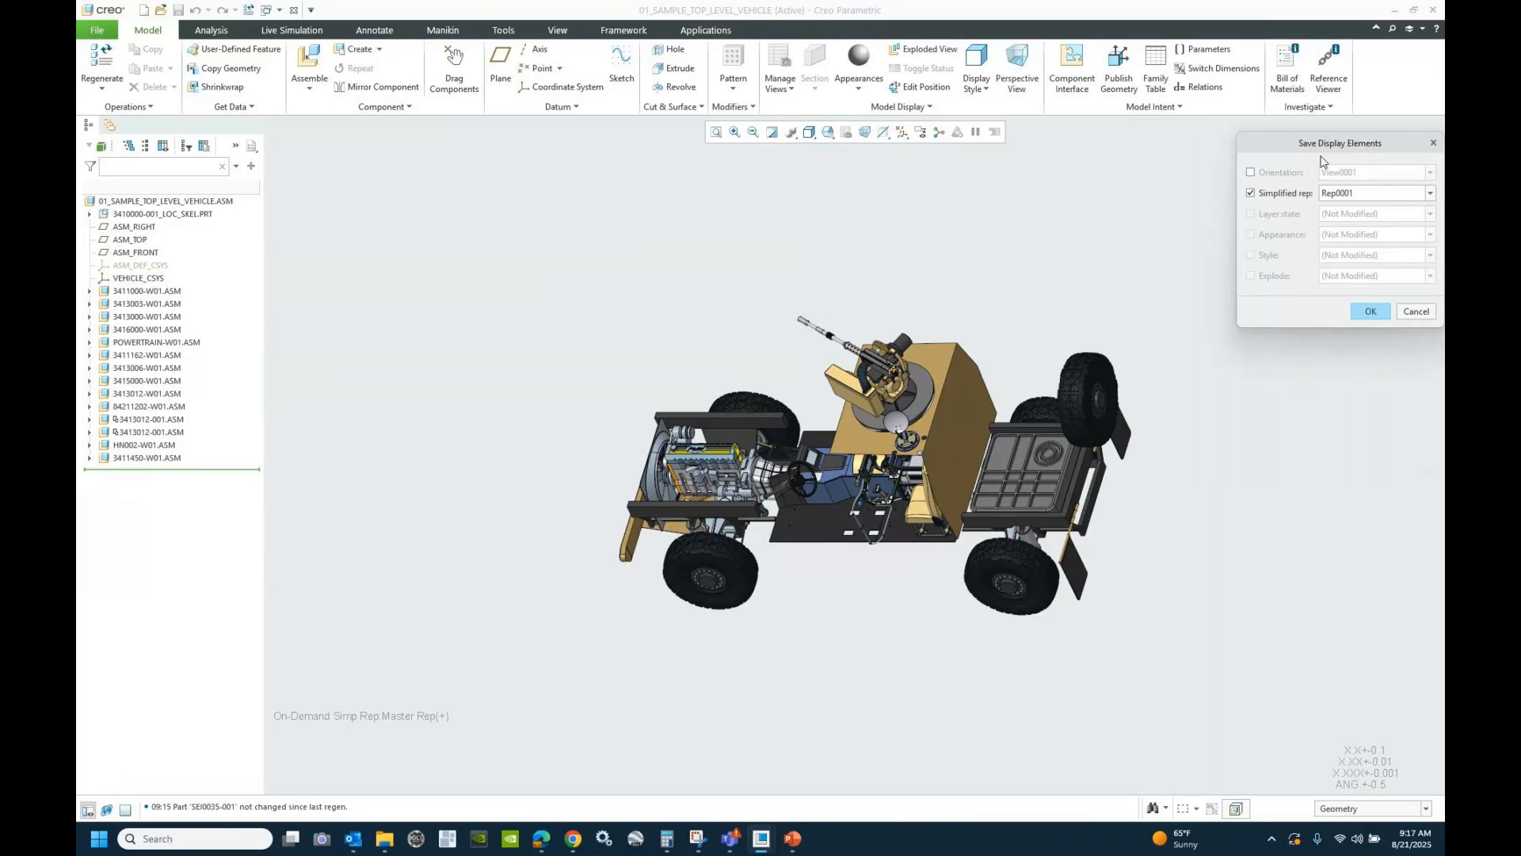
left_click_drag(1320, 155, 1119, 193)
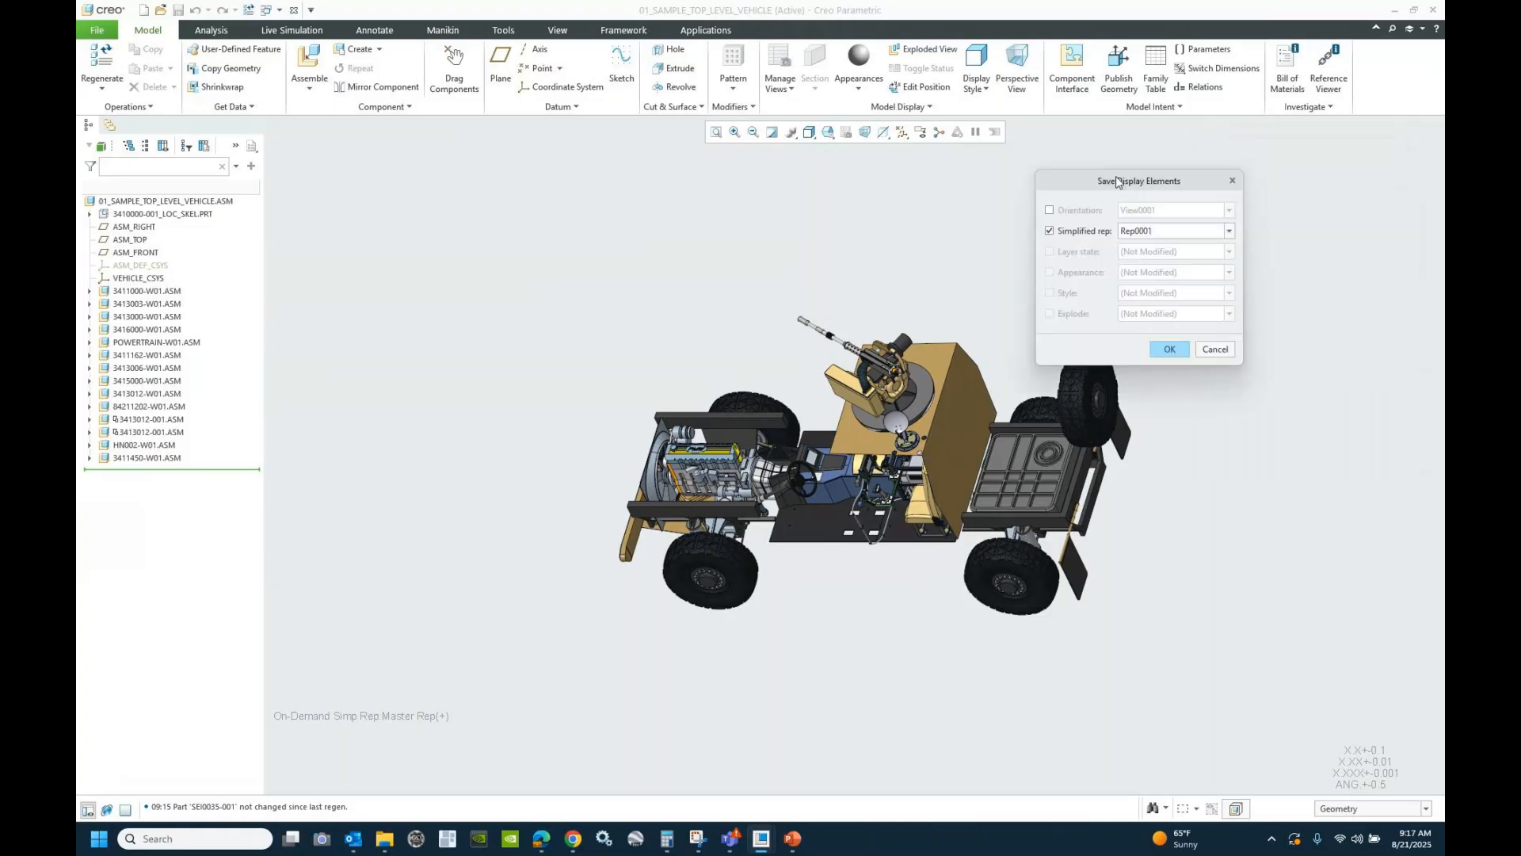
double_click(1154, 231)
type("no_chassis")
key("Return")
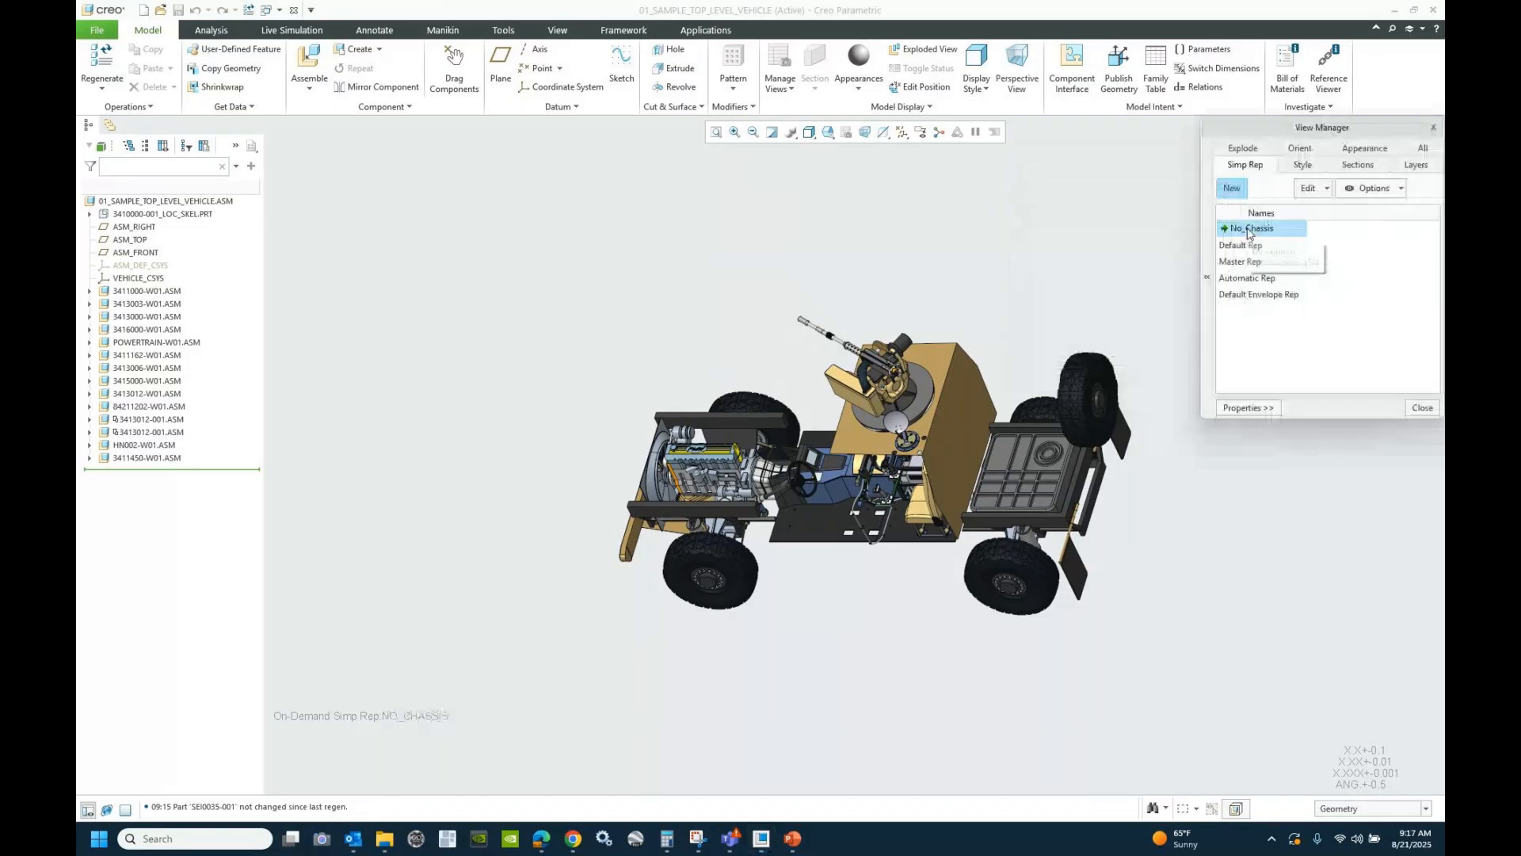
- Switch the assembly from No_Chassis back to the Master Rep representation
left_click(1234, 261)
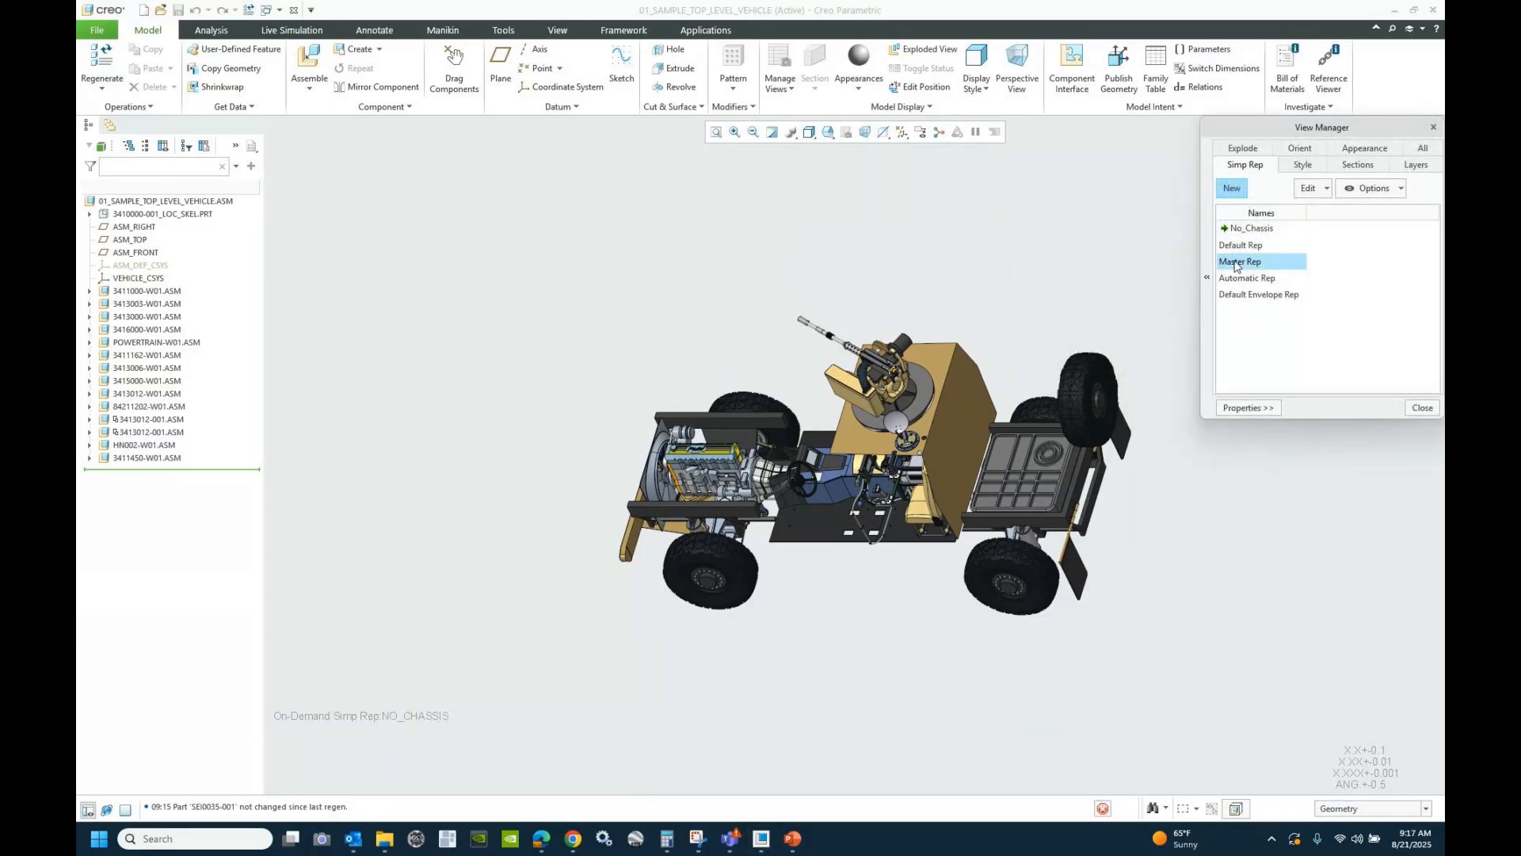
double_click(1234, 263)
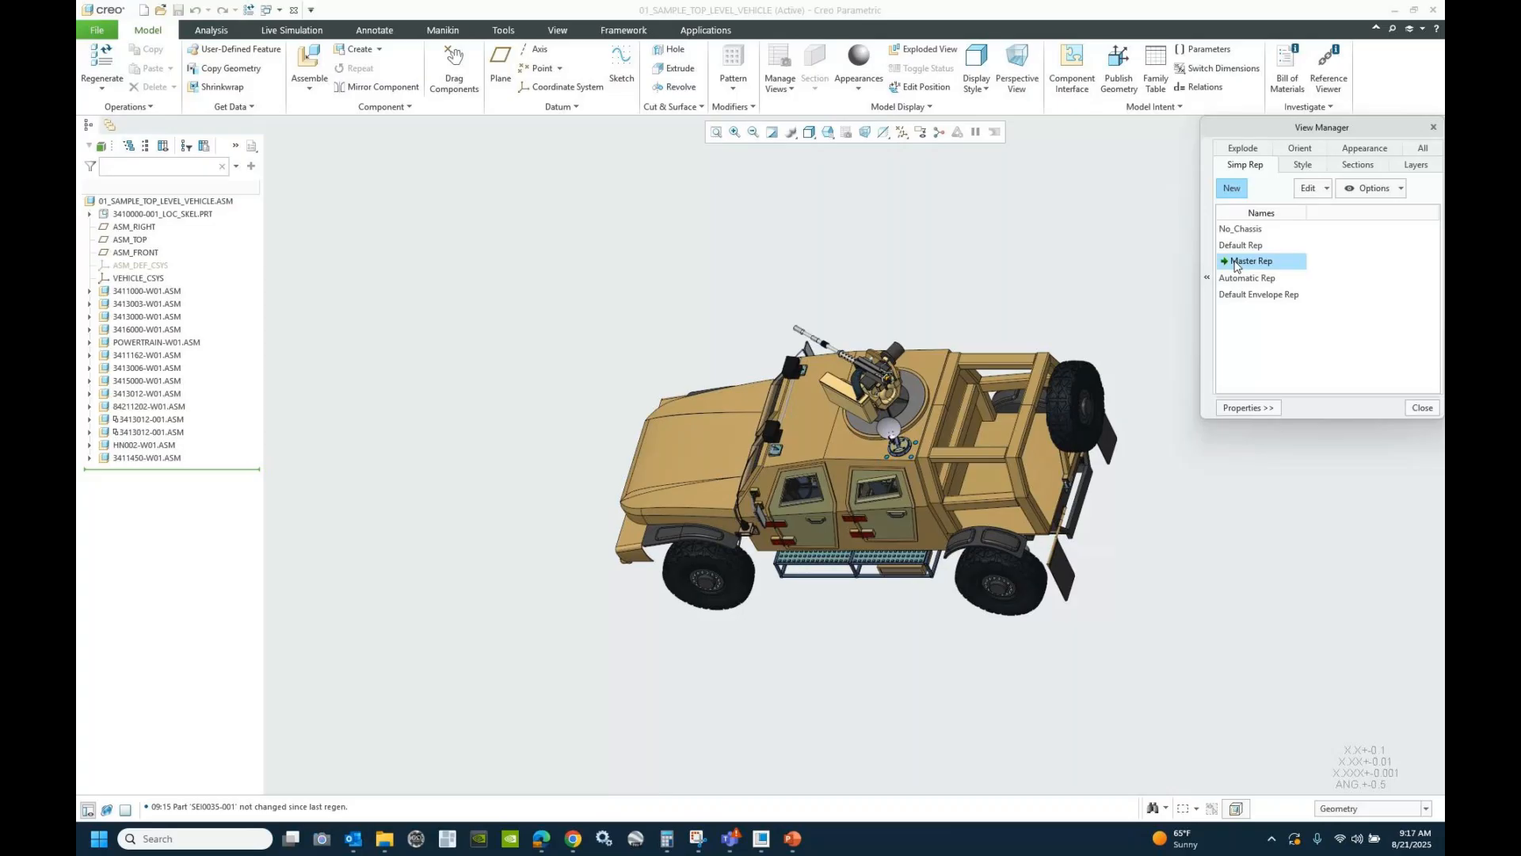
- Activate the No_Chassis simplified representation and close the view manager
left_click(1226, 229)
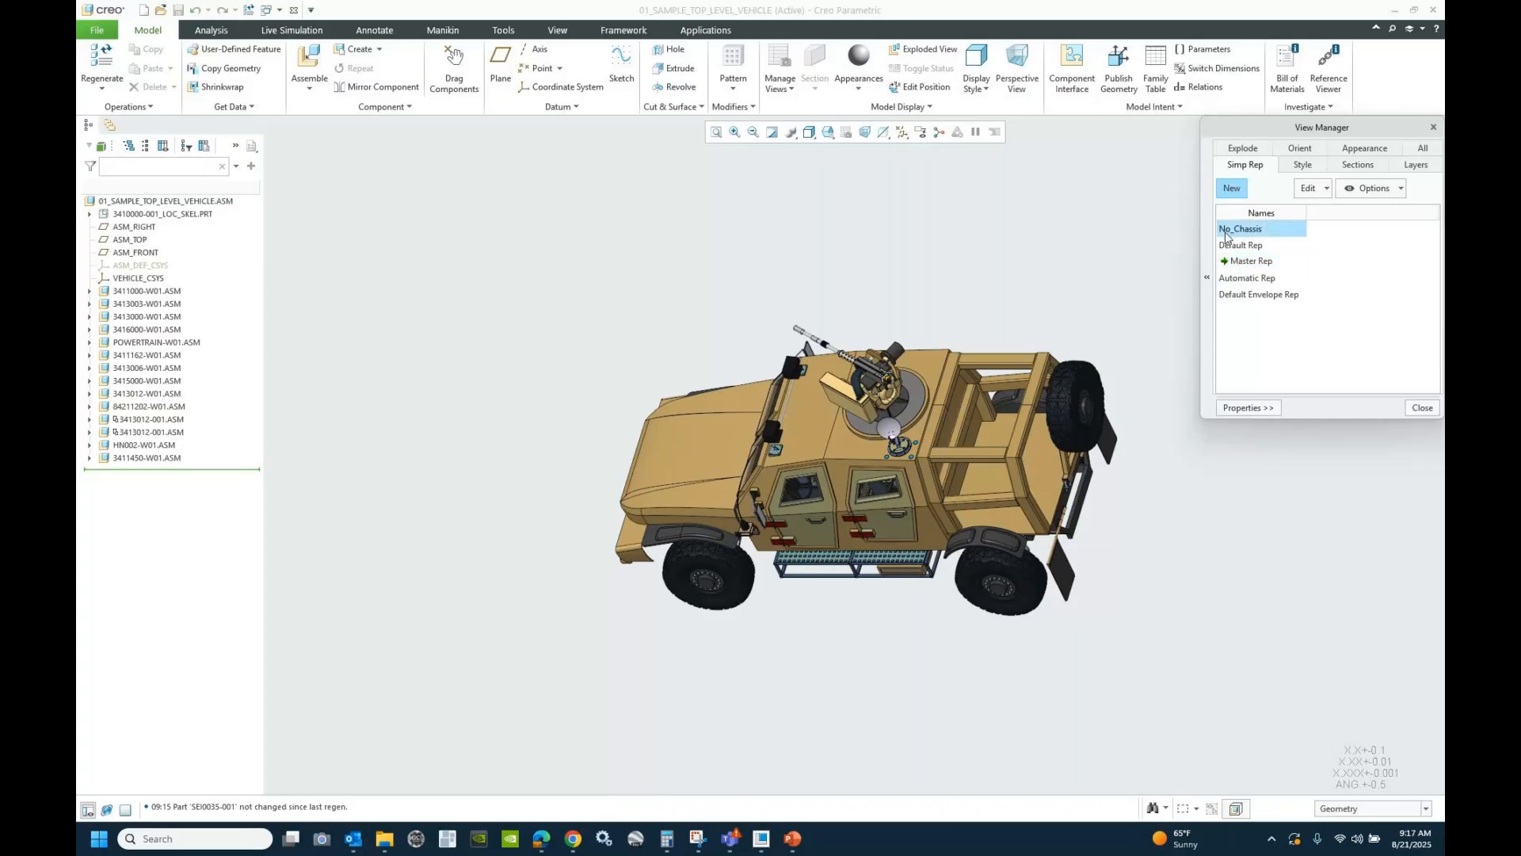
double_click(1225, 230)
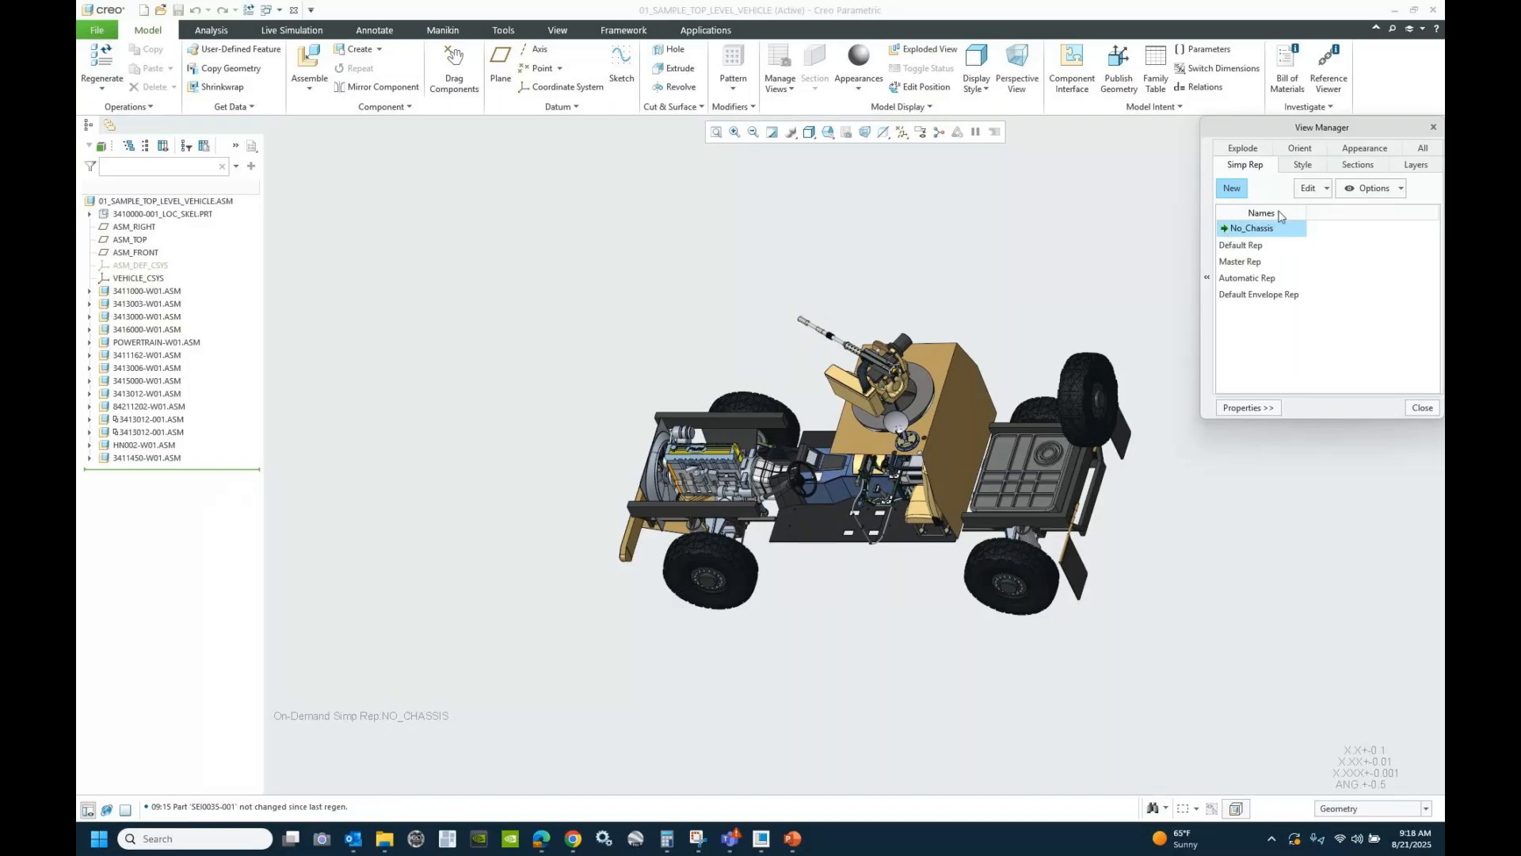
left_click(1421, 408)
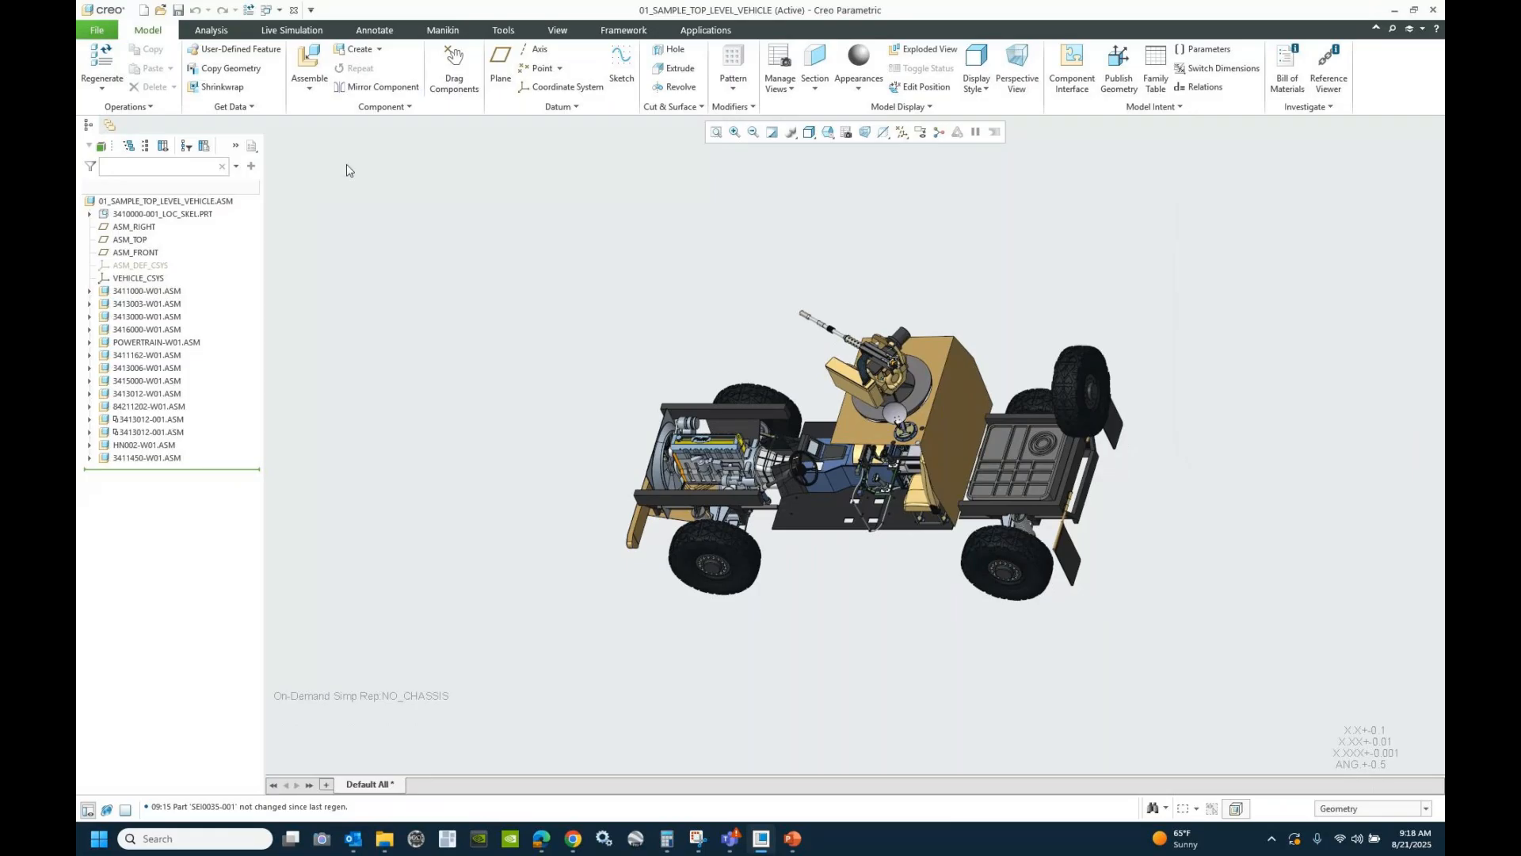
- Erase all objects that are not displayed from the session
left_click(101, 30)
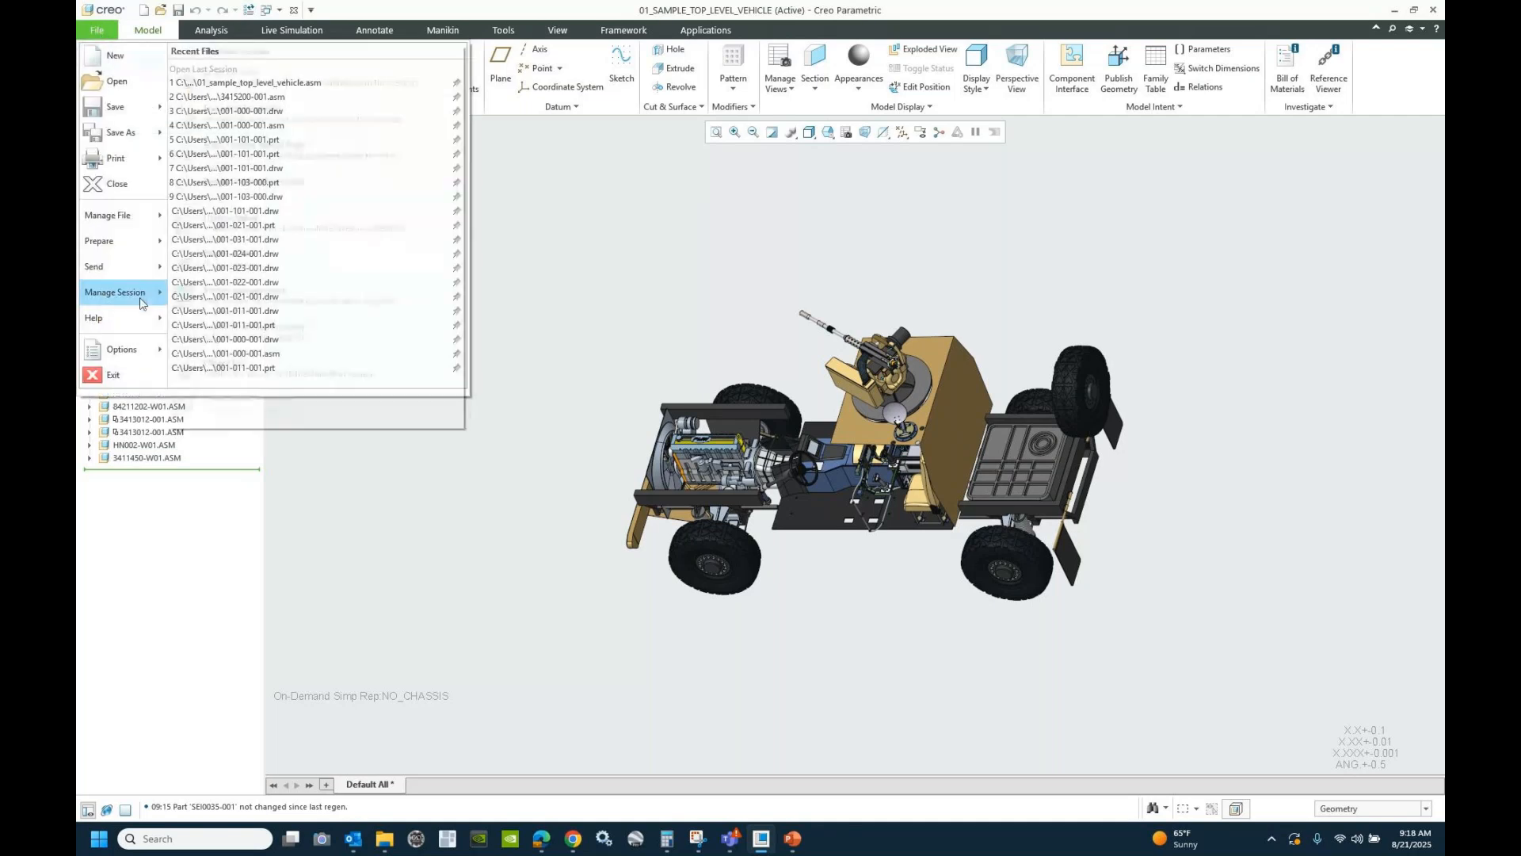
mouse_move(143, 302)
left_click(230, 112)
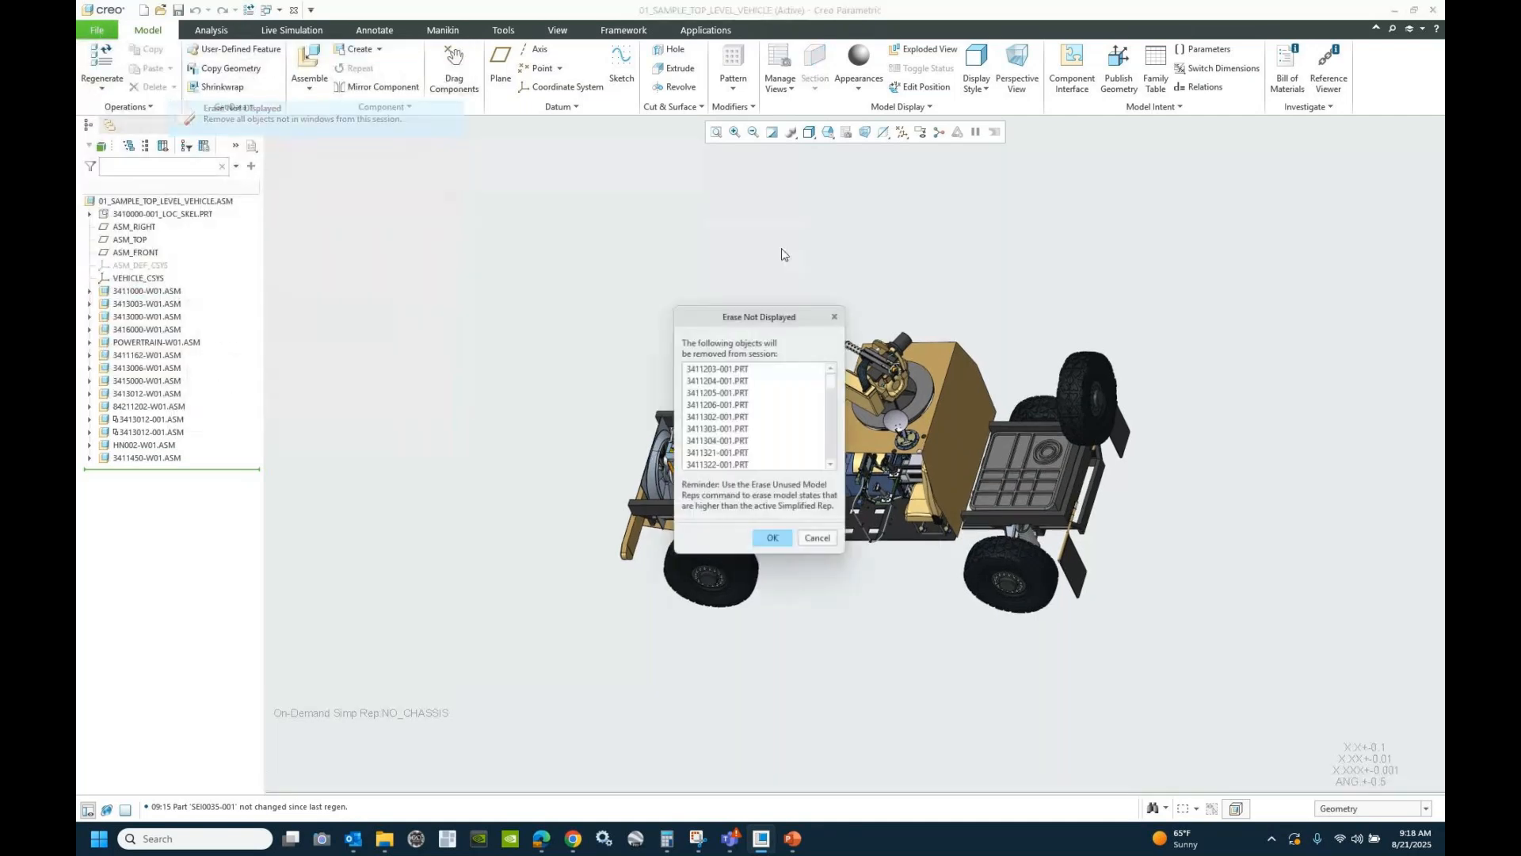
scroll(832, 458, "down", 15)
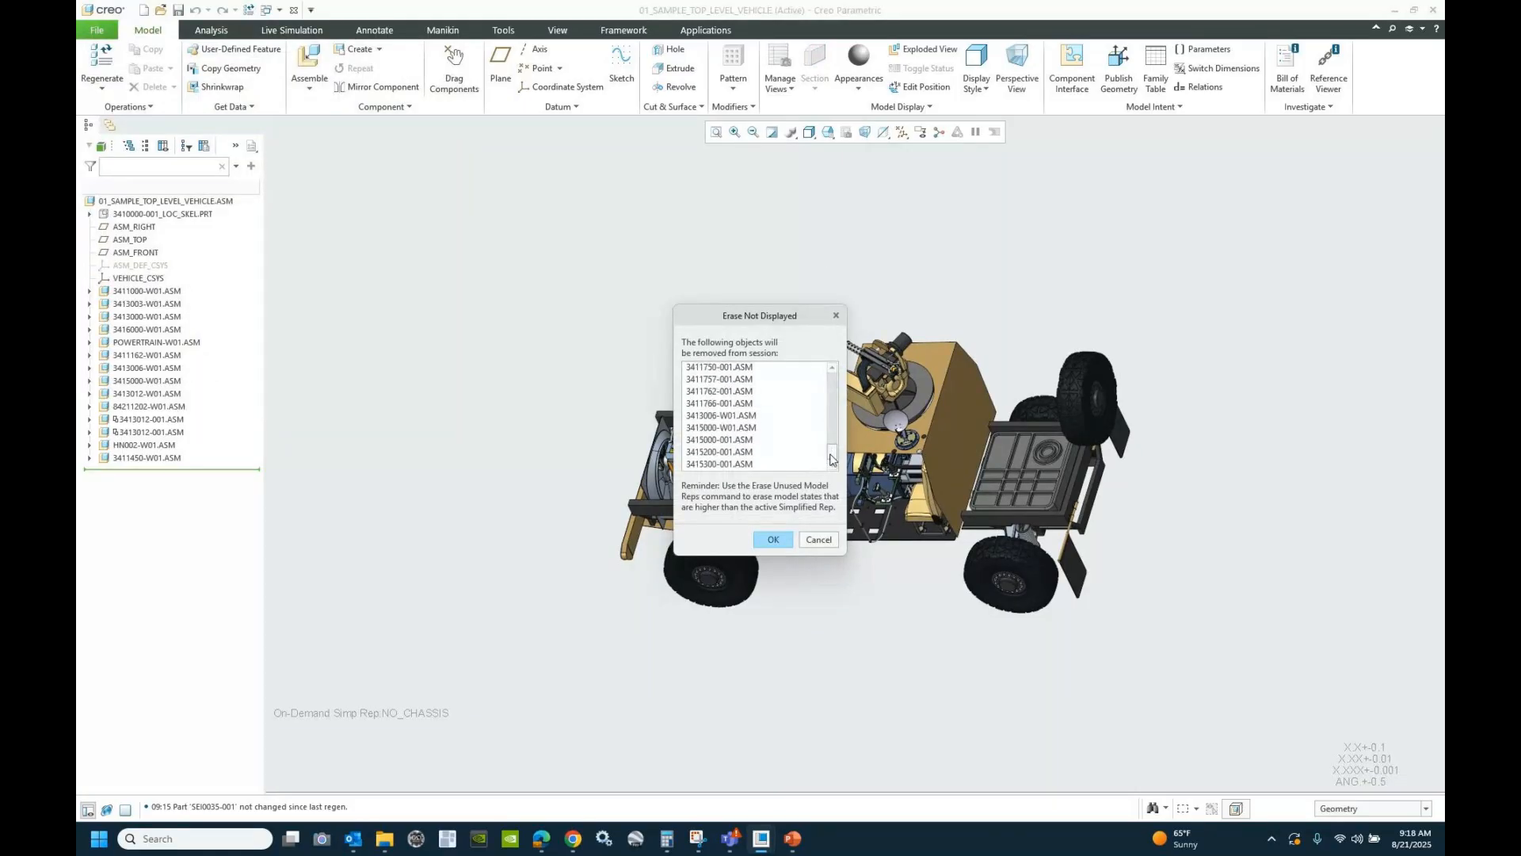
left_click(773, 540)
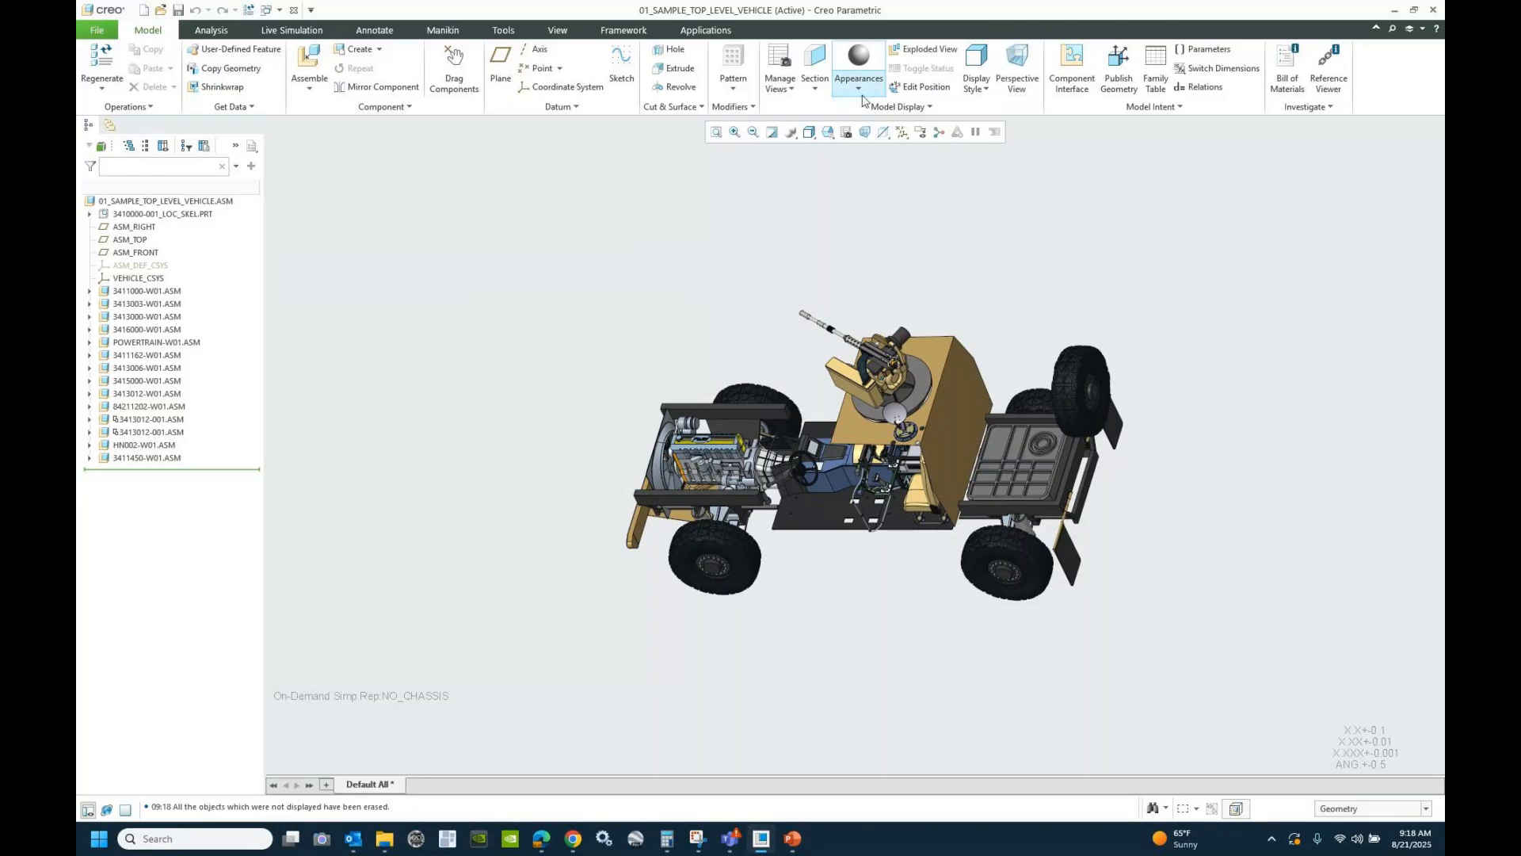
- Reopen the view manager and make Master Rep the active simplified representation
left_click(846, 132)
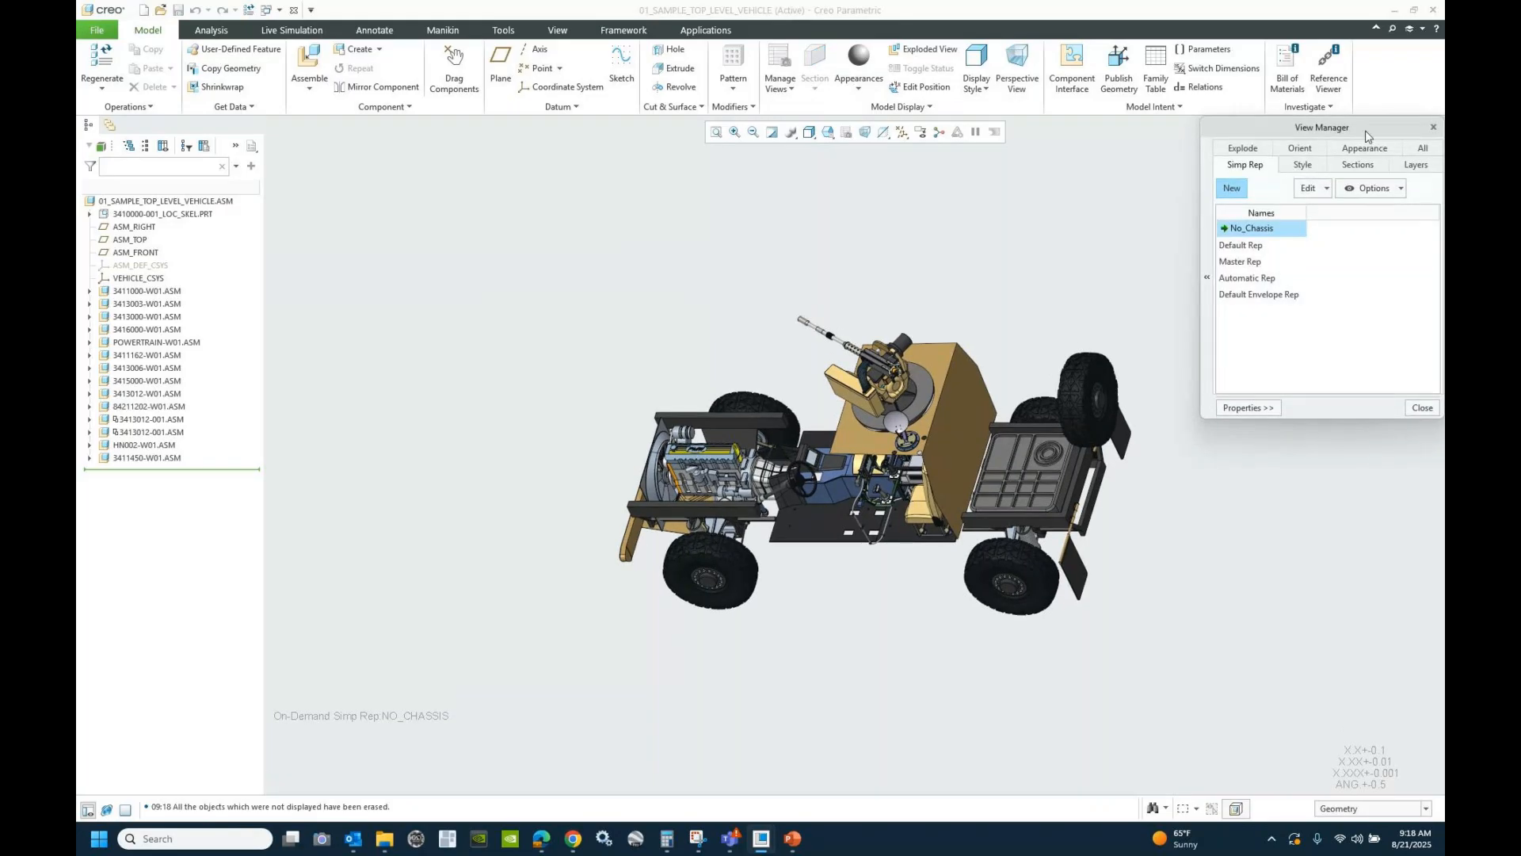
left_click_drag(1366, 136, 1313, 179)
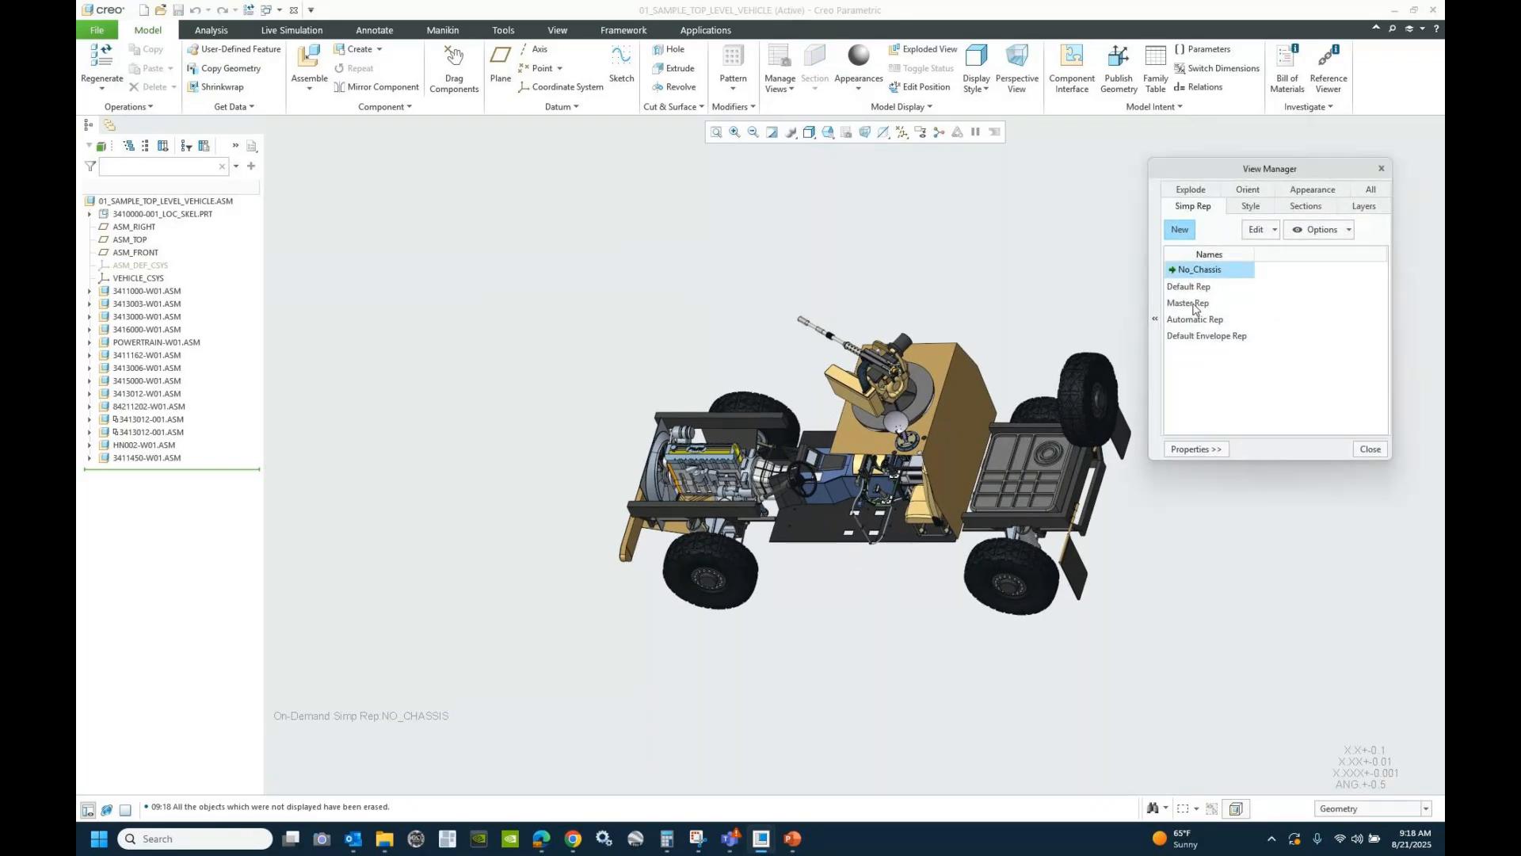
double_click(1186, 302)
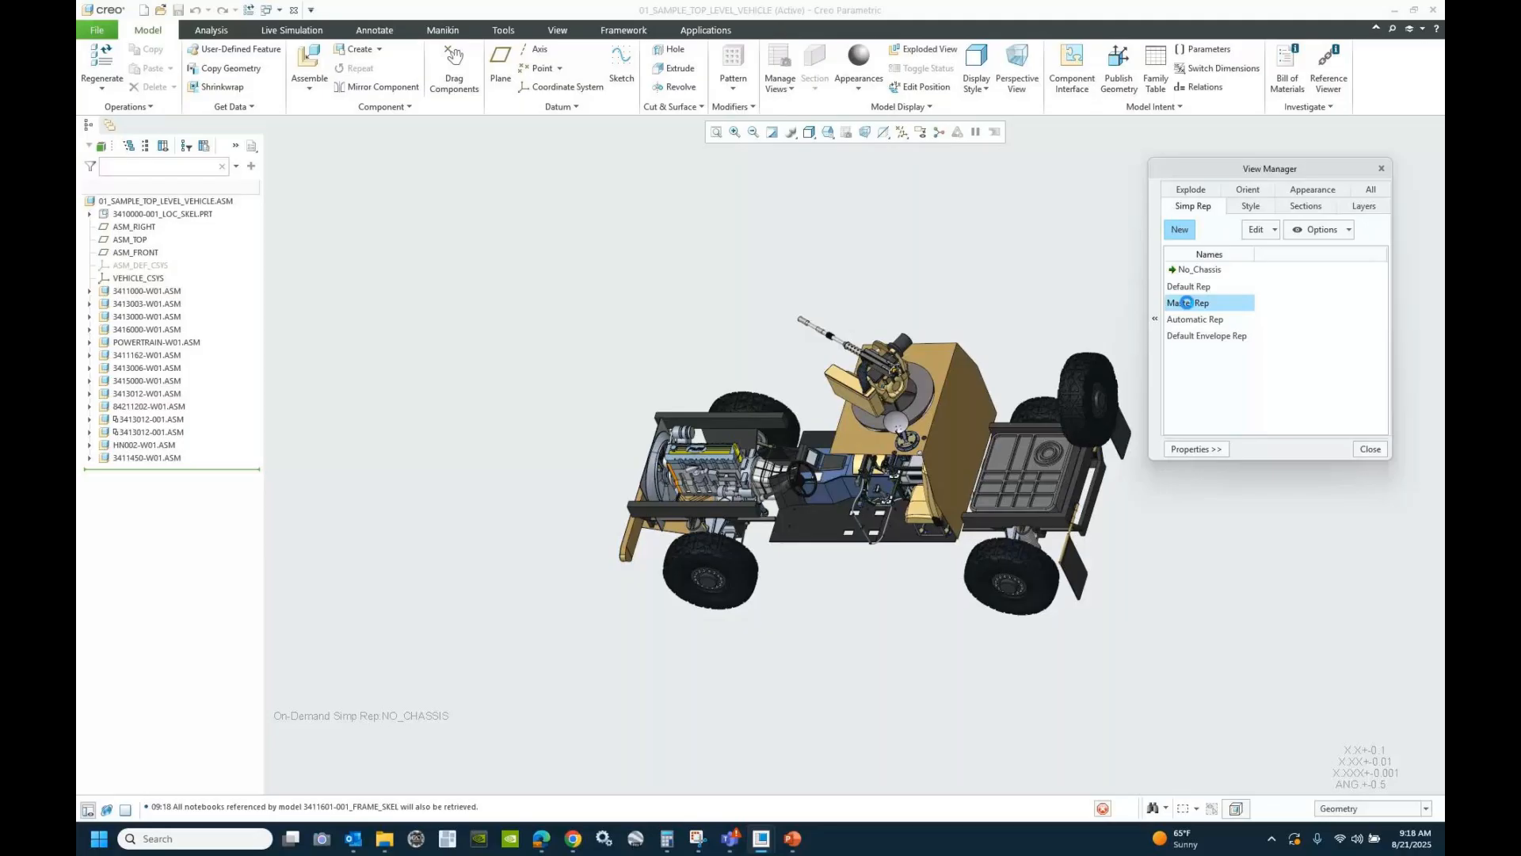
double_click(1186, 303)
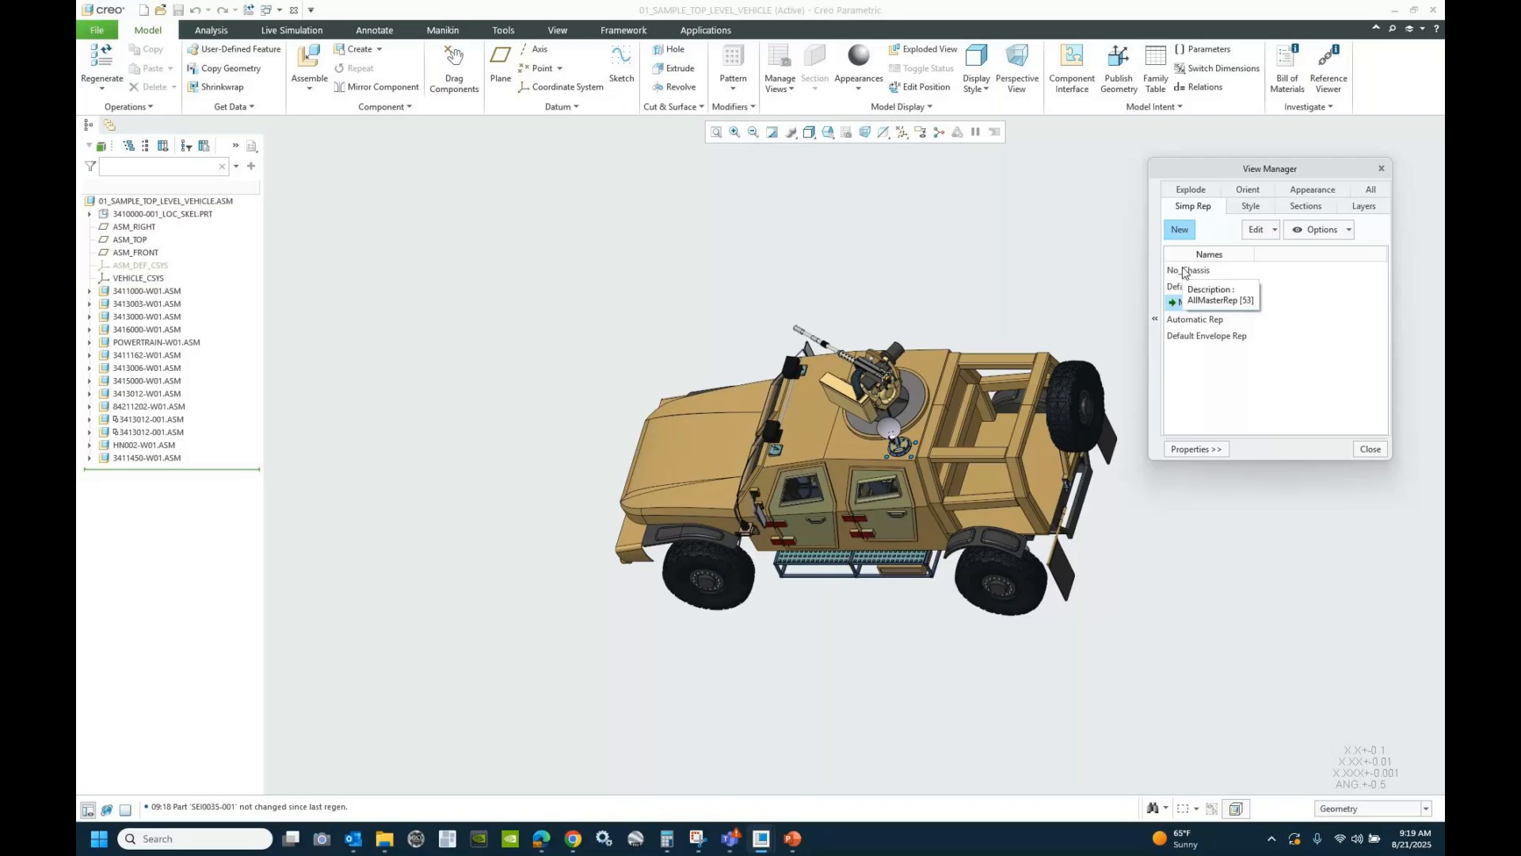
- Activate the No_Chassis representation and exclude the subassembly HN002-W01.ASM from it
left_click(1185, 272)
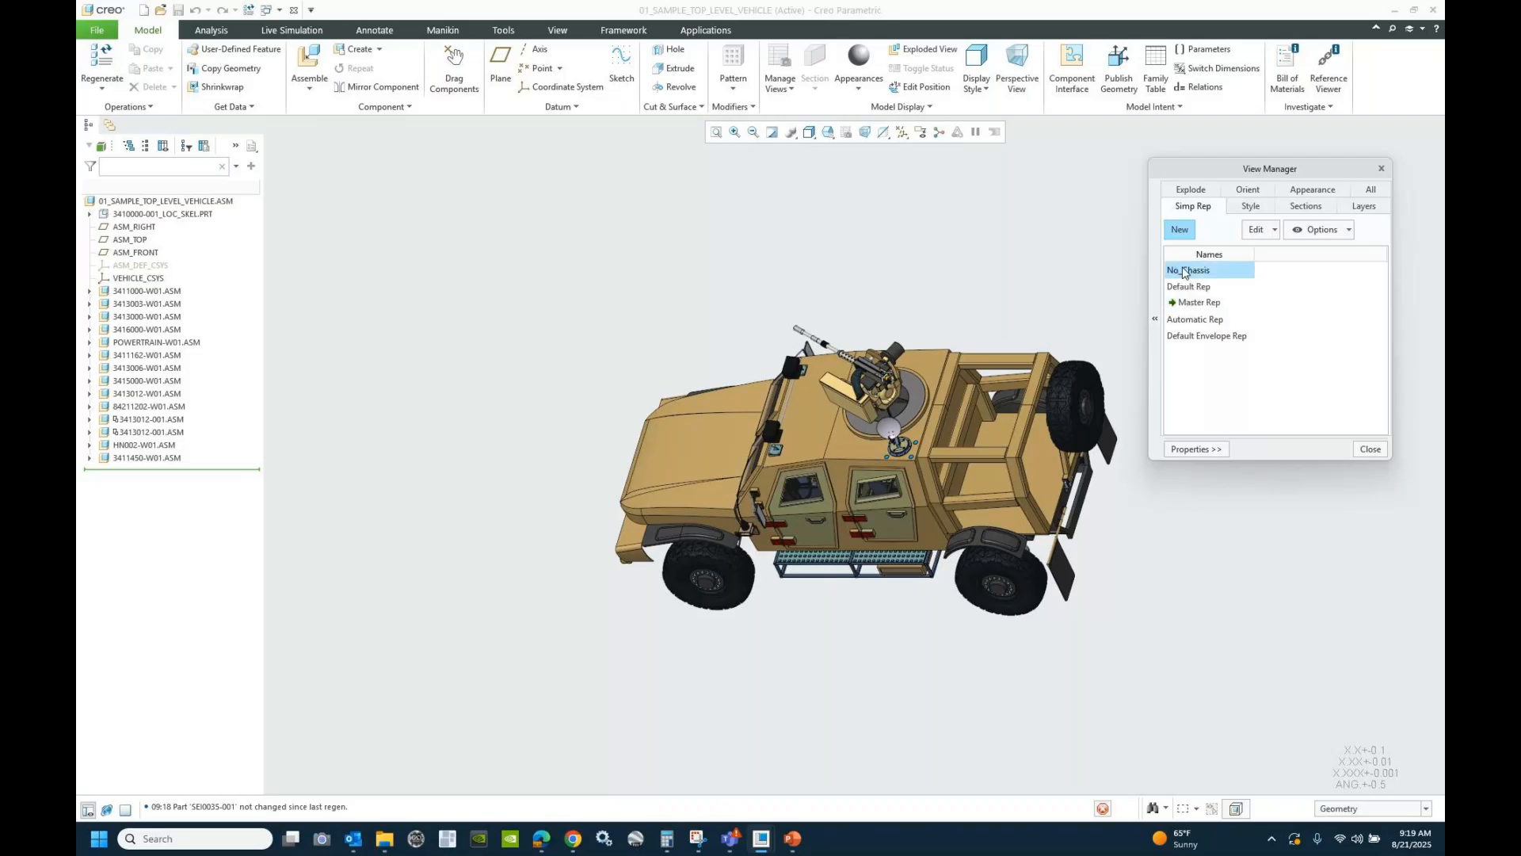
double_click(1185, 272)
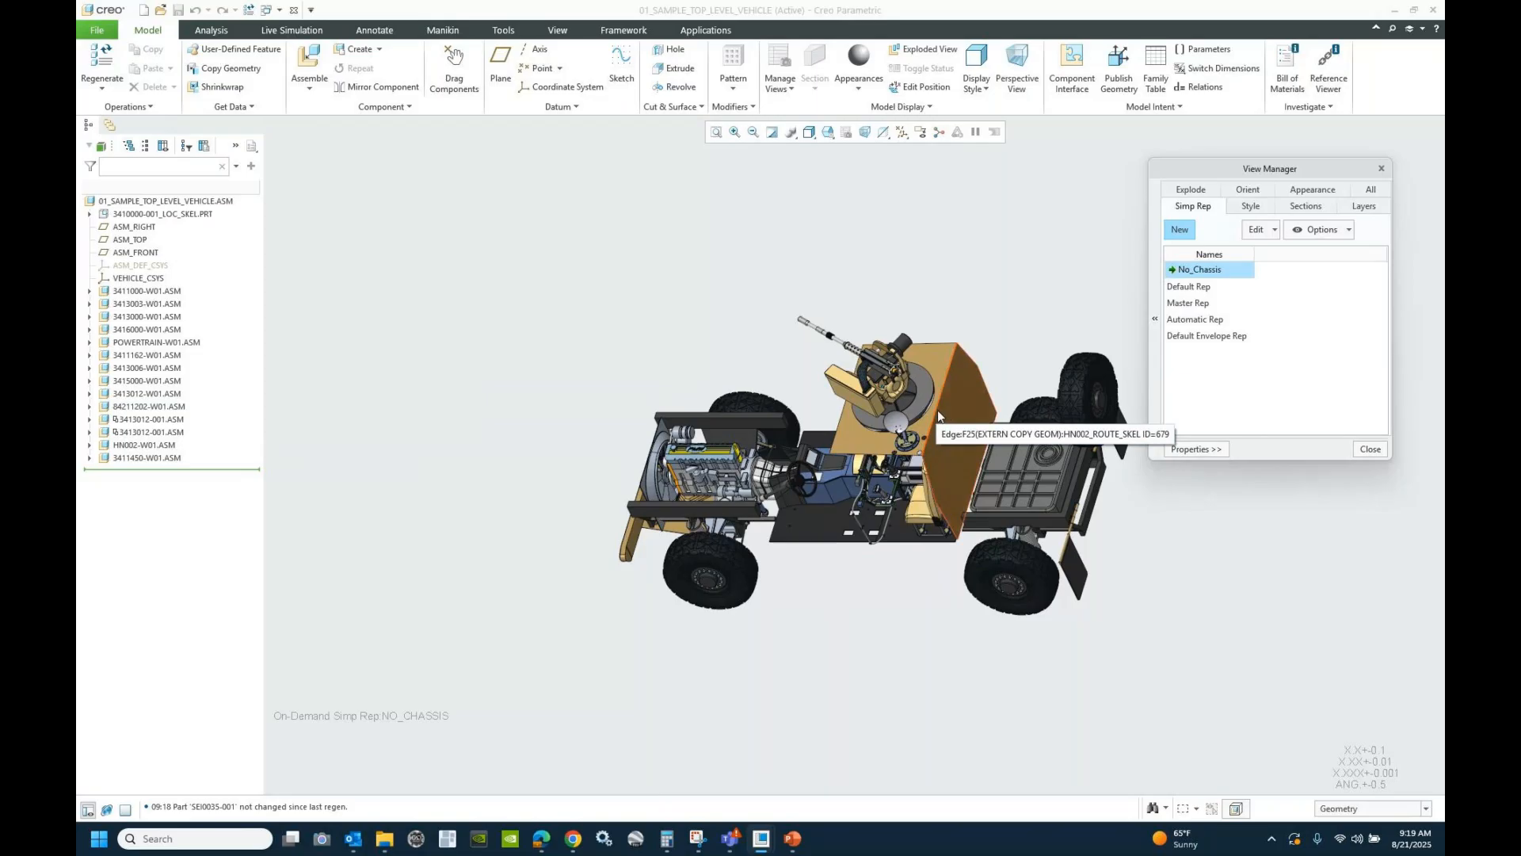
left_click(136, 452)
right_click(136, 452)
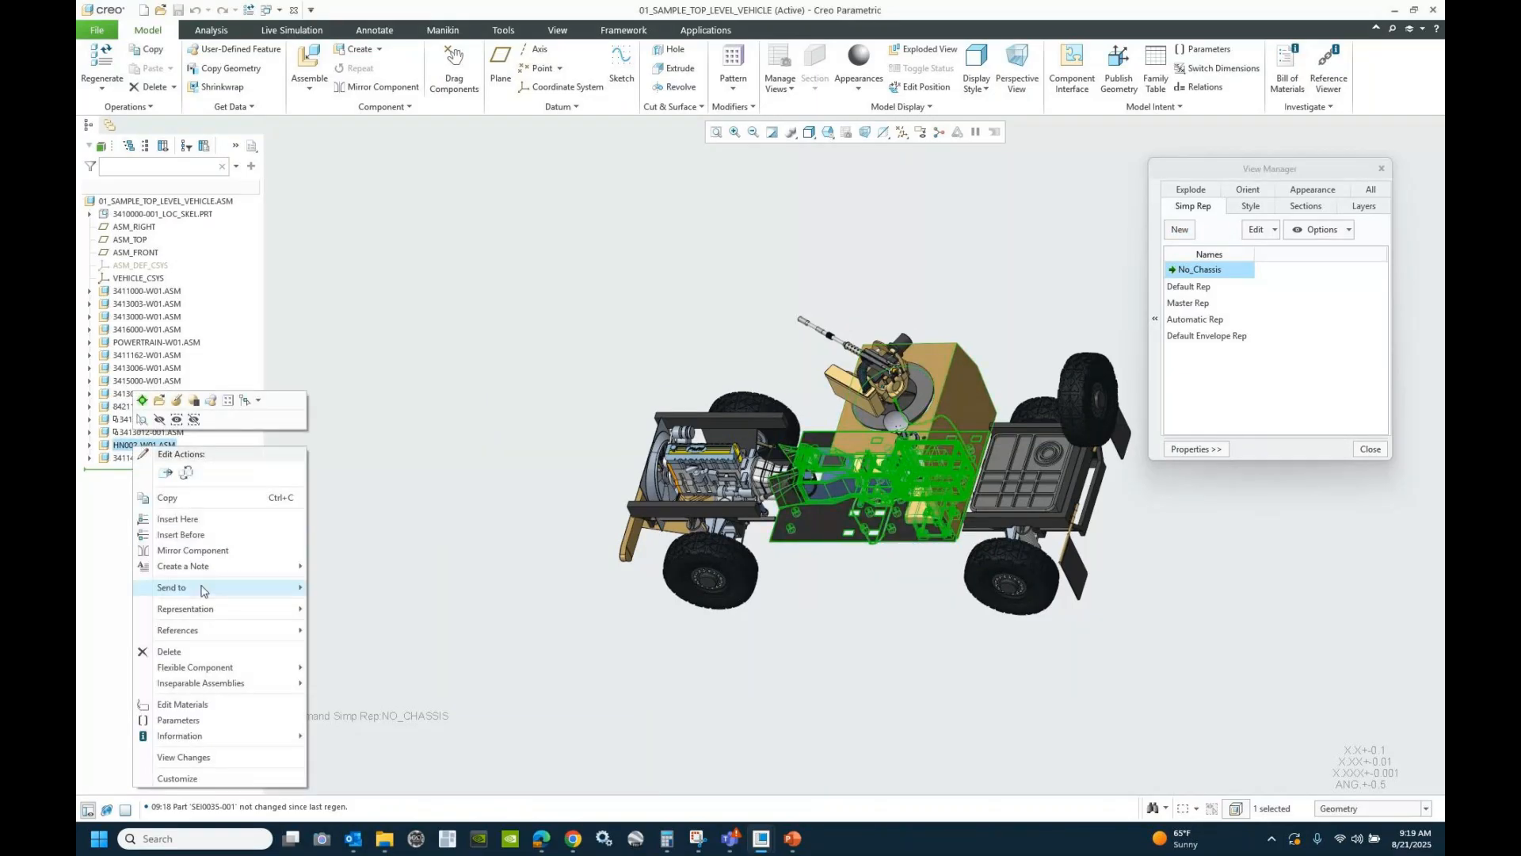
mouse_move(235, 612)
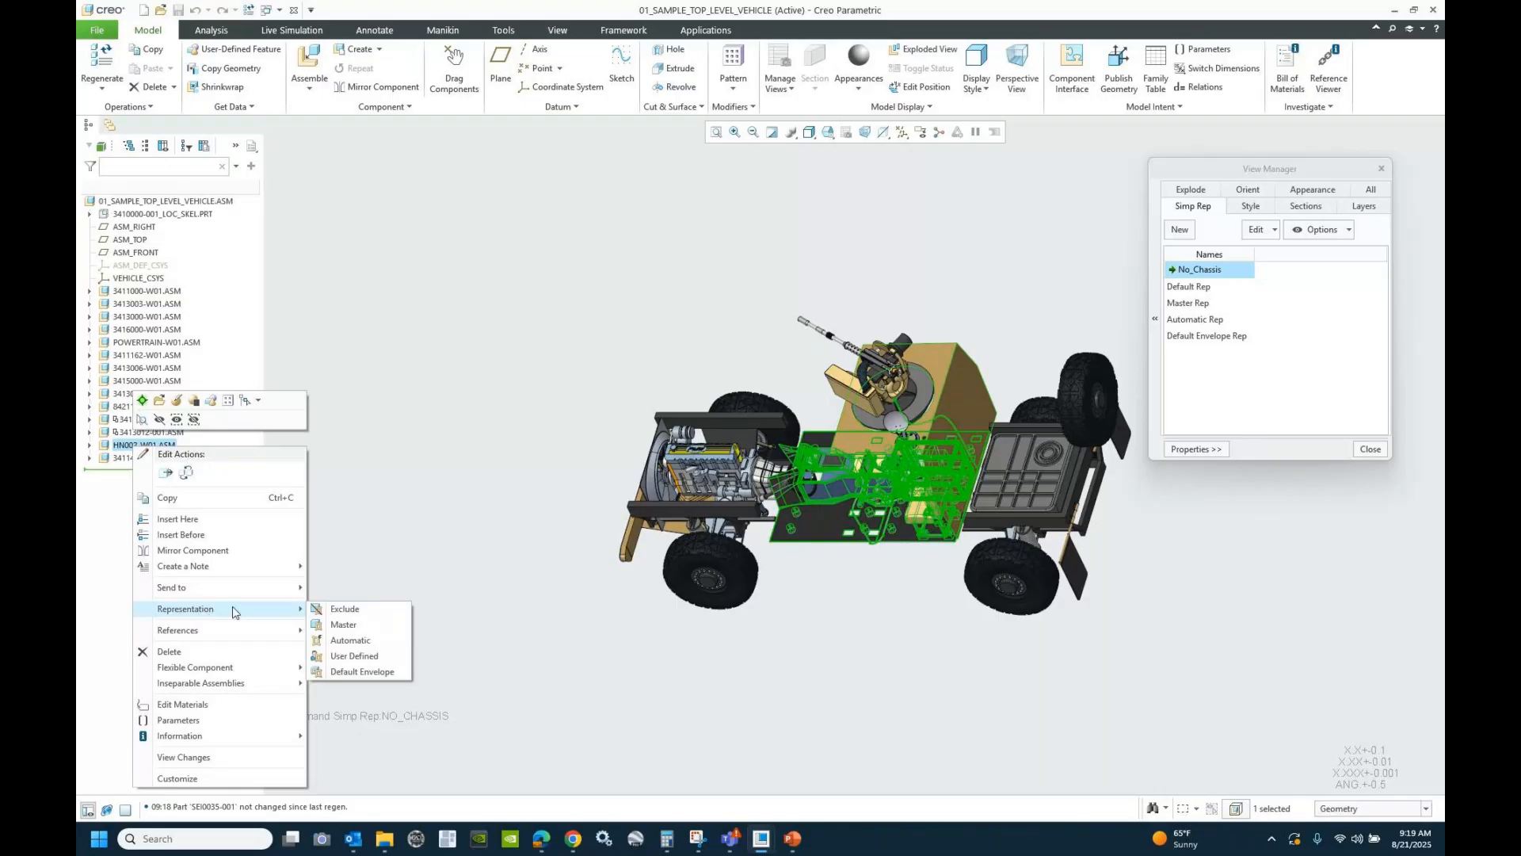
left_click(346, 609)
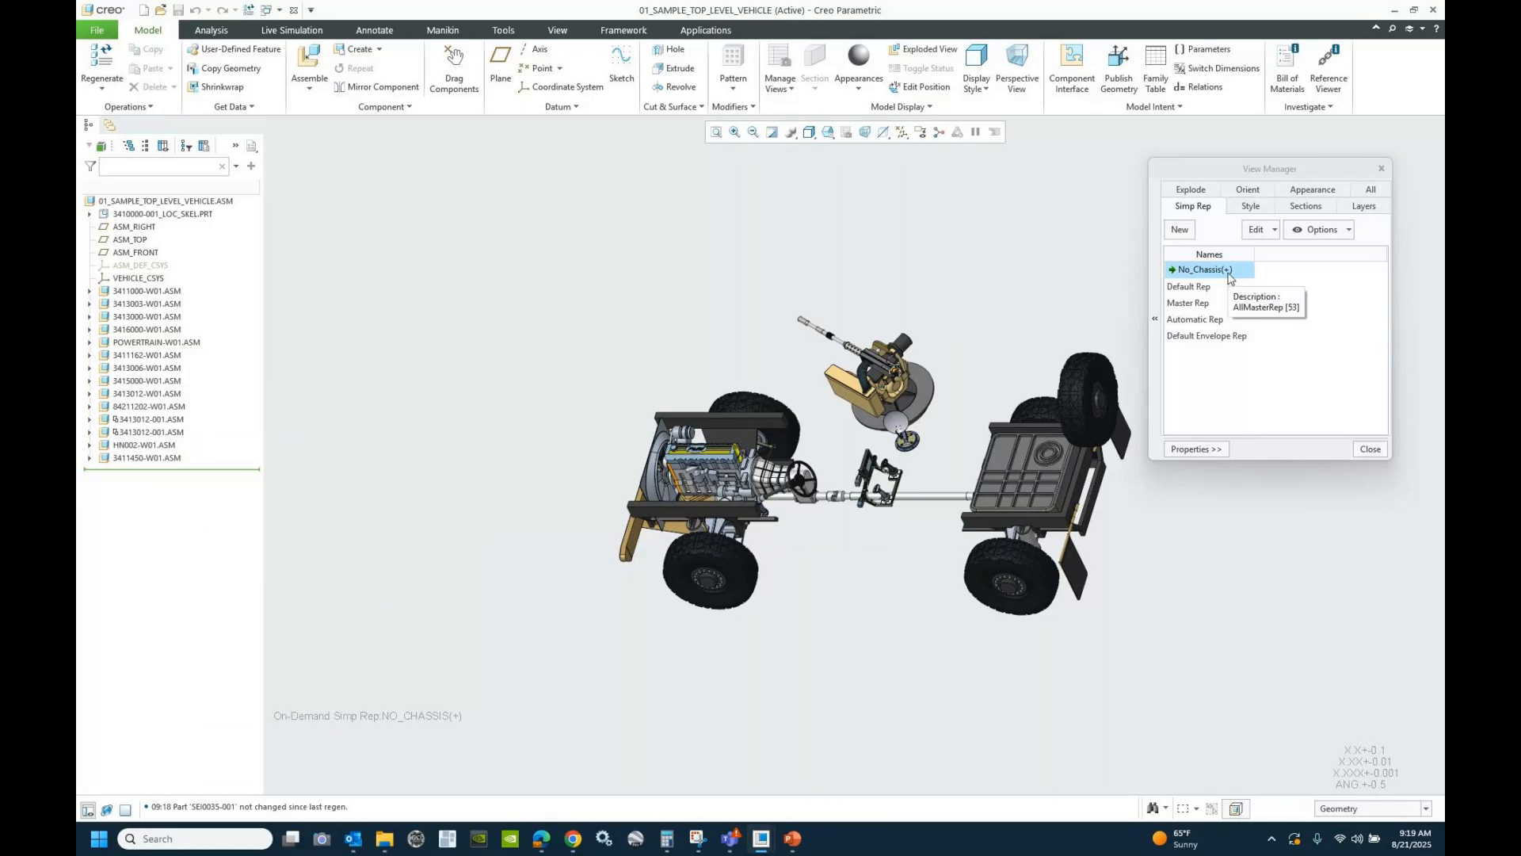
- Switch from the modified No_Chassis to Master Rep, discarding the unsaved modifications
left_click(1196, 303)
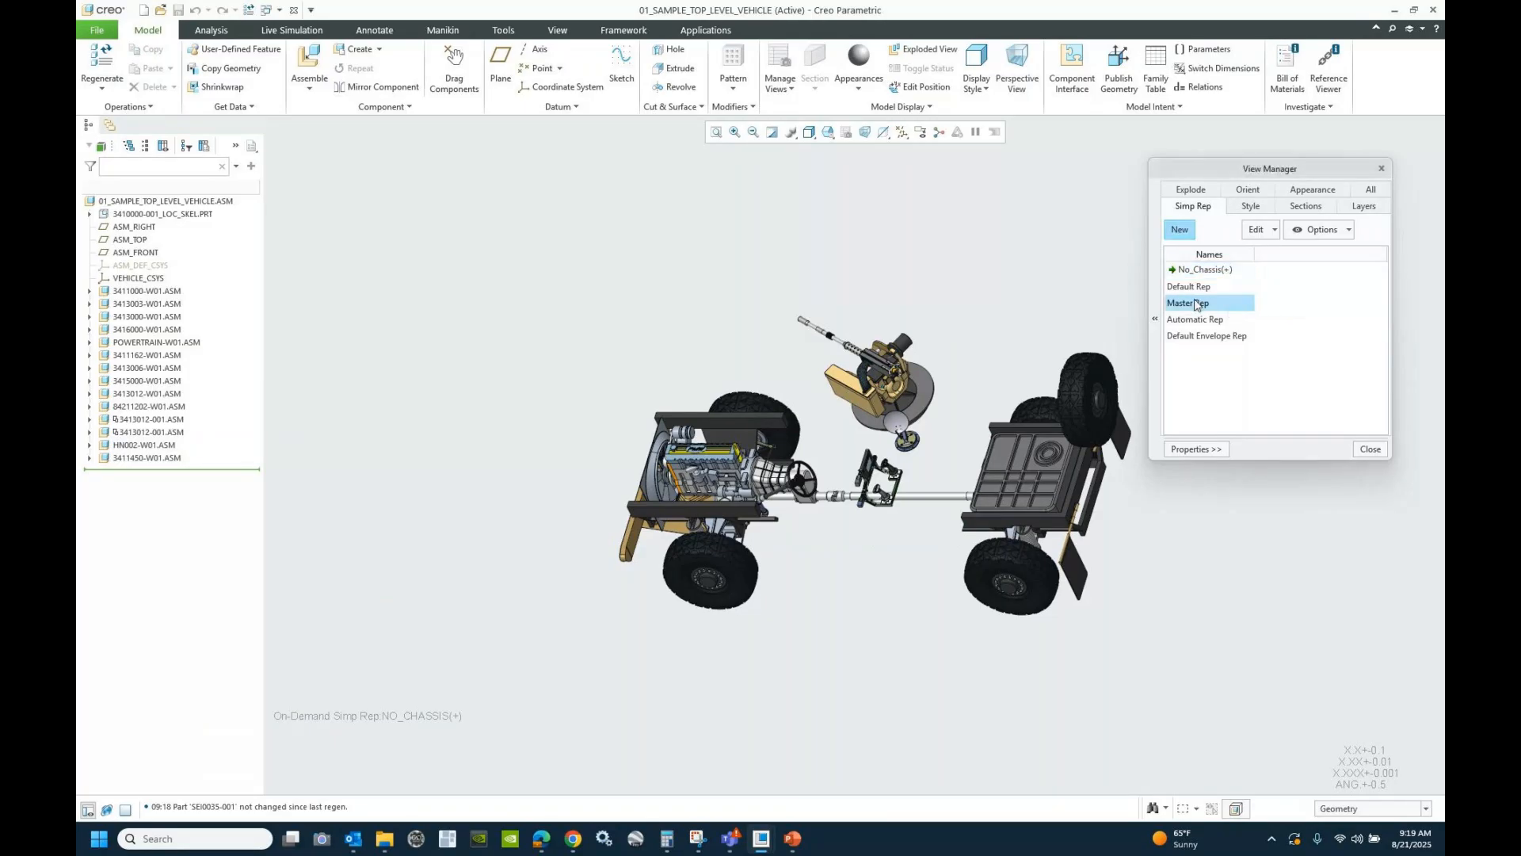
double_click(1196, 303)
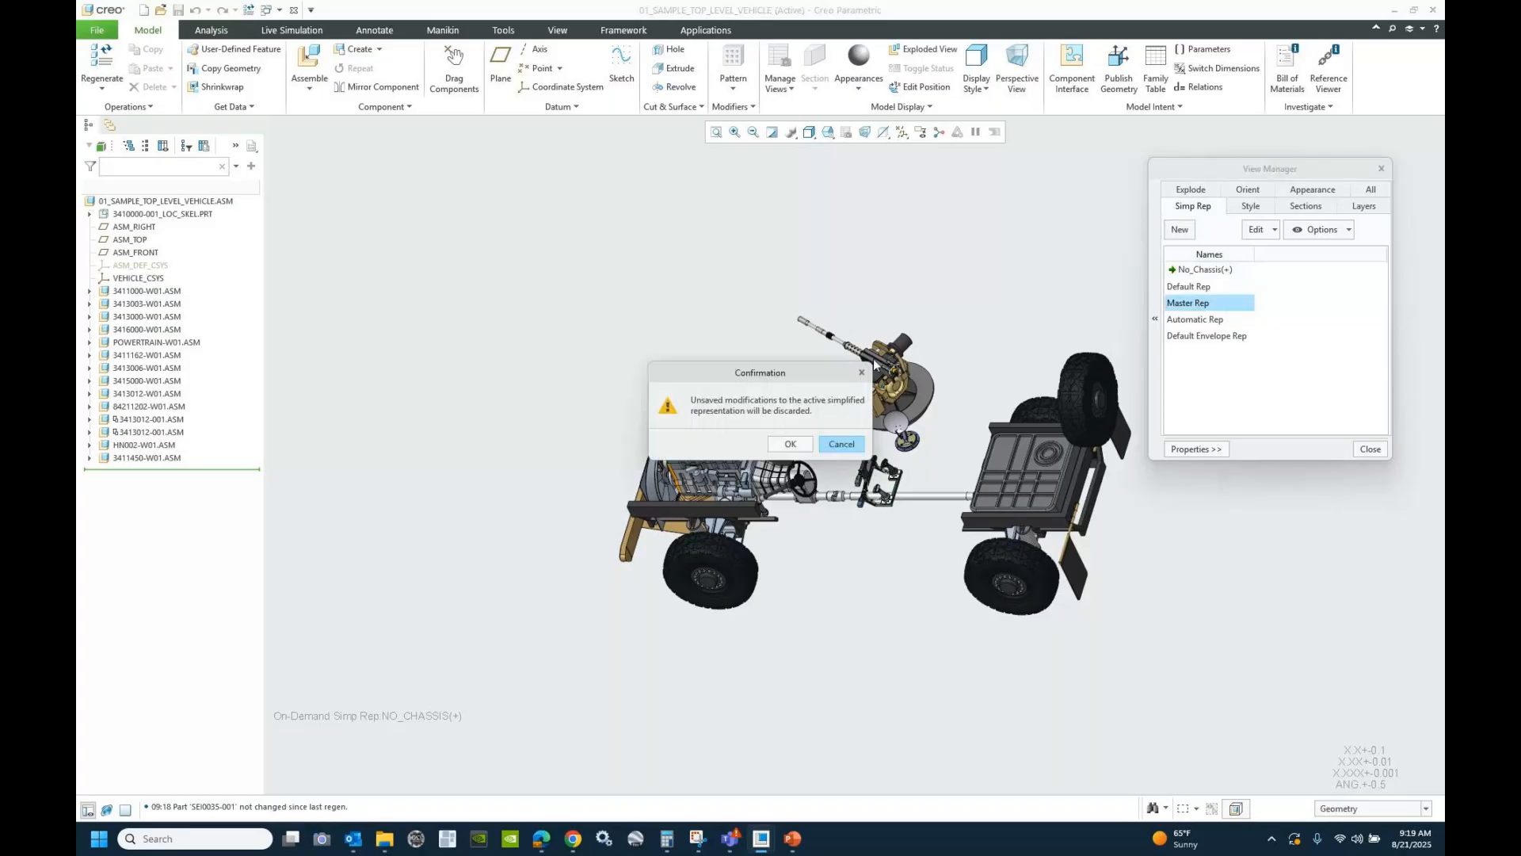
left_click(795, 445)
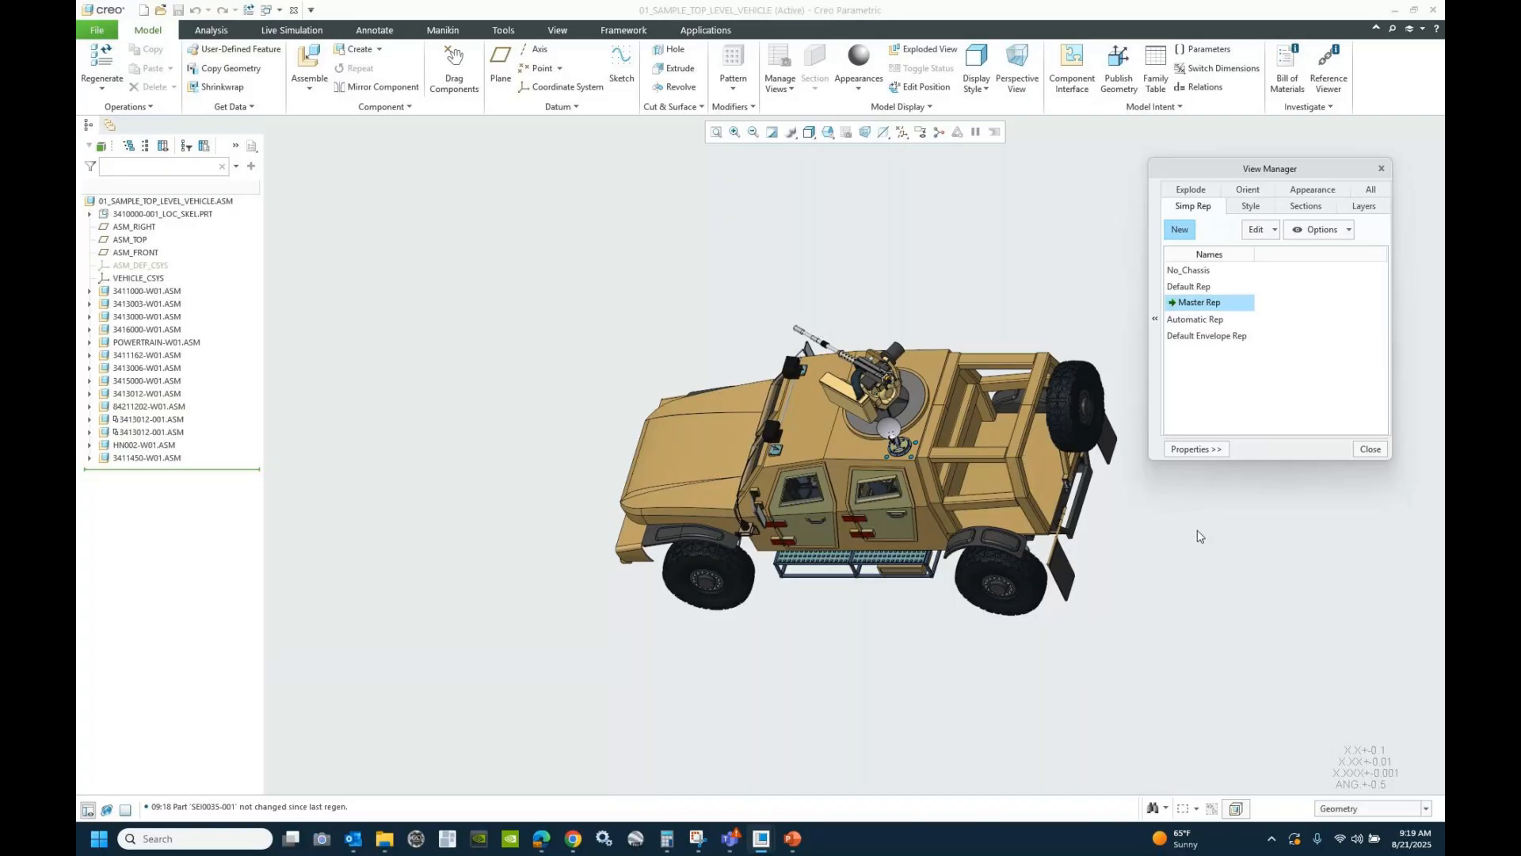
- Close the view manager and draw a 3D selection box on the plane of the cab's rear wall using two corner points
scroll(1192, 529, "up", 3)
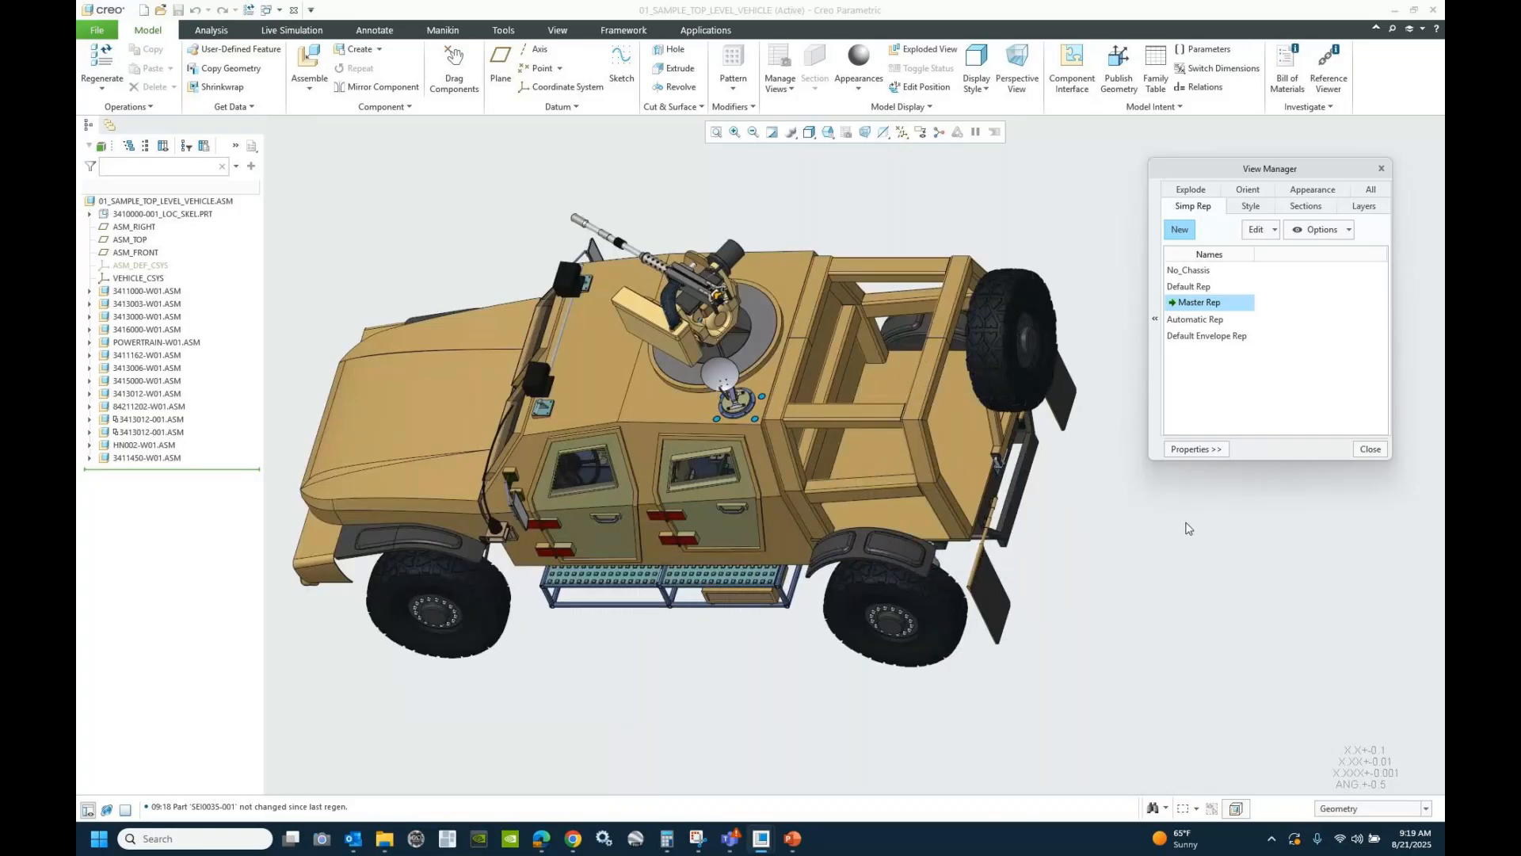
left_click(1235, 809)
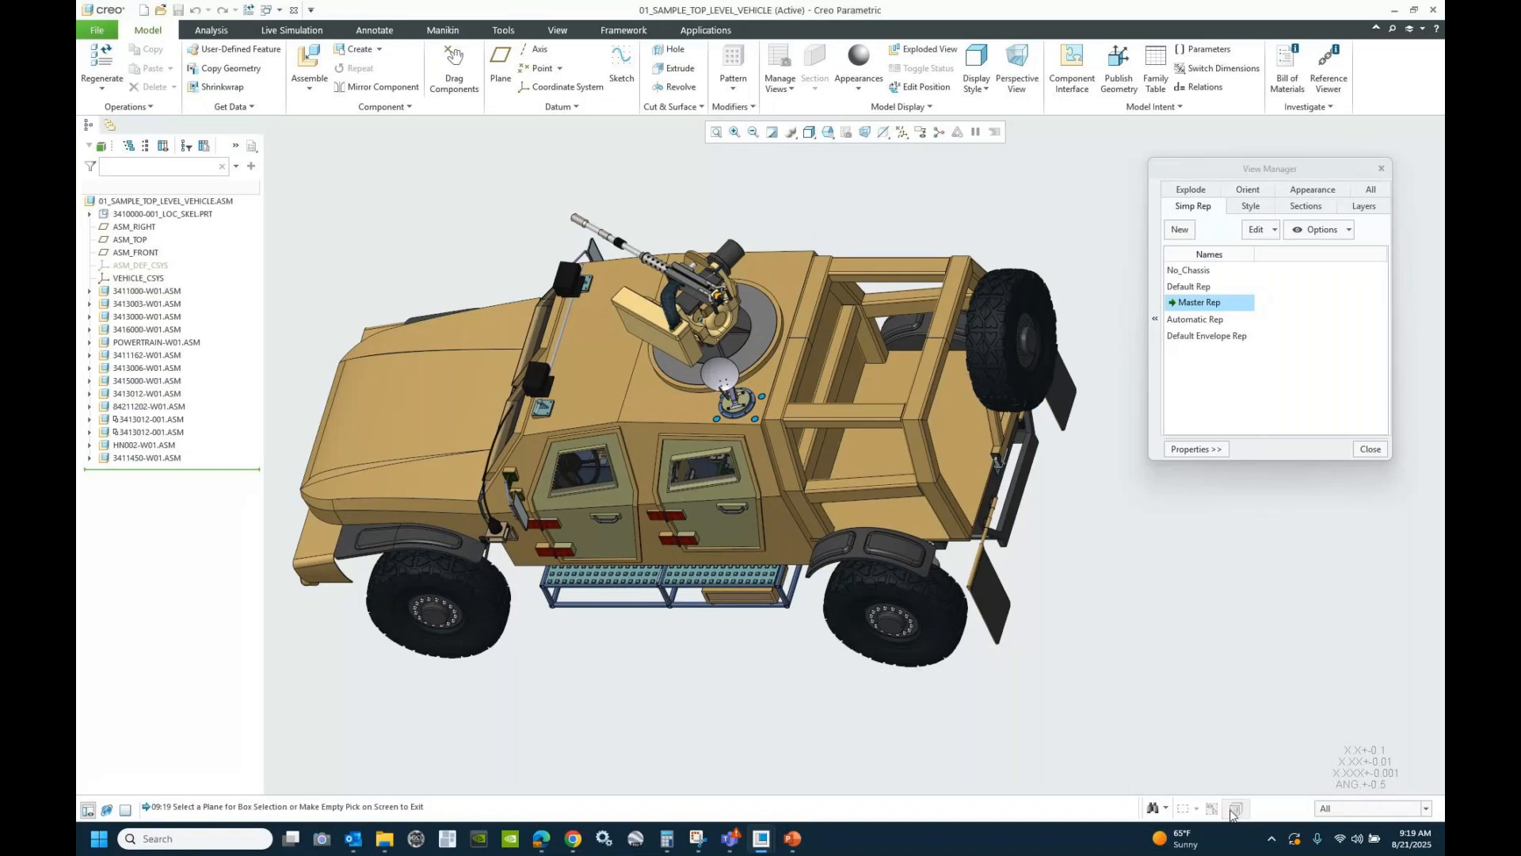
left_click(1233, 816)
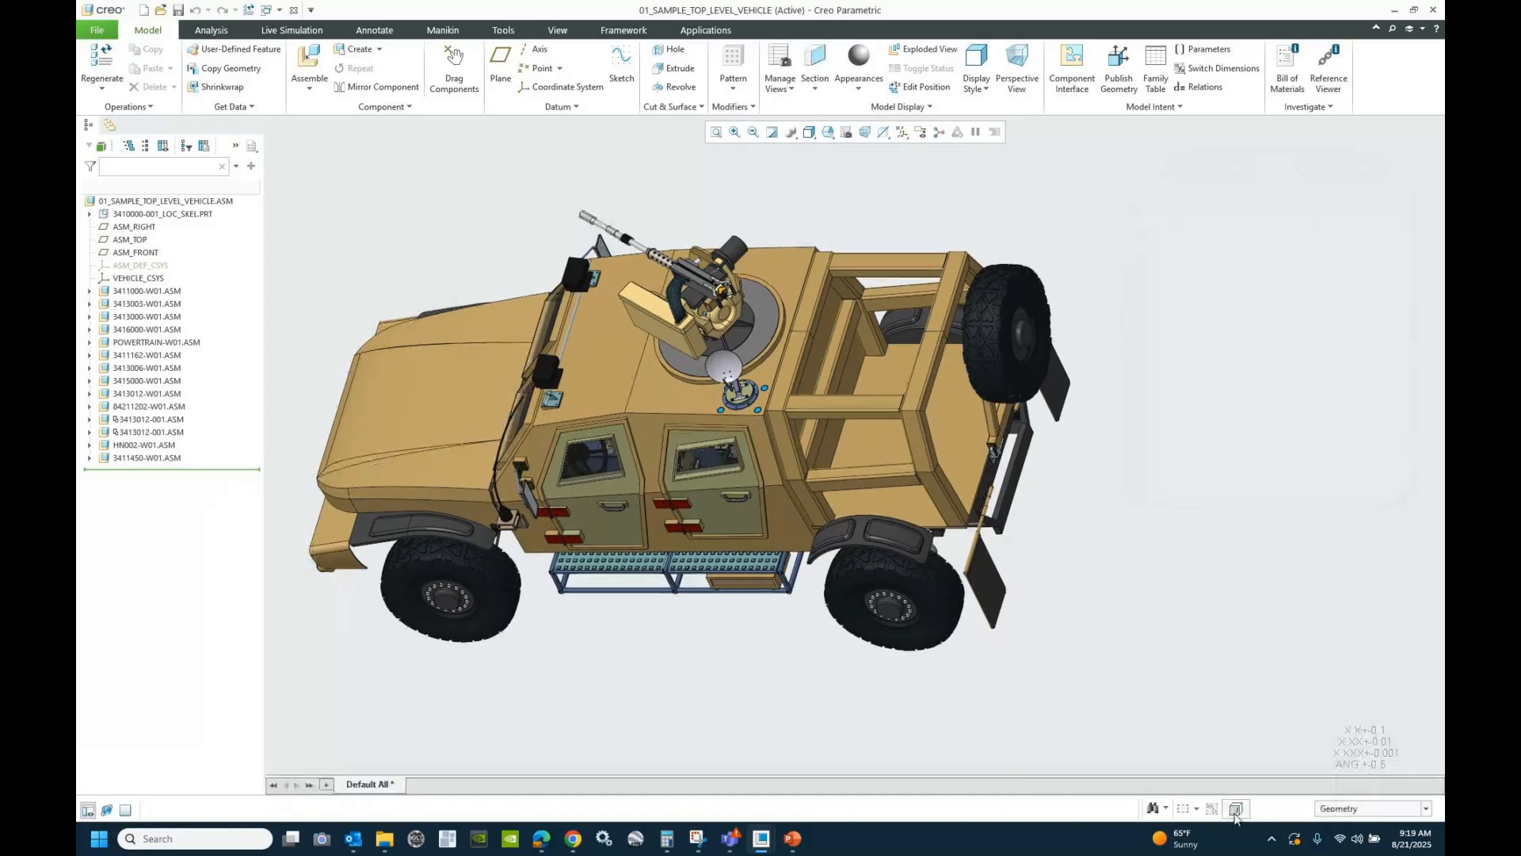
left_click(1236, 810)
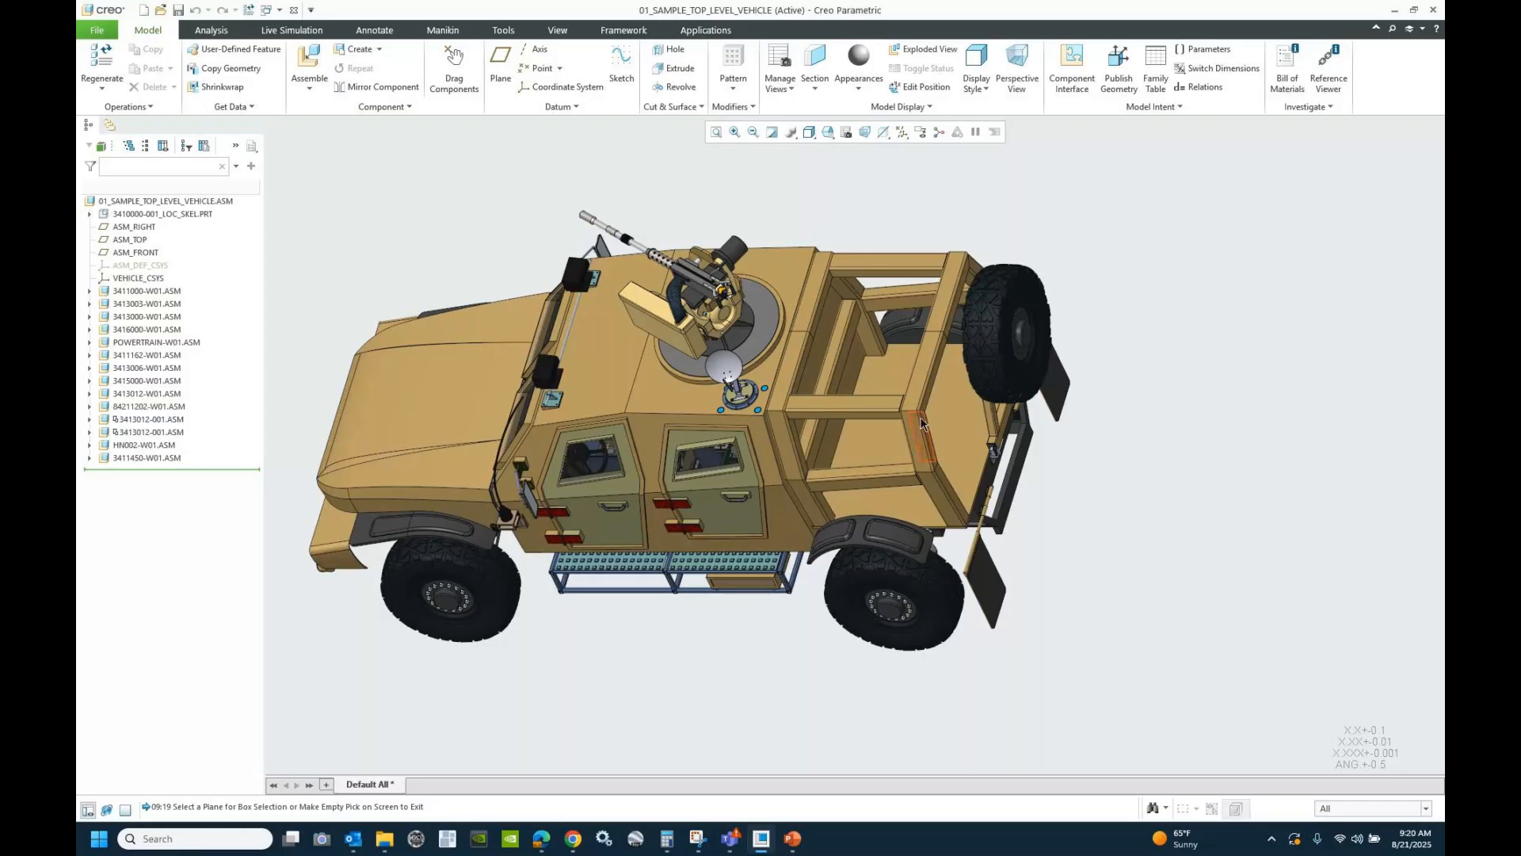
left_click(819, 349)
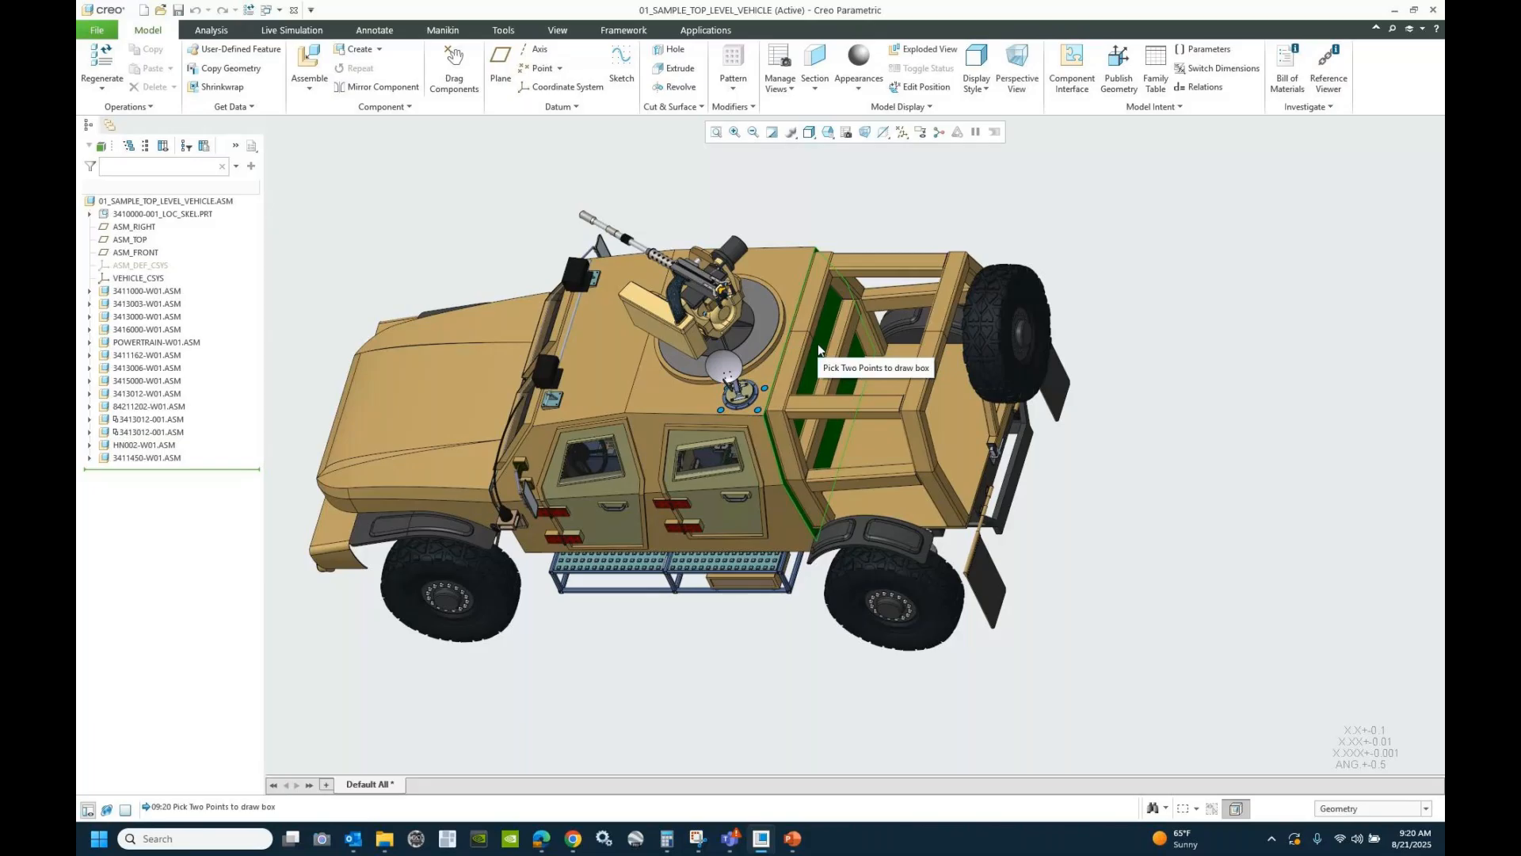
left_click(780, 642)
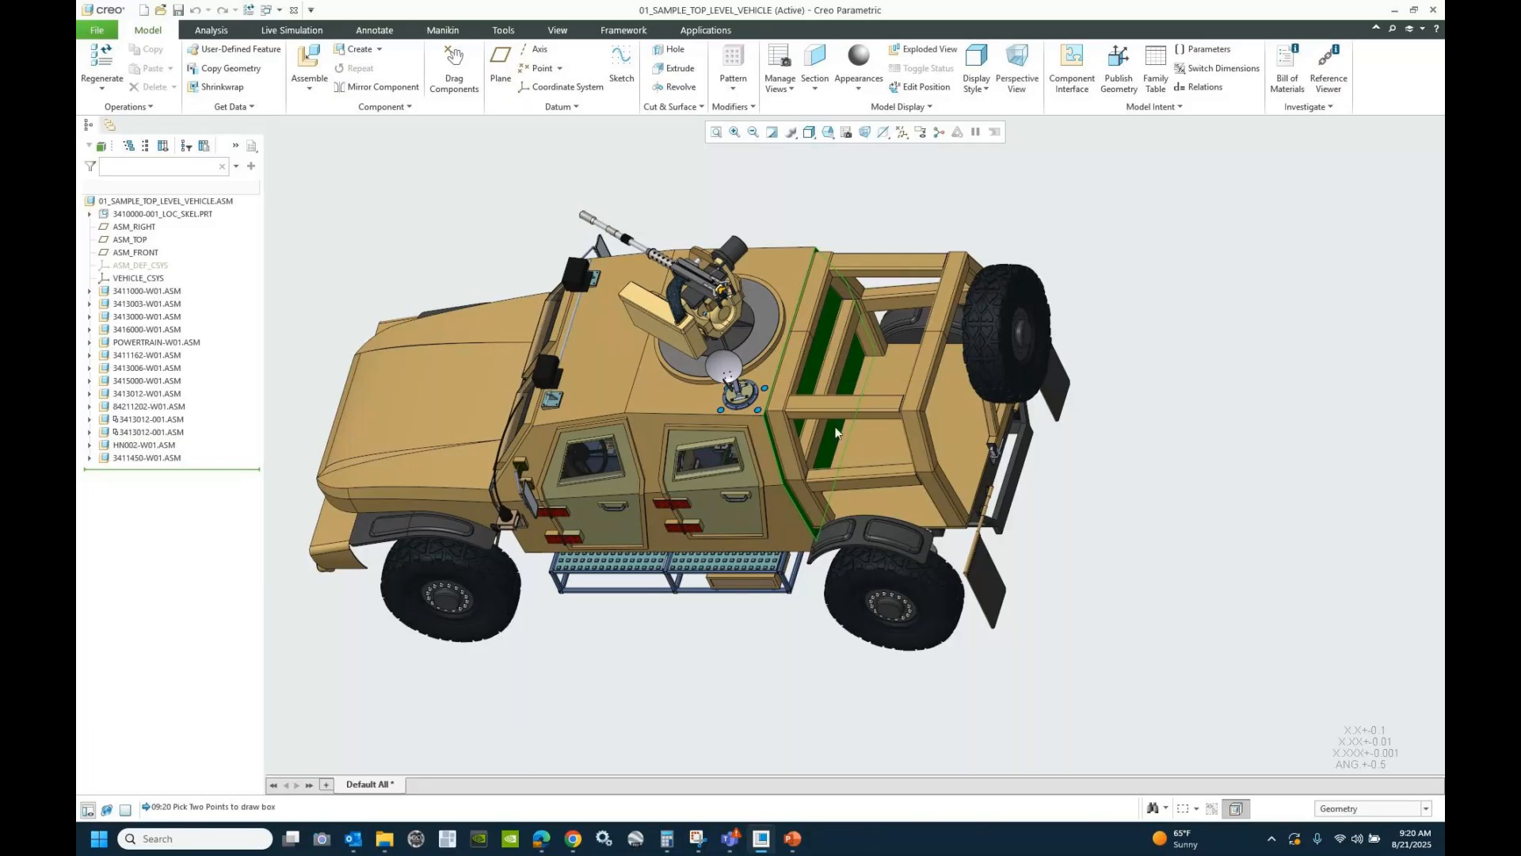
left_click(807, 187)
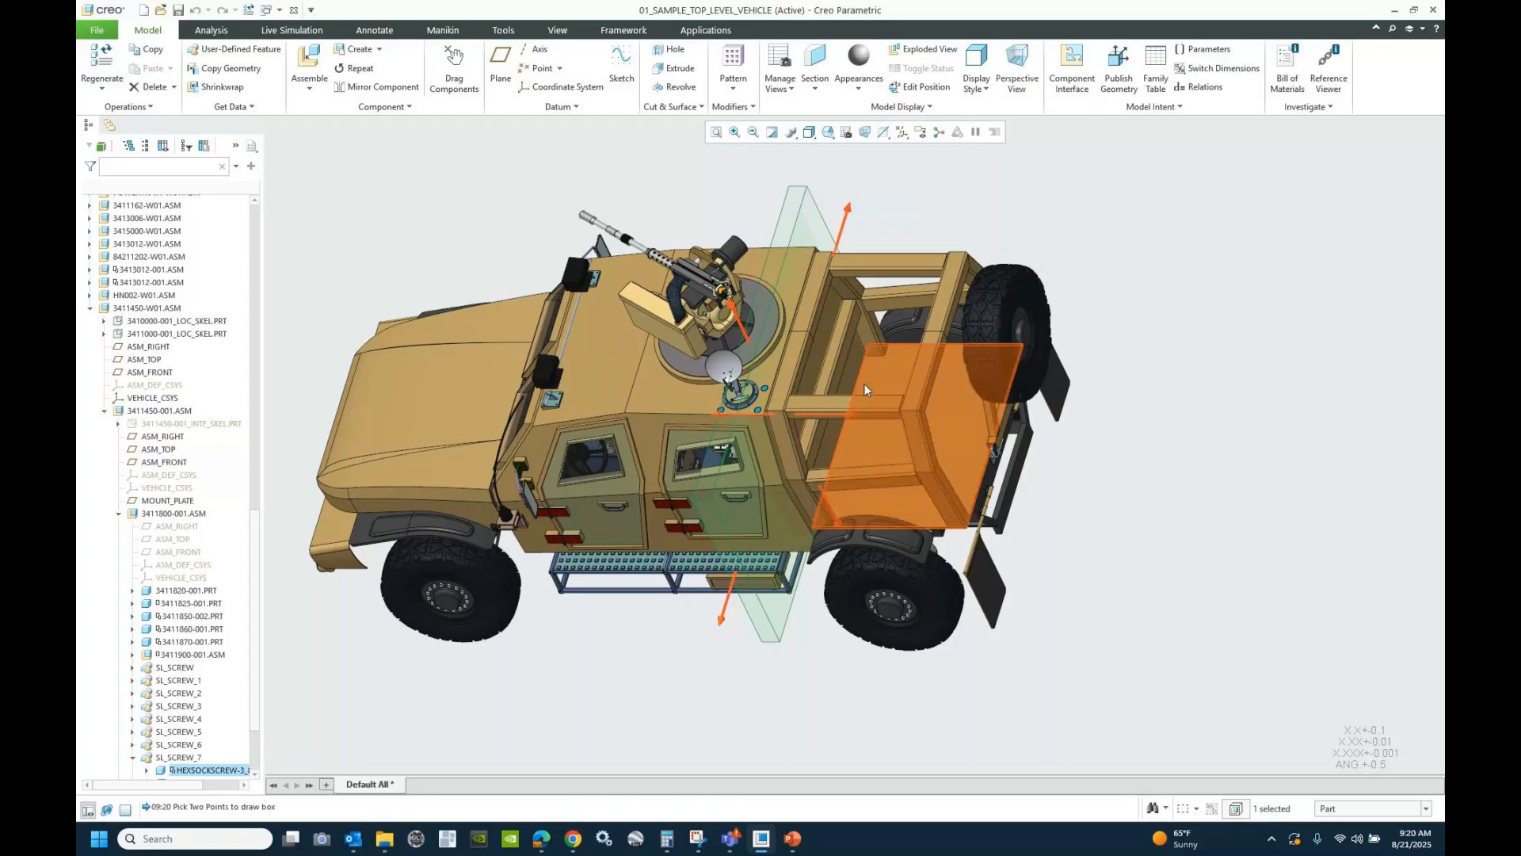
- Extend the selection box in the FRONT view to enclose the vehicle's rear frame, spare wheel and rear wheel from behind the cab
left_click_drag(853, 421, 910, 427)
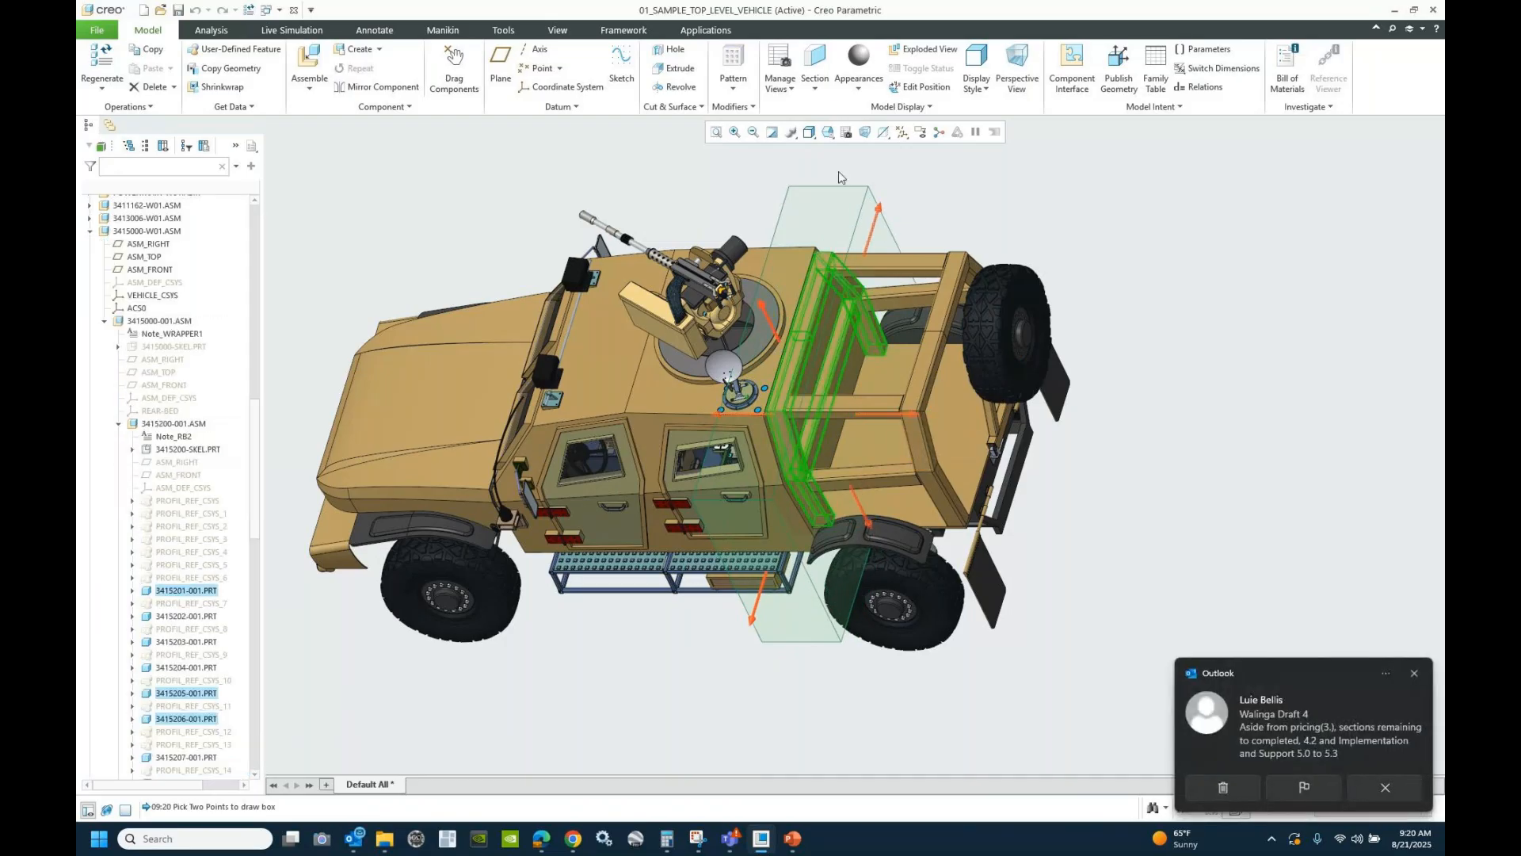
left_click(827, 131)
left_click(860, 199)
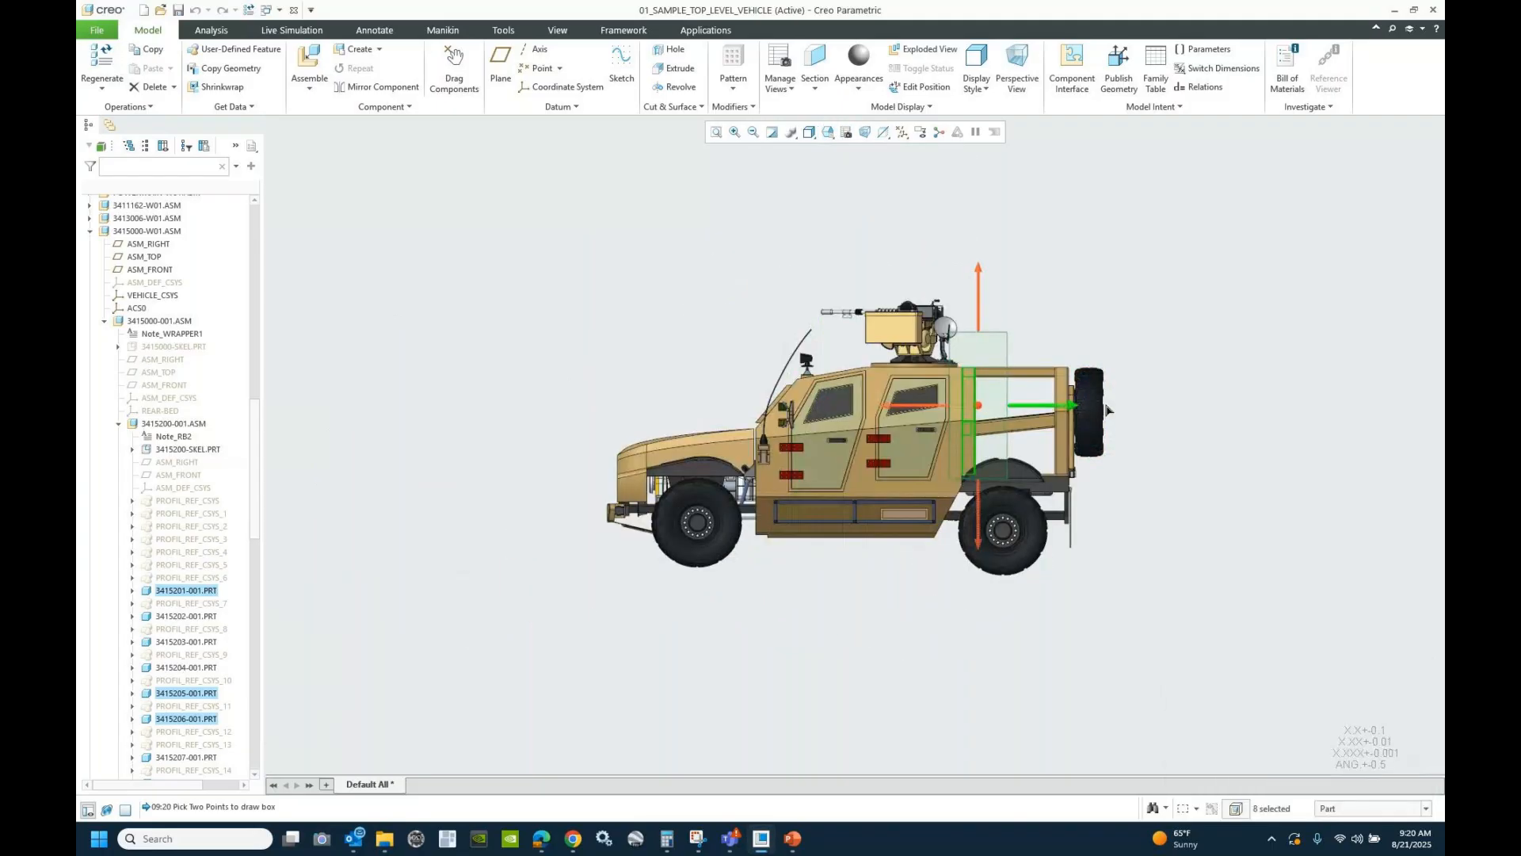
scroll(1204, 407, "up", 3)
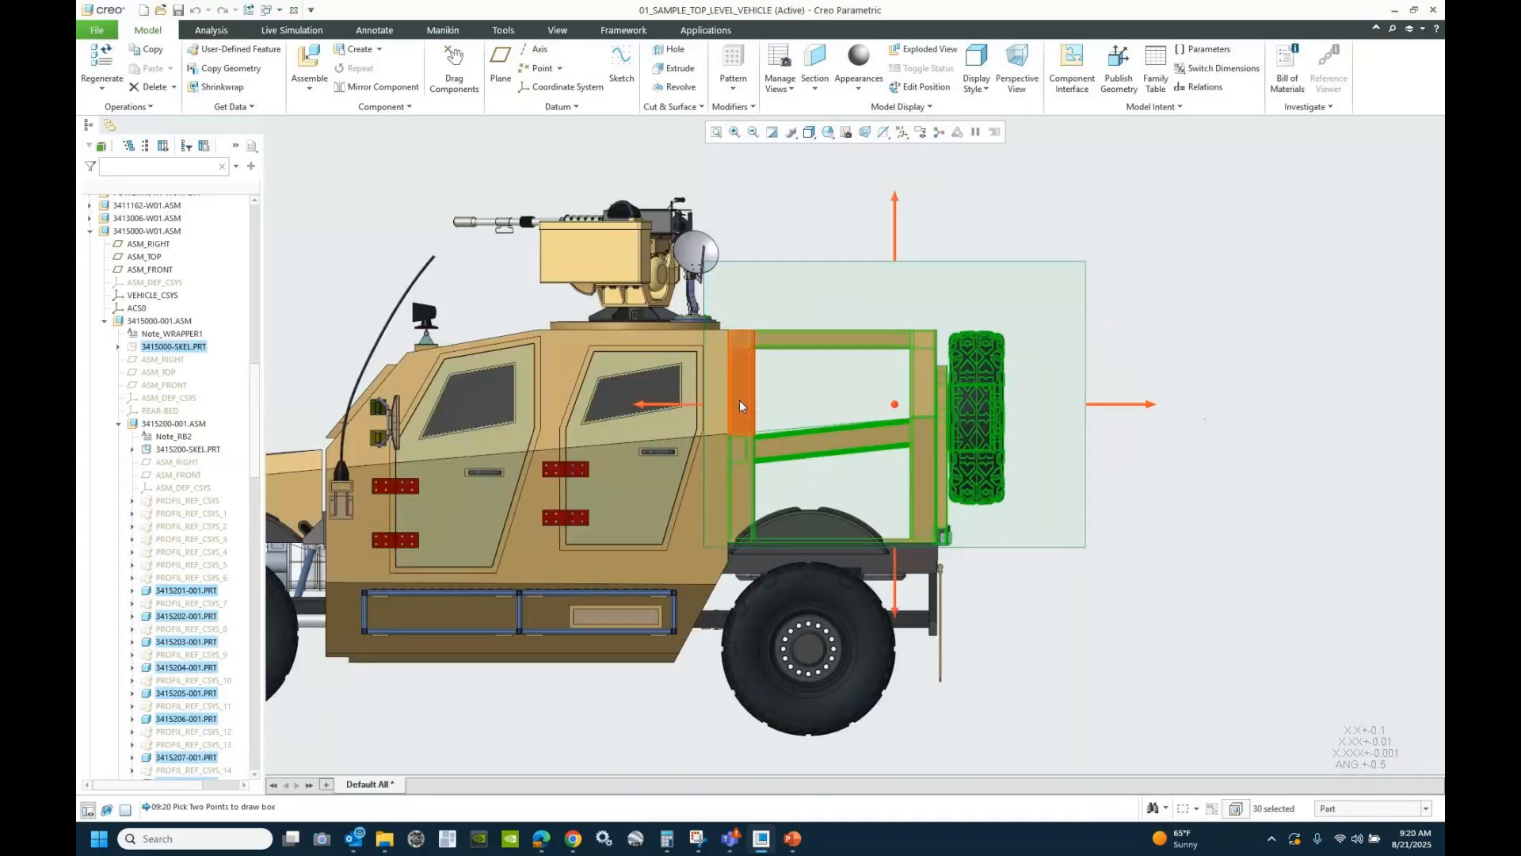
left_click_drag(640, 406, 663, 408)
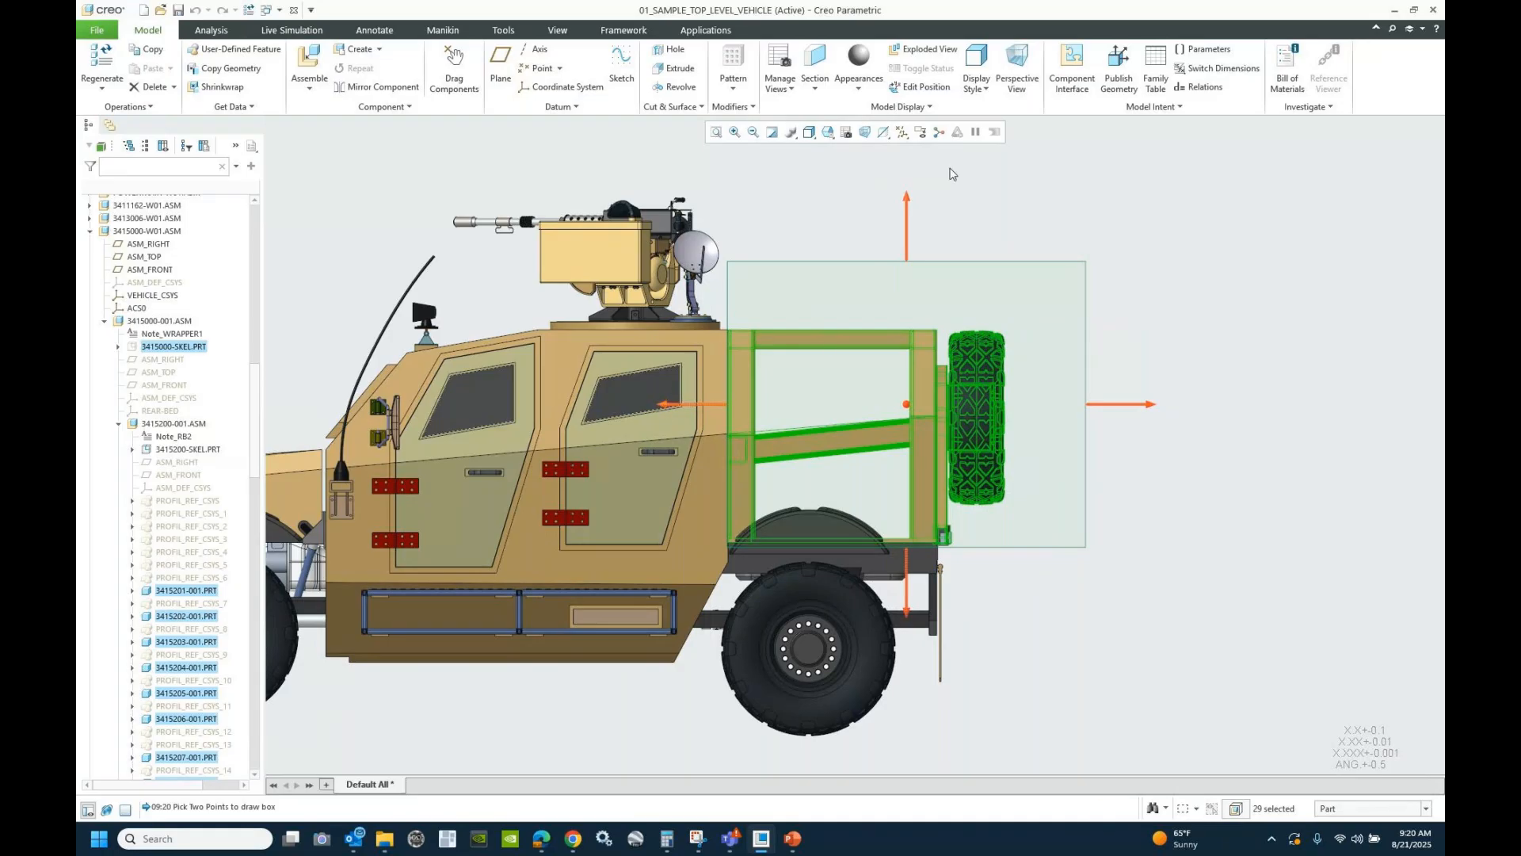
left_click_drag(907, 611, 908, 808)
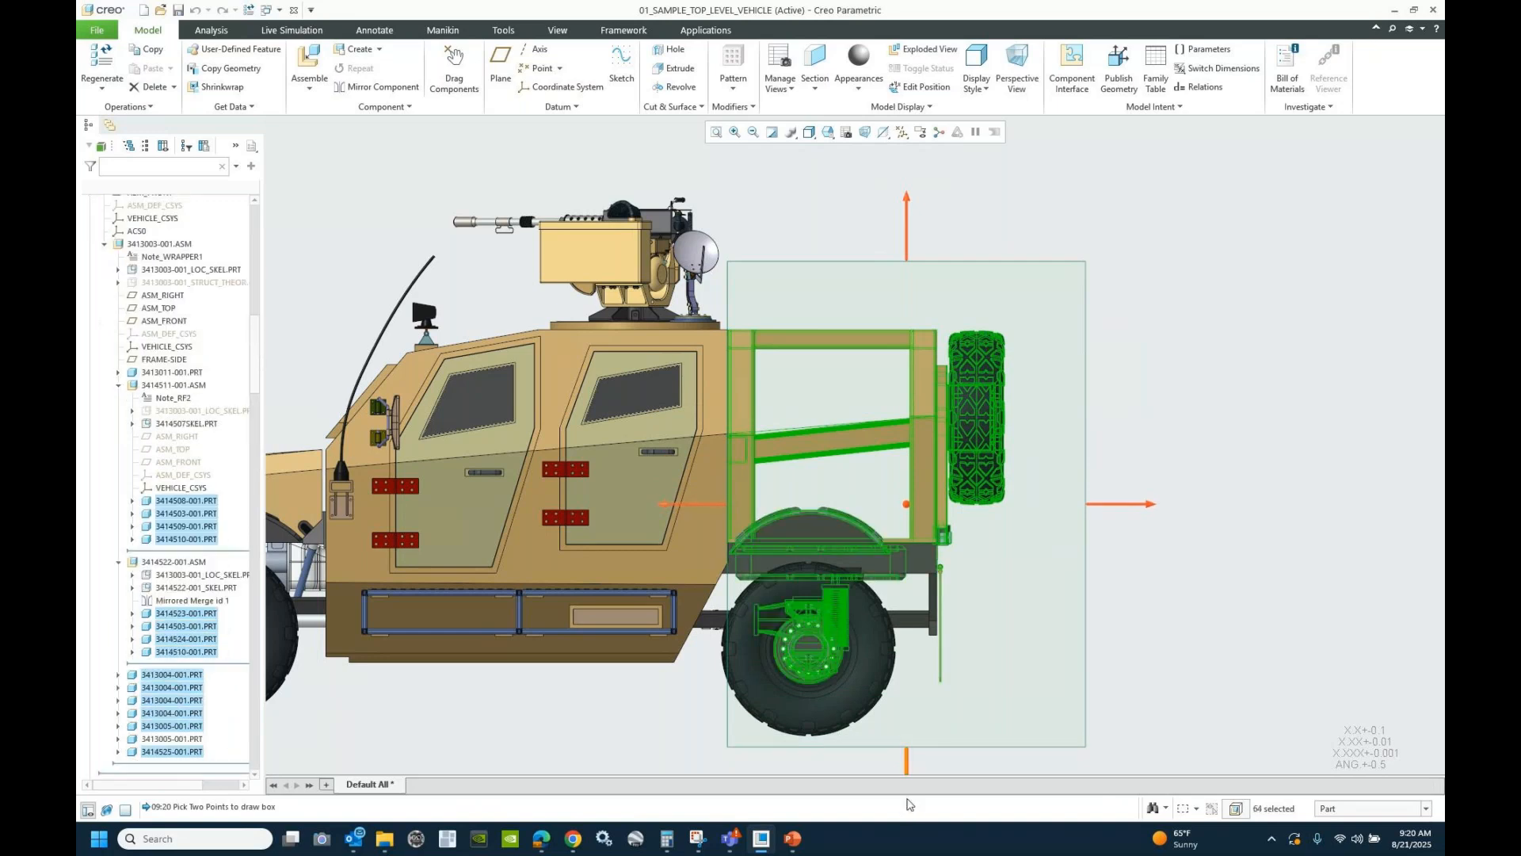
- Adjust both sides of the selection box in the RIGHT view to span the vehicle's full width, then restore the Standard Orientation
left_click(828, 133)
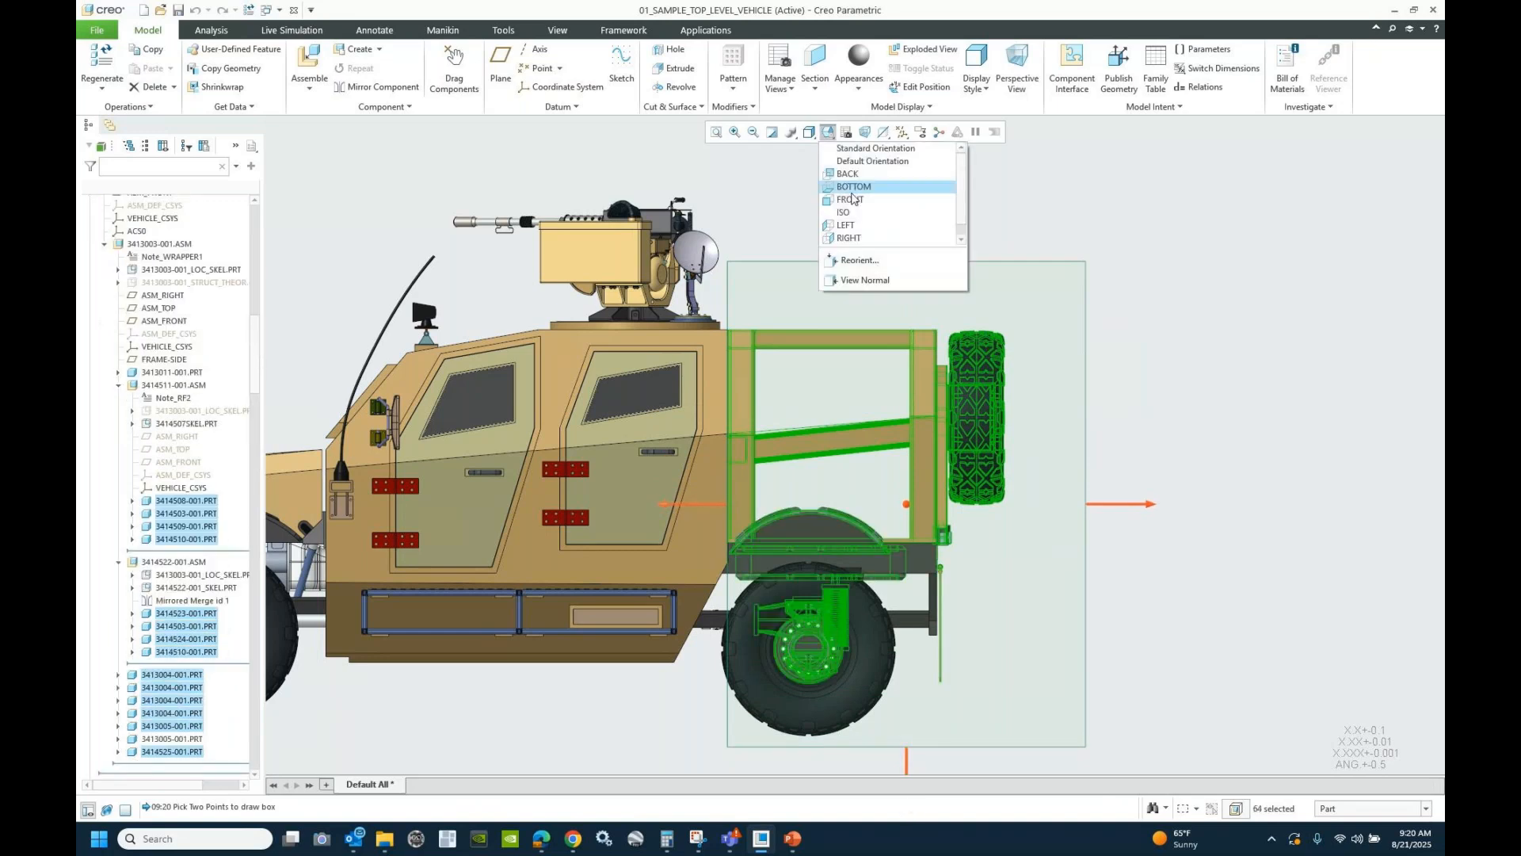
left_click(856, 238)
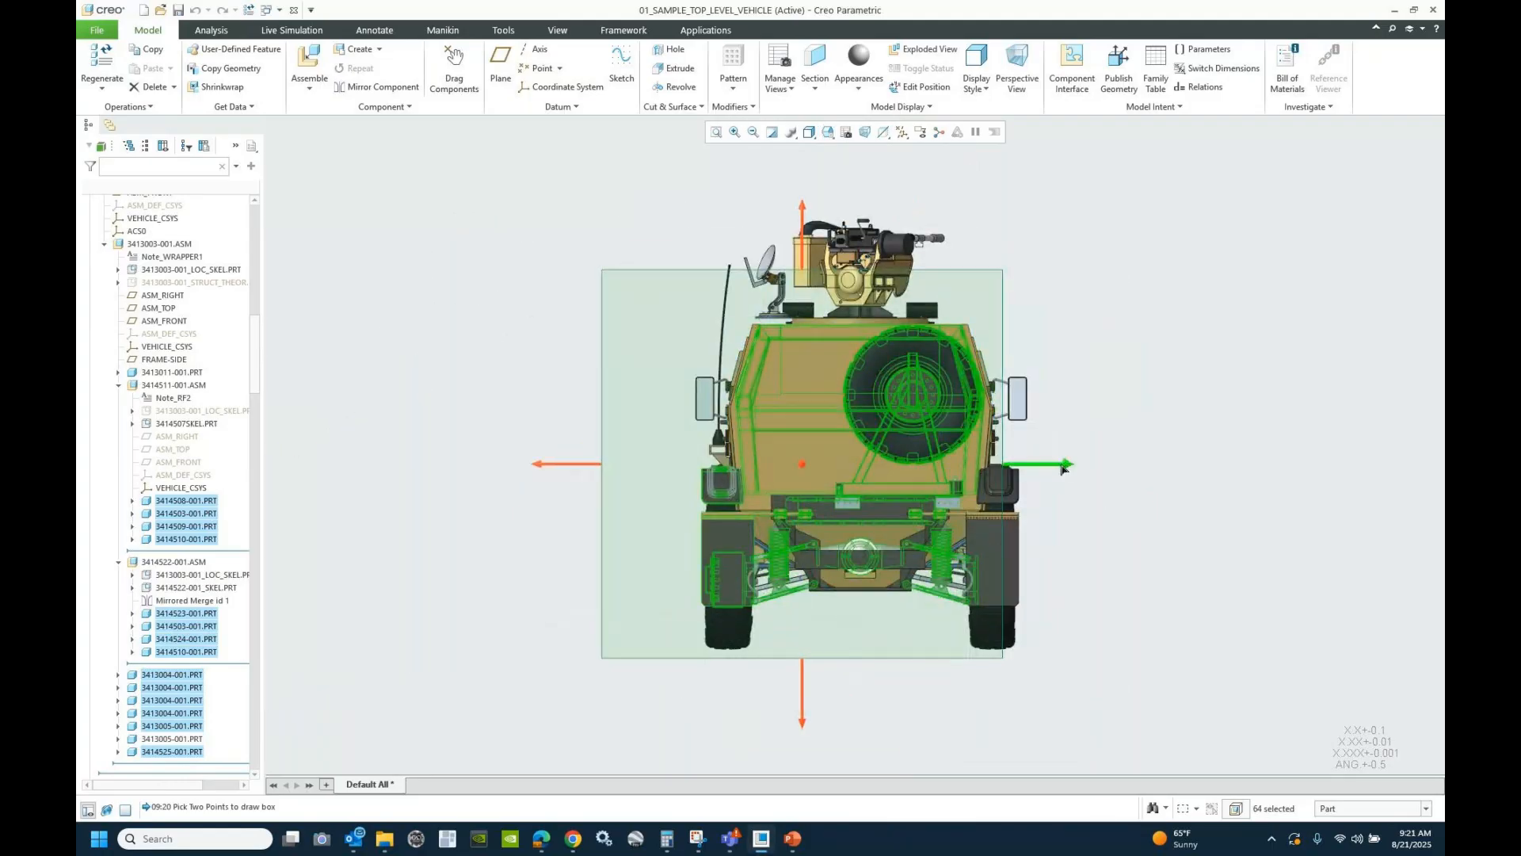
left_click_drag(1069, 464, 1127, 465)
left_click_drag(545, 465, 597, 465)
left_click(829, 132)
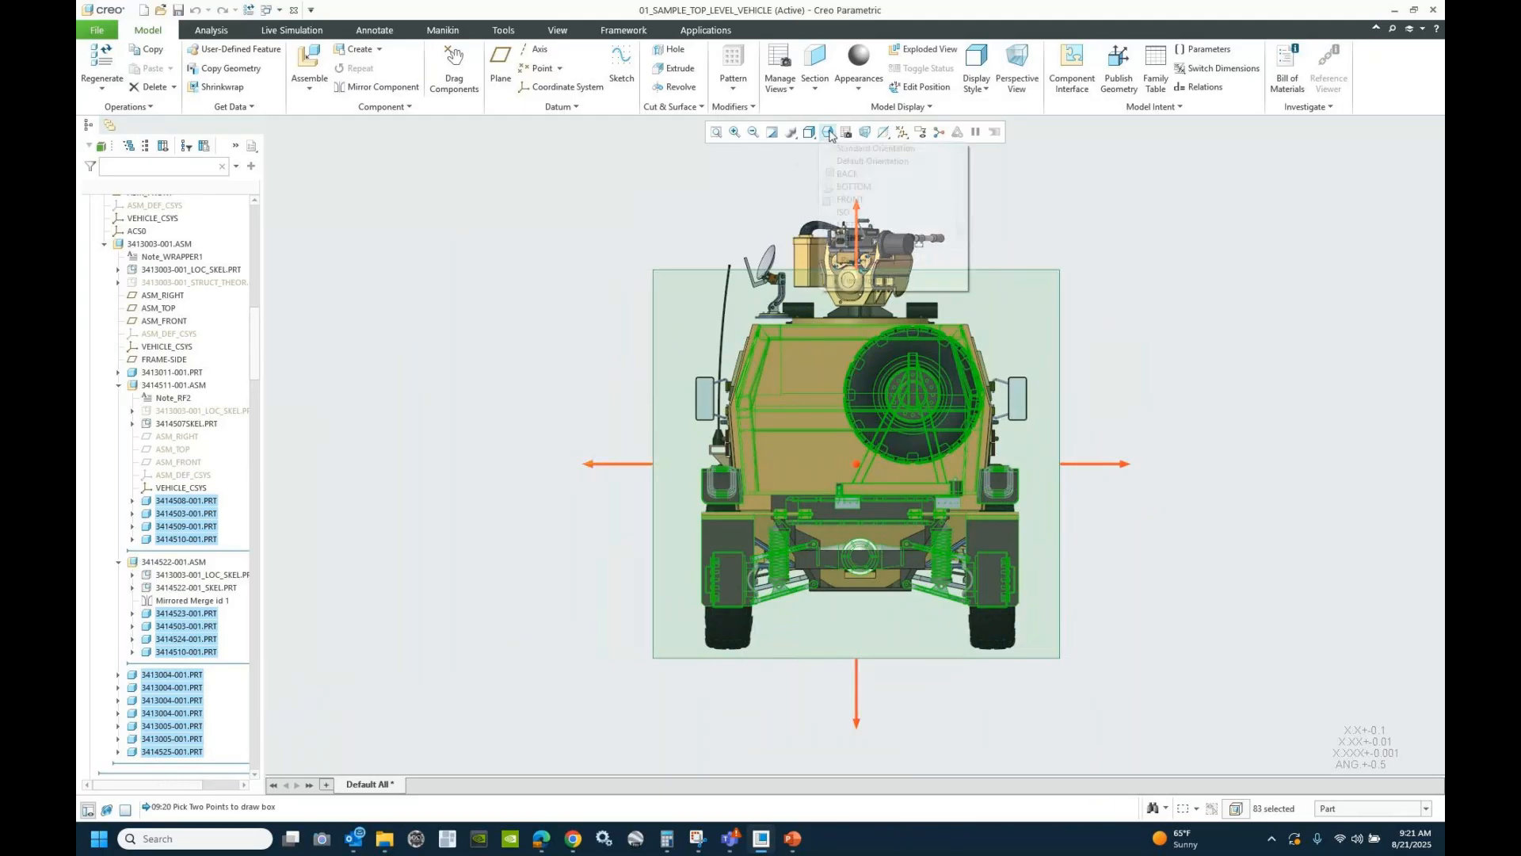
left_click(853, 149)
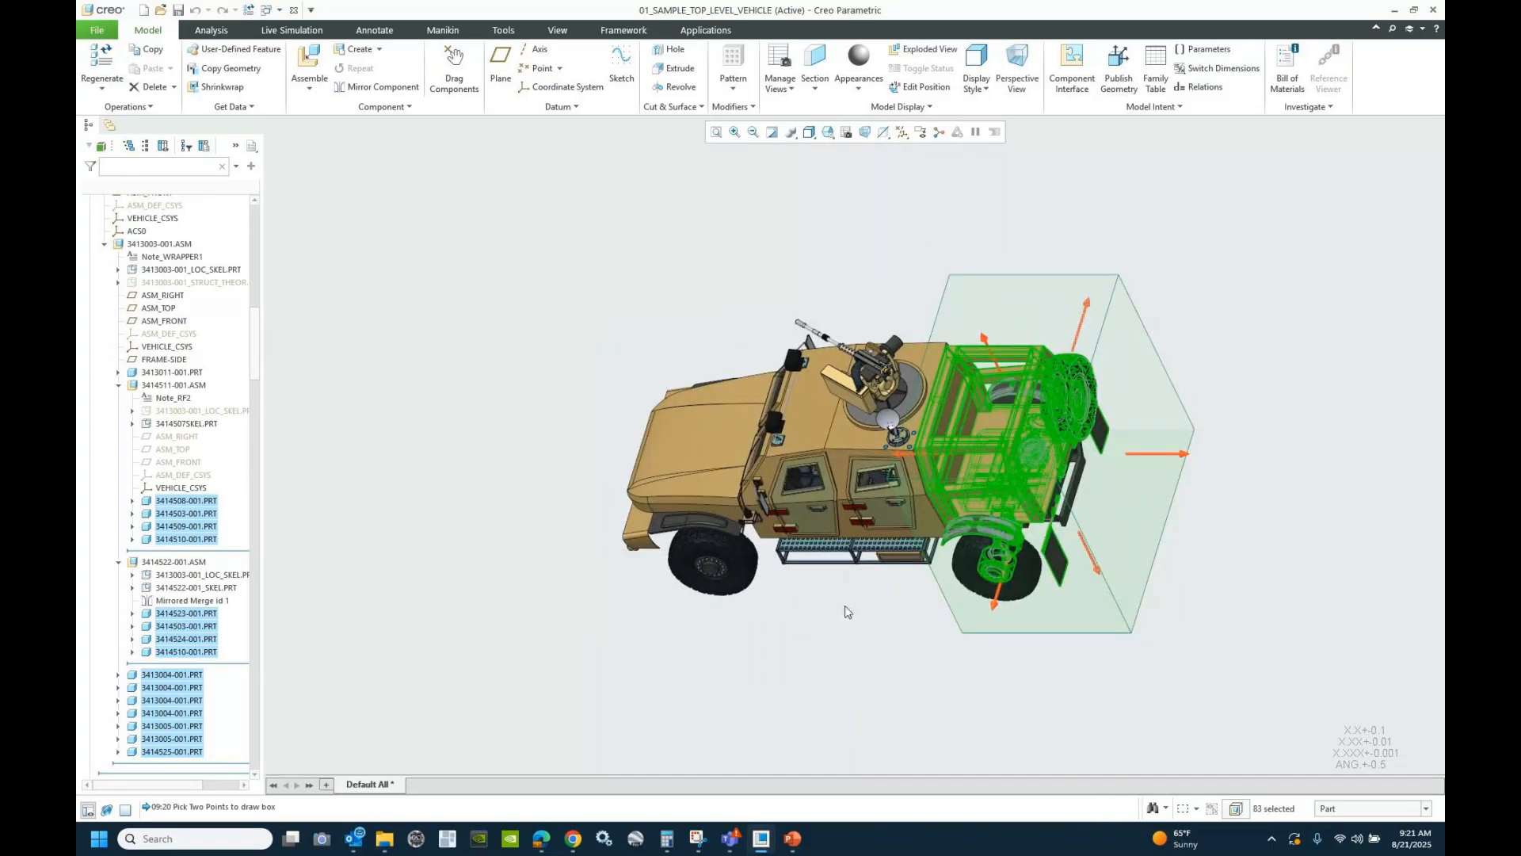
- Exclude the components selected by the 3D box at the vehicle's rear from the current representation
scroll(919, 587, "up", 3)
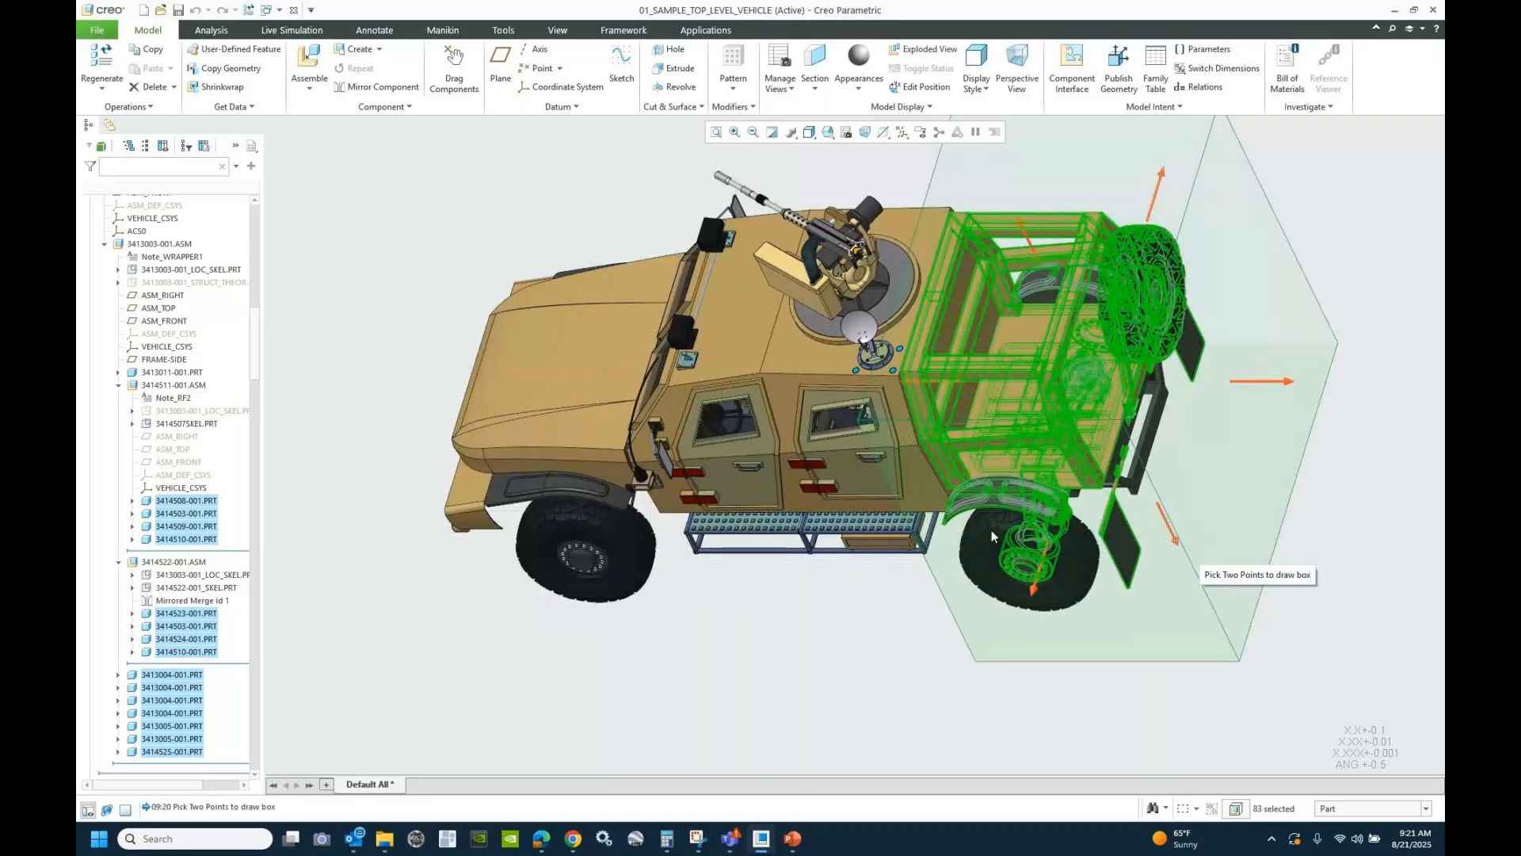
right_click(194, 501)
mouse_move(294, 576)
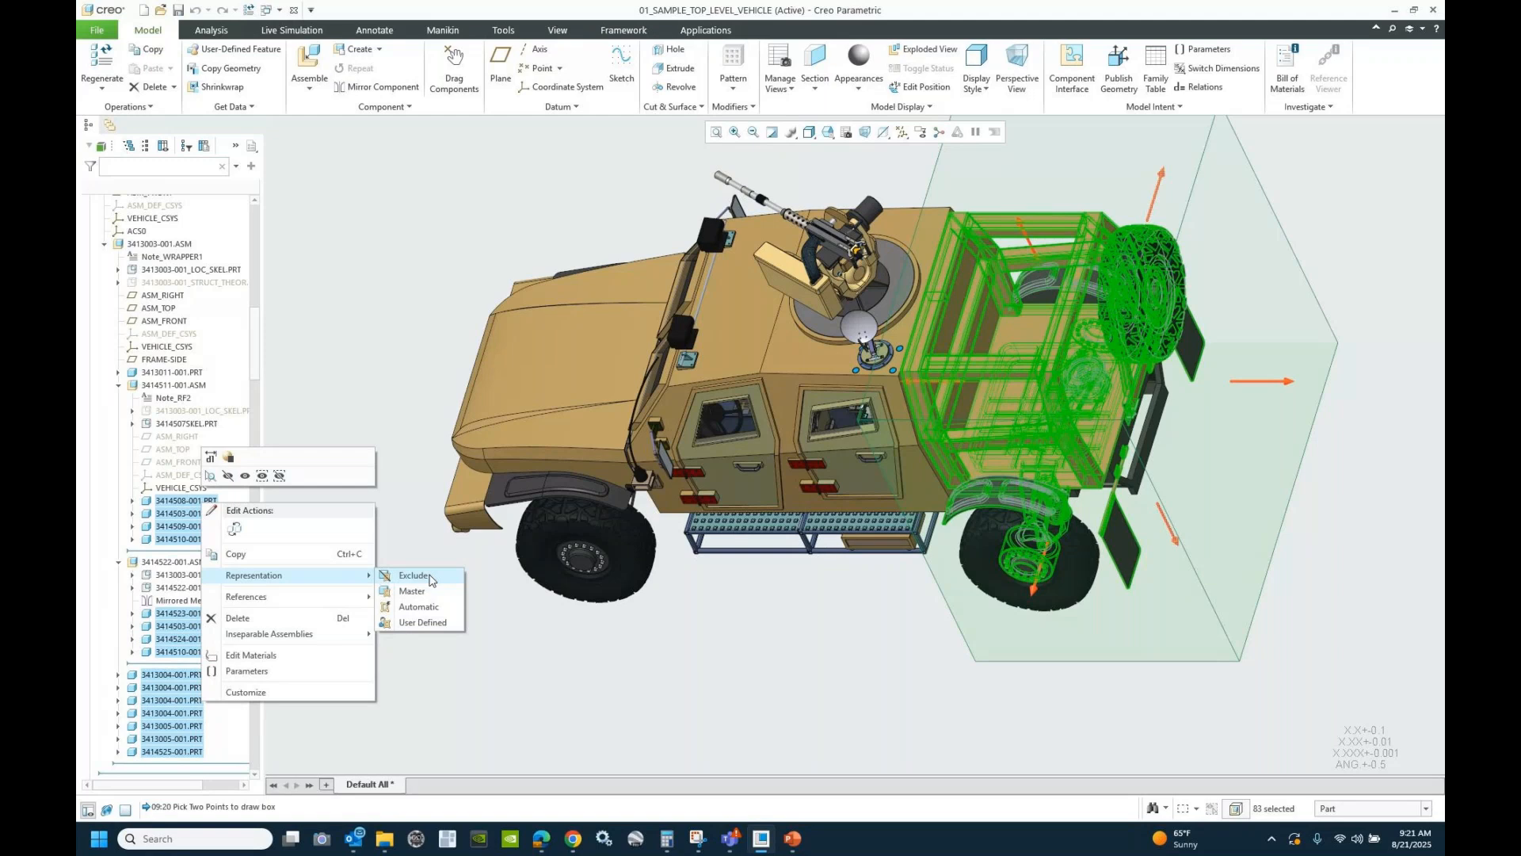
left_click(430, 578)
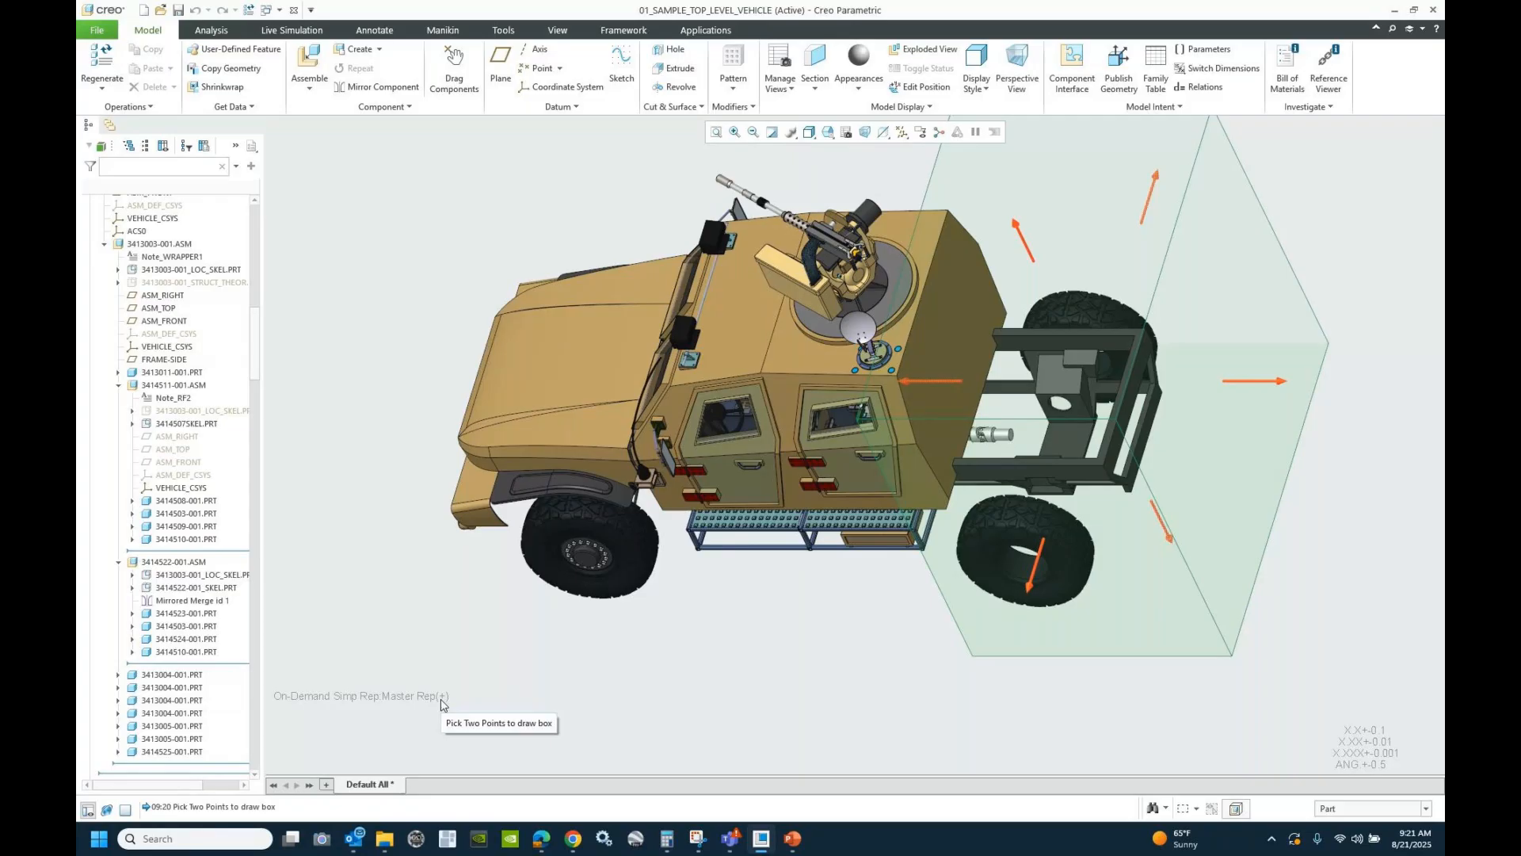
- Save the modified Master Rep as a new simplified representation named no_truck_bed
left_click(846, 132)
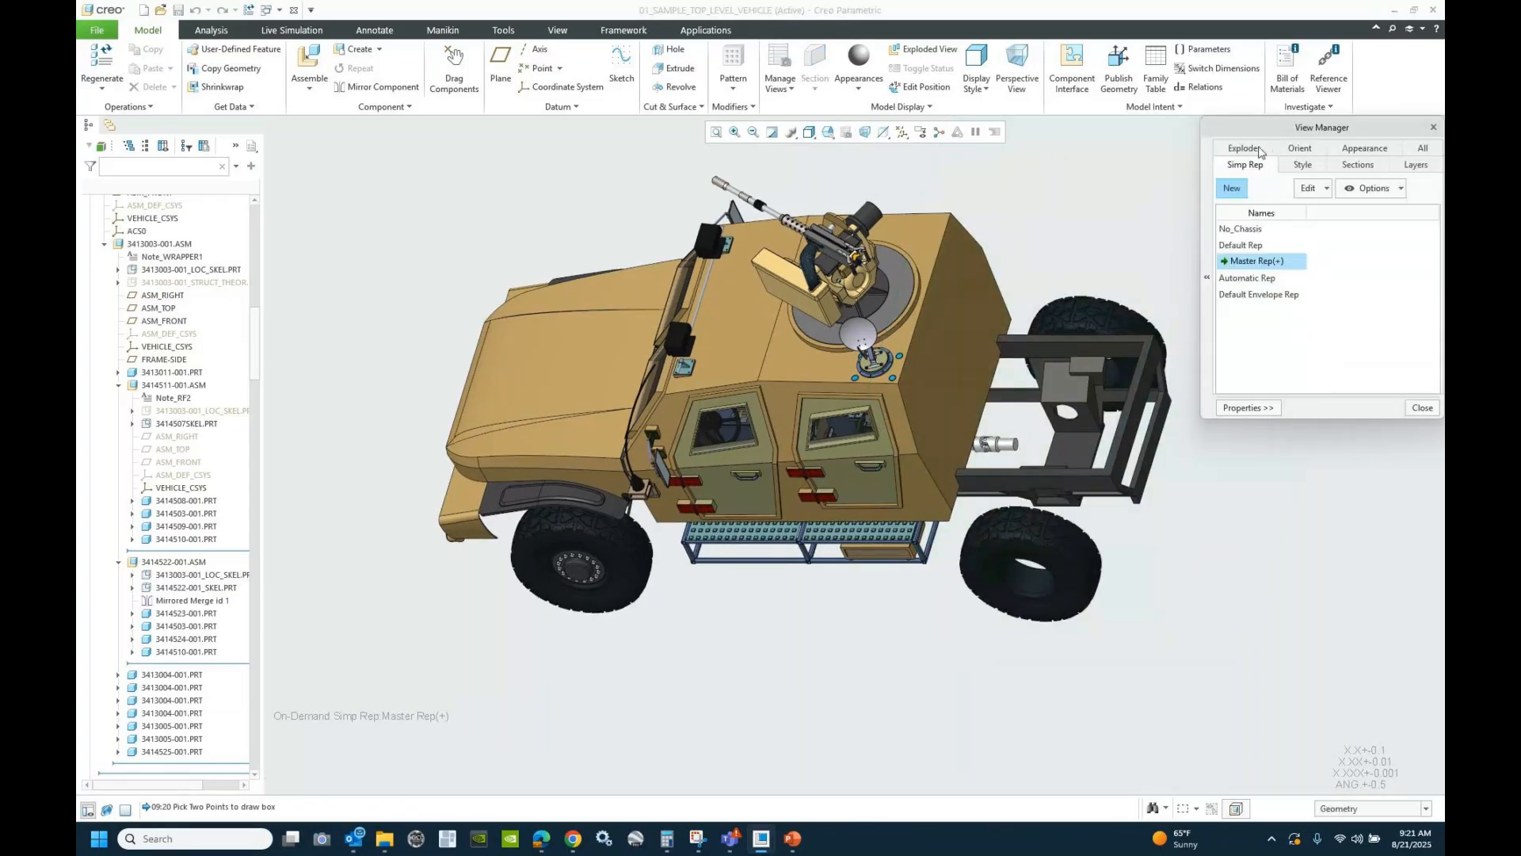
left_click_drag(1267, 130, 1138, 209)
right_click(1140, 341)
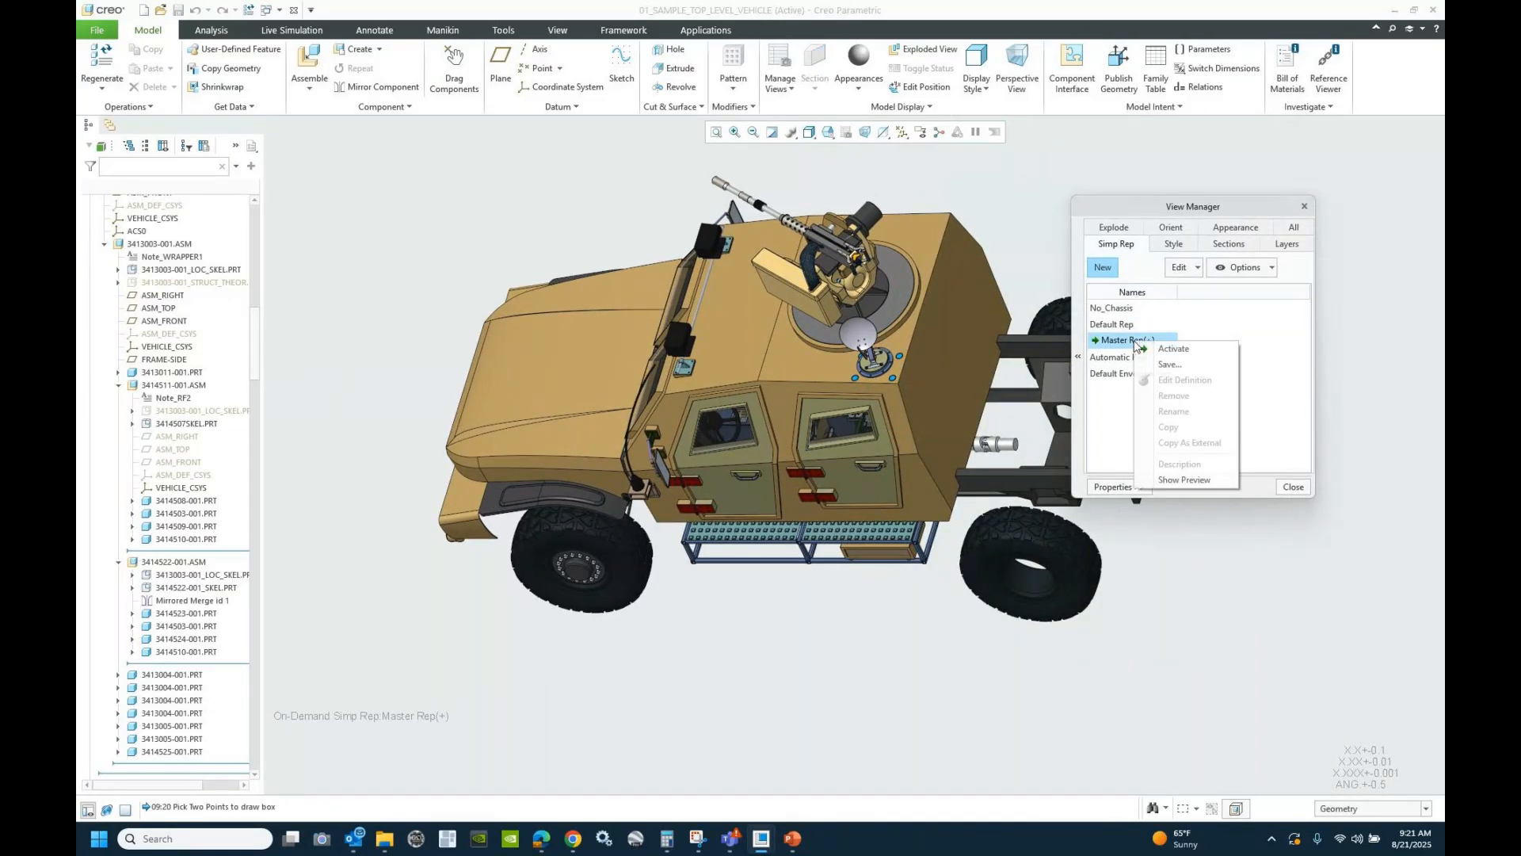
left_click(1166, 365)
double_click(1153, 231)
type("no")
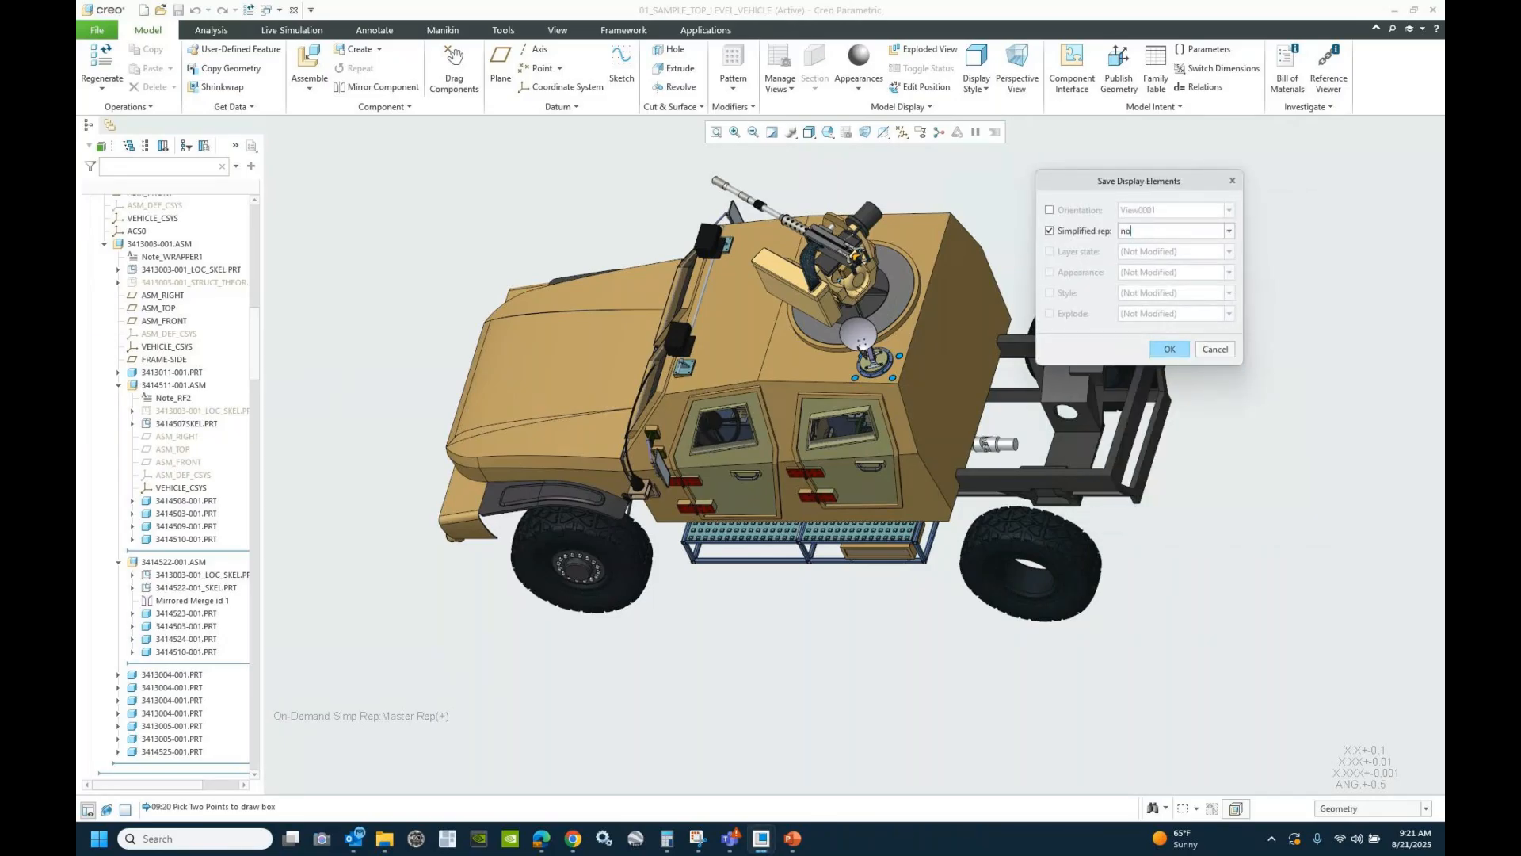
type("_truck_bed")
left_click(1169, 348)
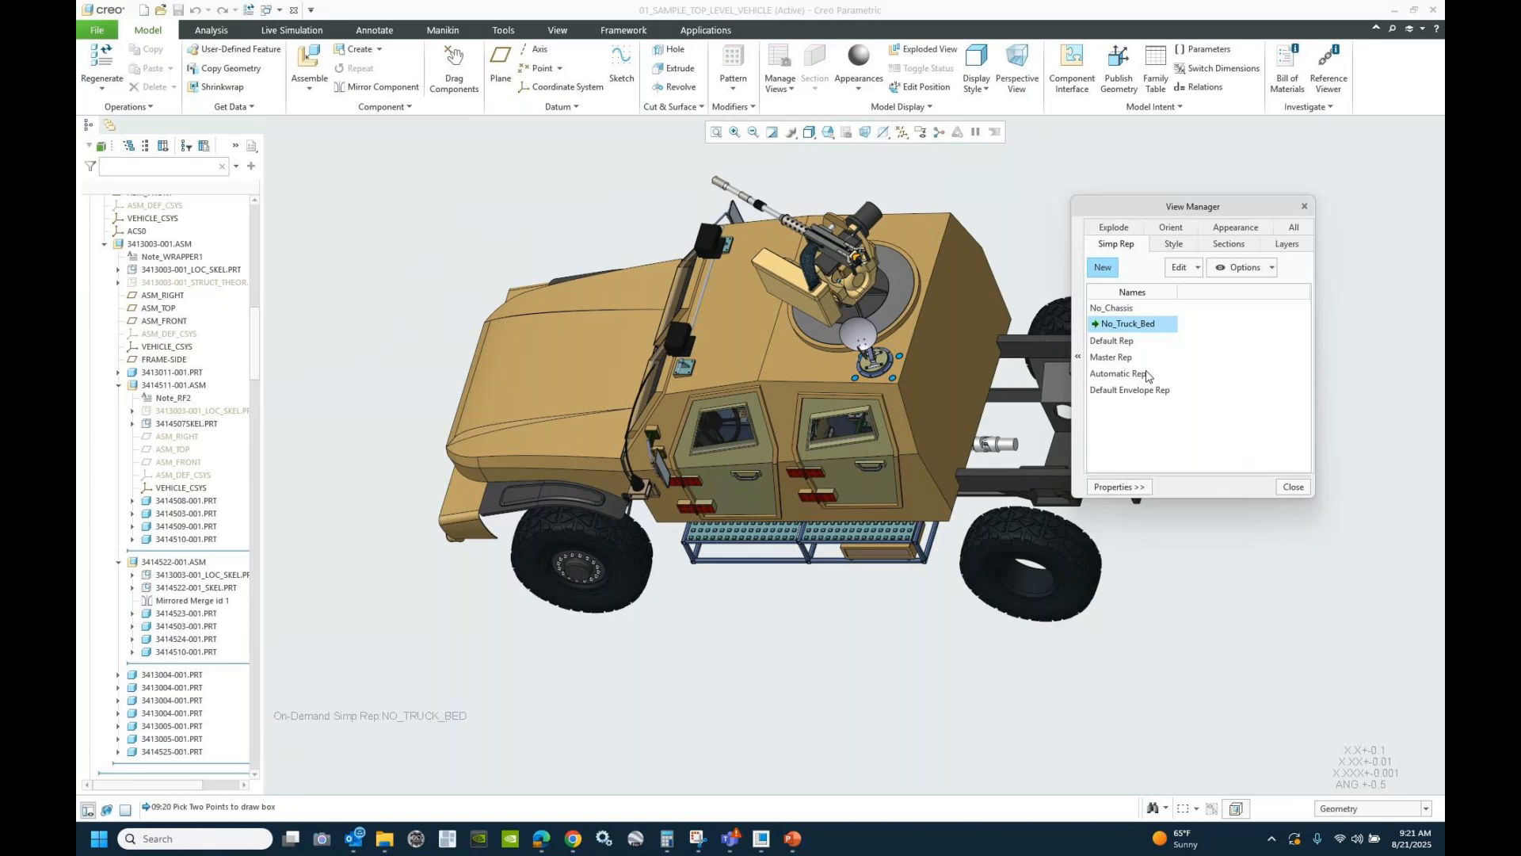
- Reactivate Master Rep and close the view manager
left_click(1117, 309)
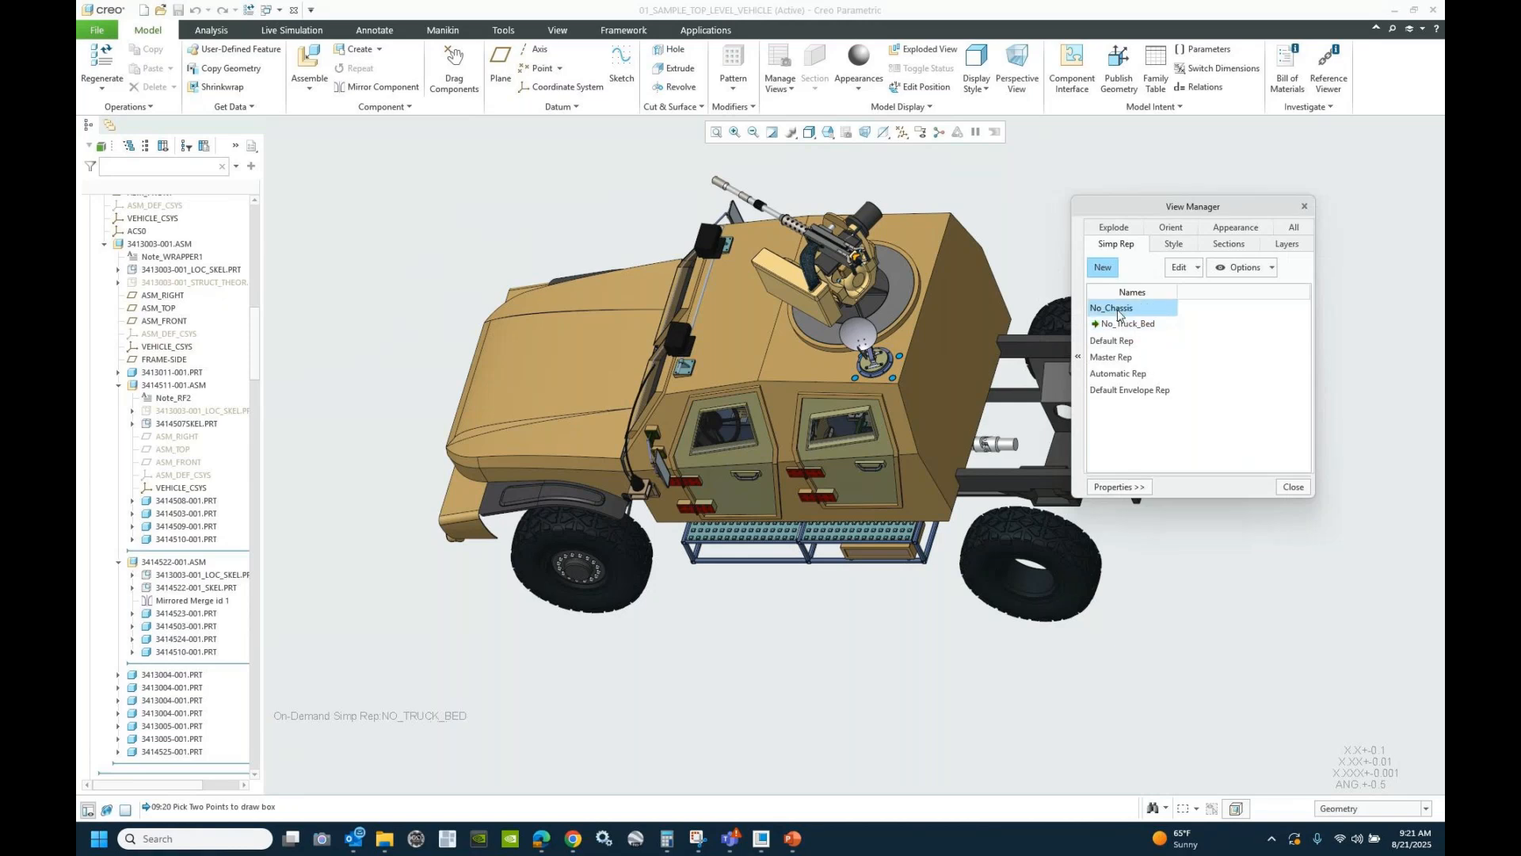
double_click(1113, 359)
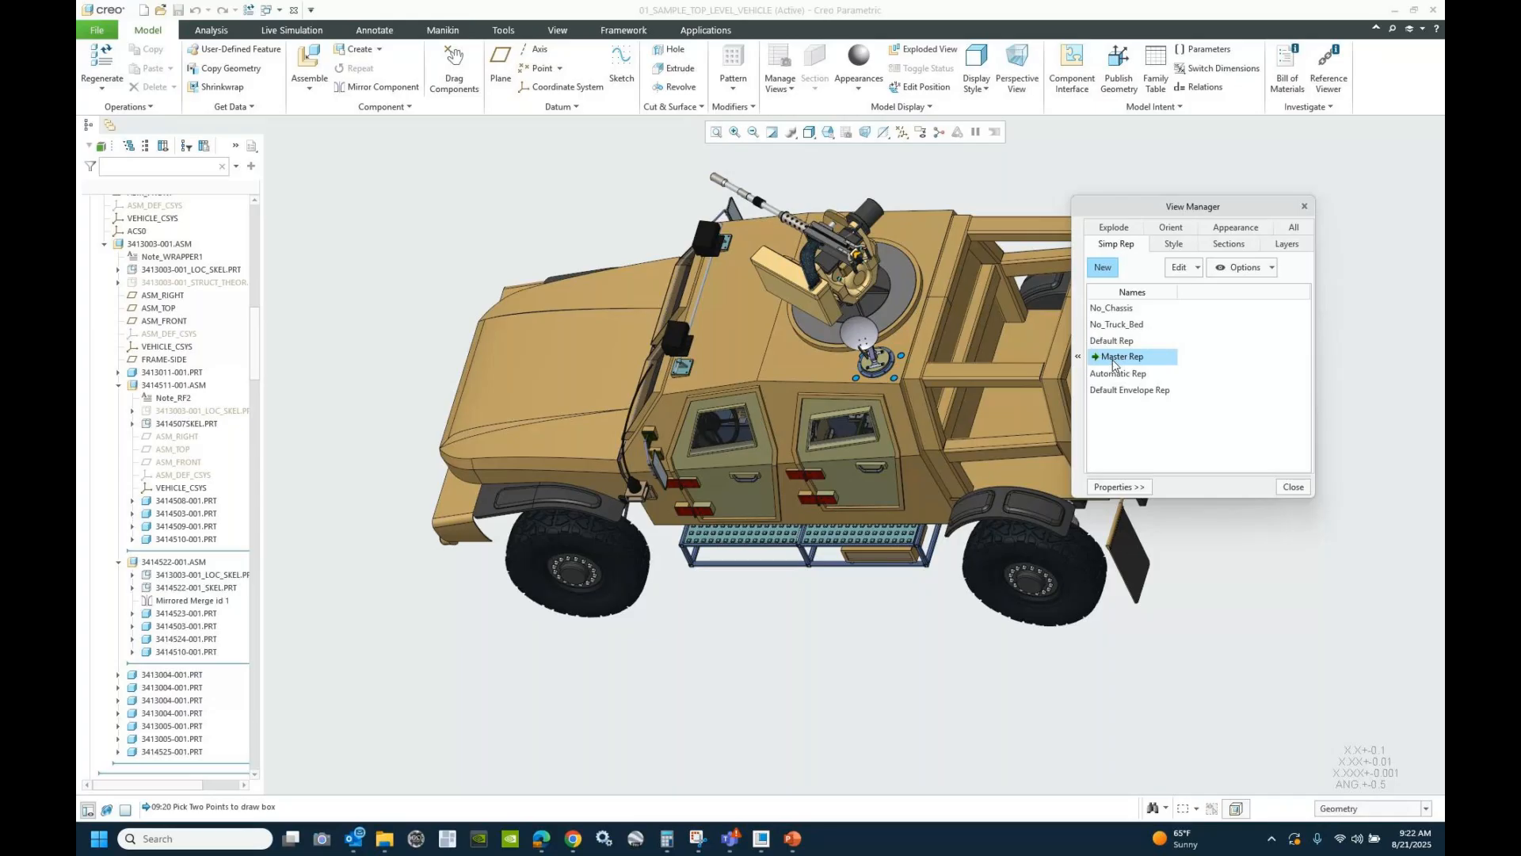
left_click(1296, 488)
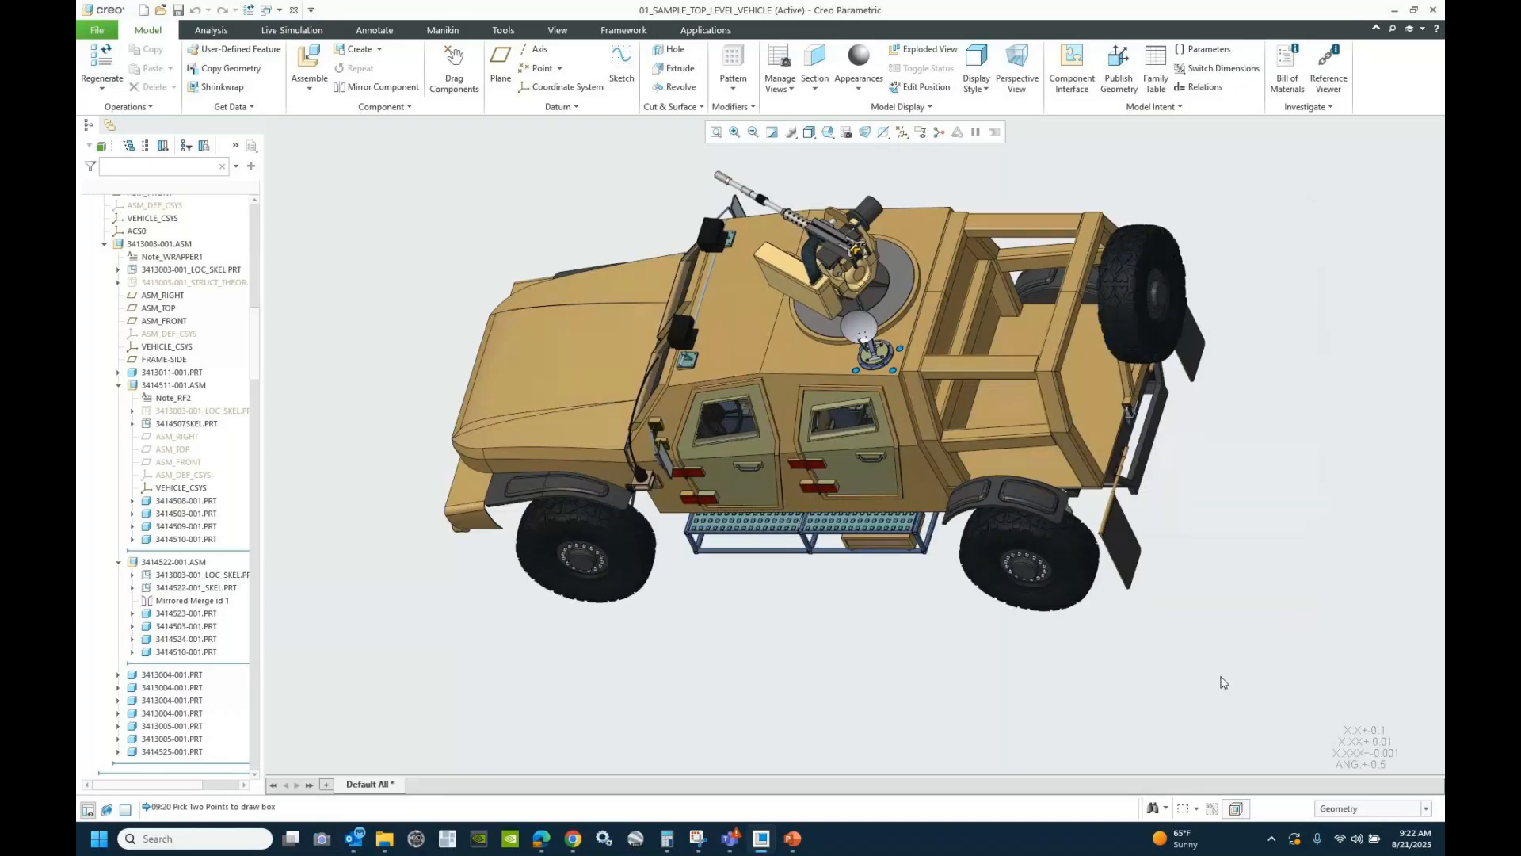
- Search the top-level assembly, including submodels, for components whose name is equal to *hexbolt*
left_click(1152, 808)
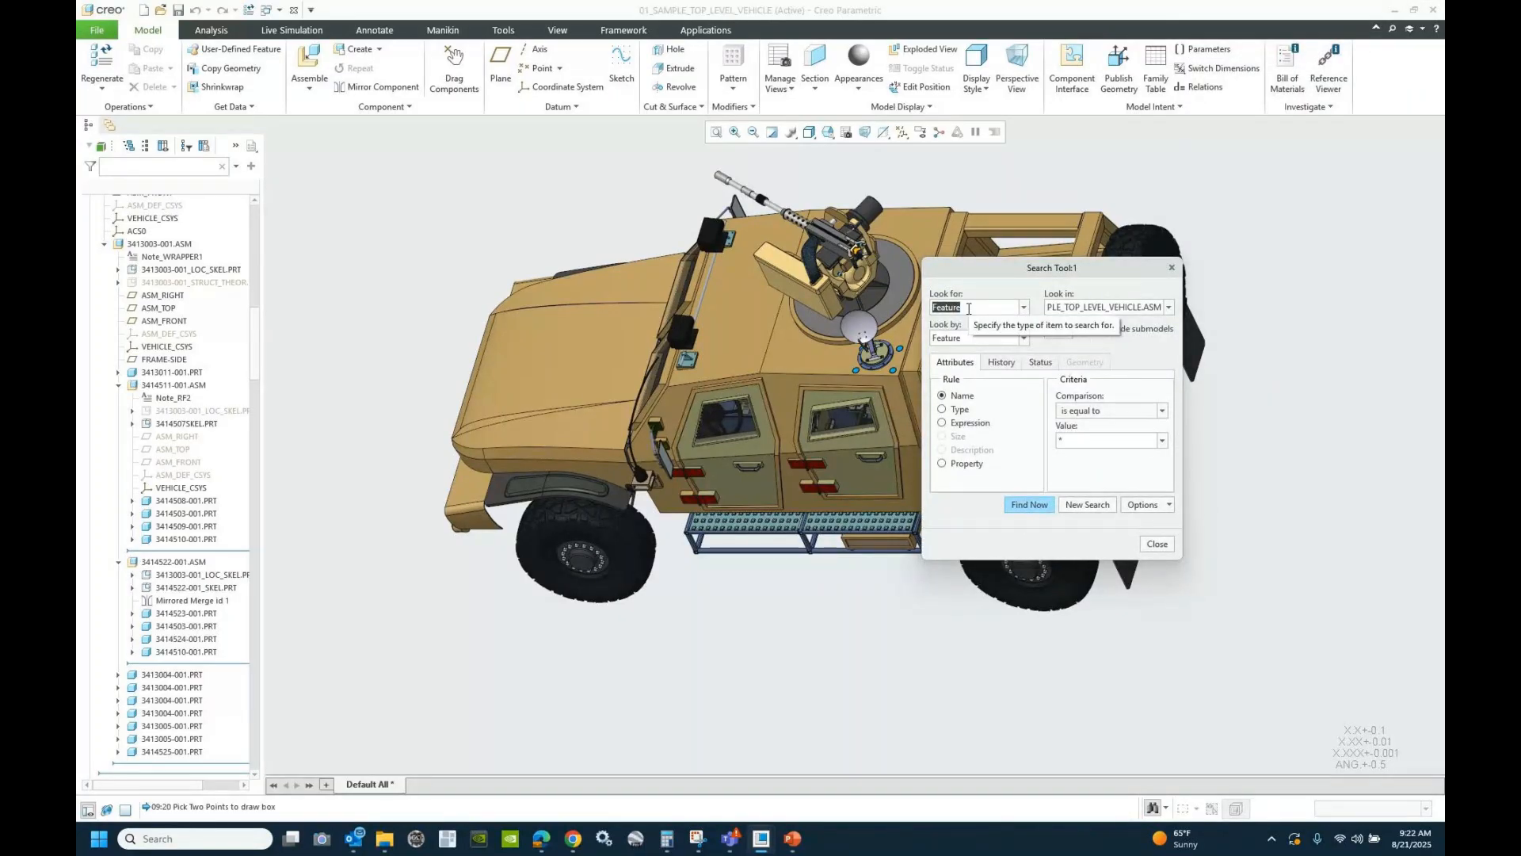
left_click(1023, 308)
left_click(956, 455)
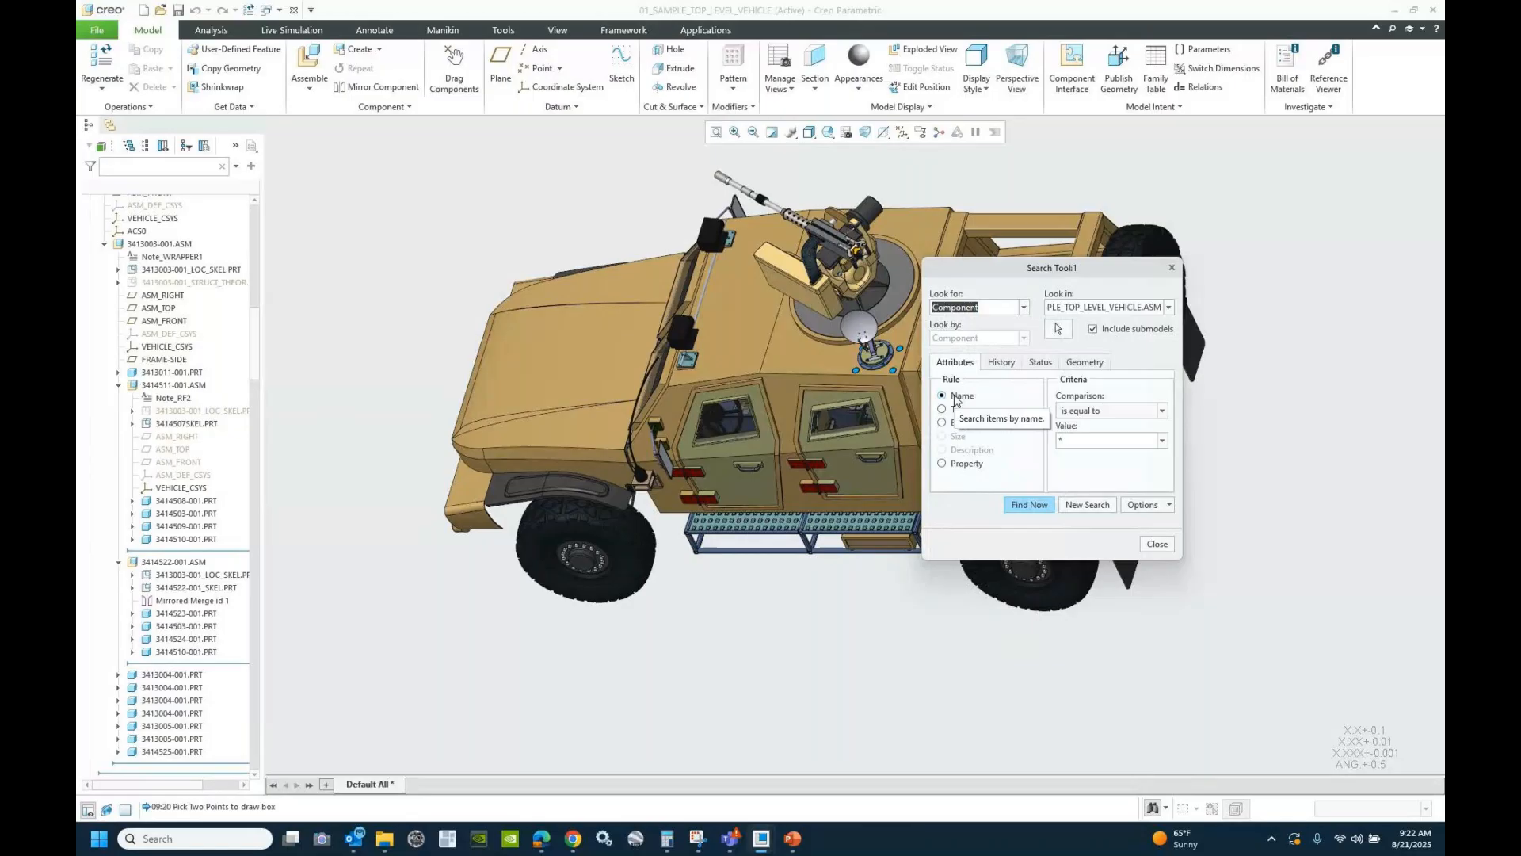
left_click(1086, 444)
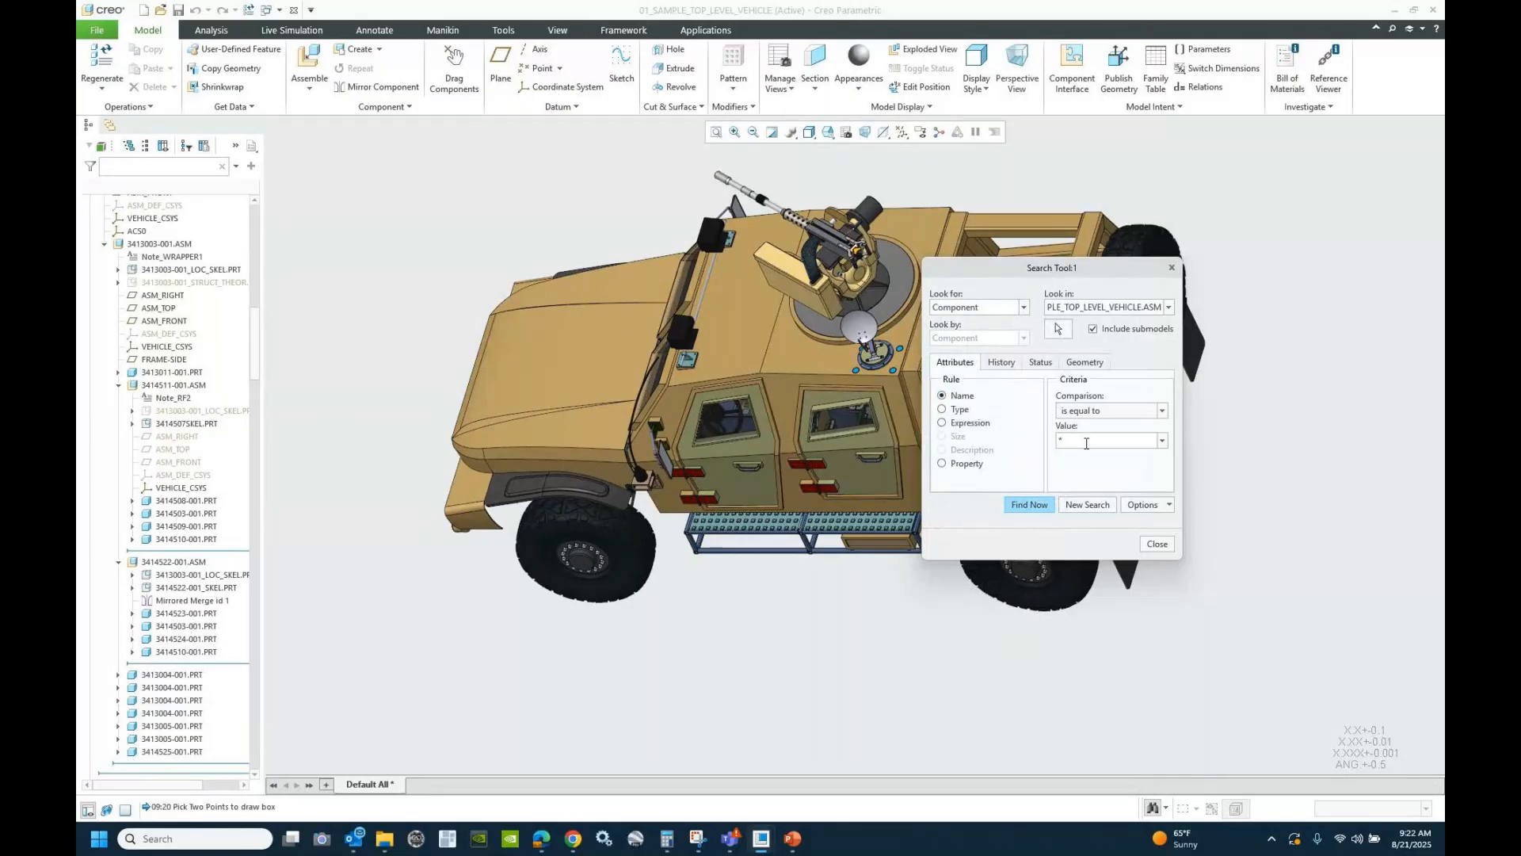
type("hexbolt*")
left_click(1030, 505)
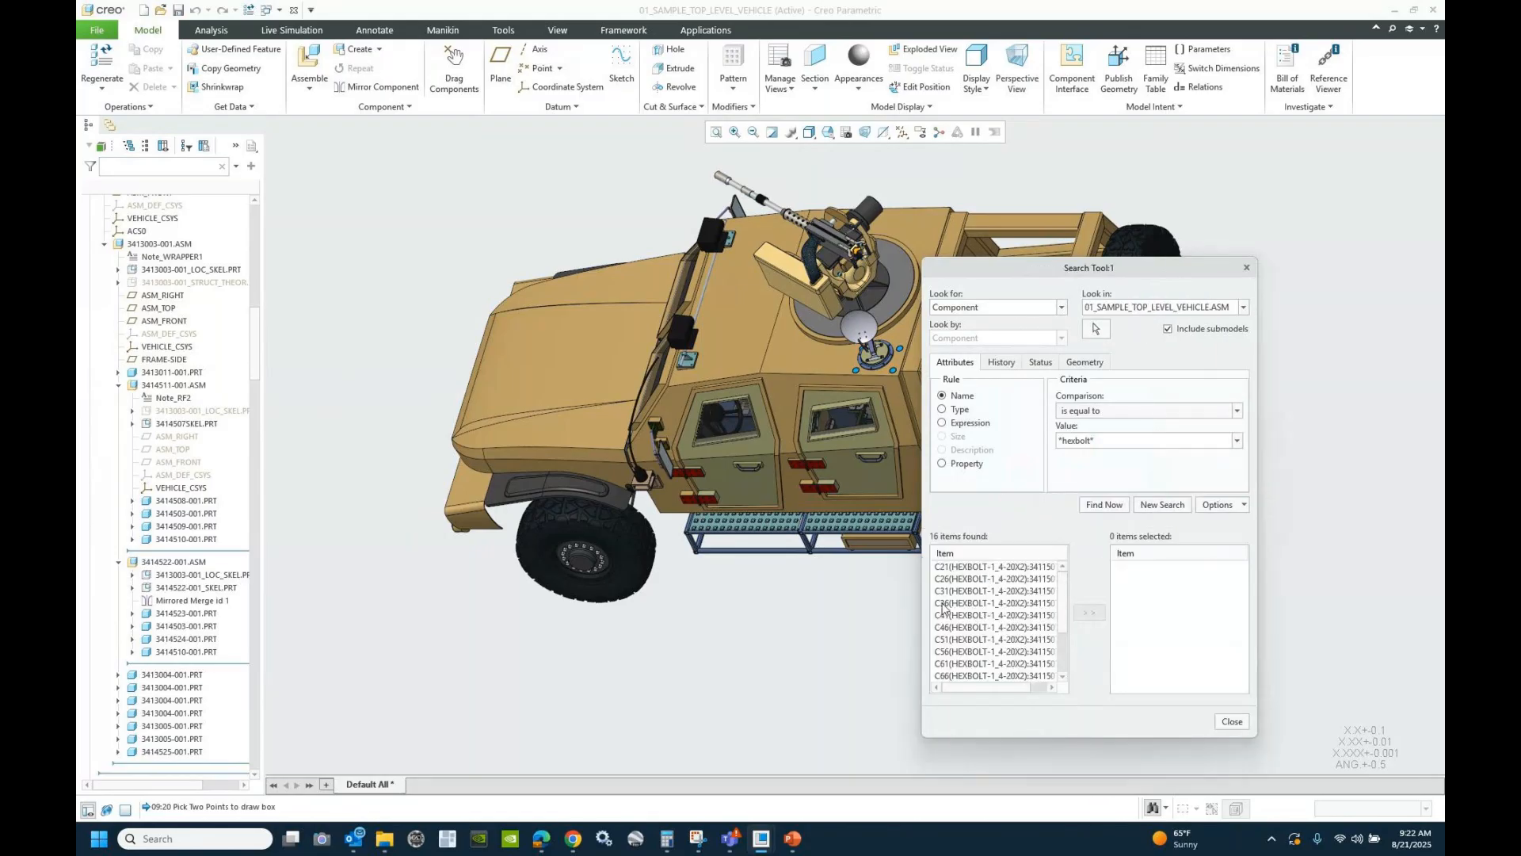
- Add all the found hex bolts to the selection and close the search tool
mouse_move(1065, 605)
left_mouse_down()
mouse_move(1065, 661)
mouse_move(1069, 591)
left_mouse_up()
left_click(984, 567)
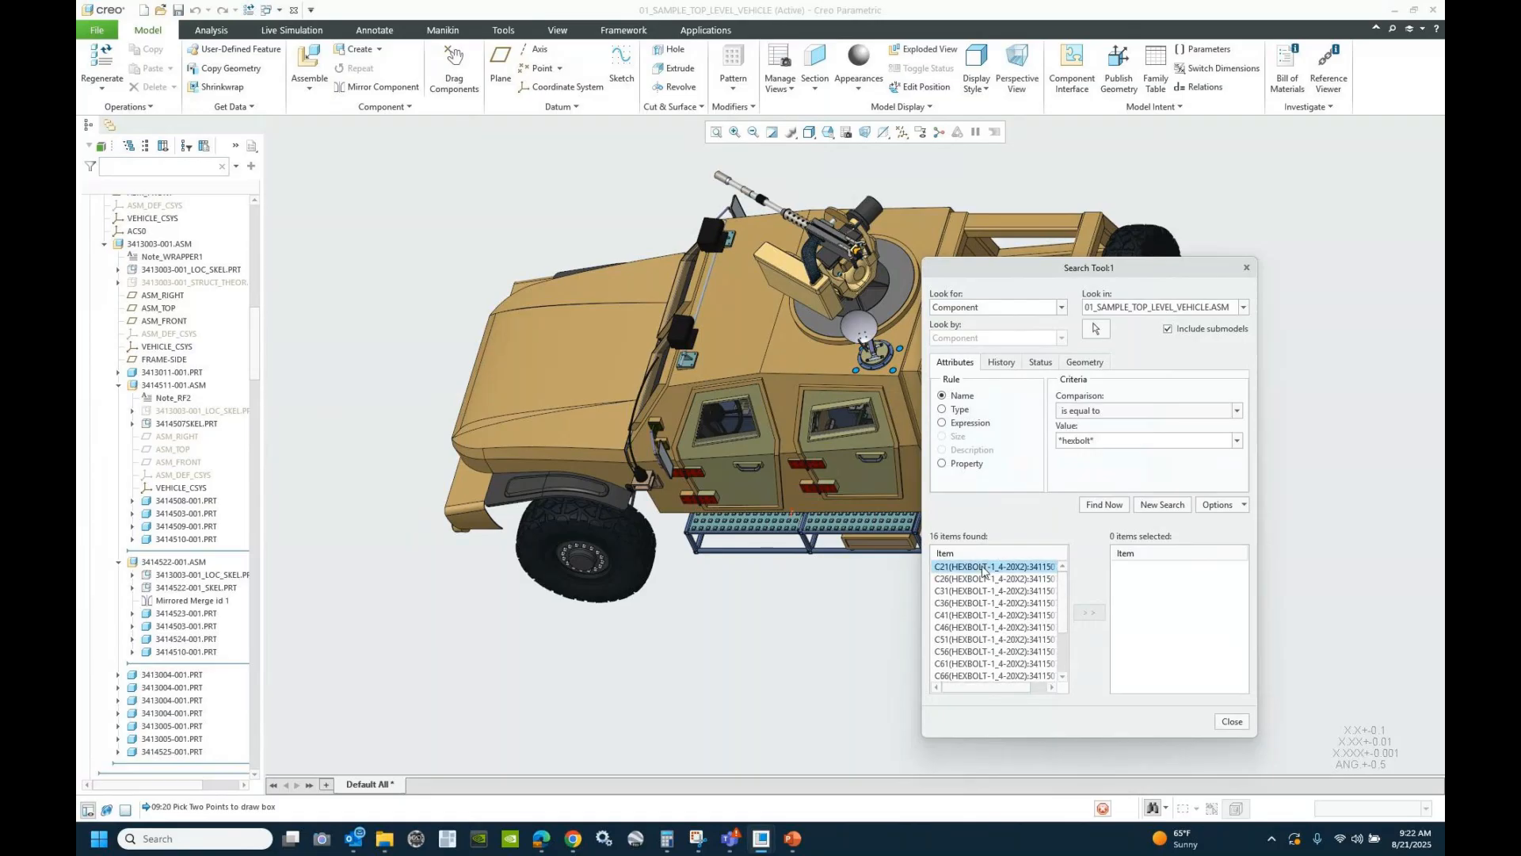
scroll(1046, 634, "down", 2)
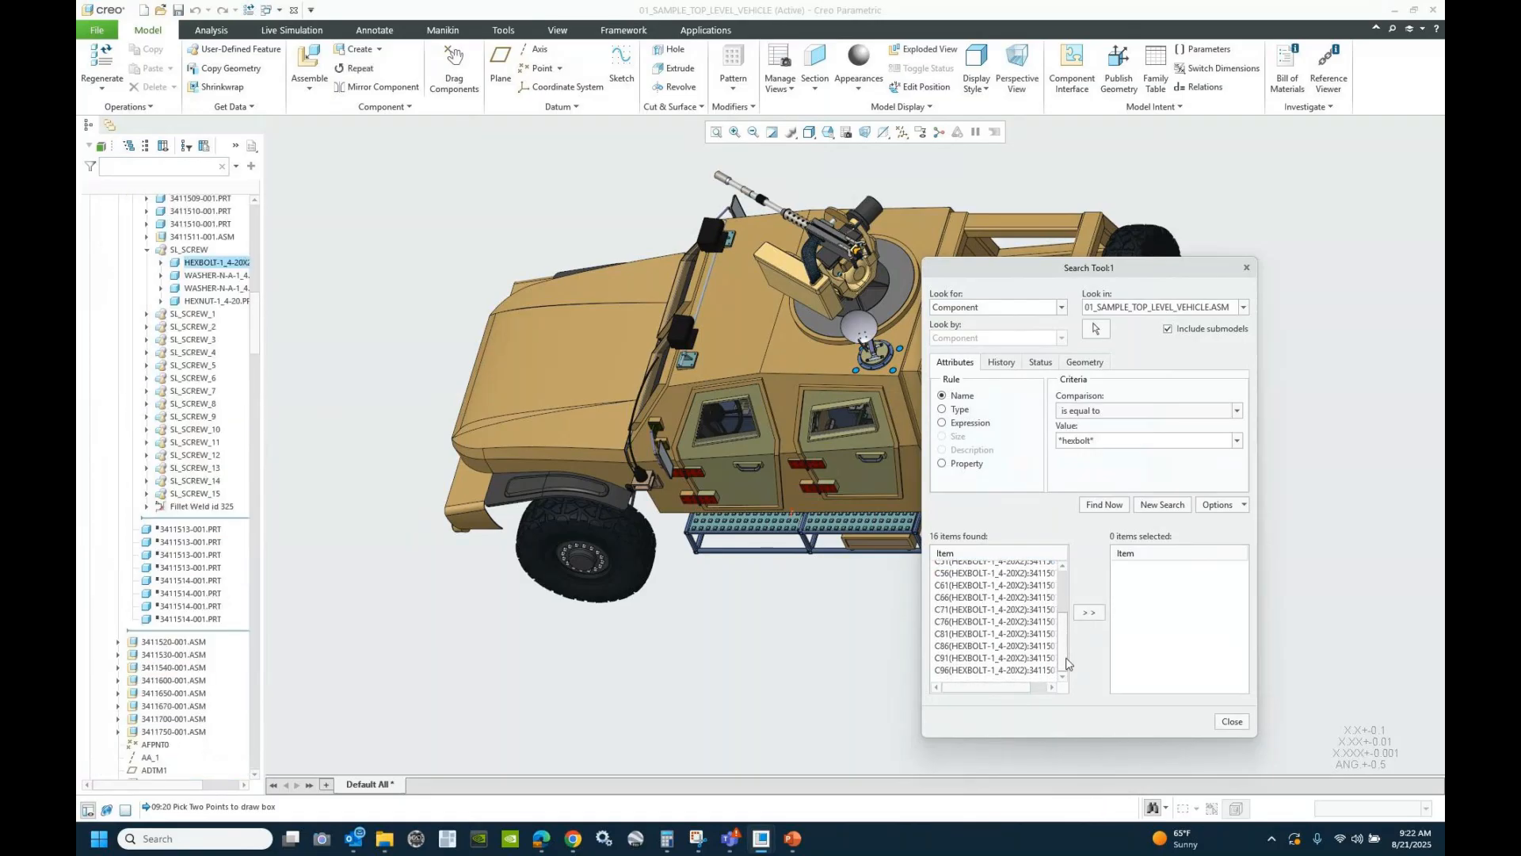
left_click(1022, 676, "shift")
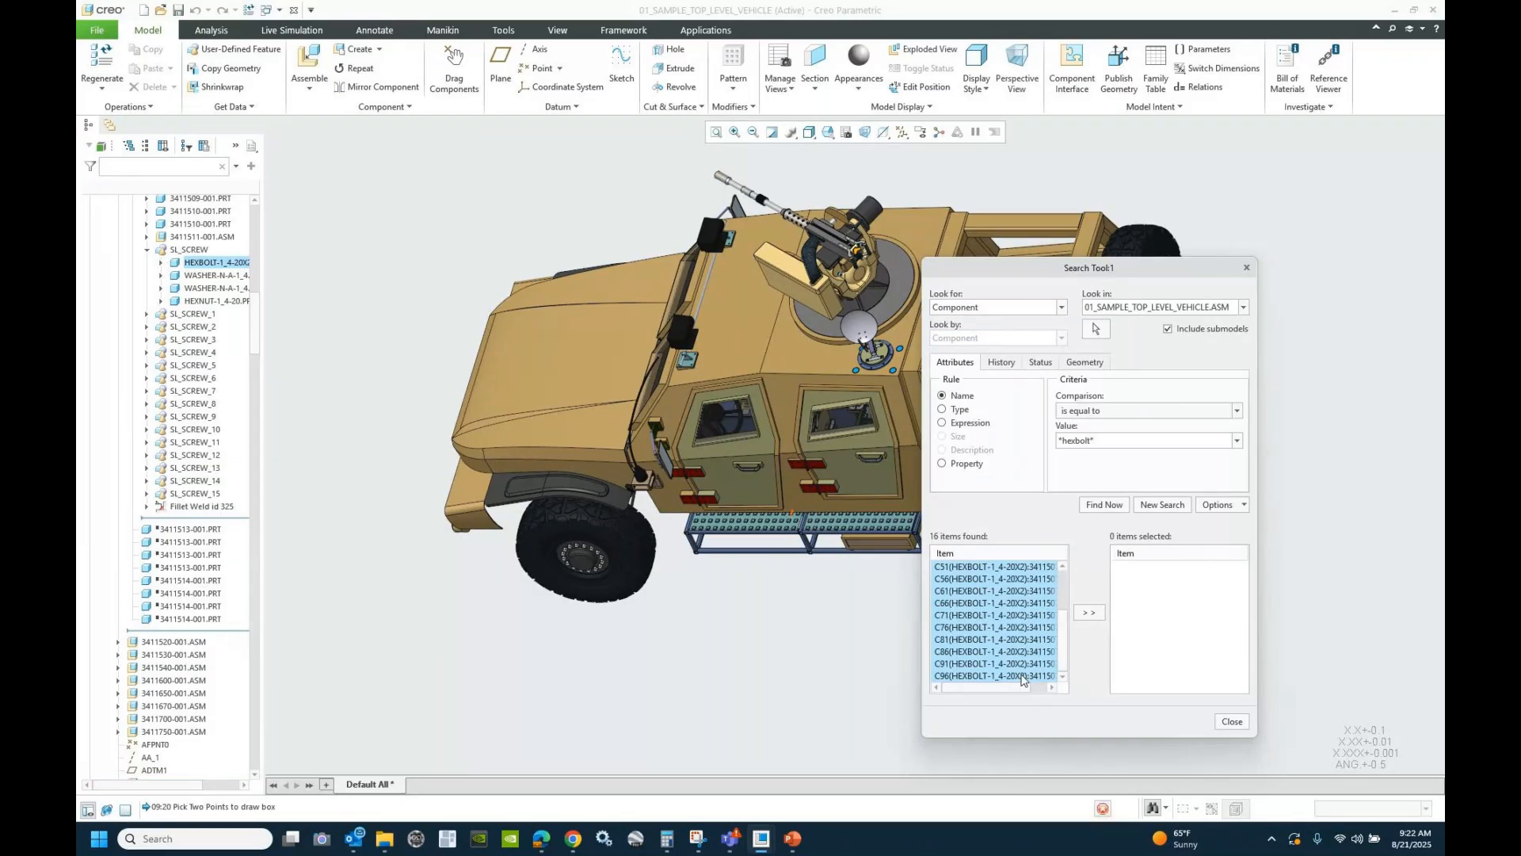
left_click(1089, 612)
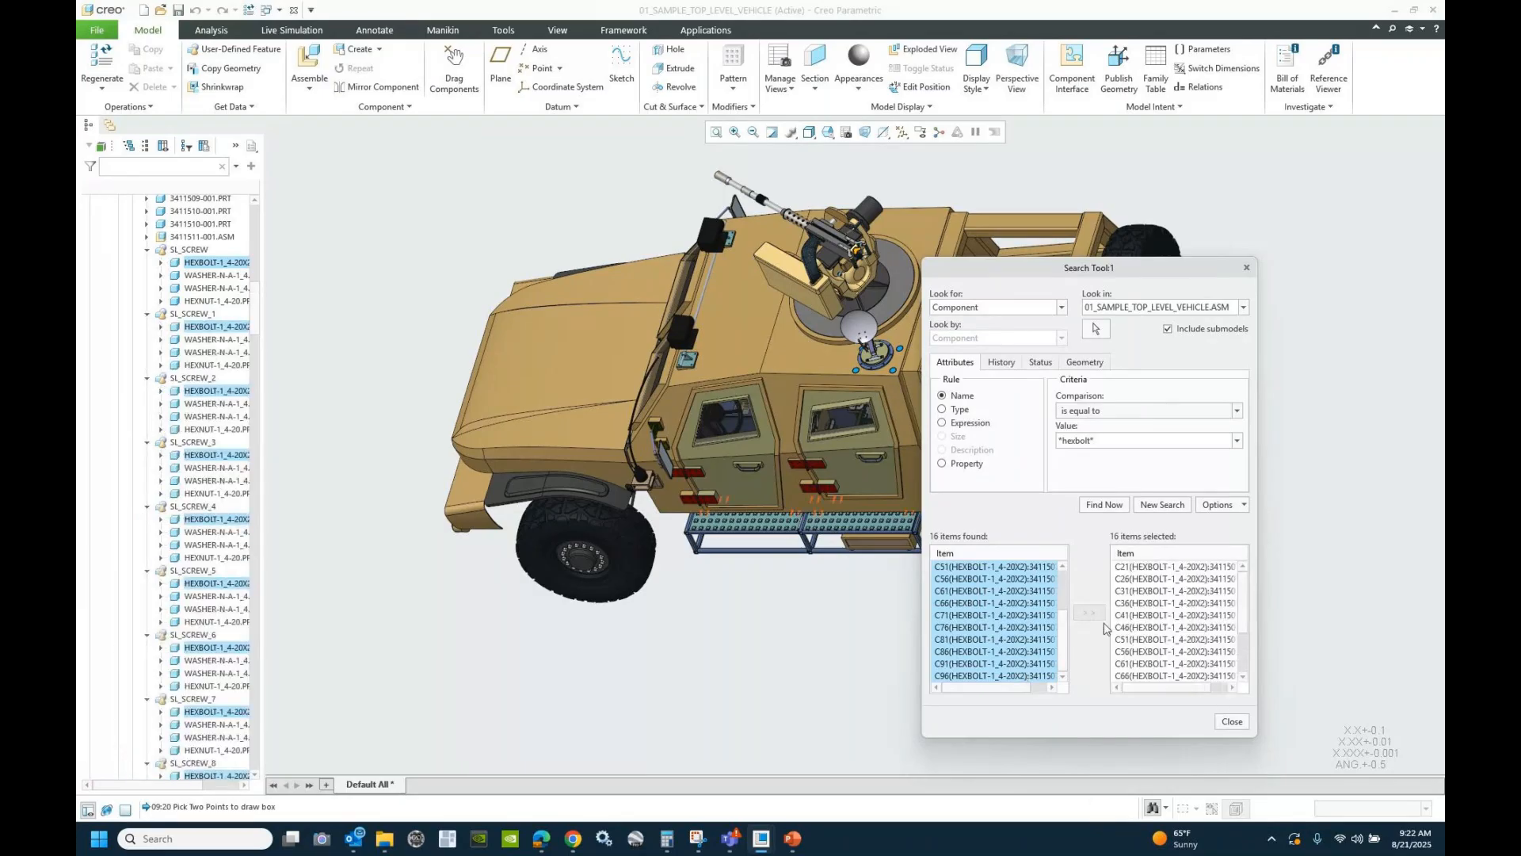
left_click(1232, 721)
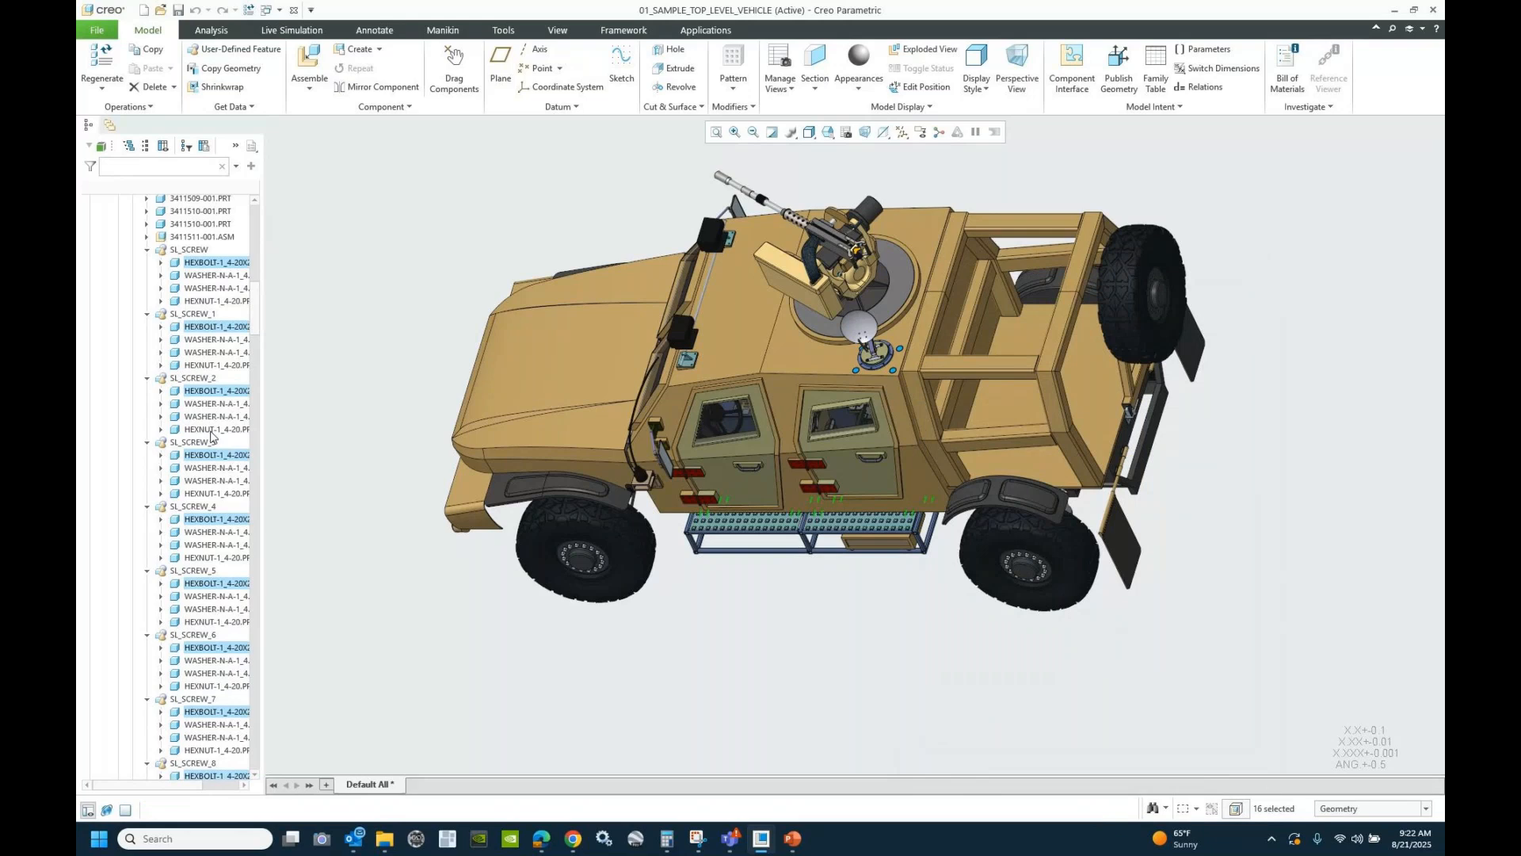
- Review the representation options available for the selected hex bolts, then dismiss them and clear the selection
right_click(225, 456)
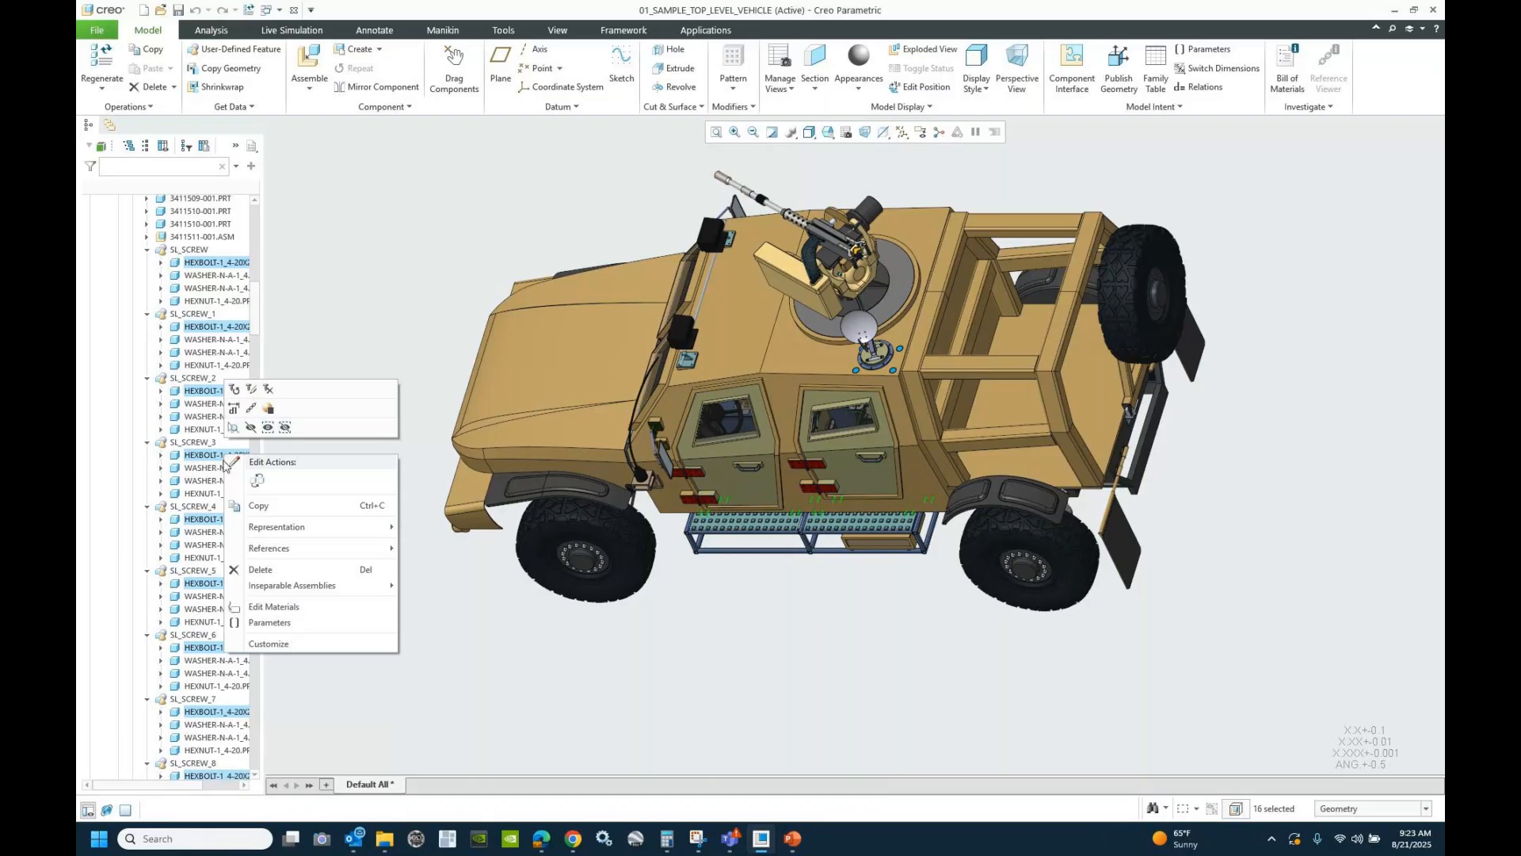
mouse_move(276, 527)
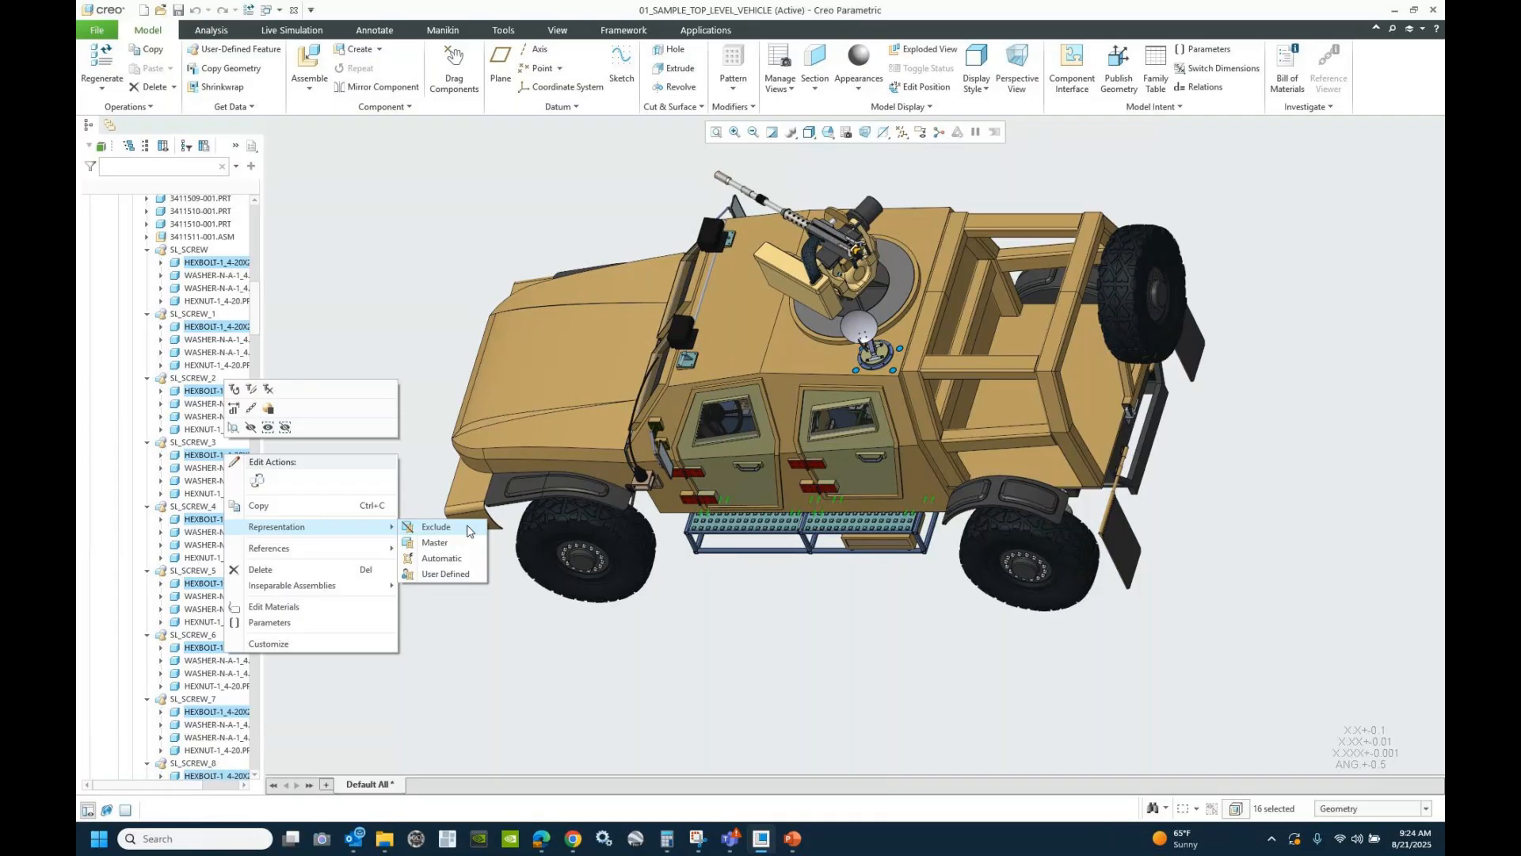
left_click(856, 658)
left_click(856, 658)
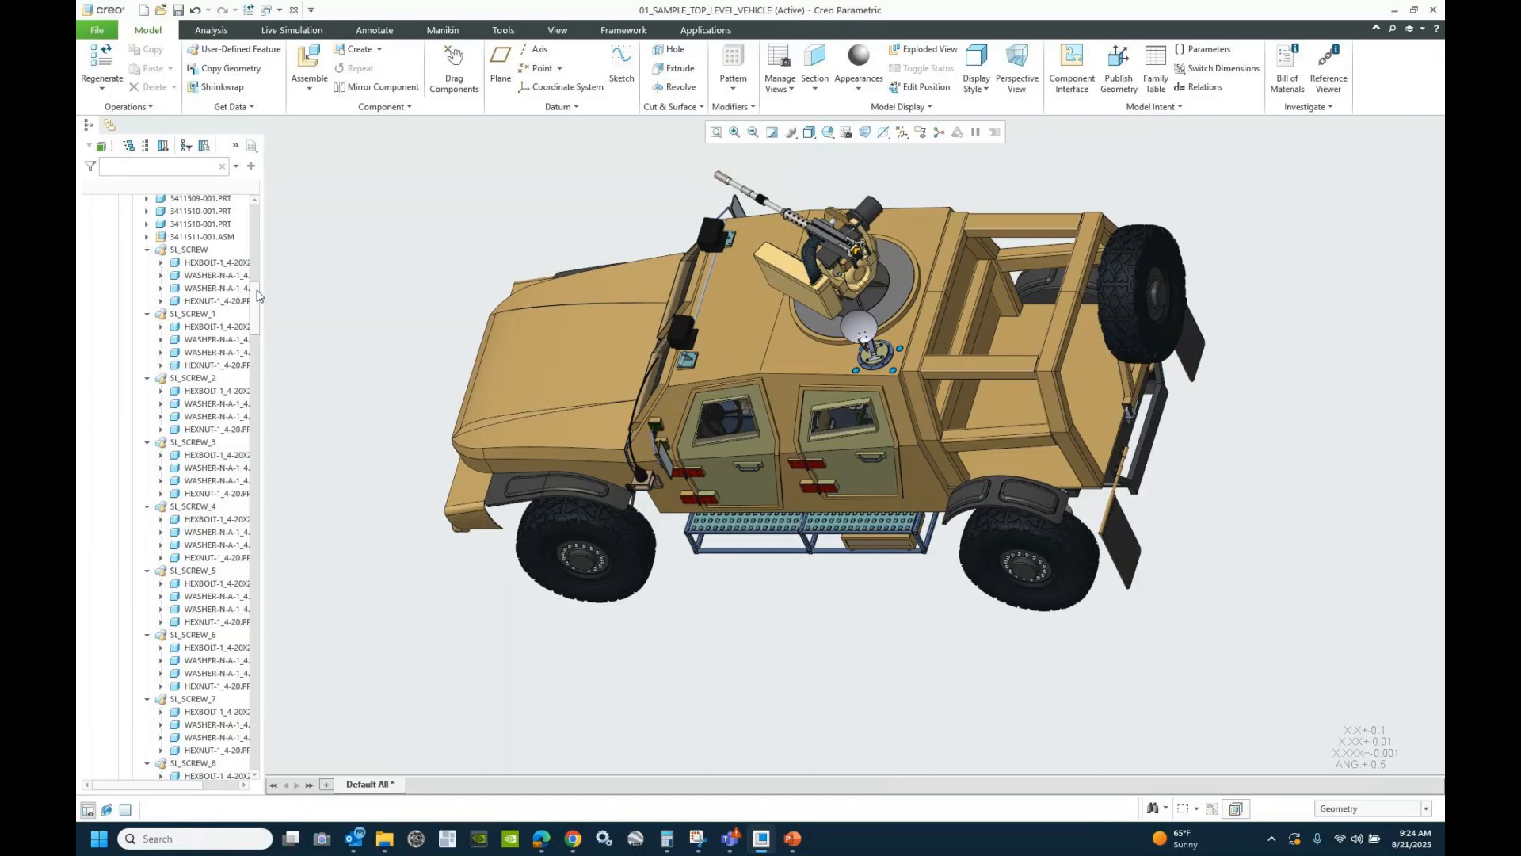
- Collapse the expanded subassemblies in the model tree so only the top-level components are listed
left_click_drag(257, 295, 266, 207)
left_click(89, 292)
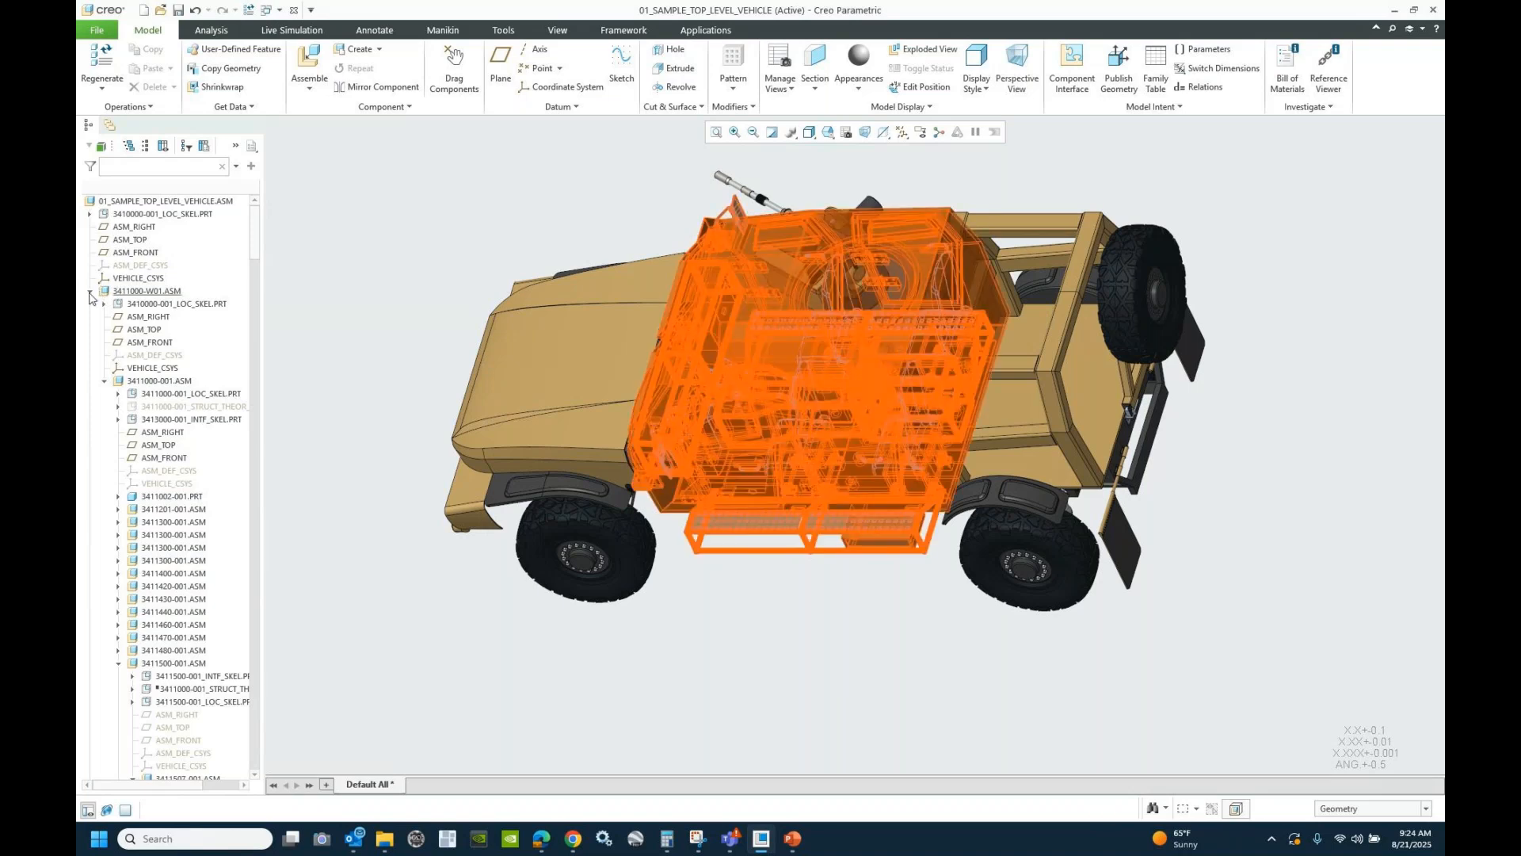
left_click(89, 304)
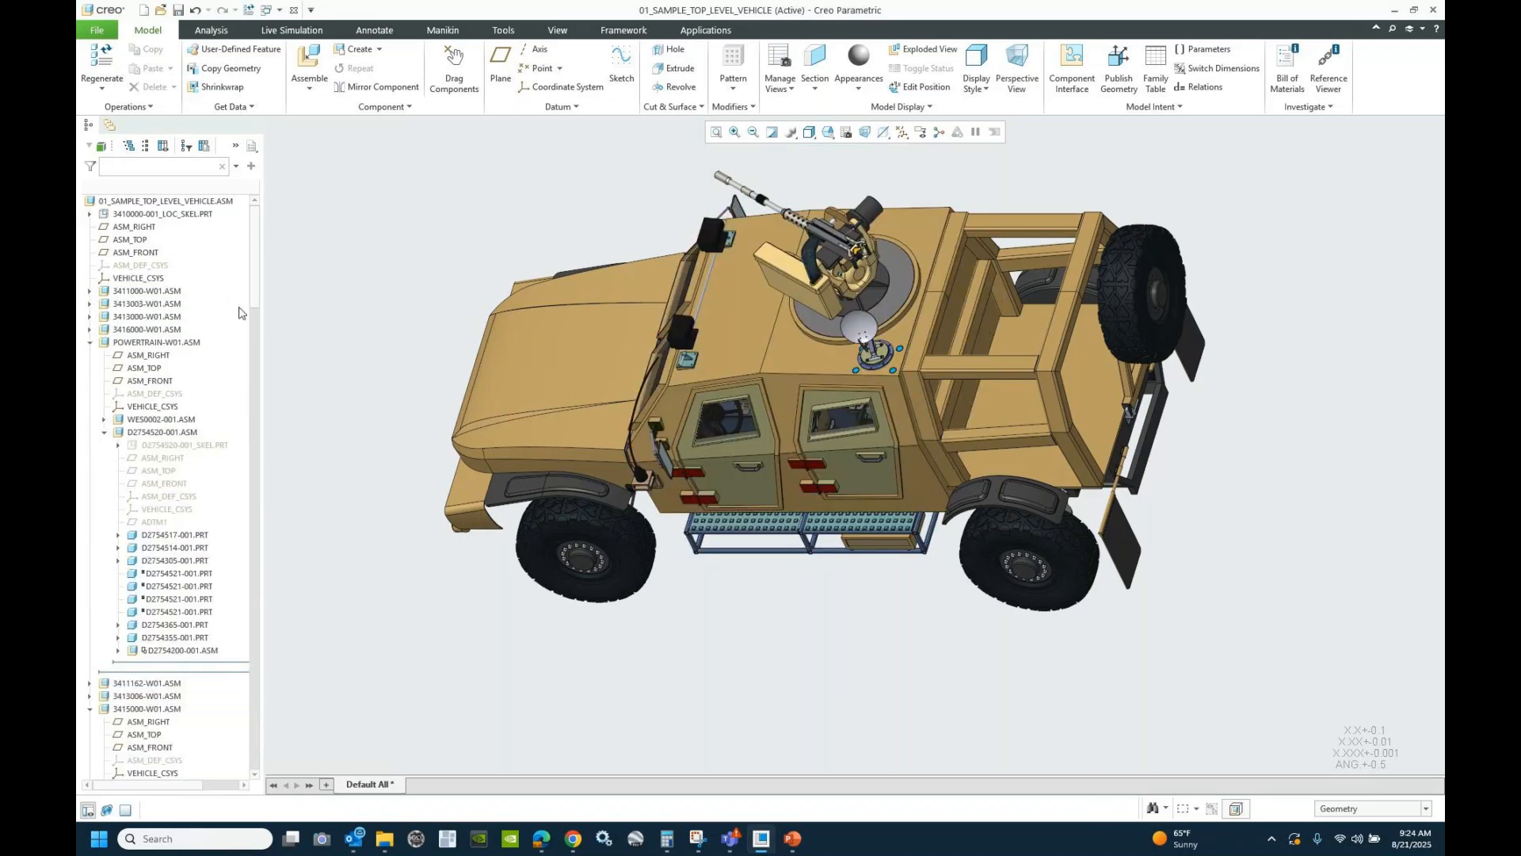
left_click(90, 346)
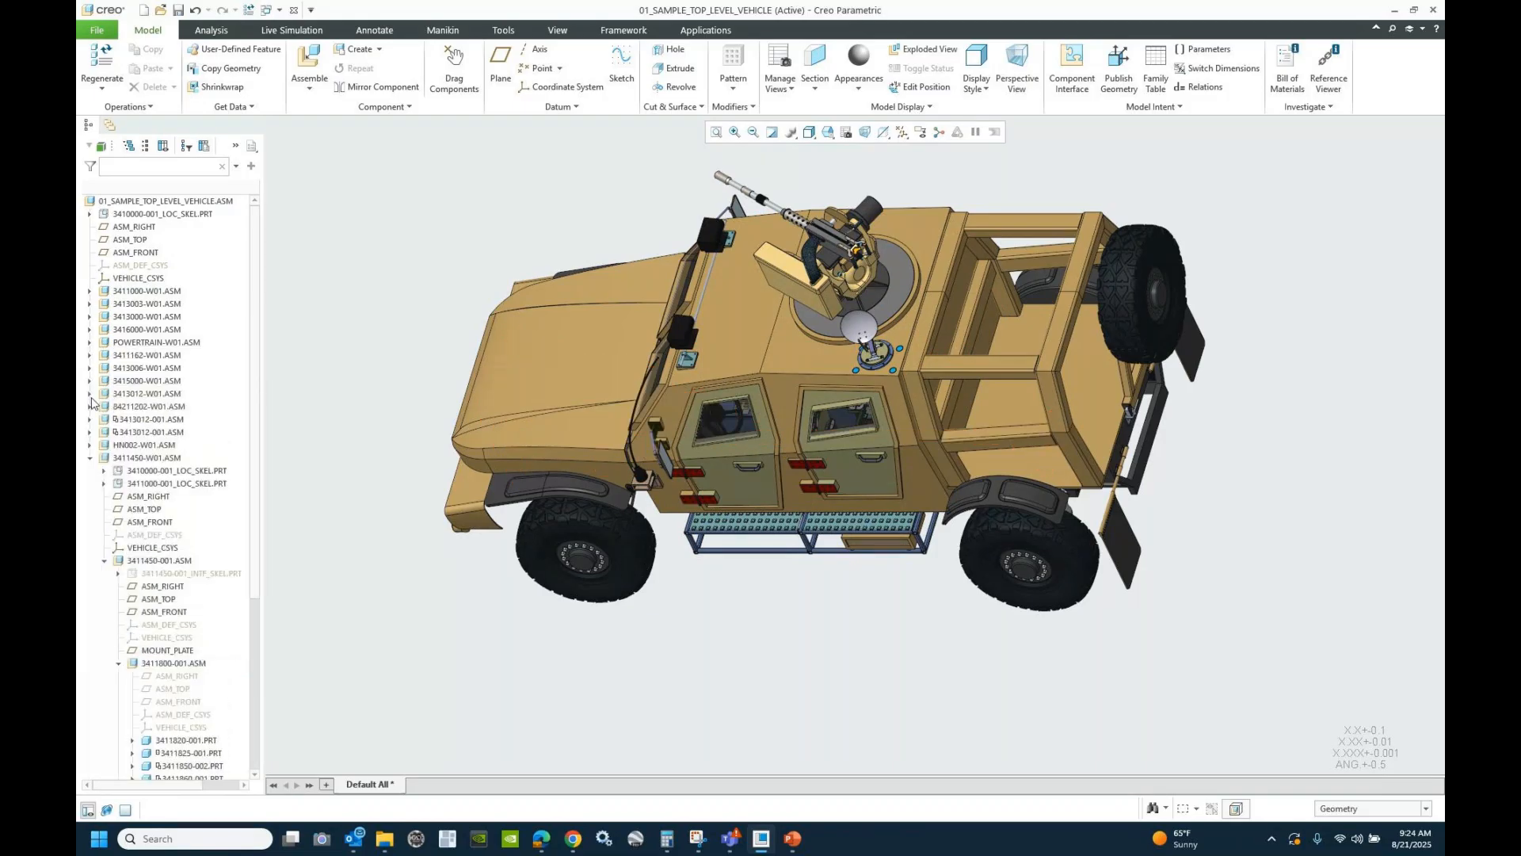
left_click(90, 380)
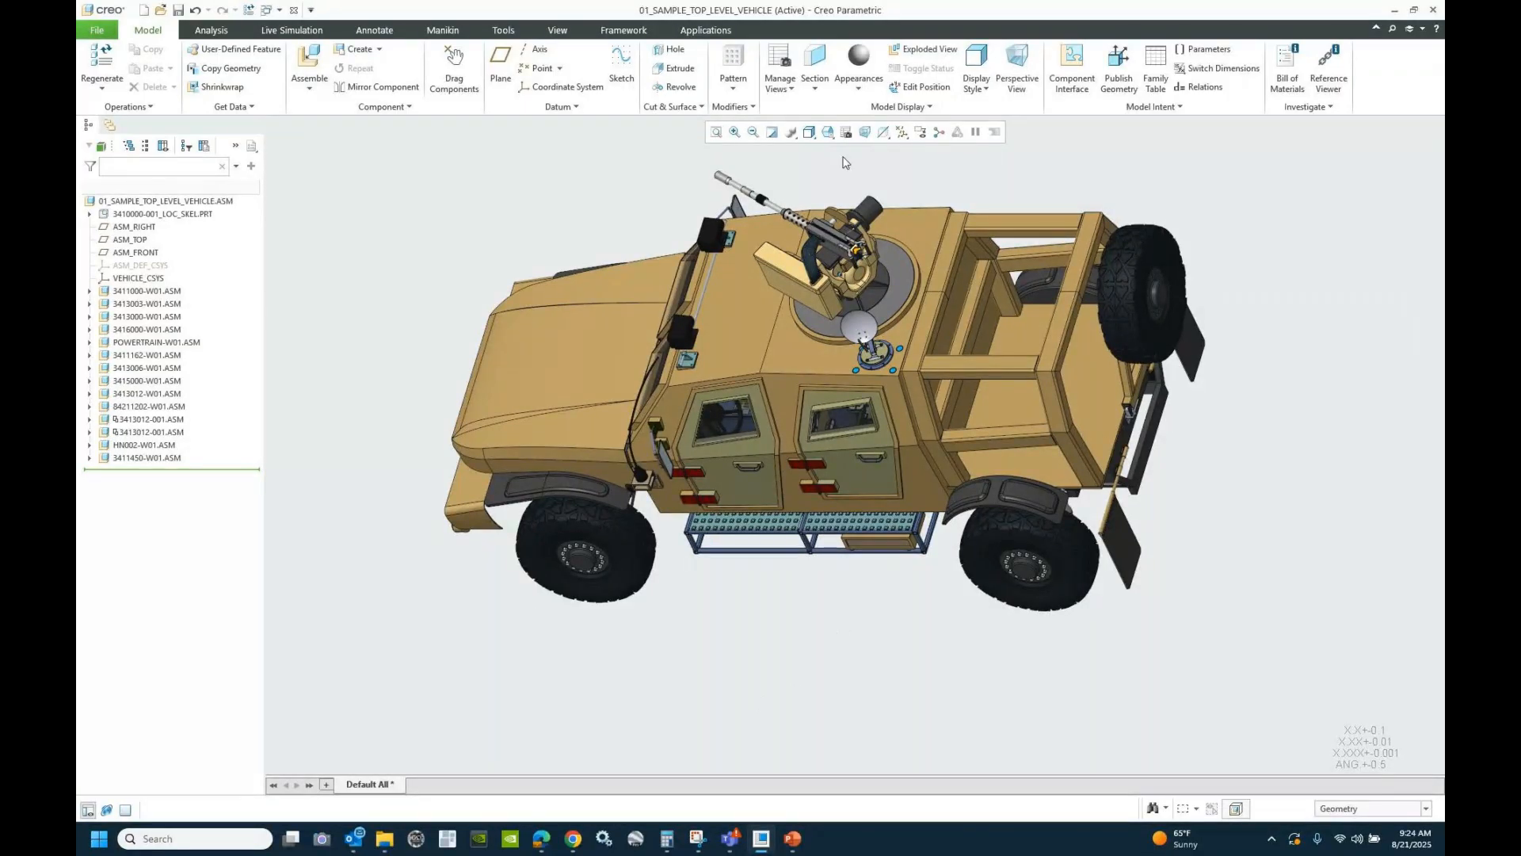
- Create a new simplified representation named no_hardware in the view manager
left_click(846, 131)
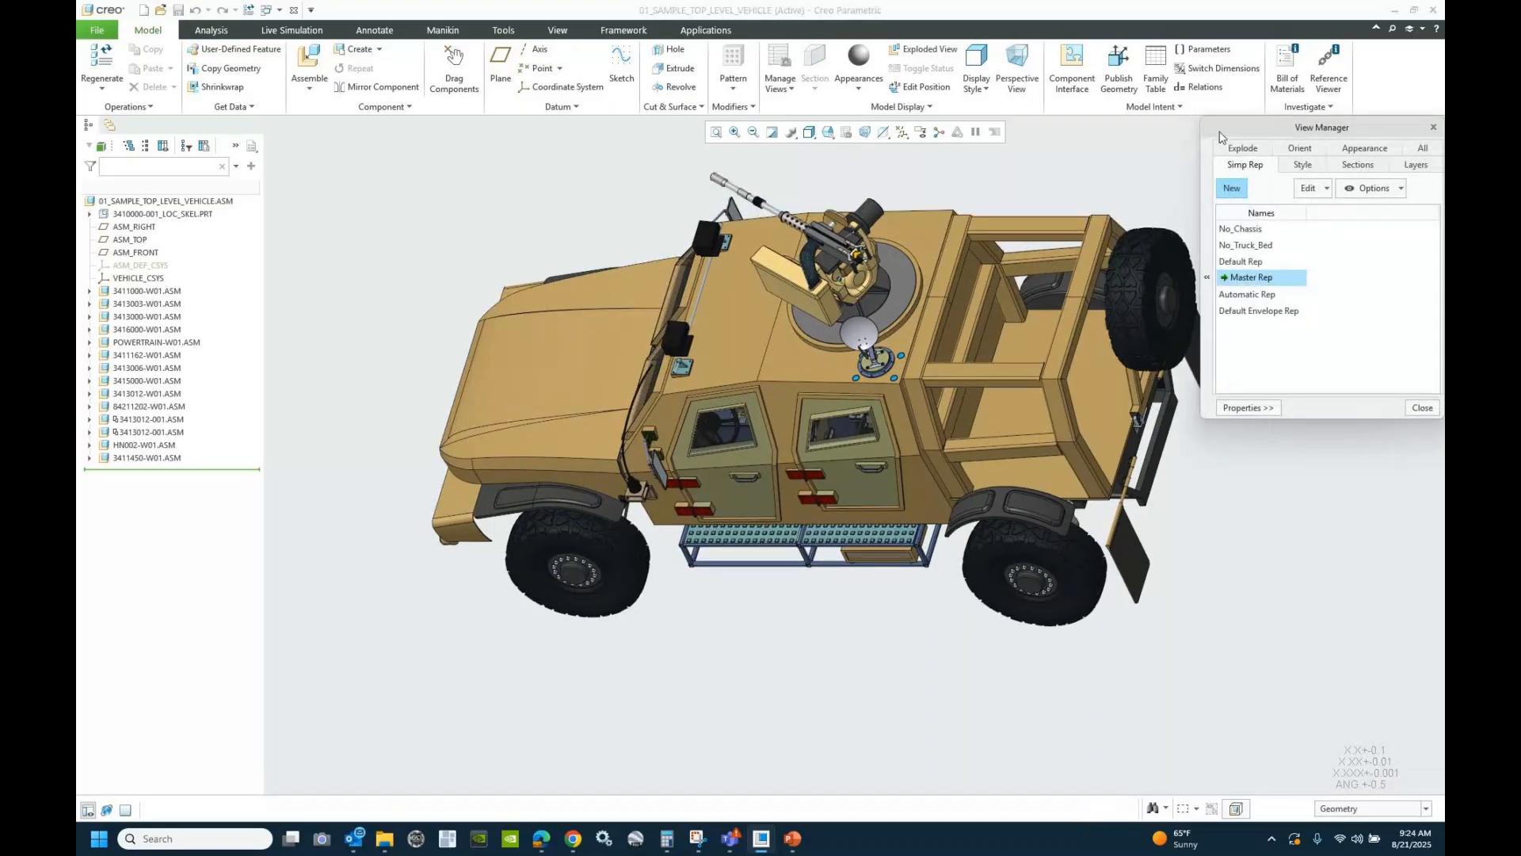
left_click_drag(1219, 132, 1177, 422)
left_click(1187, 479)
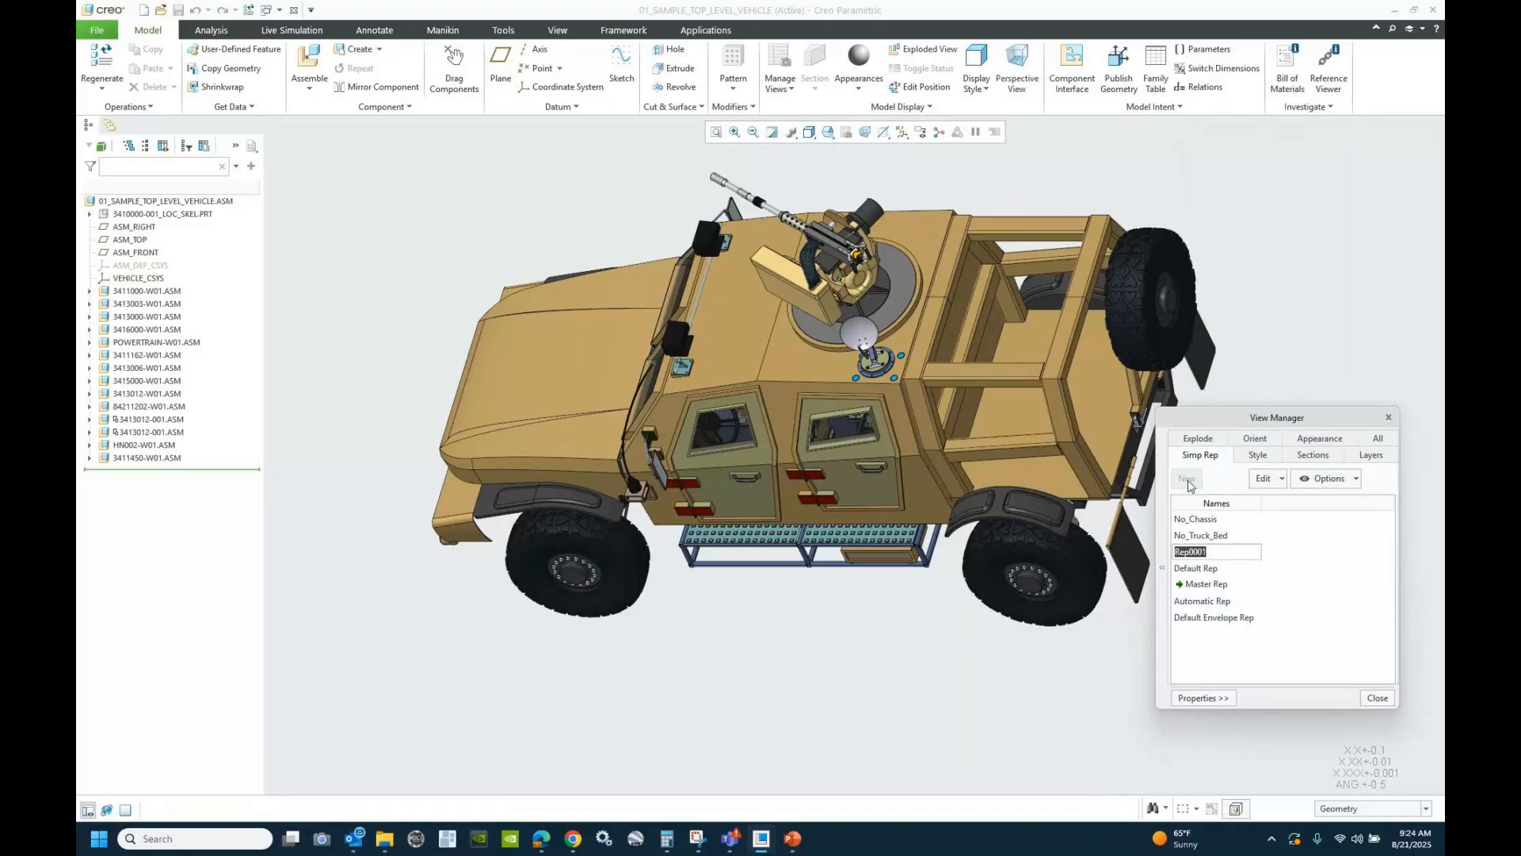
type("no_hardware")
key("Return")
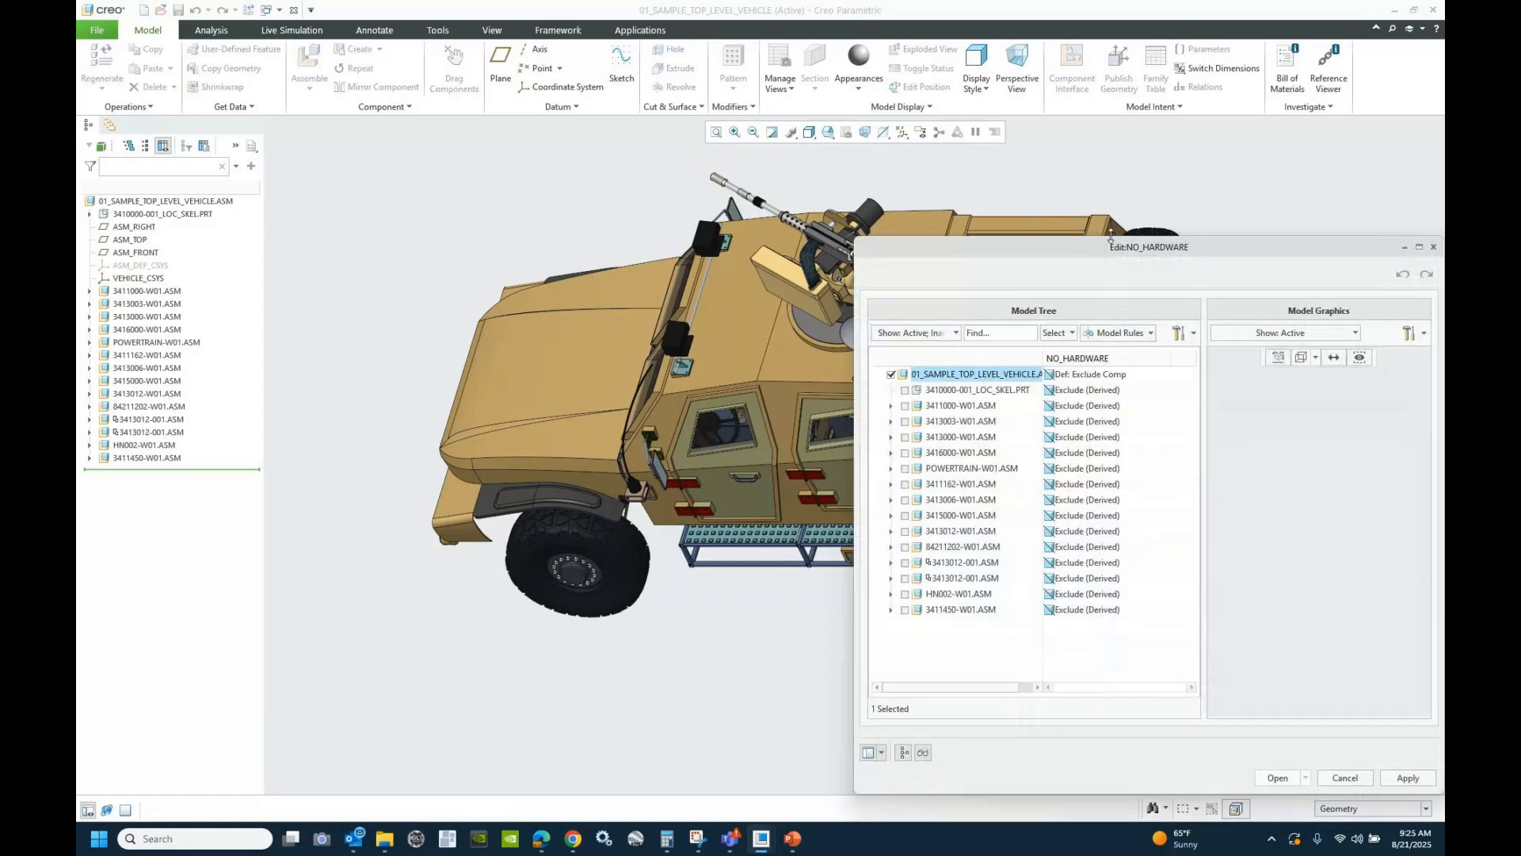
- Set the top-level vehicle assembly to Master Rep in the NO_HARDWARE definition
left_click_drag(1110, 250, 902, 236)
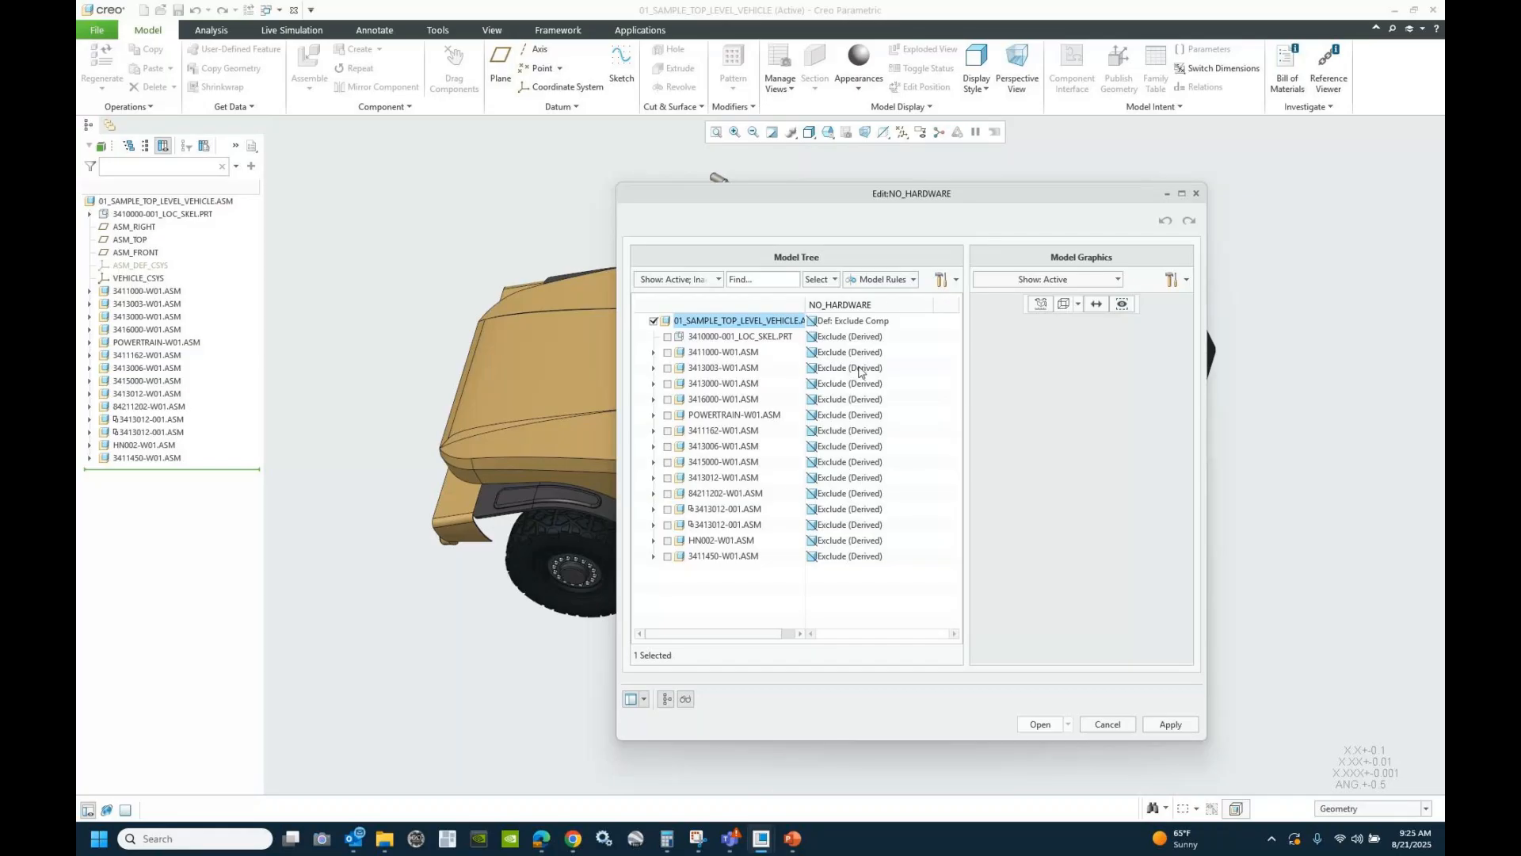
left_click(844, 326)
left_click(901, 326)
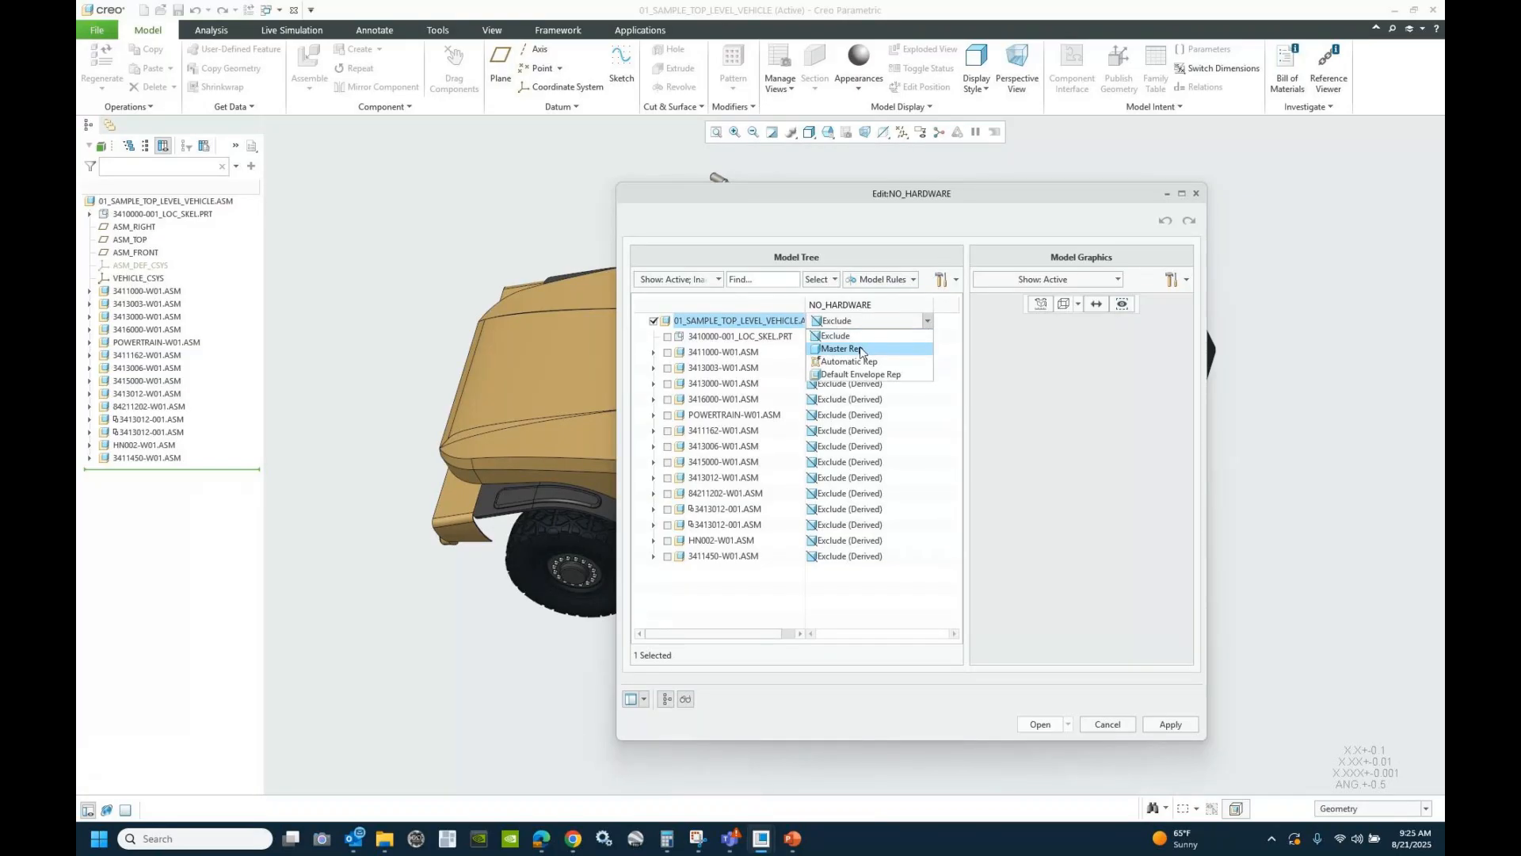
left_click(859, 345)
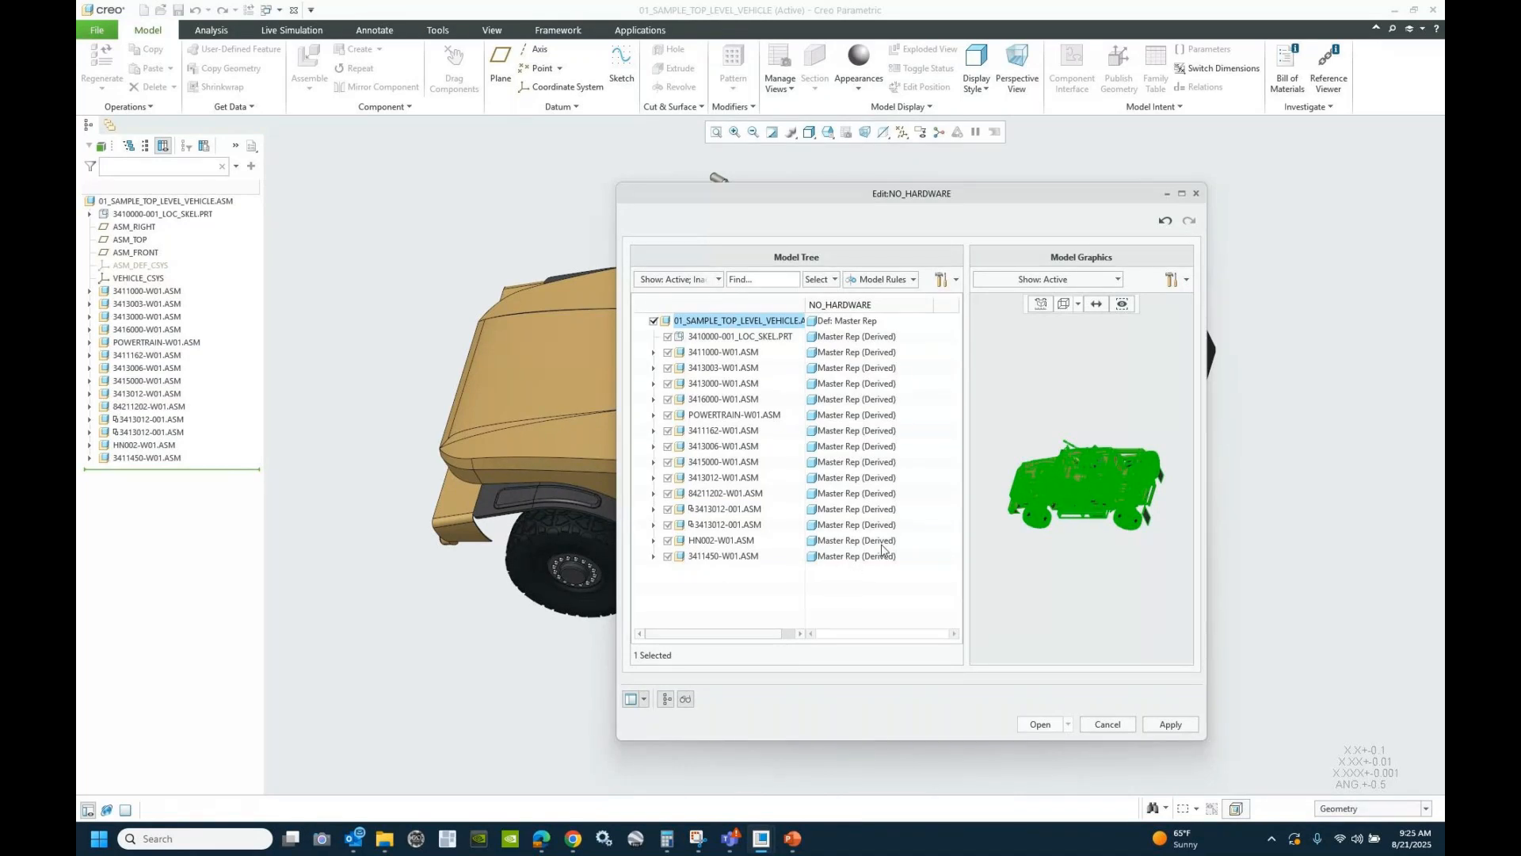
- Review the representation choices for 3411000-W01.ASM without changing its derived setting
left_click(872, 352)
left_click(926, 352)
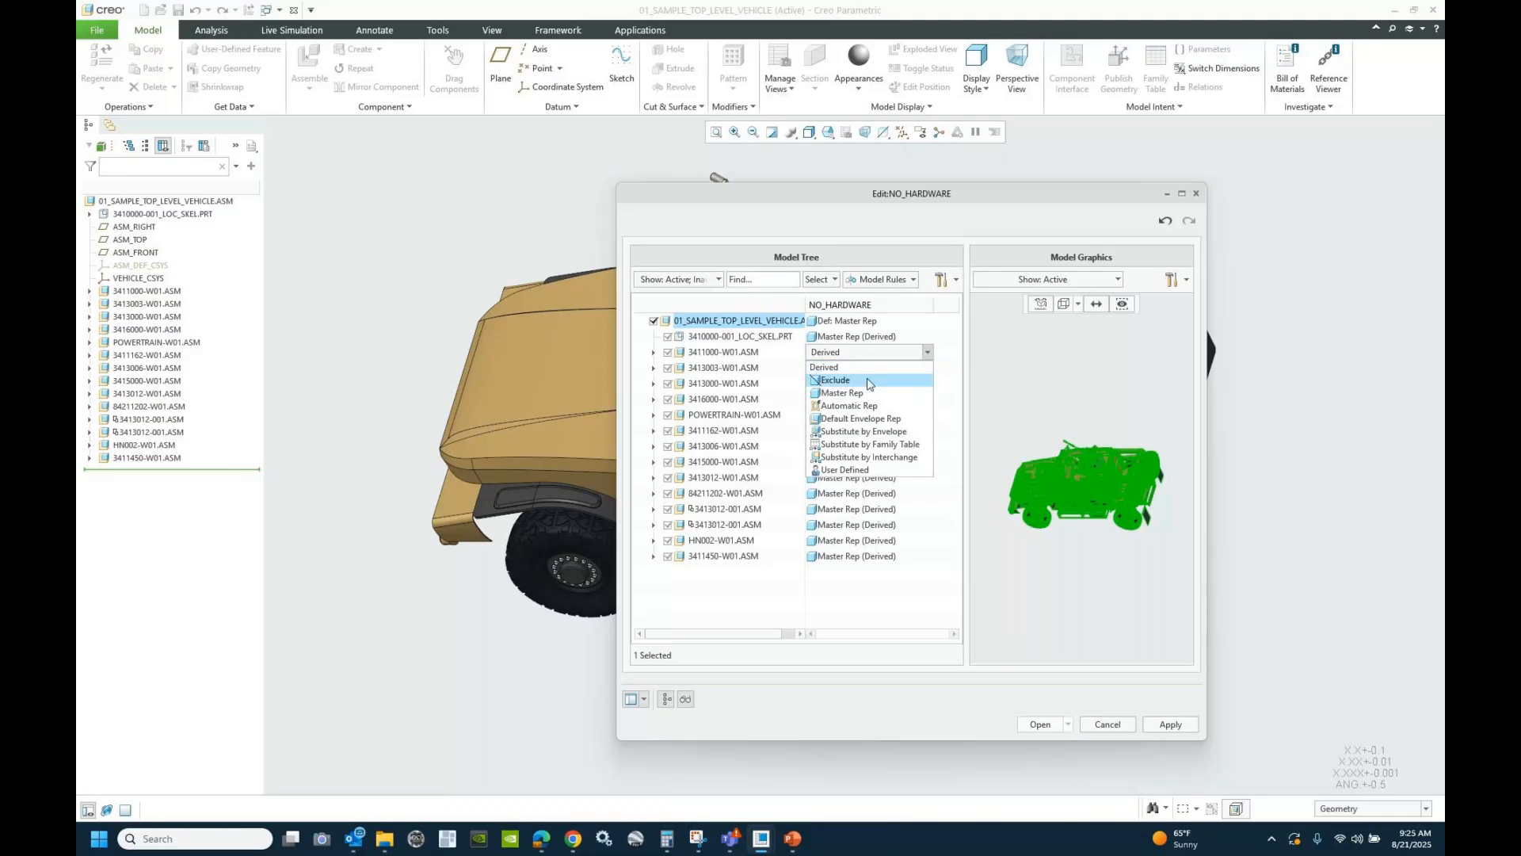
left_click(858, 354)
left_click(865, 336)
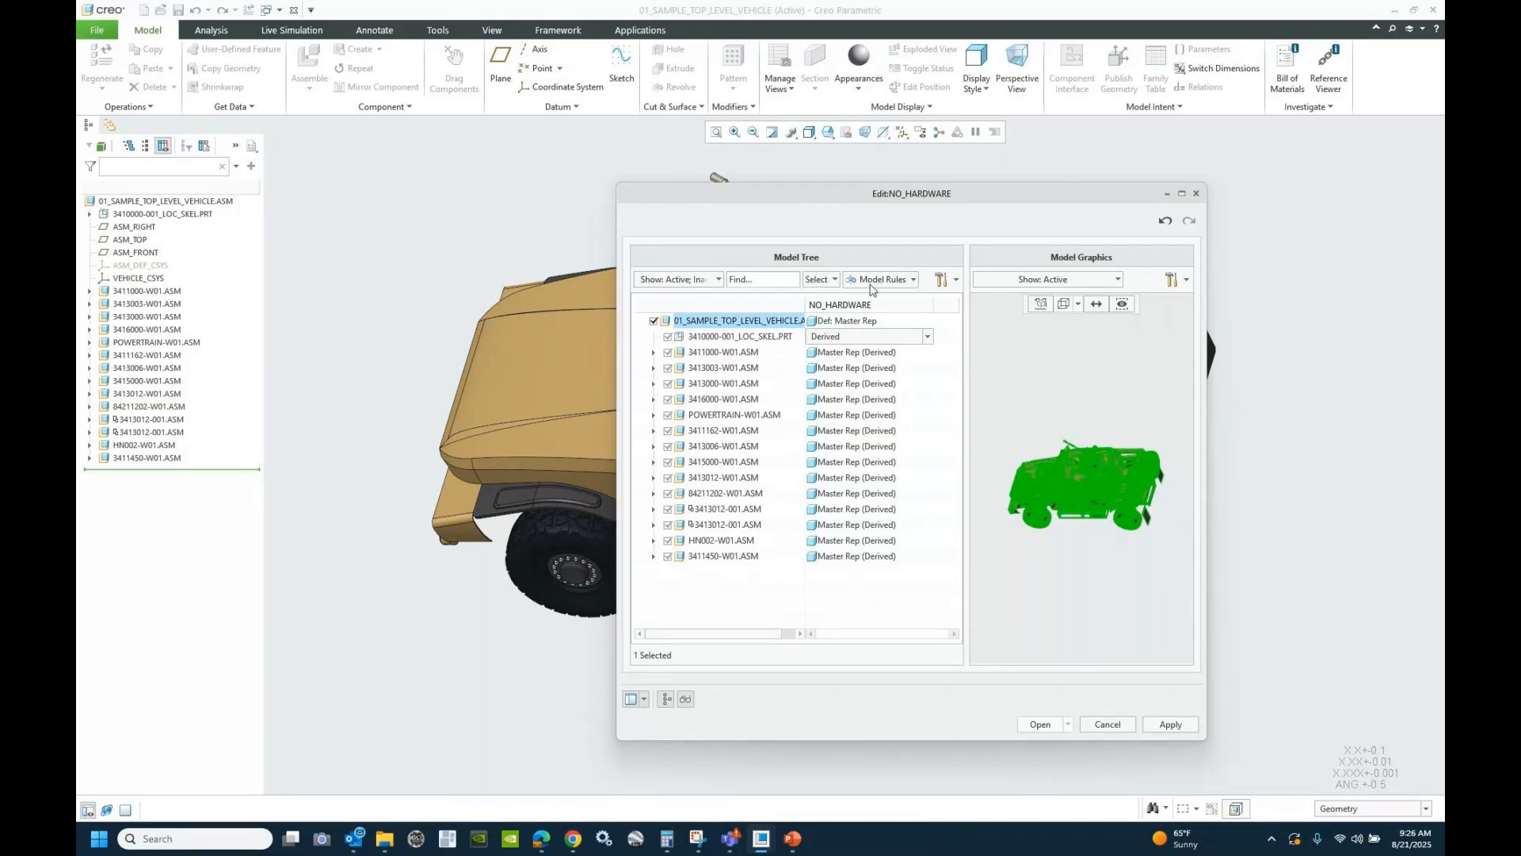
- Add an Exclude rule action to the NO_HARDWARE representation's model rules
left_click(908, 281)
left_click(888, 311)
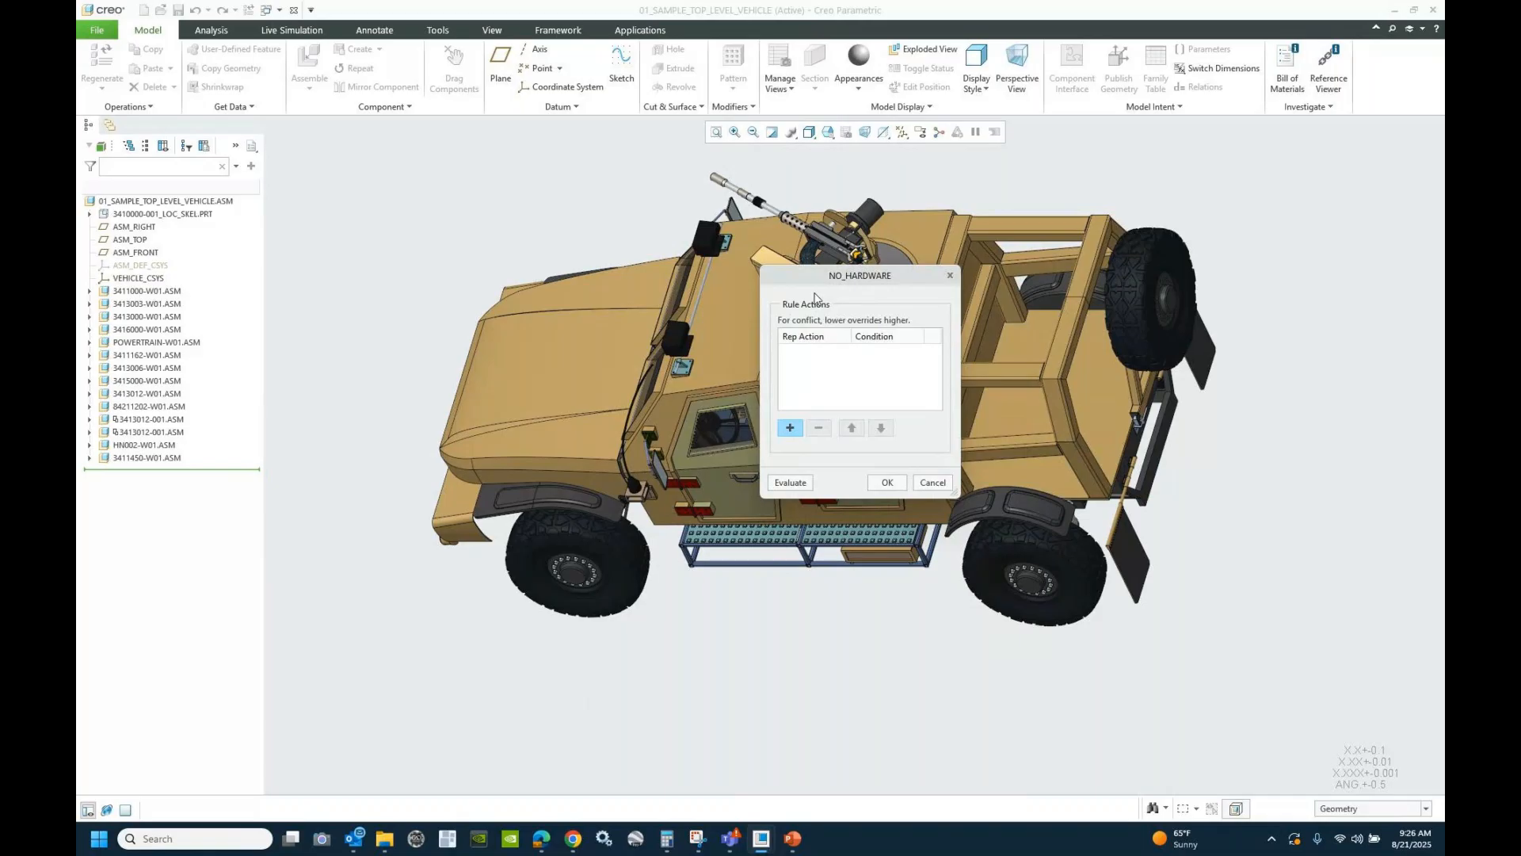
left_click(790, 428)
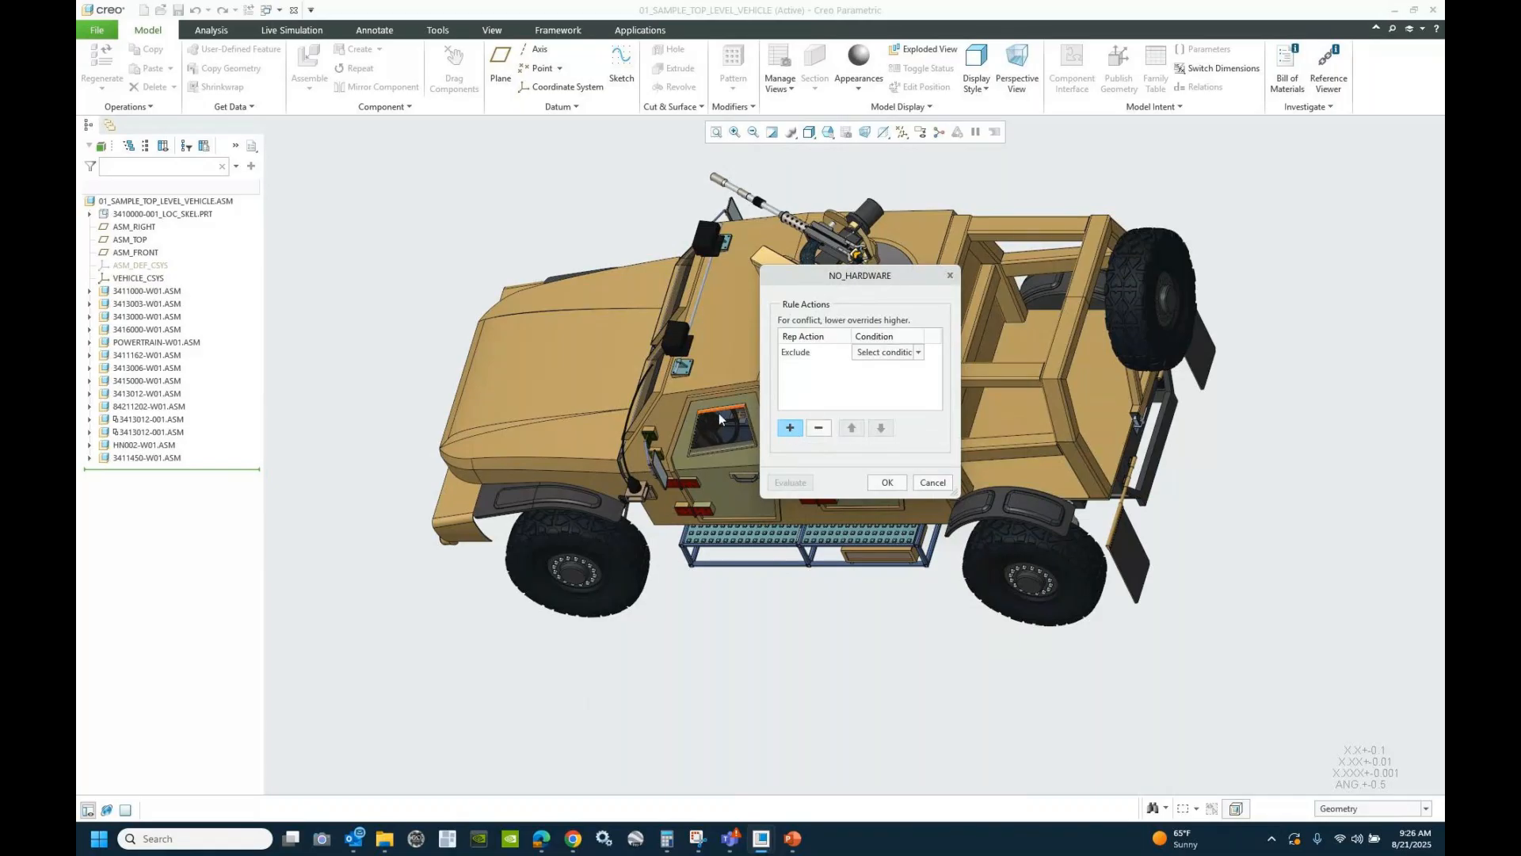
left_click(838, 358)
left_click(846, 357)
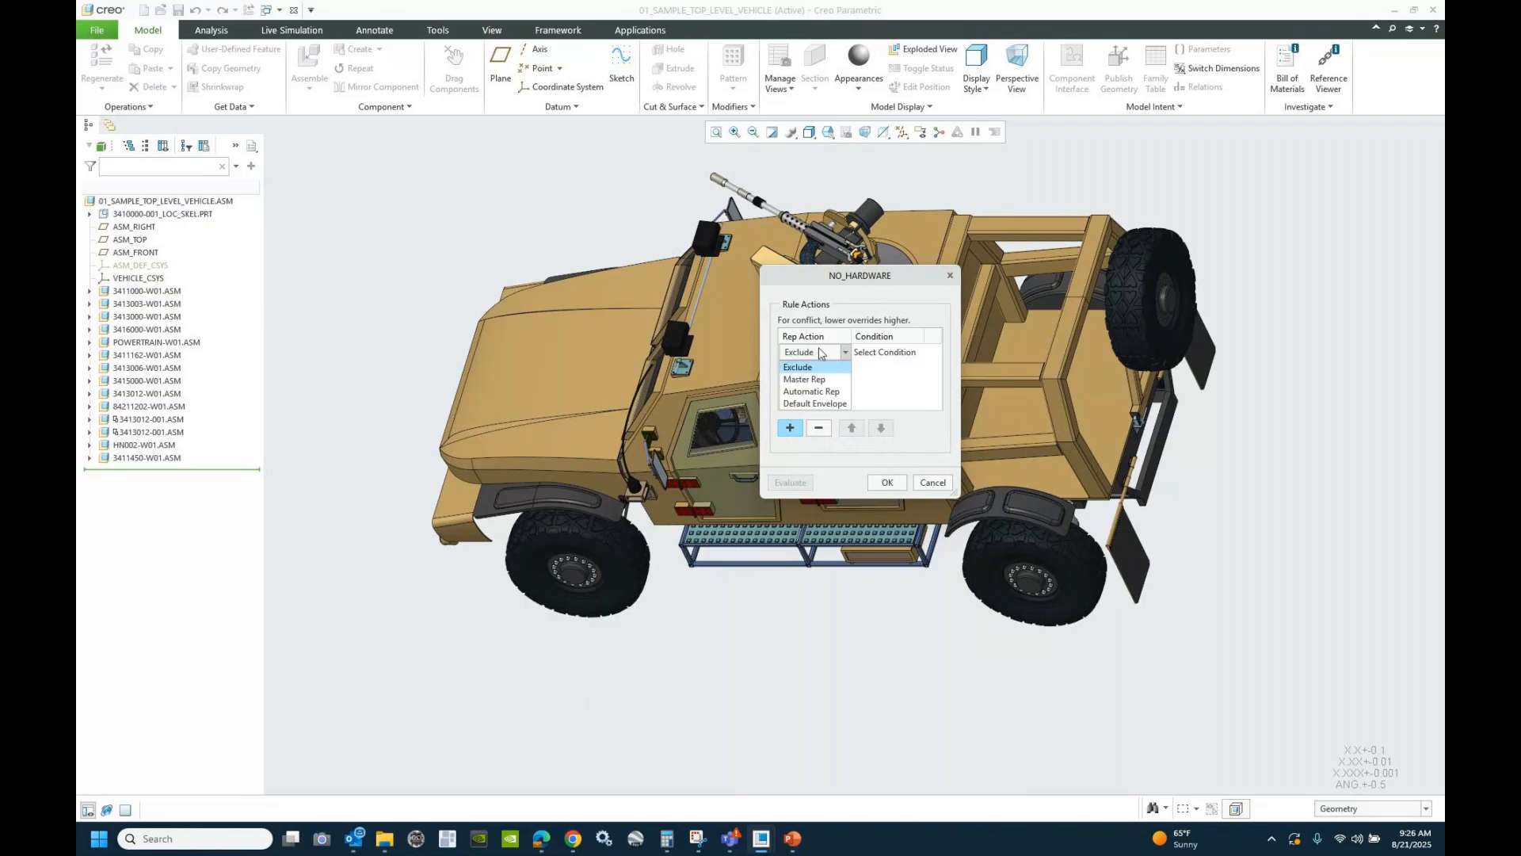
left_click(820, 354)
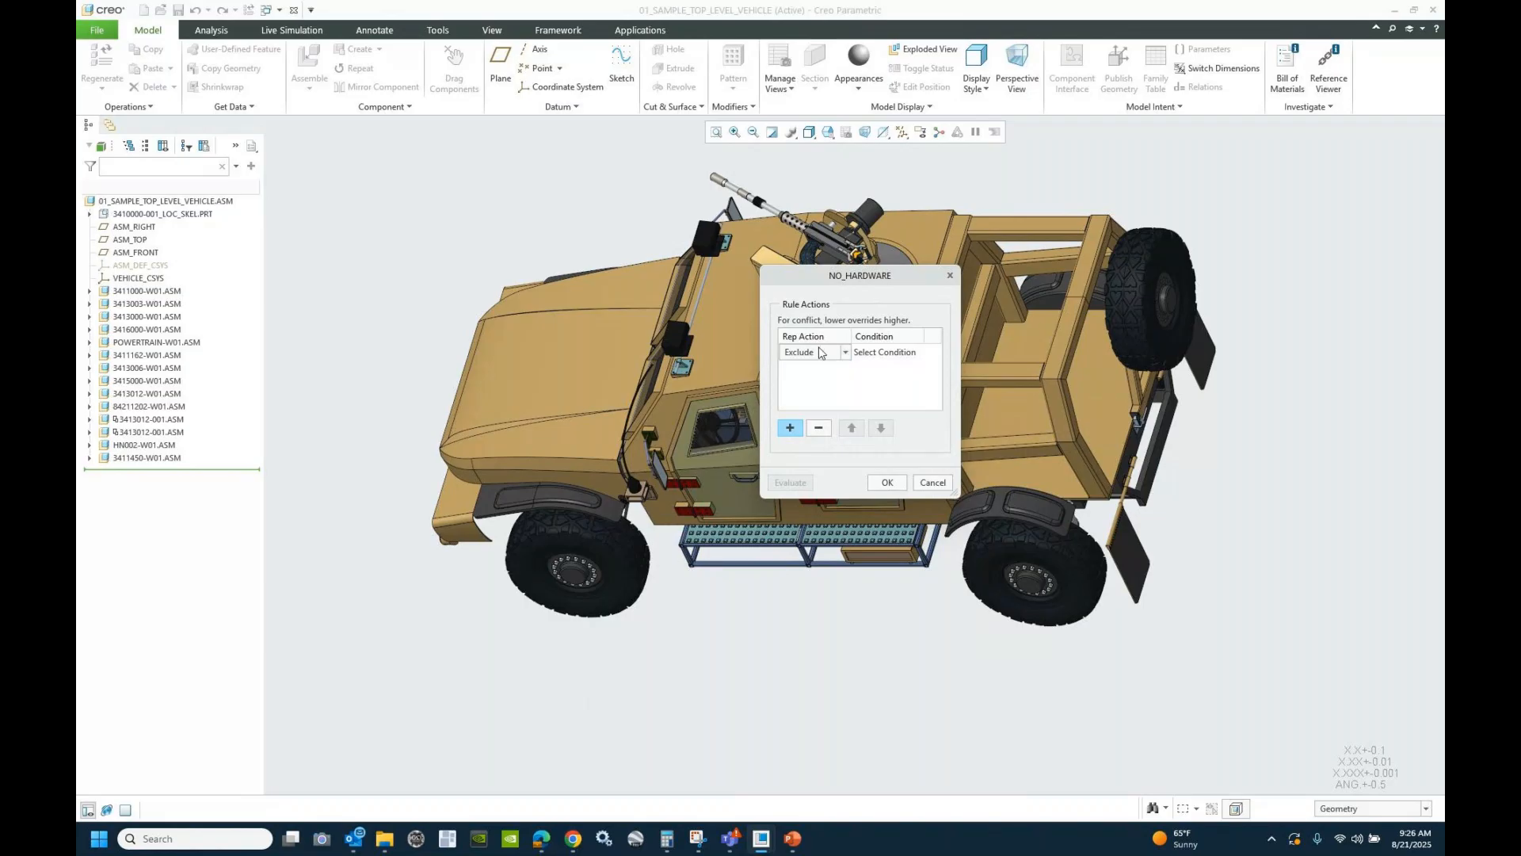
- Create a new condition named hardware for the Exclude rule action
left_click(899, 353)
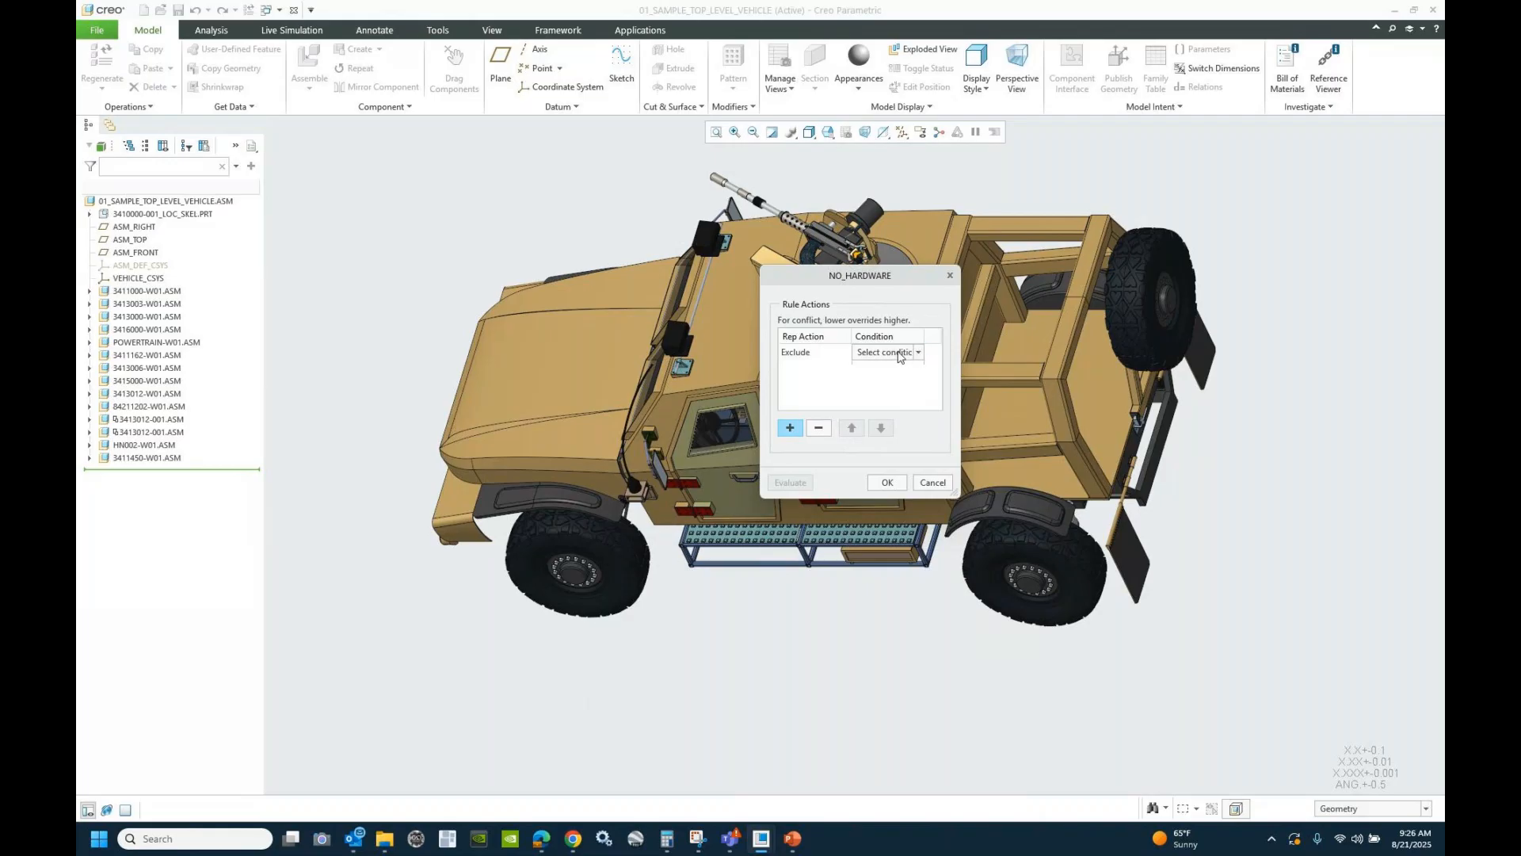
left_click(919, 351)
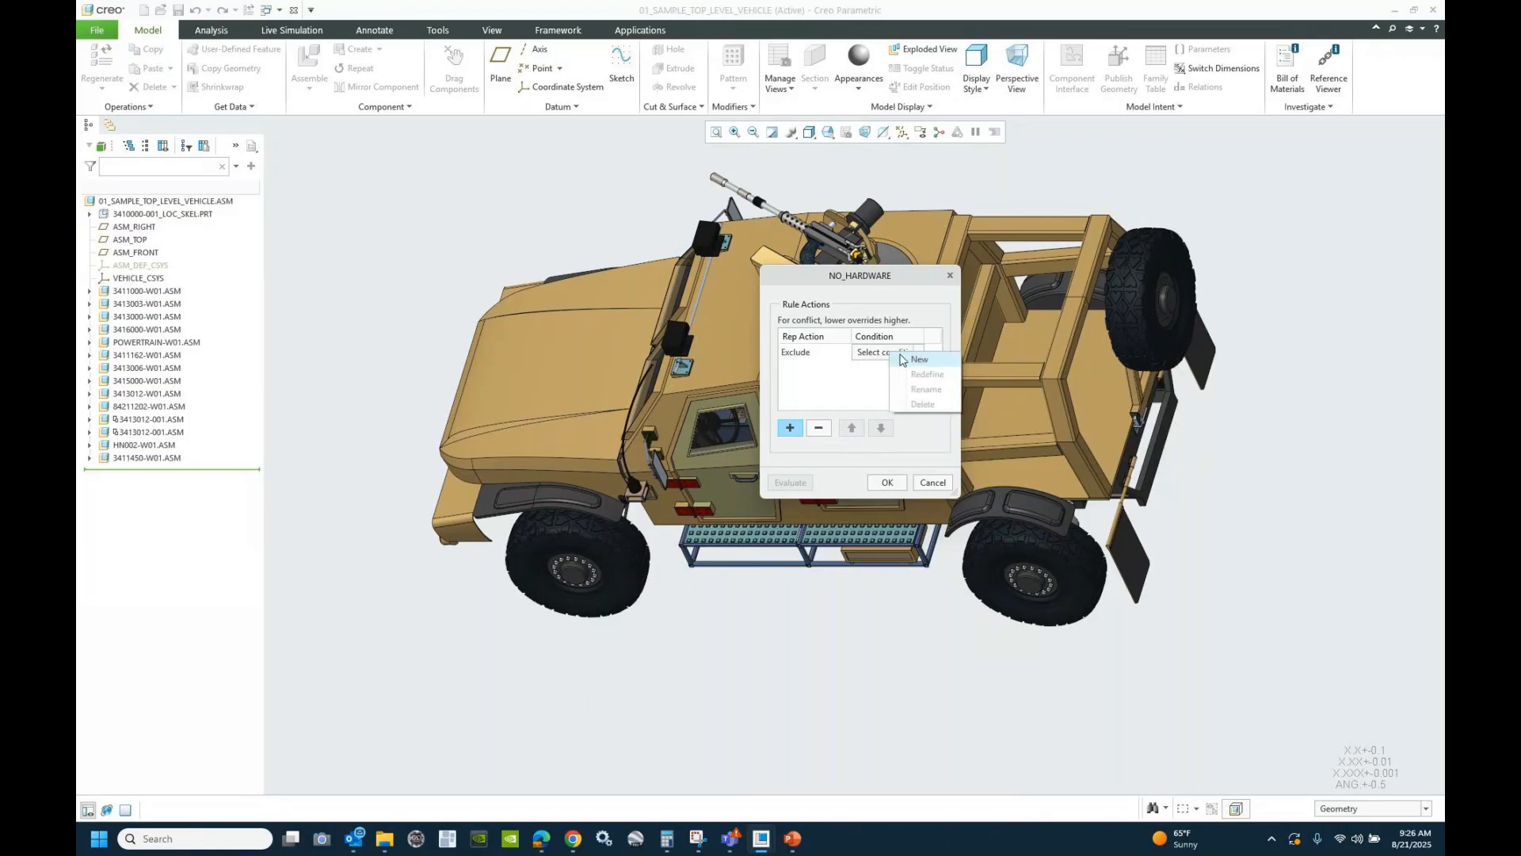
left_click(919, 359)
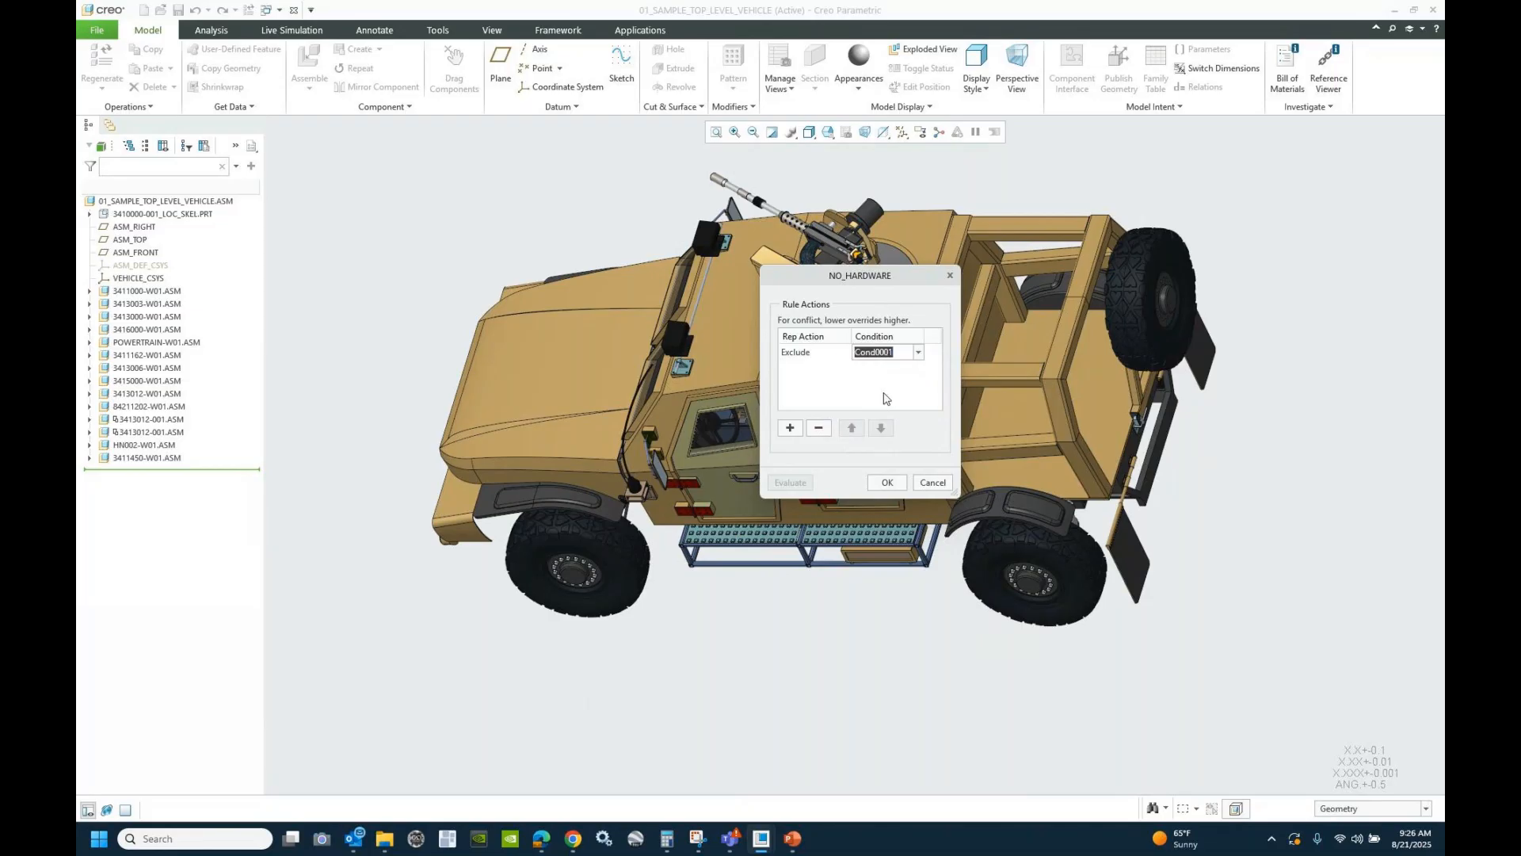
type("hardware")
key("Return")
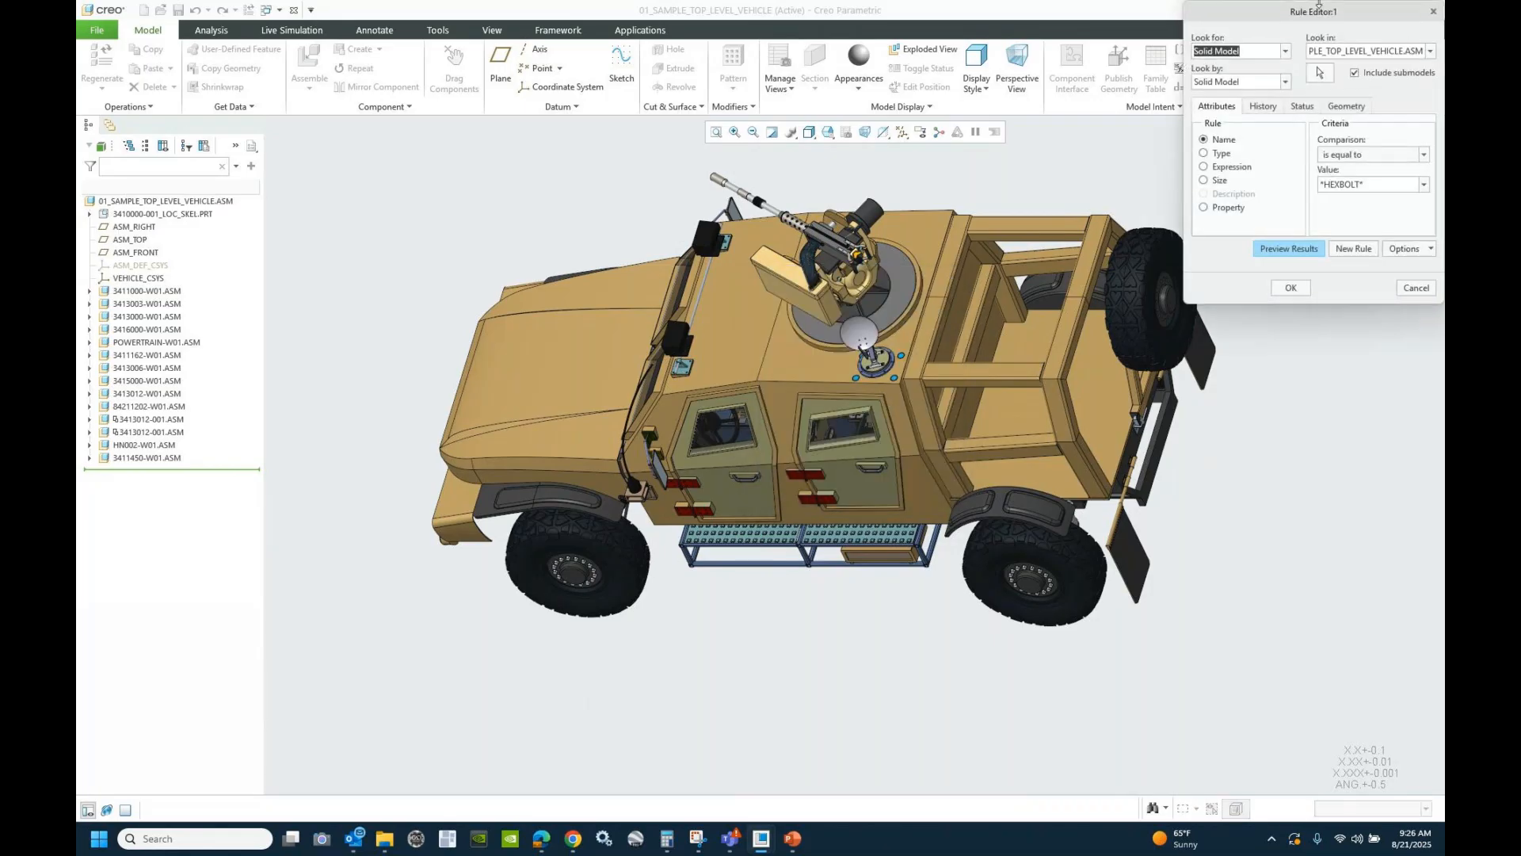
- Define the hardware condition as solid models whose name is equal to *HEXBOLT*, preview the matches and accept the rule
left_click_drag(1320, 15, 885, 209)
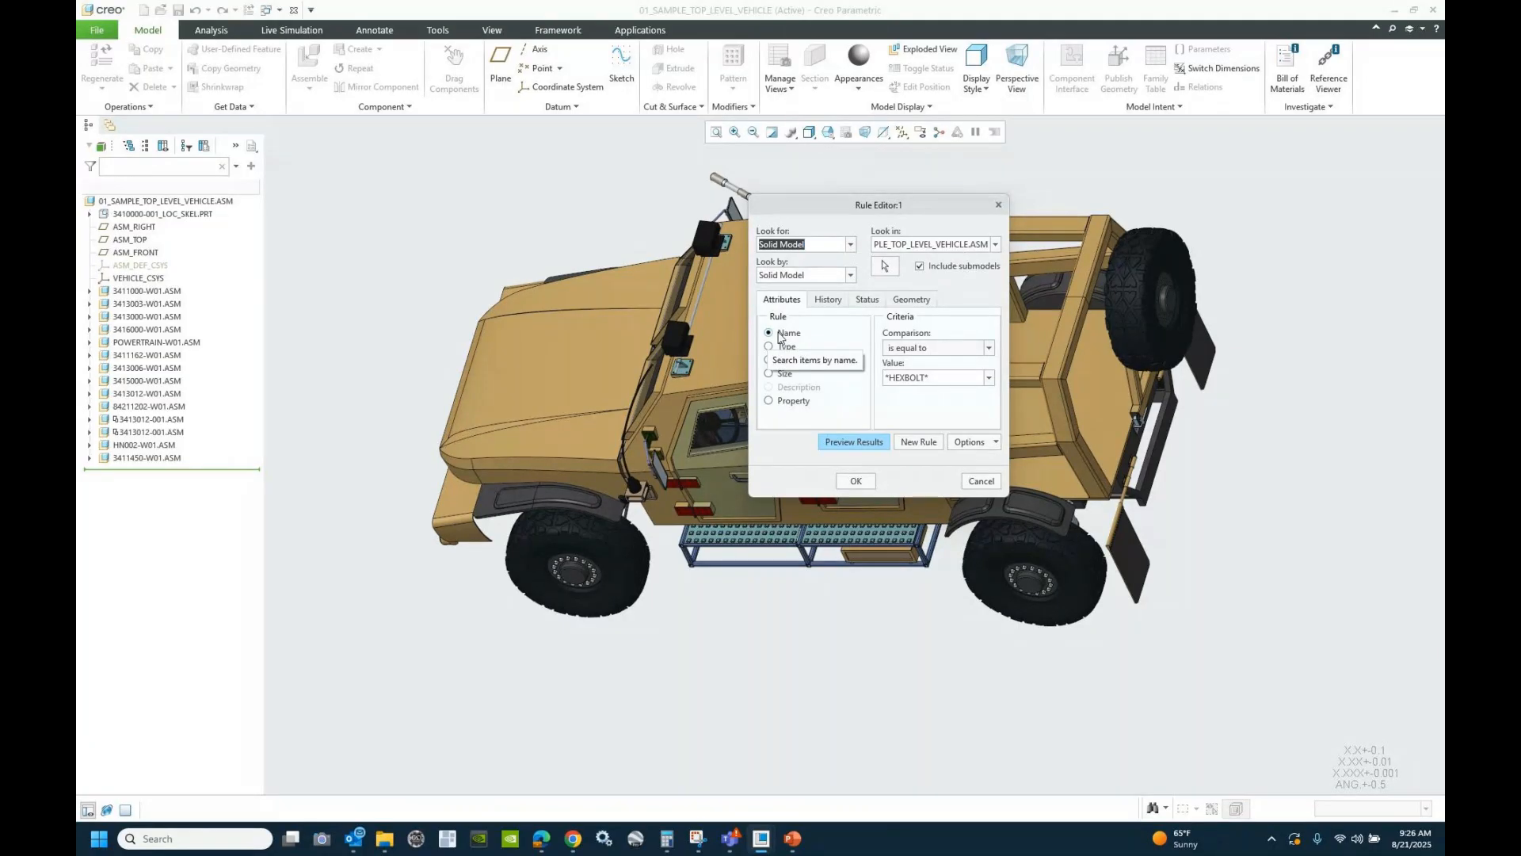
double_click(907, 378)
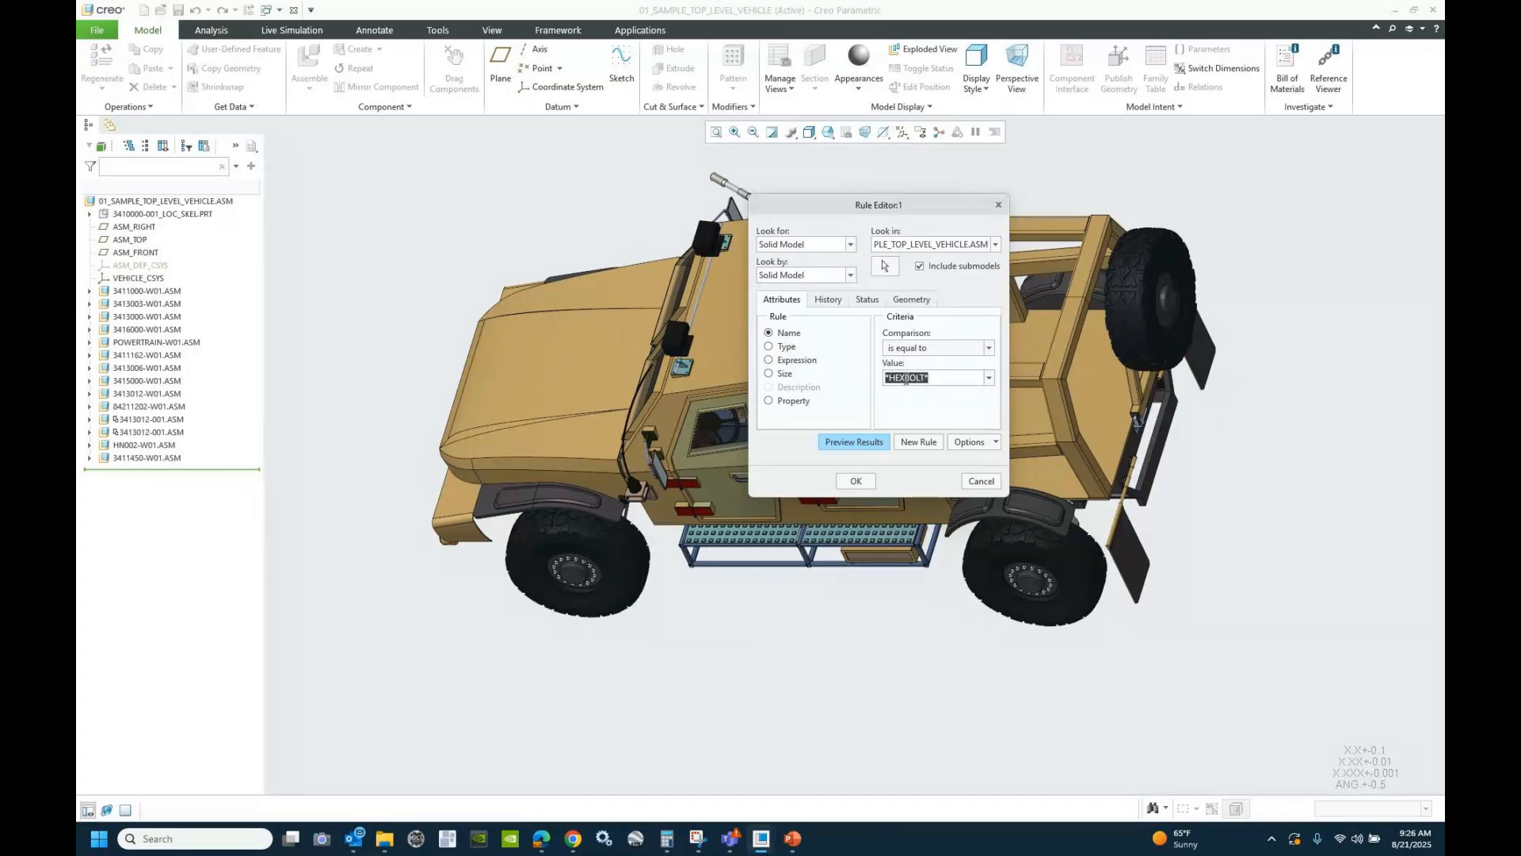
left_click(937, 378)
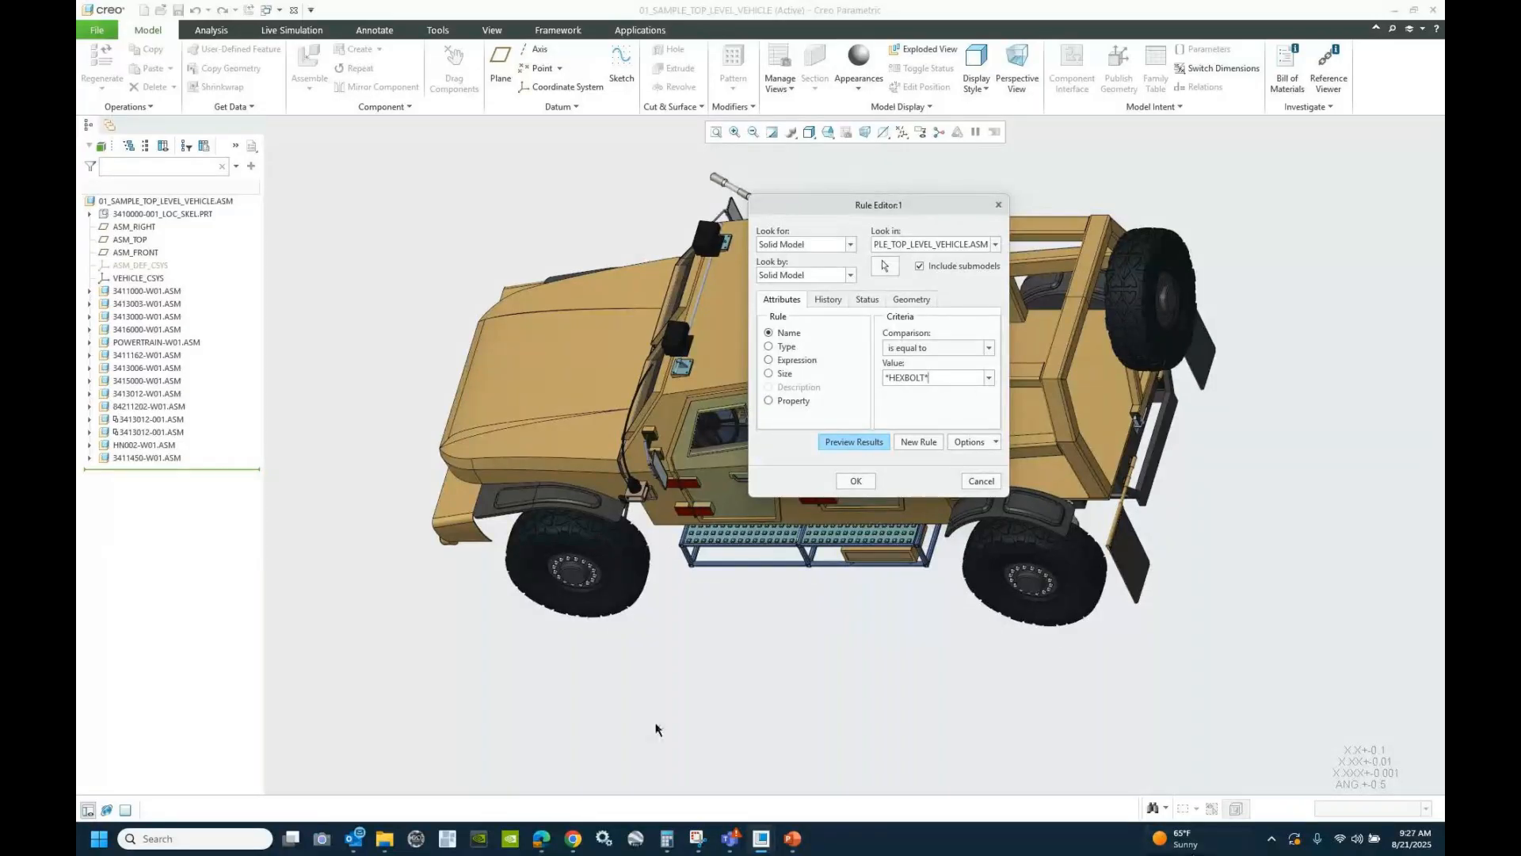
left_click(853, 442)
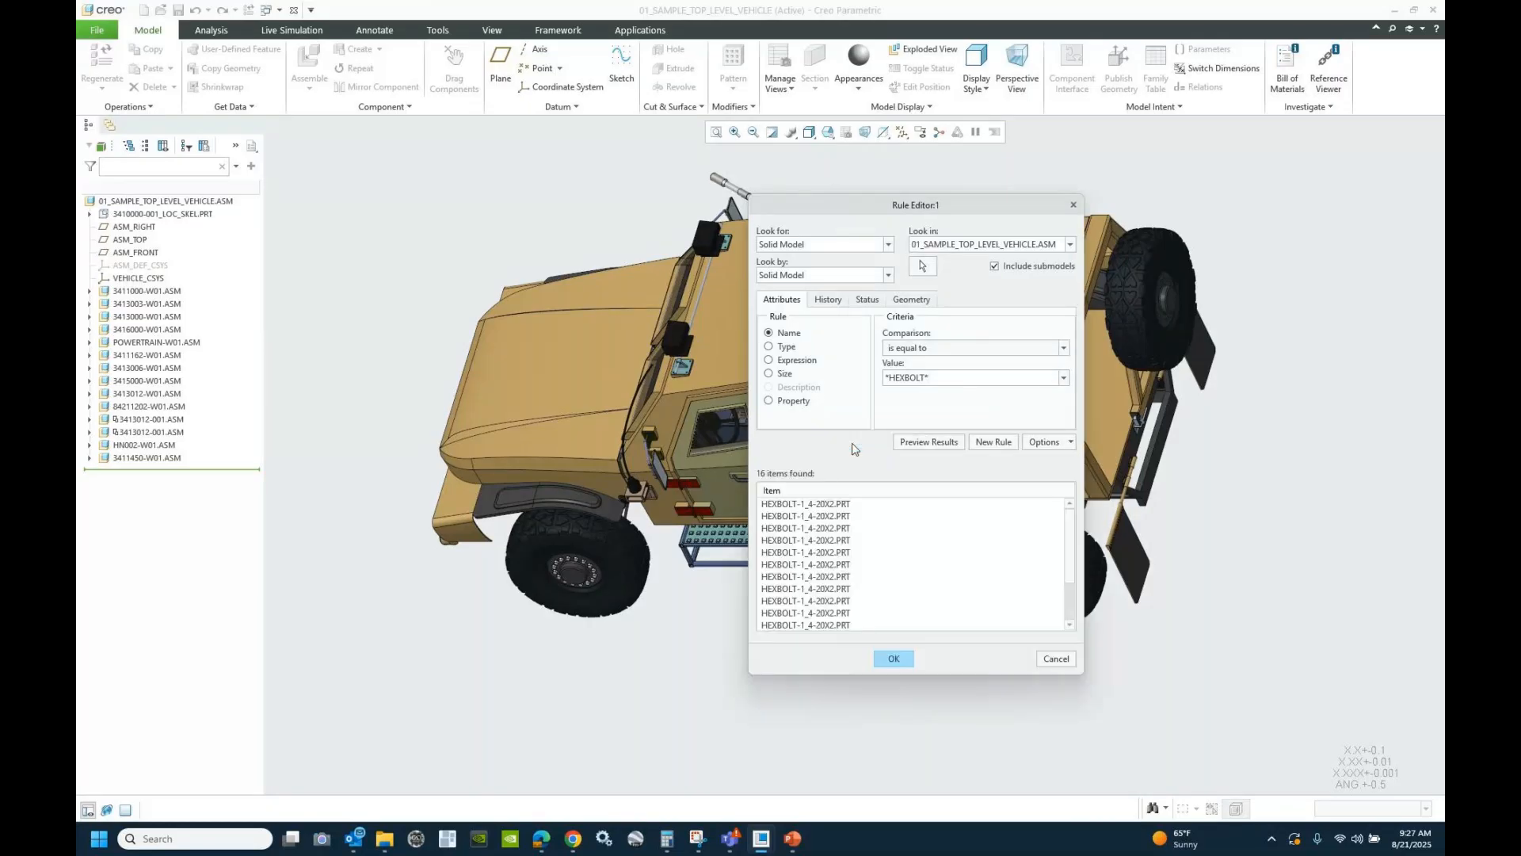
left_click(892, 658)
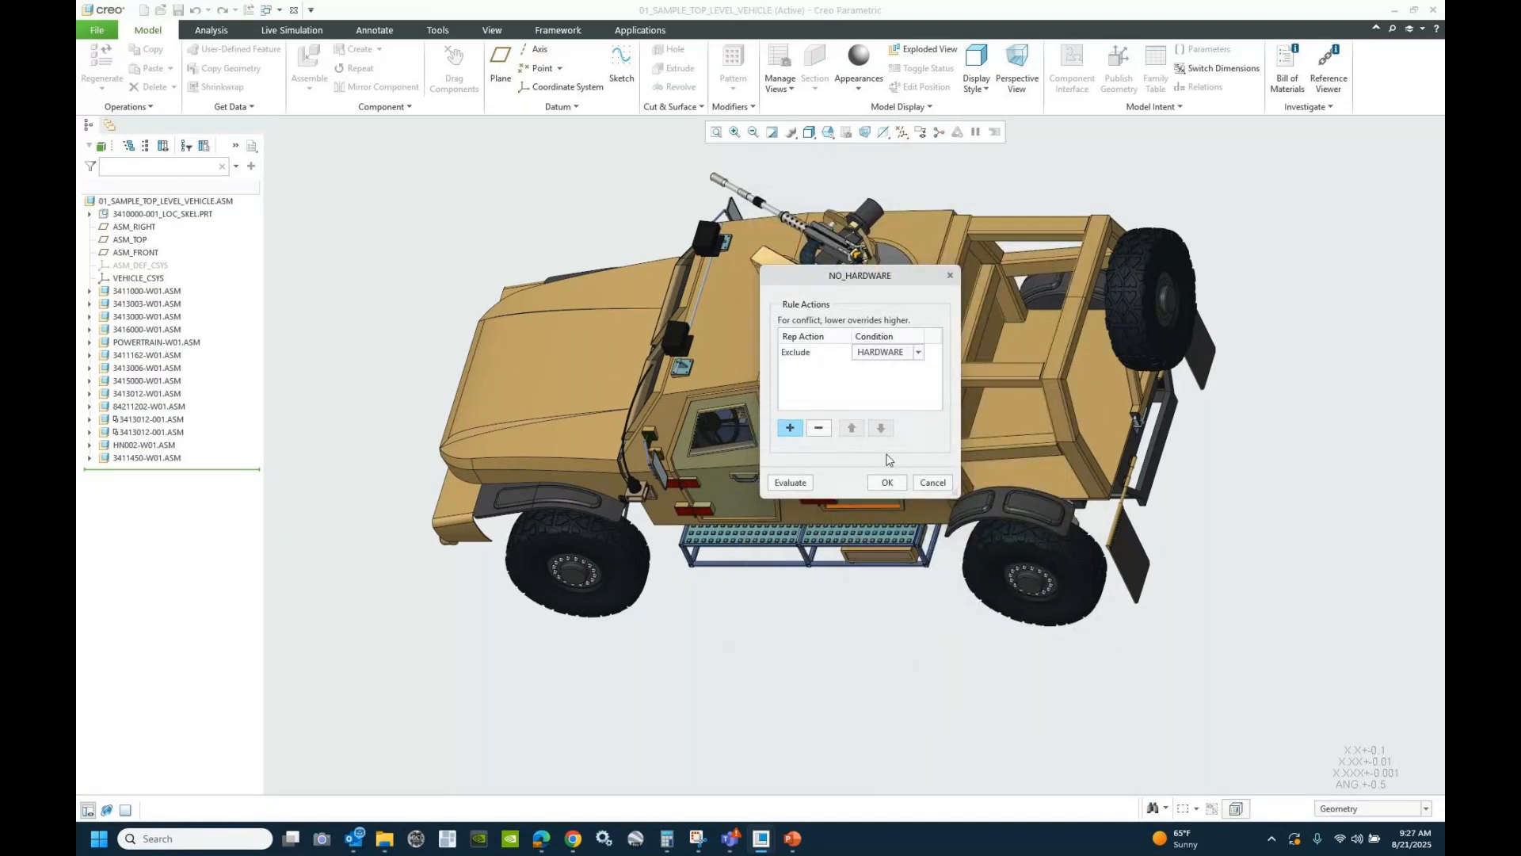
- Redefine the HARDWARE condition to review its hexbolt name rule in the query builder, and keep it as is
left_click(890, 357)
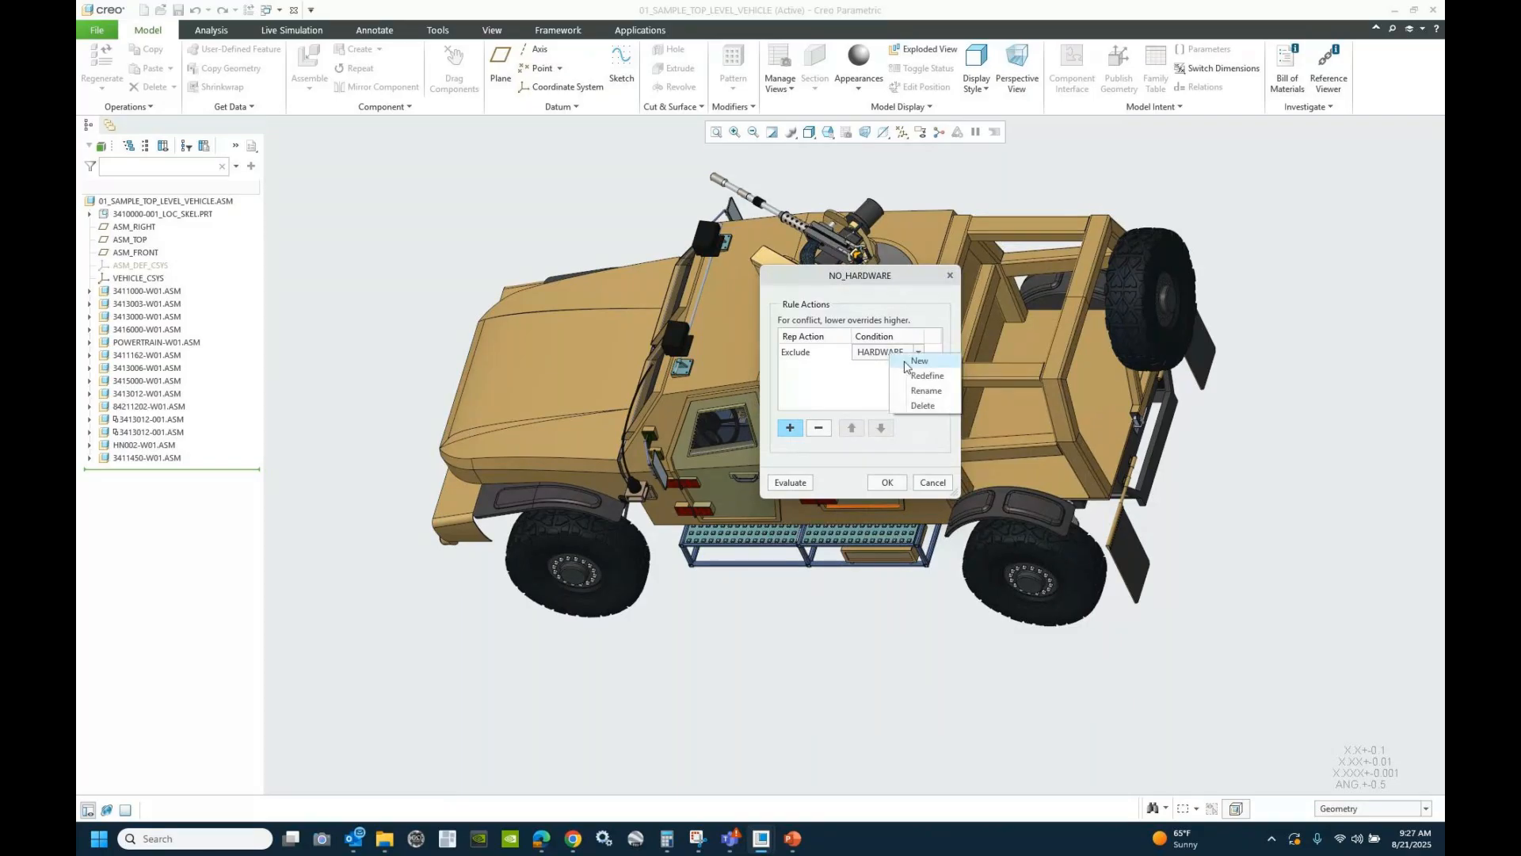
left_click(926, 383)
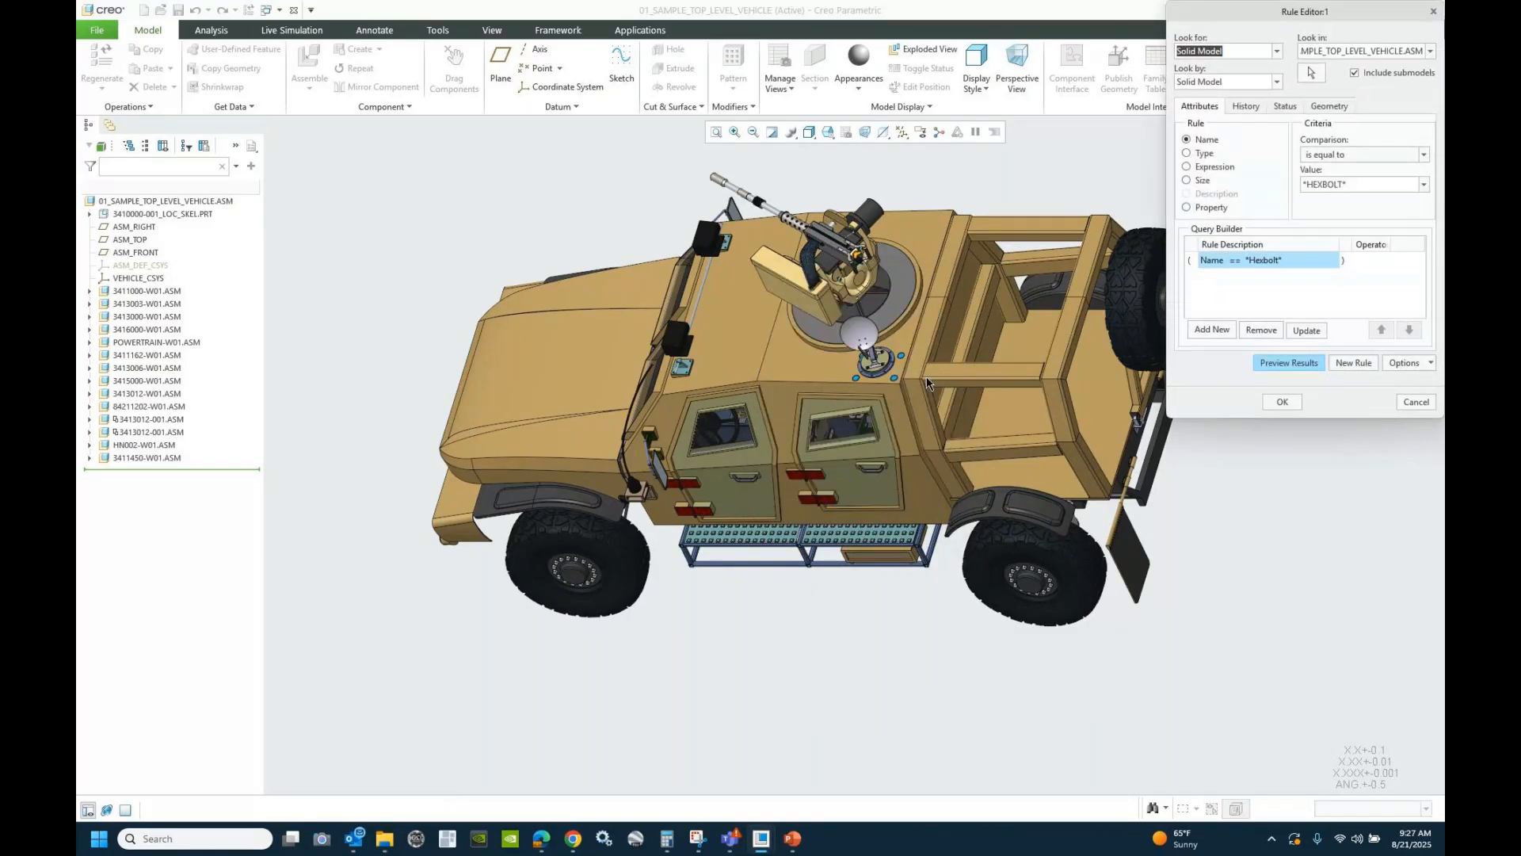
left_click_drag(1327, 20, 864, 227)
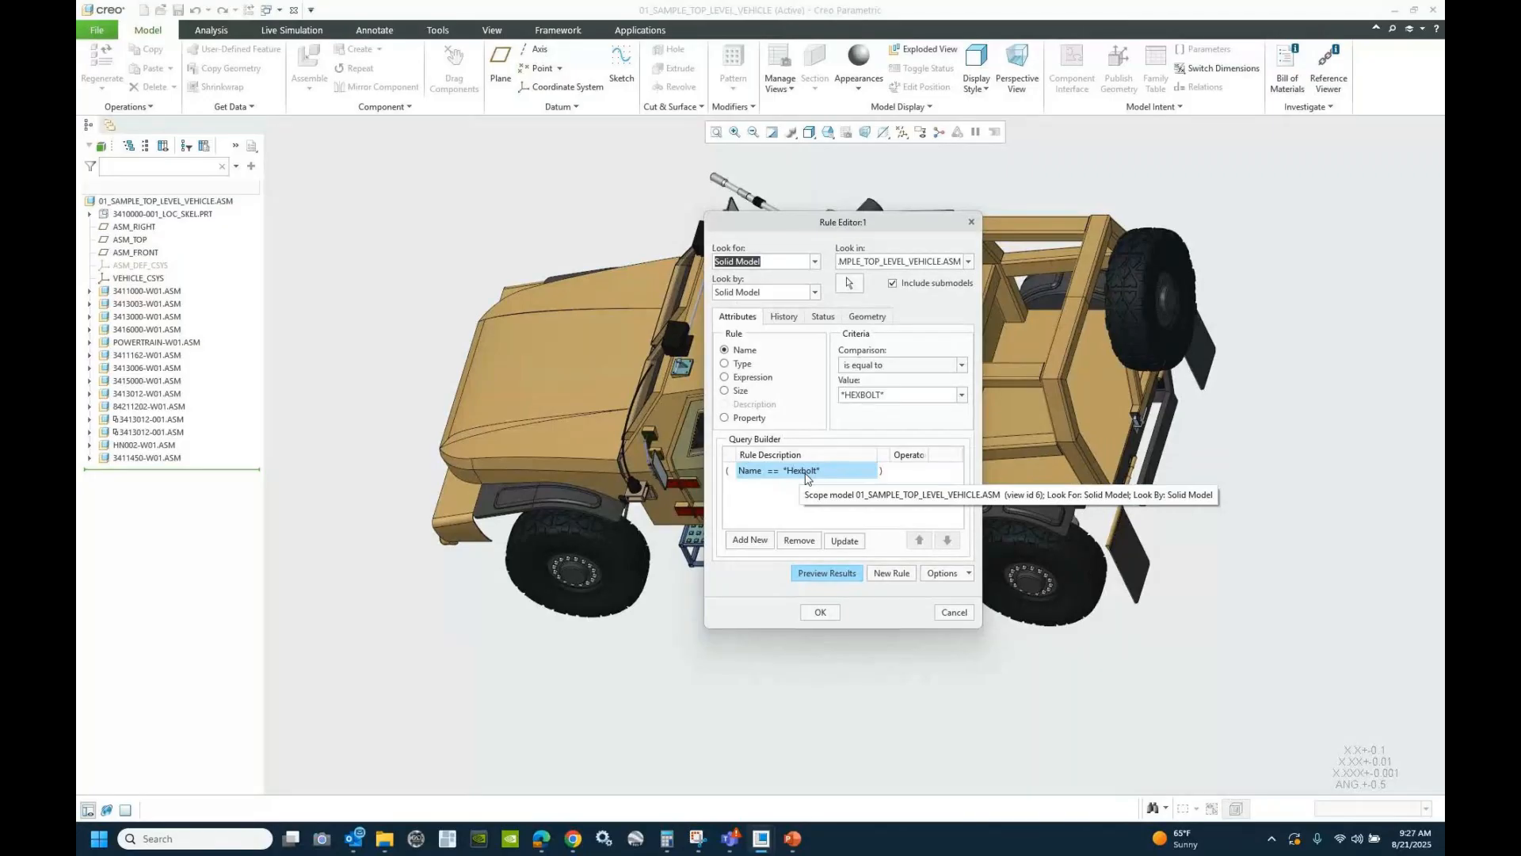
left_click(824, 615)
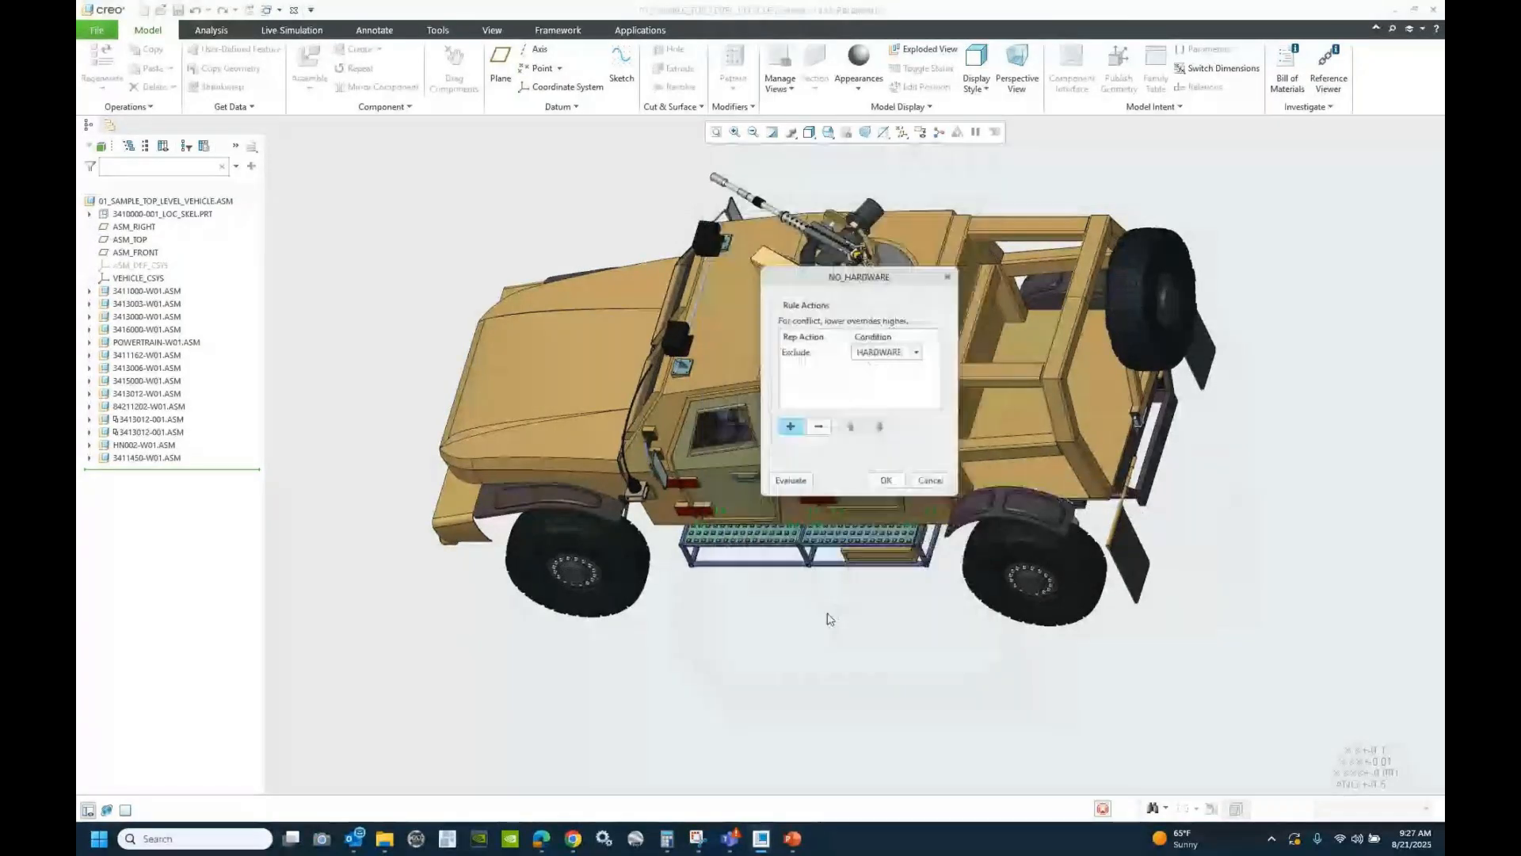
- Apply the exclude rule, open the NO_HARDWARE representation and inspect the fastener locations on the side step frame
left_click(888, 481)
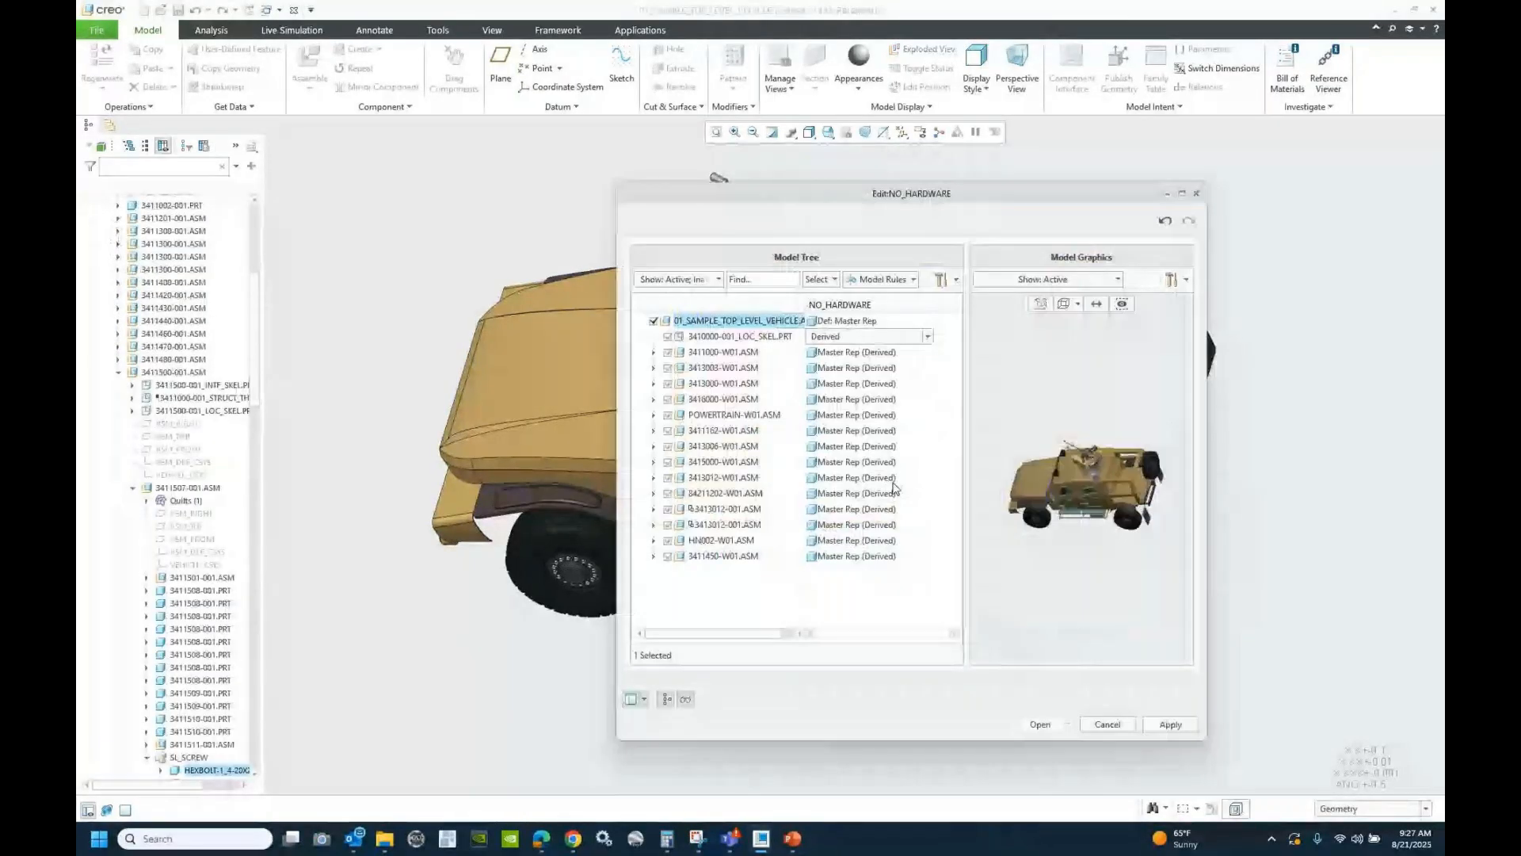
left_click(1039, 723)
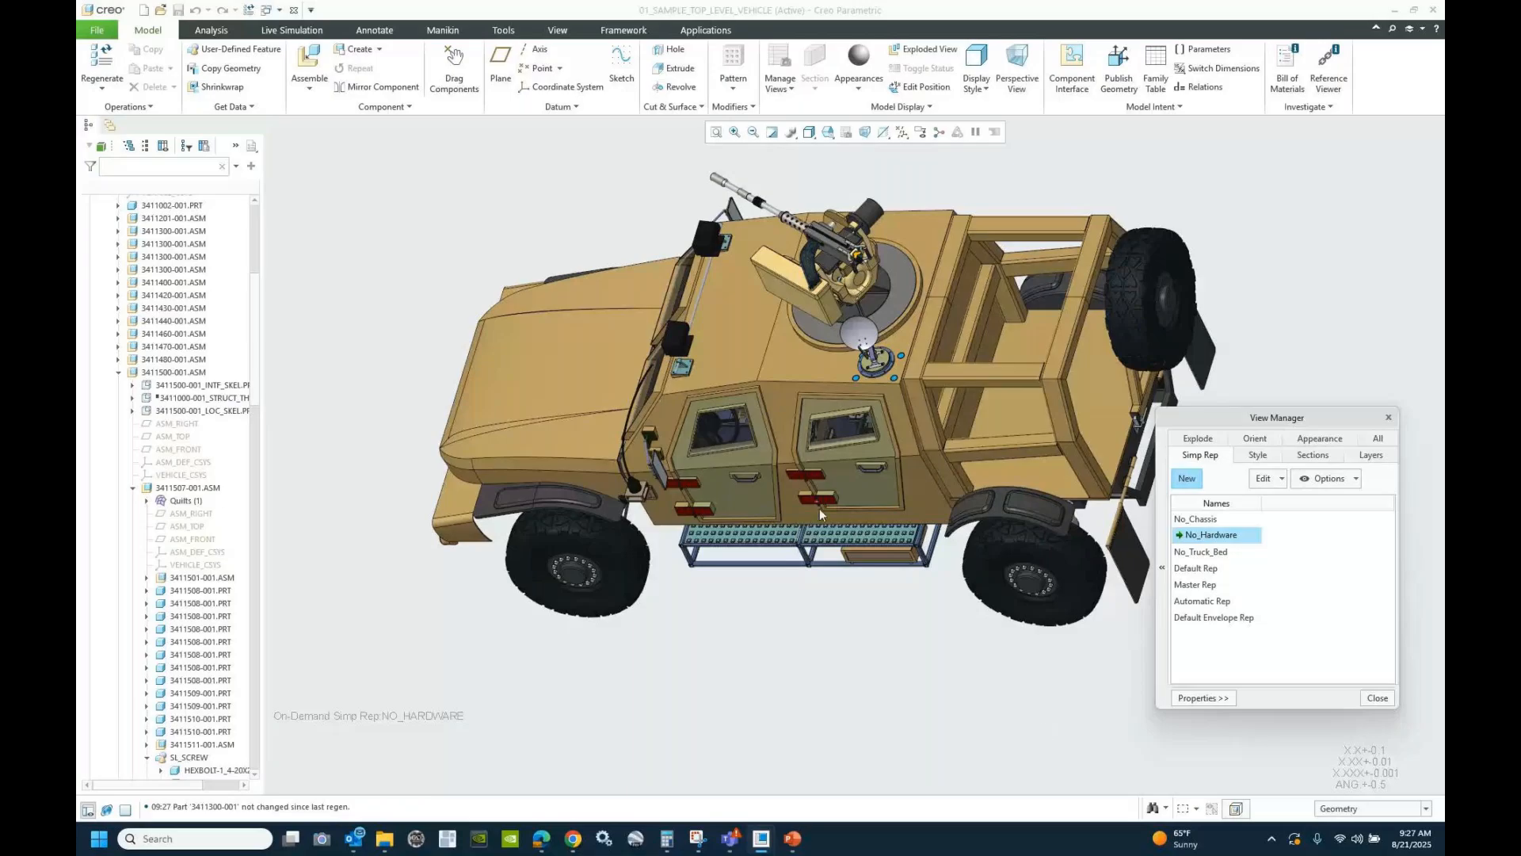
middle_click_drag(850, 491, 800, 664)
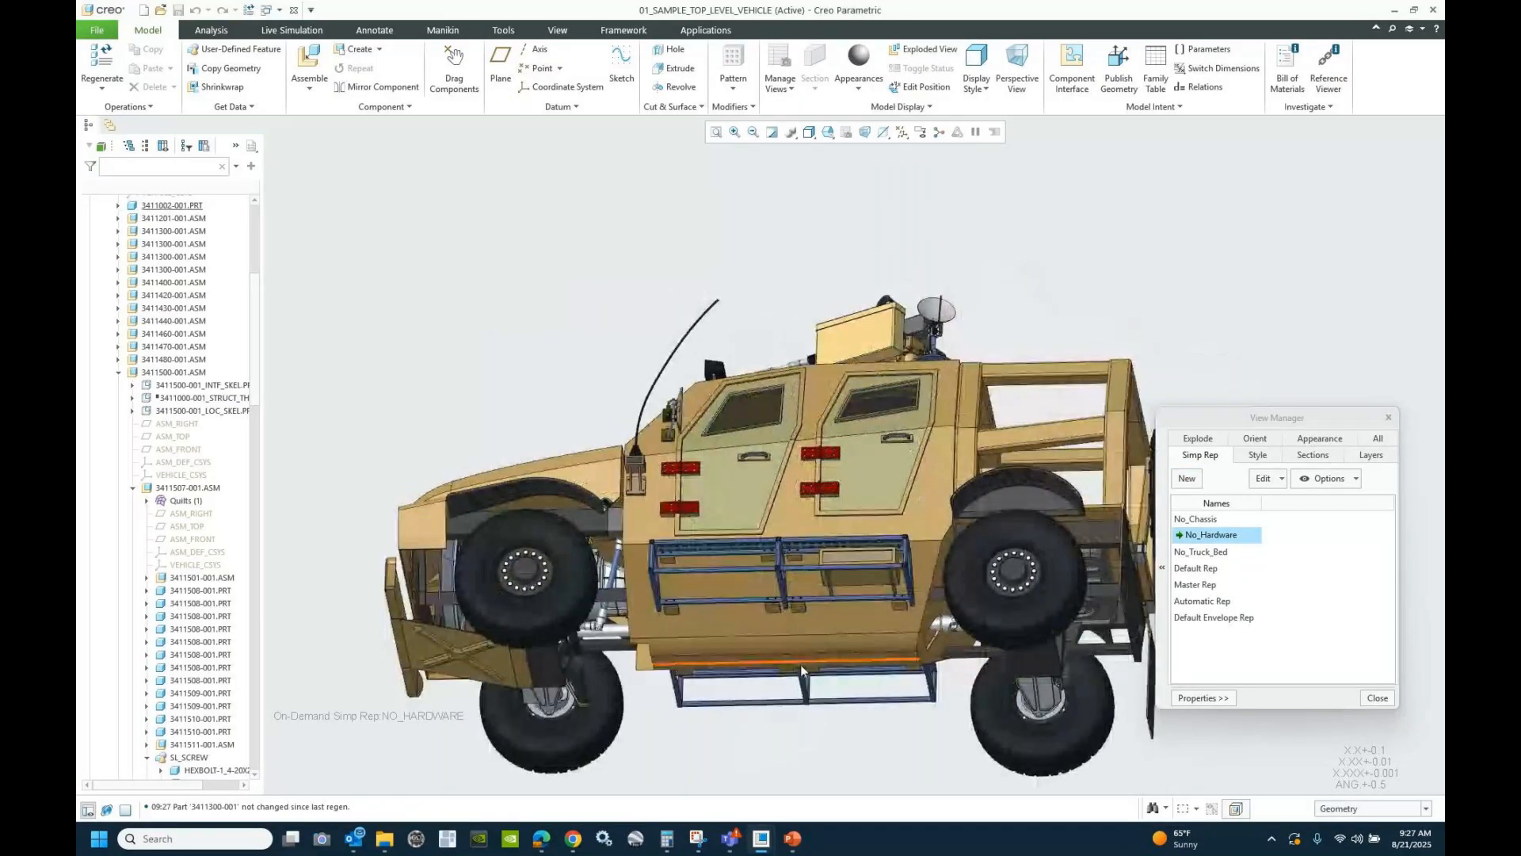
scroll(772, 592, "down", 5)
scroll(773, 592, "down", 5)
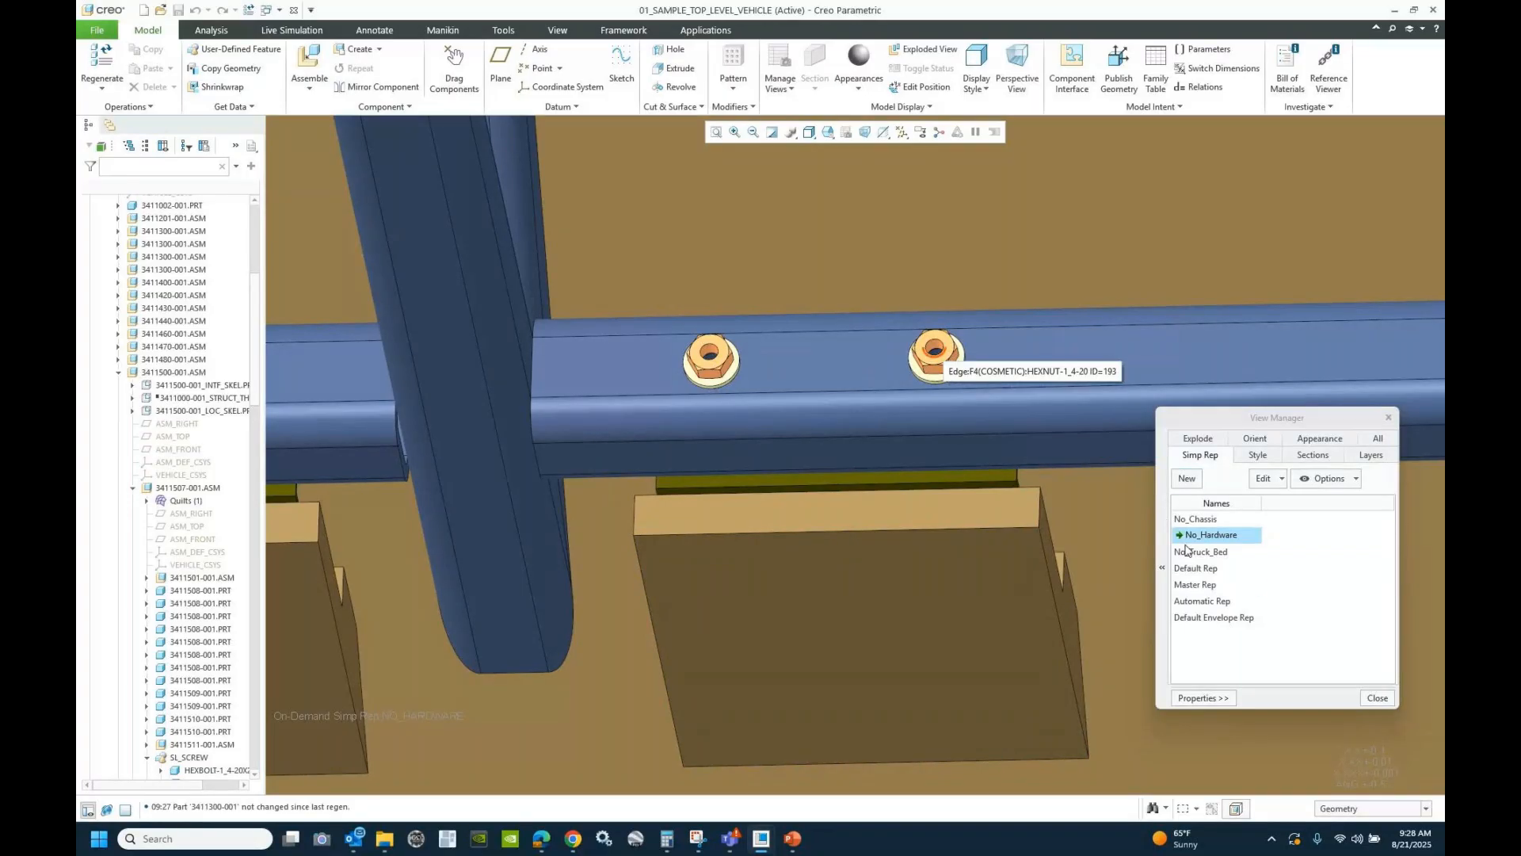
- Compare the side step fasteners in Master Rep with those in No_Hardware, leaving No_Hardware active
left_click(1198, 584)
double_click(1199, 586)
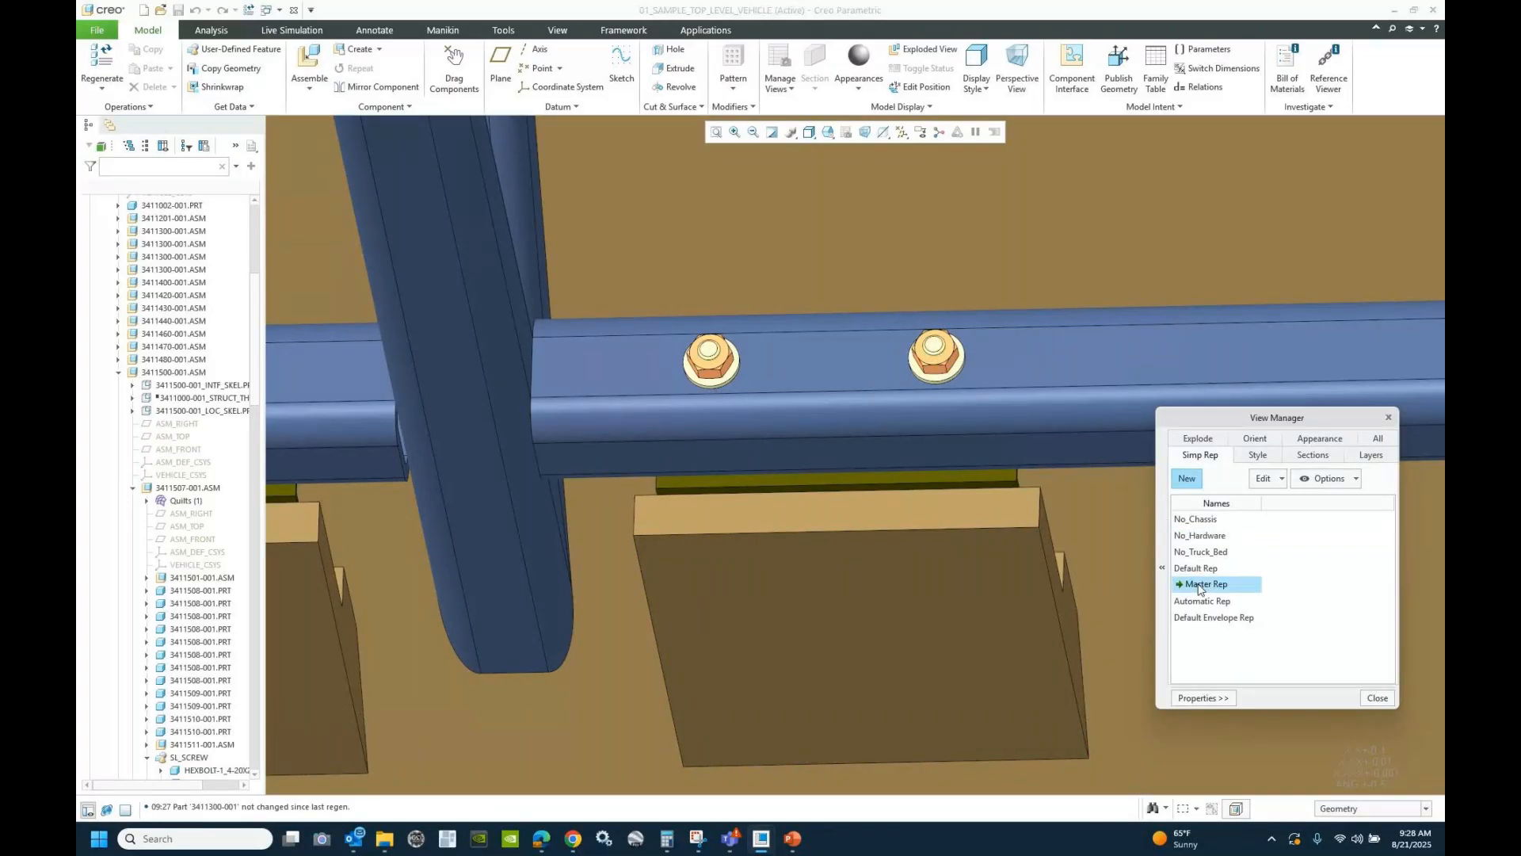
double_click(1206, 536)
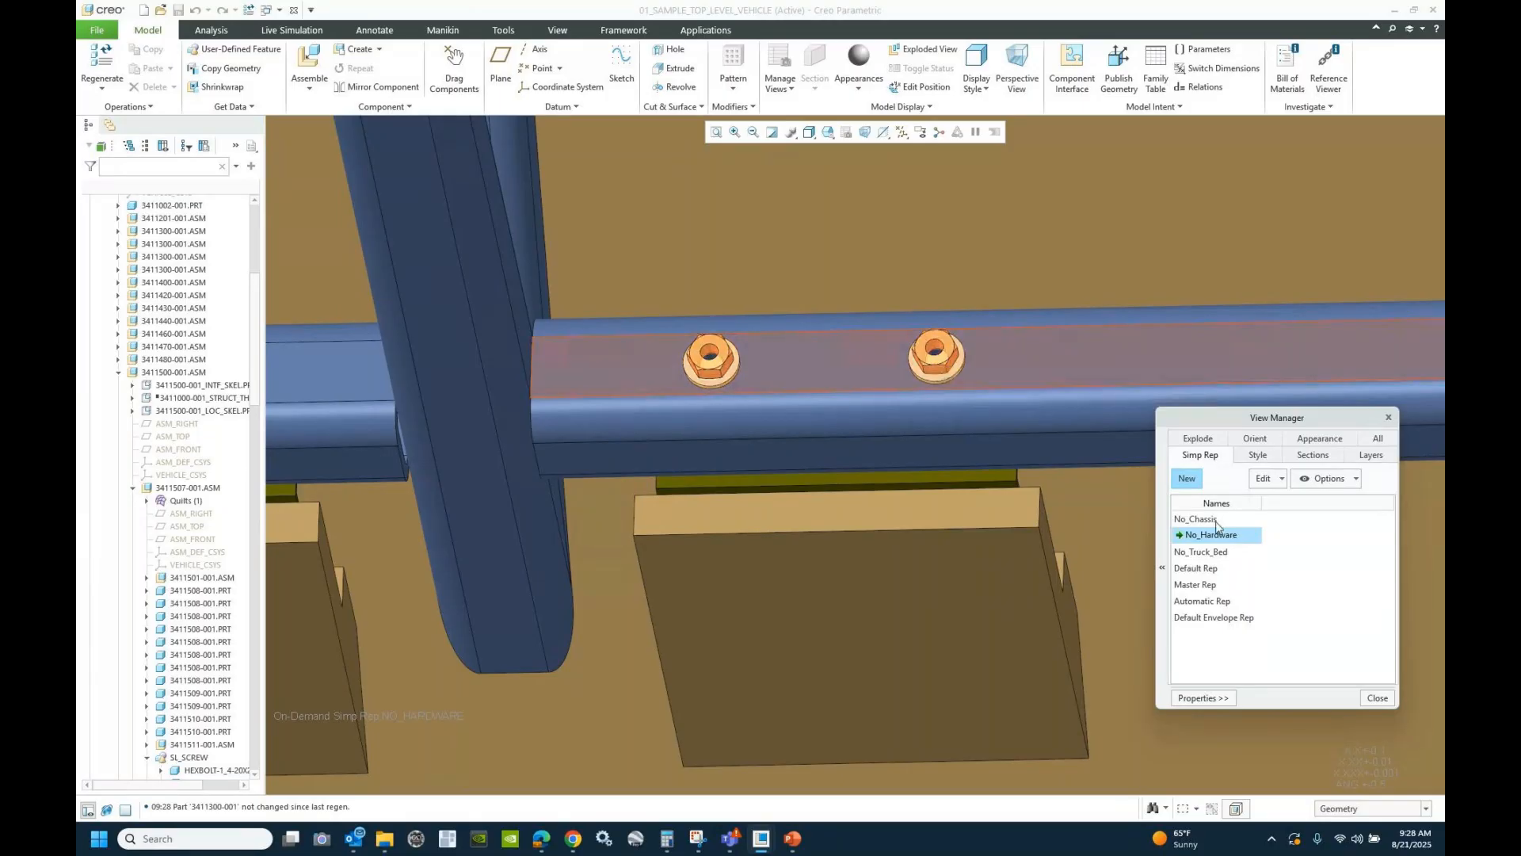
- Reopen the NO_HARDWARE definition's model rules and open the HARDWARE condition in the rule editor
left_click(1283, 478)
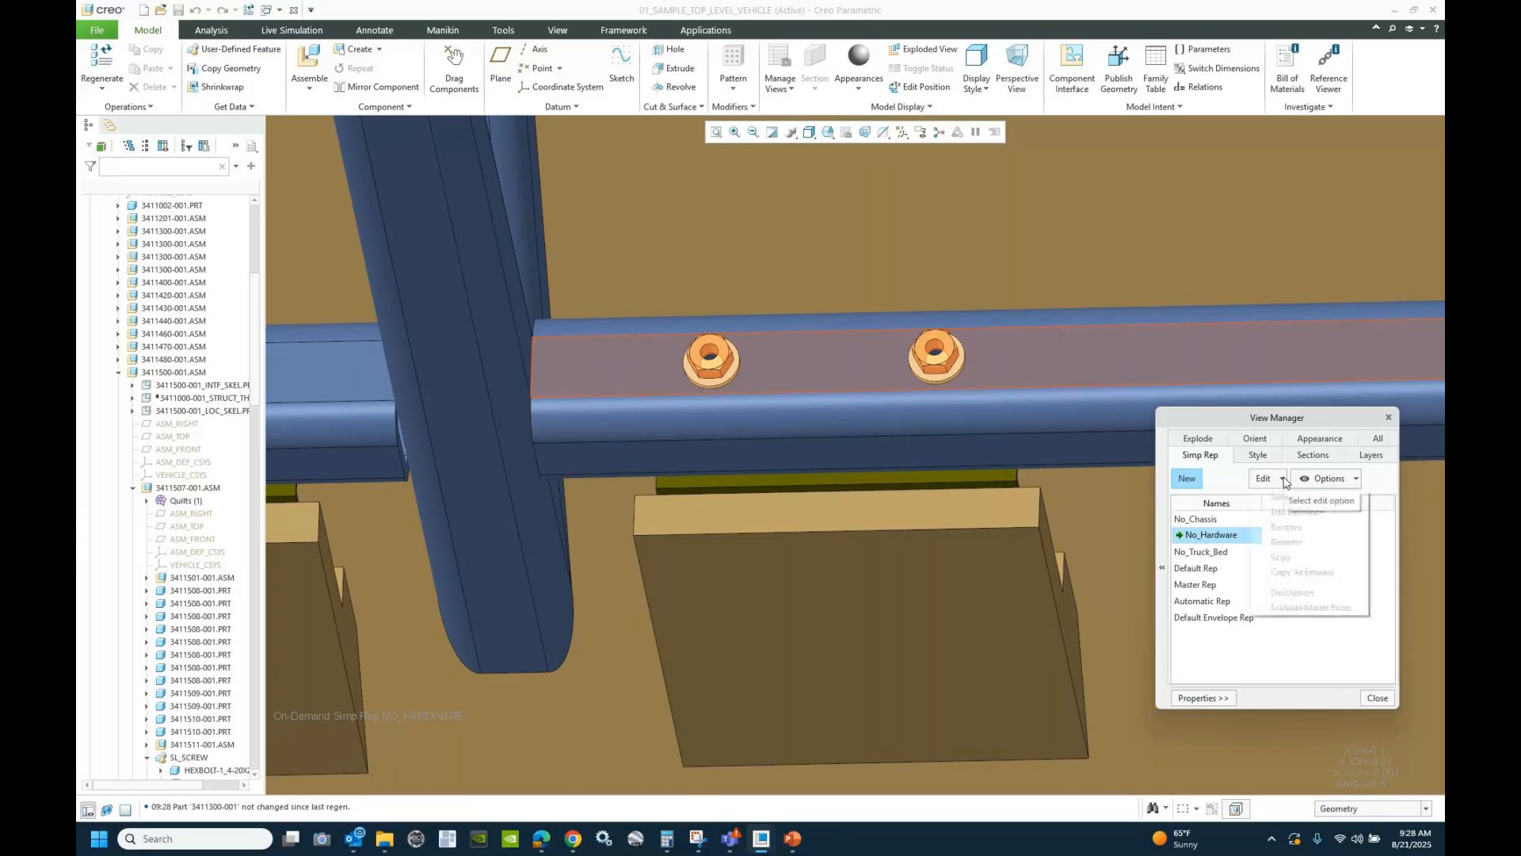
left_click(1288, 511)
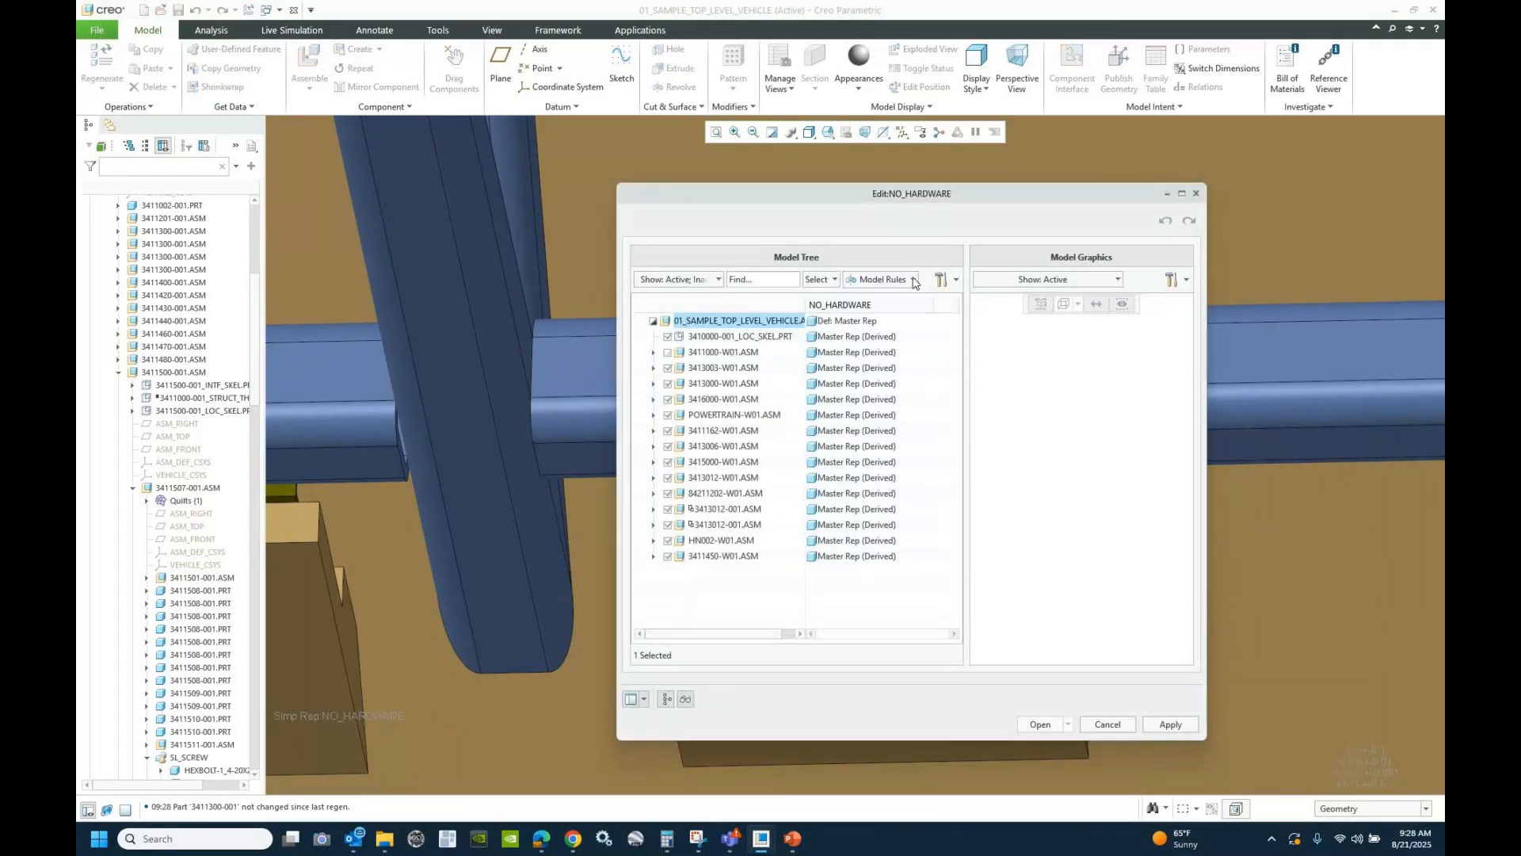
left_click(913, 281)
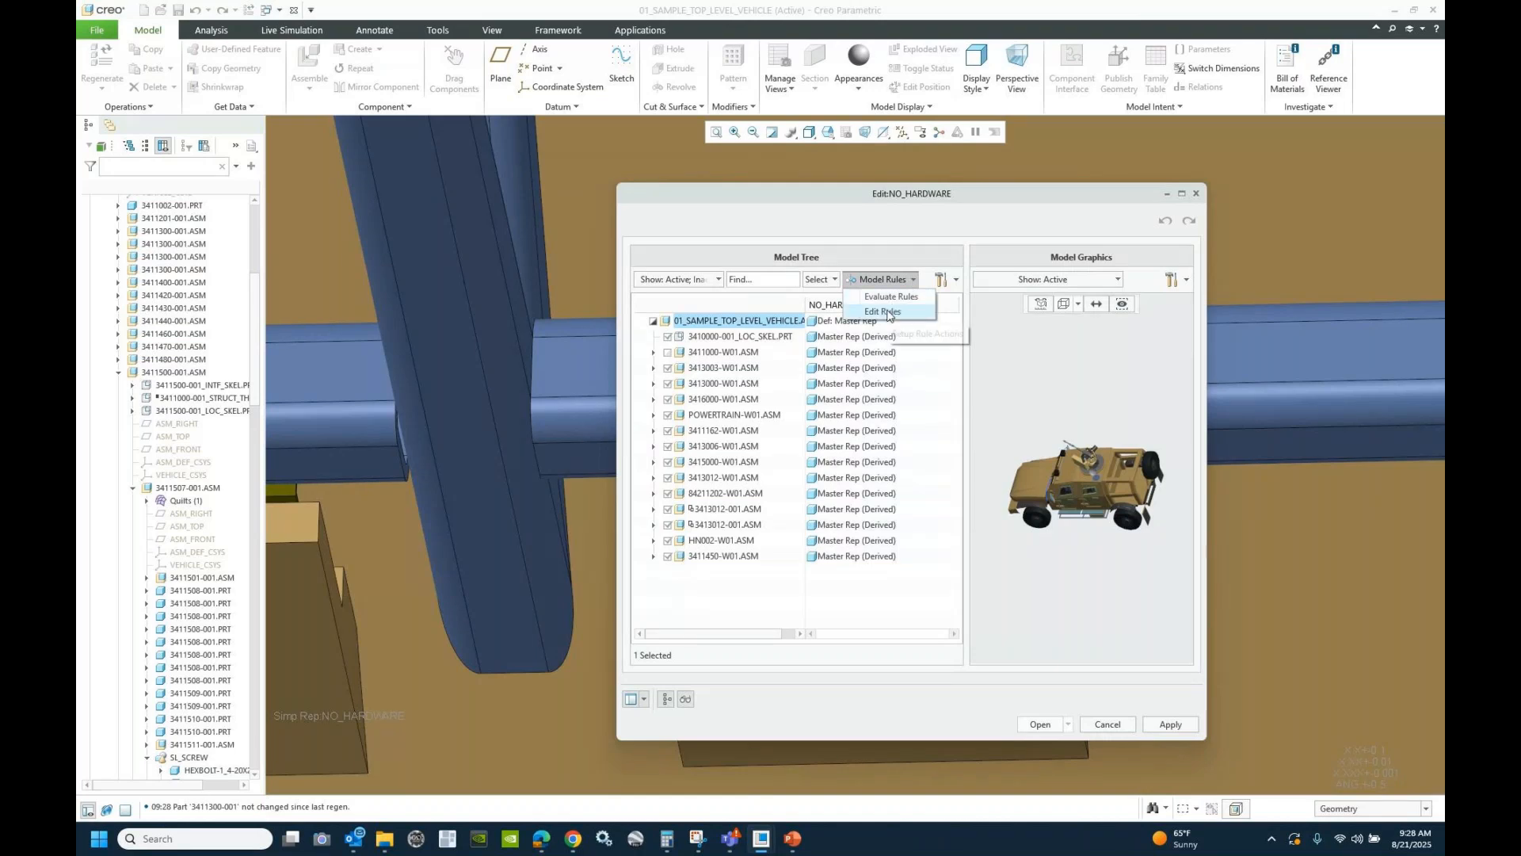
left_click(885, 312)
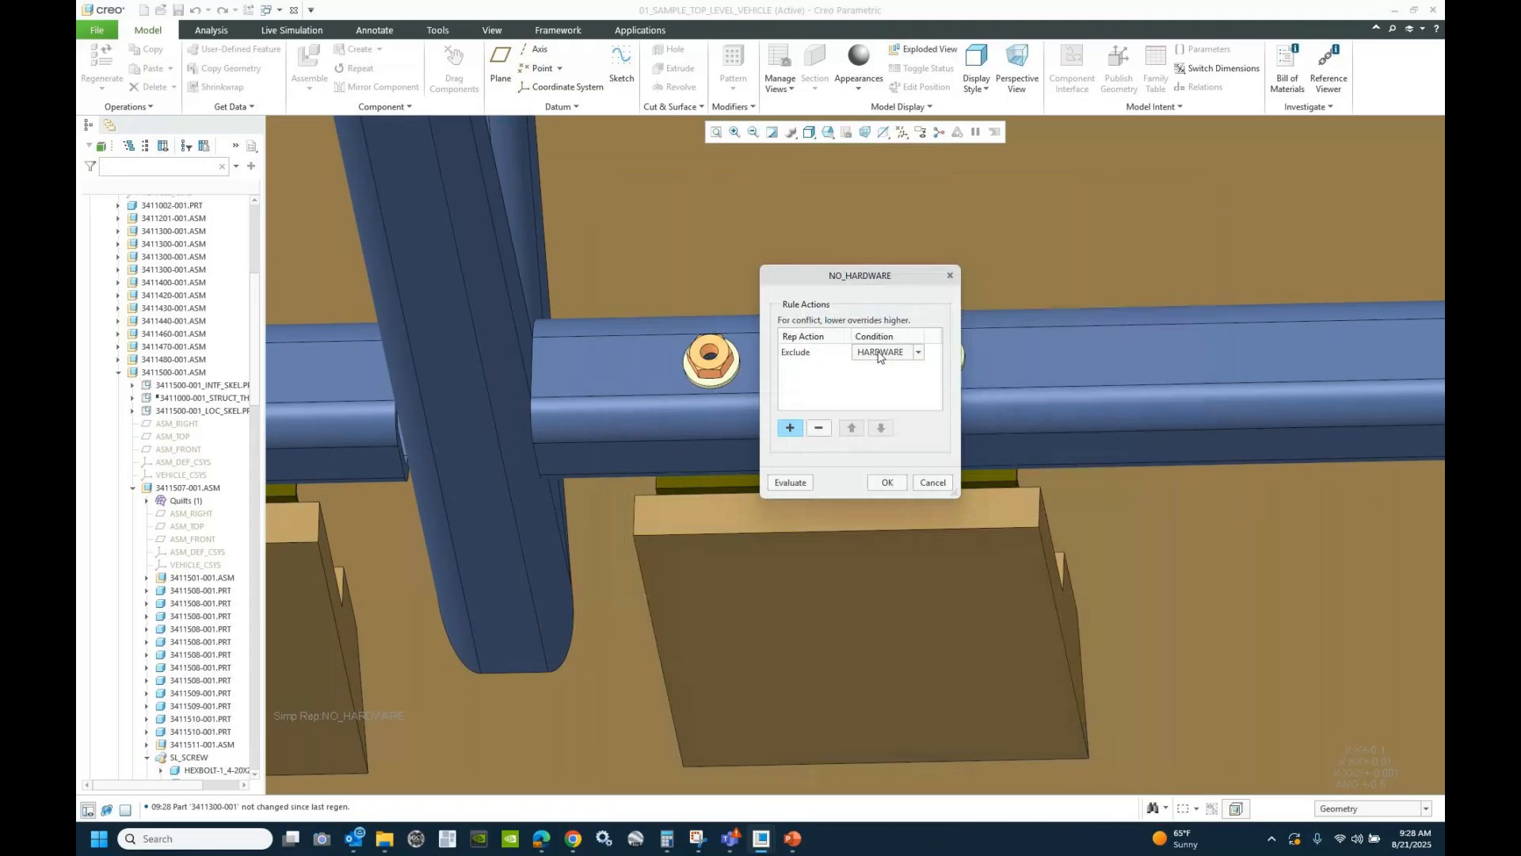
double_click(877, 353)
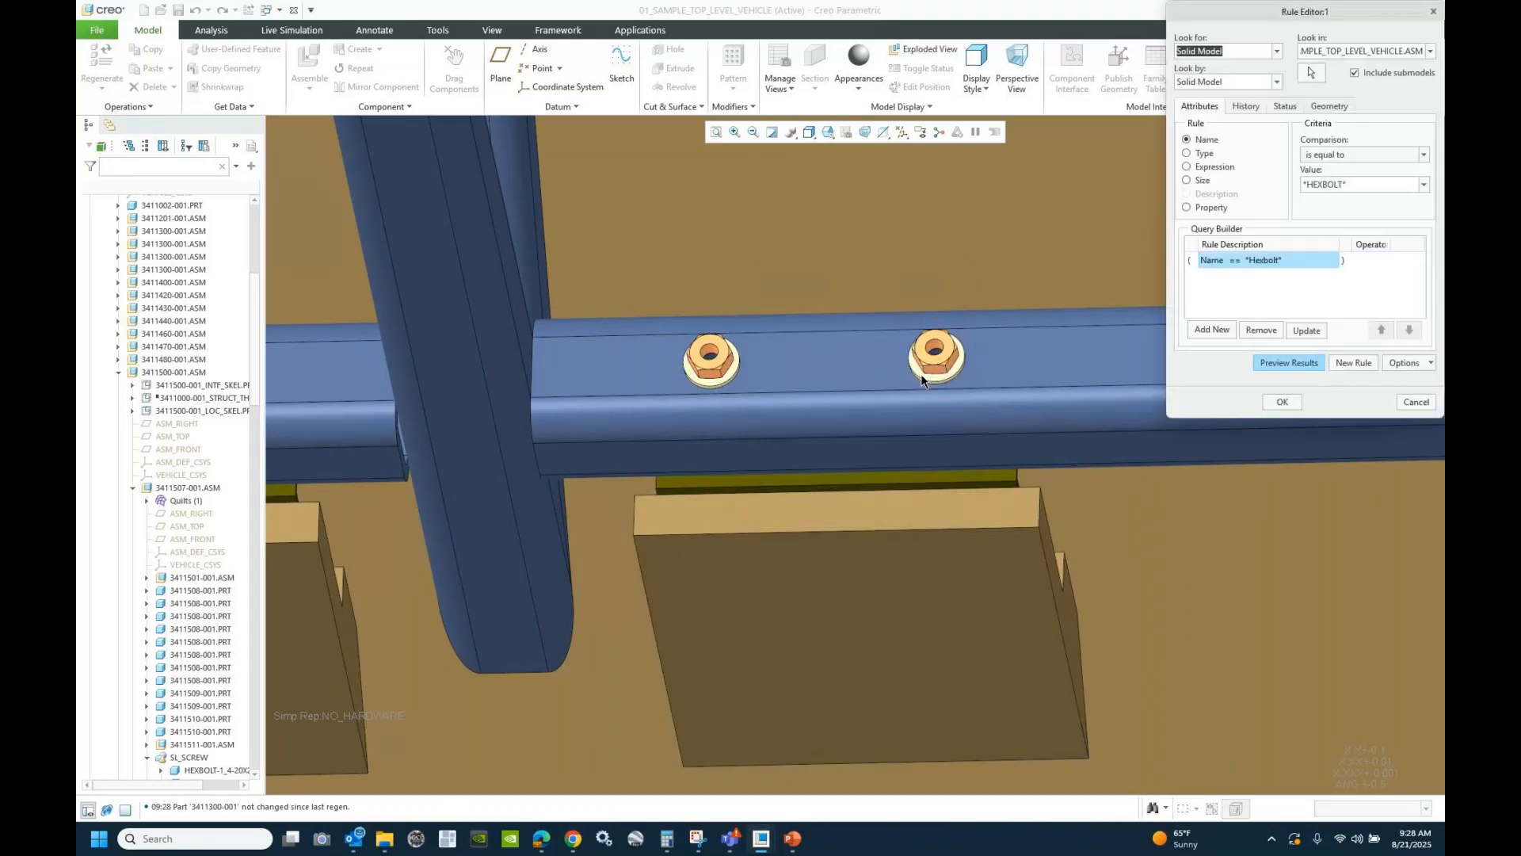
left_click_drag(1308, 17, 916, 196)
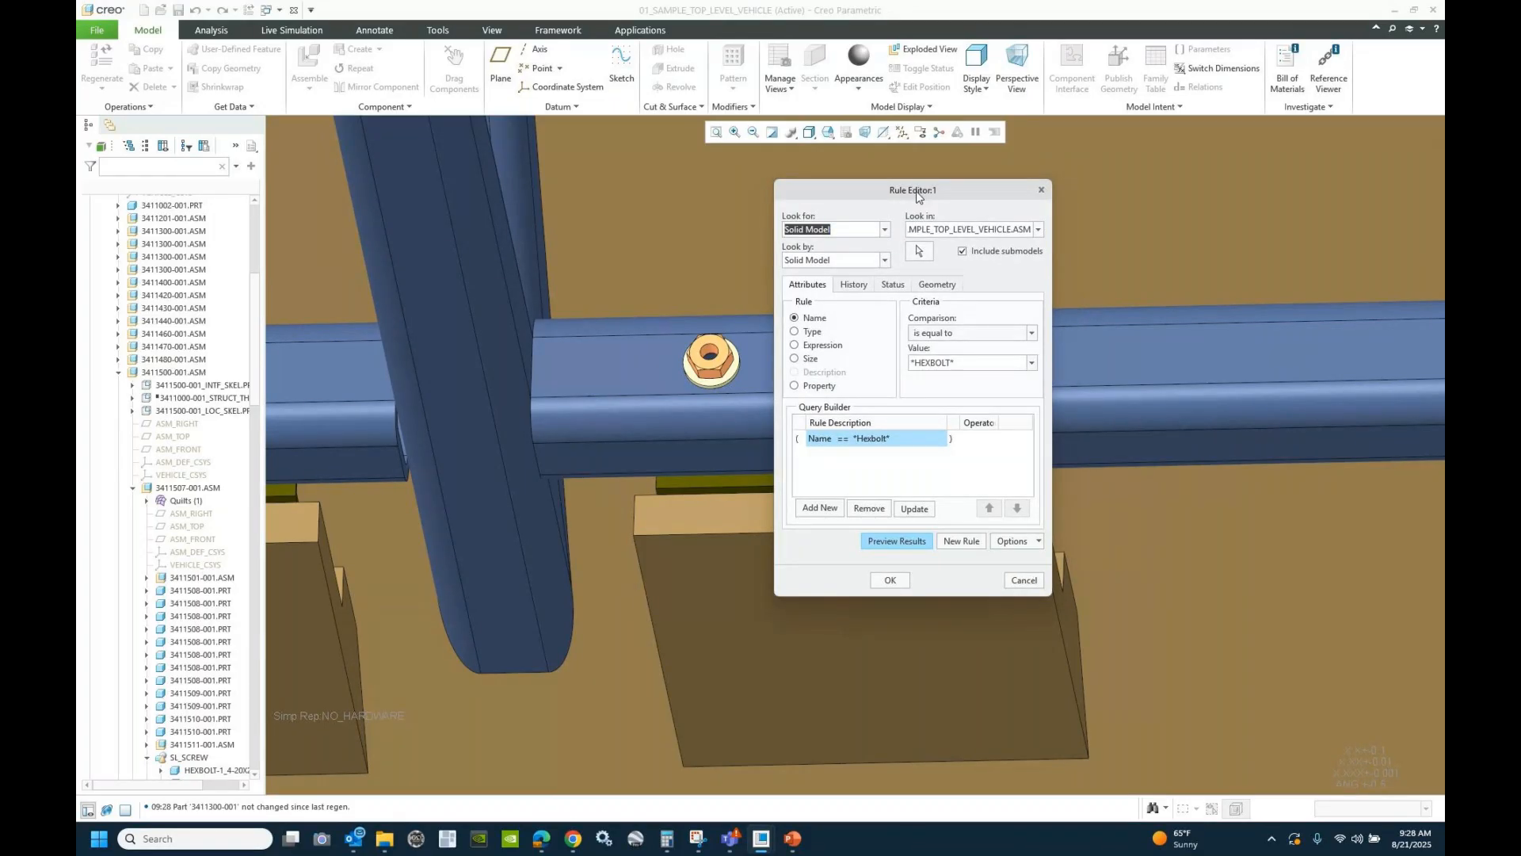
- Add a name rule for *hexnut* to the HARDWARE query, combined with the hexbolt rule by the or operator
double_click(949, 362)
left_click(949, 363)
left_click_drag(950, 362, 916, 366)
type("hexnut*")
left_click(816, 508)
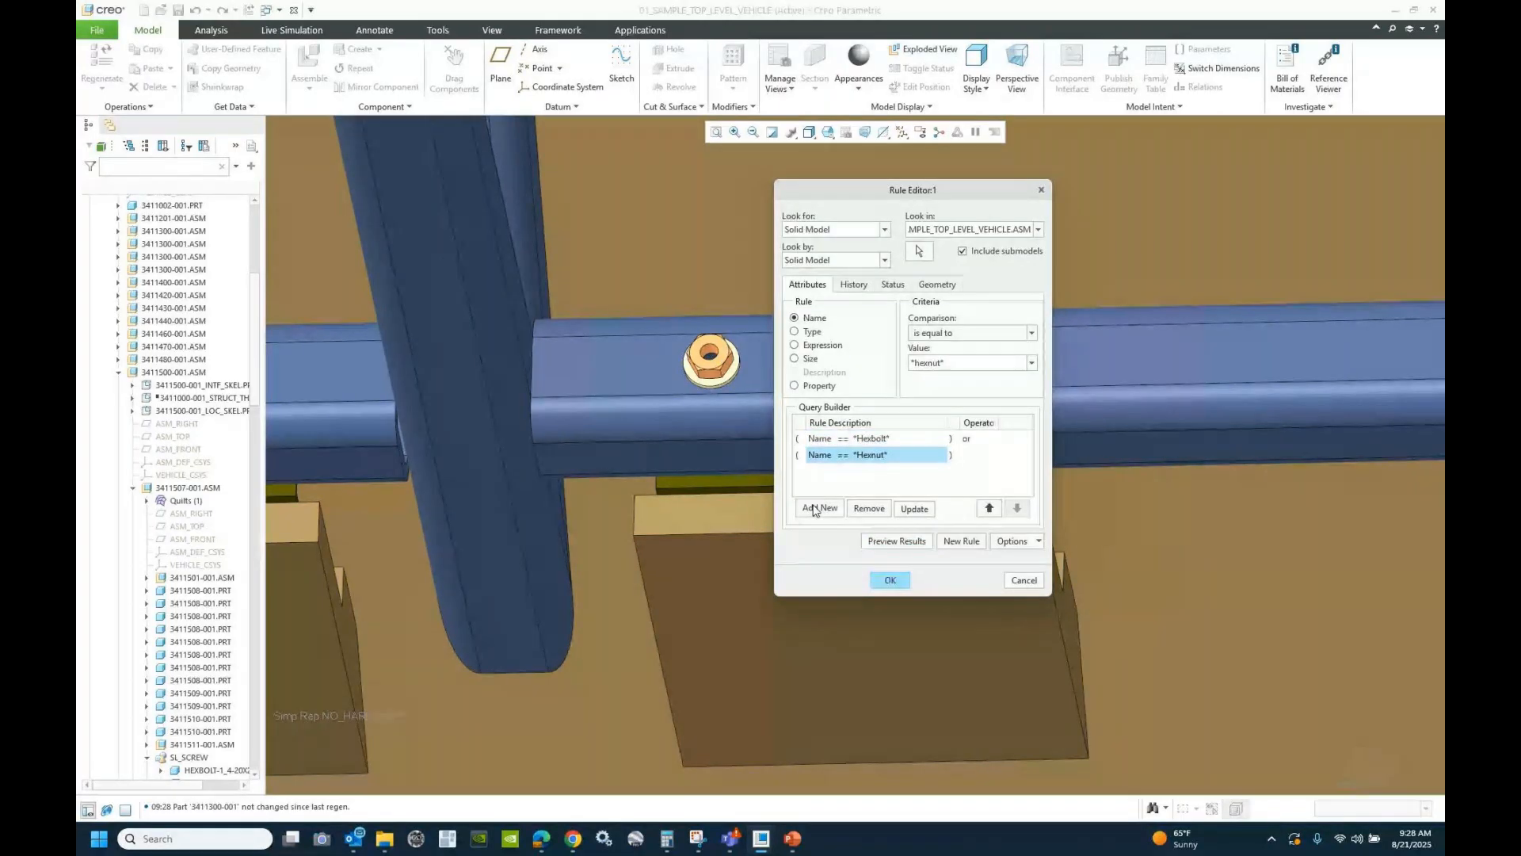
left_click(976, 442)
left_click(977, 442)
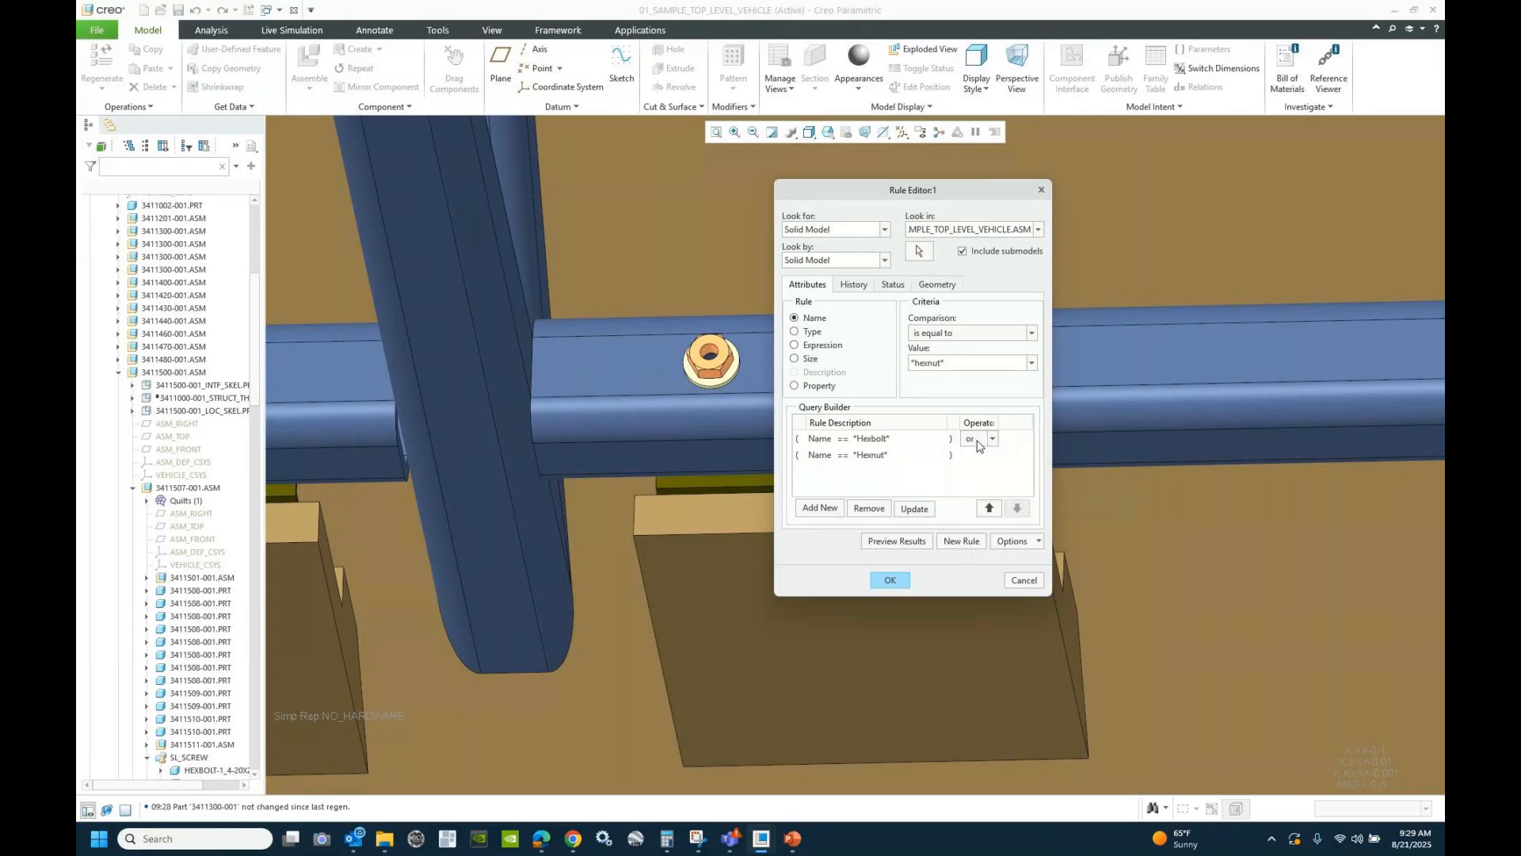
- Add a third name rule for *washer* to the HARDWARE query
double_click(943, 362)
left_click_drag(943, 362, 915, 362)
type("washer*")
left_click(820, 507)
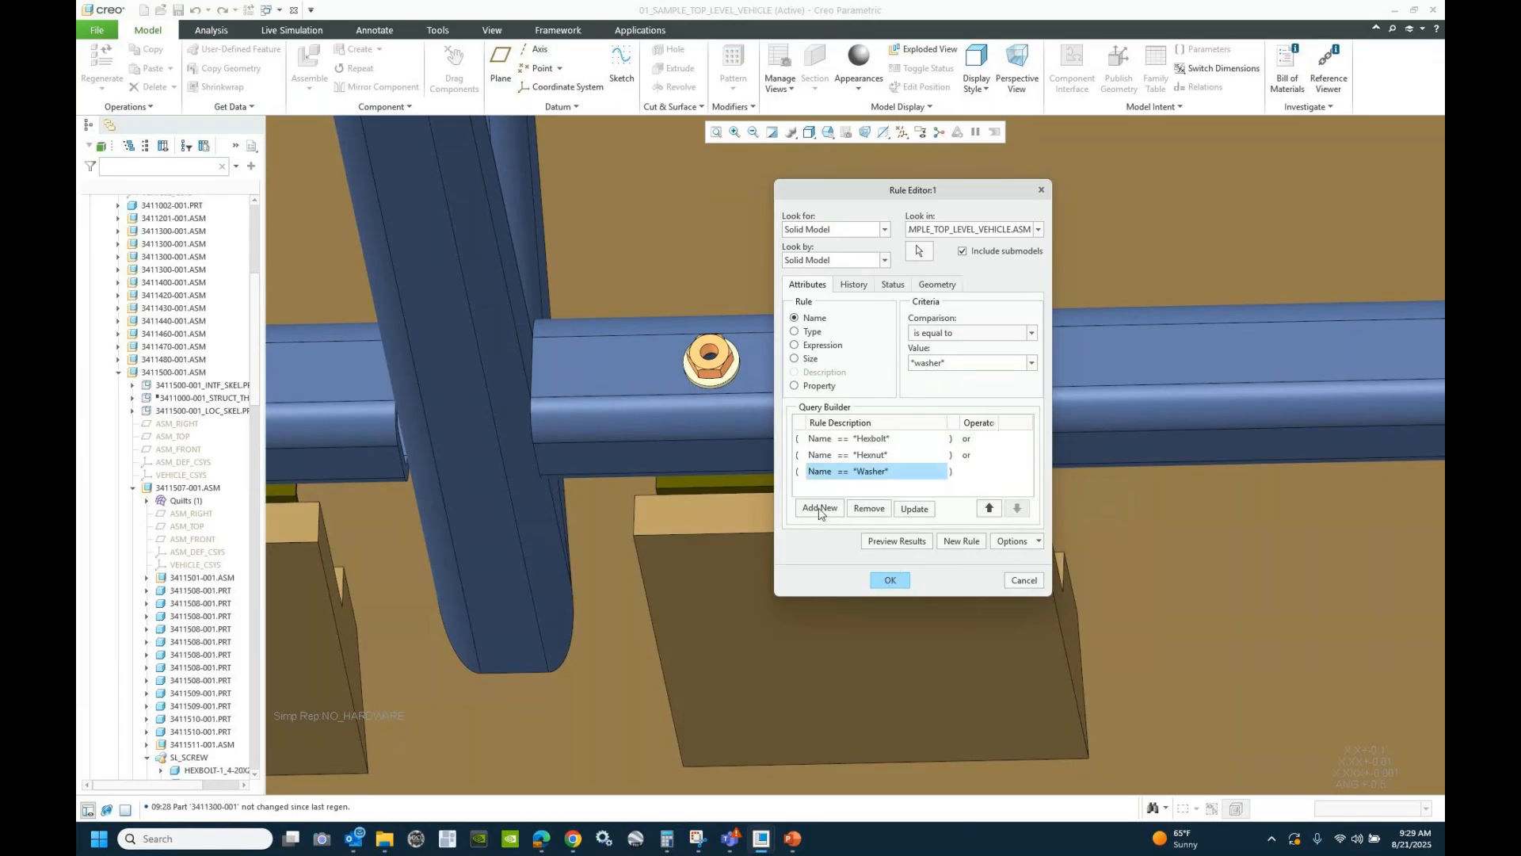
- Apply the expanded hardware rules, open the NO_HARDWARE representation, and switch back to Master Rep to compare the fasteners
left_click(890, 581)
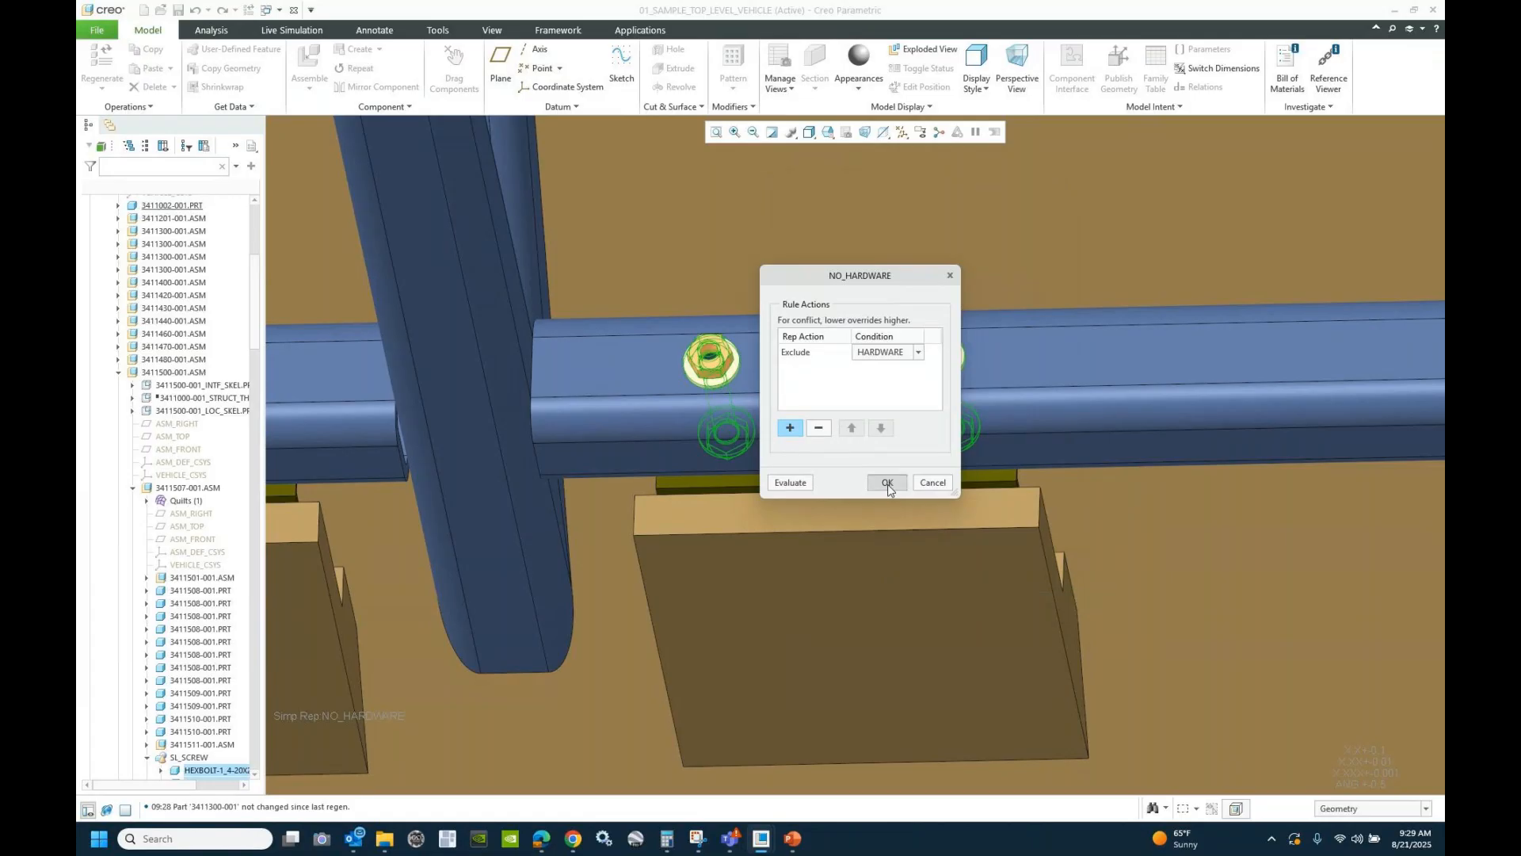
left_click(887, 484)
left_click(1039, 724)
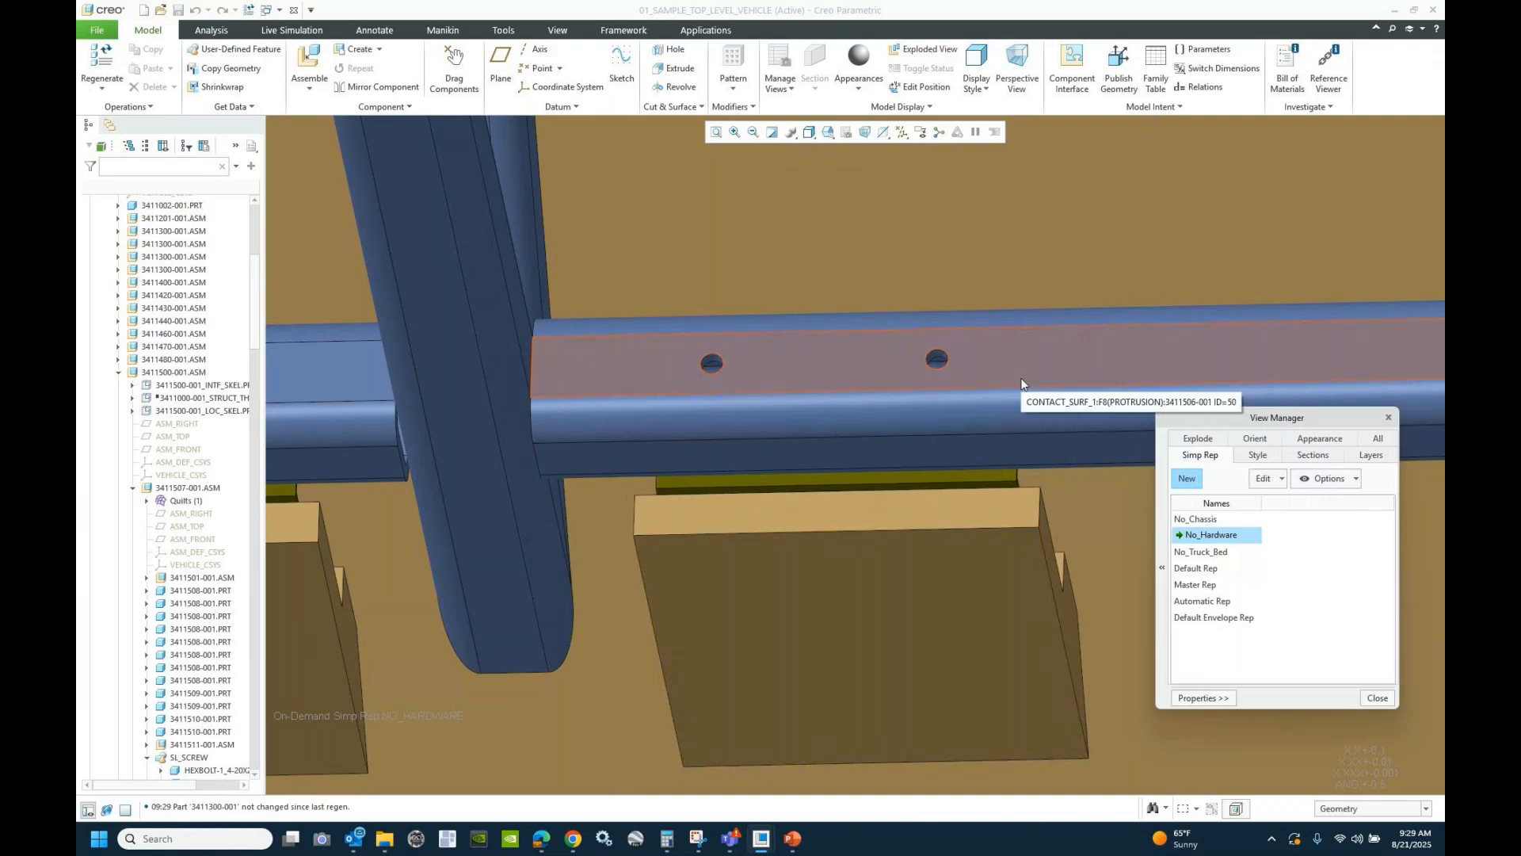
double_click(1198, 586)
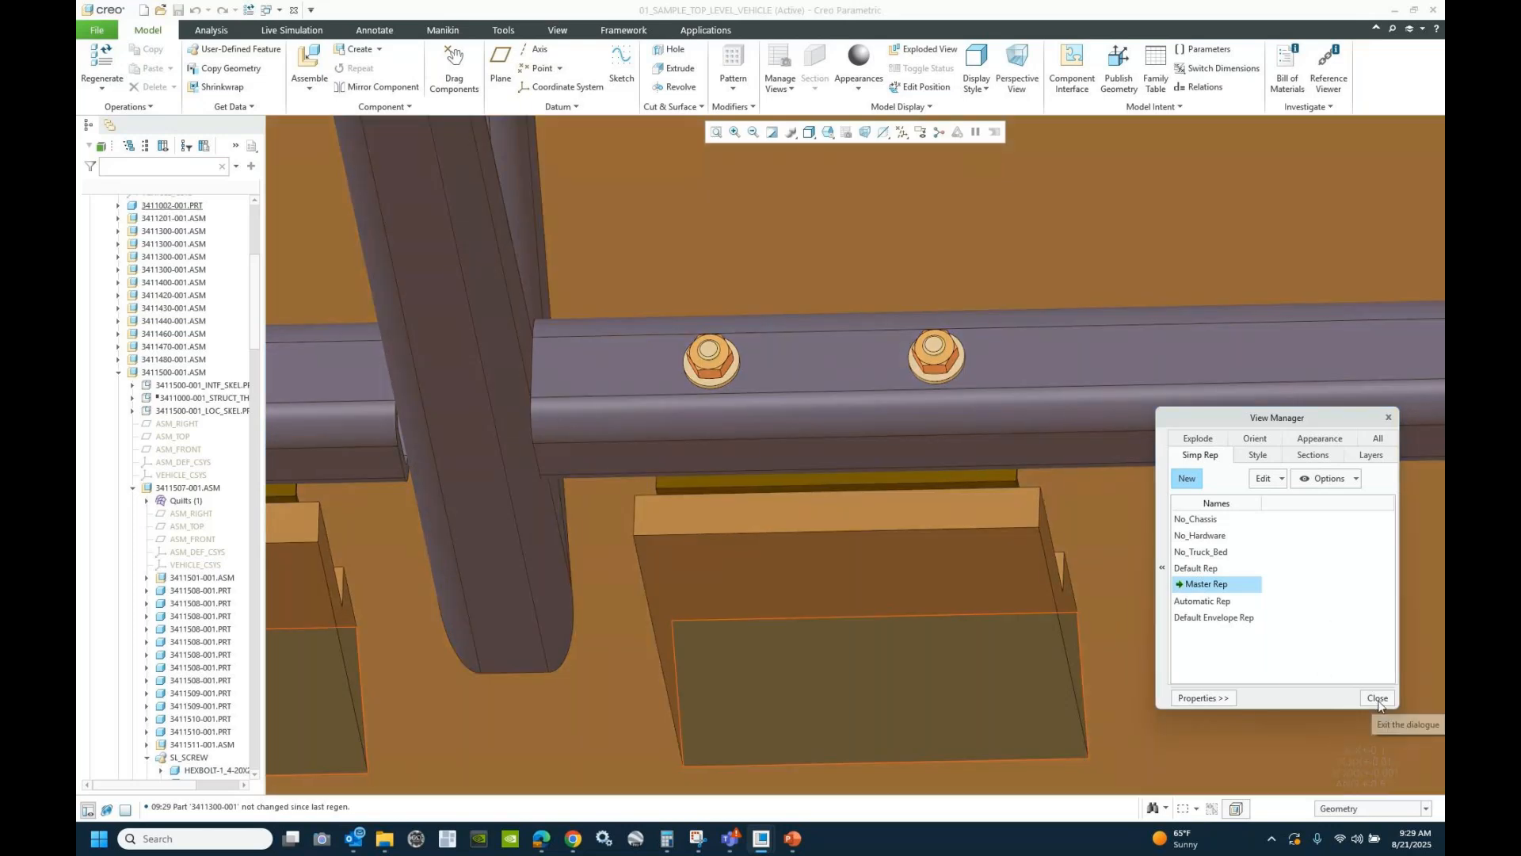
- Close the View Manager and open one of the patterned rear-left wheel bolts, CM22512211HP.PRT, in its own window
left_click(1377, 698)
scroll(908, 497, "down", 2)
scroll(908, 497, "down", 2)
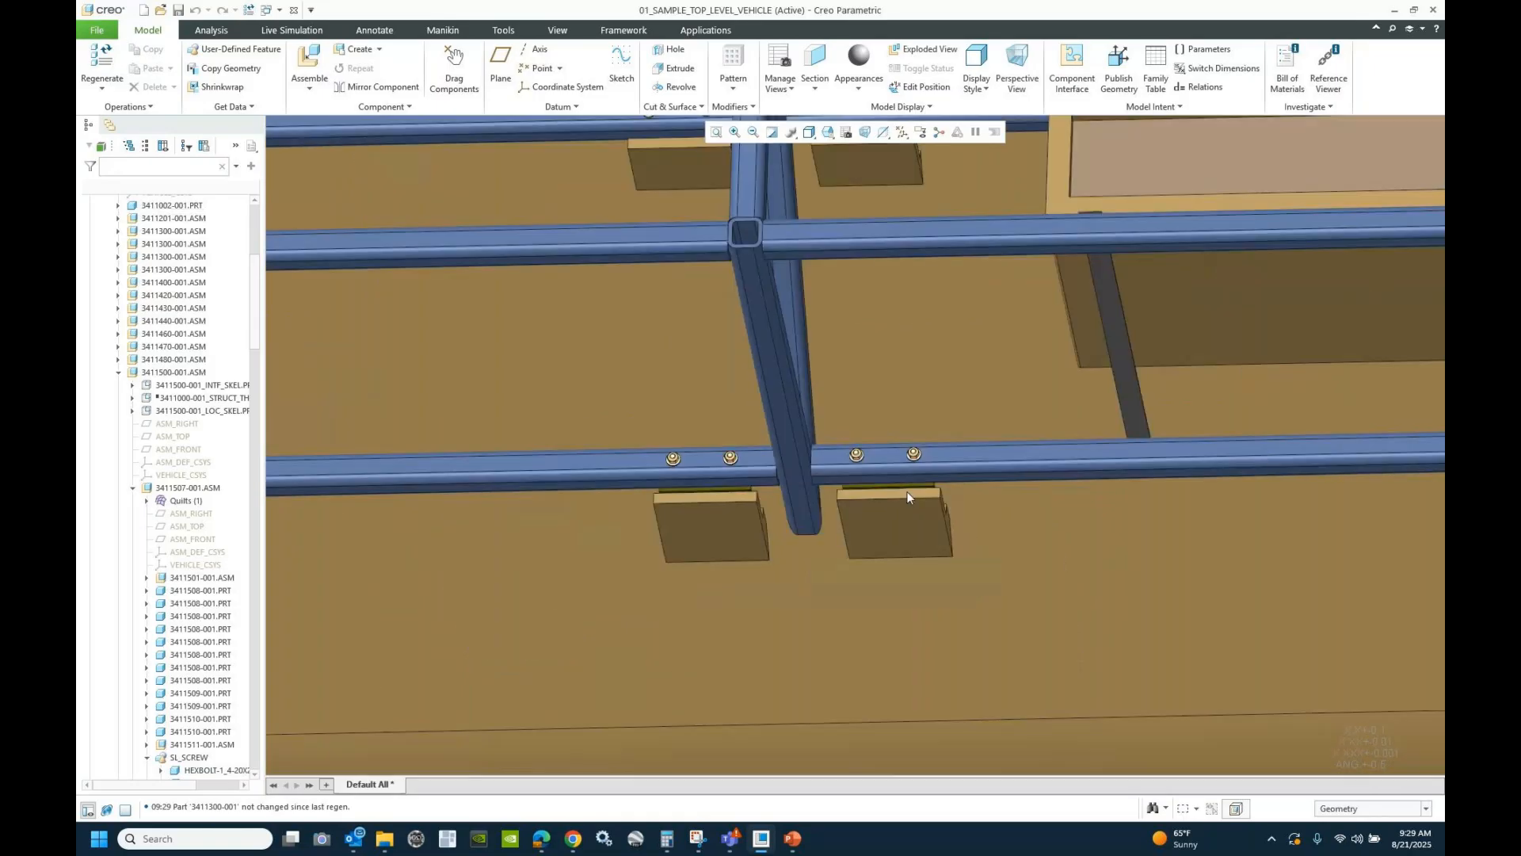
scroll(906, 491, "down", 3)
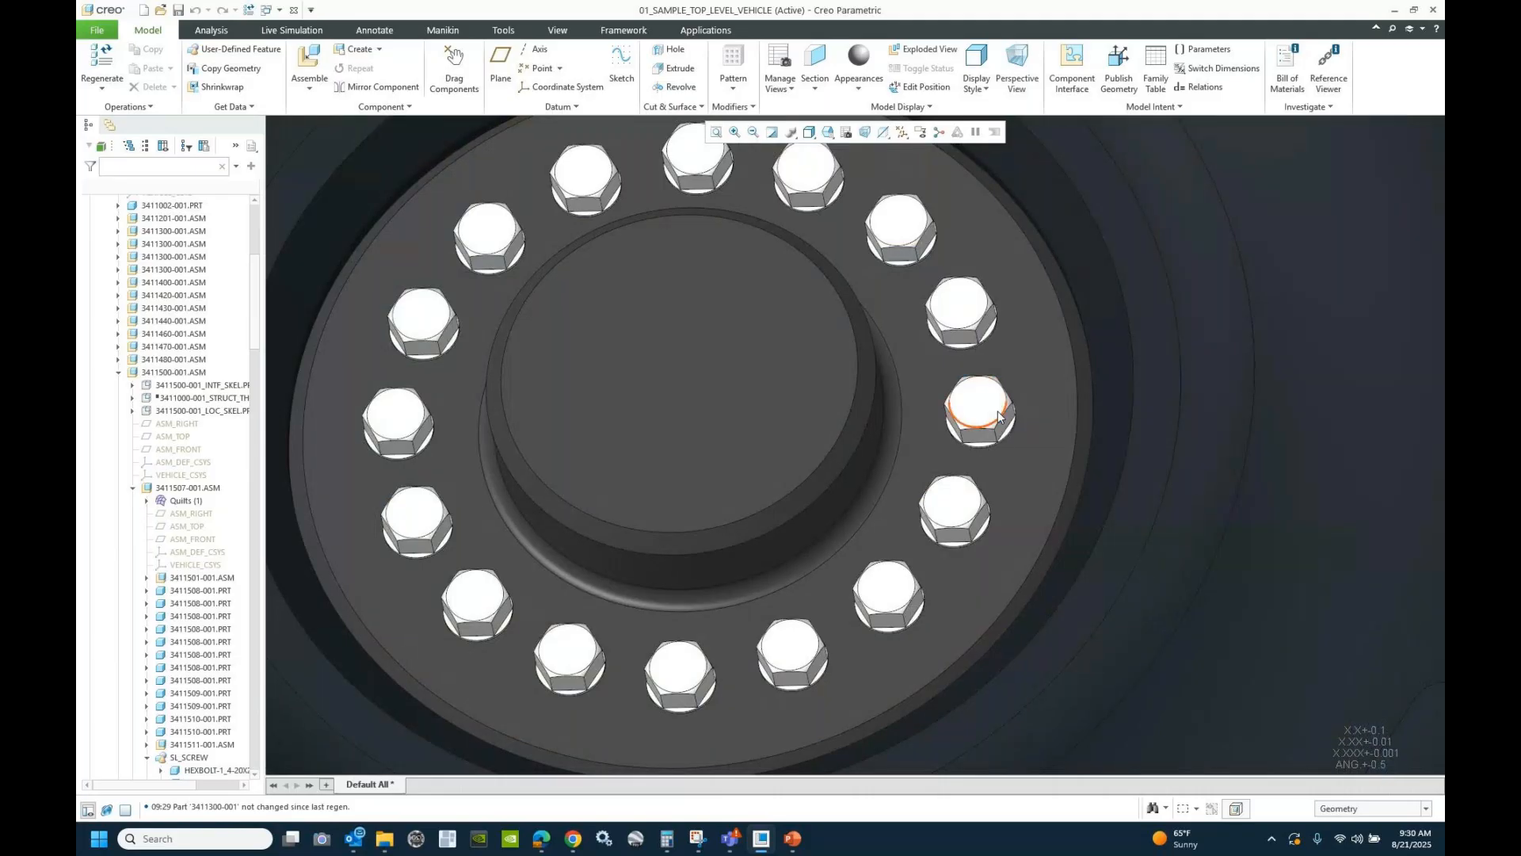
left_click(997, 411)
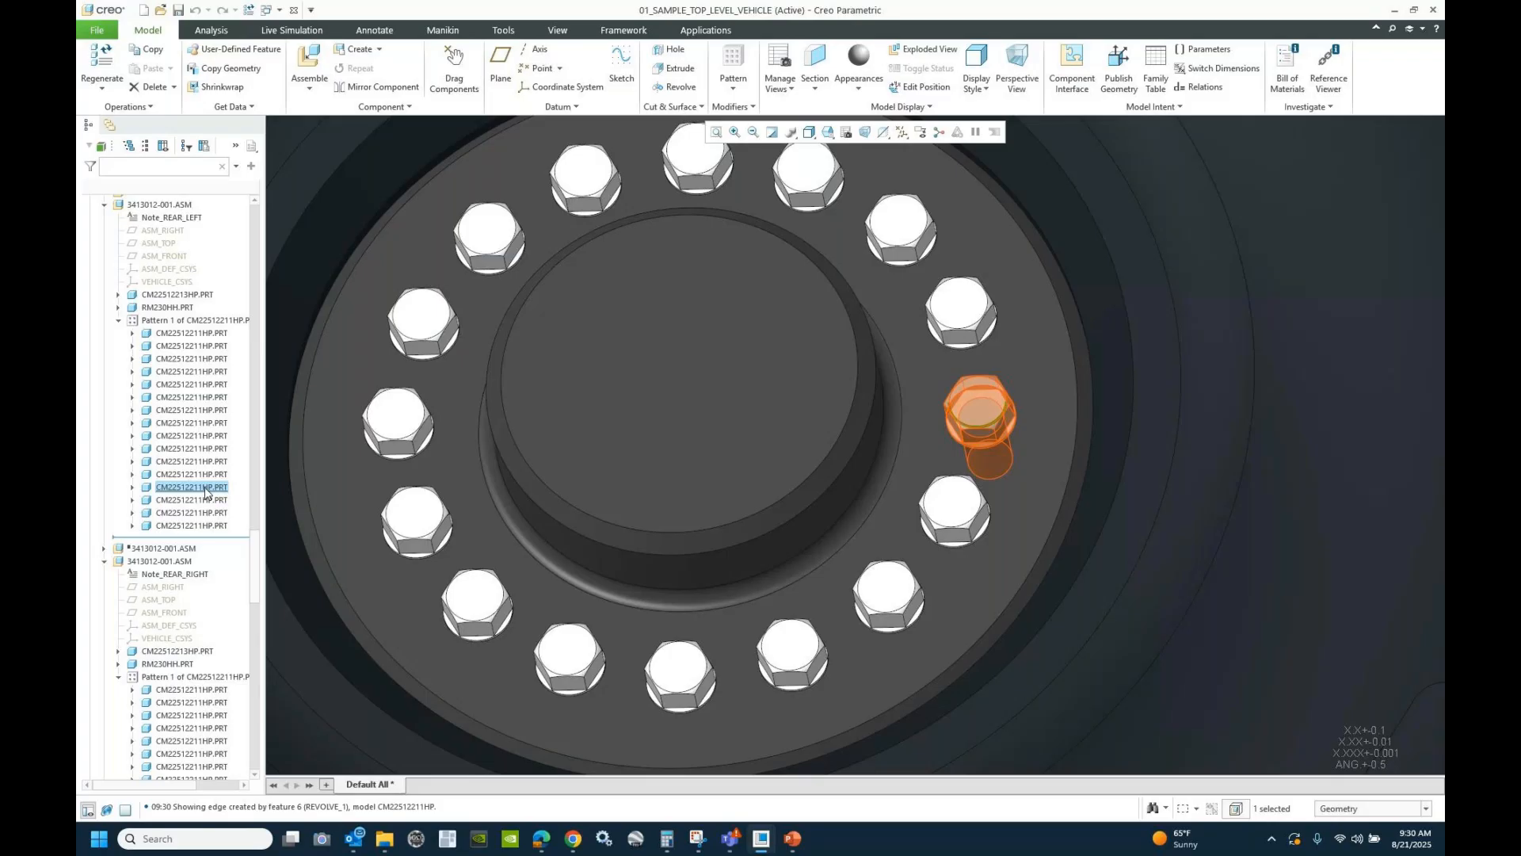
left_click(204, 492)
left_click(230, 440)
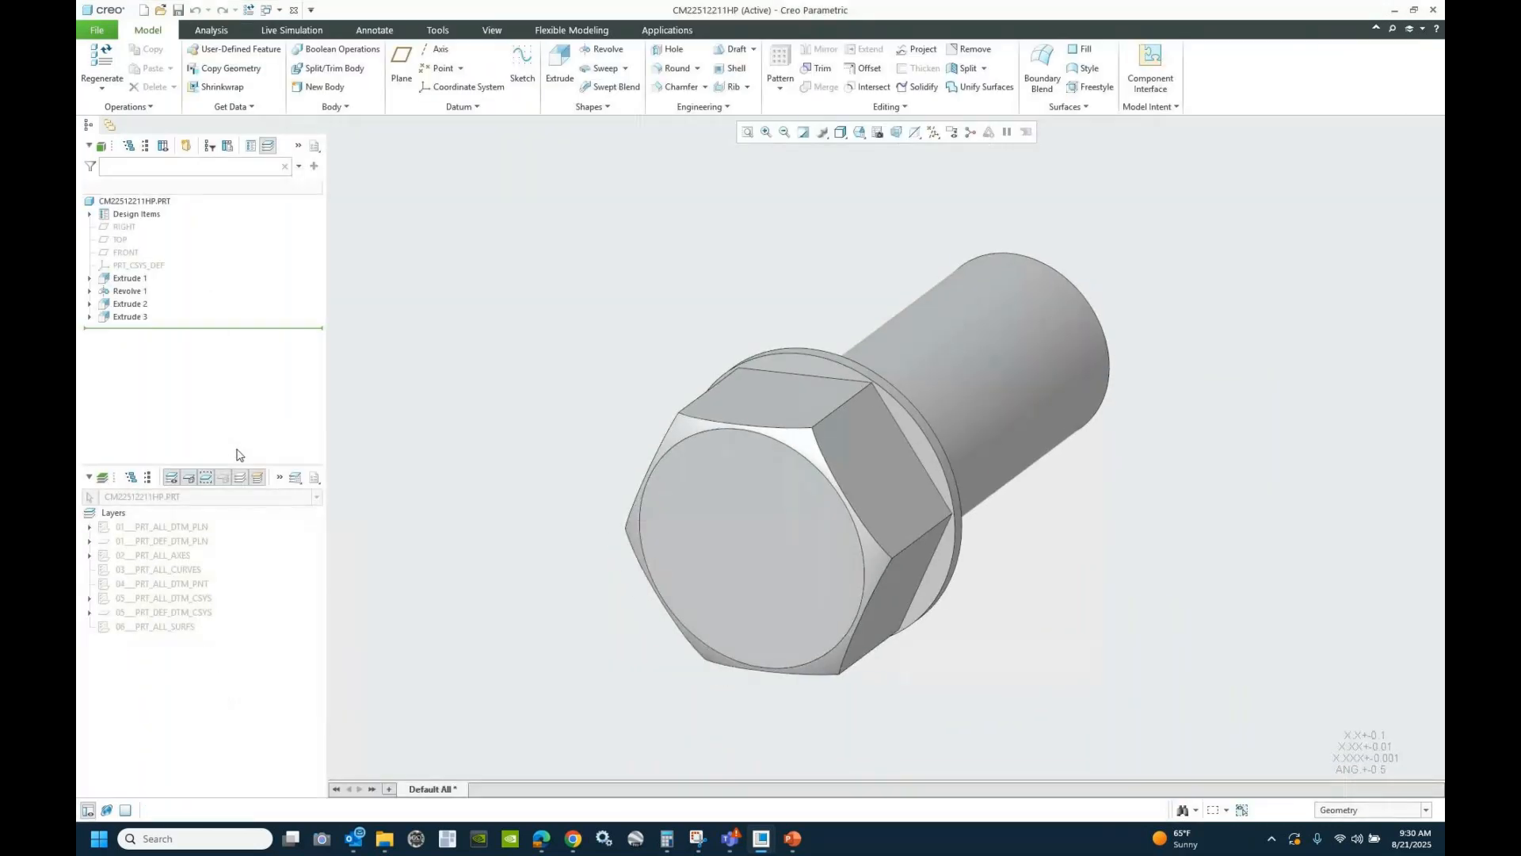
- Check the bolt part's DESCRIPTION parameter in full, cancel the parameter table, and close the part window to return to the vehicle assembly
left_click(438, 30)
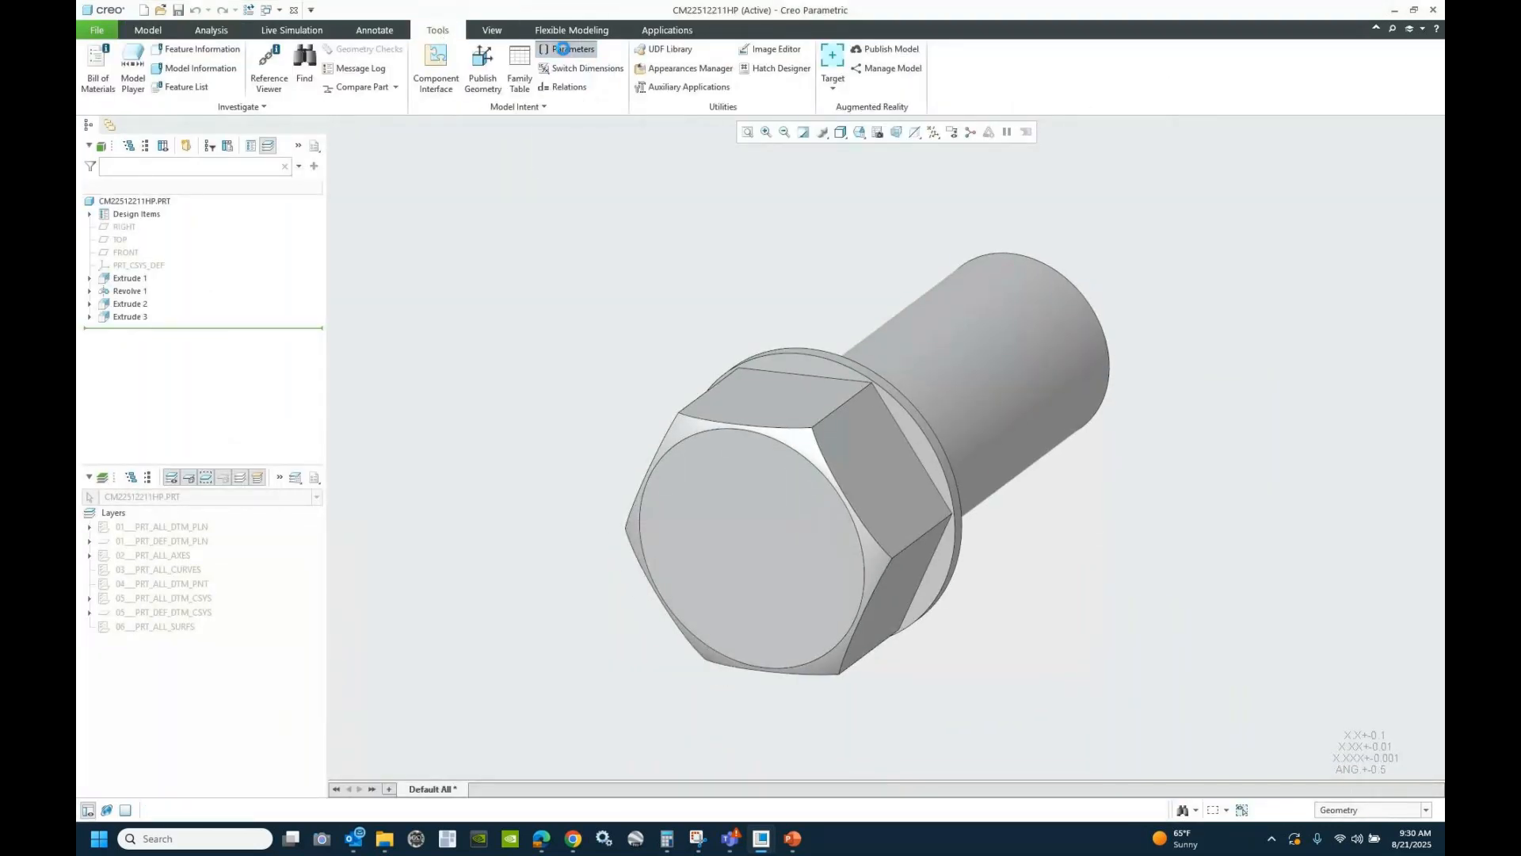
left_click(566, 50)
left_click_drag(993, 255, 596, 193)
left_click_drag(629, 555, 625, 717)
left_click_drag(620, 326, 715, 326)
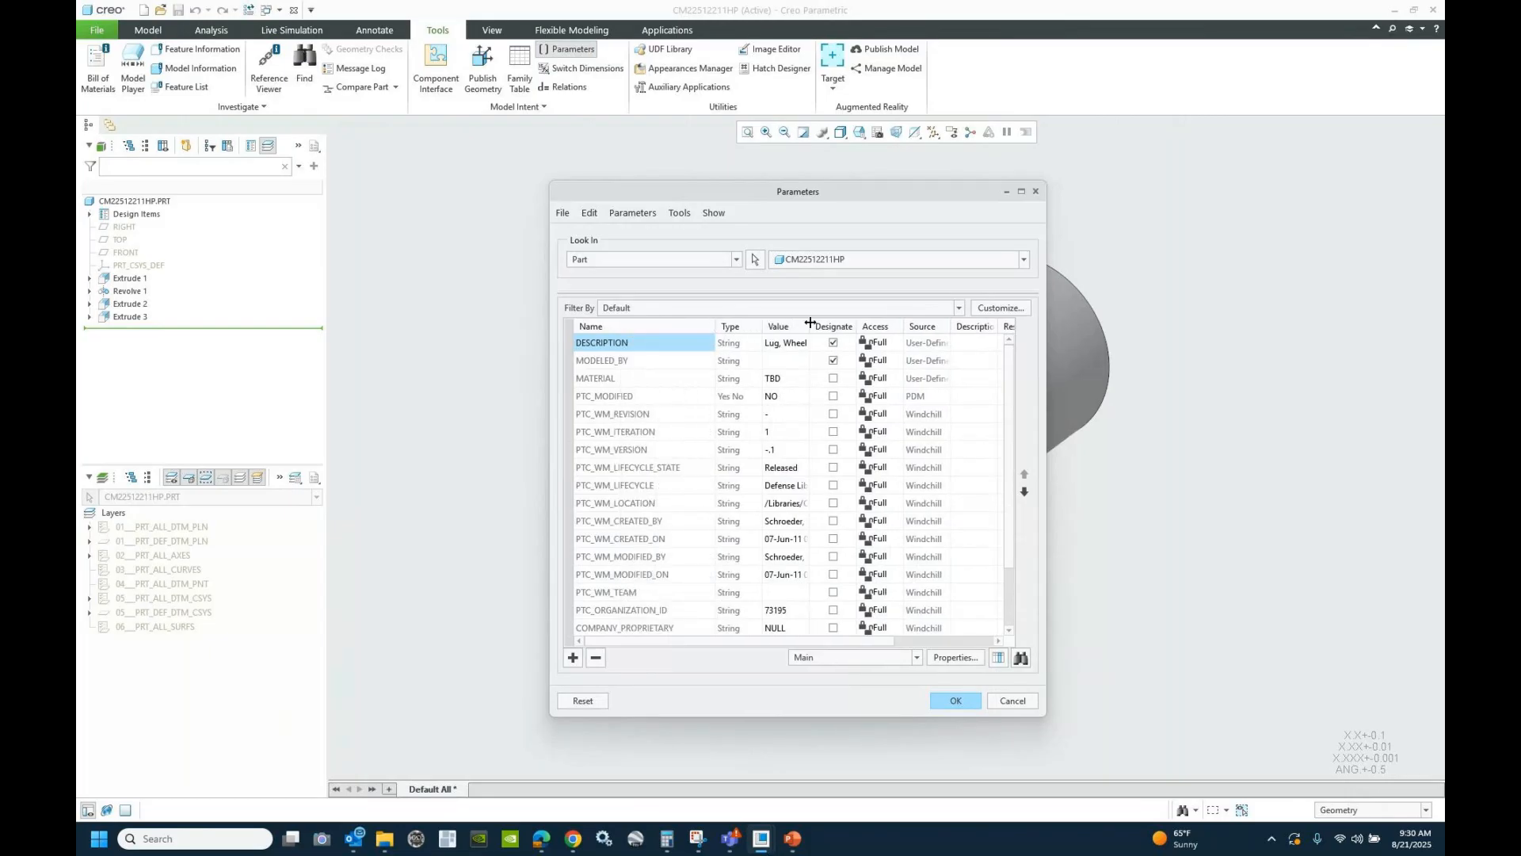
left_click_drag(810, 325, 901, 321)
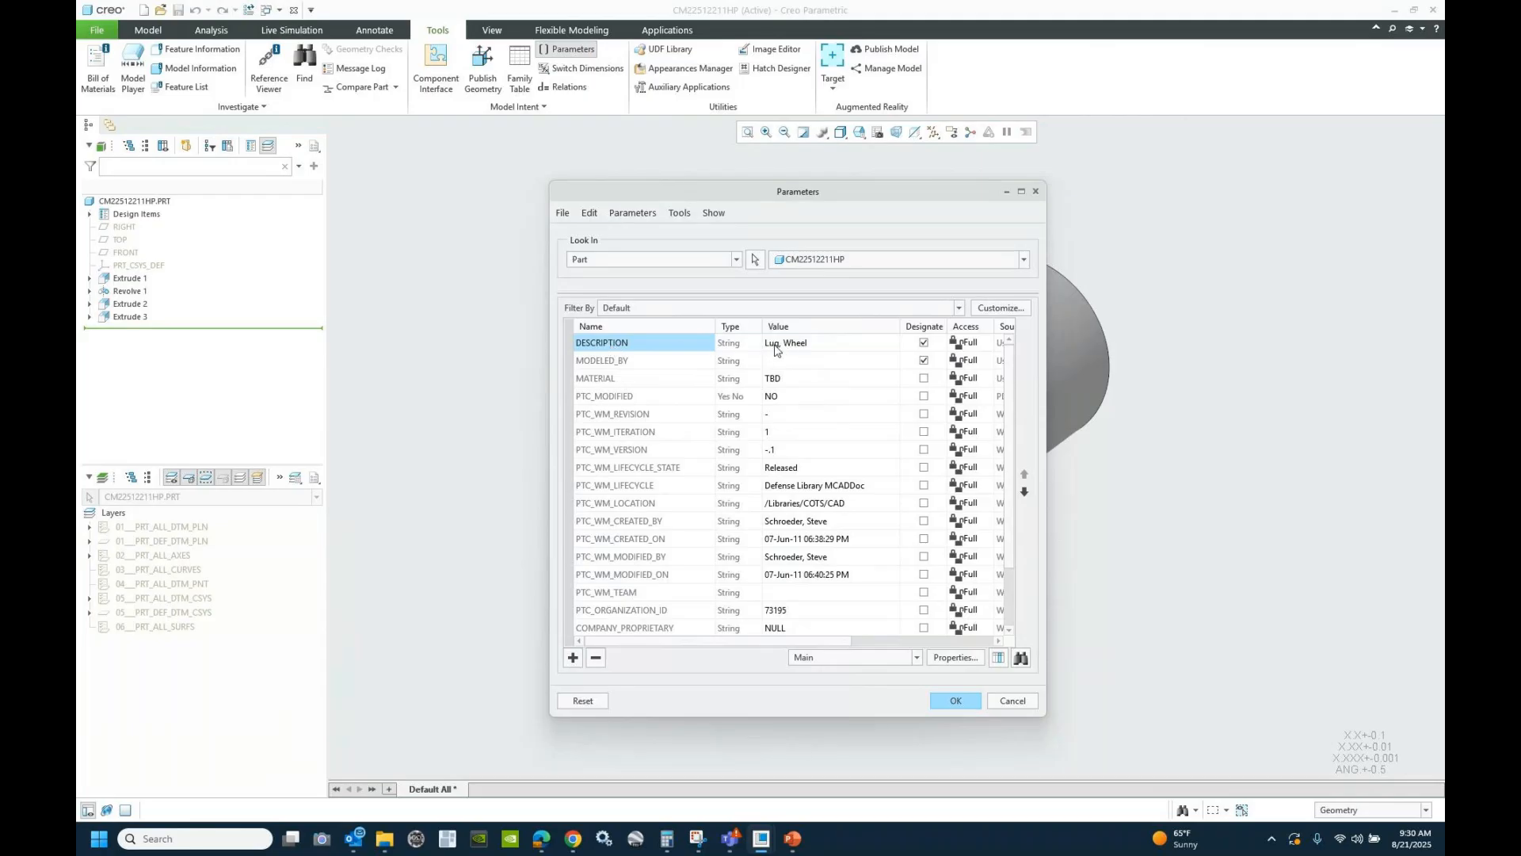
left_click(1016, 701)
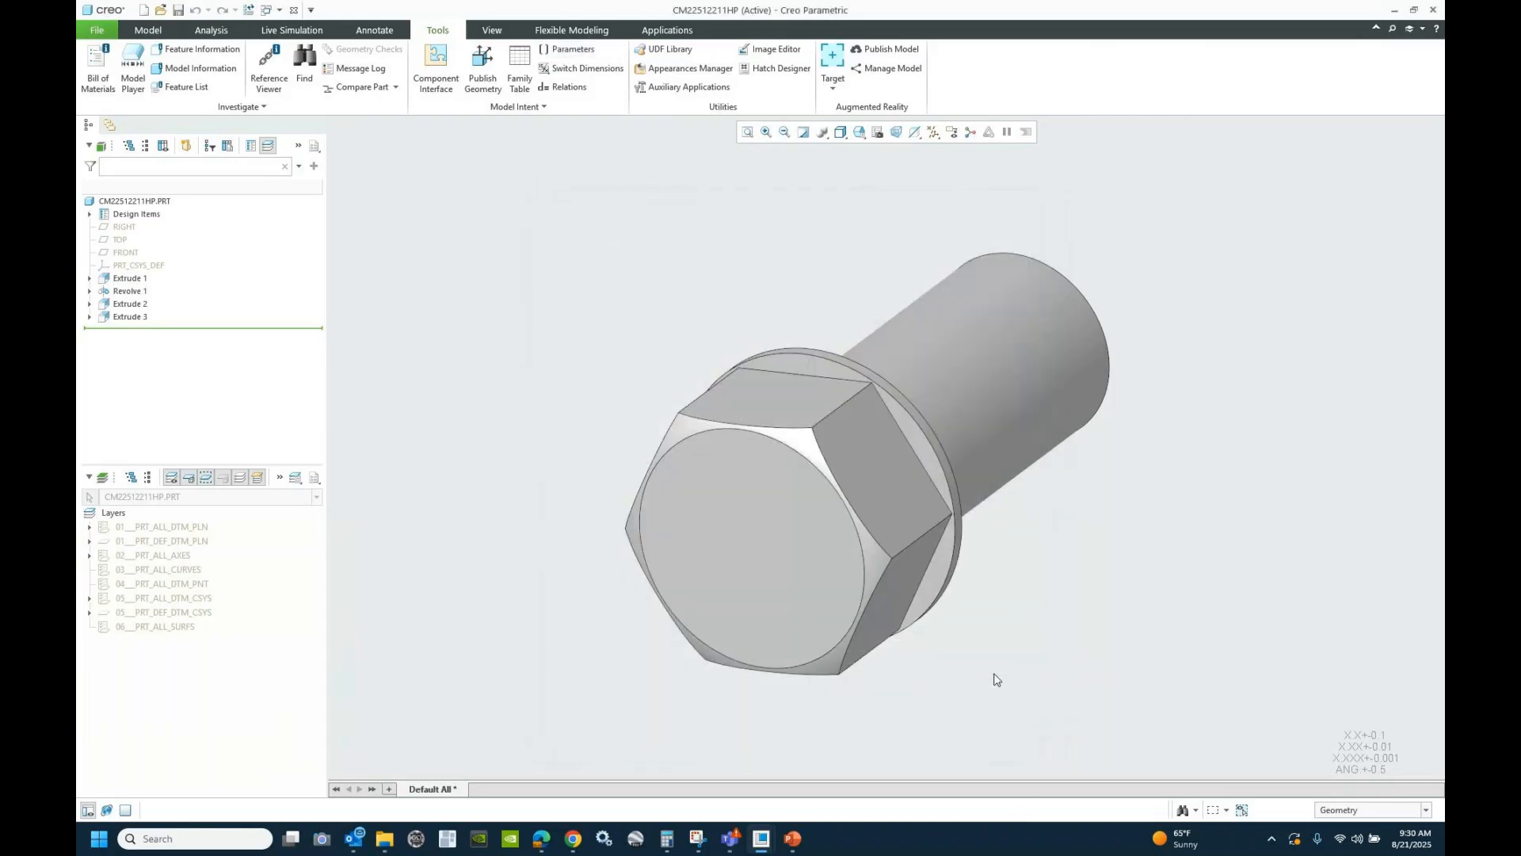
left_click(294, 10)
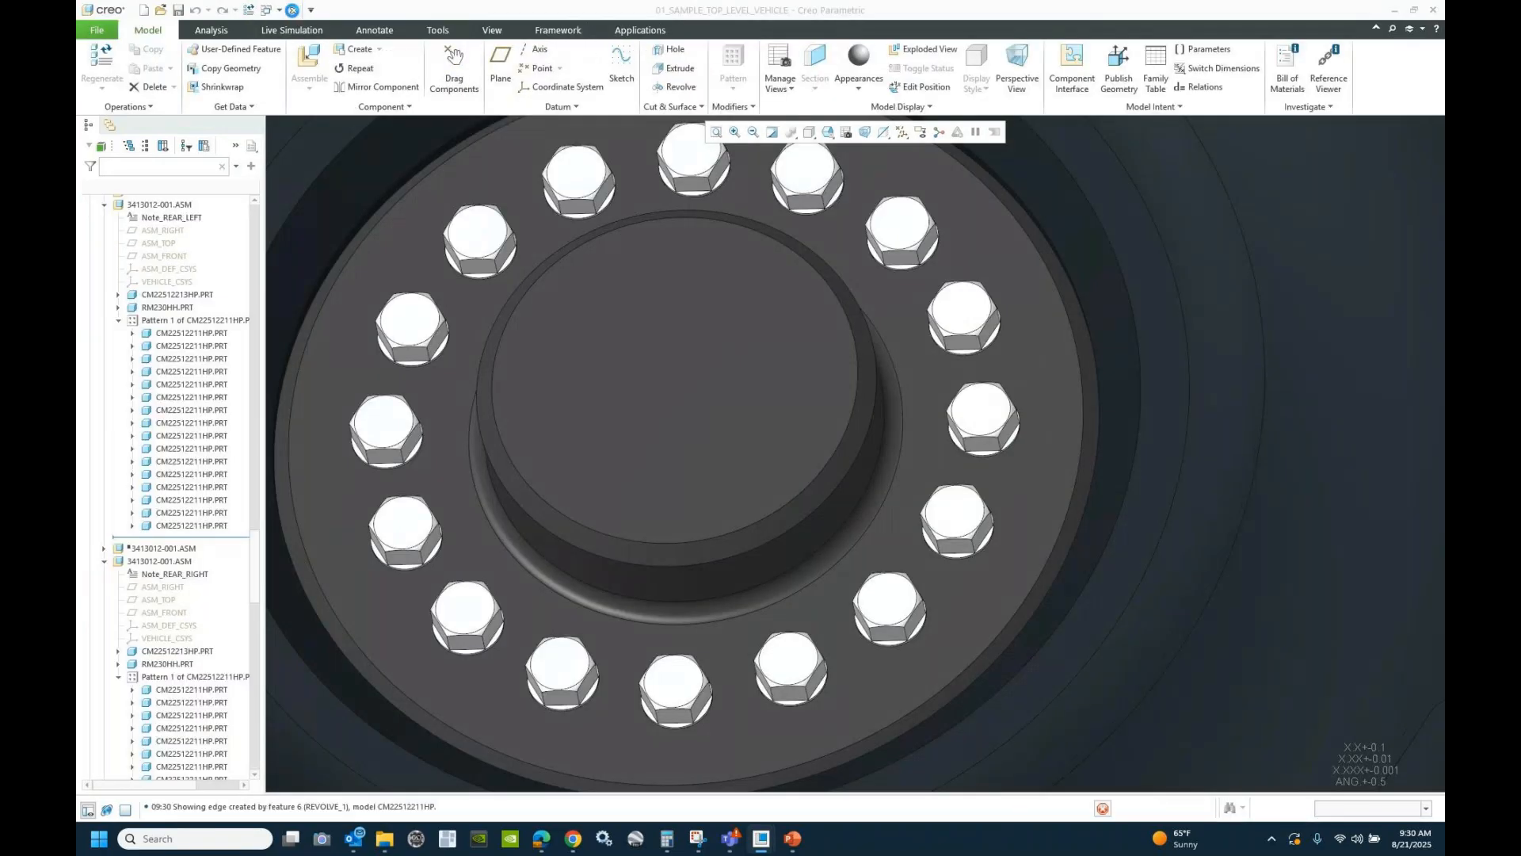
- Redefine the No_Hardware simplified representation and open its model rules for editing
left_click(844, 134)
double_click(1228, 247)
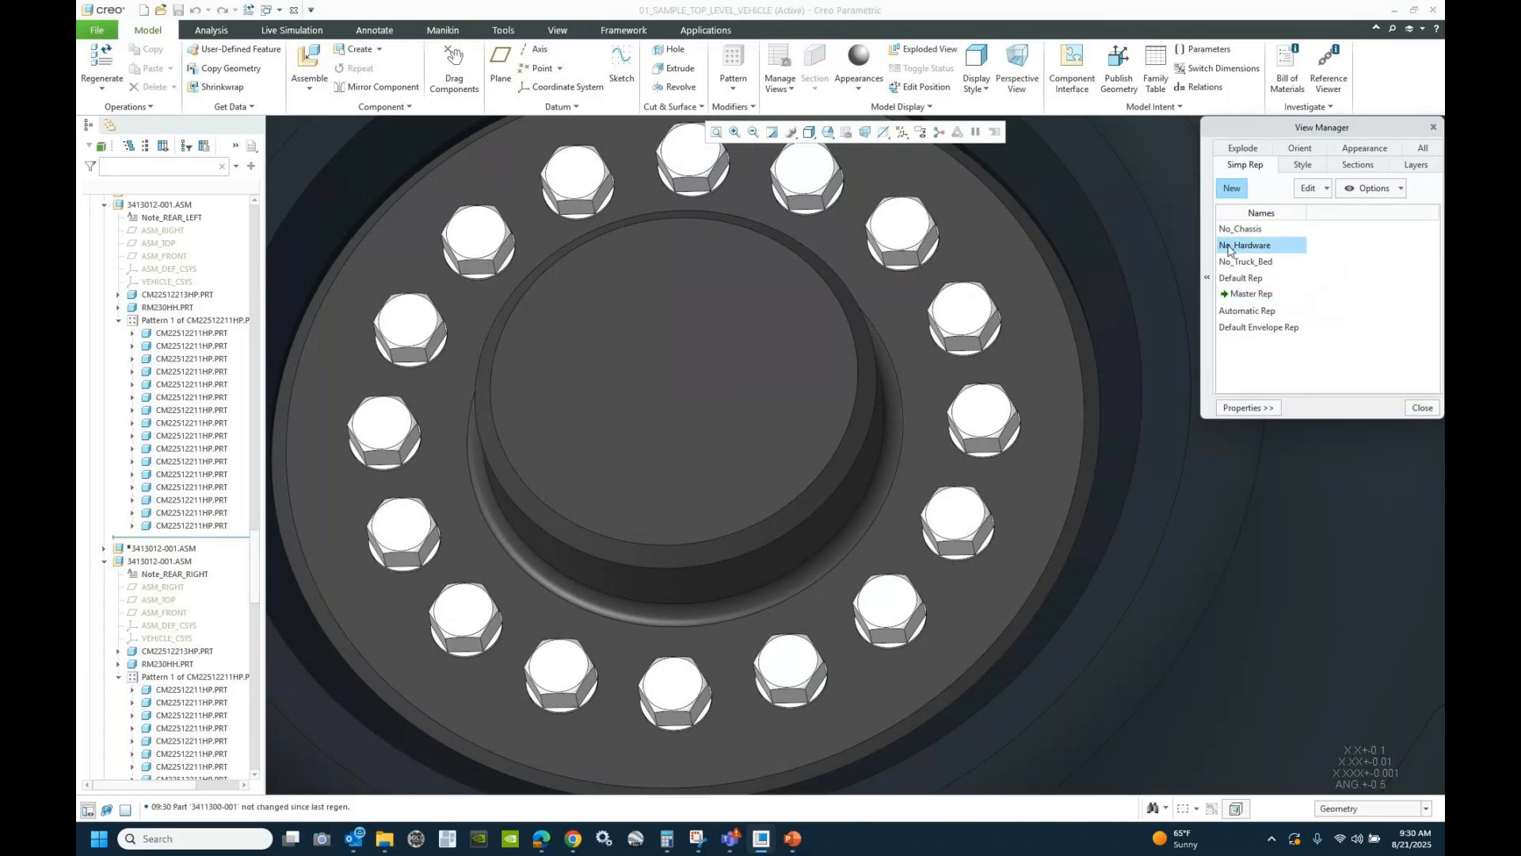
left_click(1330, 190)
left_click(1339, 223)
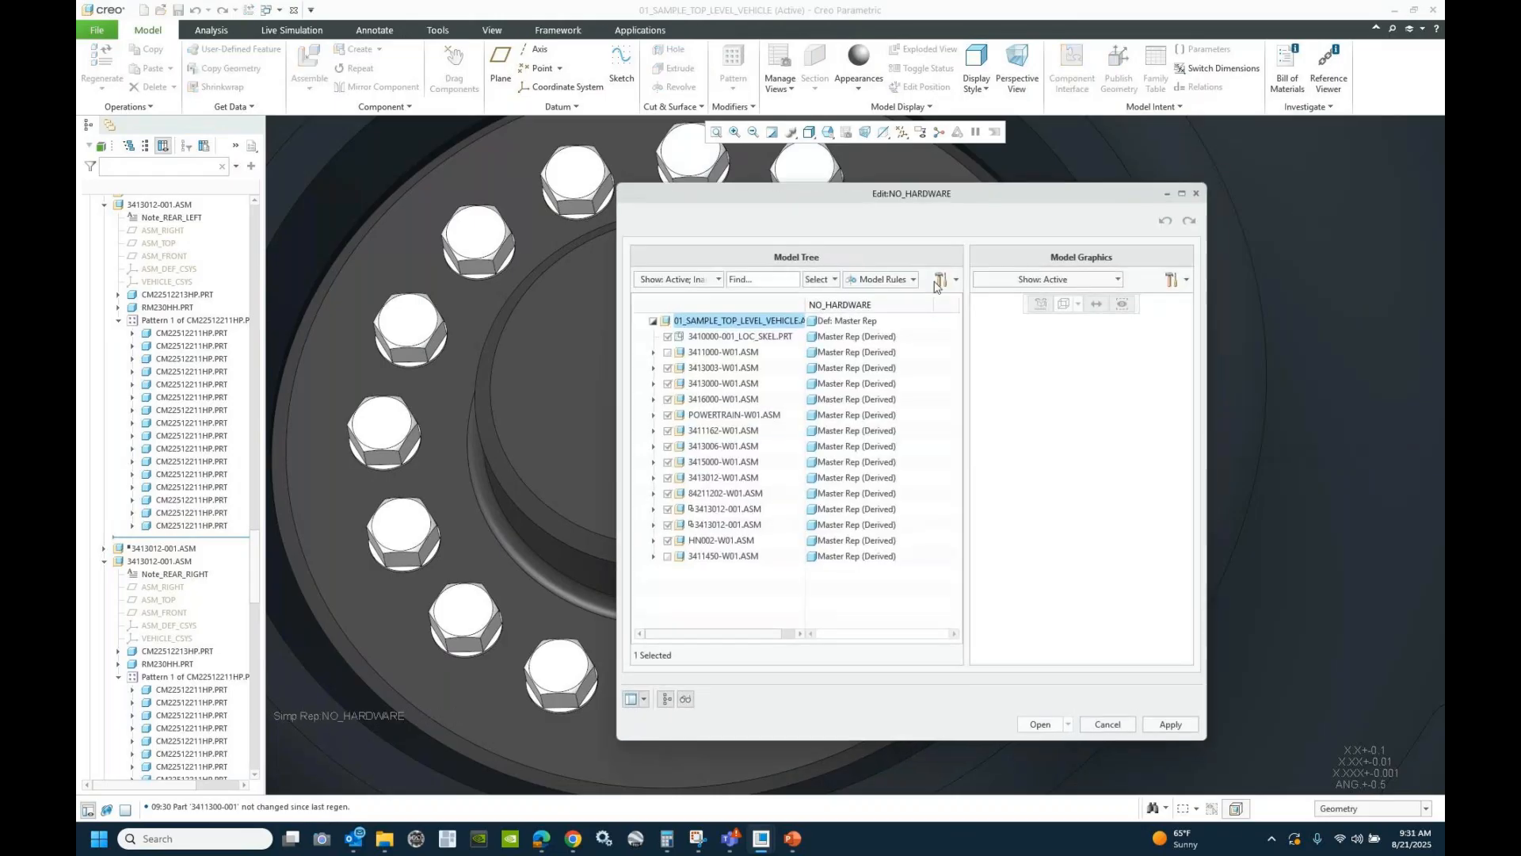
left_click(882, 279)
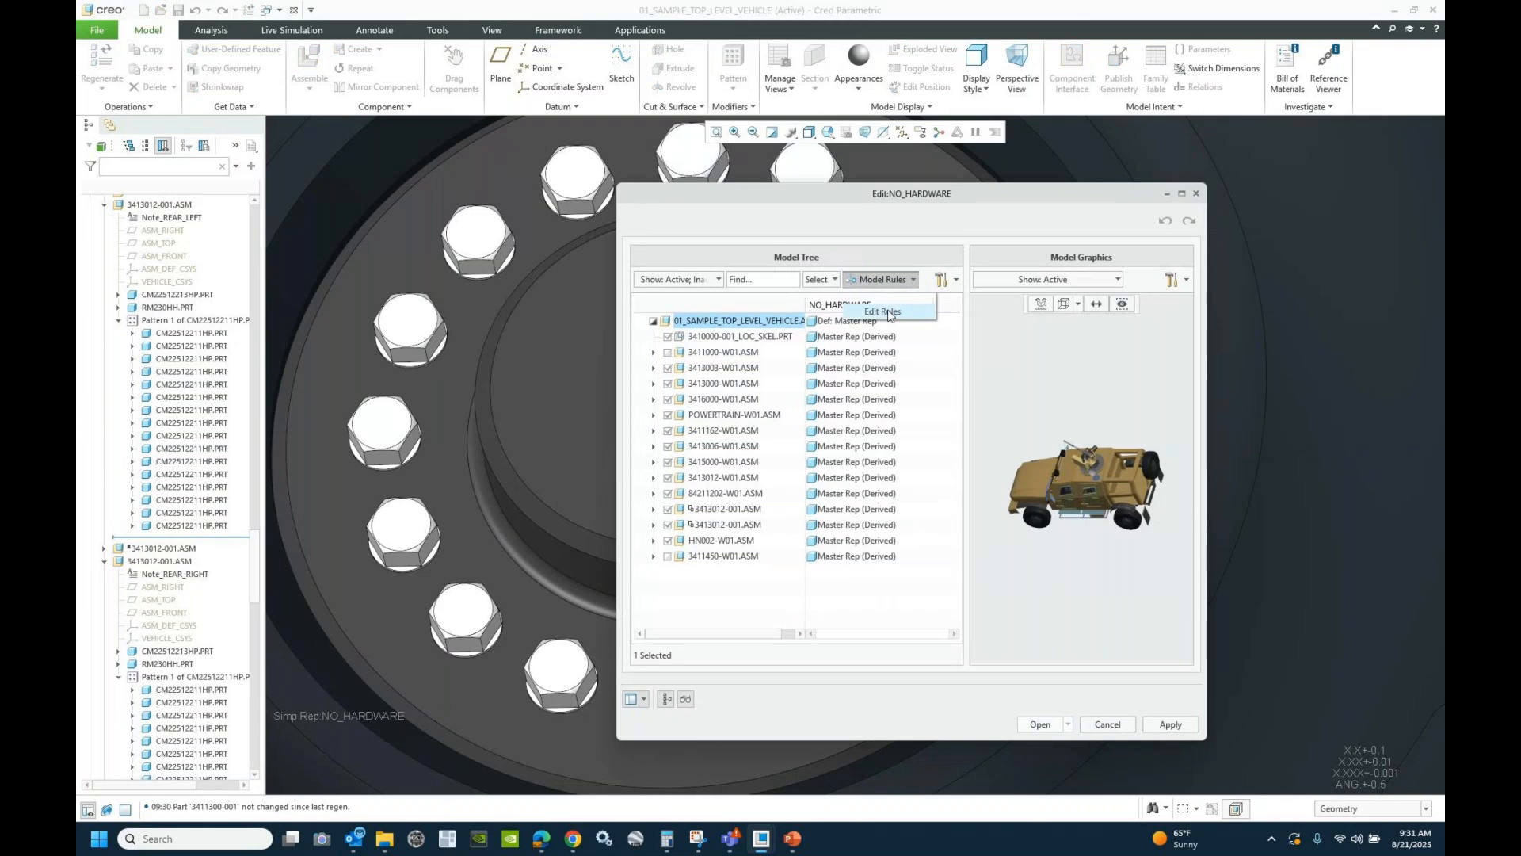
left_click(887, 311)
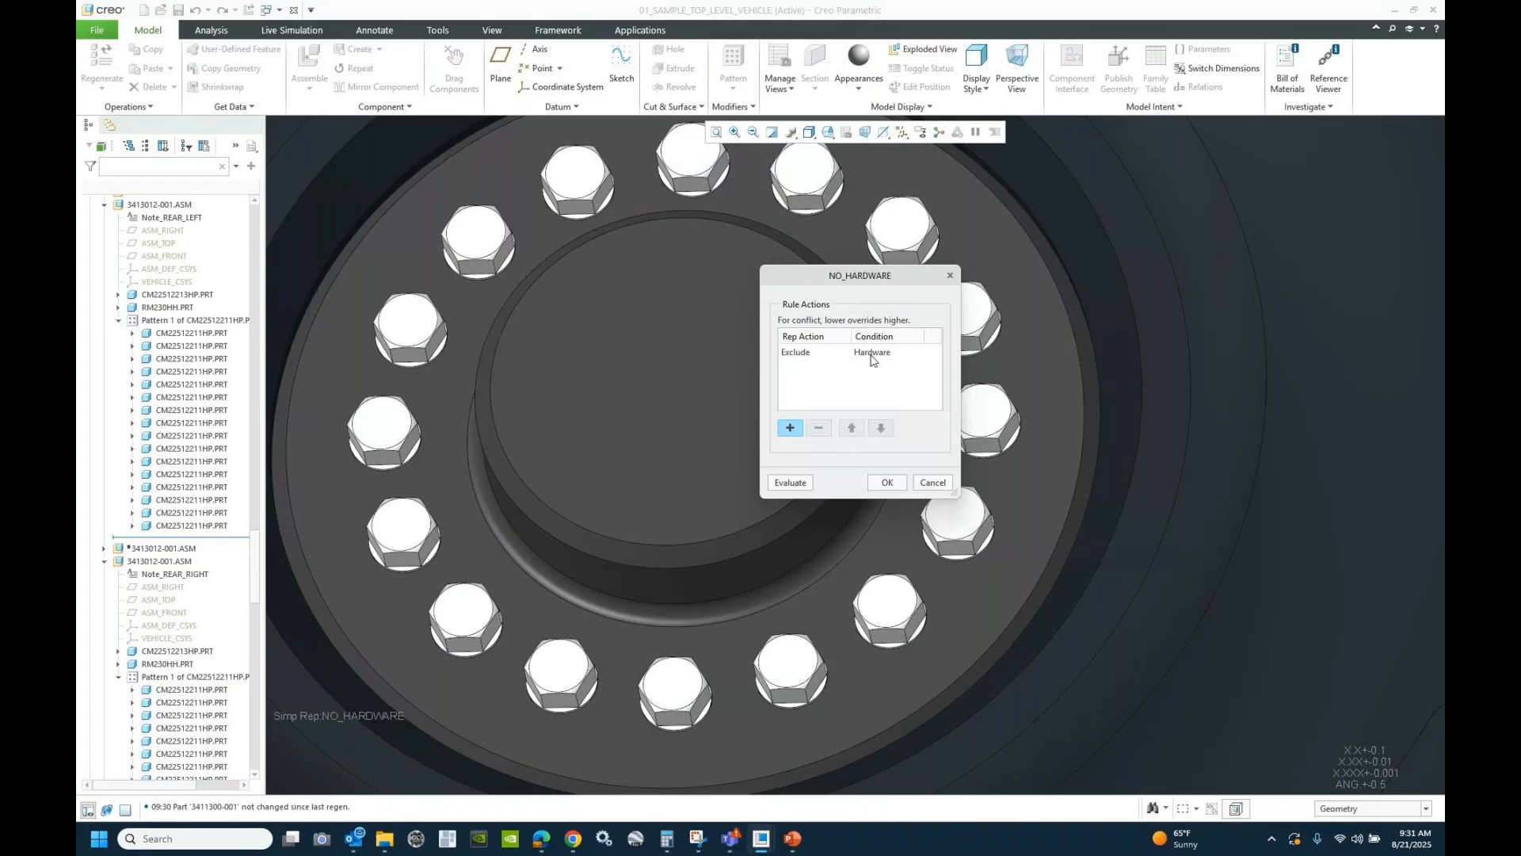
- Add a second Exclude rule action to NO_HARDWARE with a new condition named Lugs
left_click(786, 434)
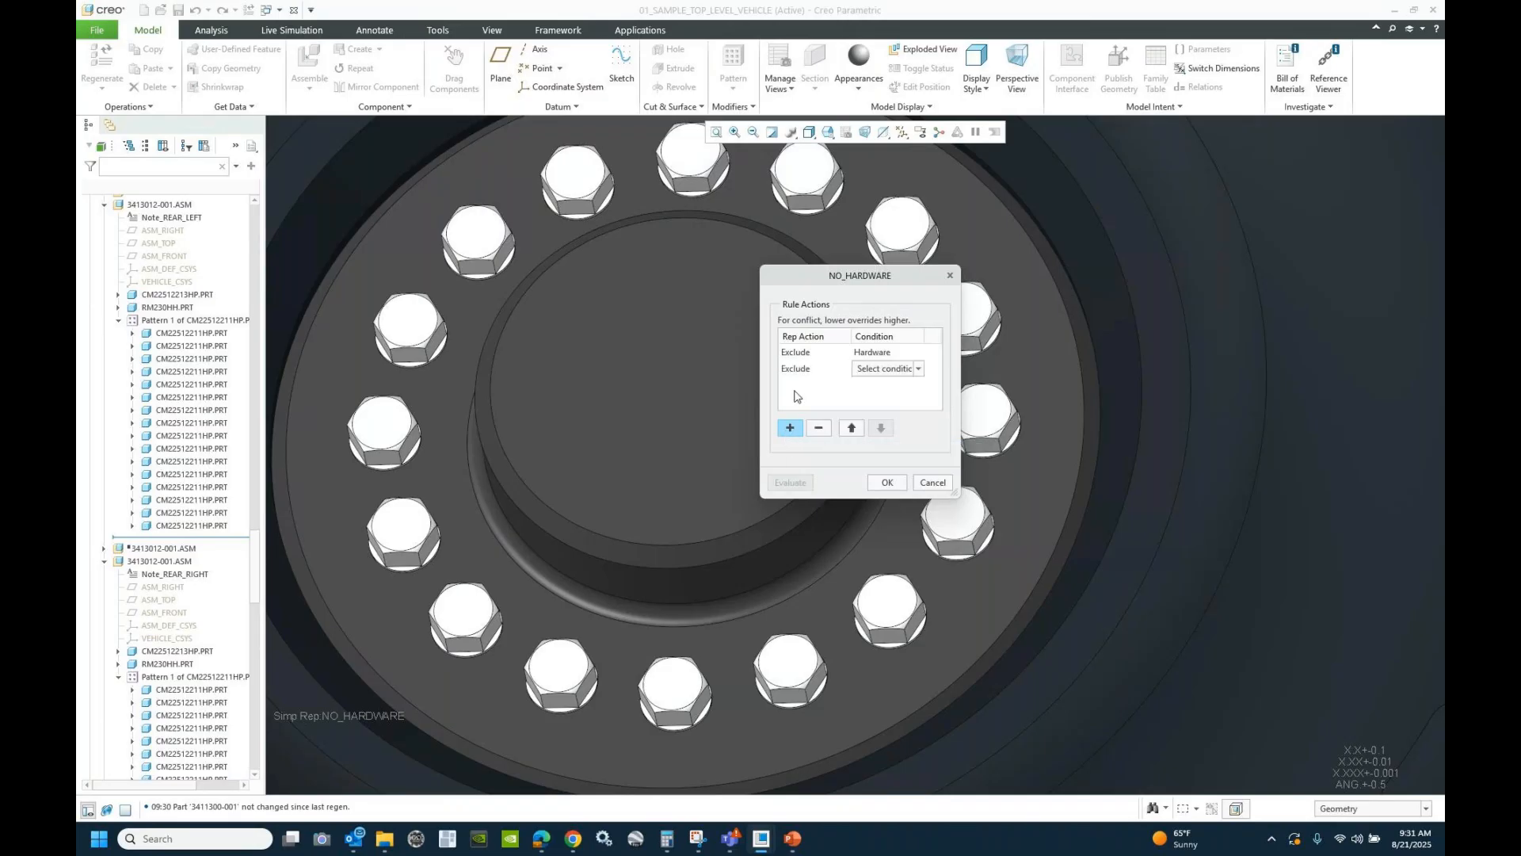
left_click(918, 369)
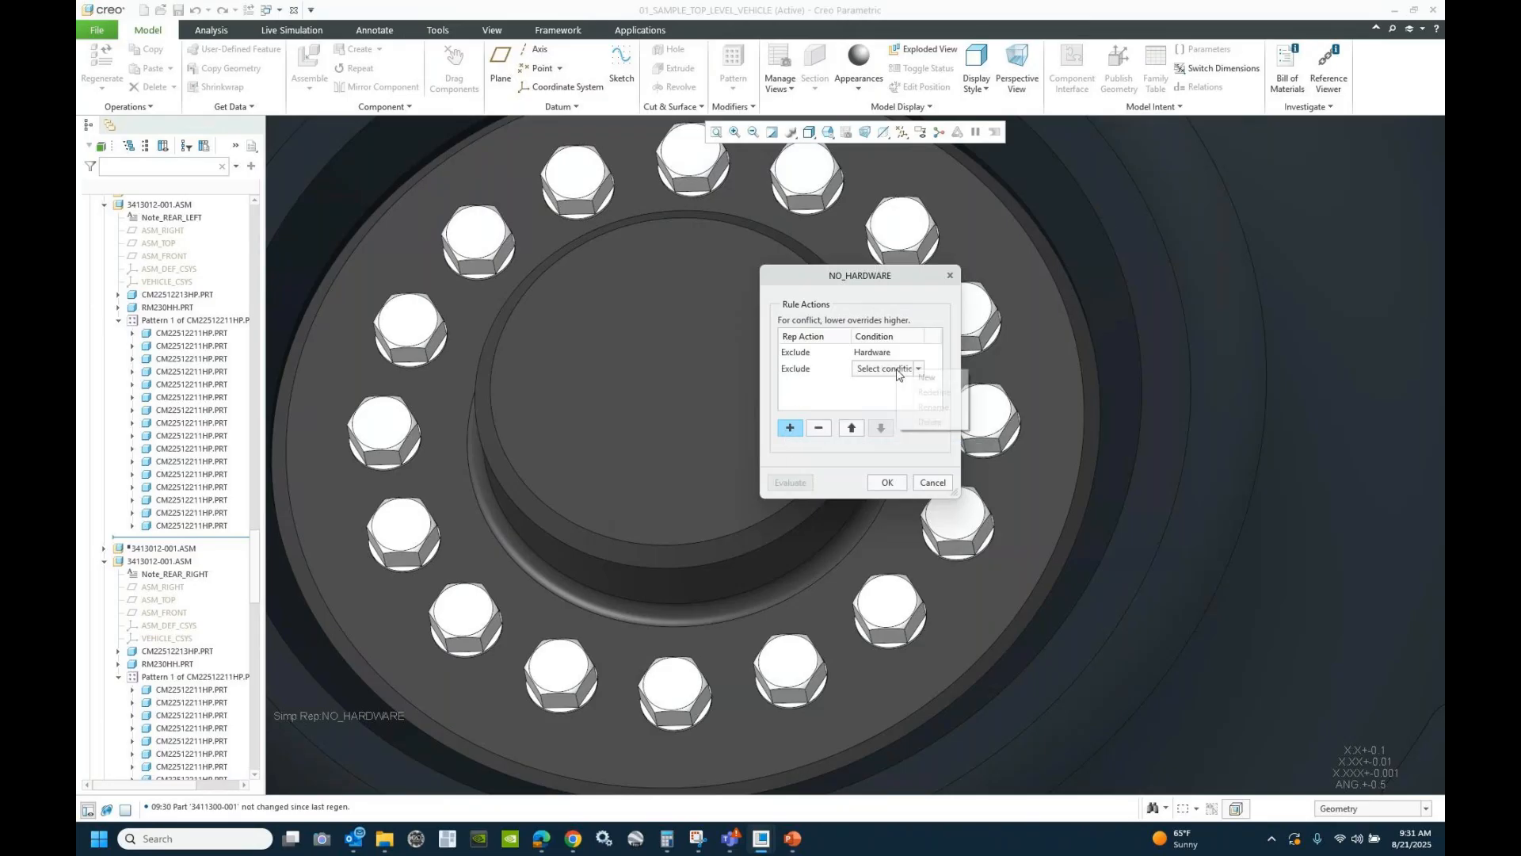
left_click(929, 377)
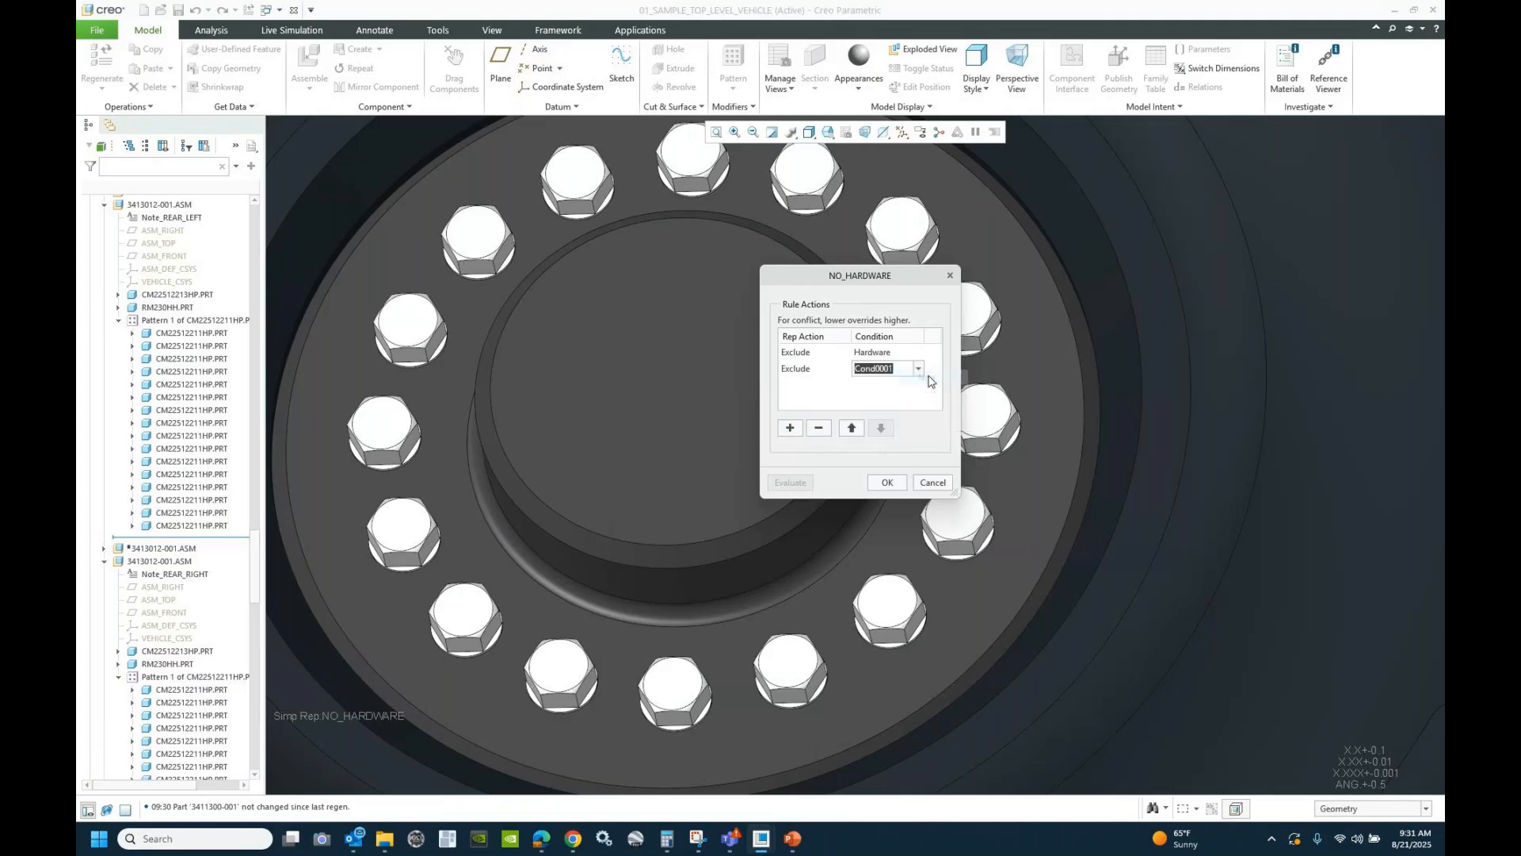
type("Lugs")
key("Return")
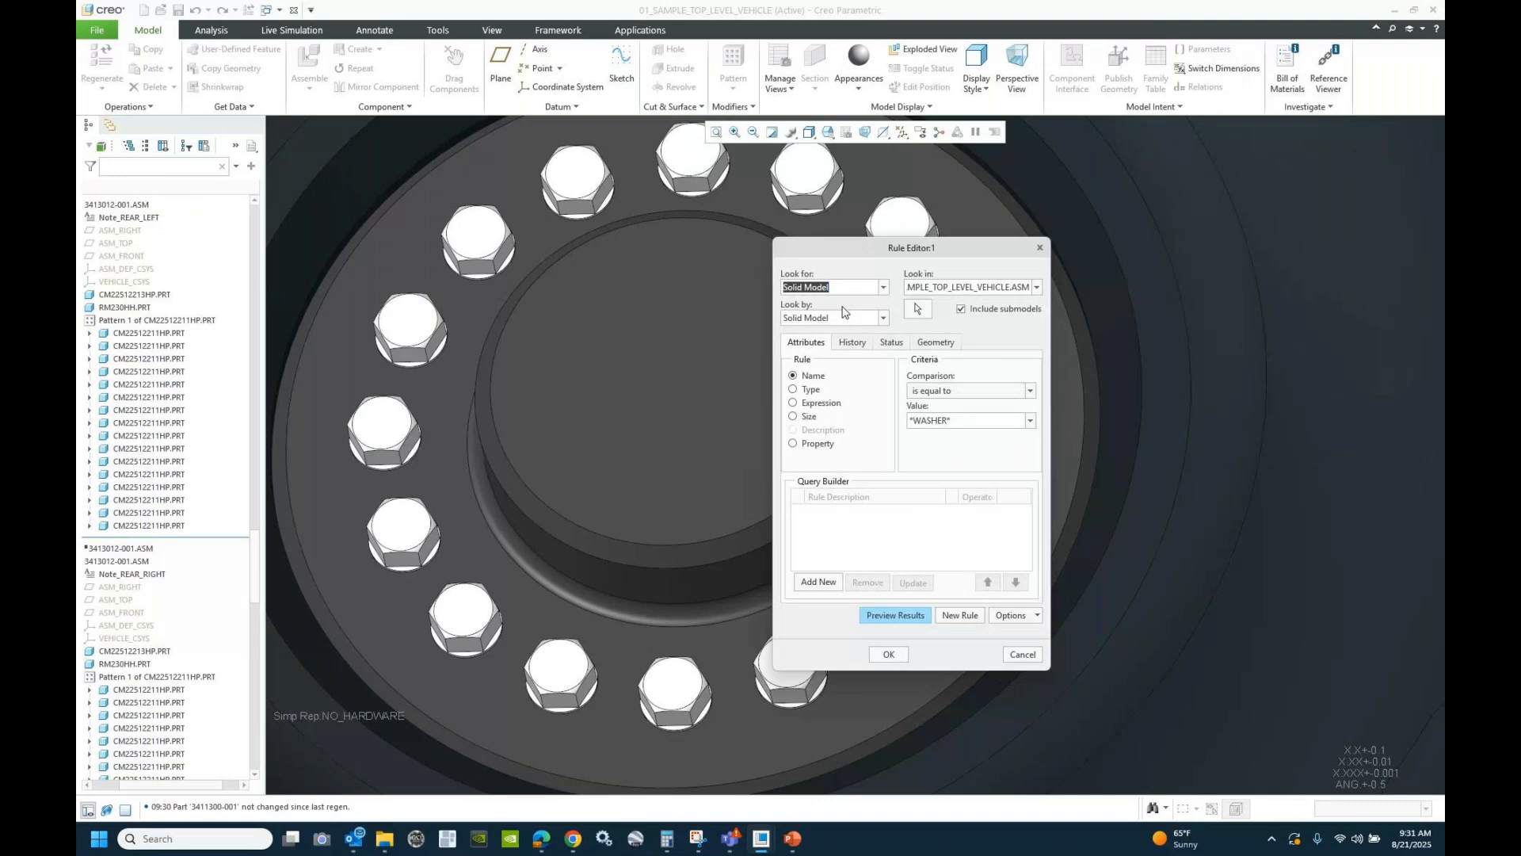
- Base the Lugs condition on an expression rule that compares the string parameter DESCRIPTION
left_click(793, 404)
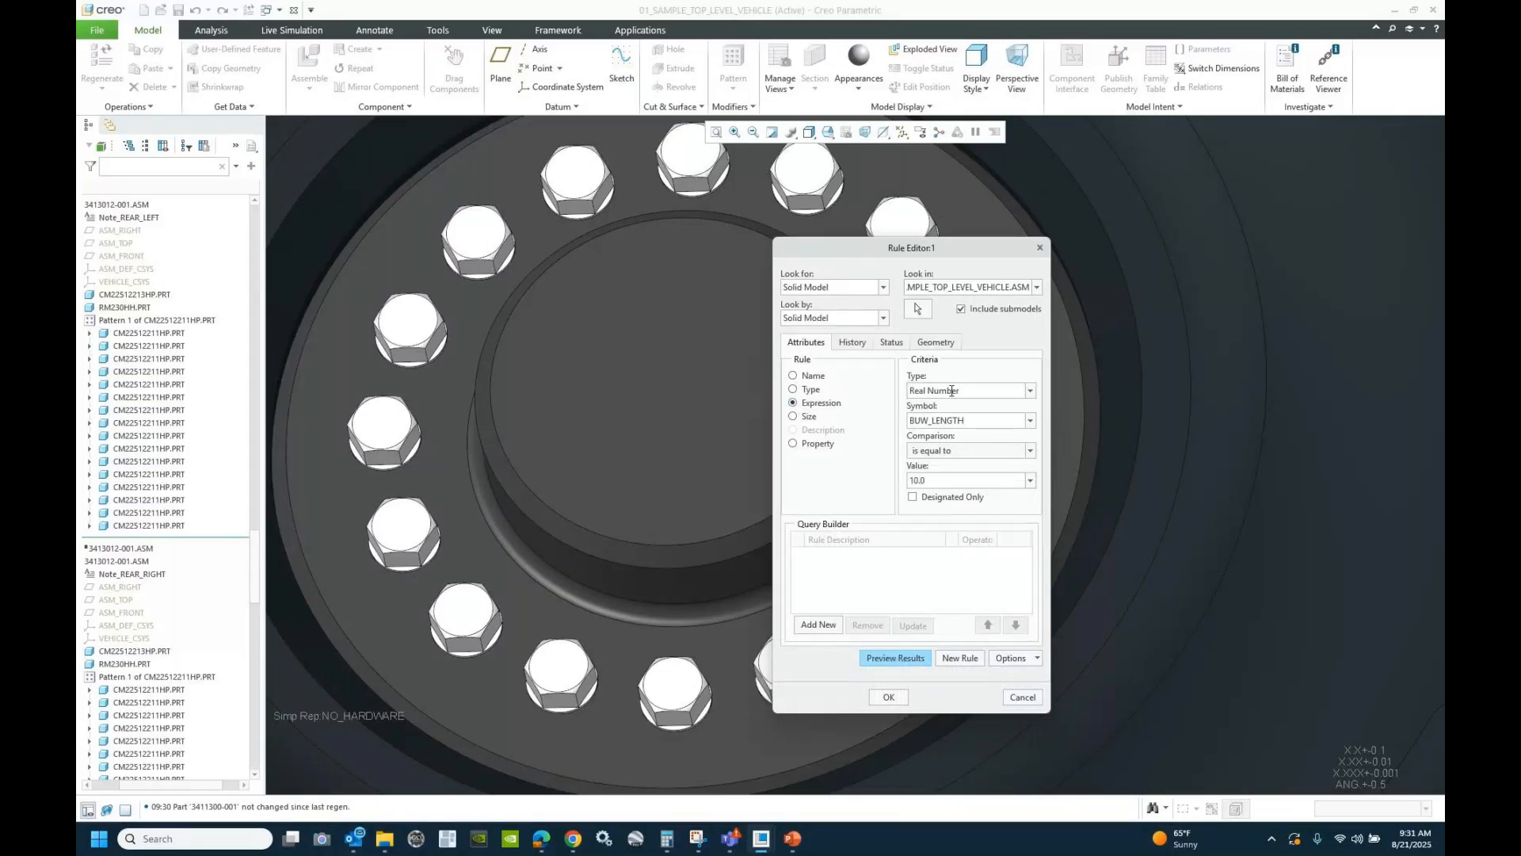
left_click(1029, 391)
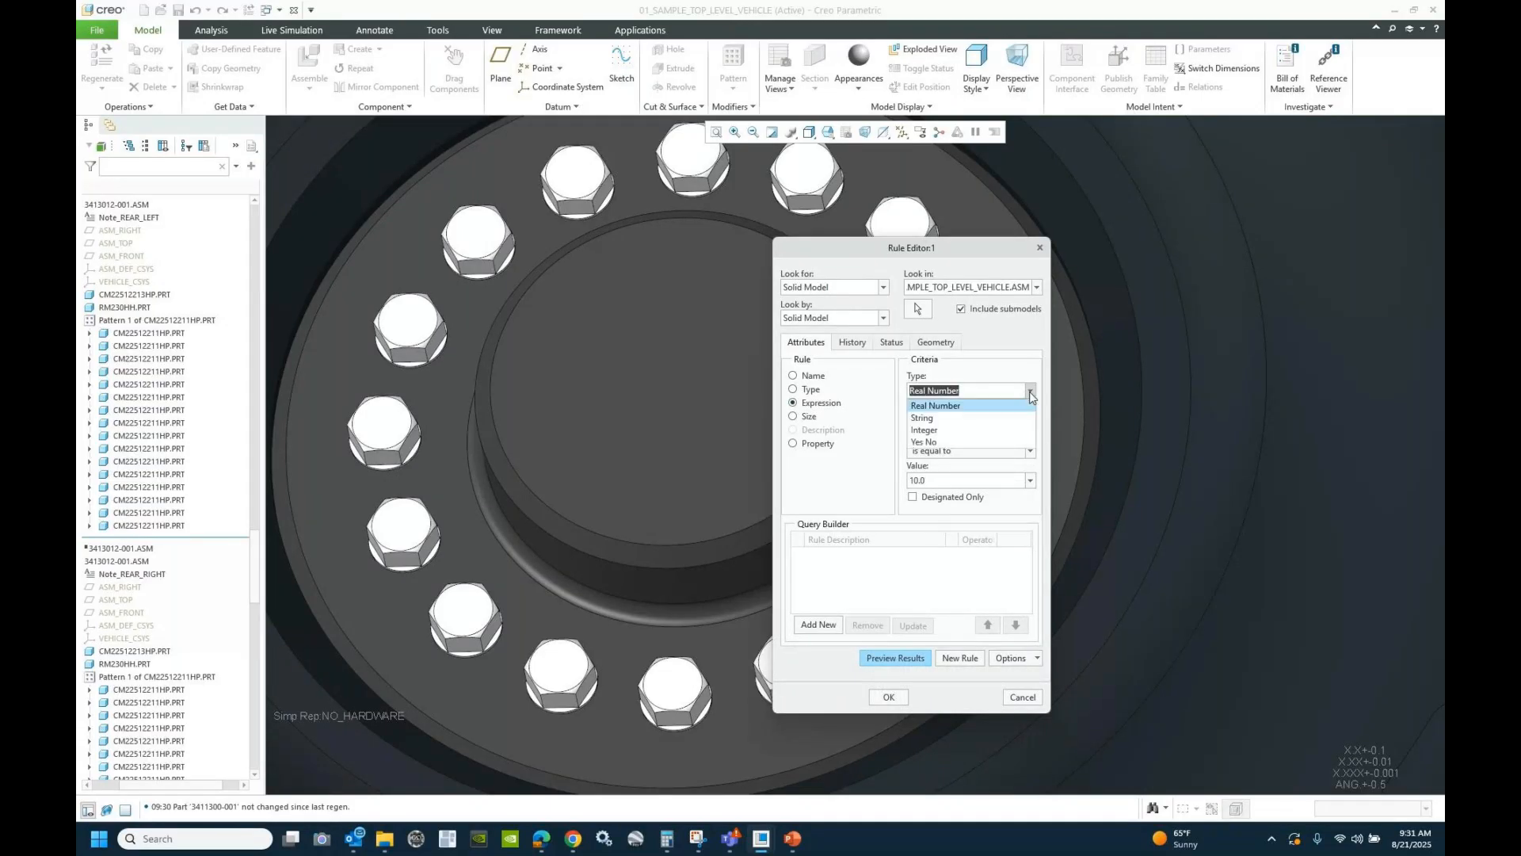
left_click(931, 418)
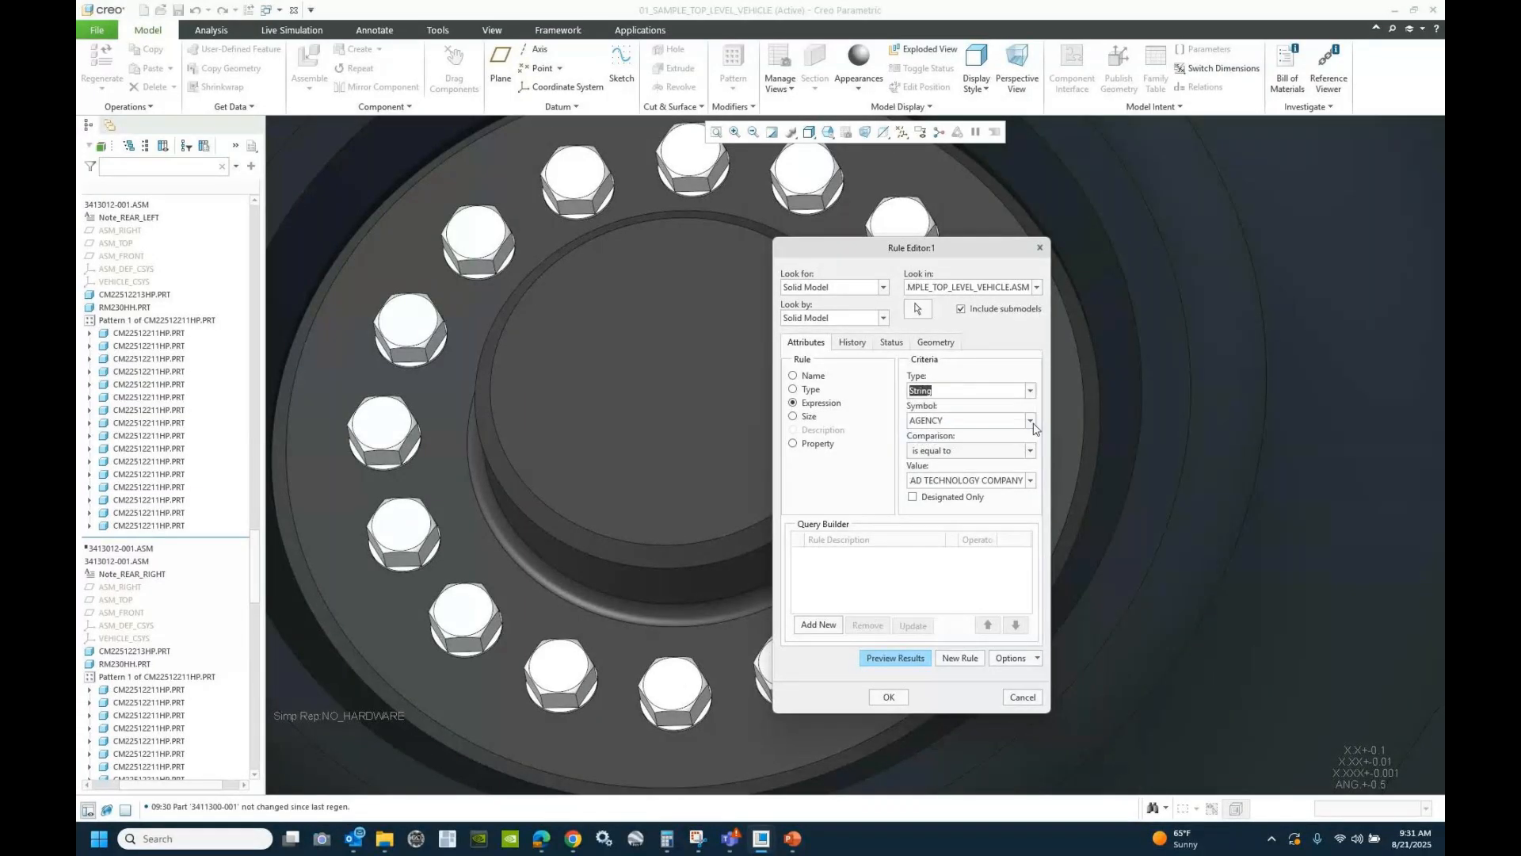
left_click(1030, 421)
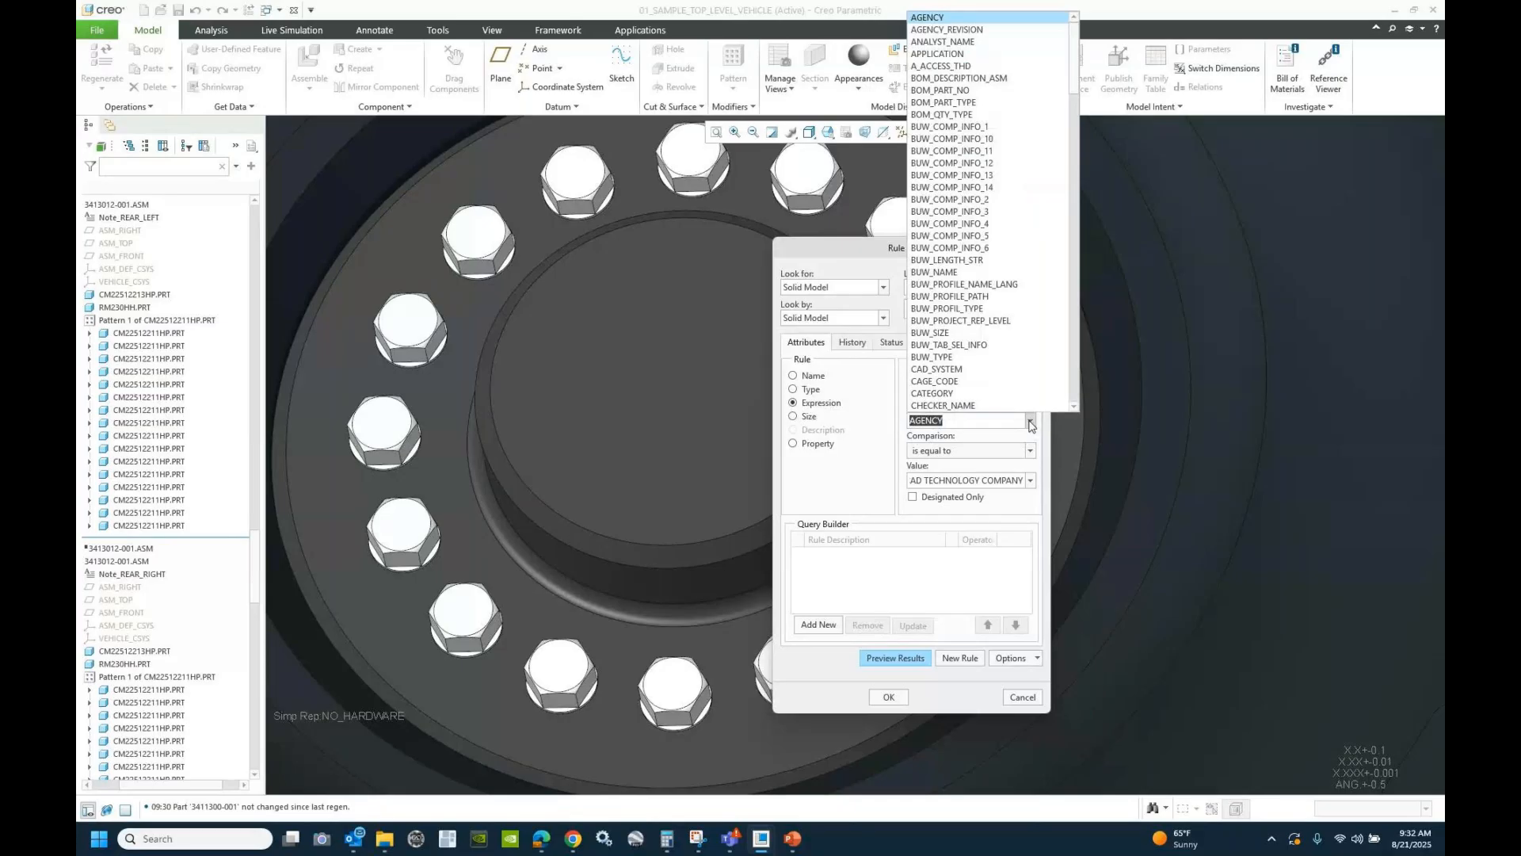
left_click_drag(1075, 65, 1074, 131)
left_click(937, 54)
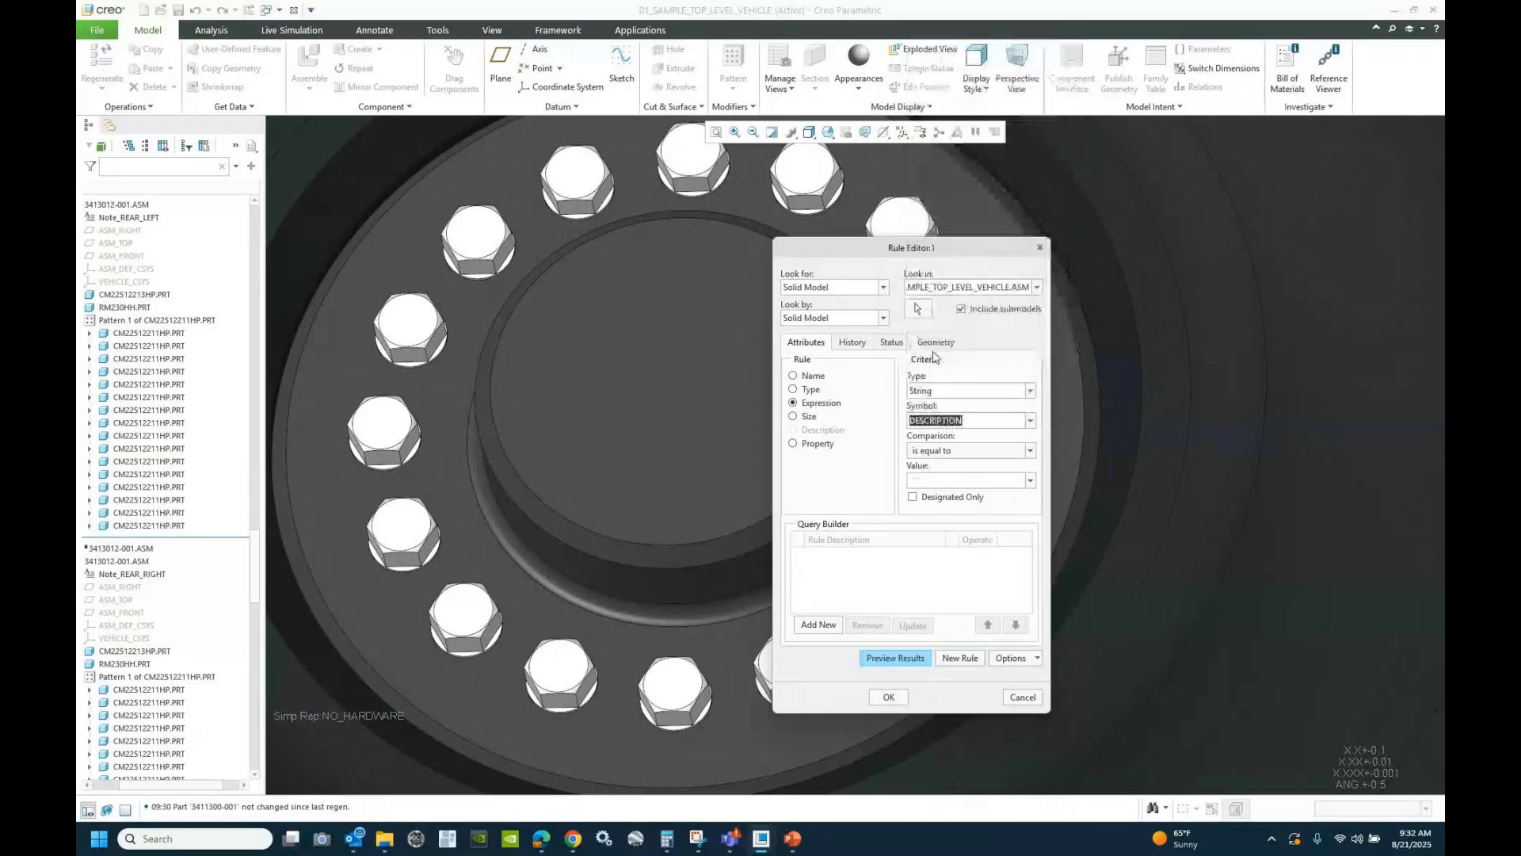
- Set the description comparison value to *lug*, add the rule to the query, and accept the Lugs condition
left_click(926, 480)
type("*")
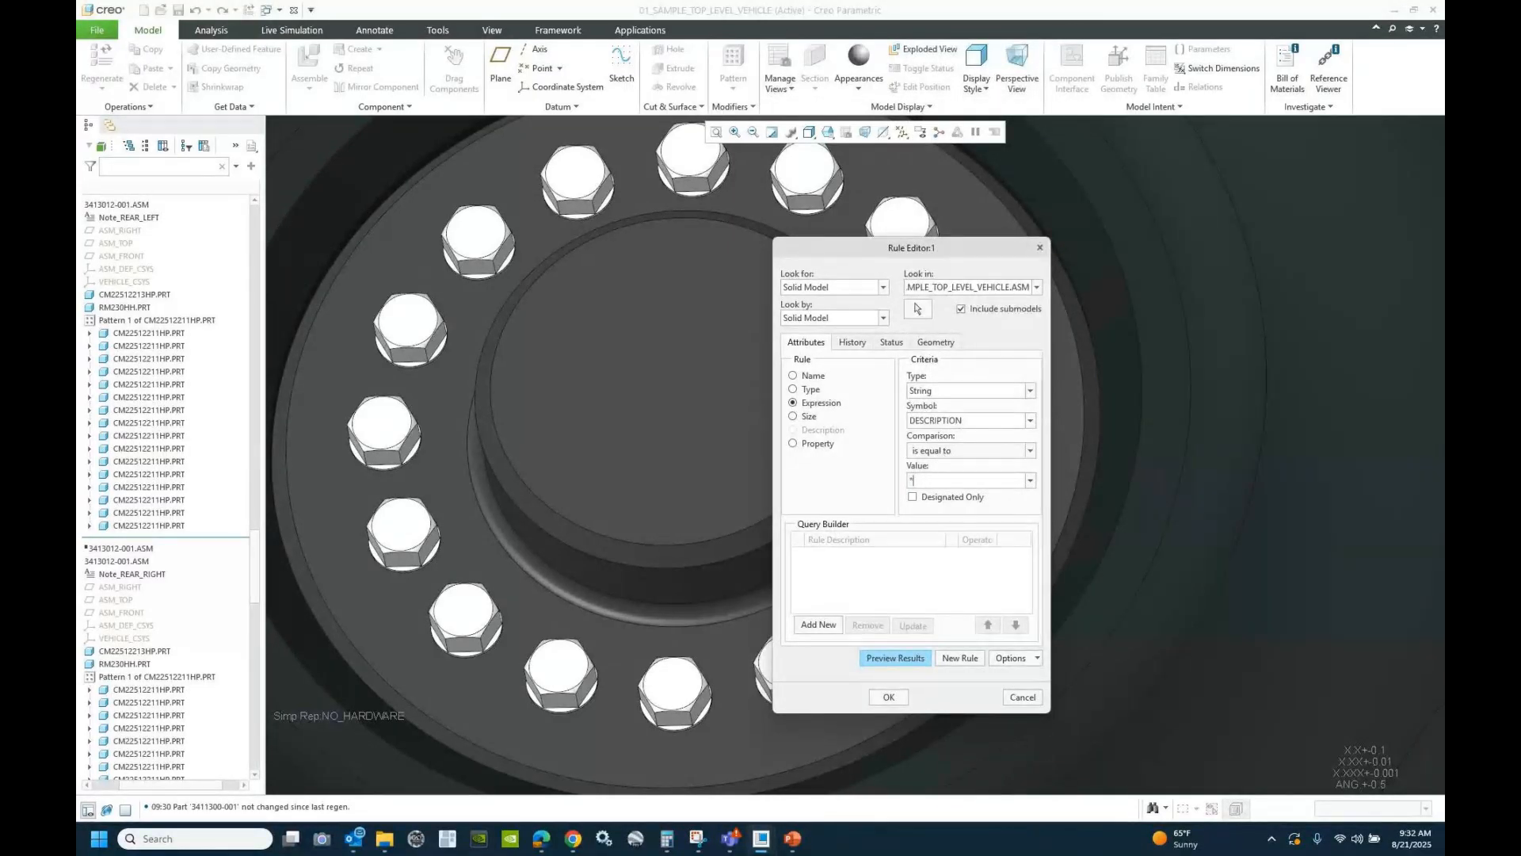
type("lug*")
left_click(818, 625)
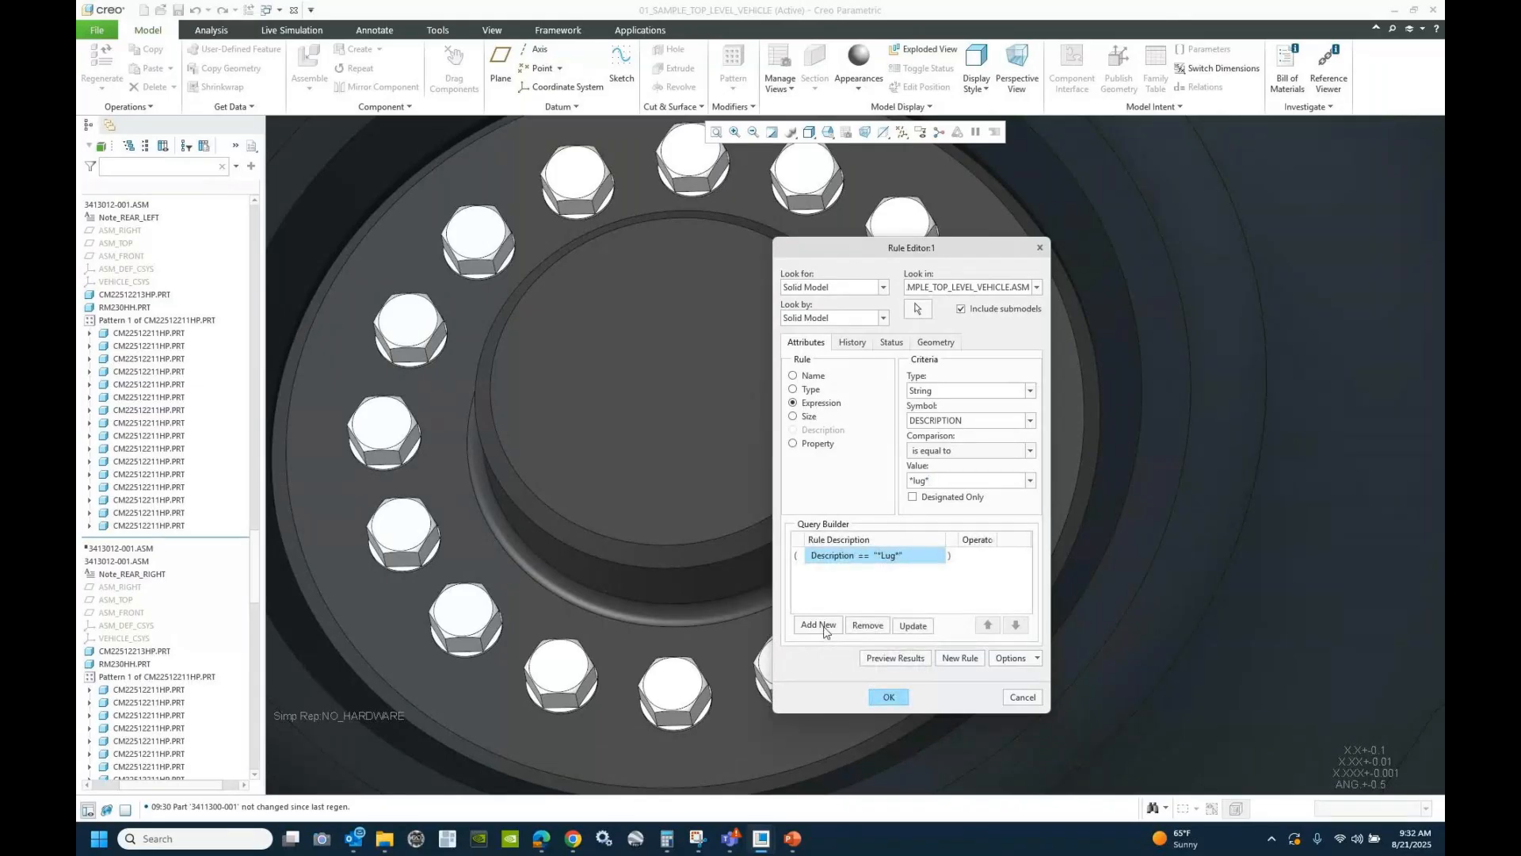
left_click(879, 697)
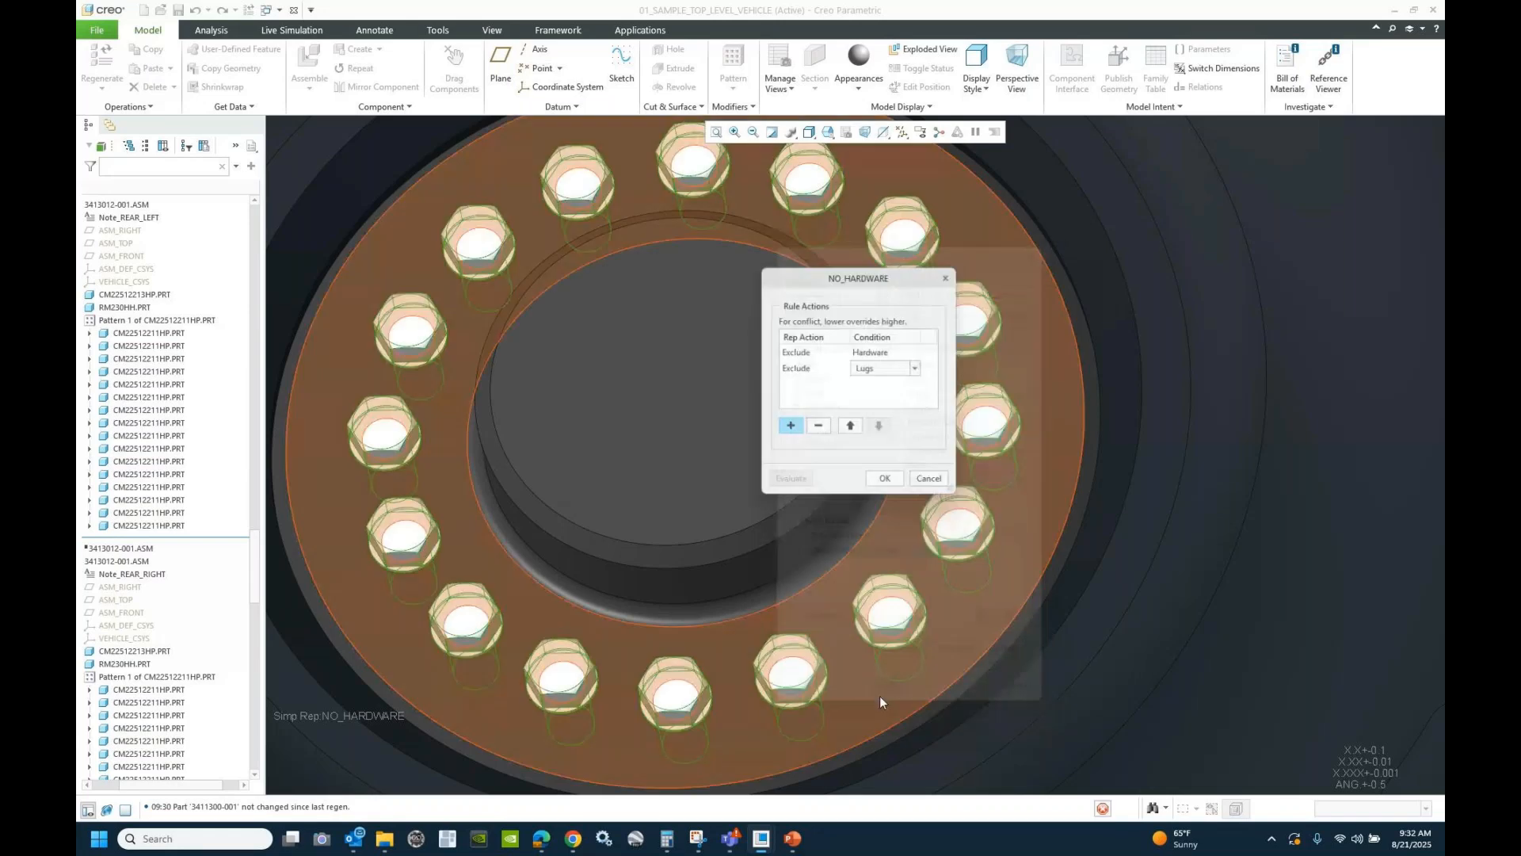
- Accept the rule actions, open the updated NO_HARDWARE representation, and inspect the wheels in the RIGHT orientation
left_click(888, 484)
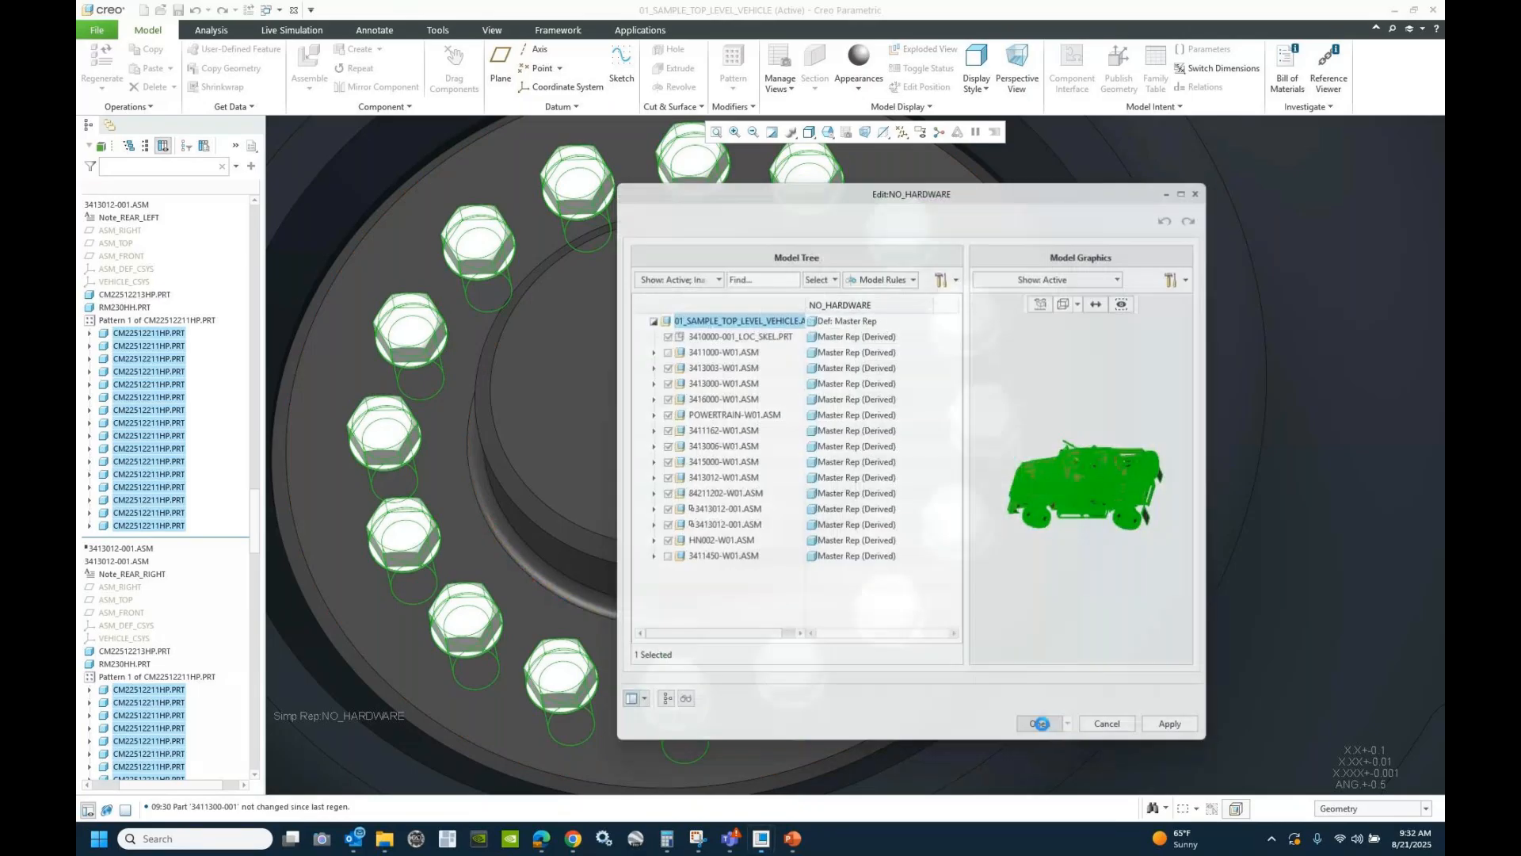
left_click(1040, 724)
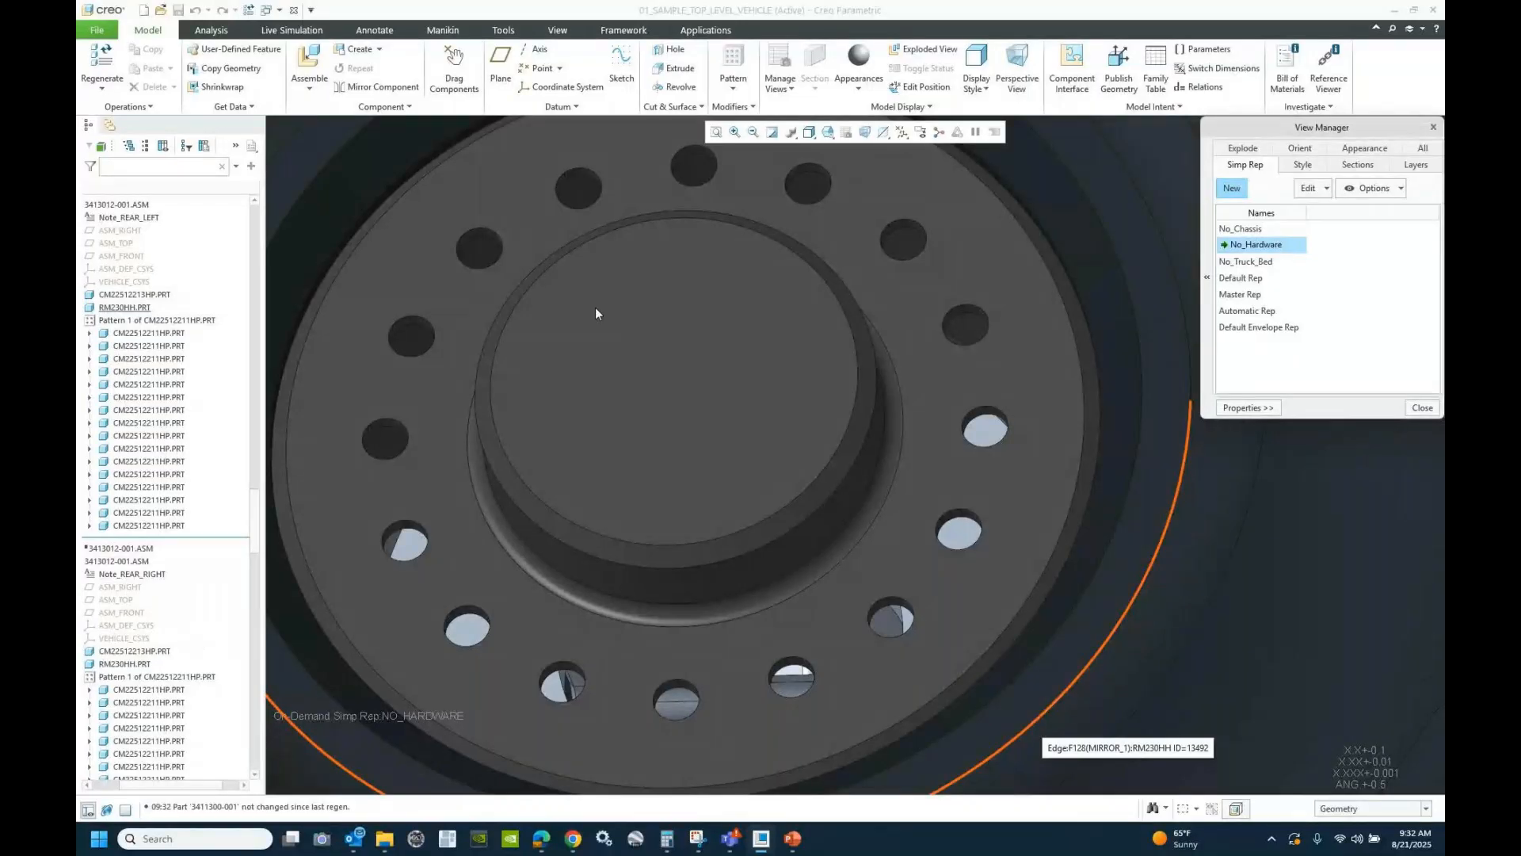
scroll(680, 366, "down", 3)
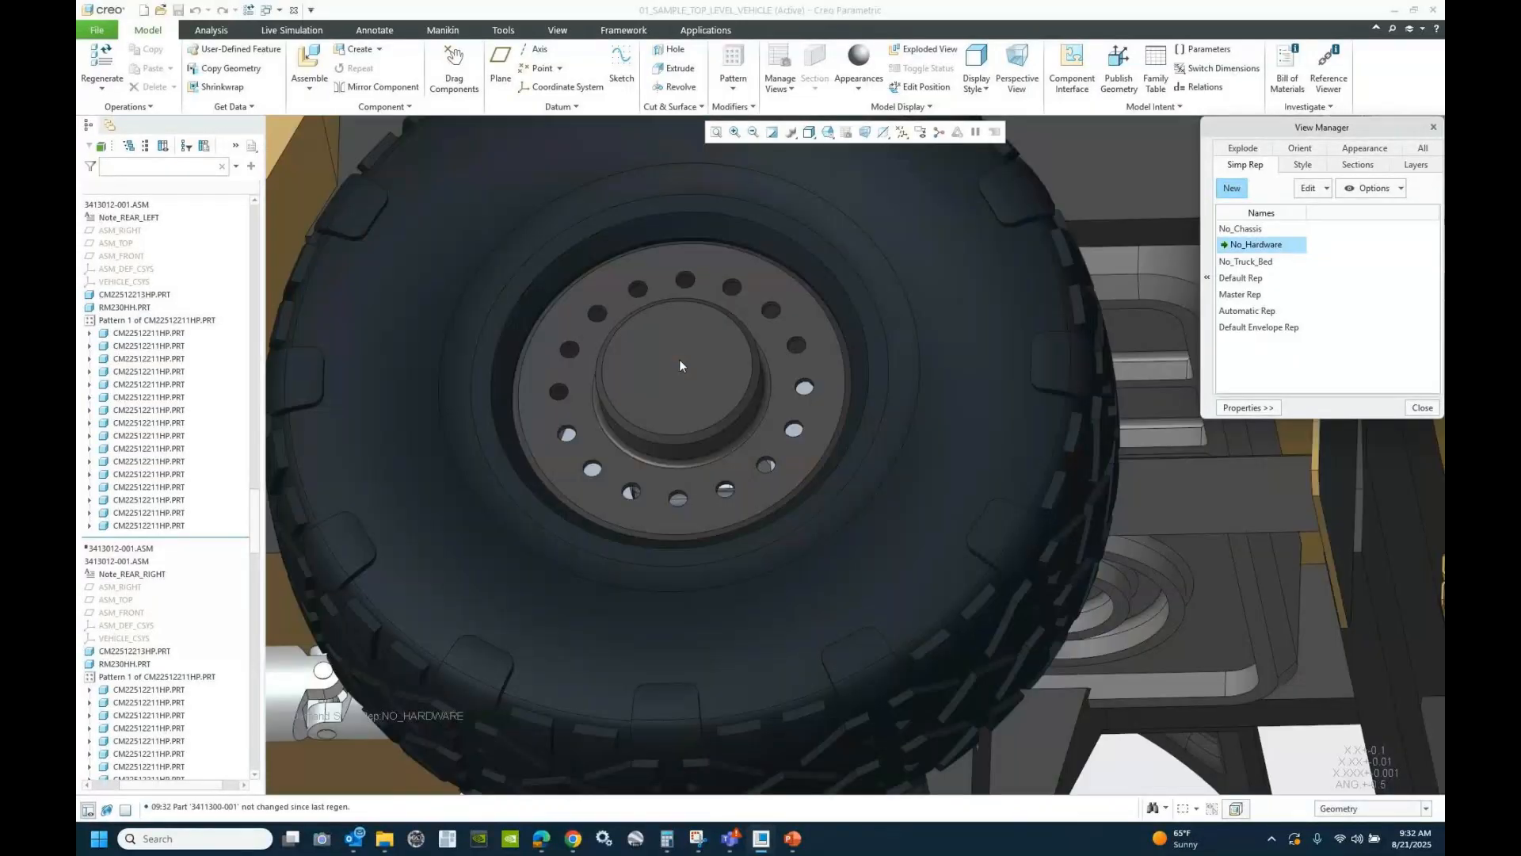
scroll(679, 366, "down", 5)
left_click(828, 131)
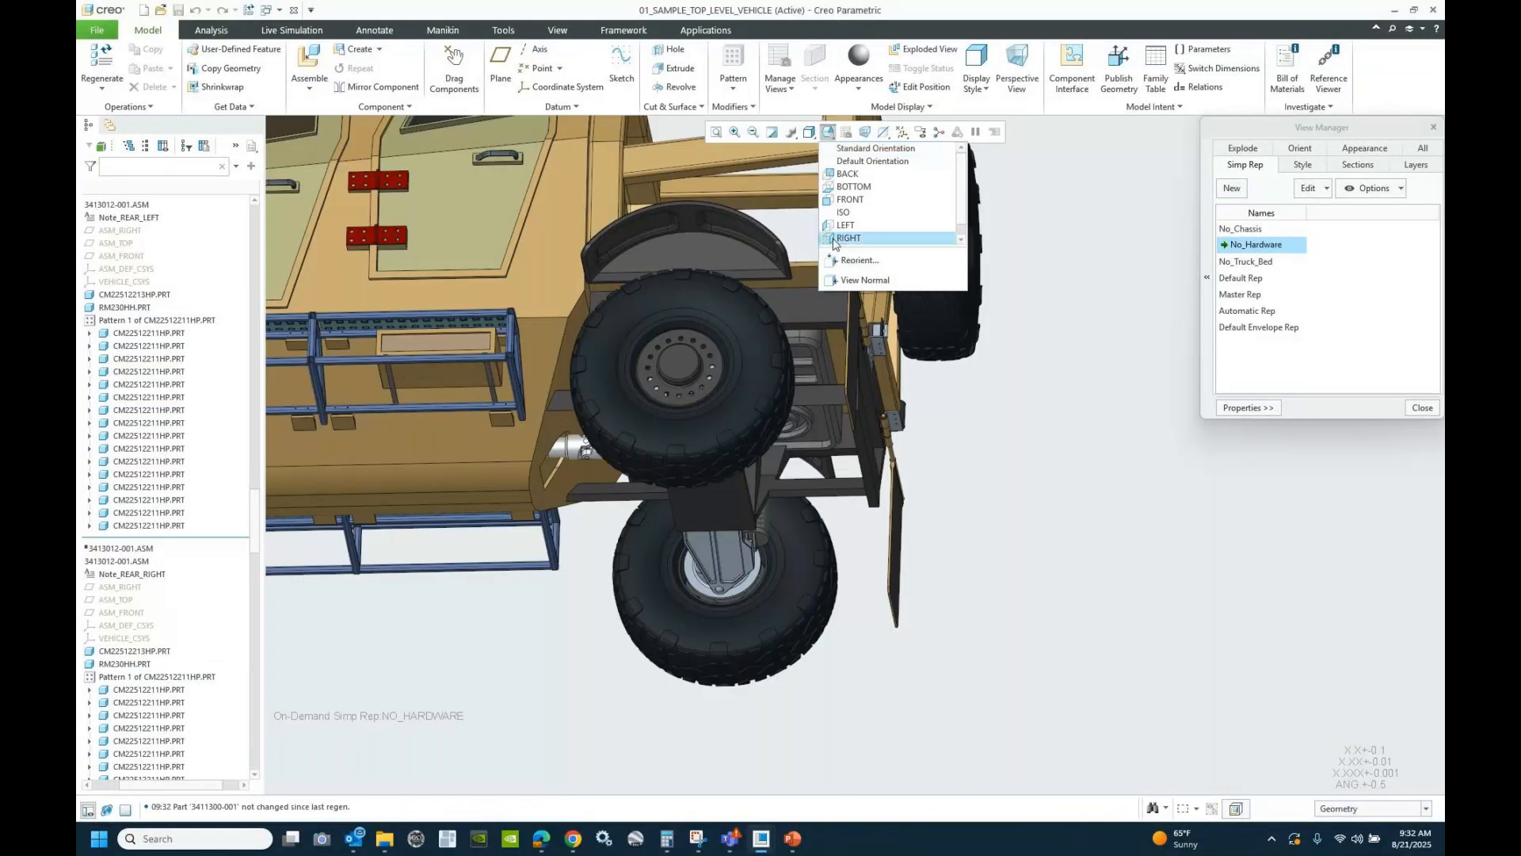
left_click(834, 238)
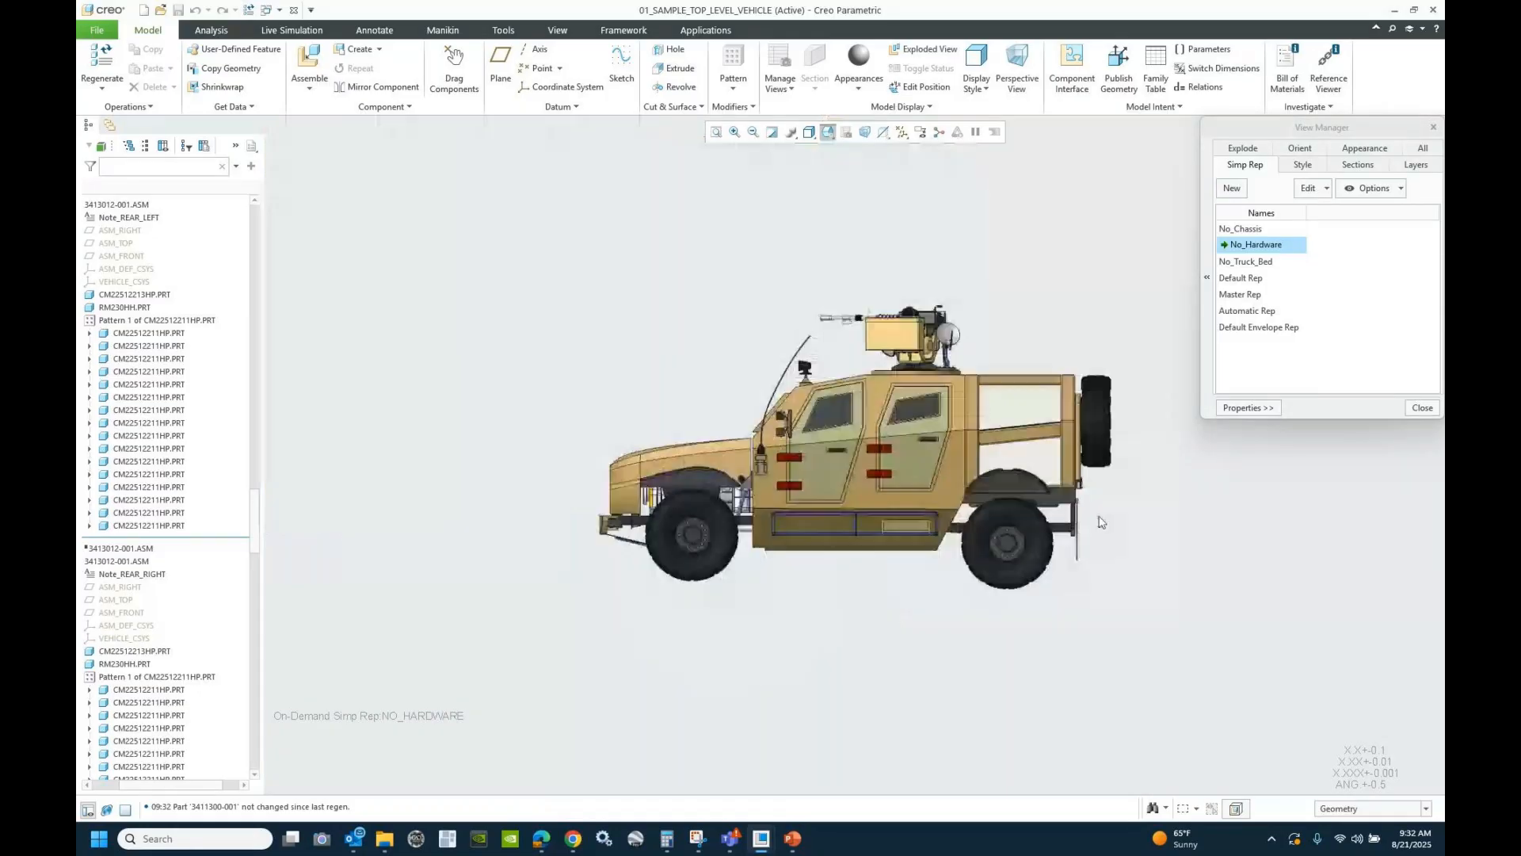
scroll(839, 488, "up", 5)
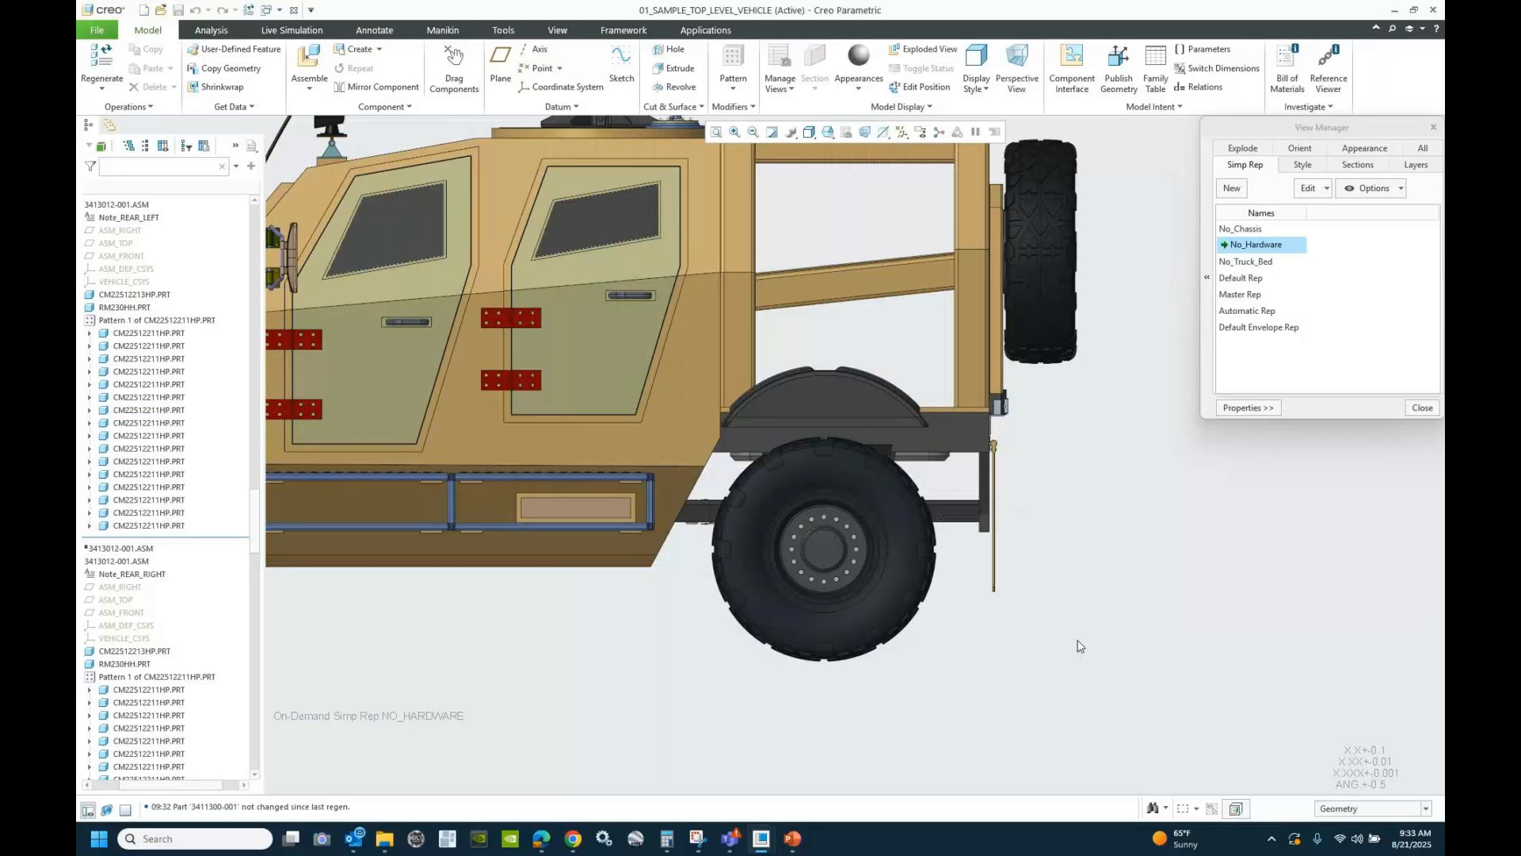
- Locate the rear wheel's tire part and its parent subassembly 3413012-001.ASM in the model tree, then clear the selection
left_click(908, 536)
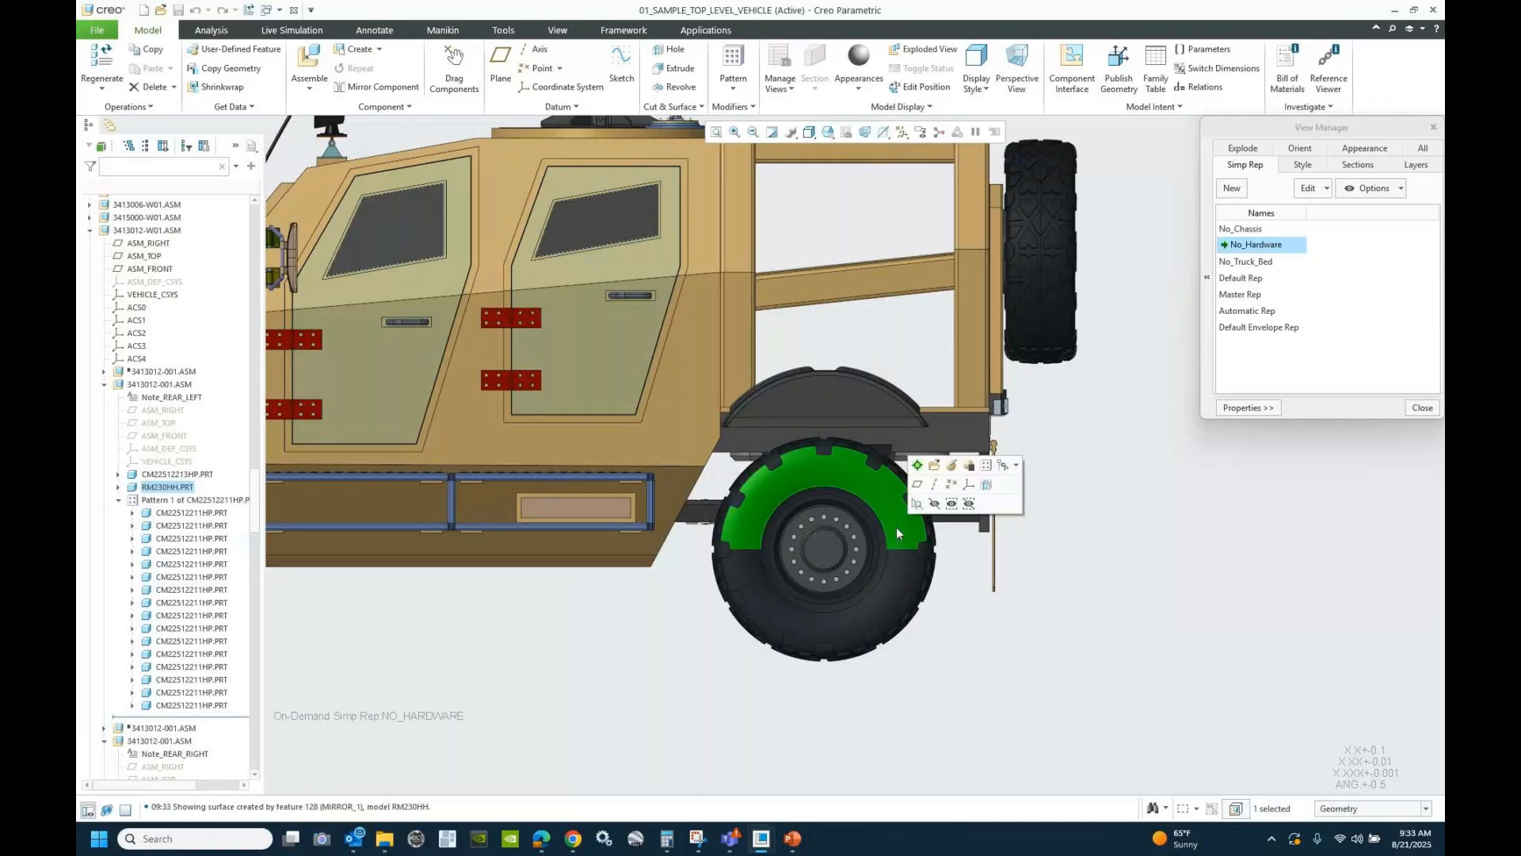
left_click(151, 385)
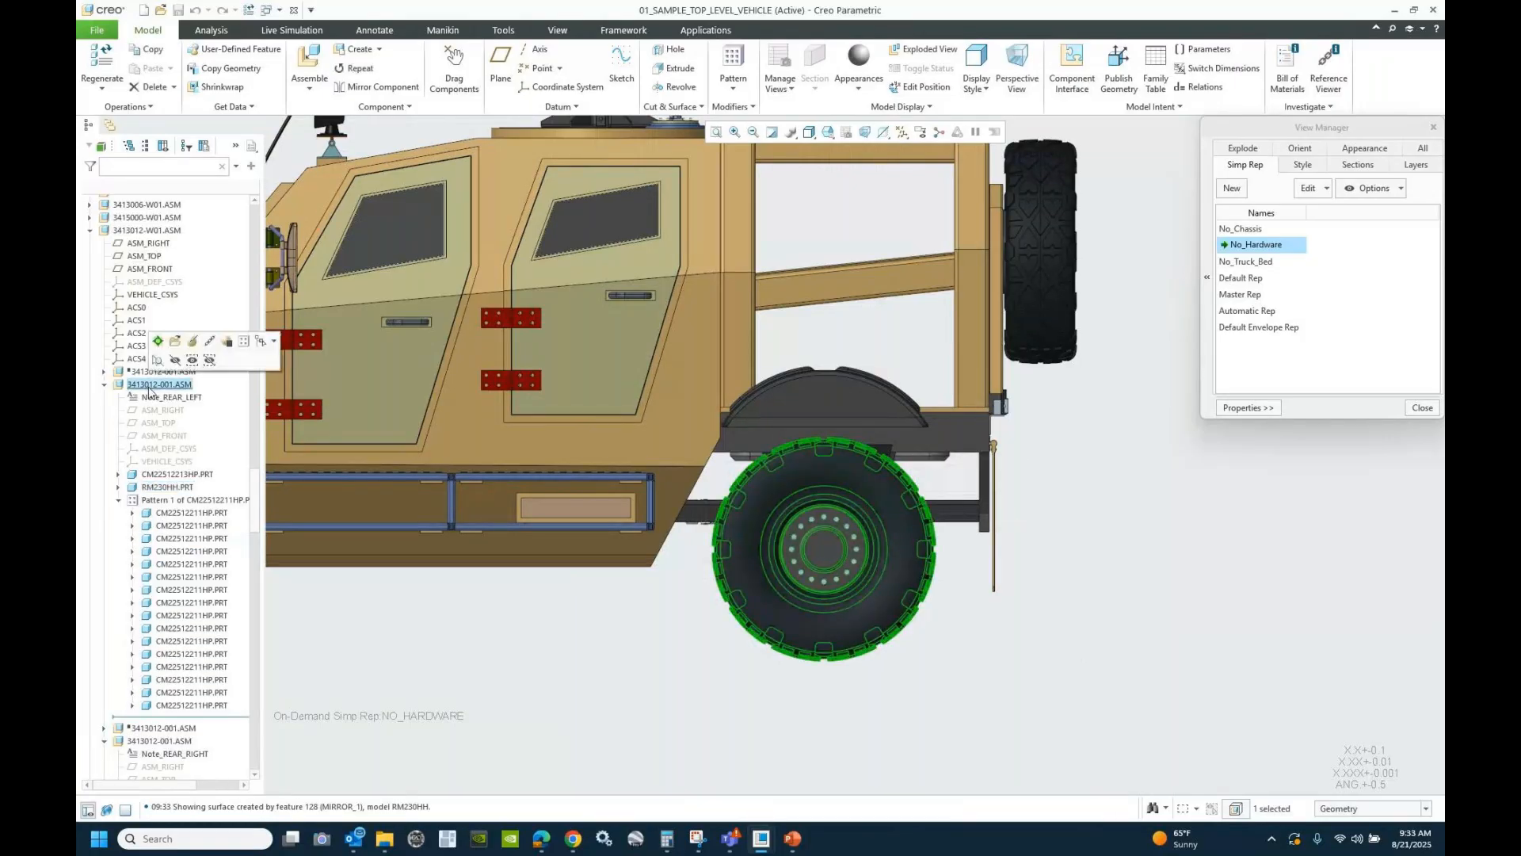
left_click(526, 641)
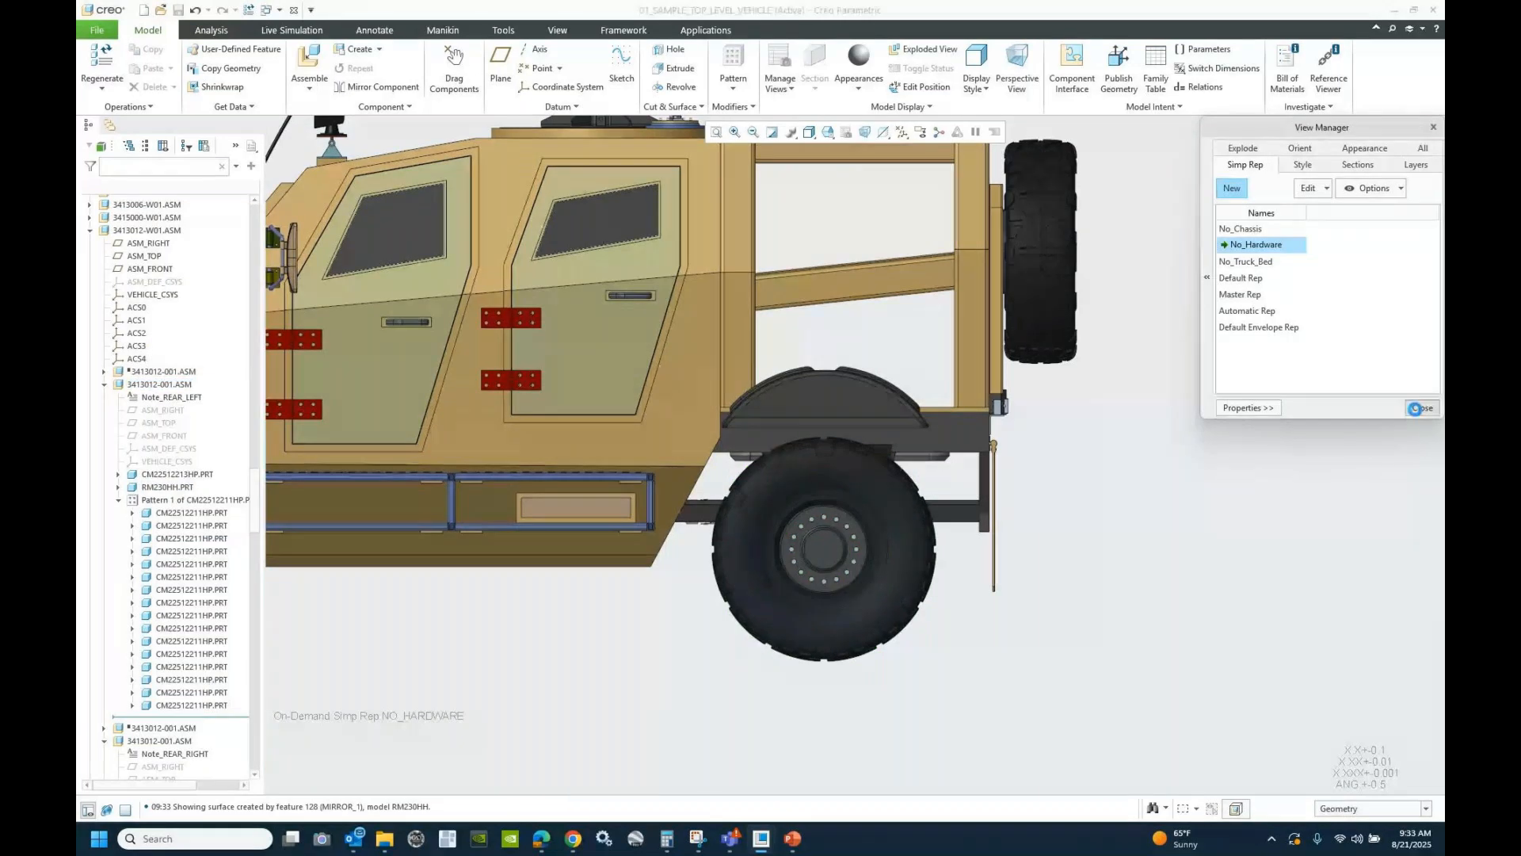
- Close the View Manager and bring wheel assembly 3413012-001.asm into the vehicle assembly as a new component, using its Master Rep
left_click(1422, 408)
left_click(309, 63)
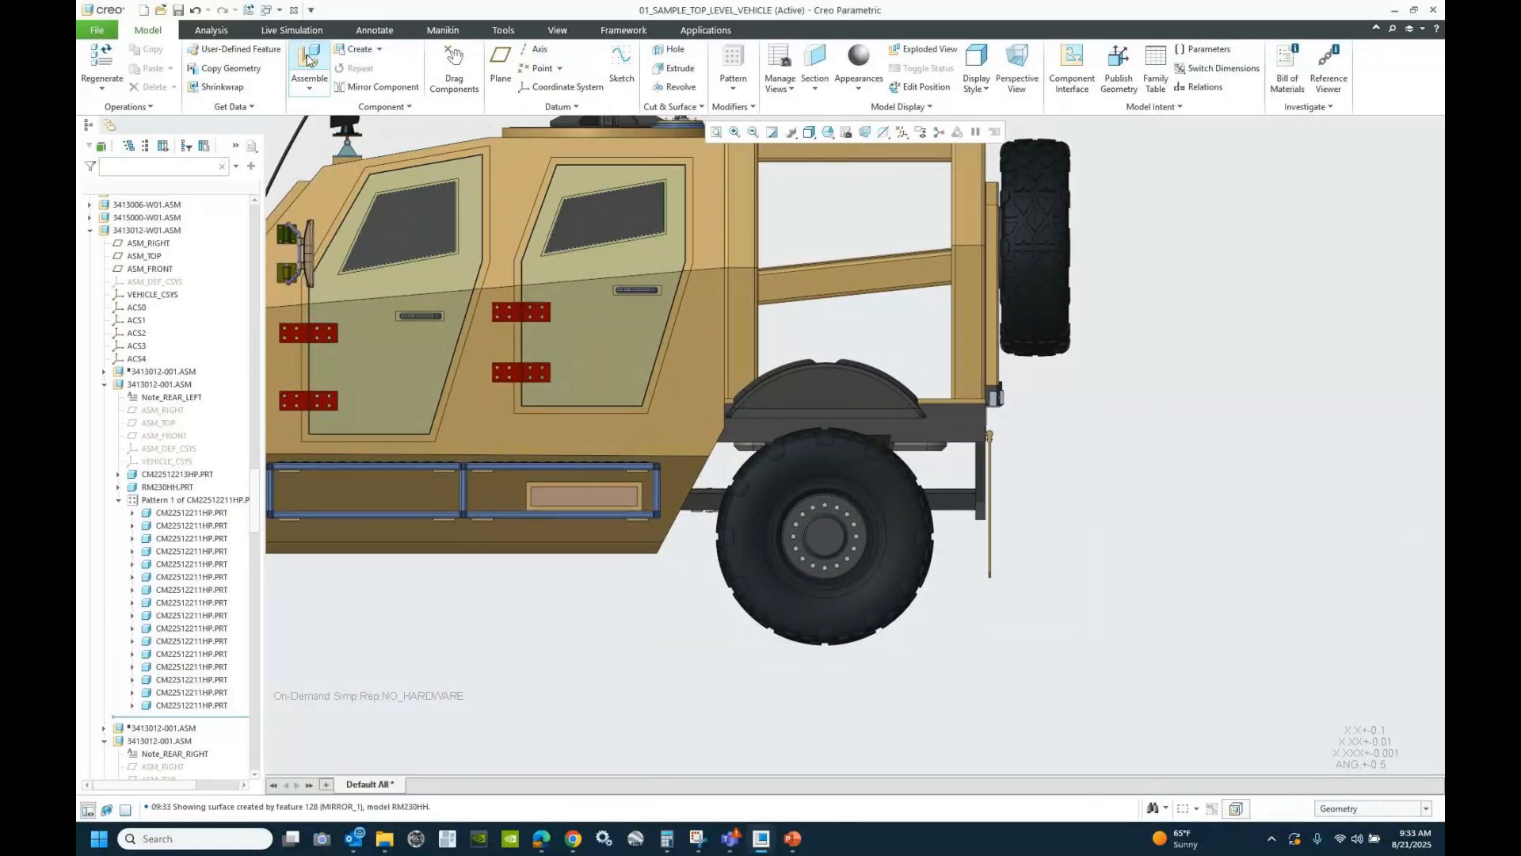
type("3012")
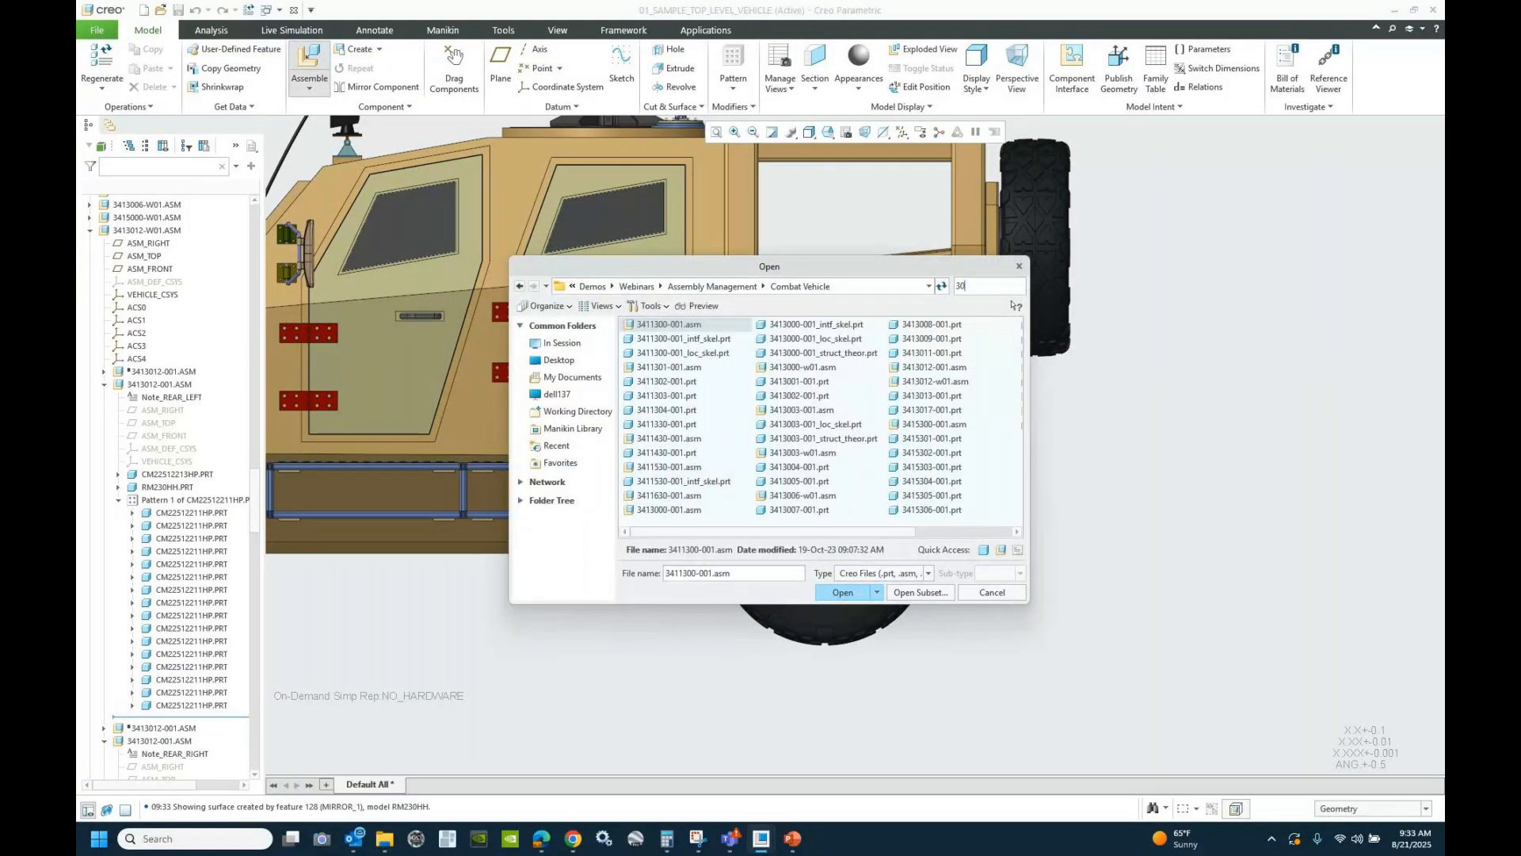
left_click(842, 591)
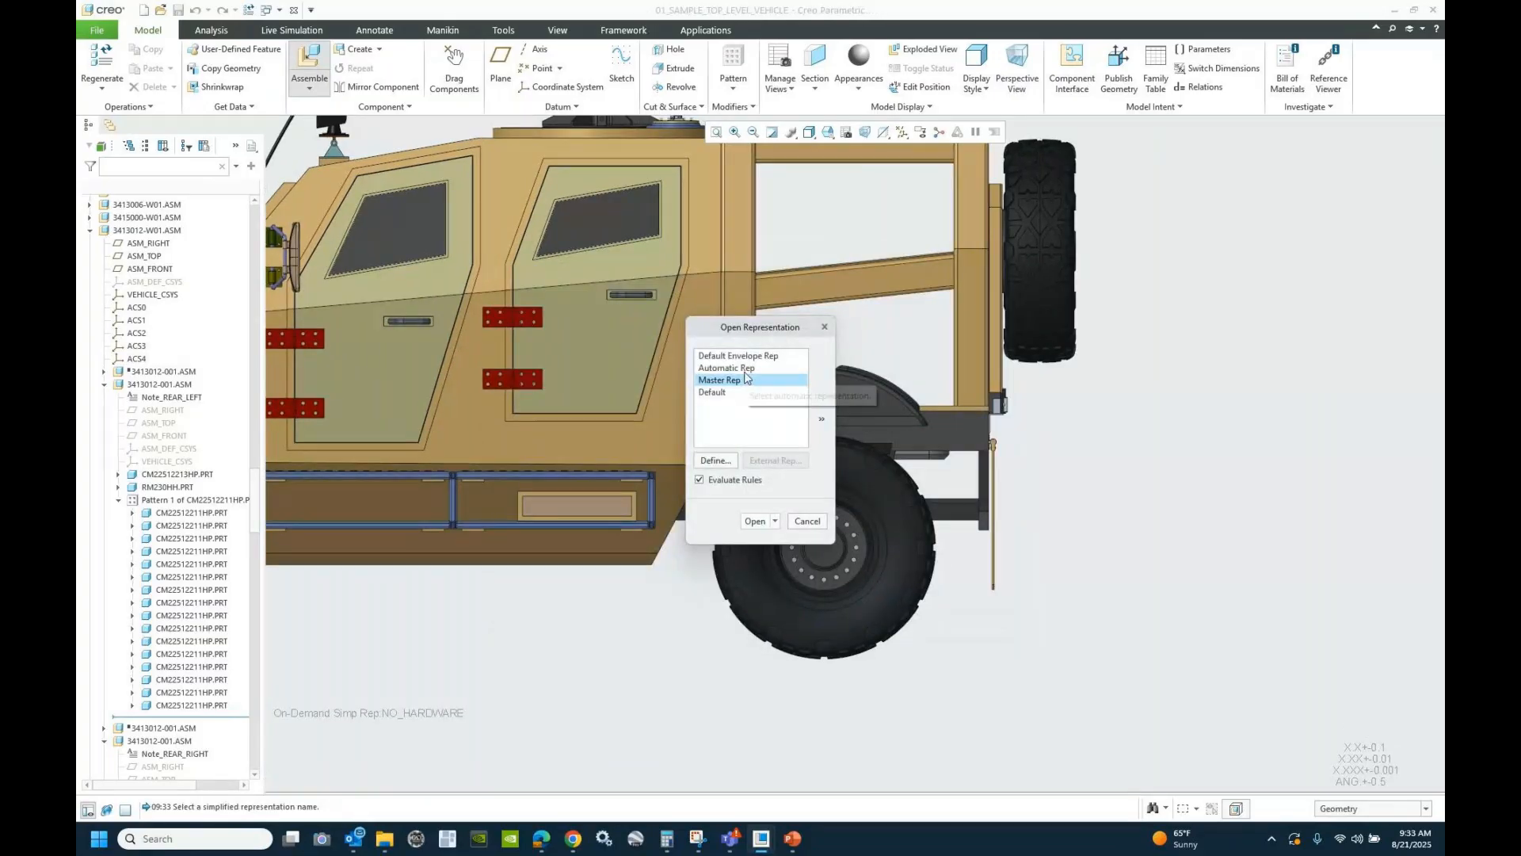
left_click(753, 521)
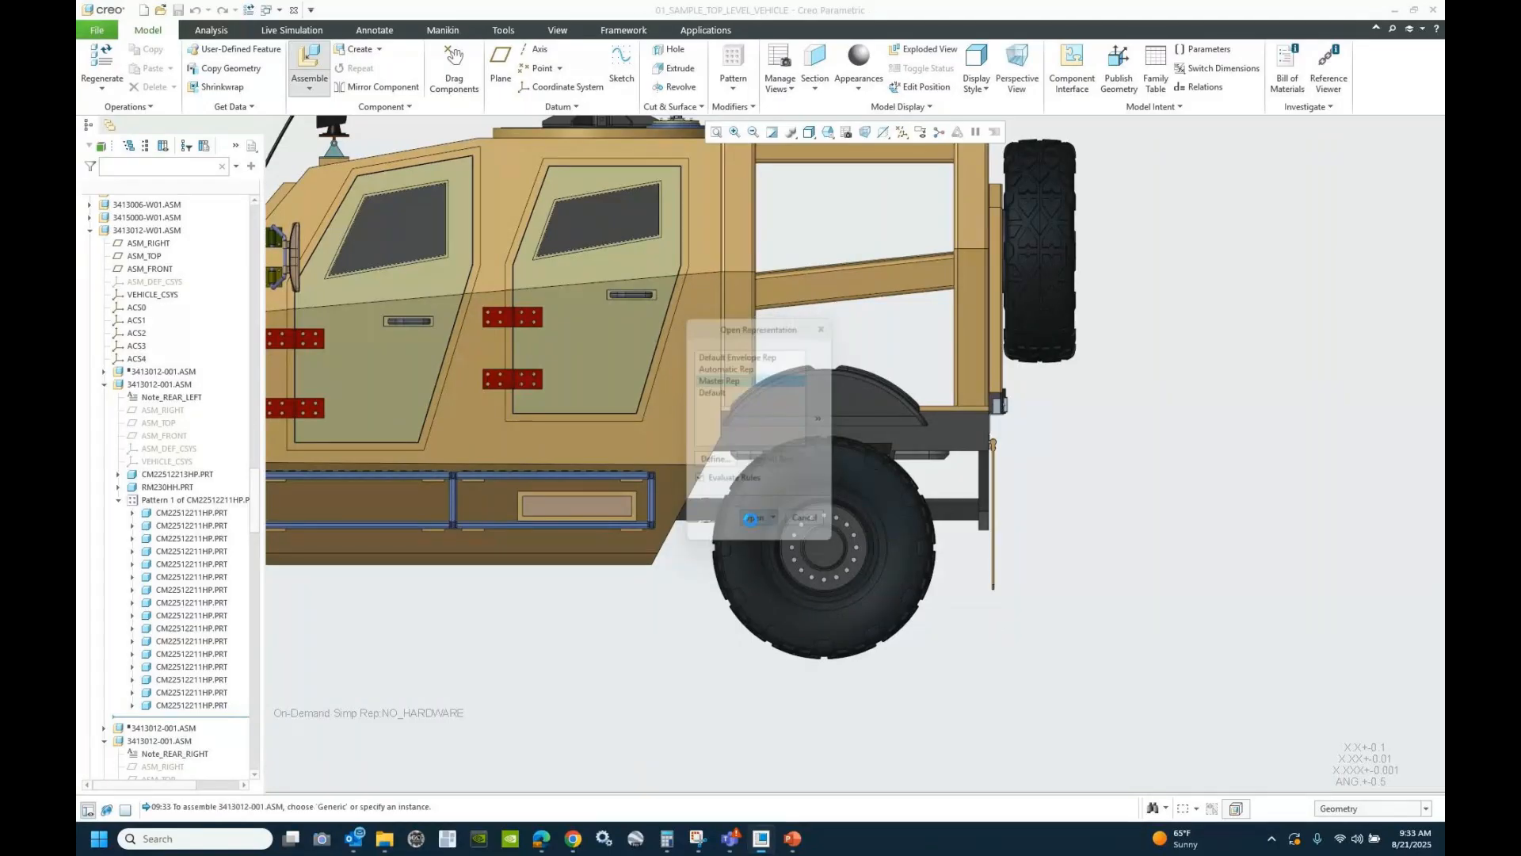
left_click(783, 589)
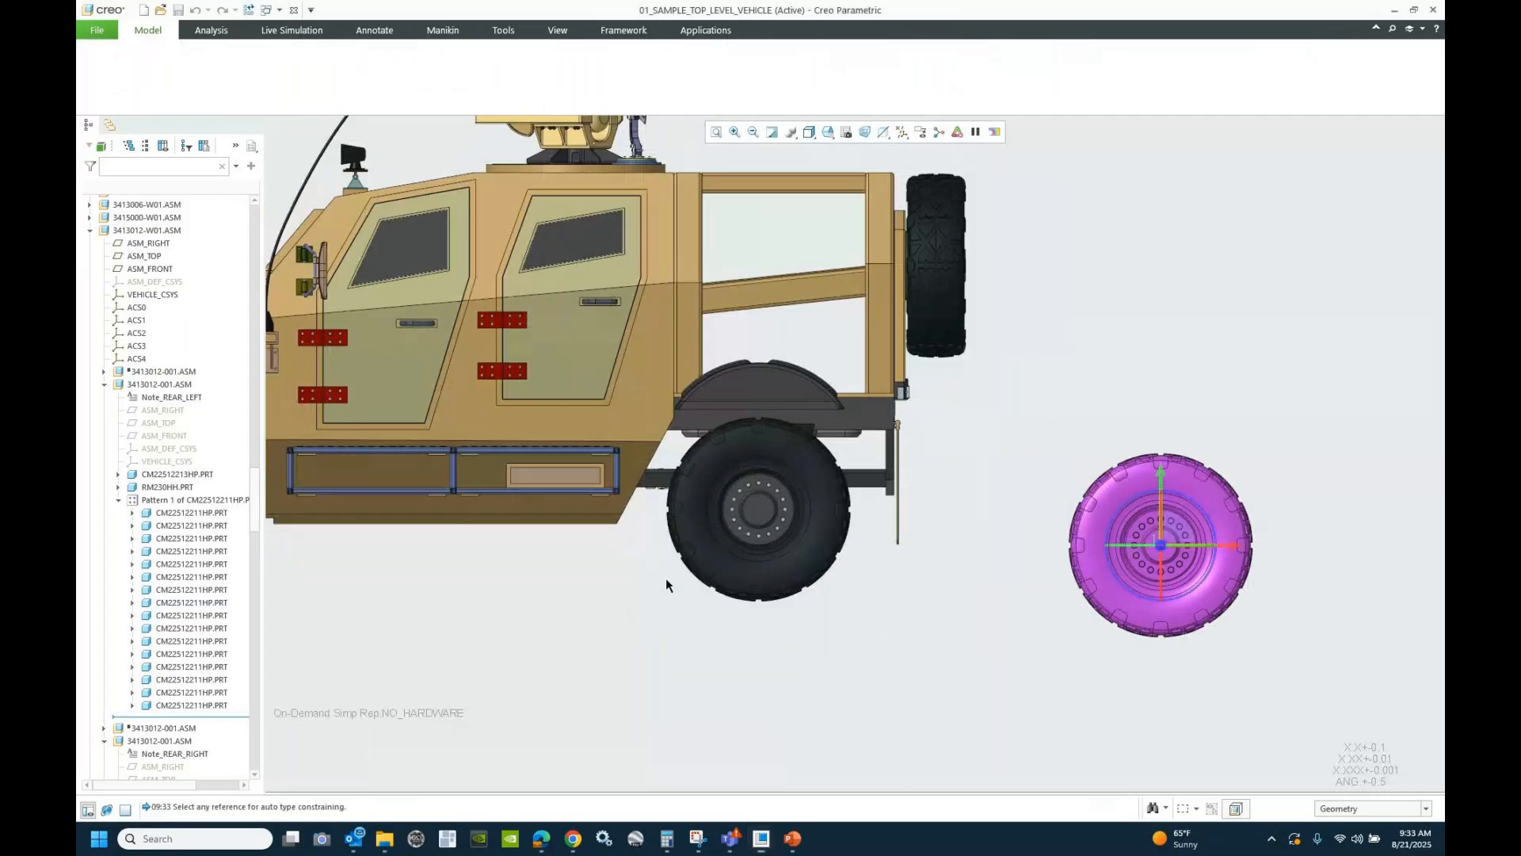
- Position the new wheel behind the vehicle, lock its placement with a Fix constraint, and complete the placement
mouse_move(945, 545)
middle_mouse_down()
mouse_move(917, 568)
mouse_move(963, 633)
middle_mouse_up()
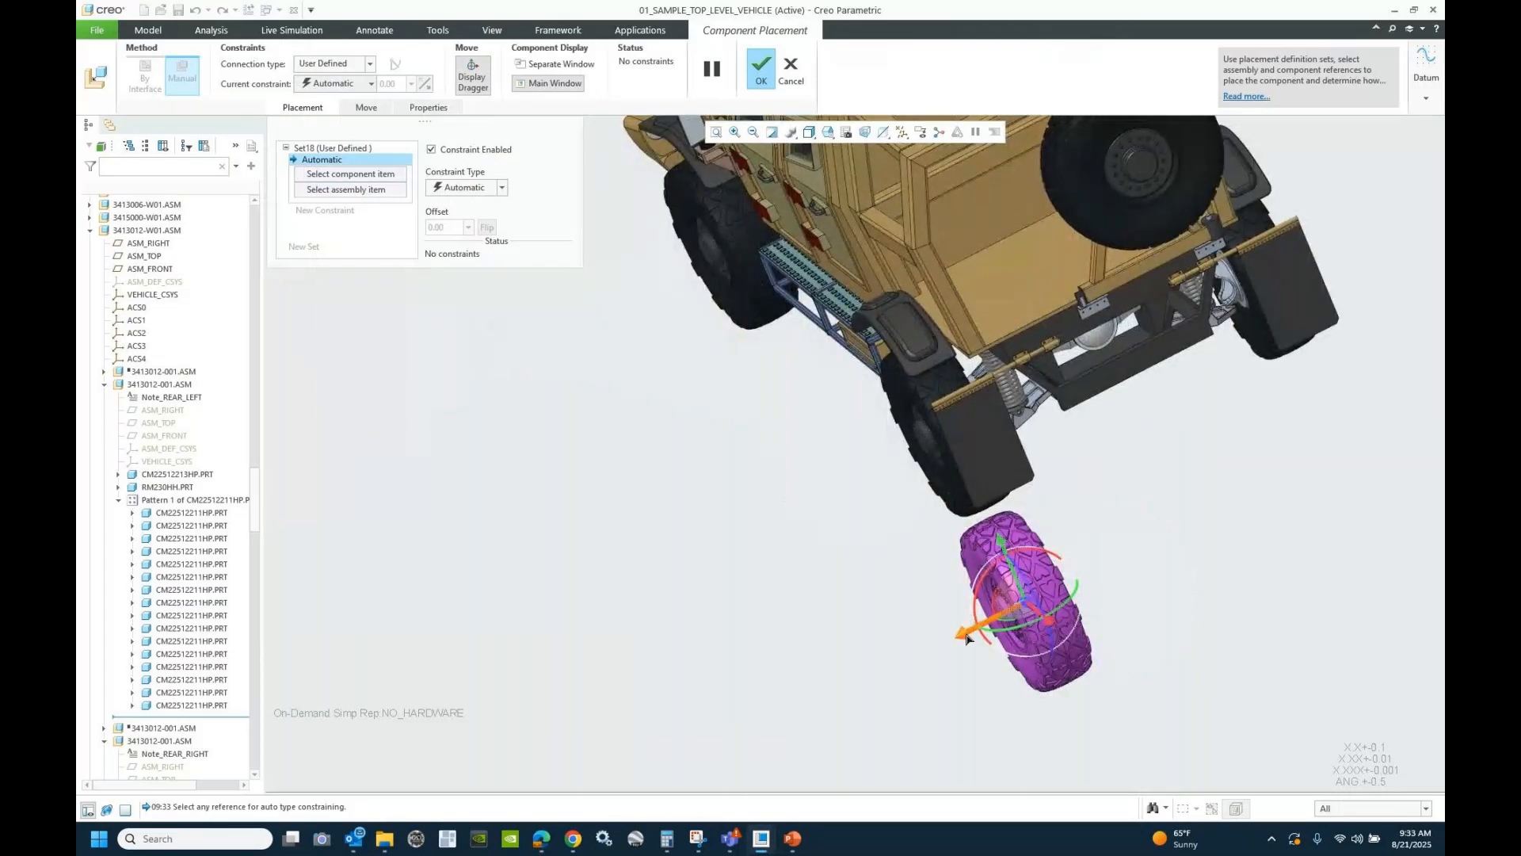
left_click_drag(966, 639, 1030, 614)
middle_click_drag(942, 621, 1046, 572)
left_click_drag(1109, 498, 1109, 473)
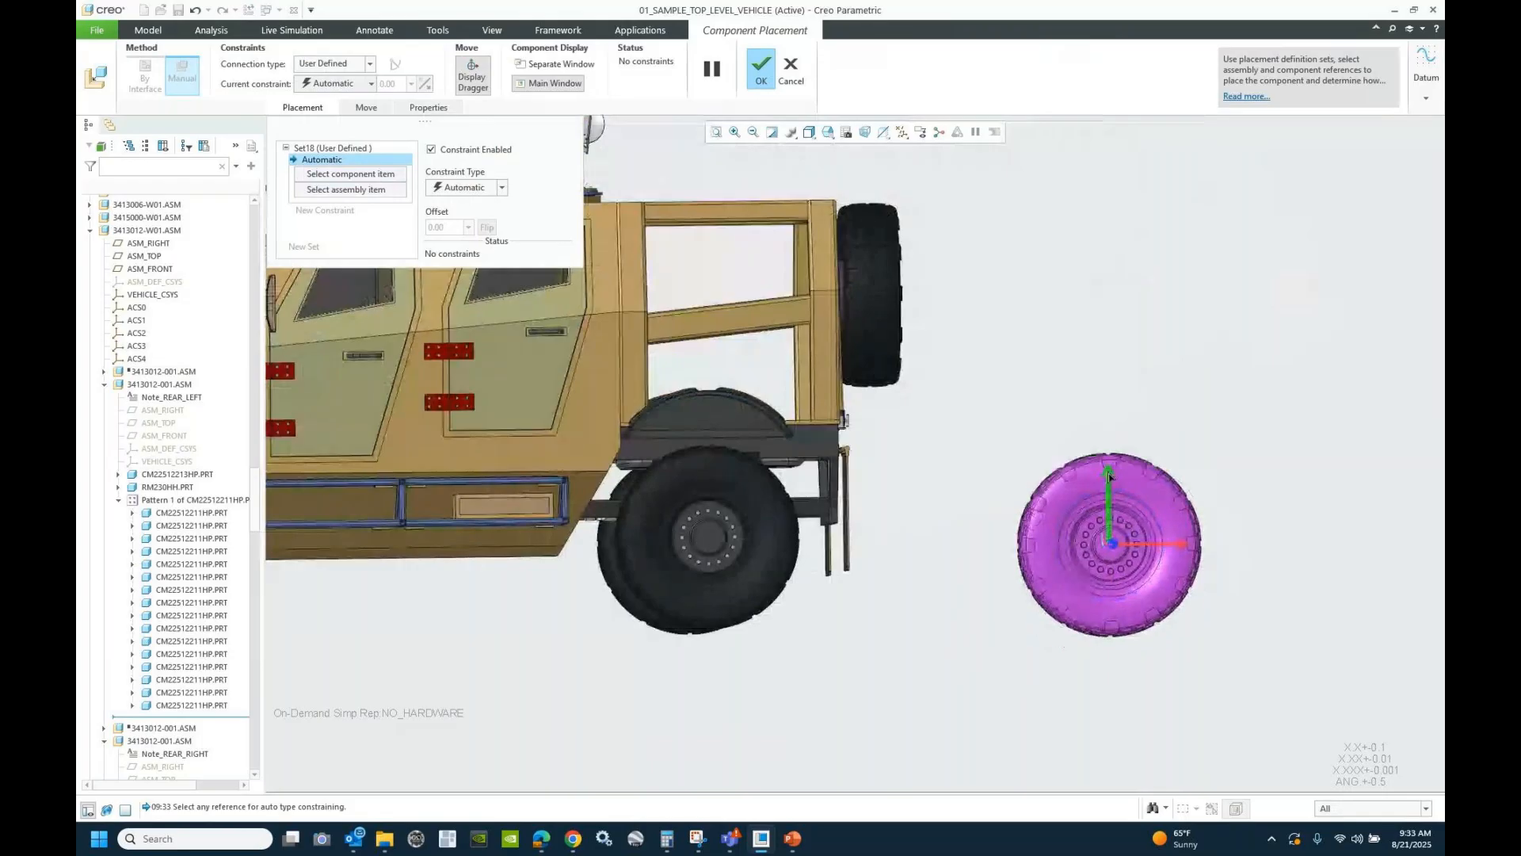
left_click(501, 186)
left_click(456, 318)
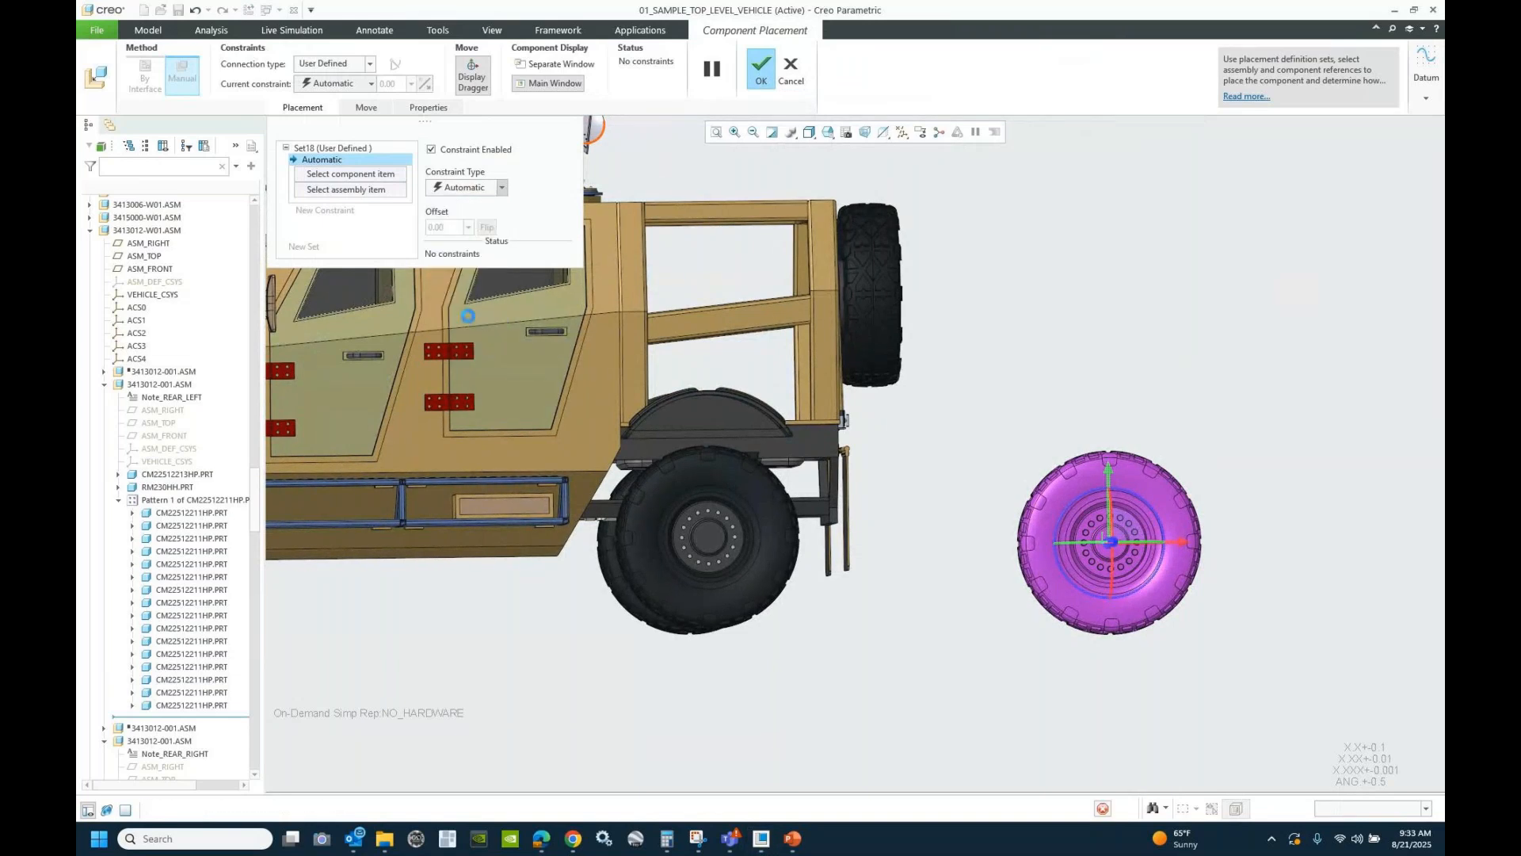
middle_click(1161, 453)
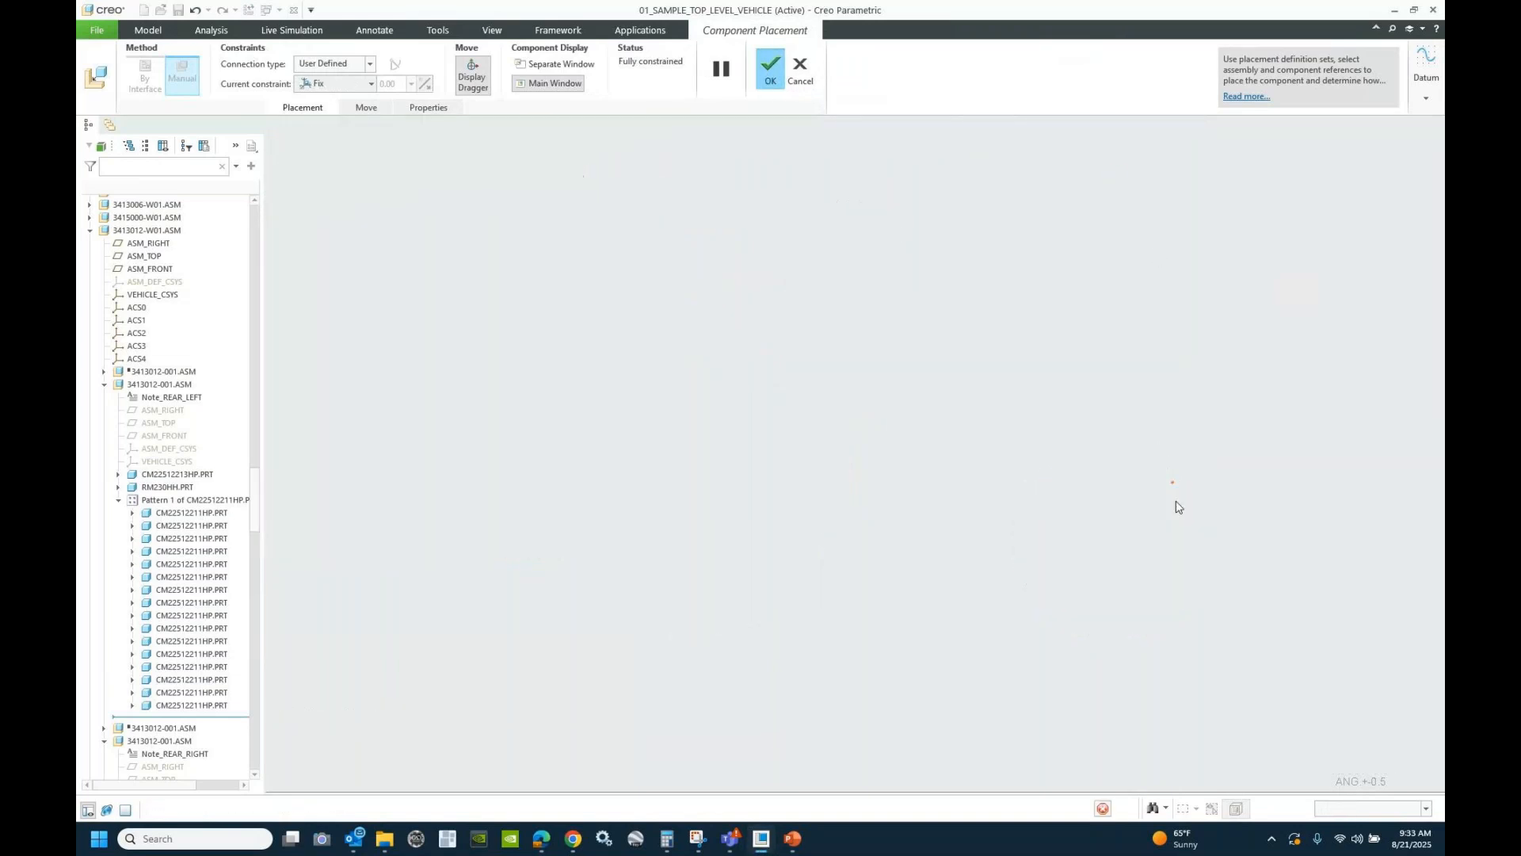
- Inspect the added wheel's lug holes, activate the Master Rep to check its lugs, and close the View Manager
scroll(1157, 544, "up", 6)
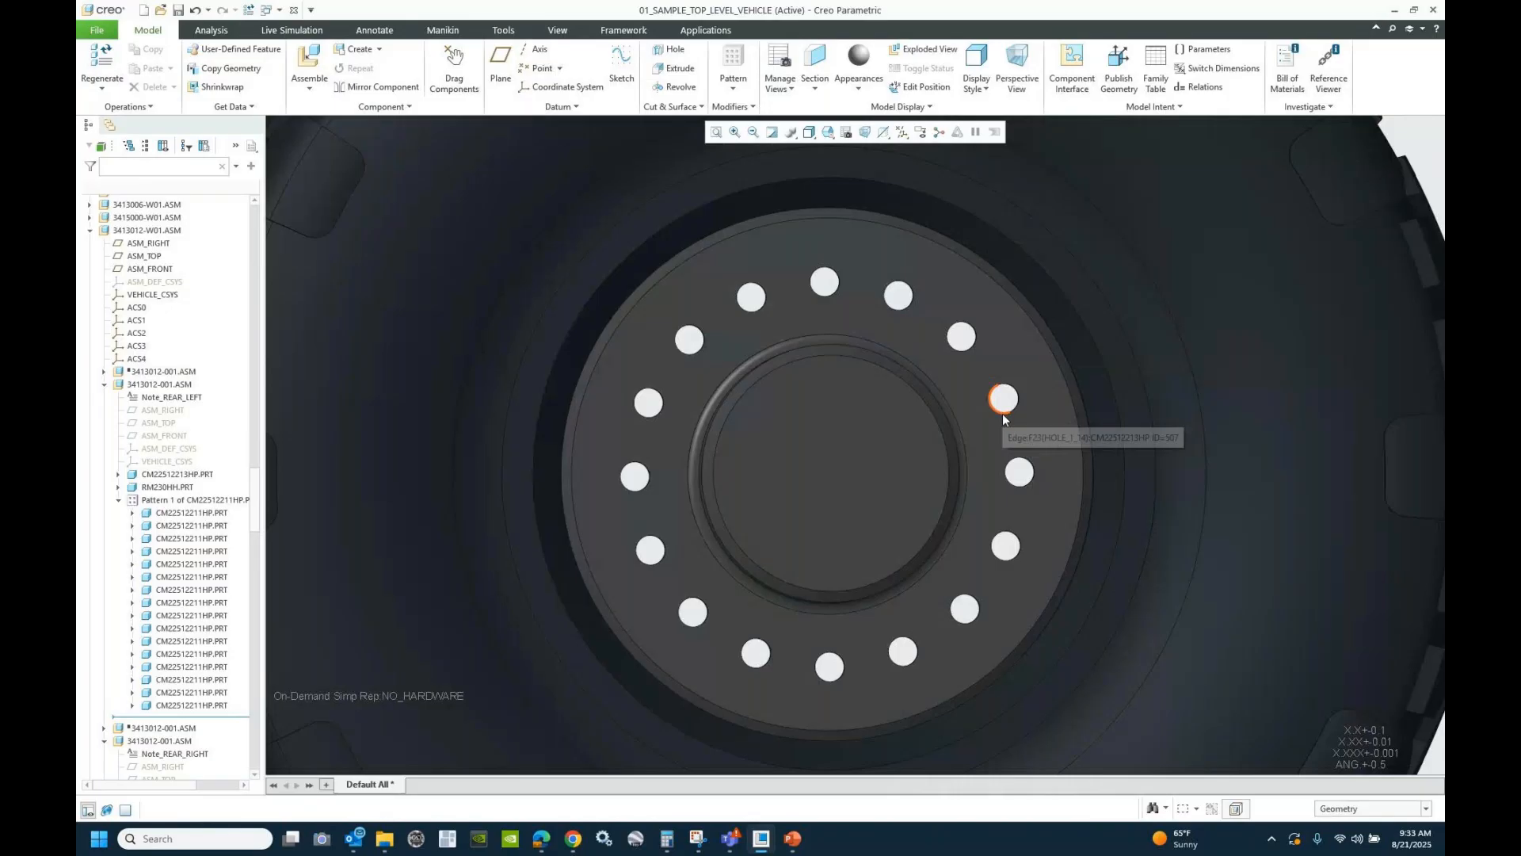
scroll(873, 485, "down", 6)
scroll(1121, 363, "down", 2)
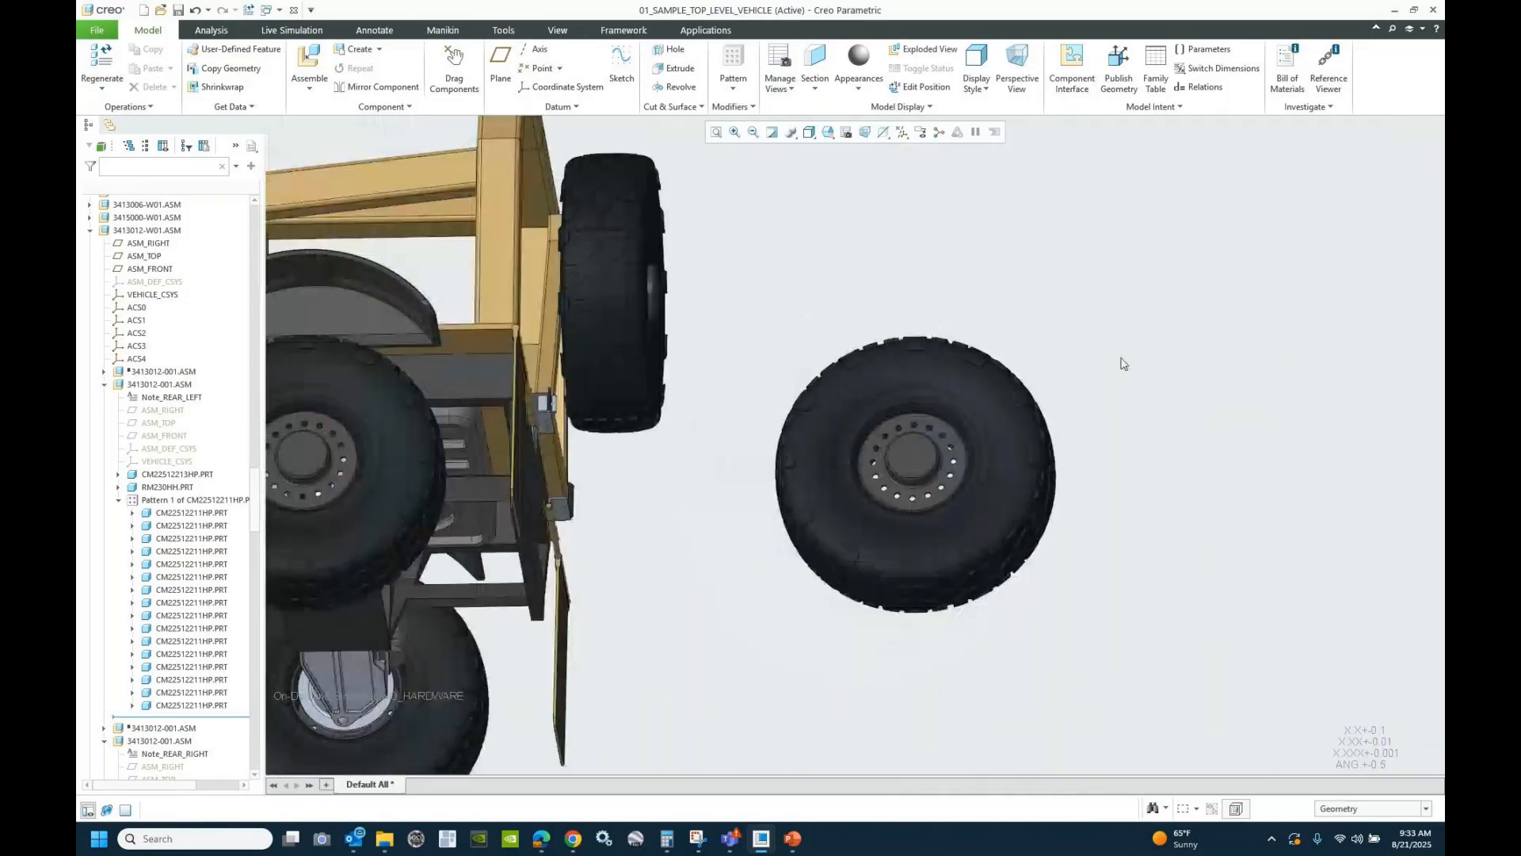
scroll(1121, 363, "down", 2)
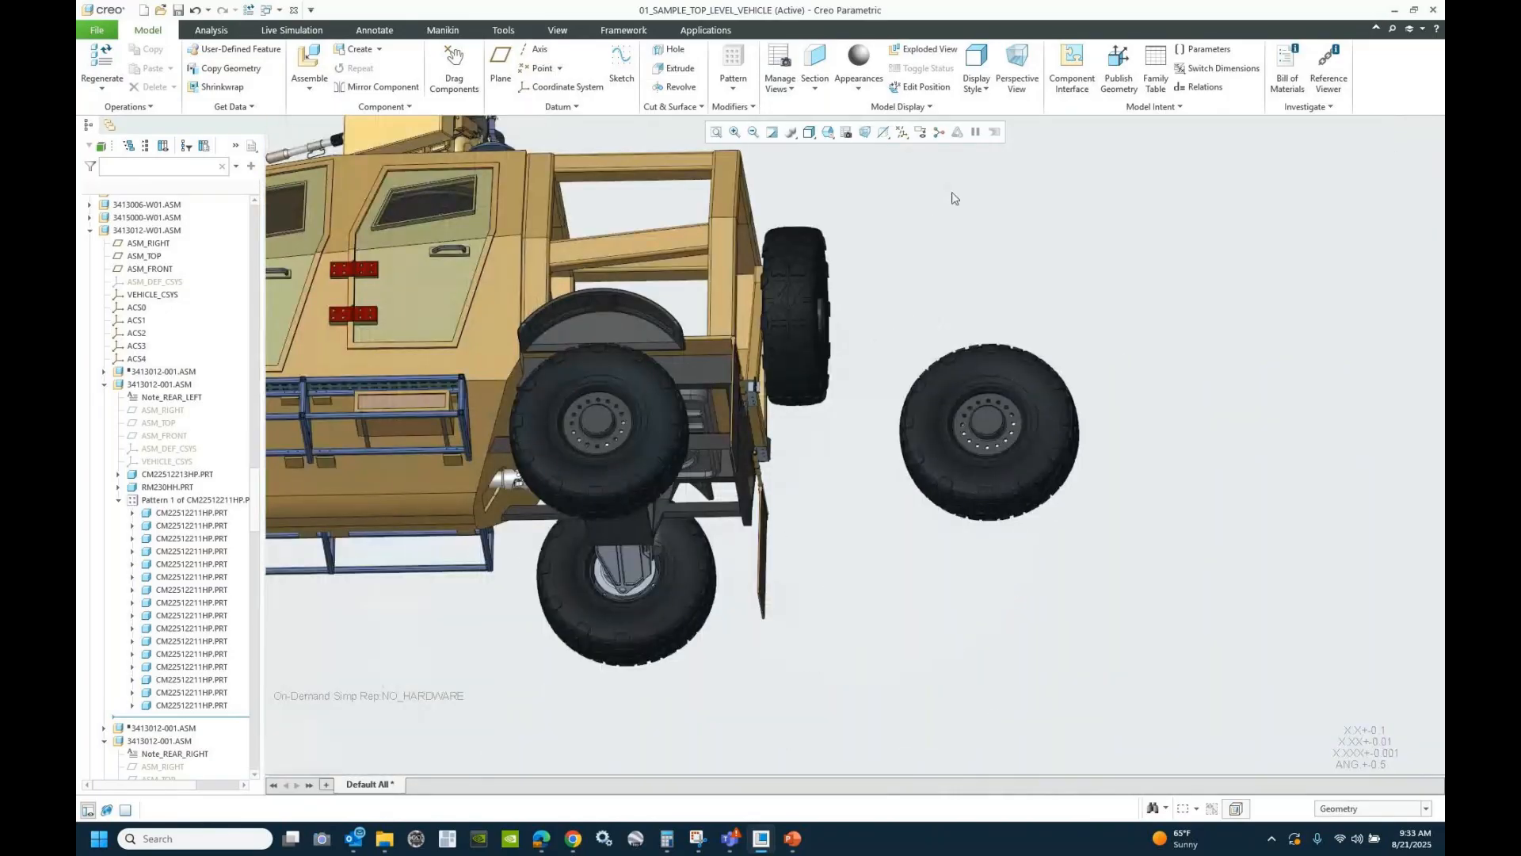
left_click(846, 132)
double_click(1285, 294)
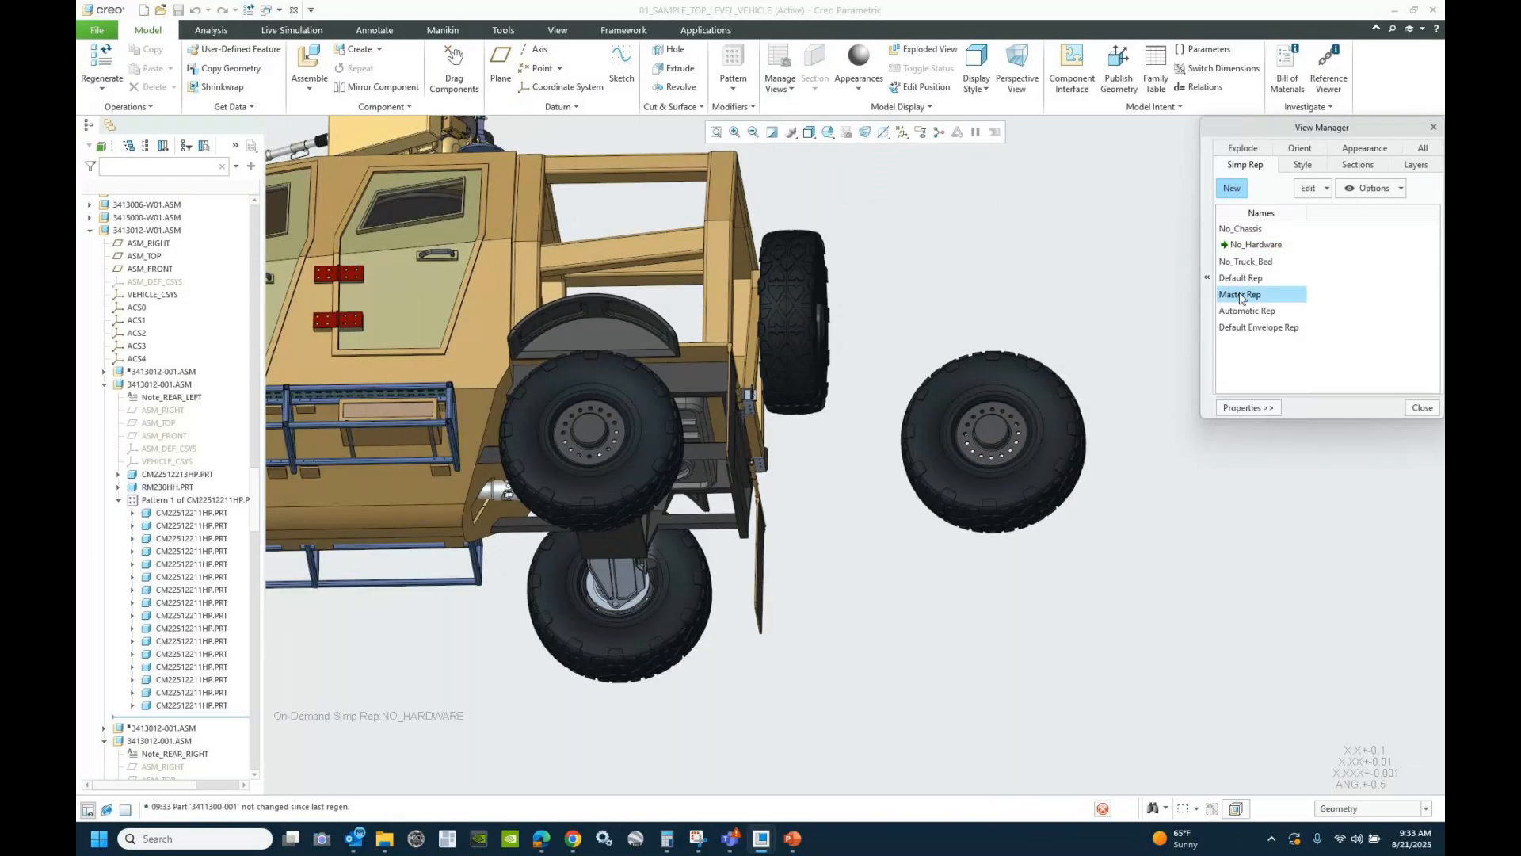
scroll(928, 506, "up", 10)
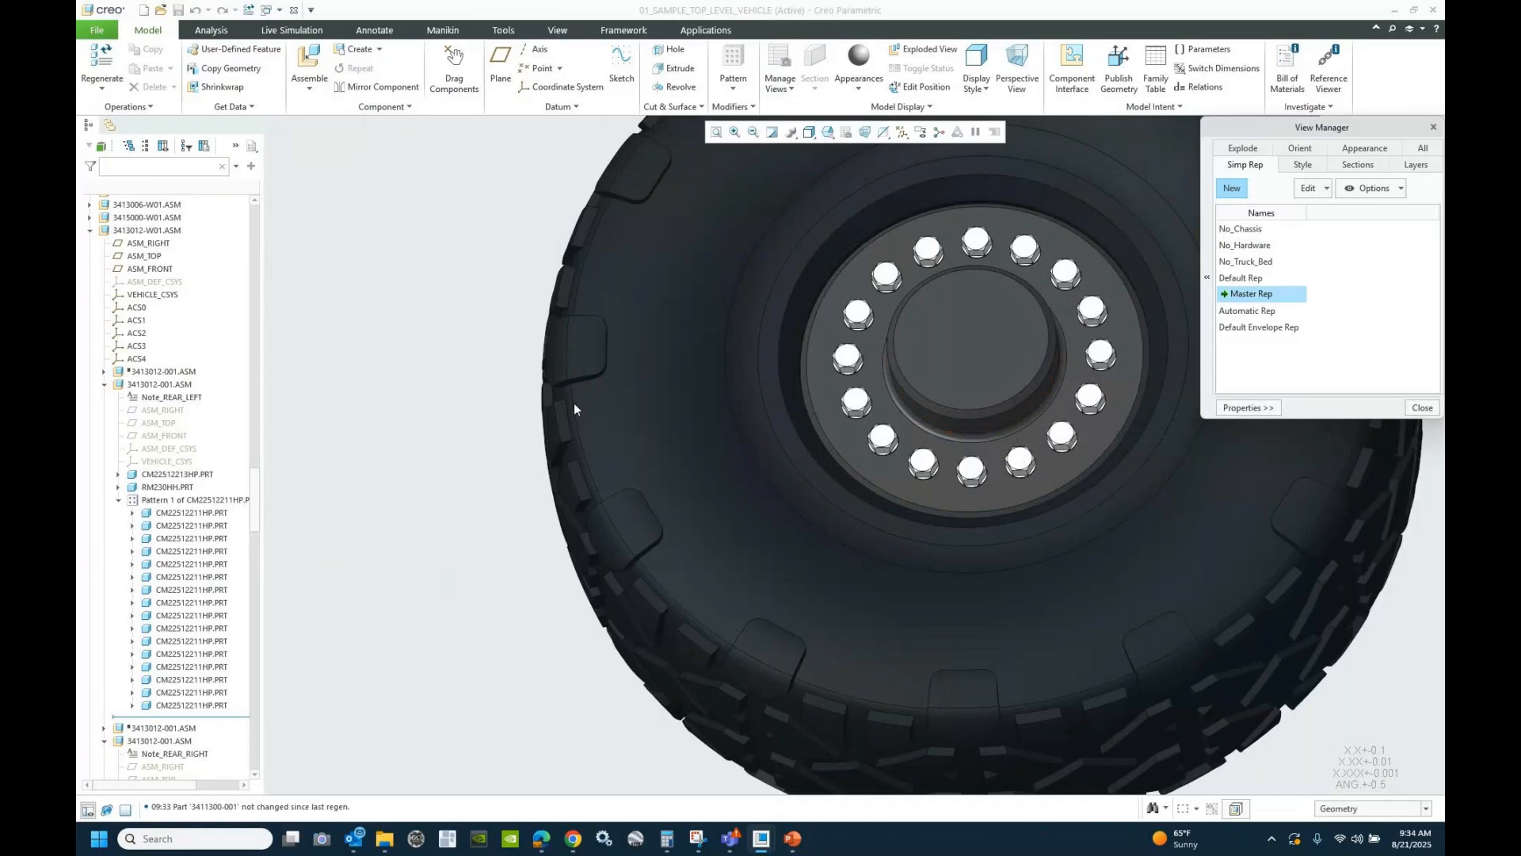
scroll(791, 567, "down", 5)
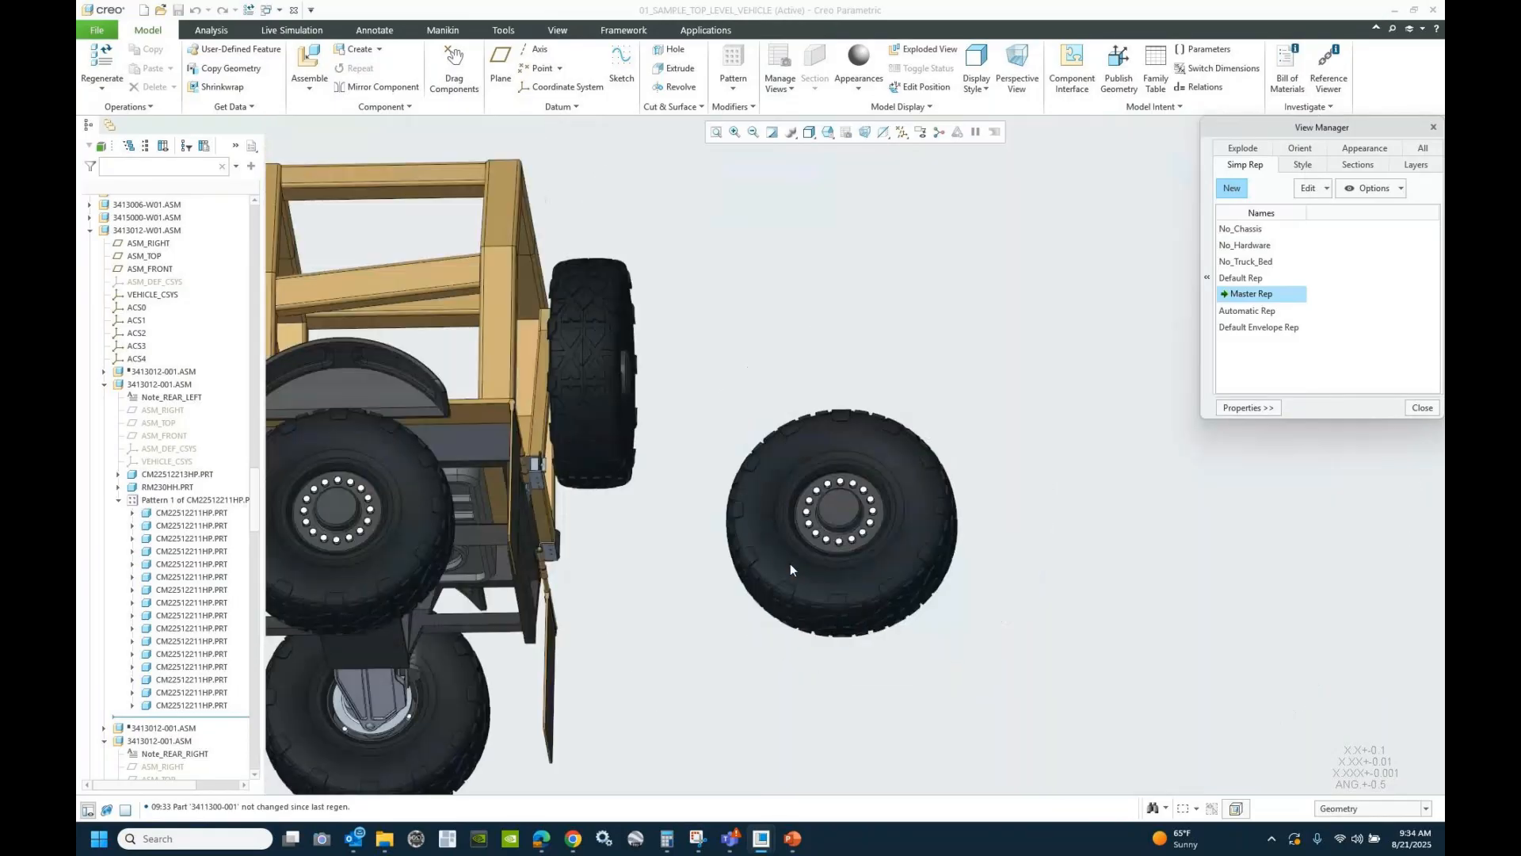
scroll(795, 591, "down", 4)
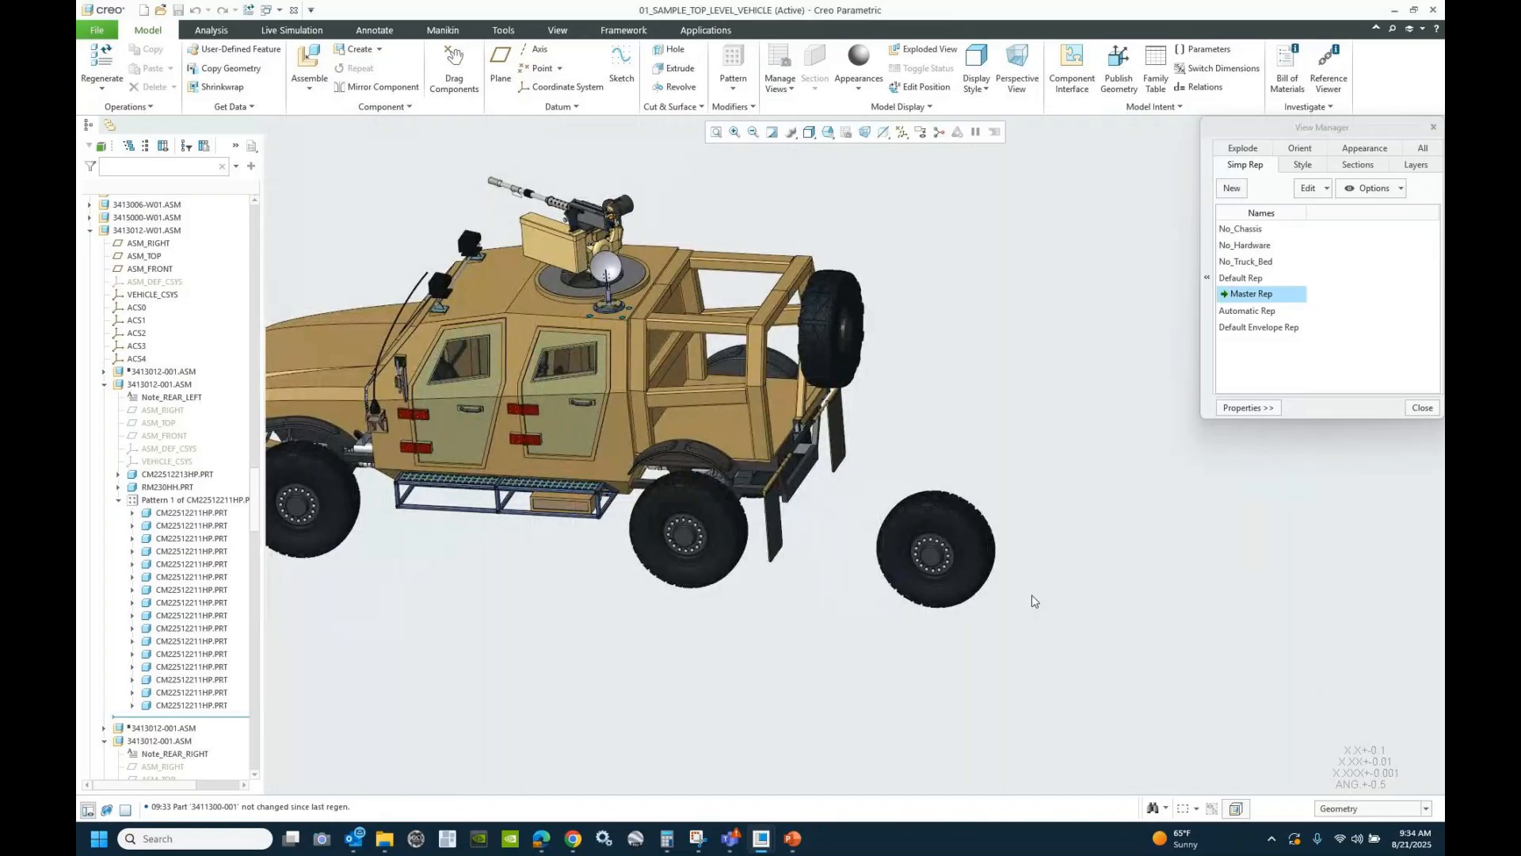
left_click(1424, 408)
- Start a zone section with two Half-Space conditions joined by AND, referencing the truck bed's front wall and the bed floor
left_click(815, 92)
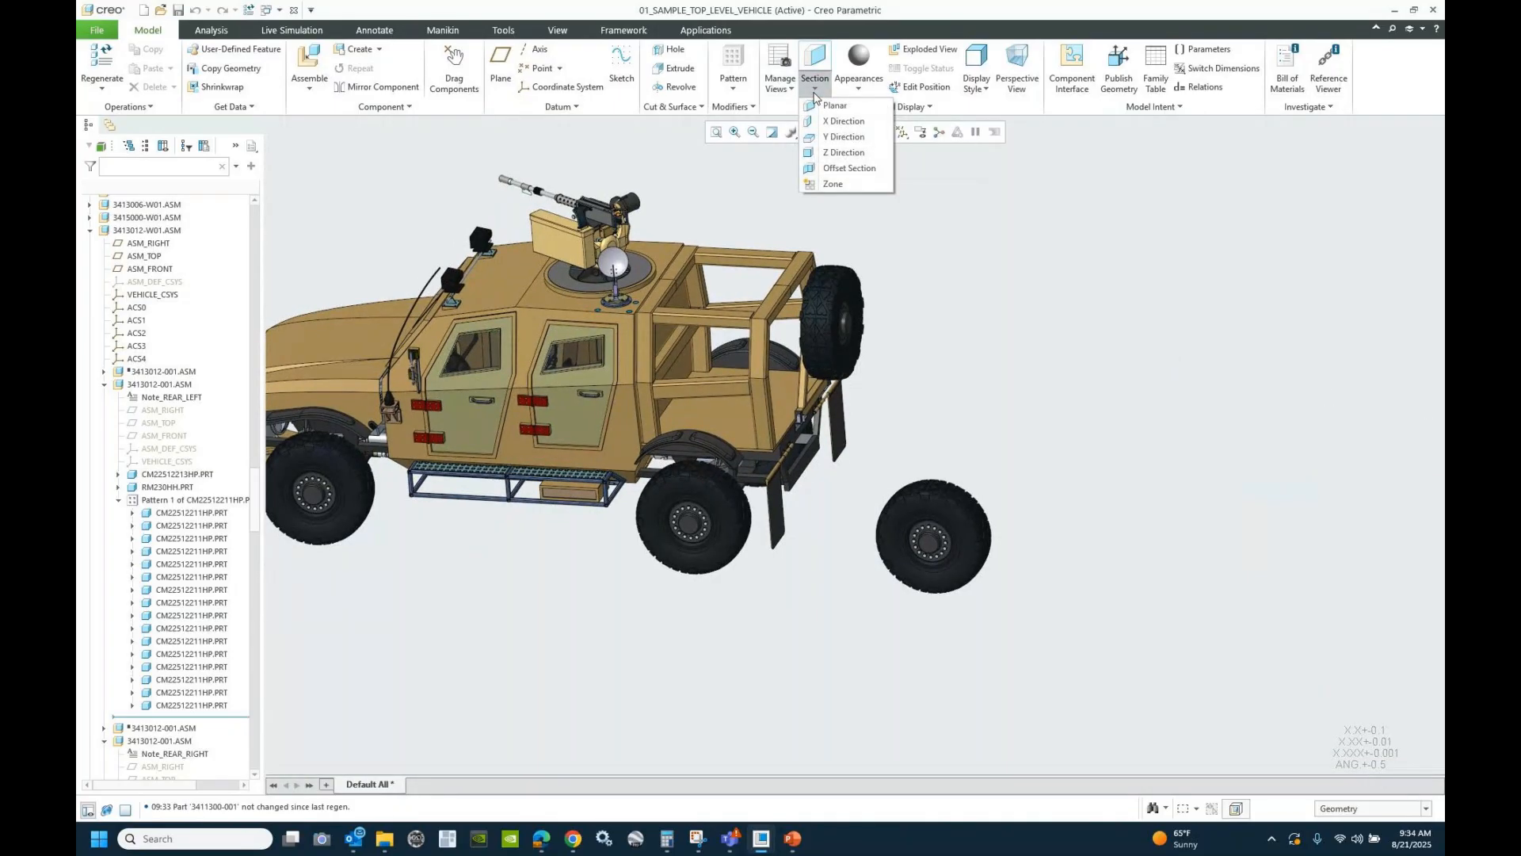
left_click(831, 184)
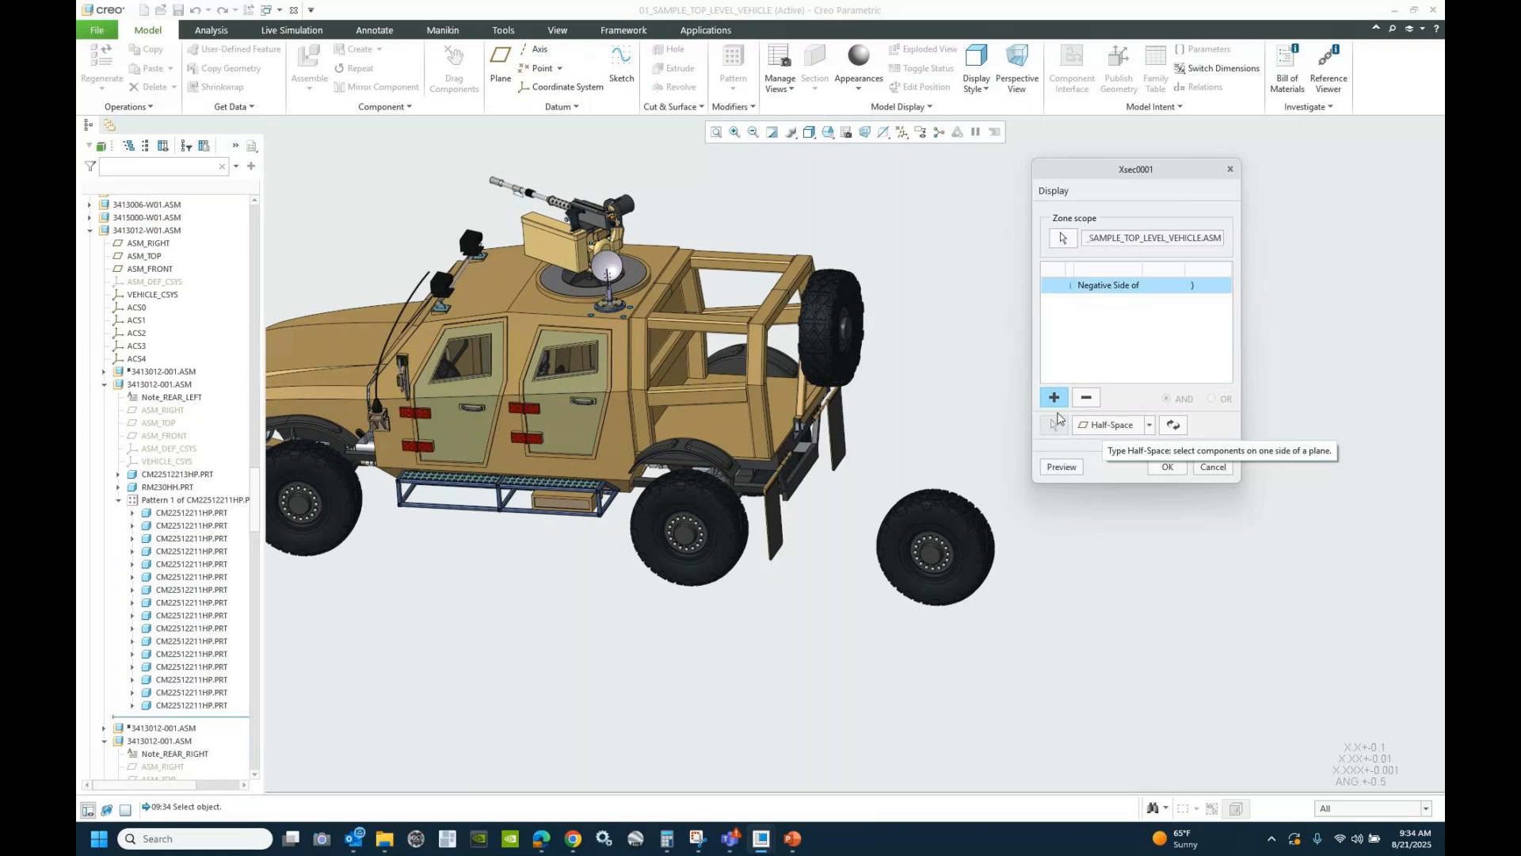
scroll(683, 353, "down", 5)
left_click(679, 398)
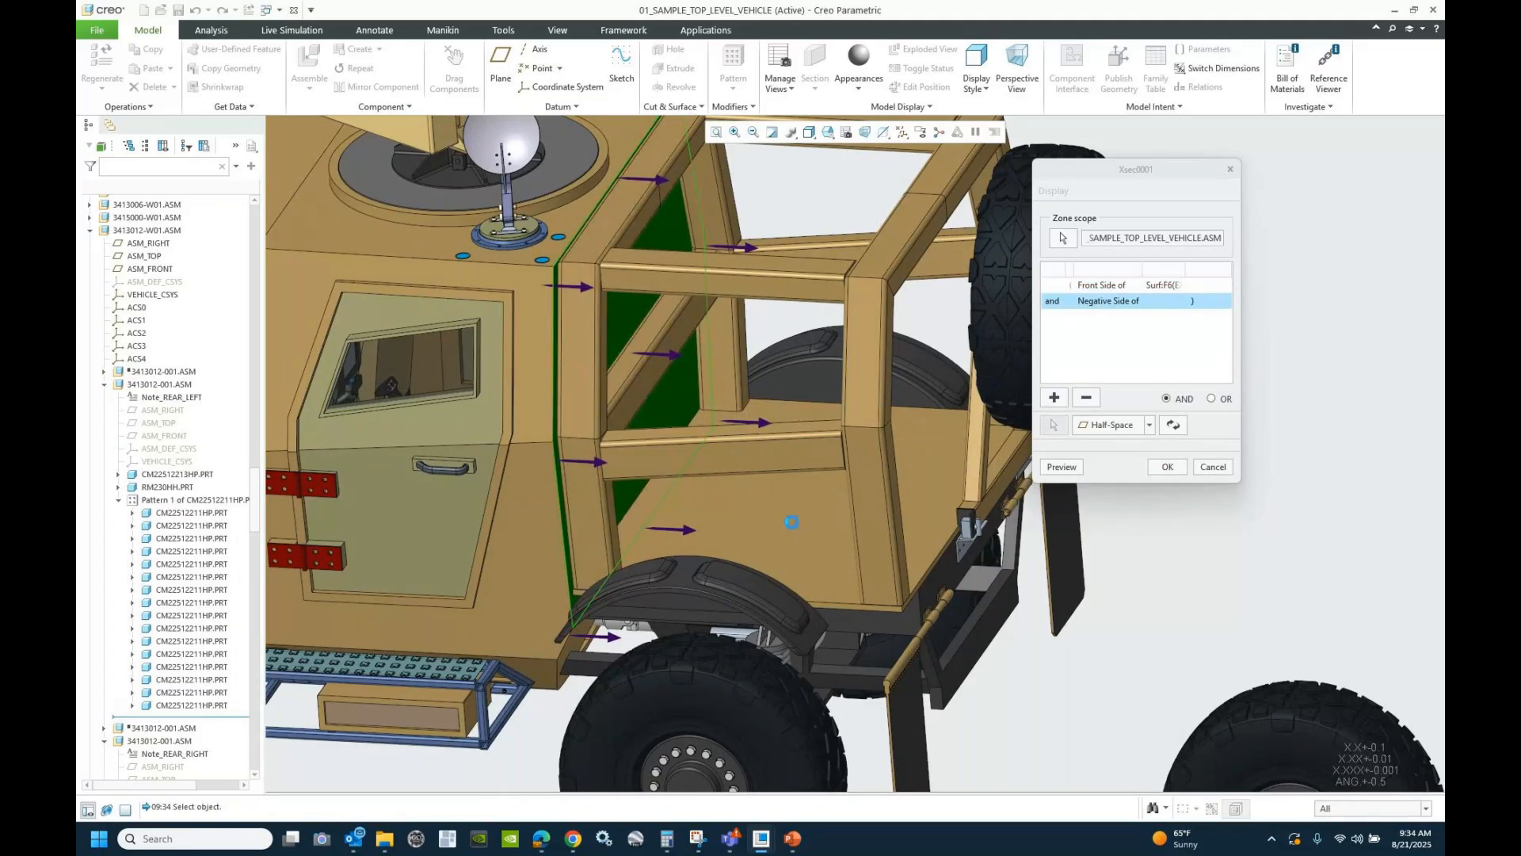
left_click(793, 524)
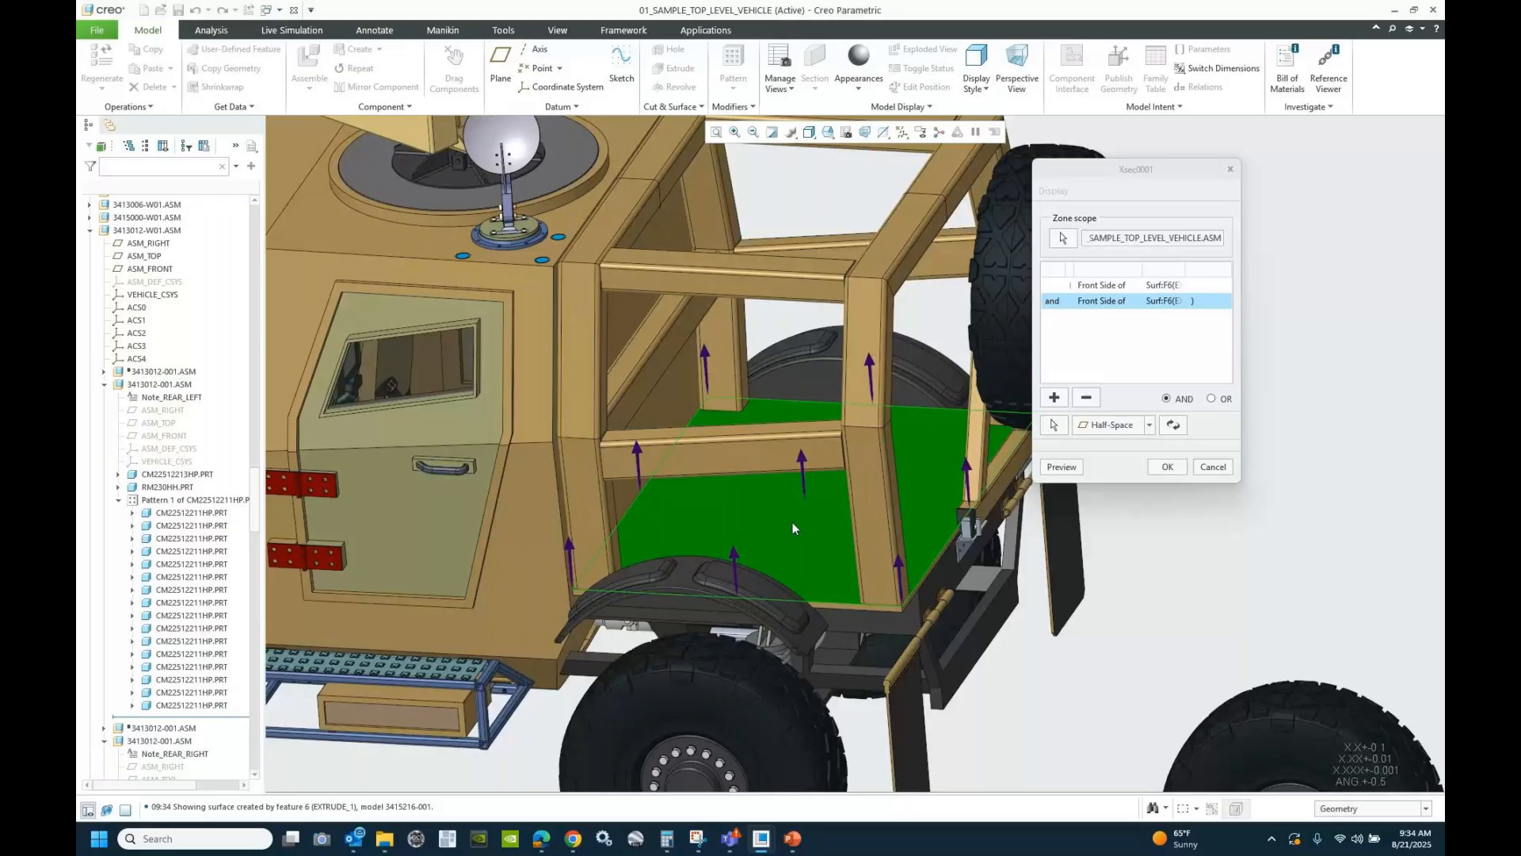
- Review both half-space conditions and the available zone reference types, keep Half-Space, and accept the zone
left_click(1101, 285)
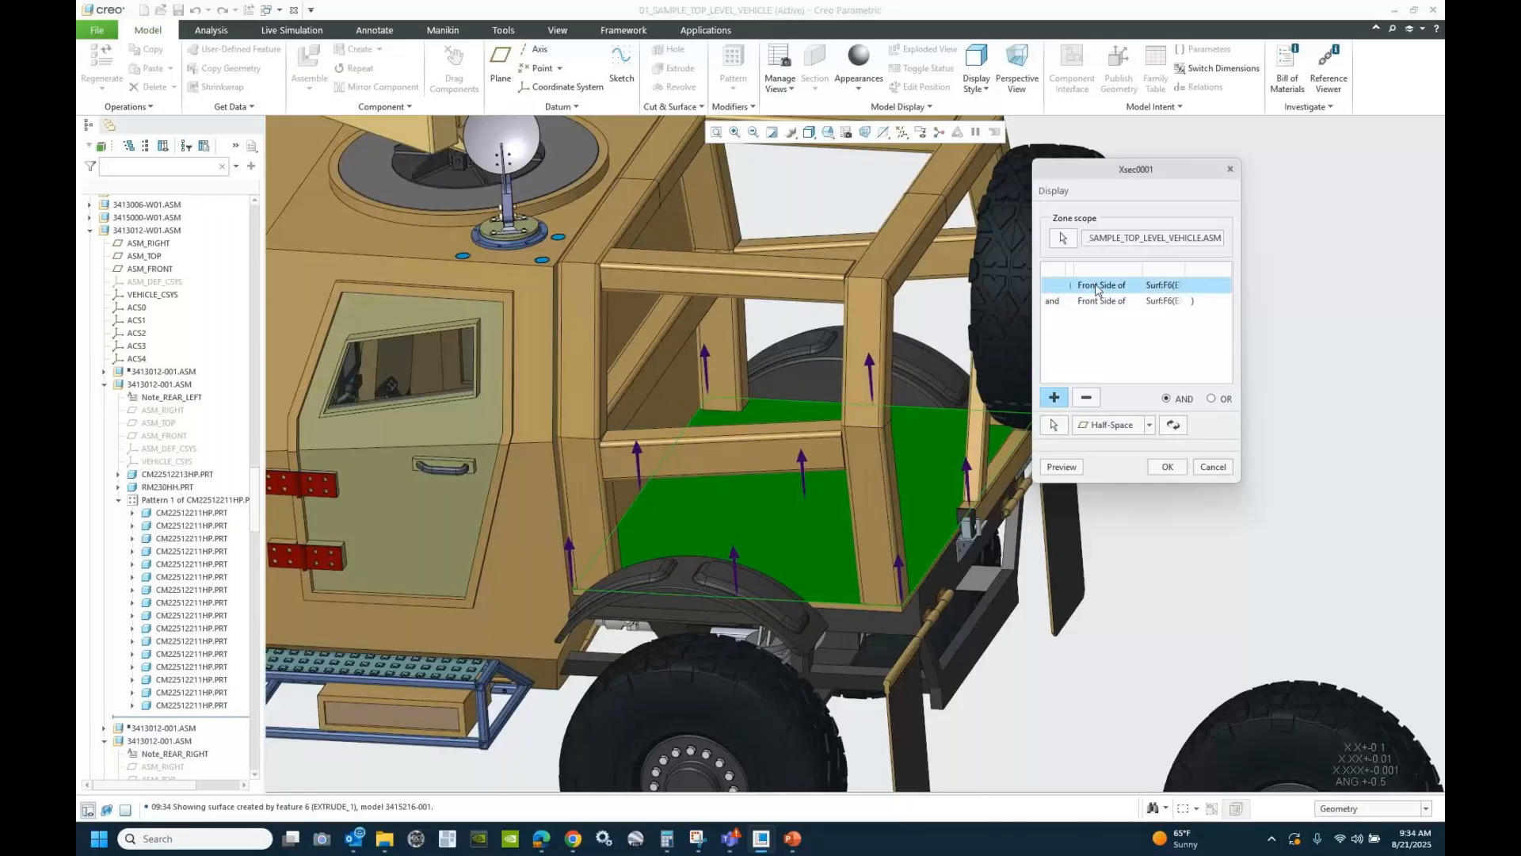
left_click(1100, 302)
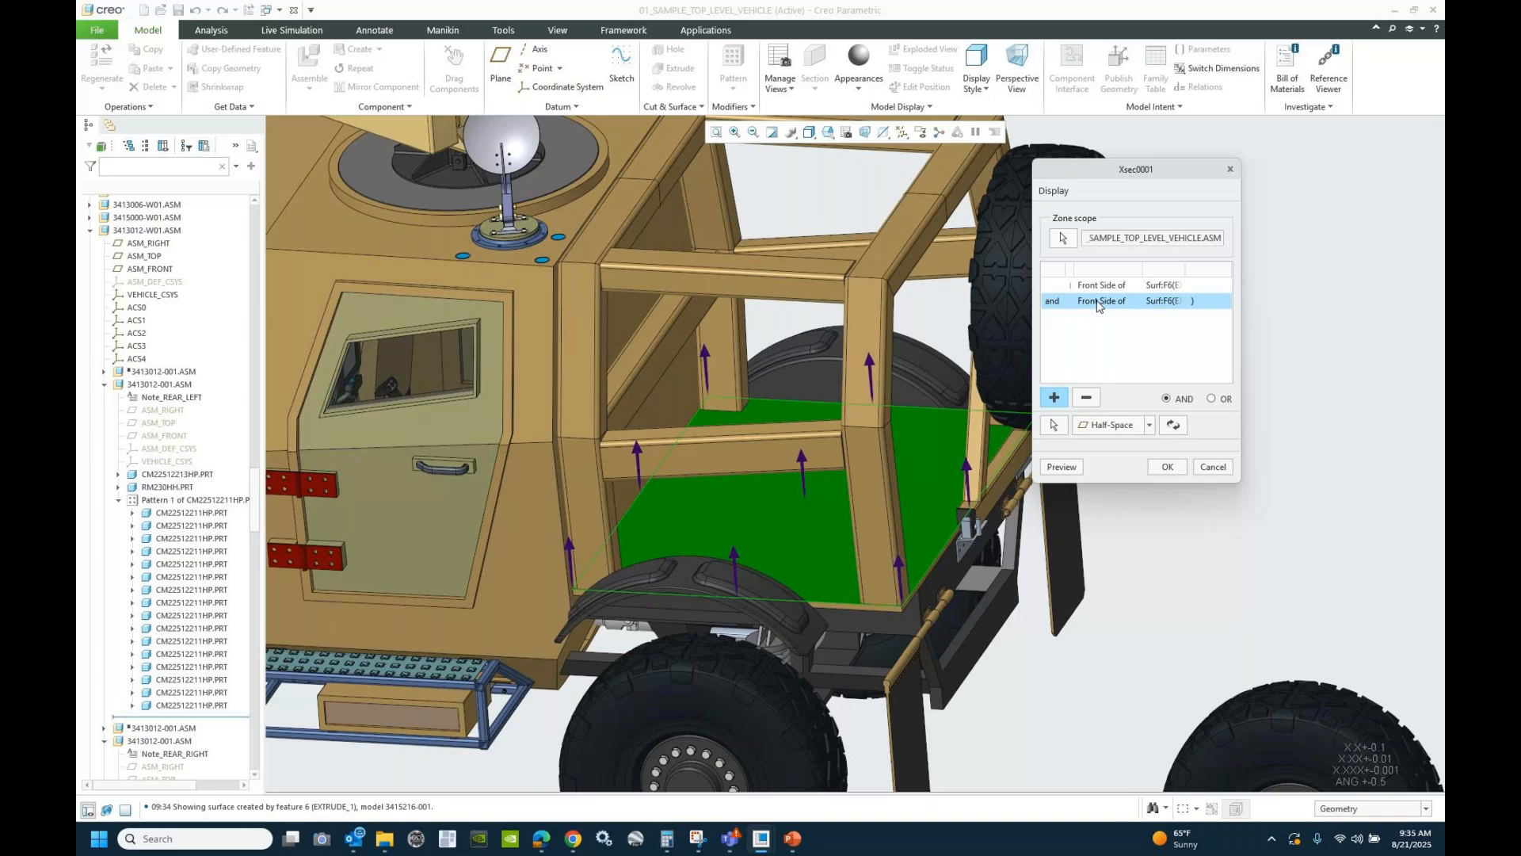
left_click(1149, 425)
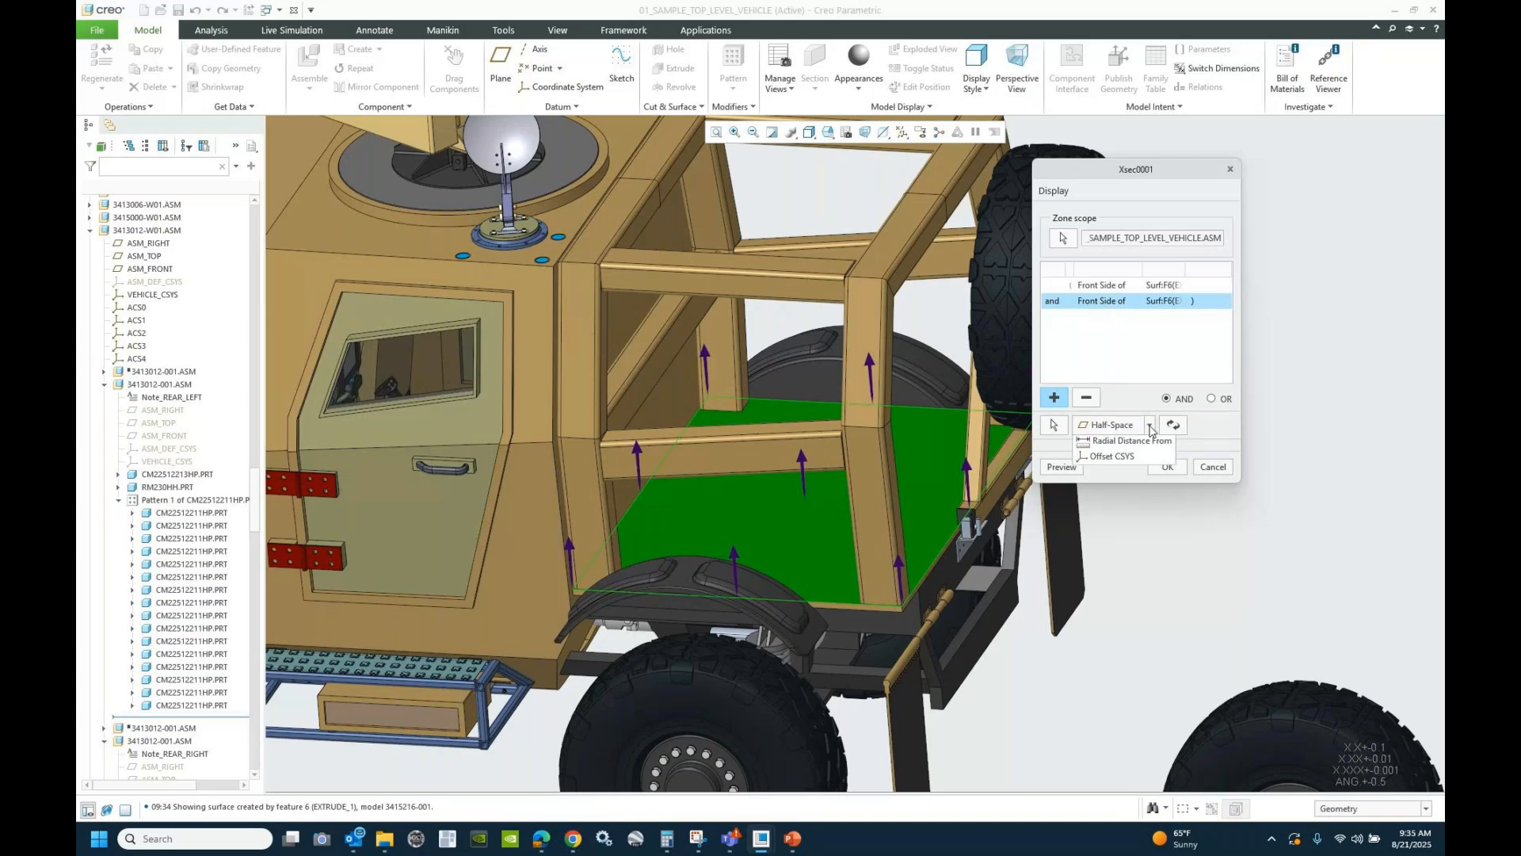
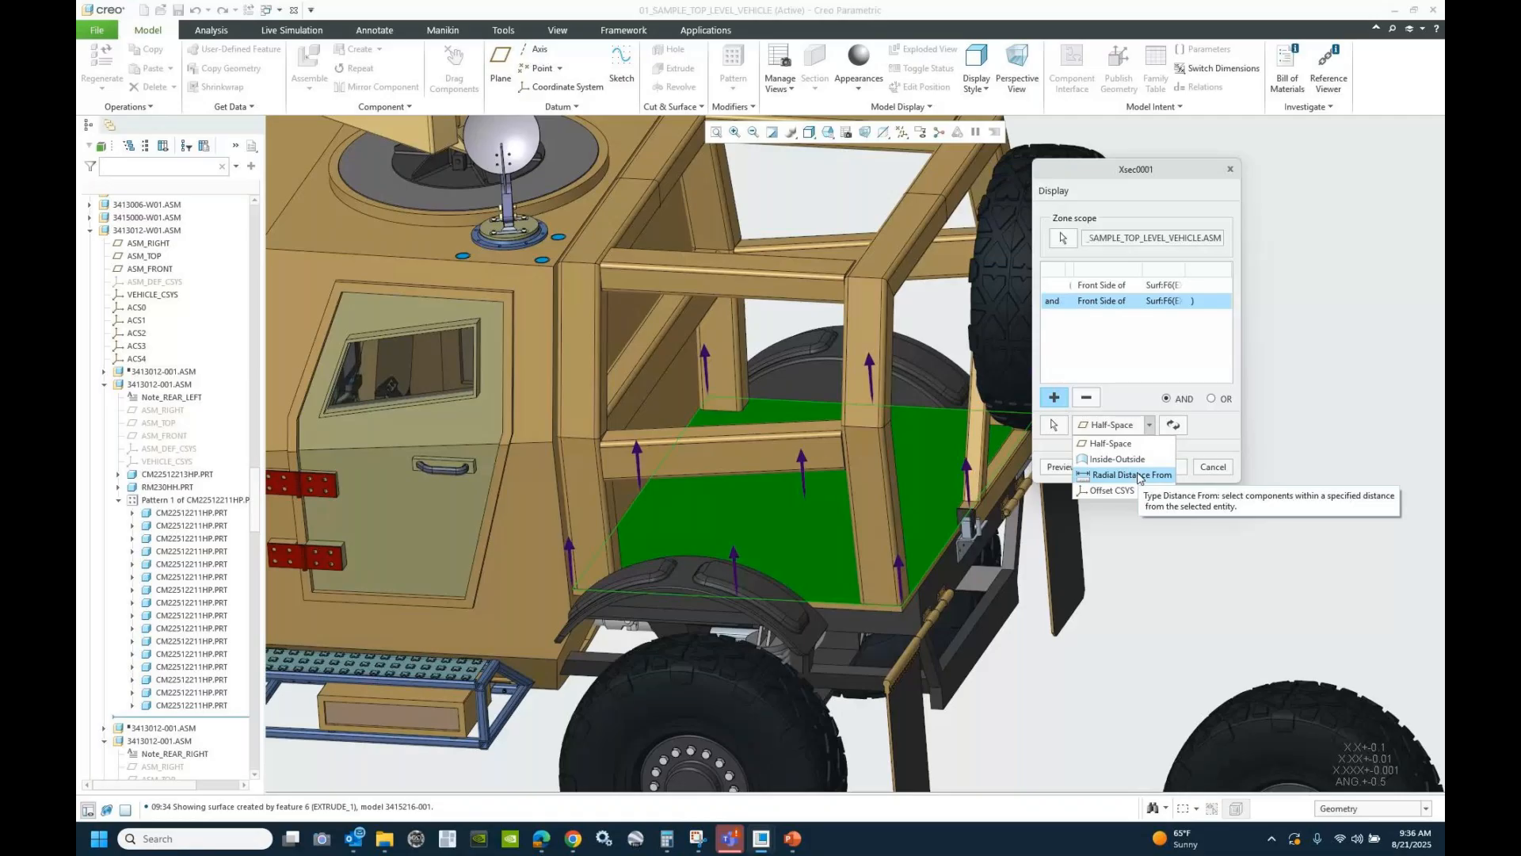
left_click(1124, 429)
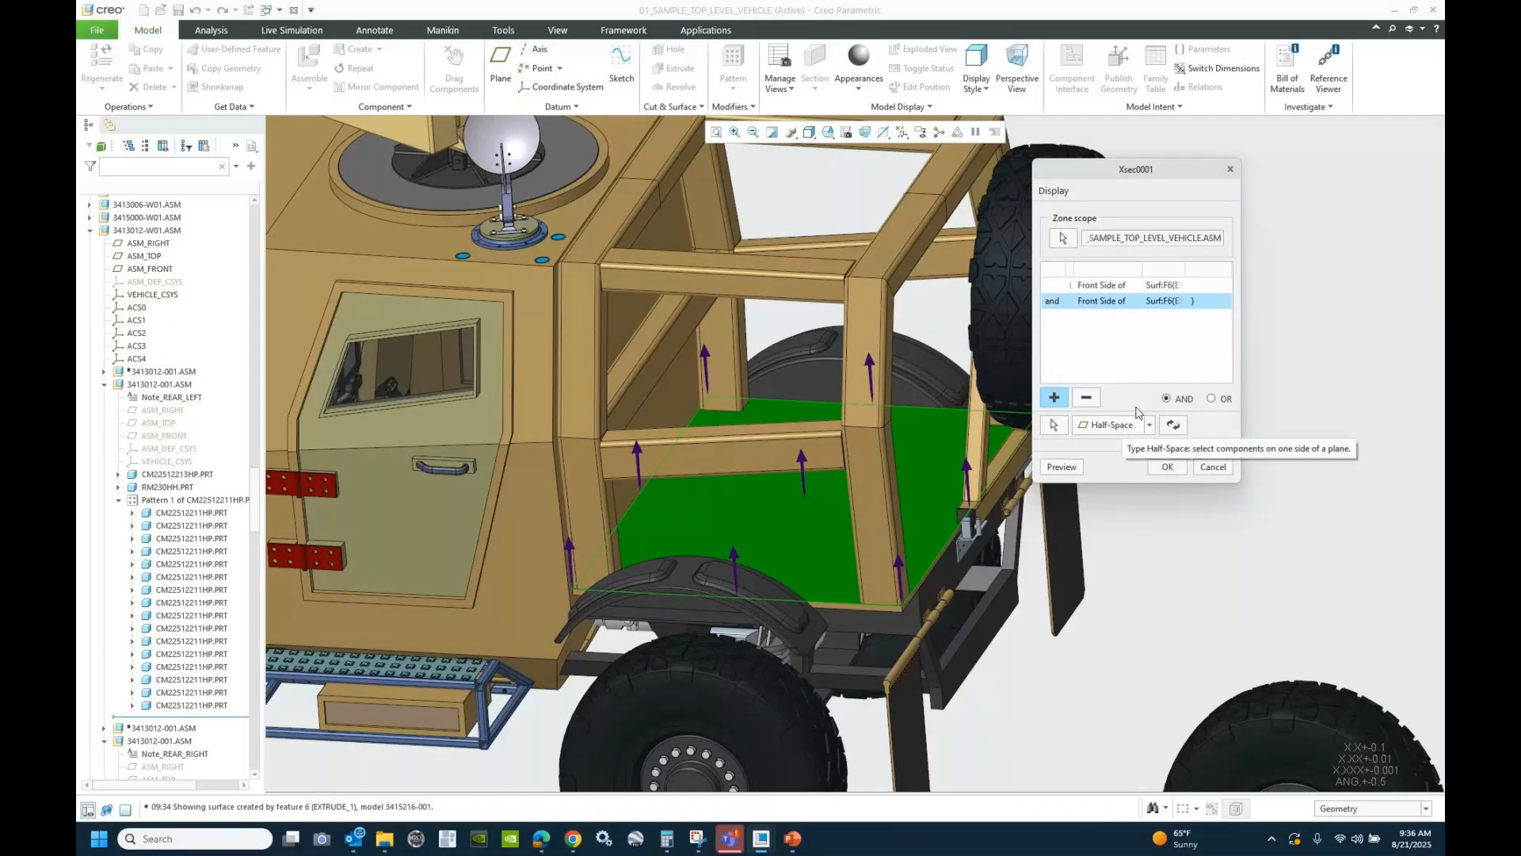
left_click(1087, 287)
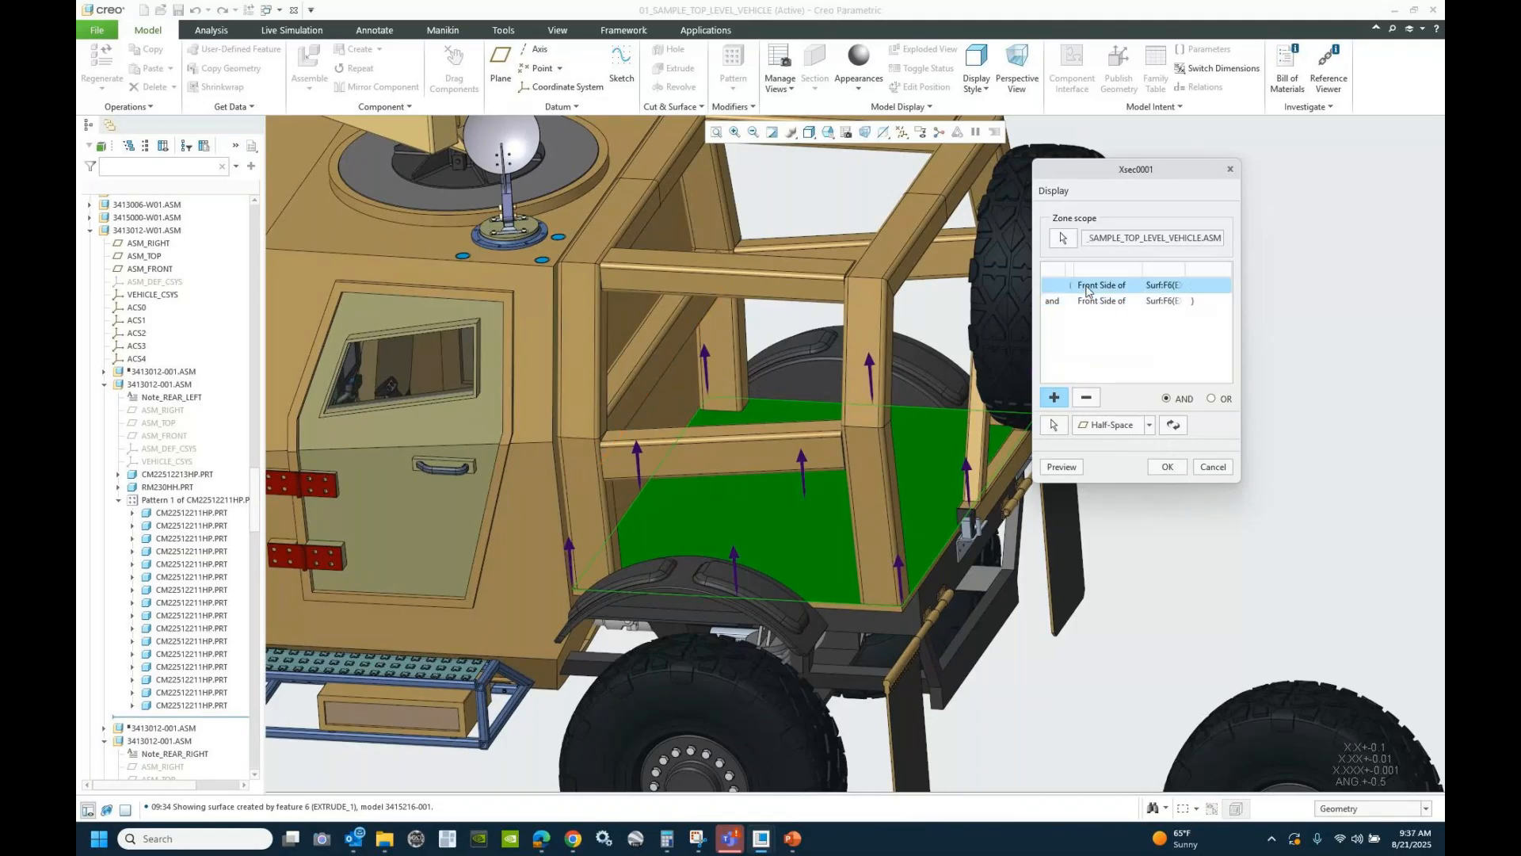
left_click(1167, 467)
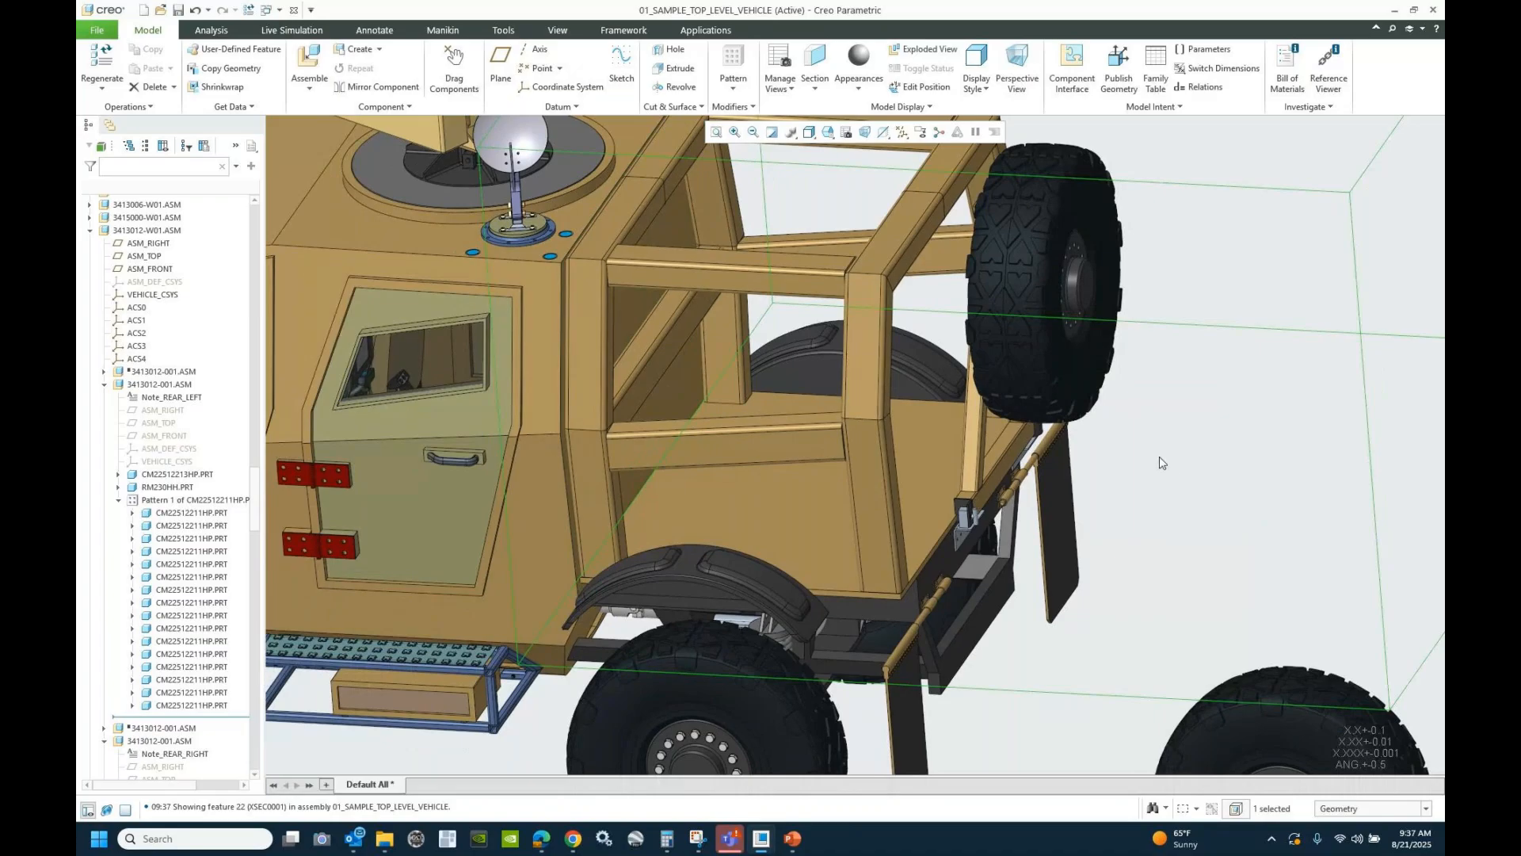
- Check the new zone's extent around the truck bed and rename the zone in the model tree footer to zone_01
scroll(1140, 448, "up", 4)
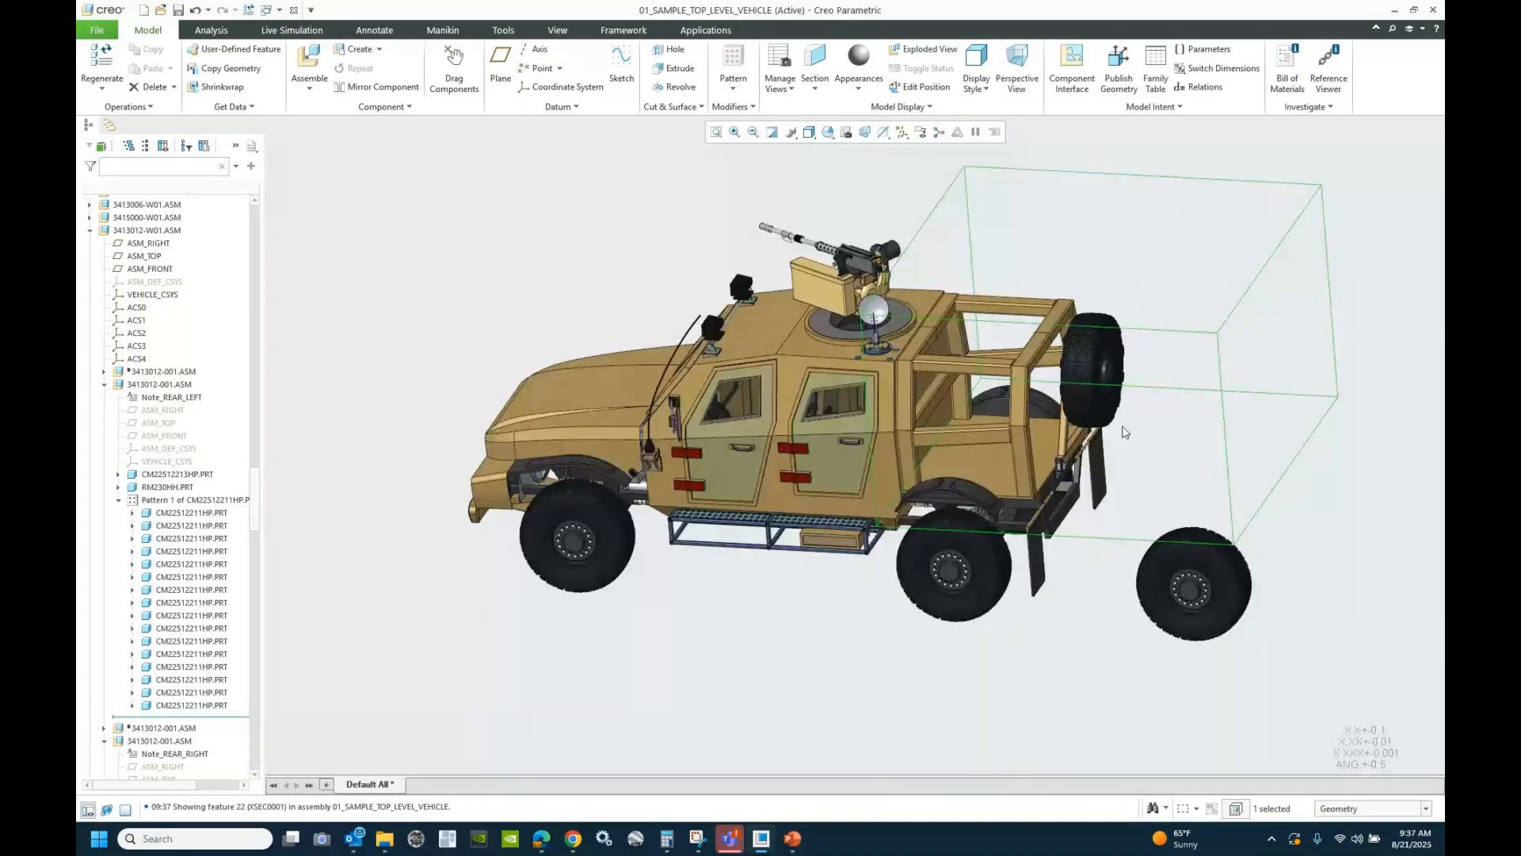
scroll(1125, 432, "up", 1)
scroll(115, 760, "down", 15)
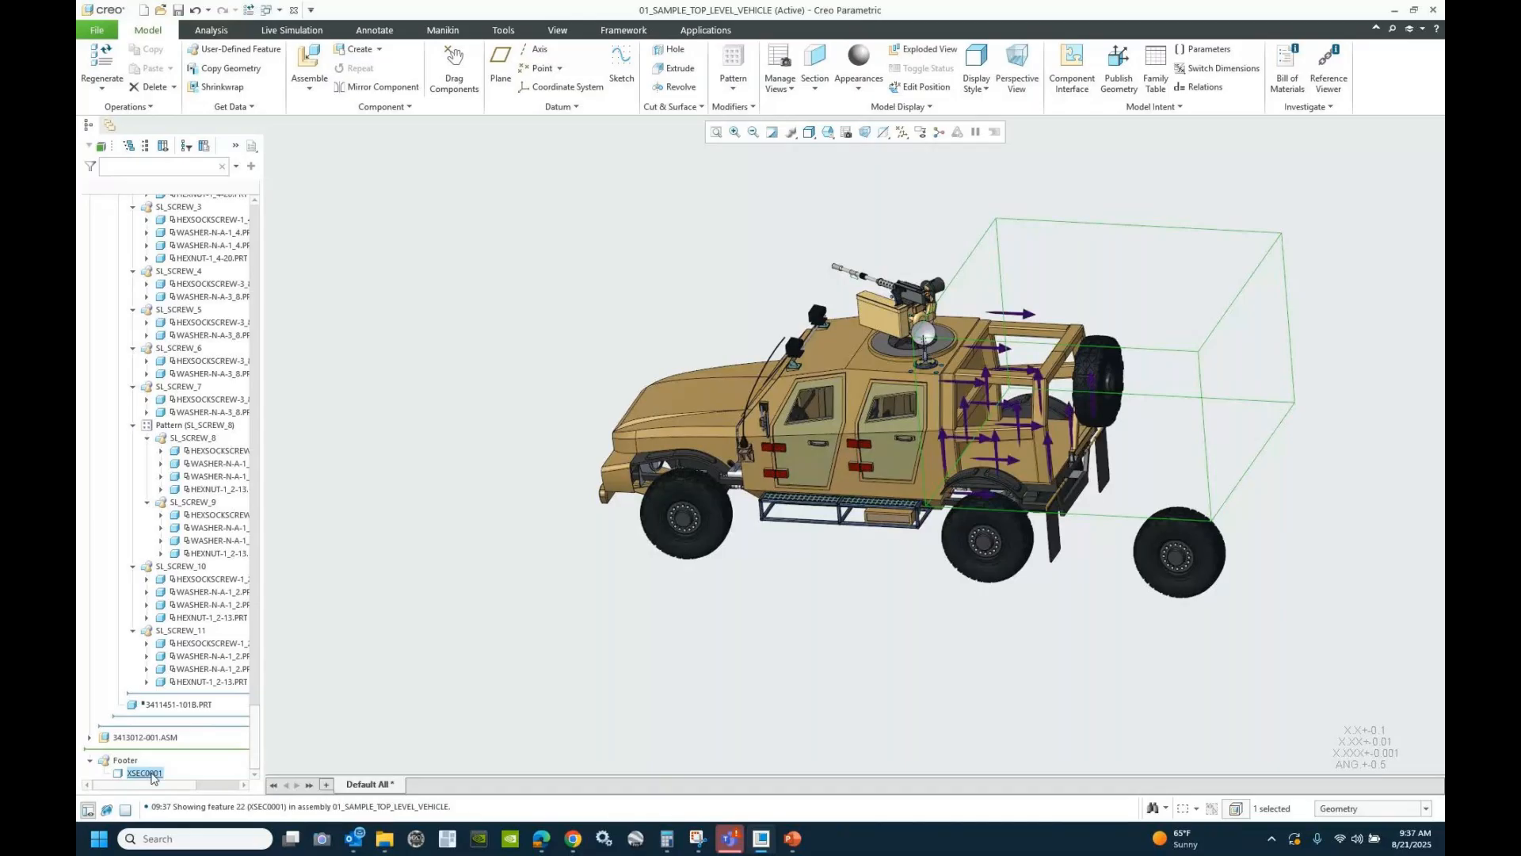
left_click(411, 673)
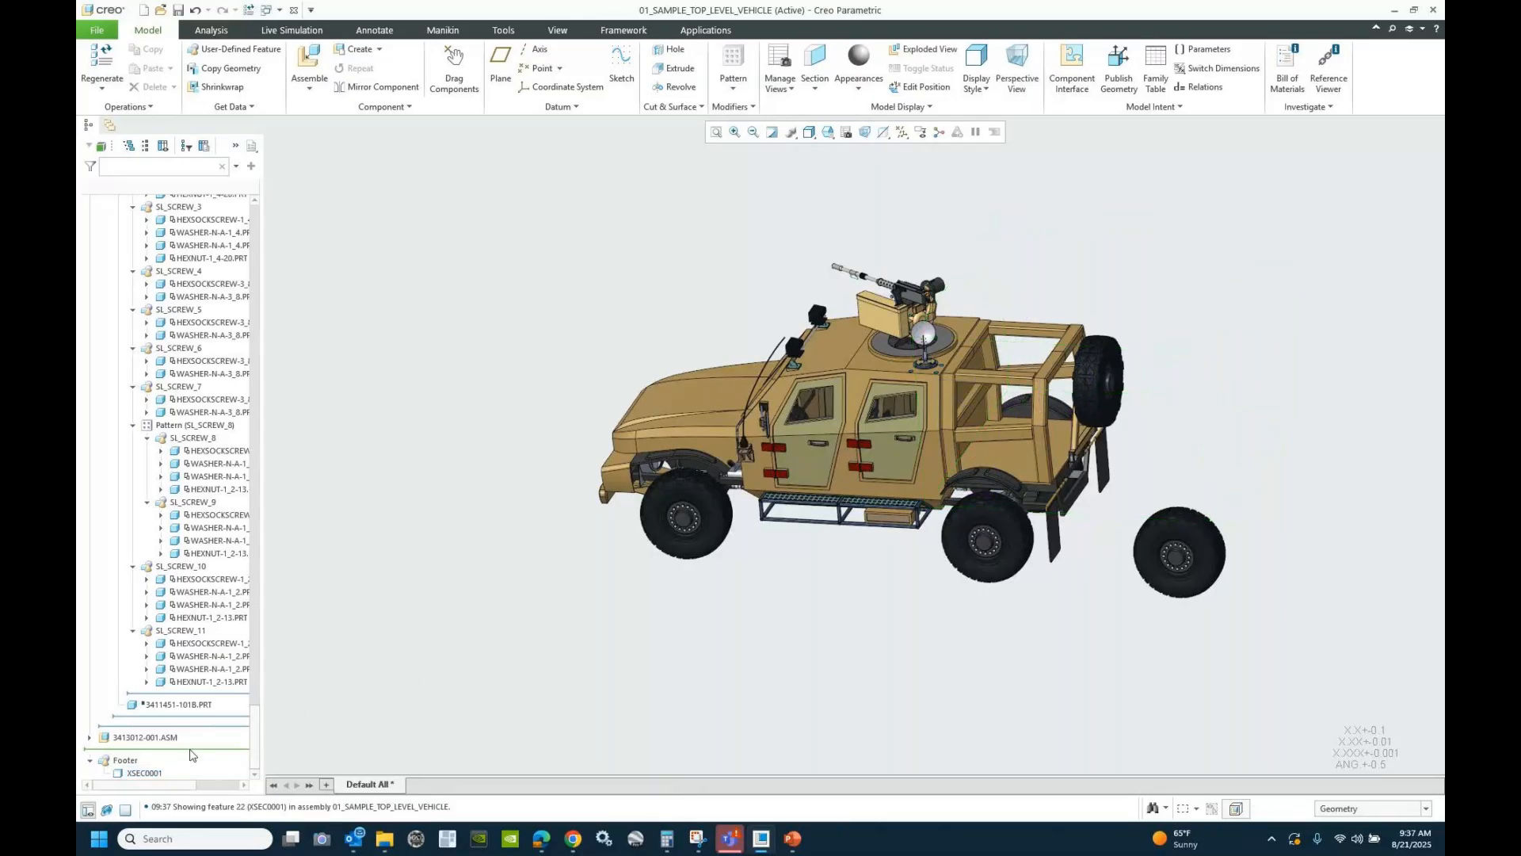
left_click(146, 774)
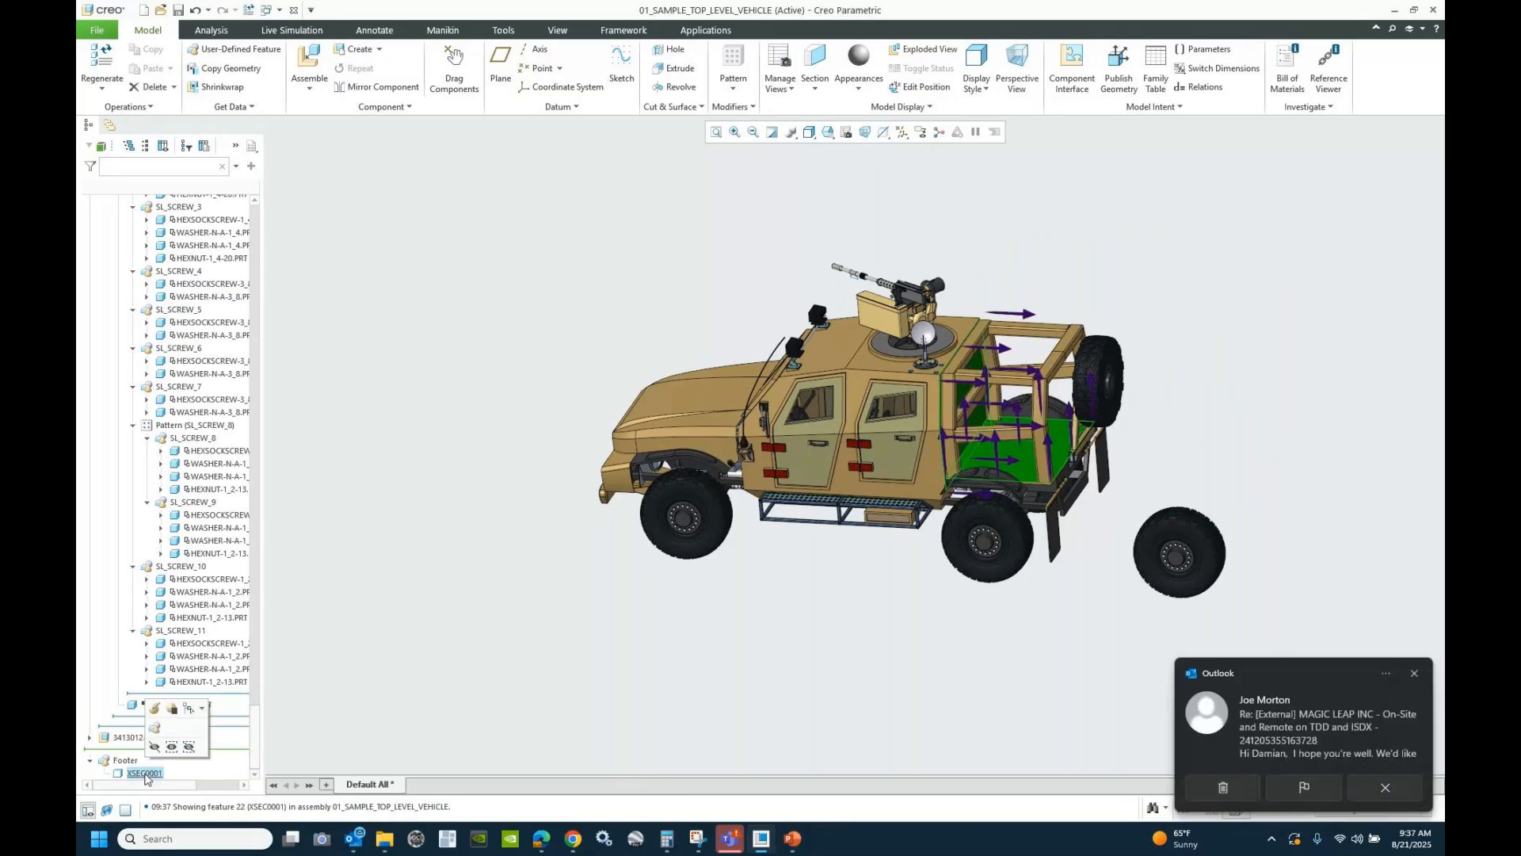
right_click(146, 776)
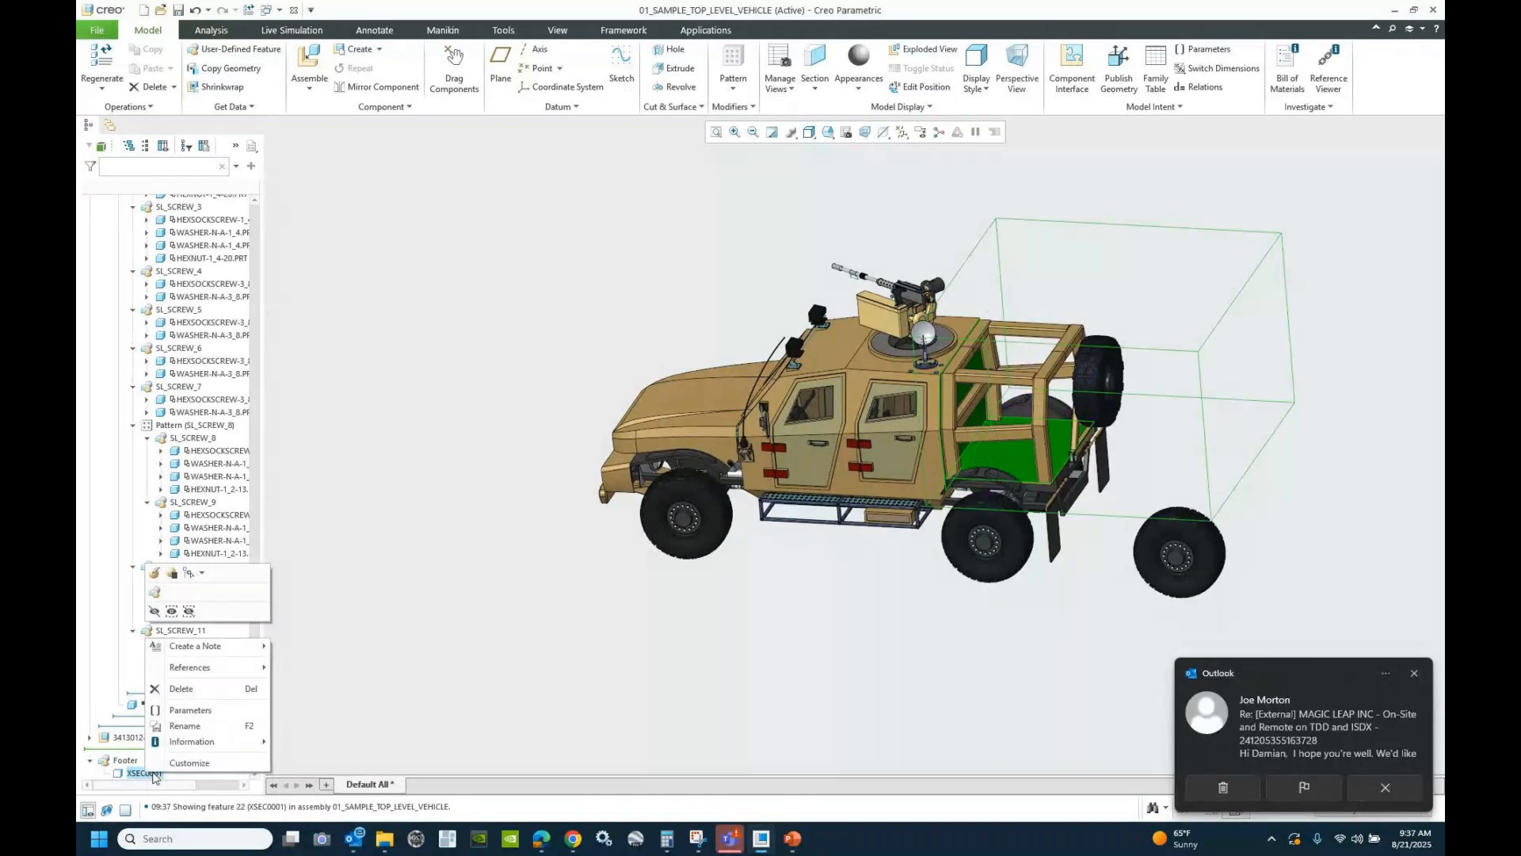
left_click(185, 725)
type("zon")
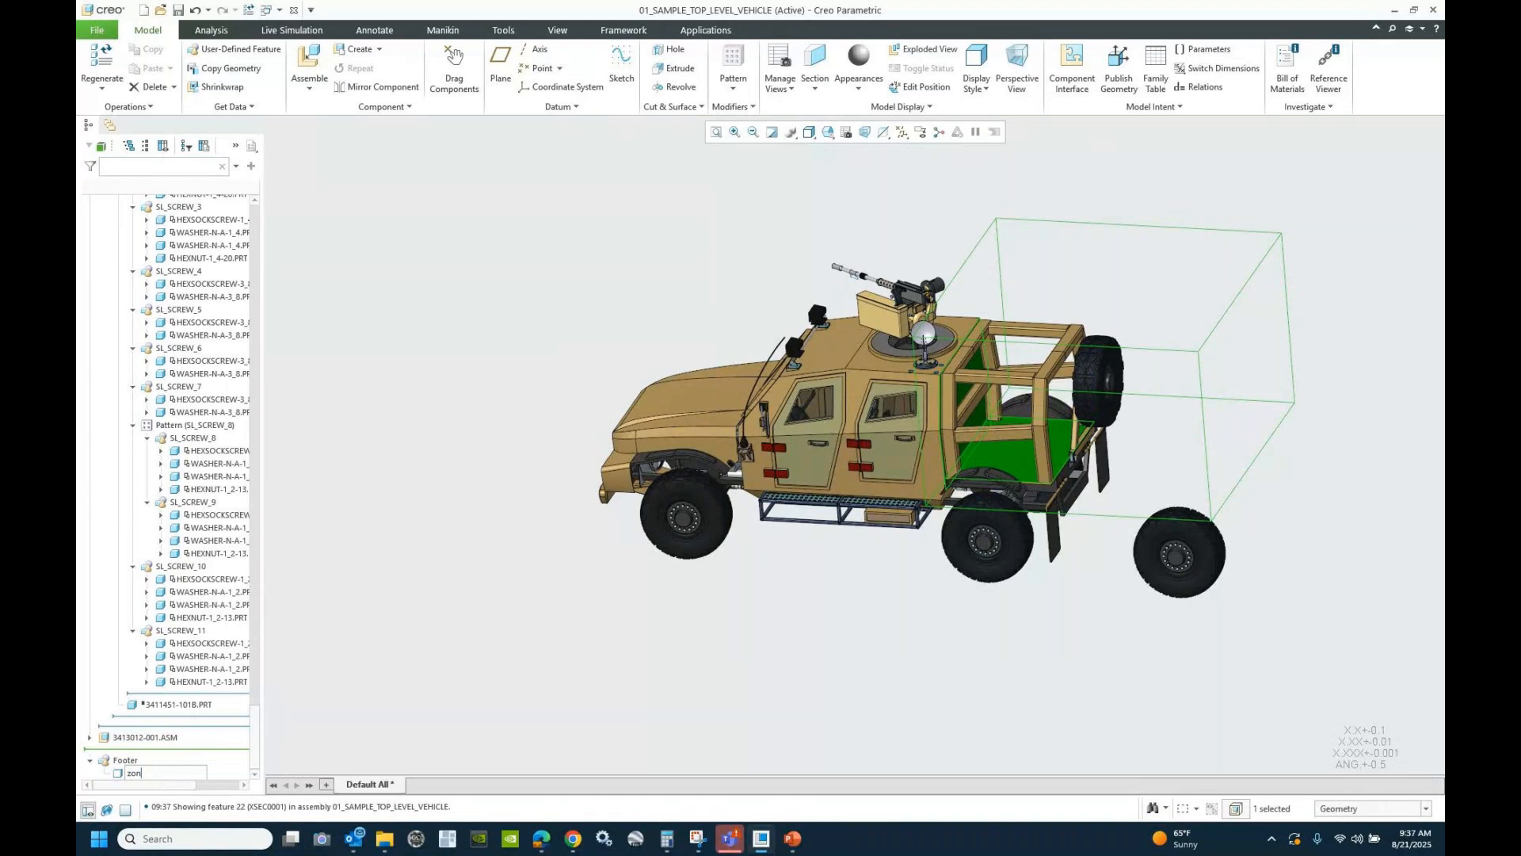
type("e_01")
key("Return")
left_click(394, 600)
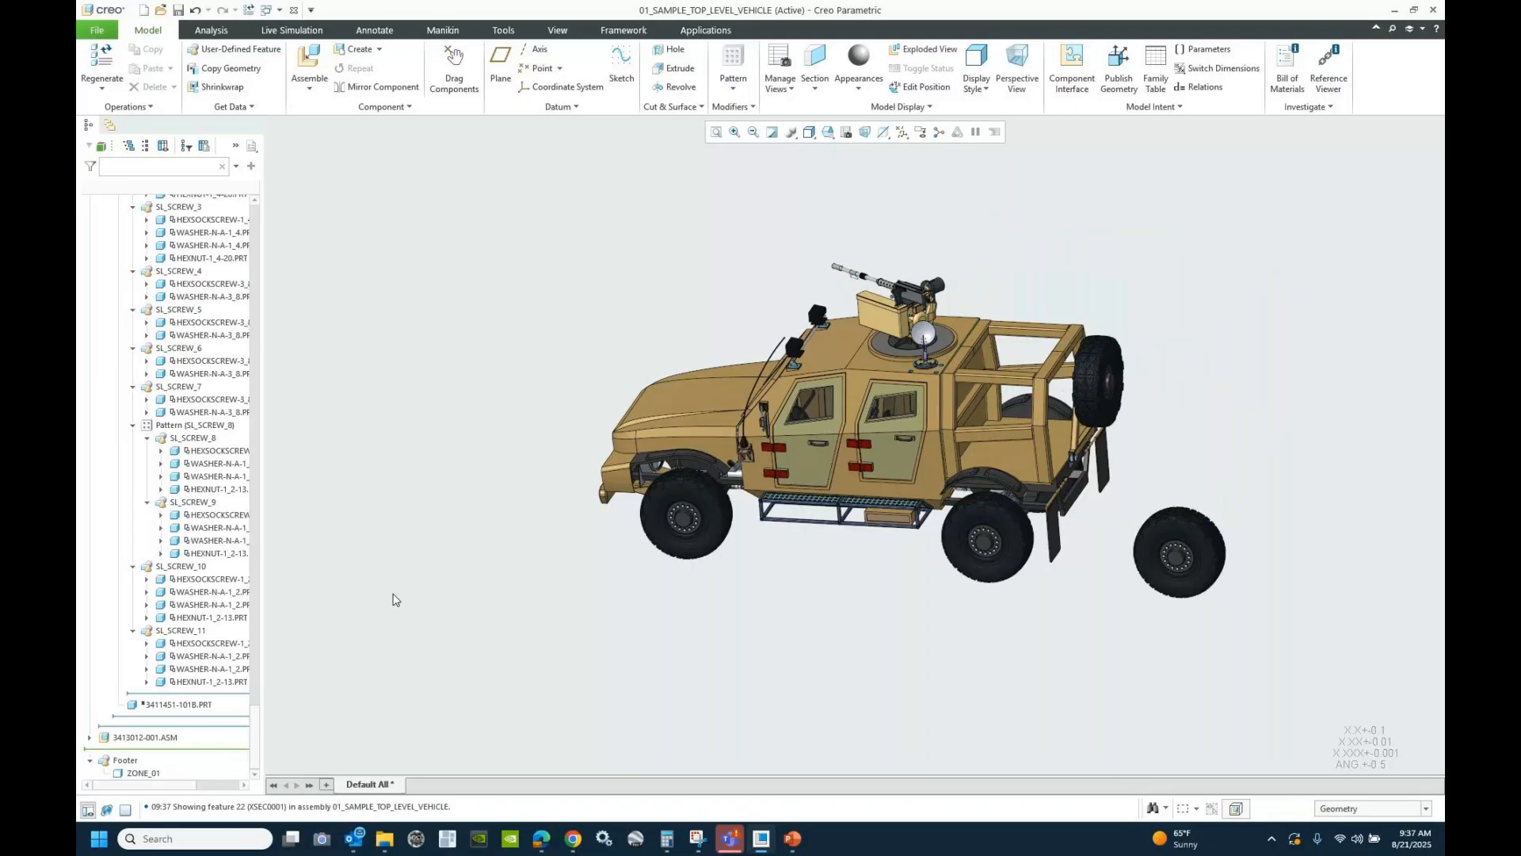
- Create a simplified representation named zone_01 and set the top-level vehicle assembly to Master Rep in it
left_click(846, 133)
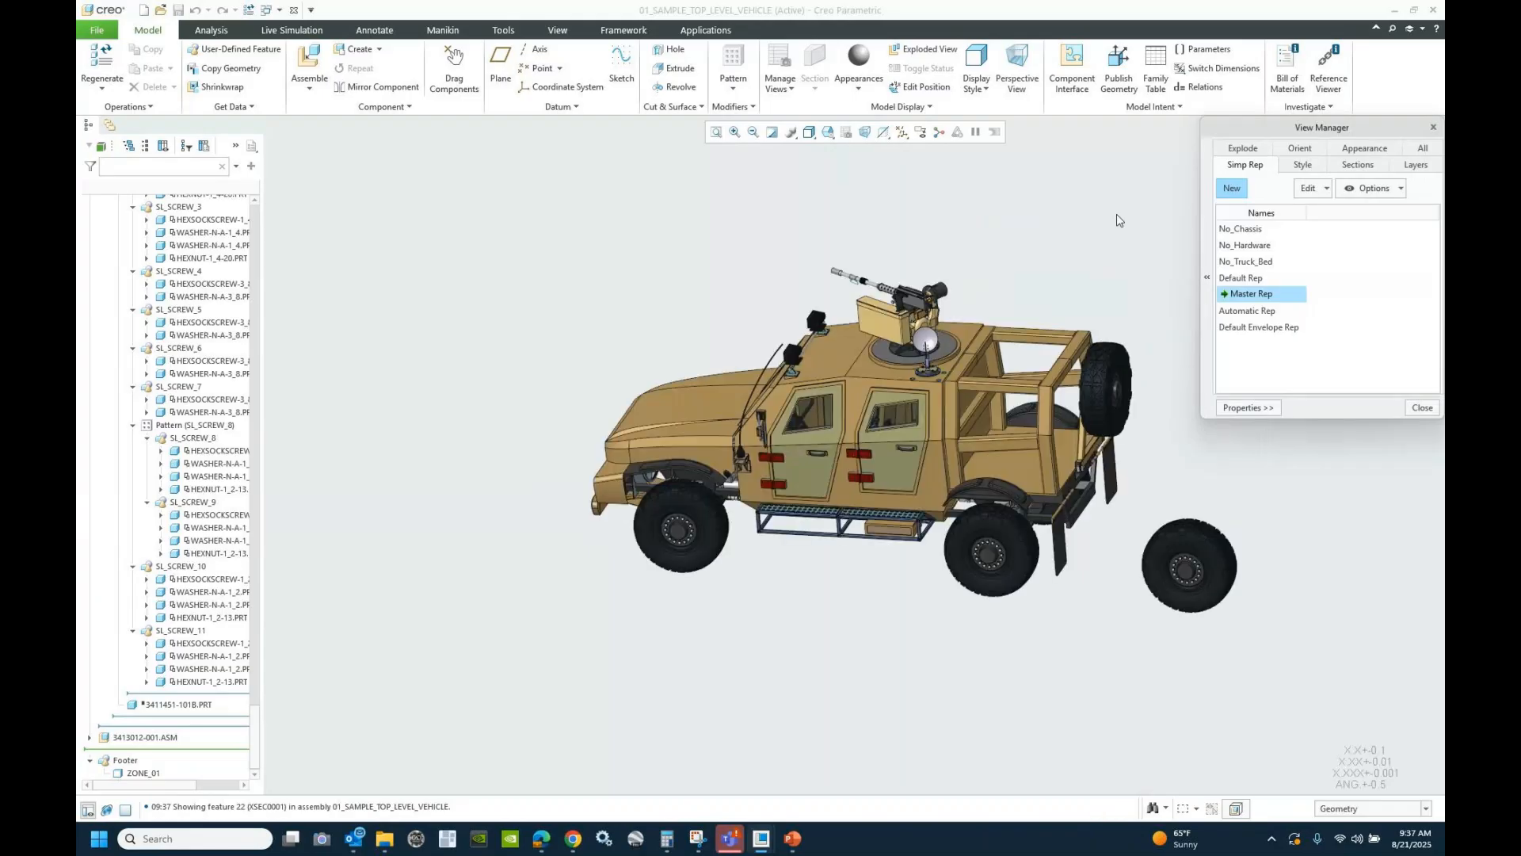
left_click(1232, 188)
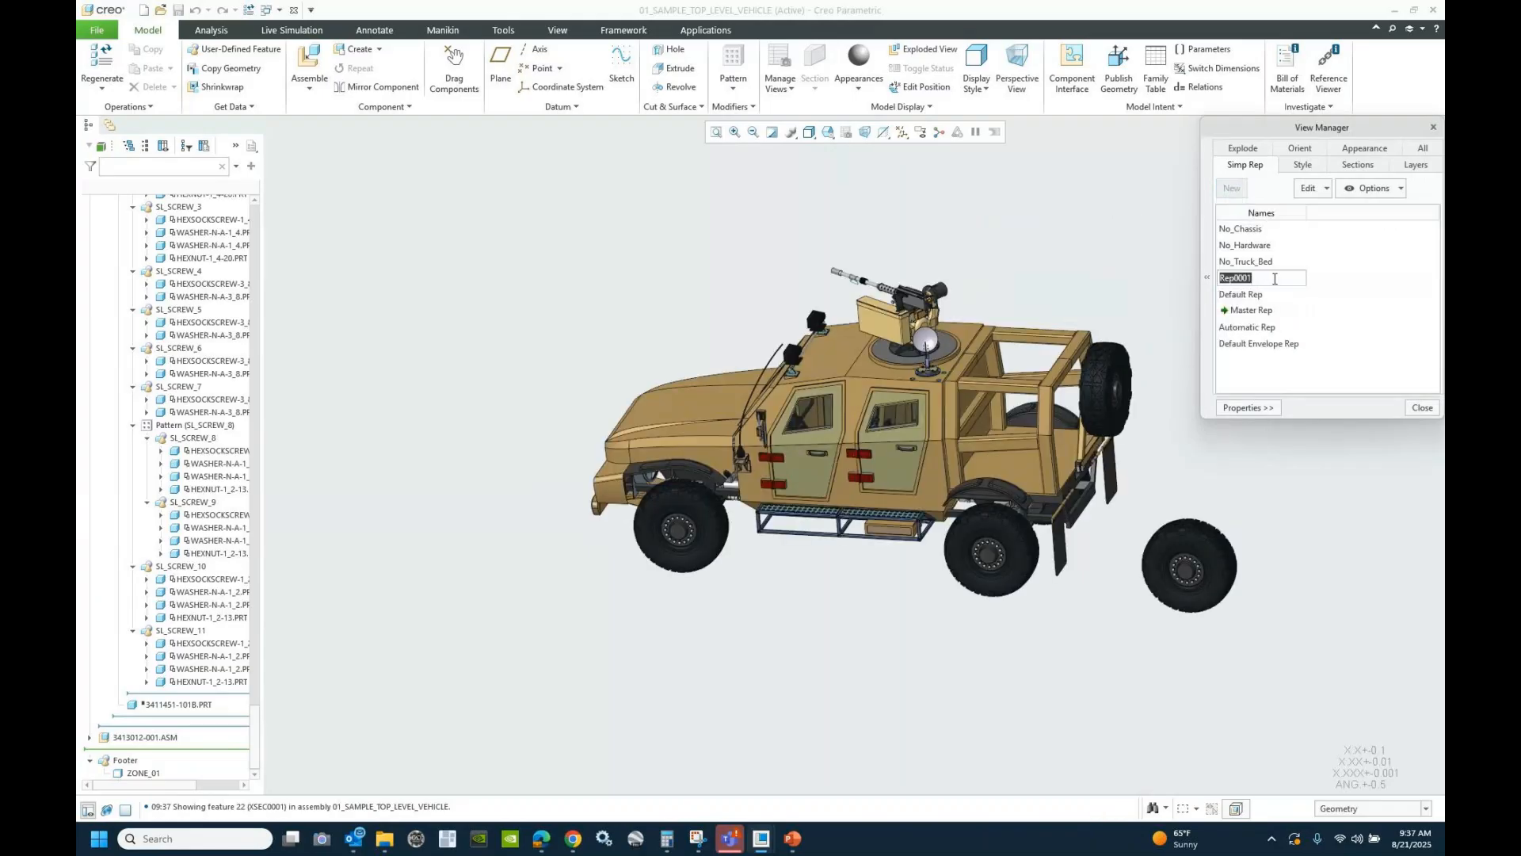
type("zone_01")
key("Return")
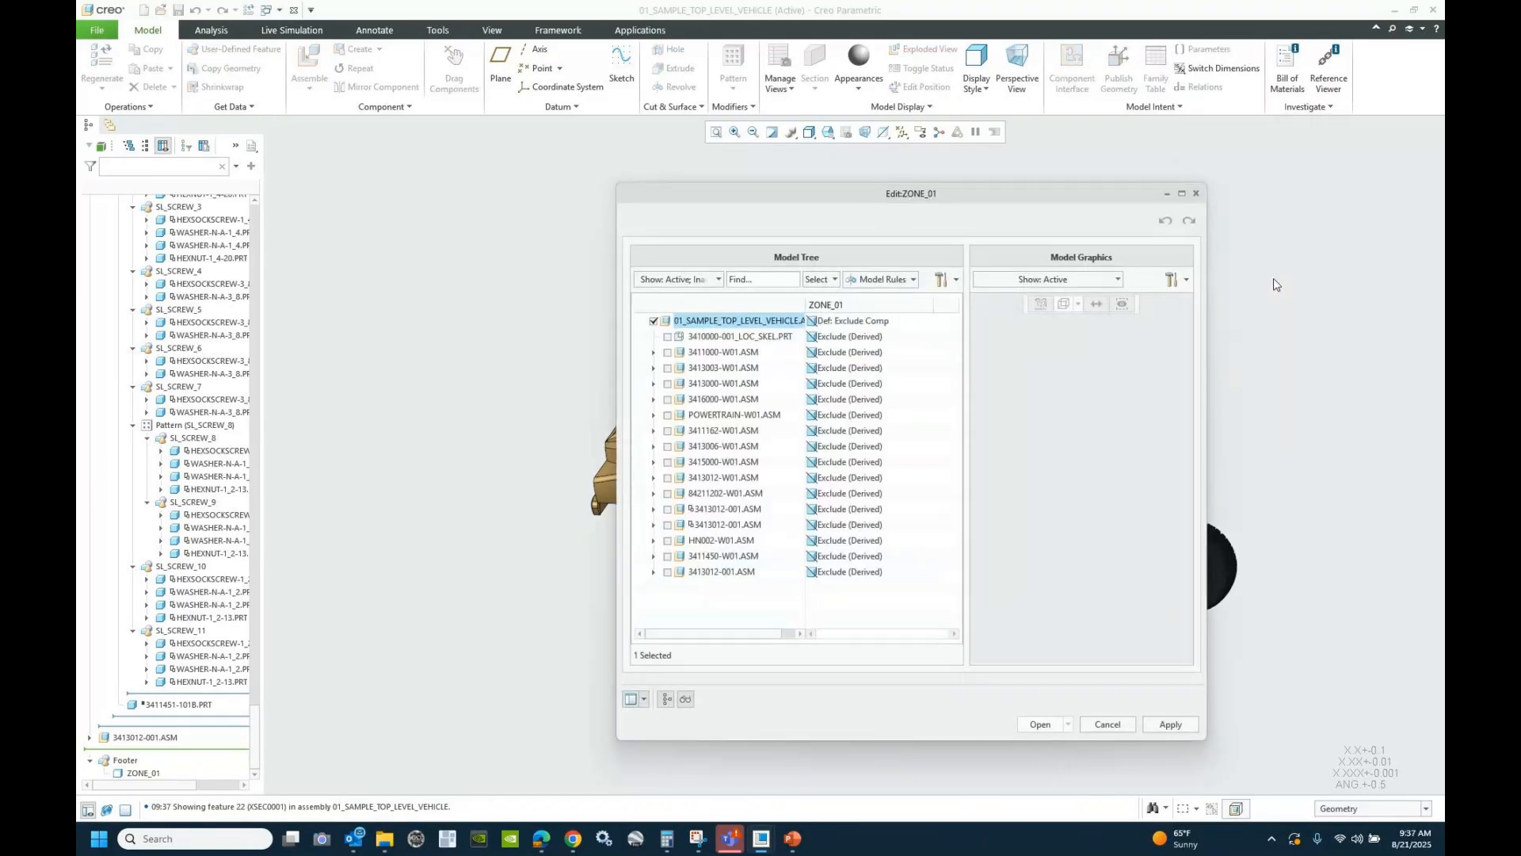
left_click(849, 324)
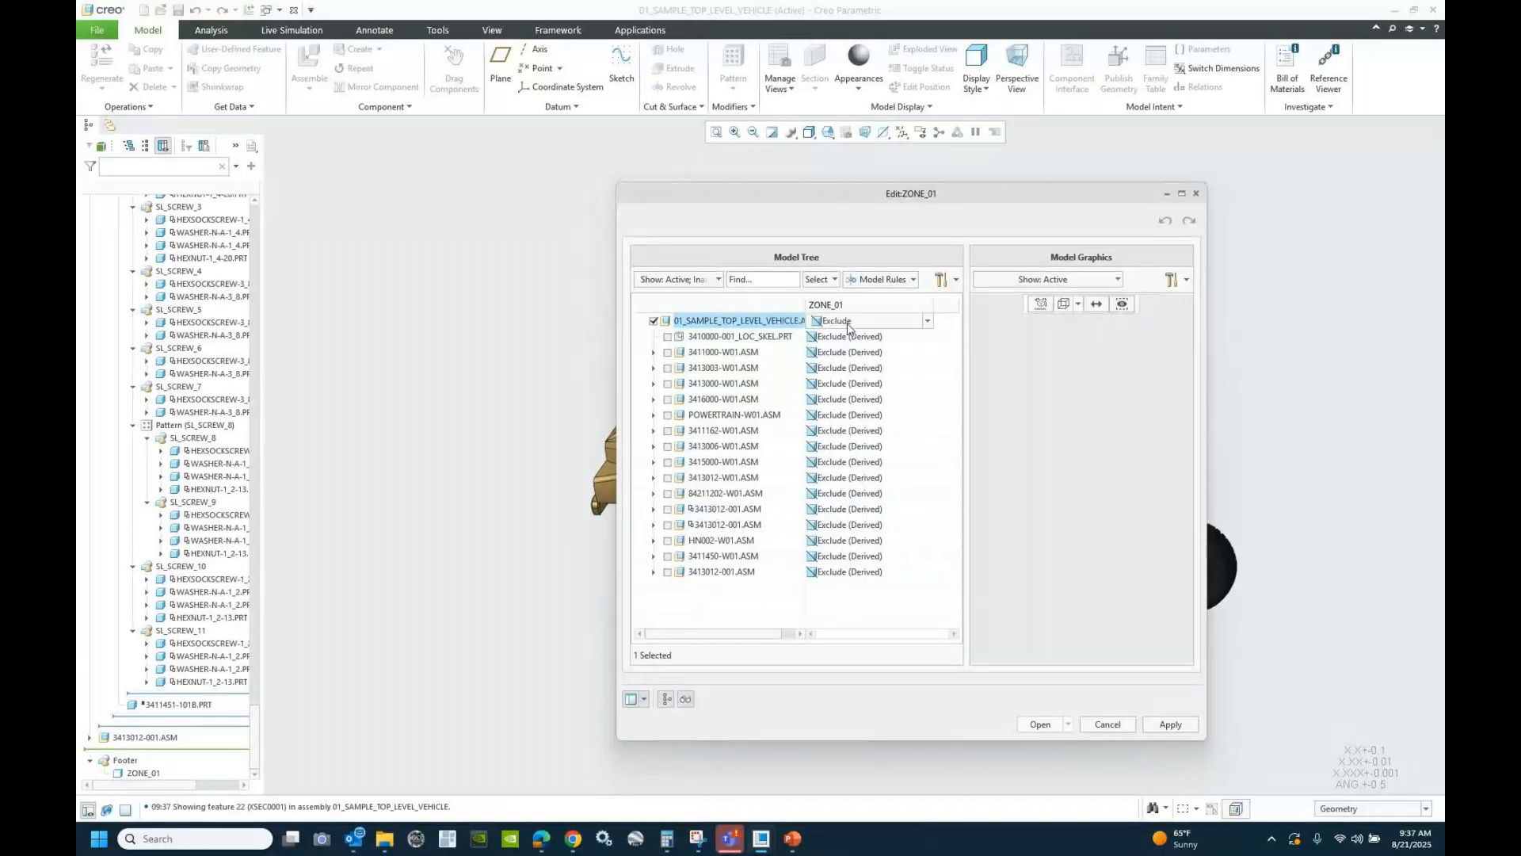
left_click(928, 321)
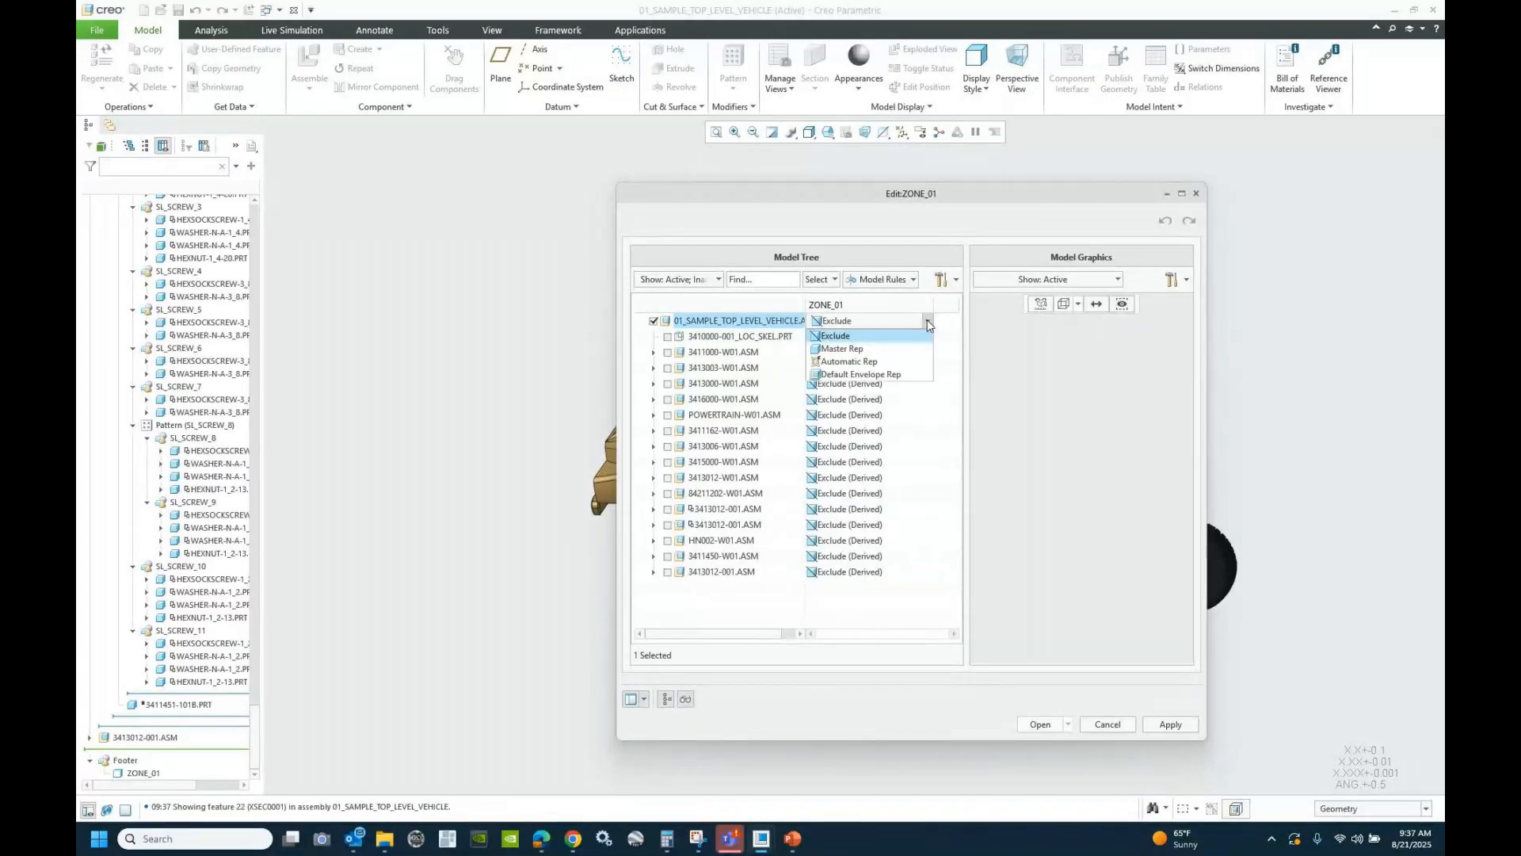
left_click(852, 349)
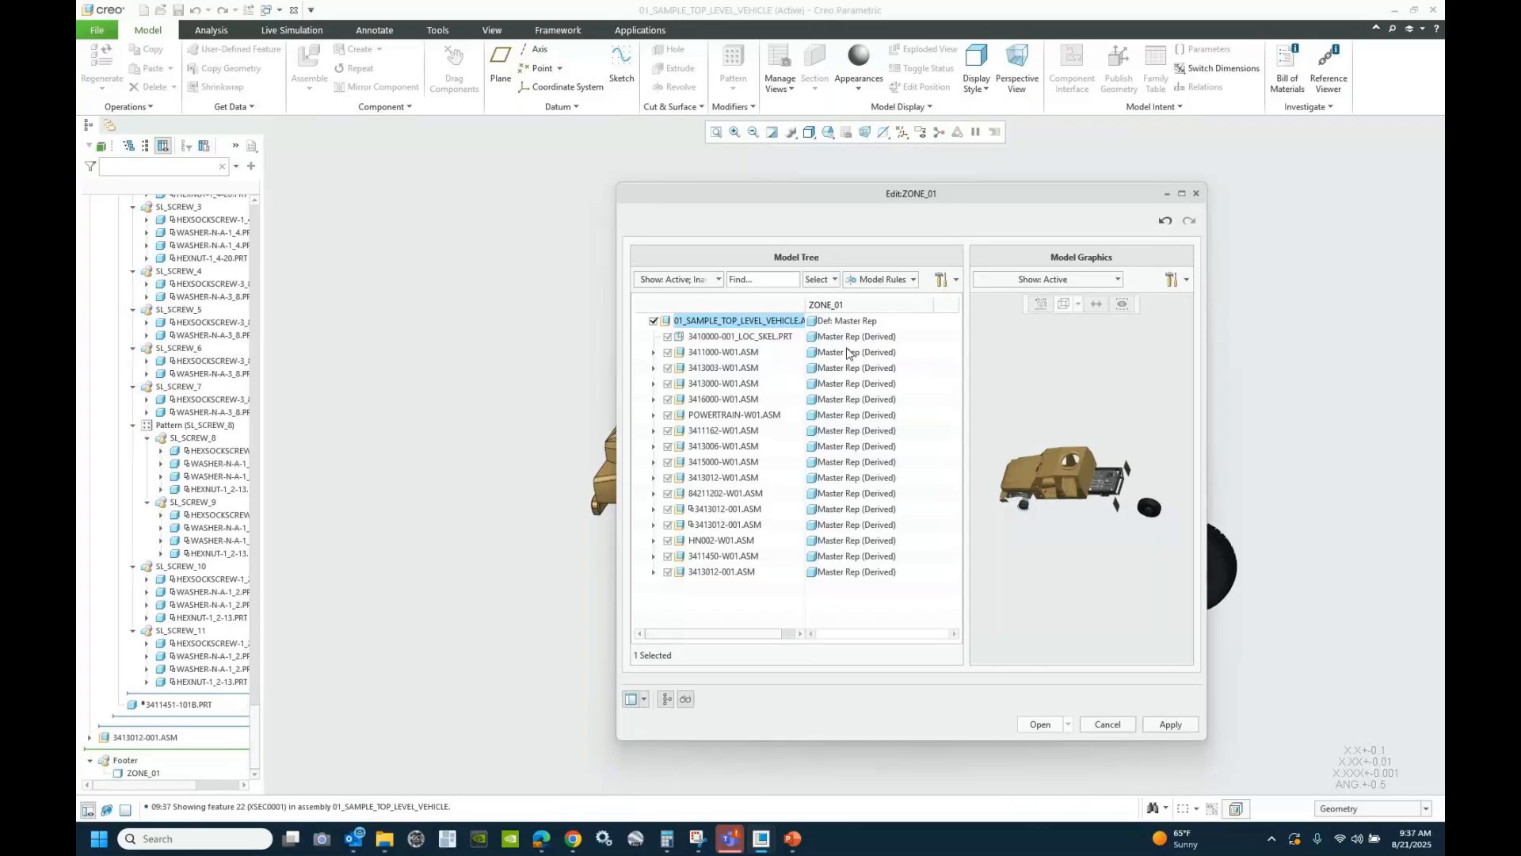
- Add an Exclude rule action to the zone_01 representation and start a new condition named zone_01
left_click(914, 280)
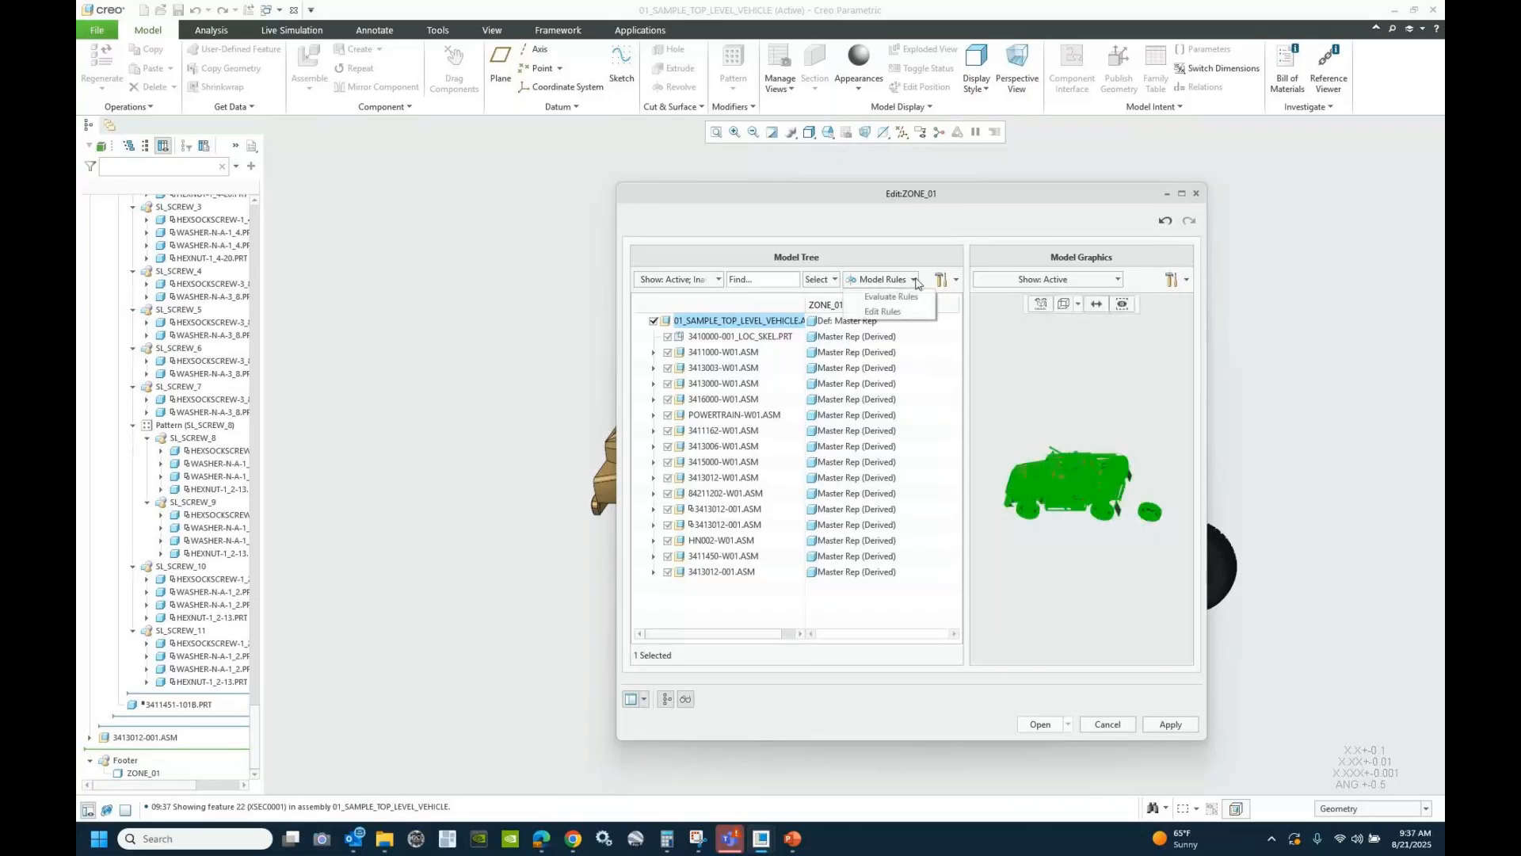
left_click(887, 310)
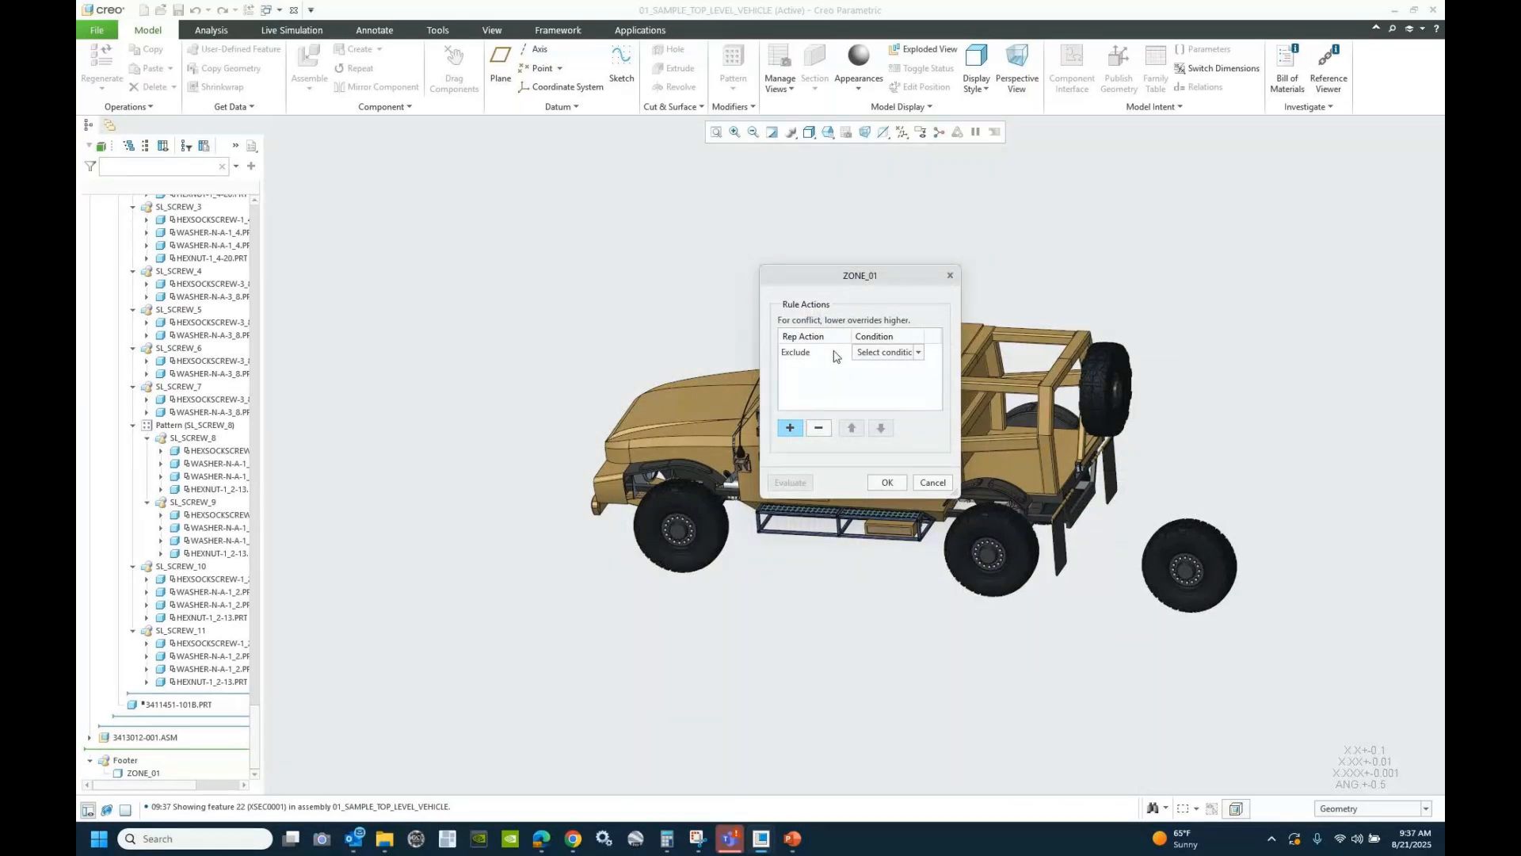
left_click(879, 354)
left_click(912, 361)
type("z")
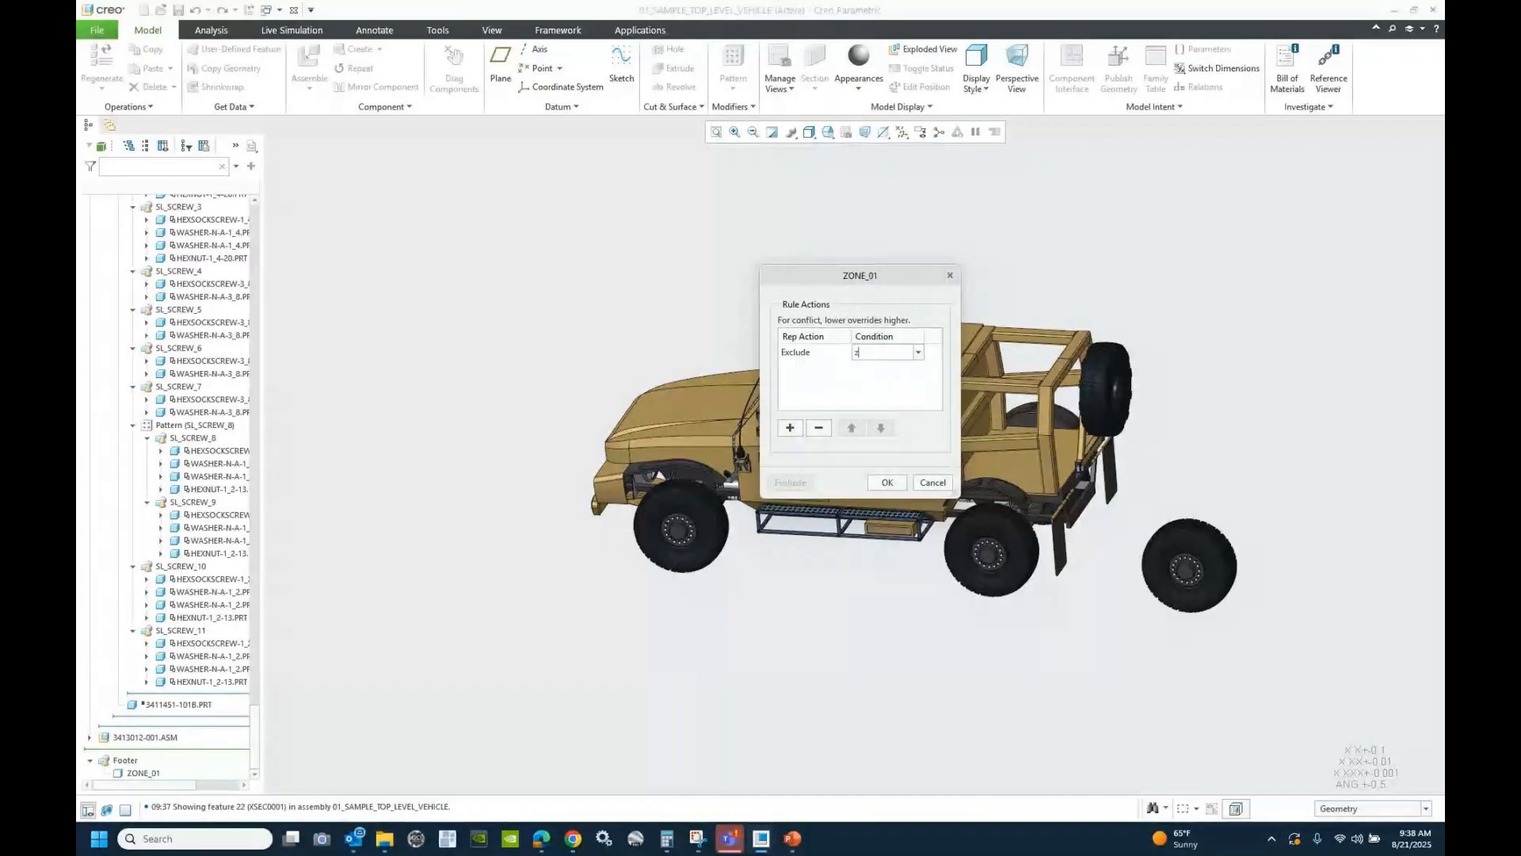
type("one")
key("Return")
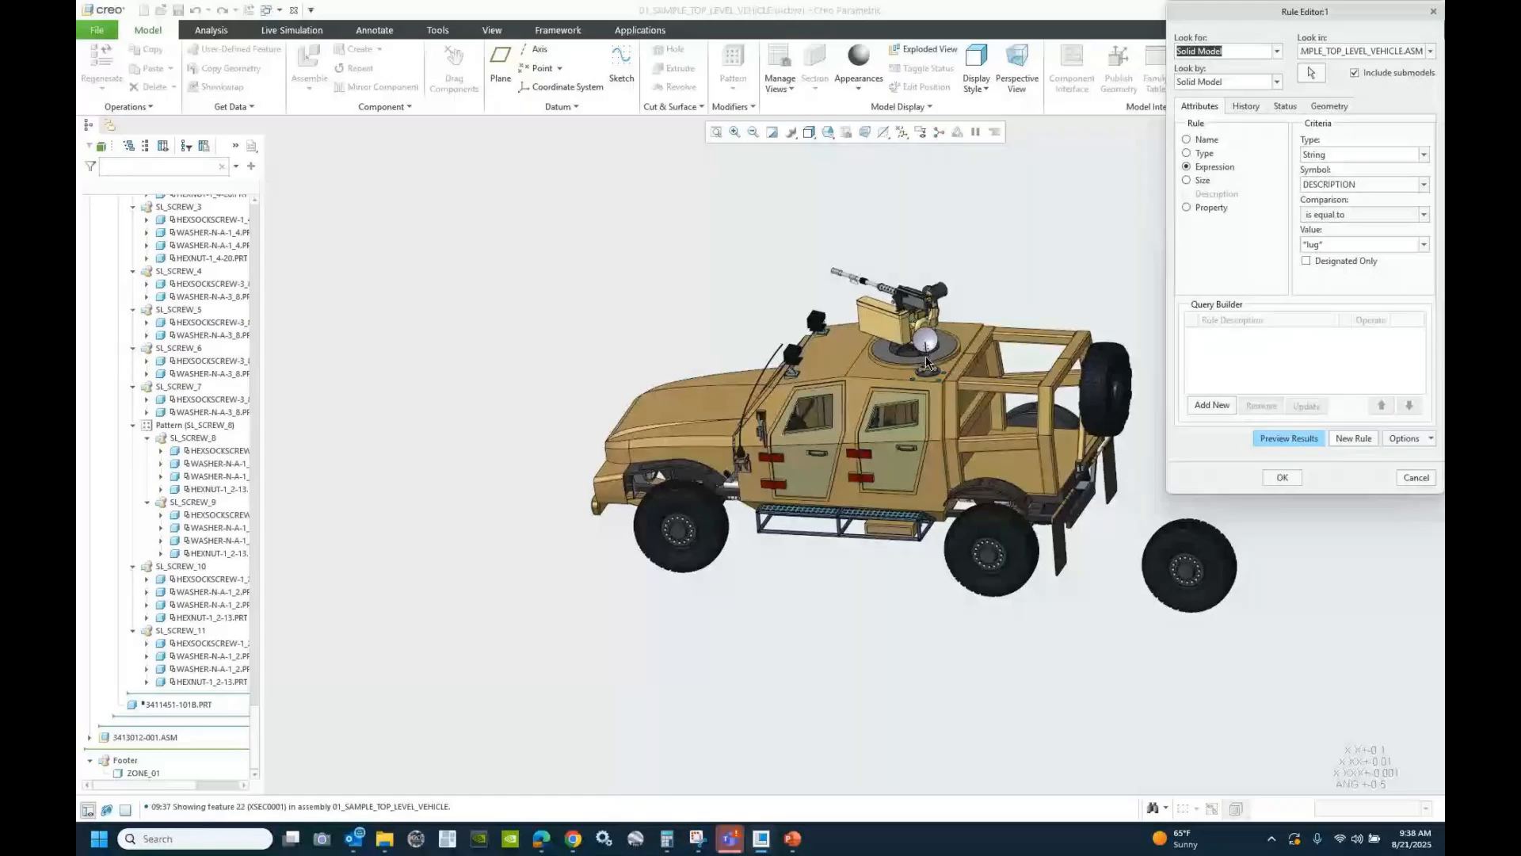
- Define the condition as a Geometry zone rule for components inside ZONE_01, add it to the query, and accept the rule
left_click_drag(1373, 21, 953, 216)
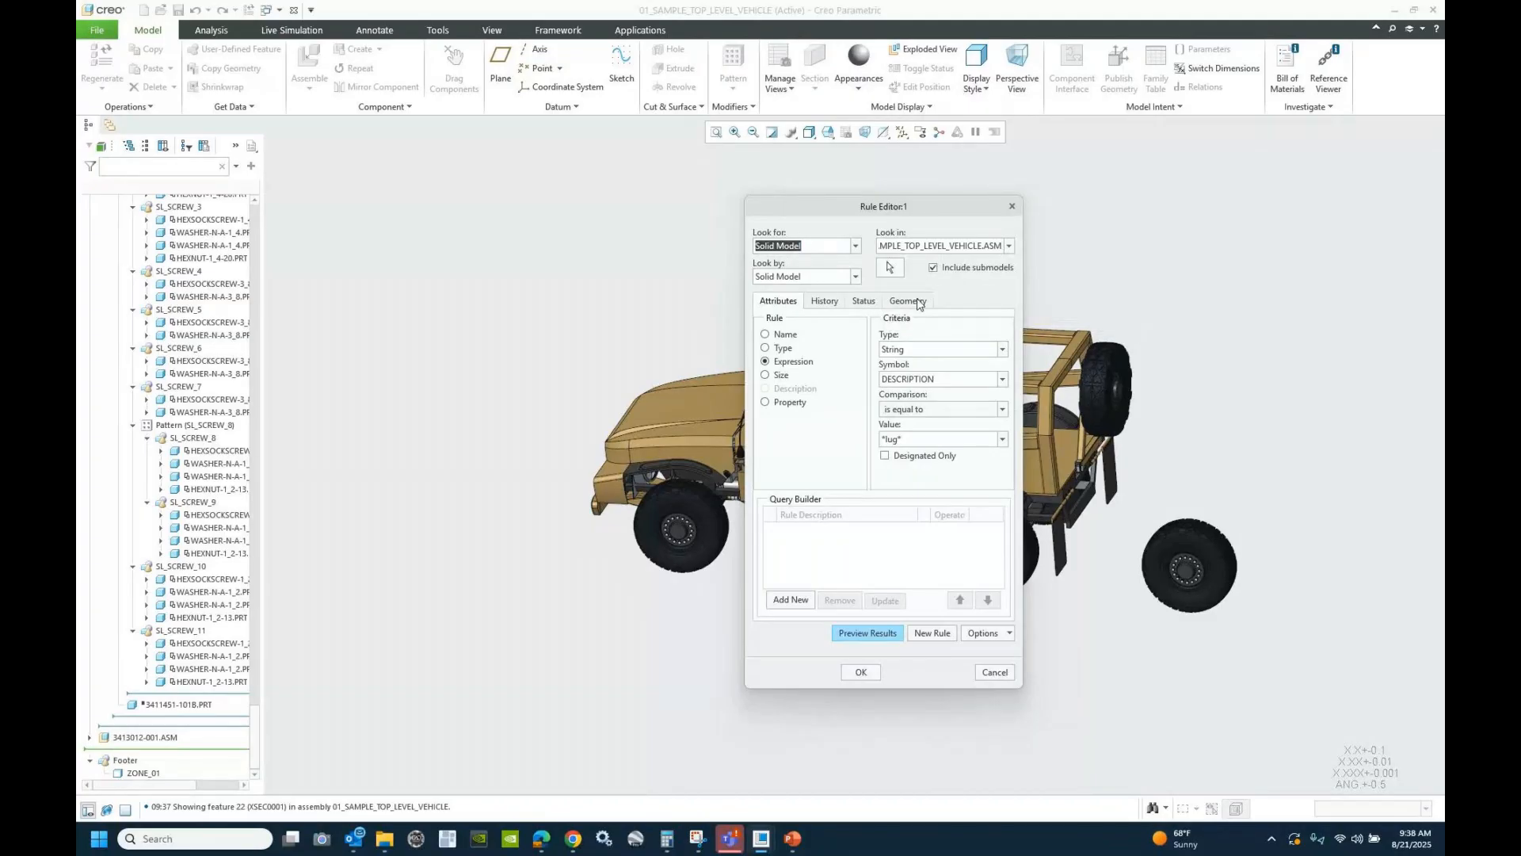
left_click(908, 301)
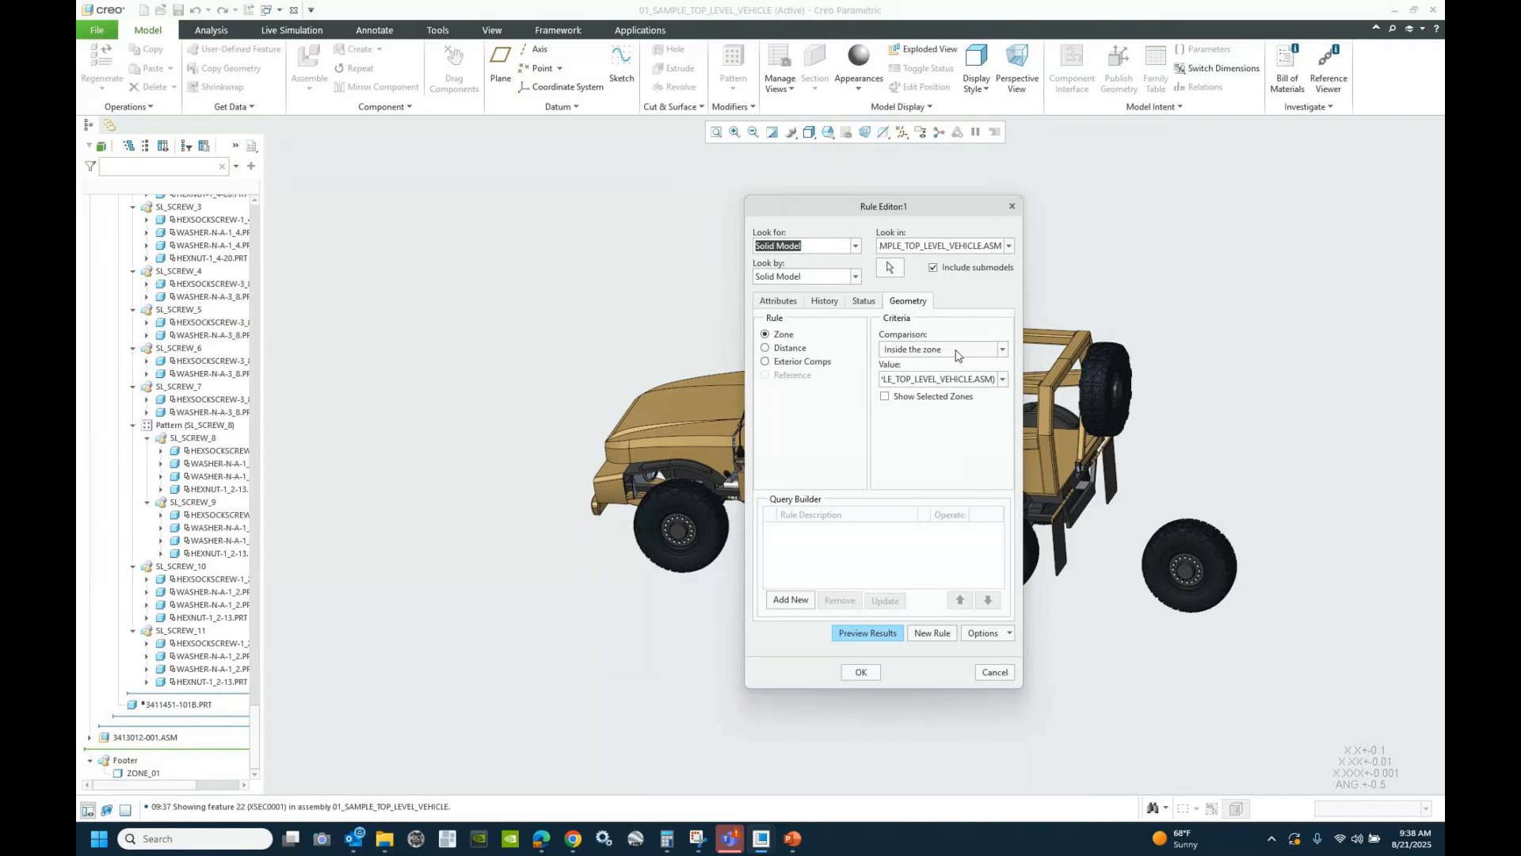
left_click(1002, 380)
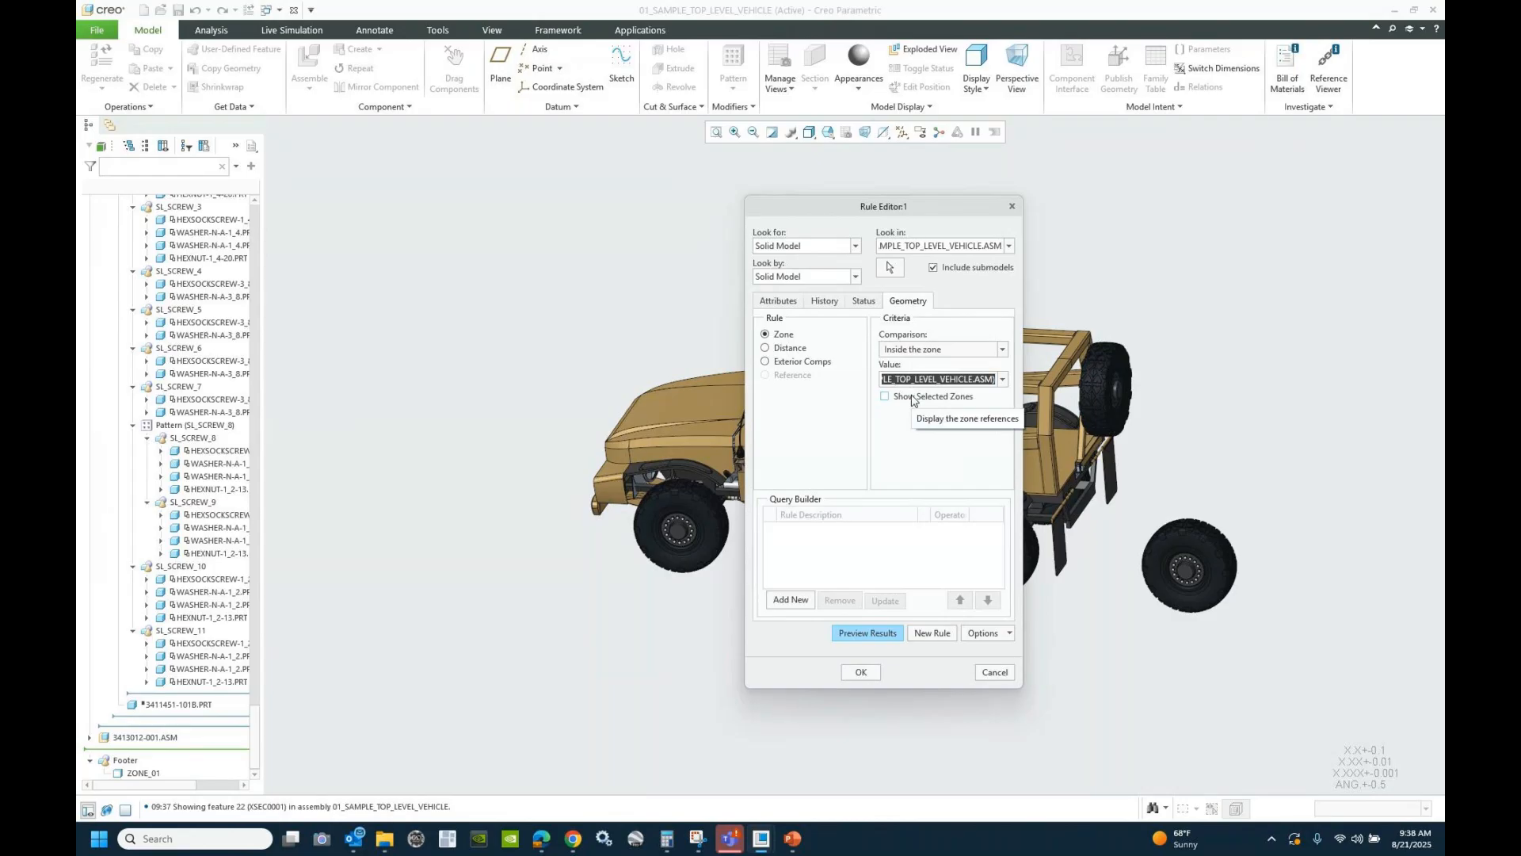
left_click(788, 602)
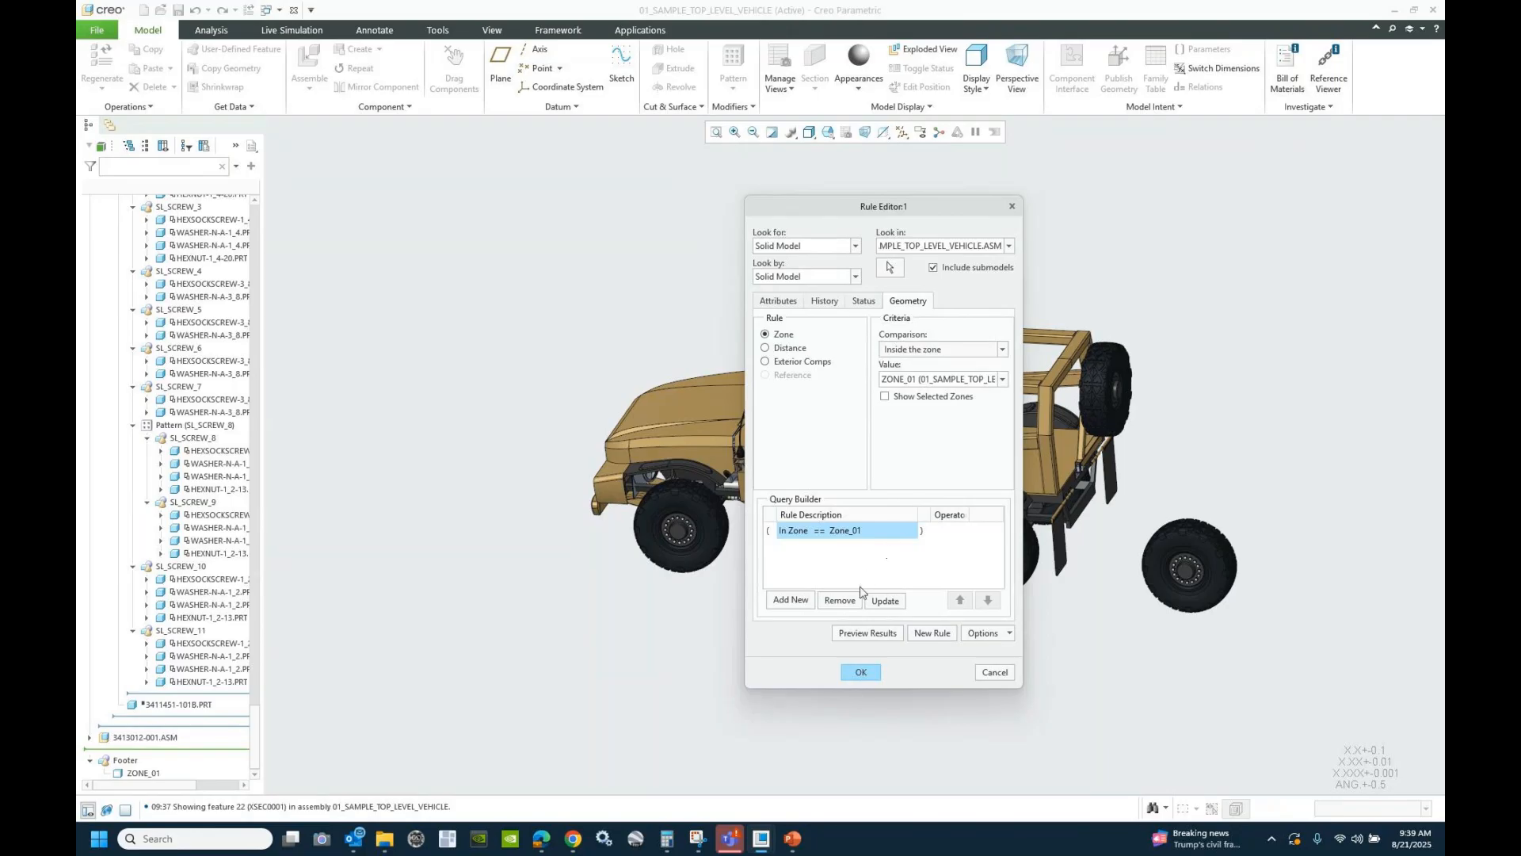
left_click(857, 671)
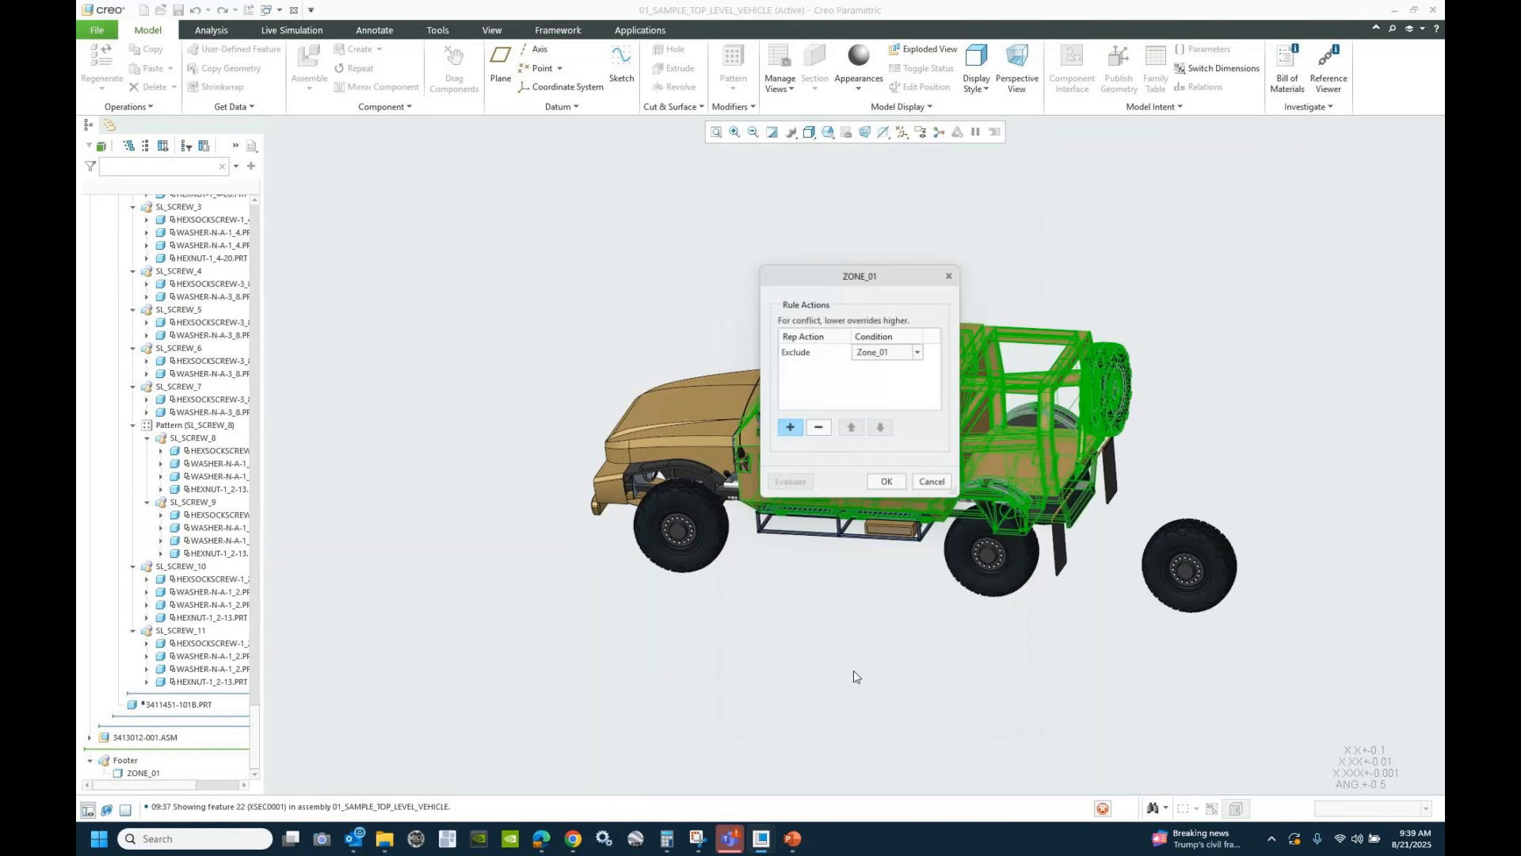
left_click(885, 480)
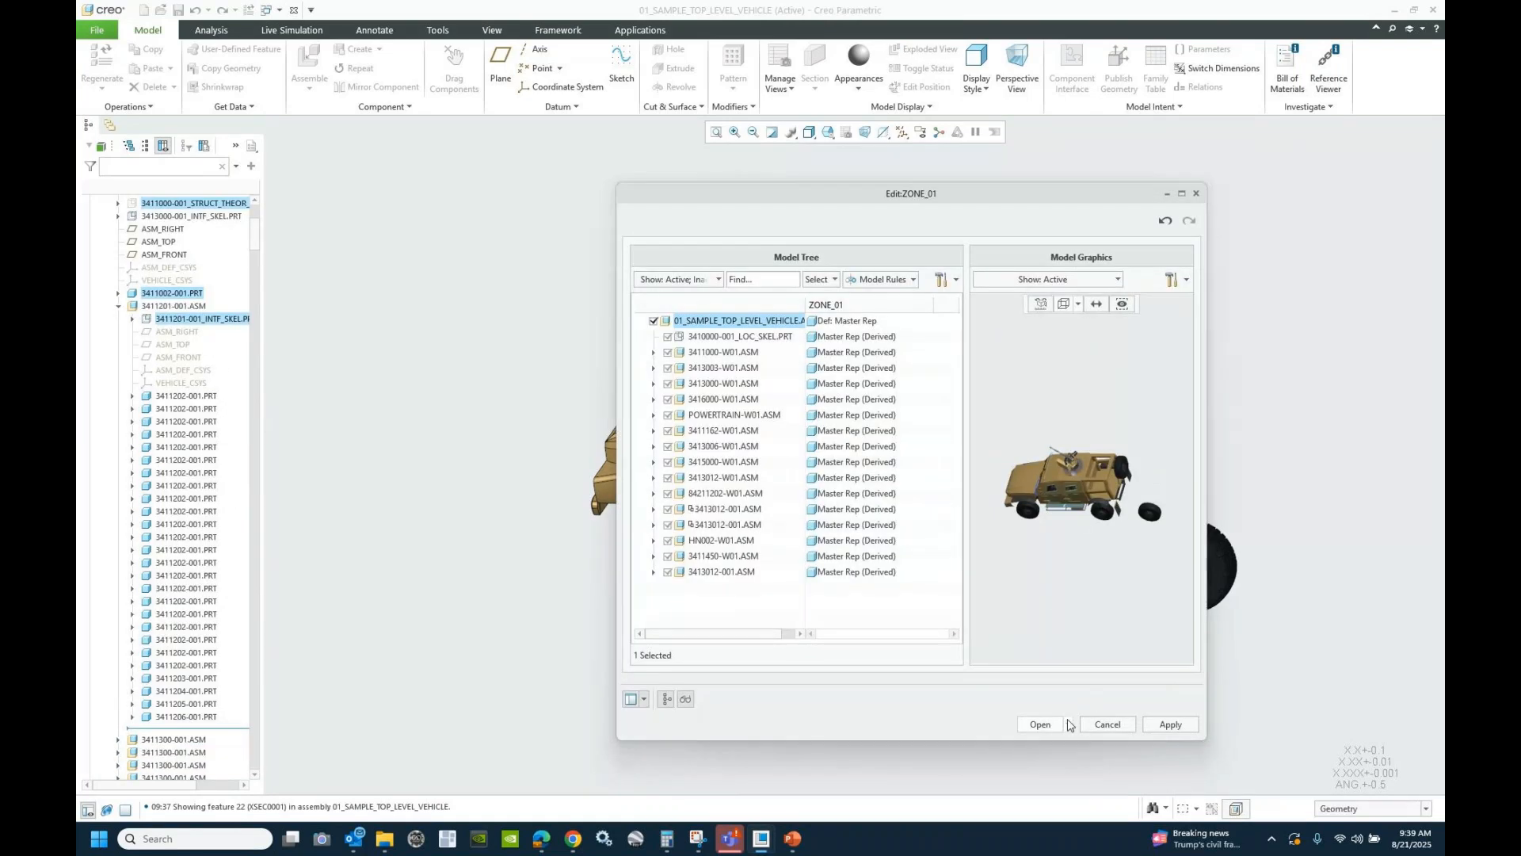
- Open the zone_01 representation, inspect the vehicle's cab and truck bed area, and close the View Manager
left_click(1042, 724)
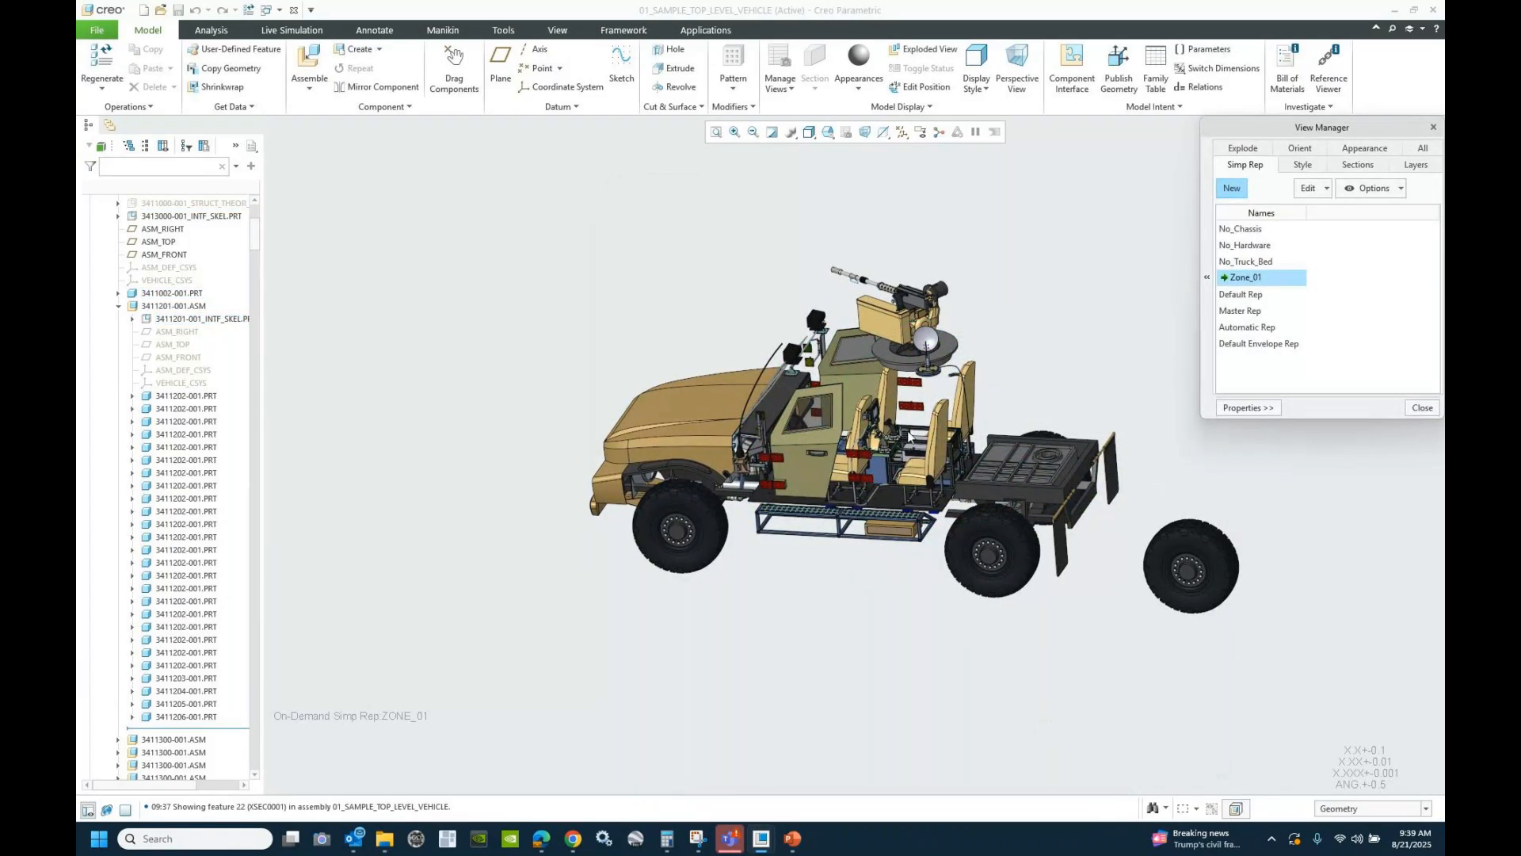
scroll(1008, 402, "down", 2)
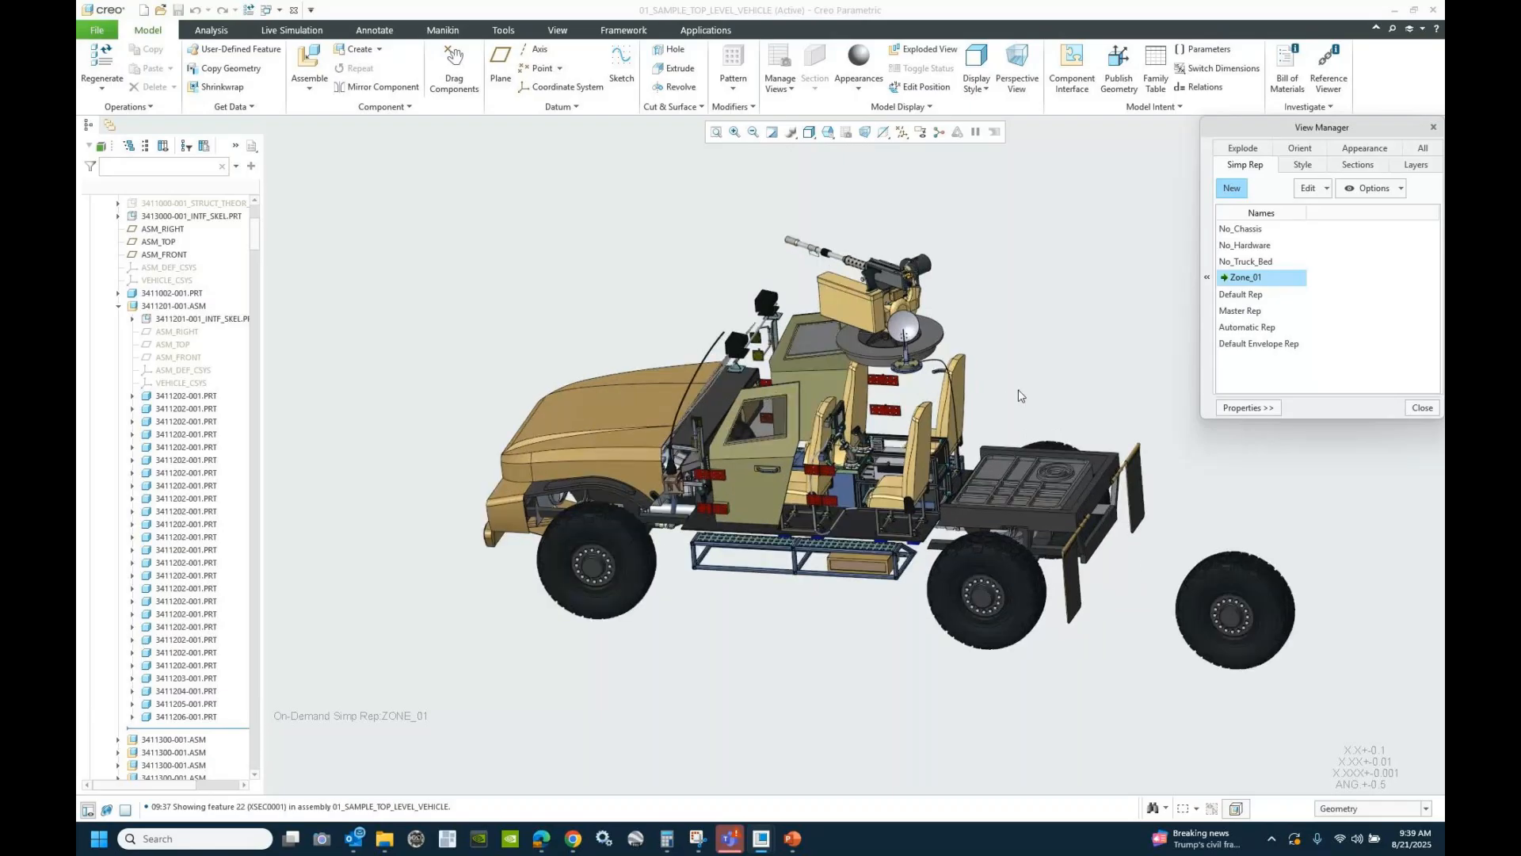
scroll(1020, 395, "down", 2)
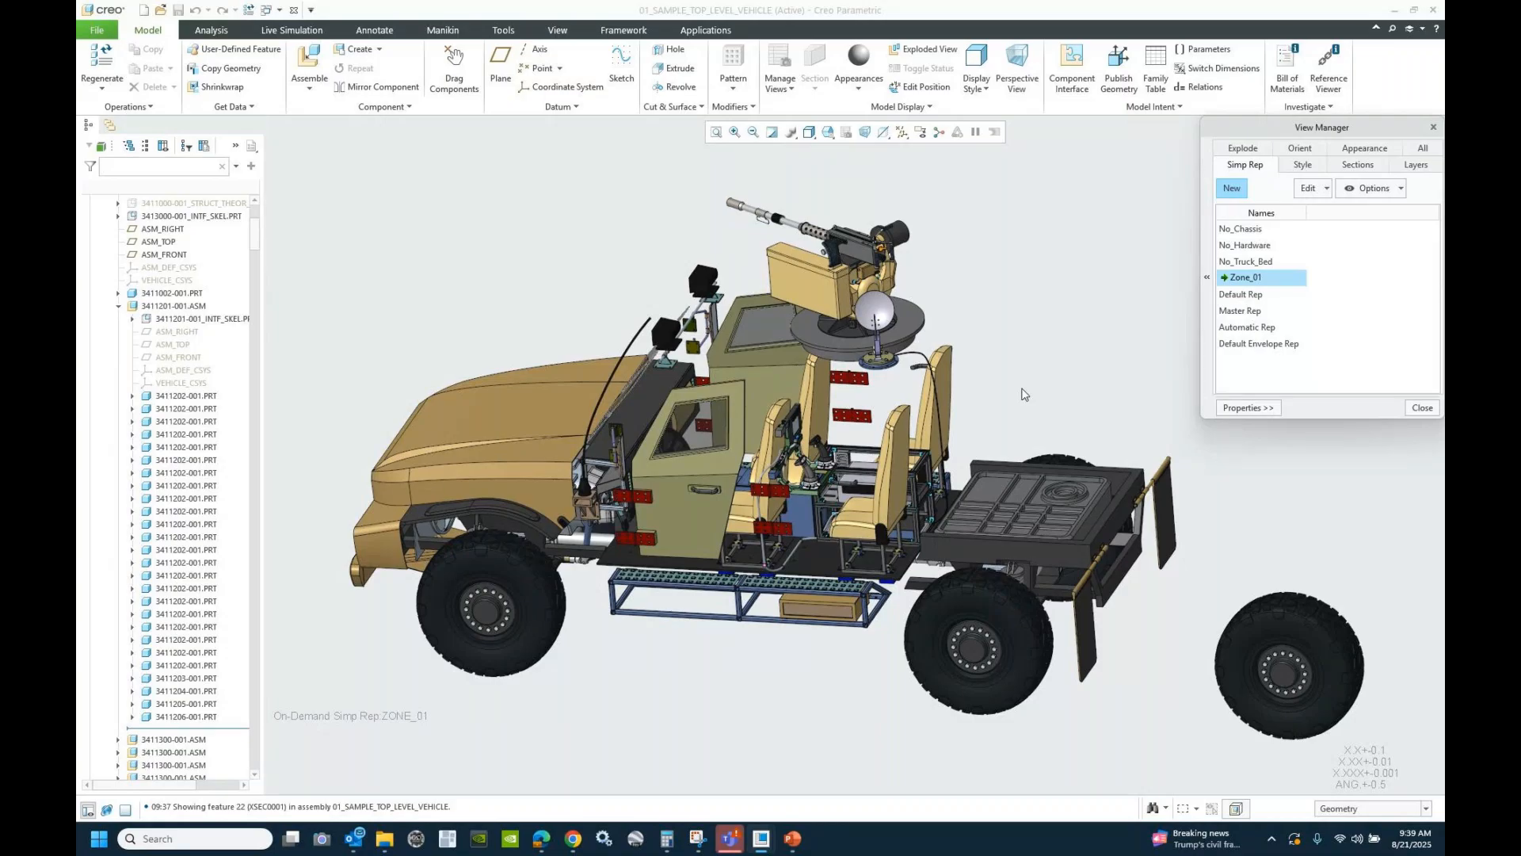
mouse_move(1021, 394)
middle_mouse_down()
mouse_move(670, 425)
mouse_move(727, 408)
mouse_move(734, 445)
middle_mouse_up()
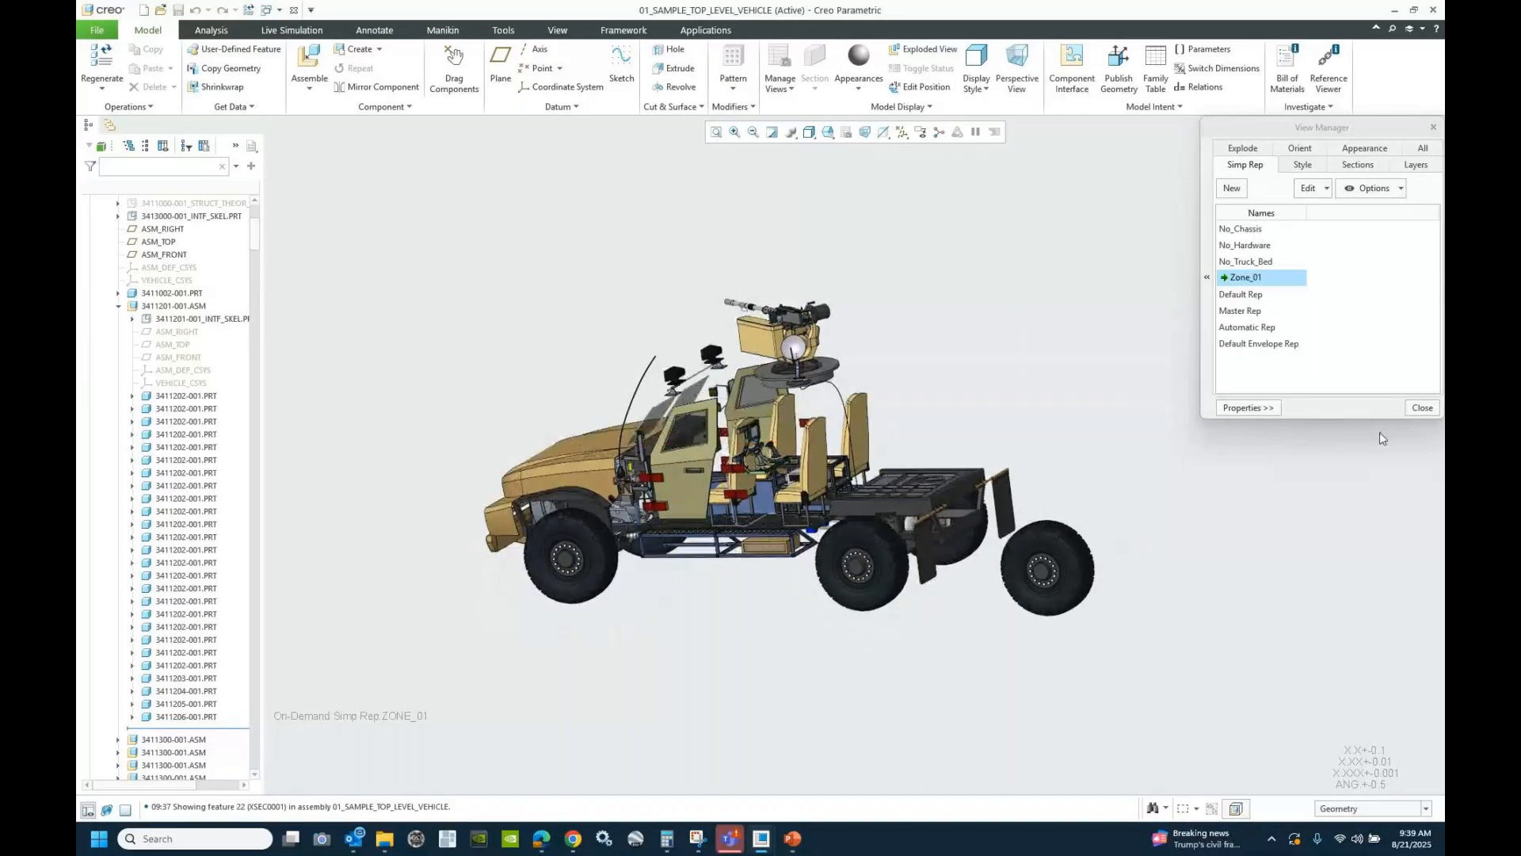
left_click(1422, 407)
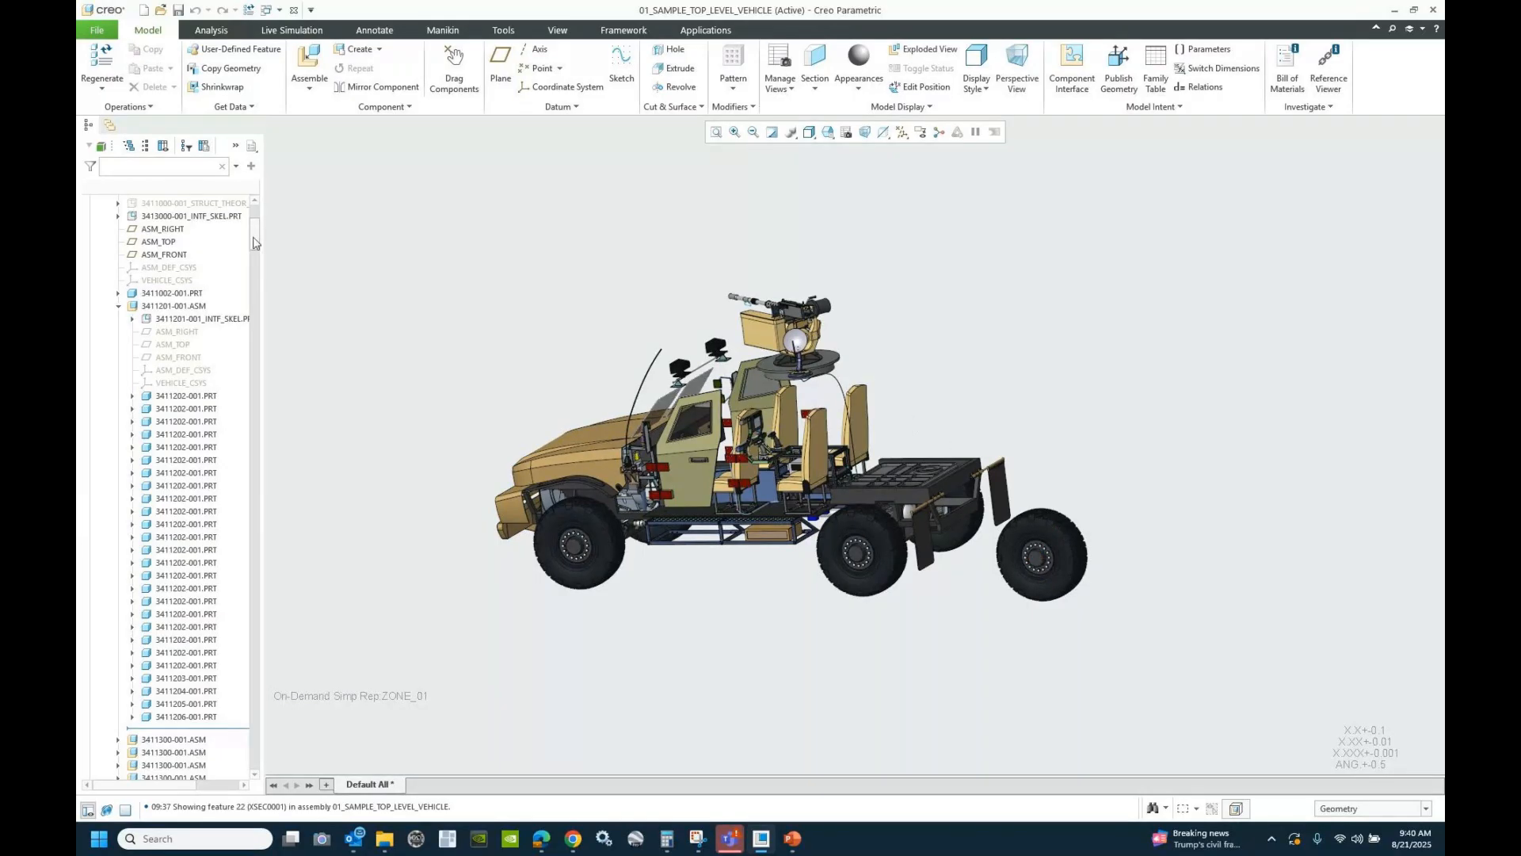
- Edit the placement of the added wheel assembly 3413012-001.ASM and delete its Fix constraint
left_click_drag(254, 239, 297, 773)
left_click(158, 734)
left_click(240, 672)
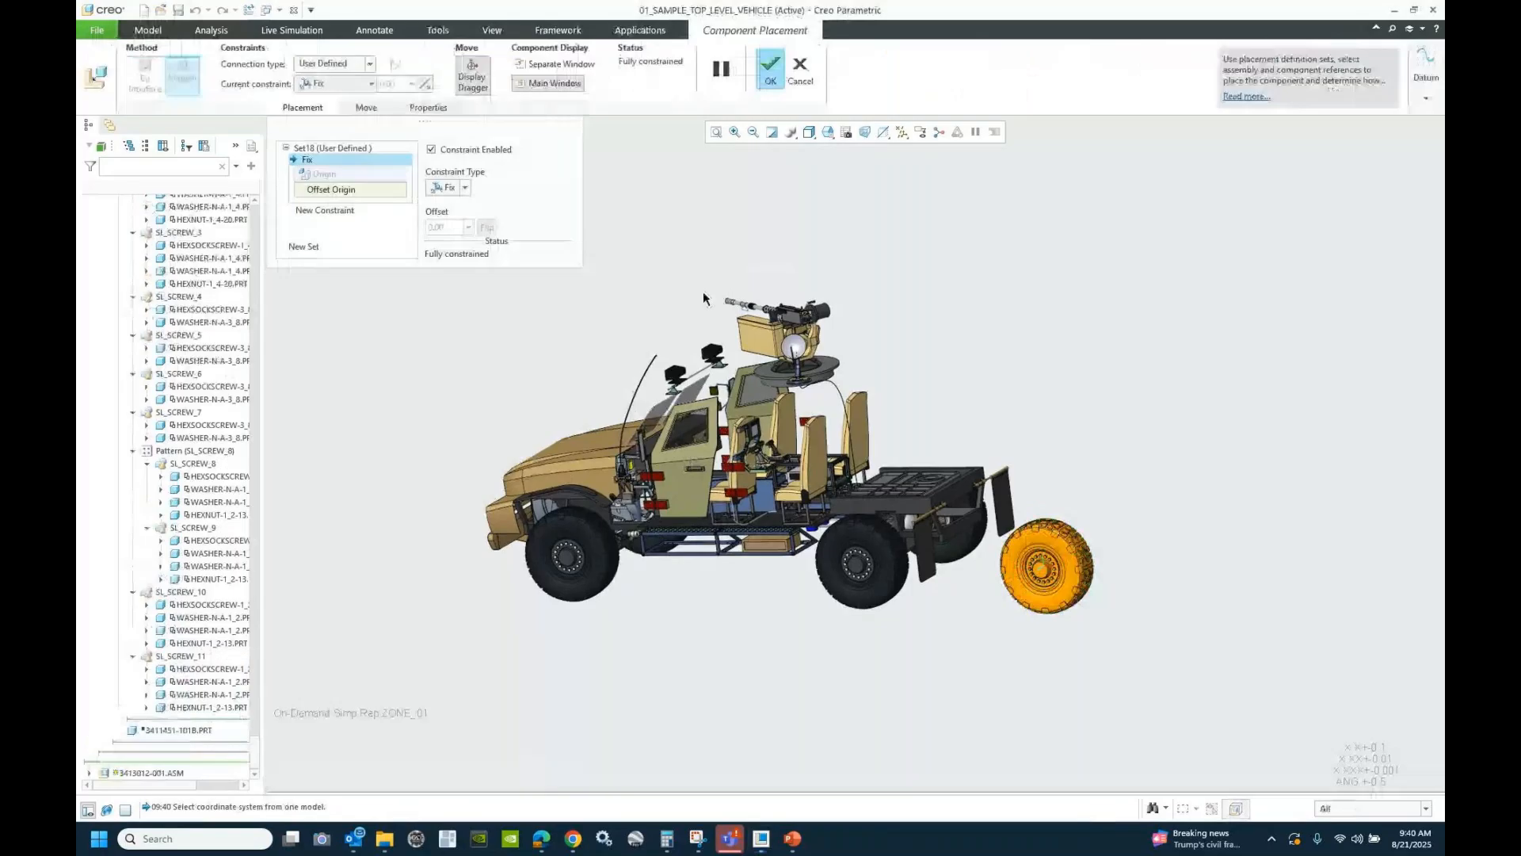
right_click(358, 149)
left_click(388, 151)
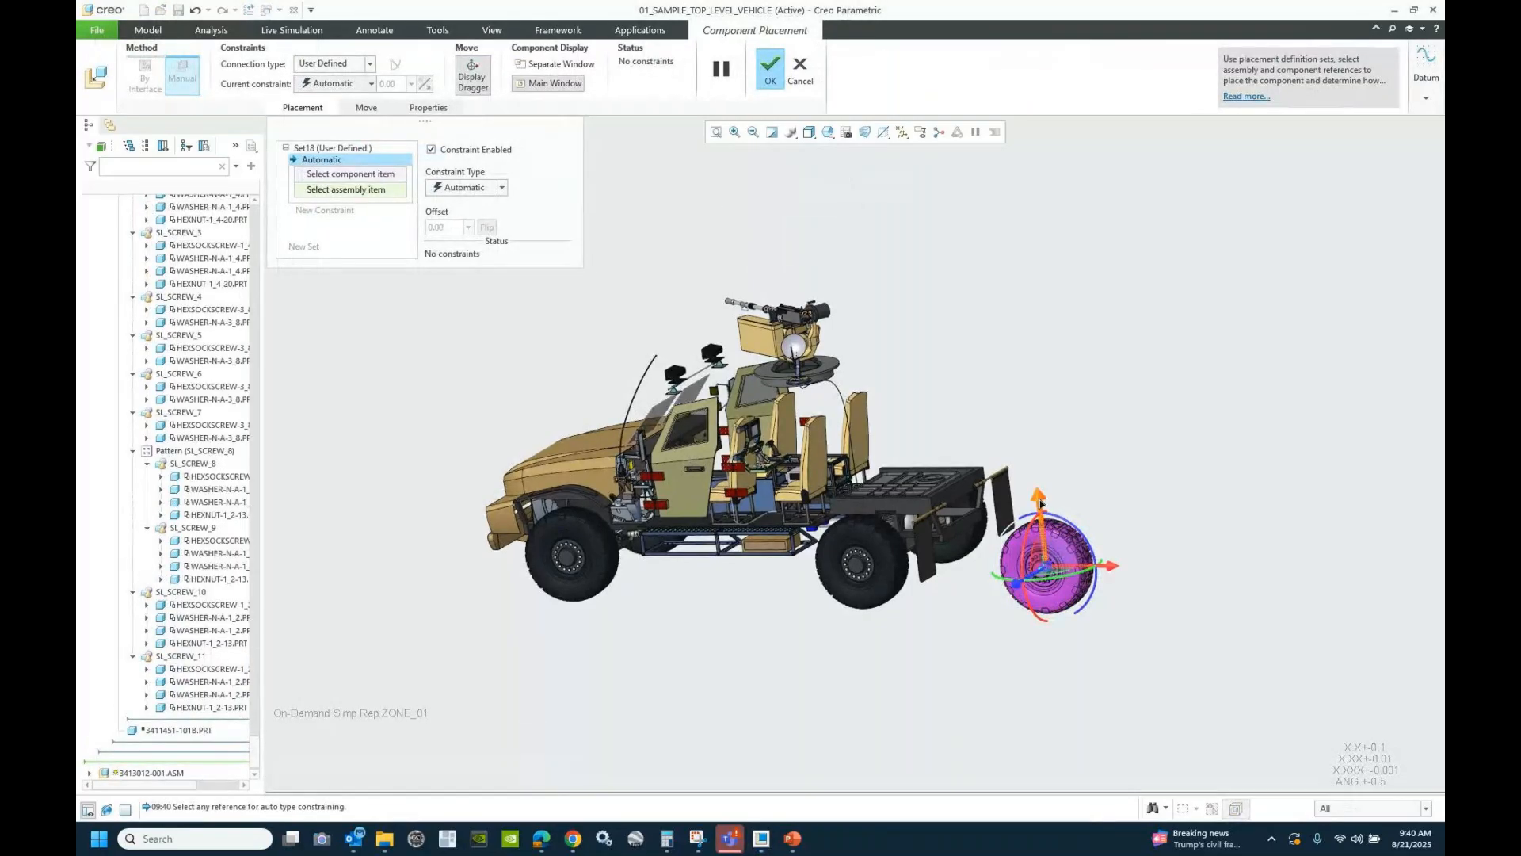
- Move the unconstrained wheel forward in a side view until it sits above the truck bed, and switch to the RIGHT view
left_click(827, 132)
left_click(887, 216)
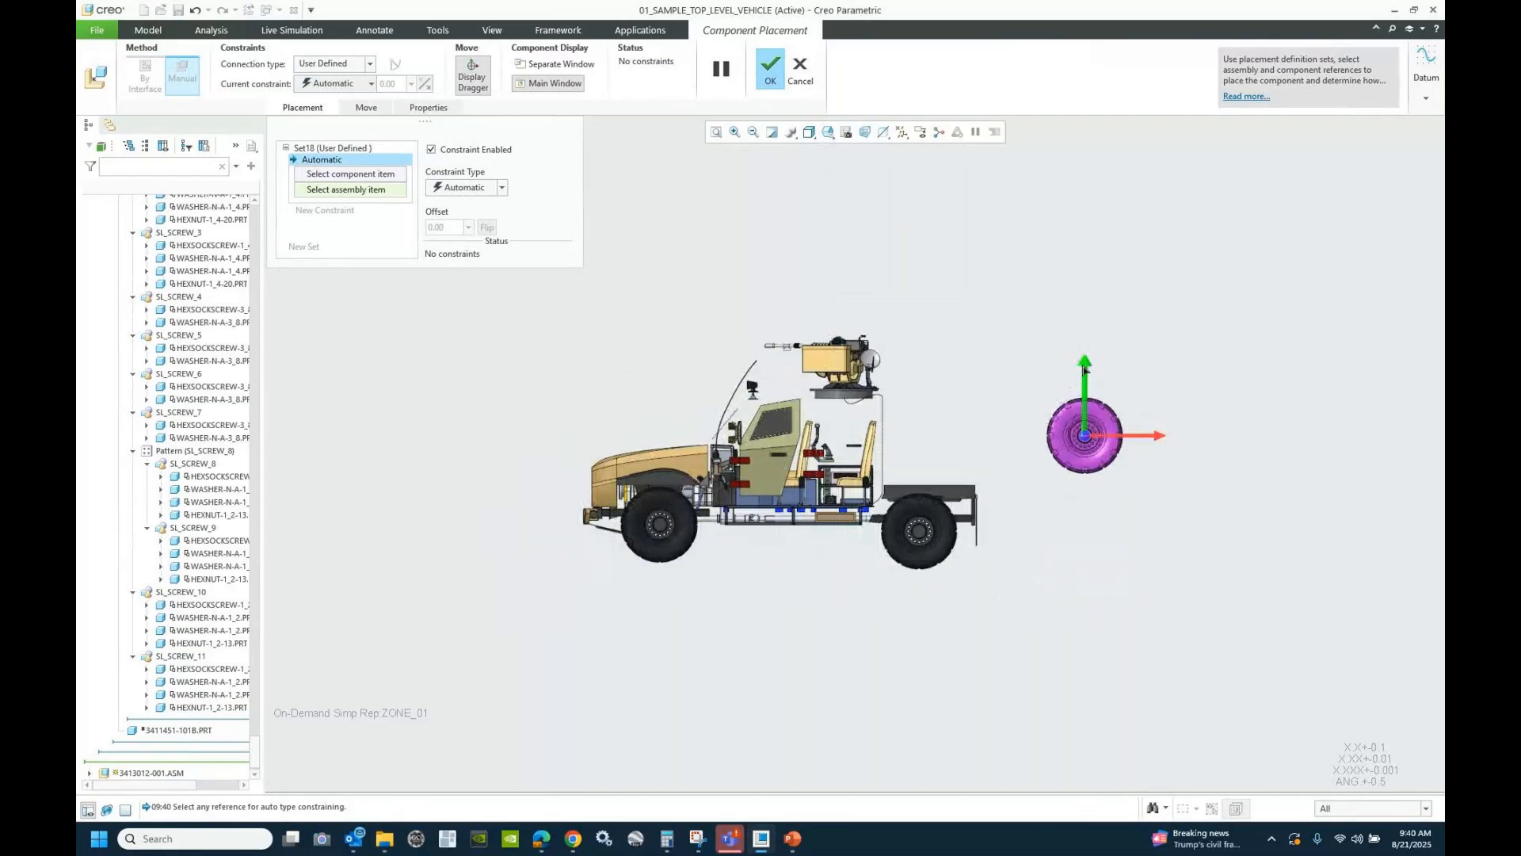
left_click_drag(1161, 435, 1015, 439)
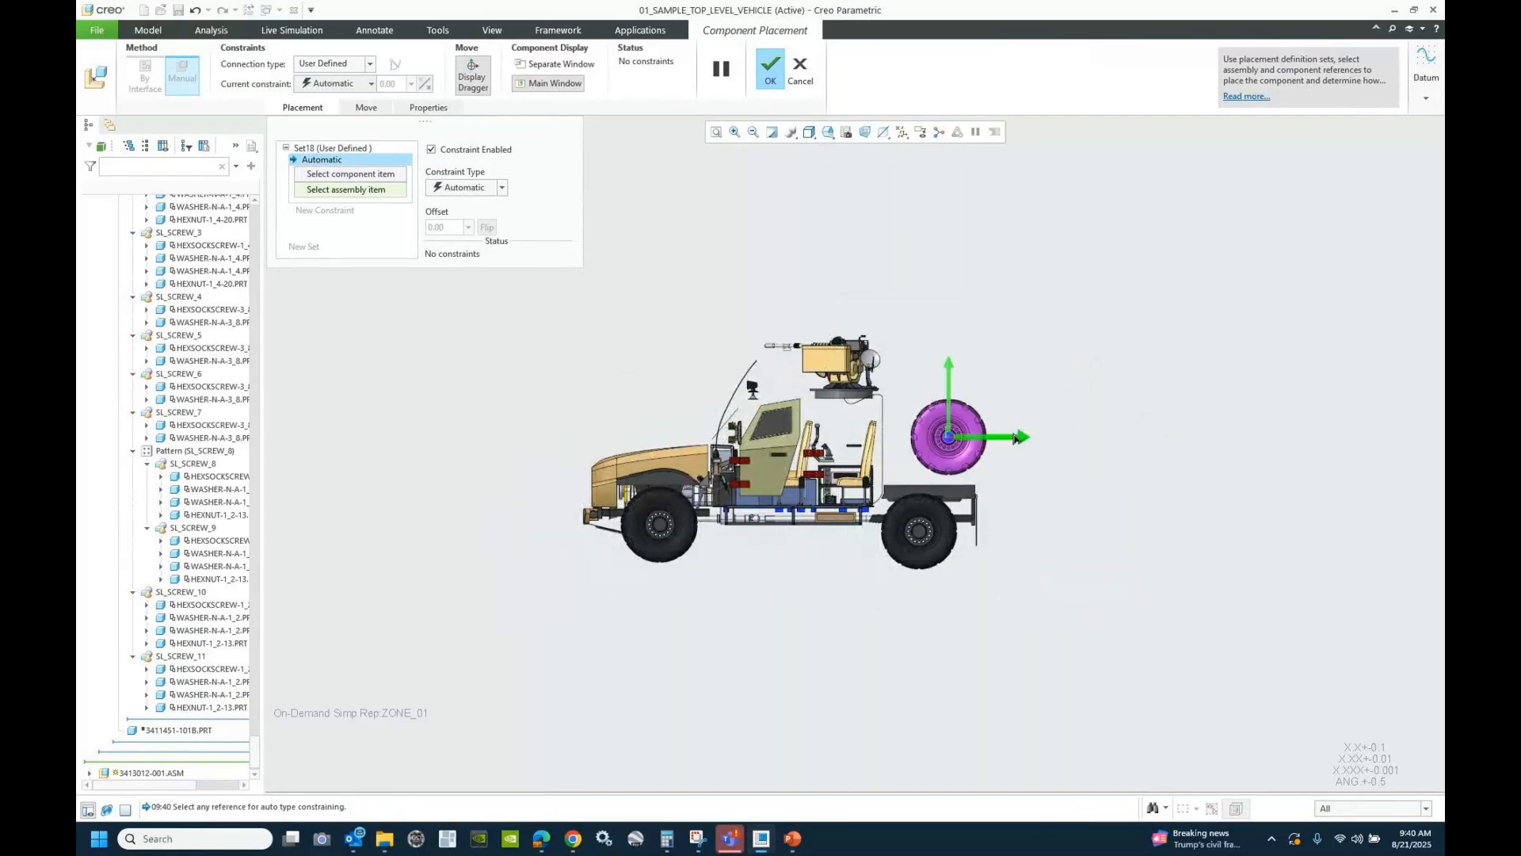
left_click(827, 132)
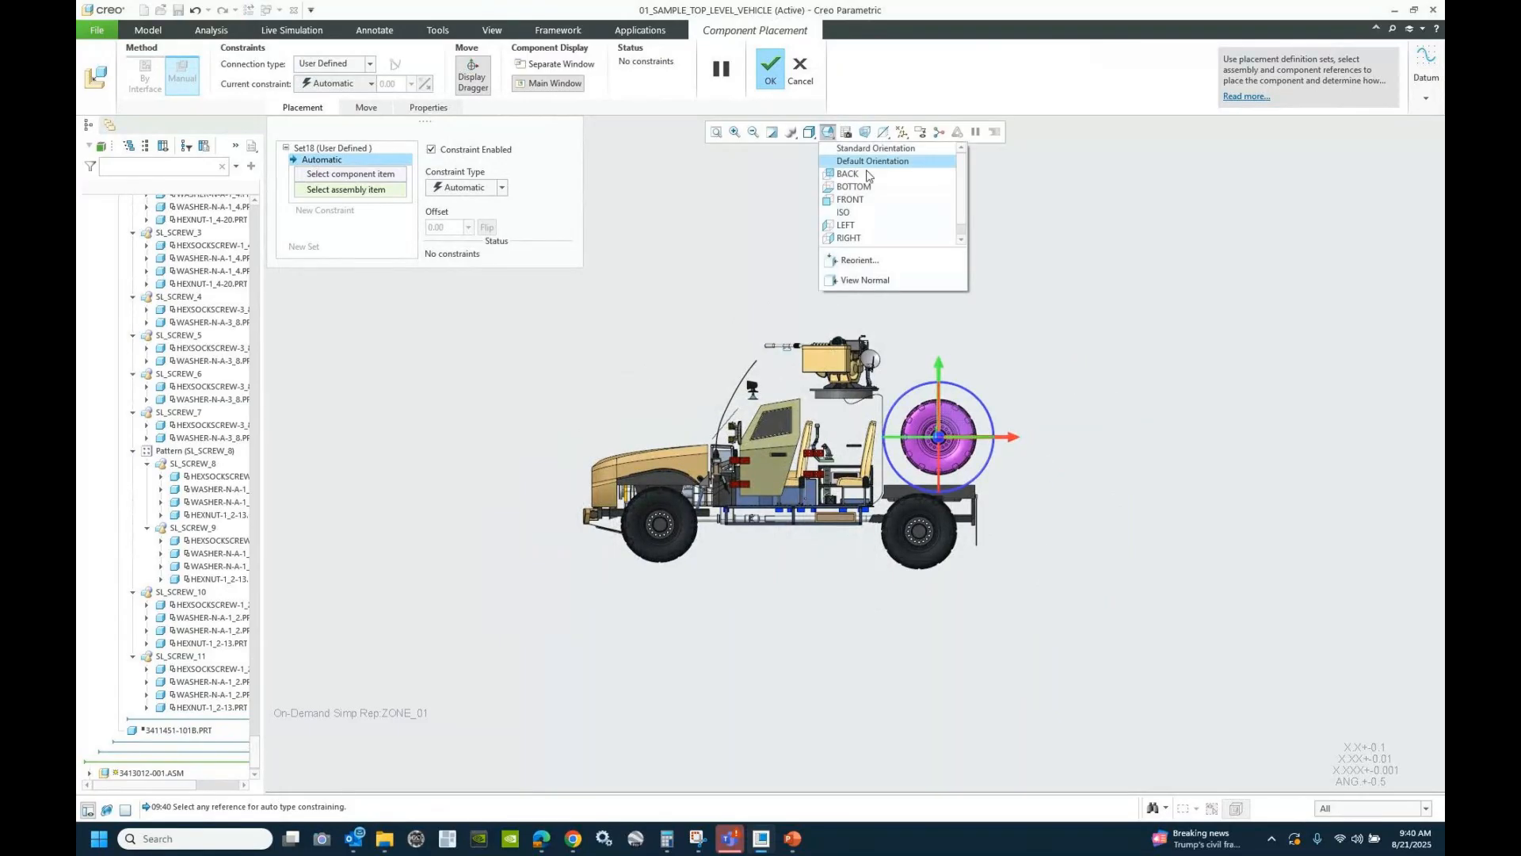
left_click(852, 237)
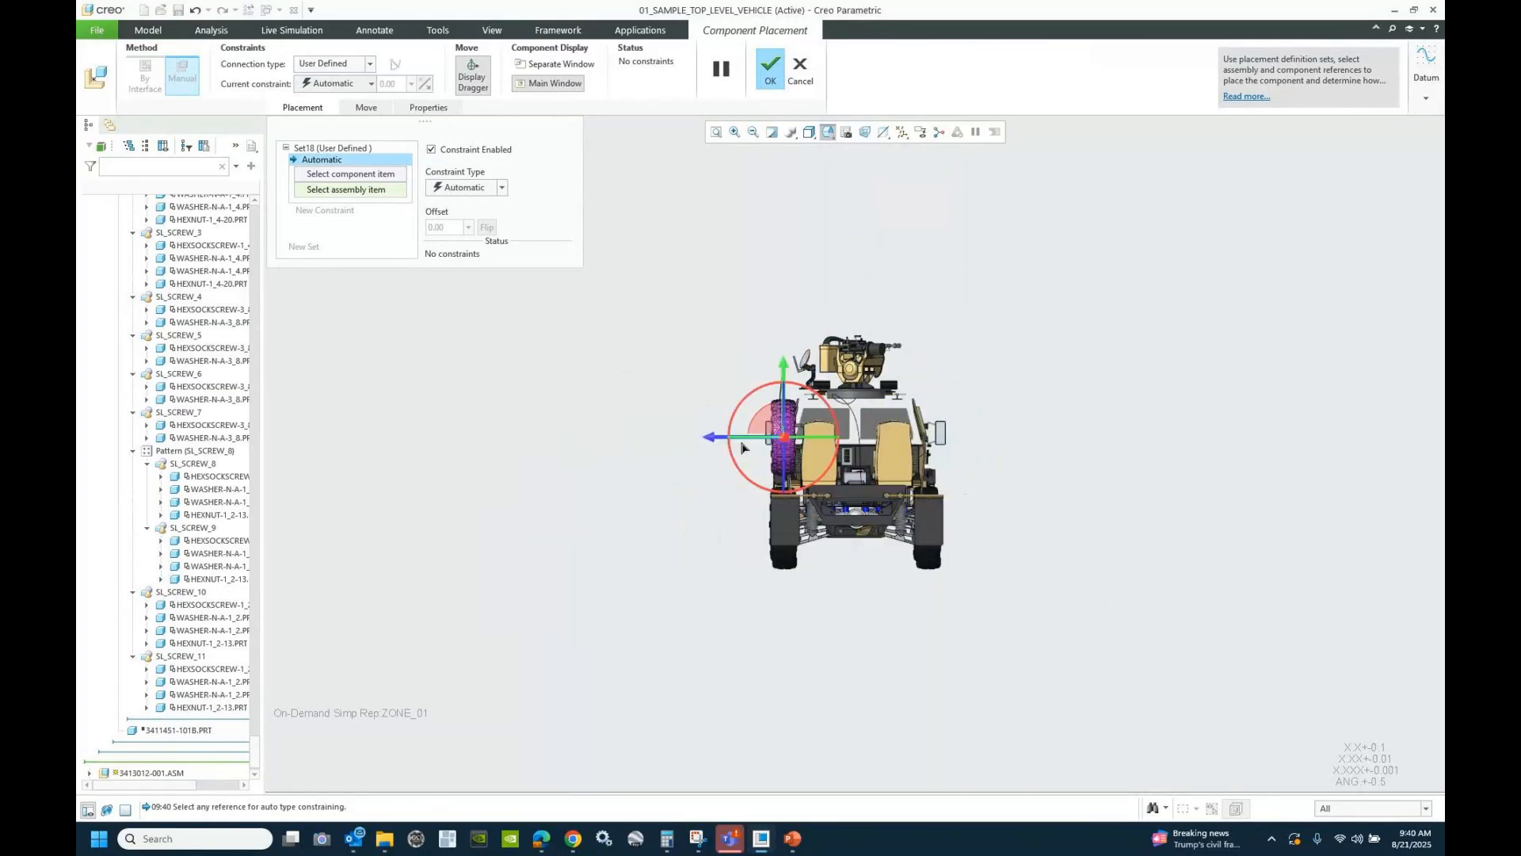
- Move the spare tire sideways to the middle of the vehicle, accept its placement and regenerate the assembly
left_click_drag(712, 438, 783, 438)
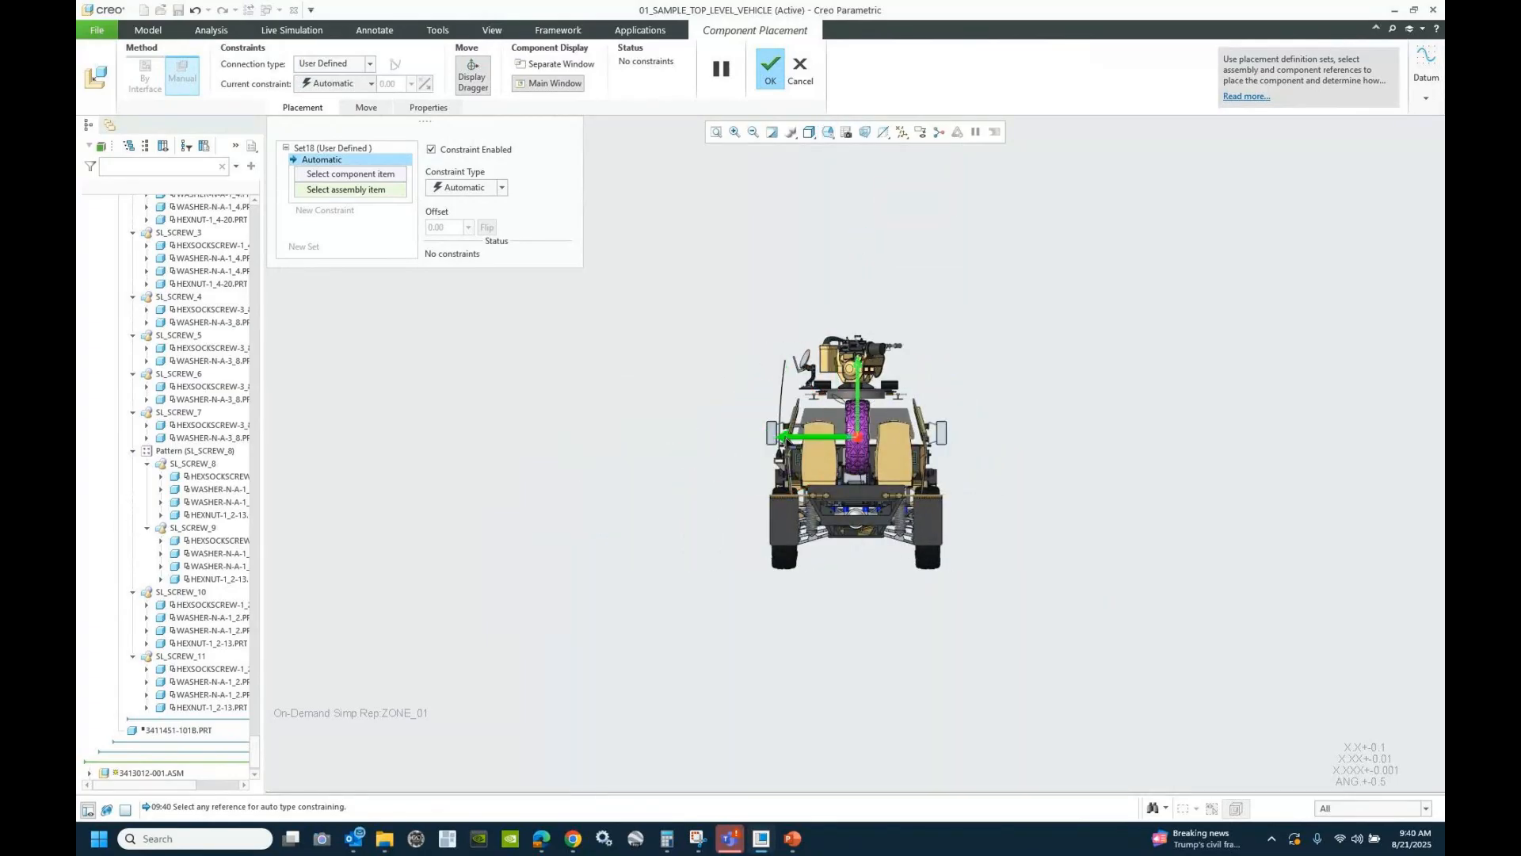
left_click(773, 62)
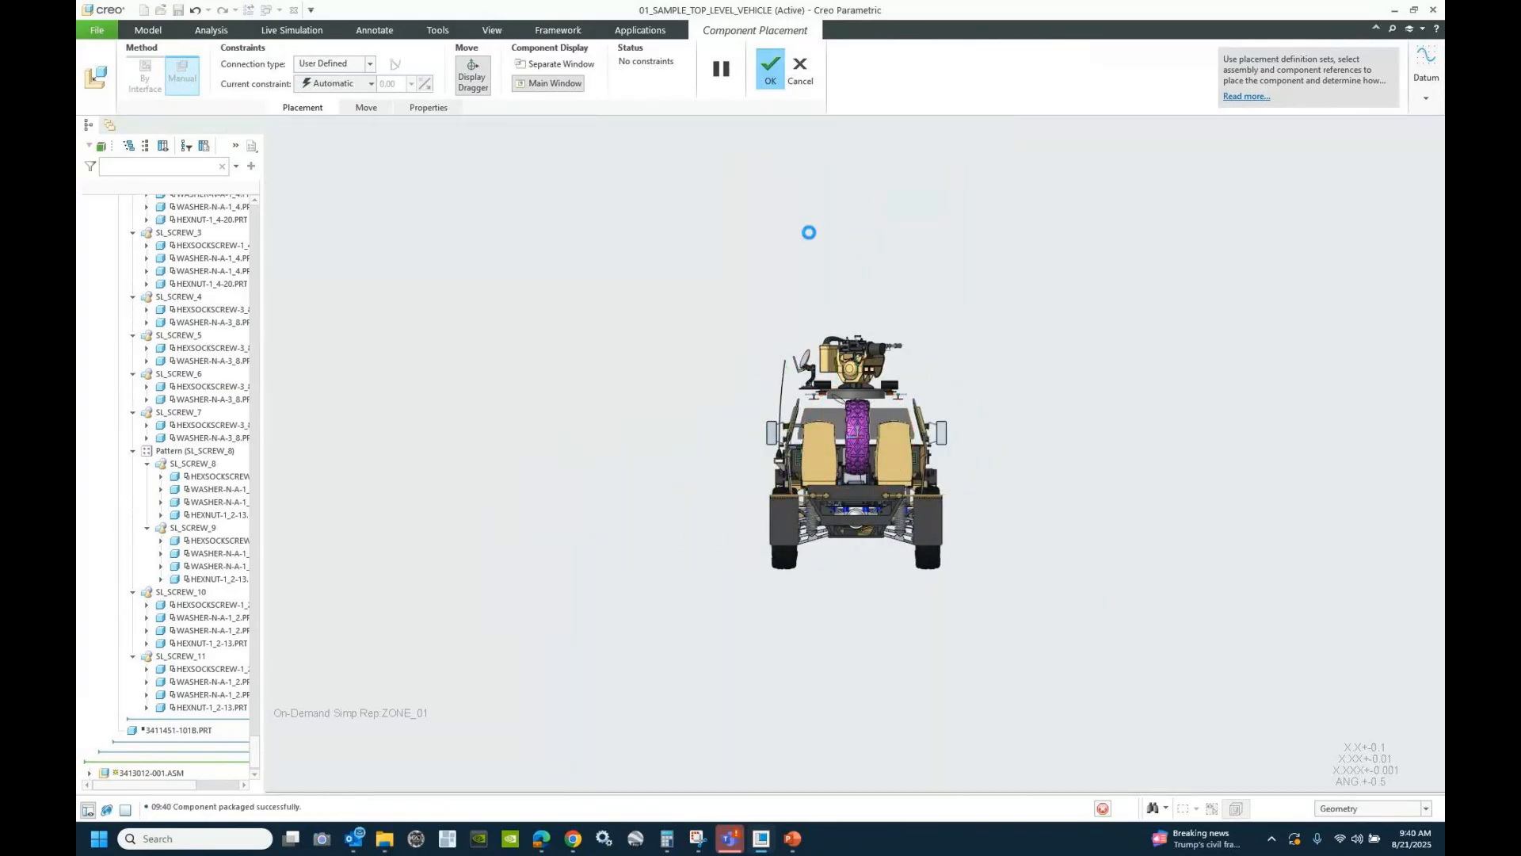
middle_click_drag(843, 263, 1000, 290)
left_click(250, 10)
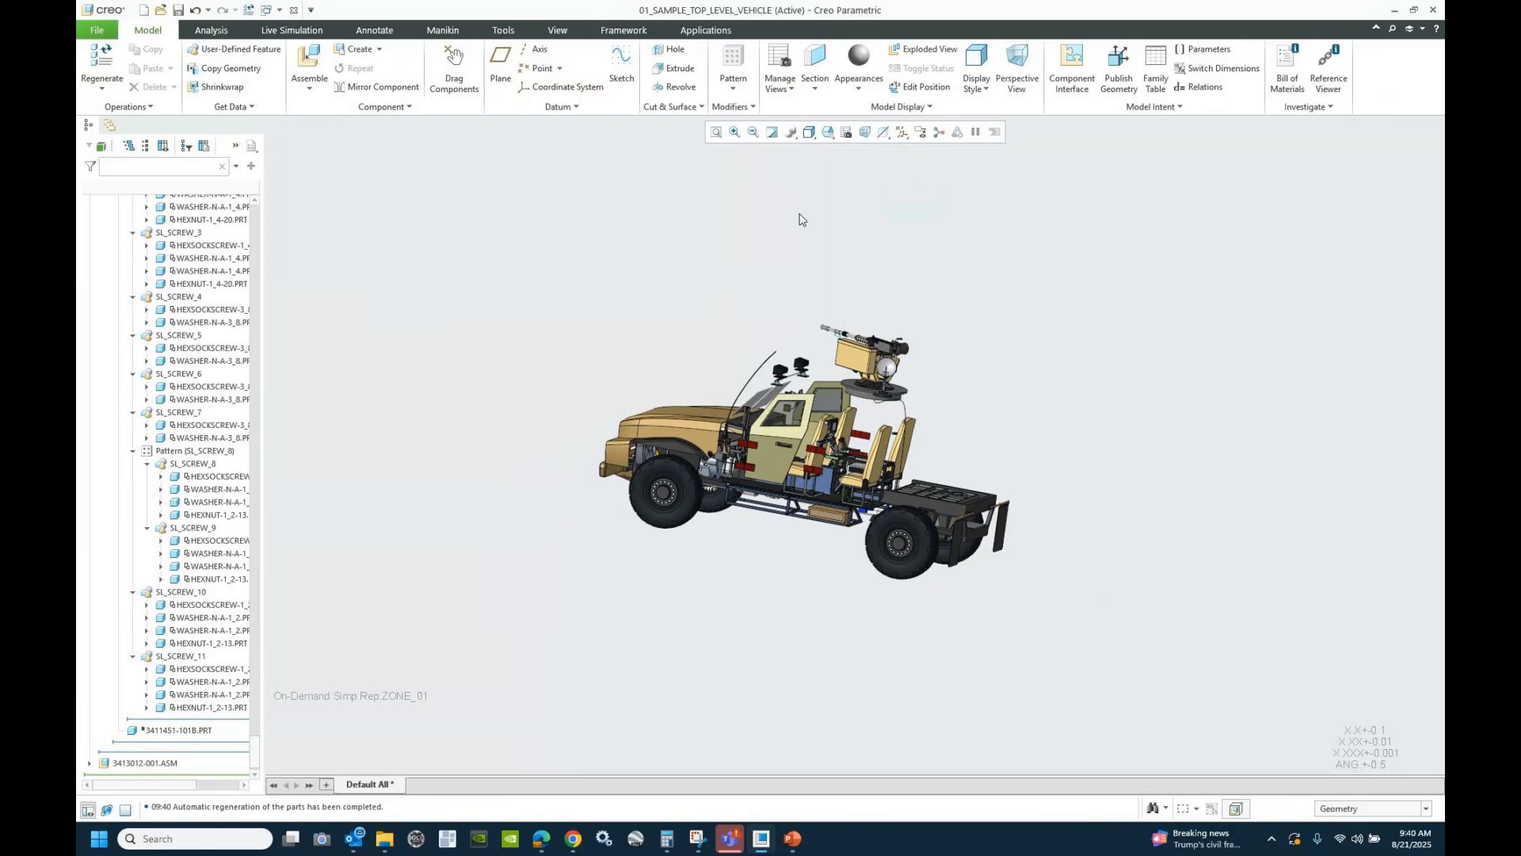
- Activate the Master Rep simplified representation of the vehicle and close the View Manager
left_click(828, 132)
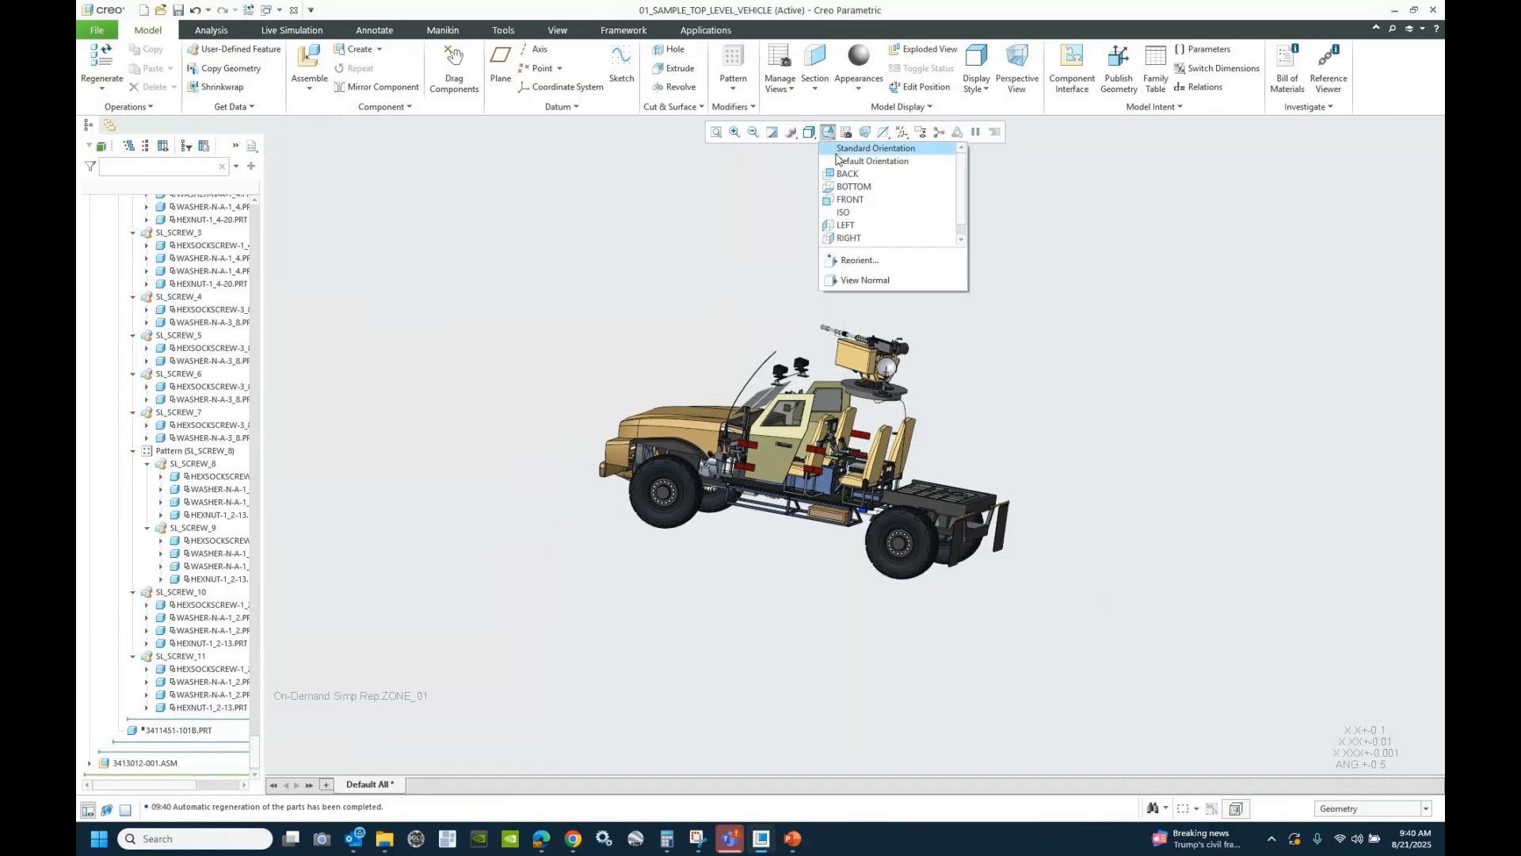
left_click(846, 133)
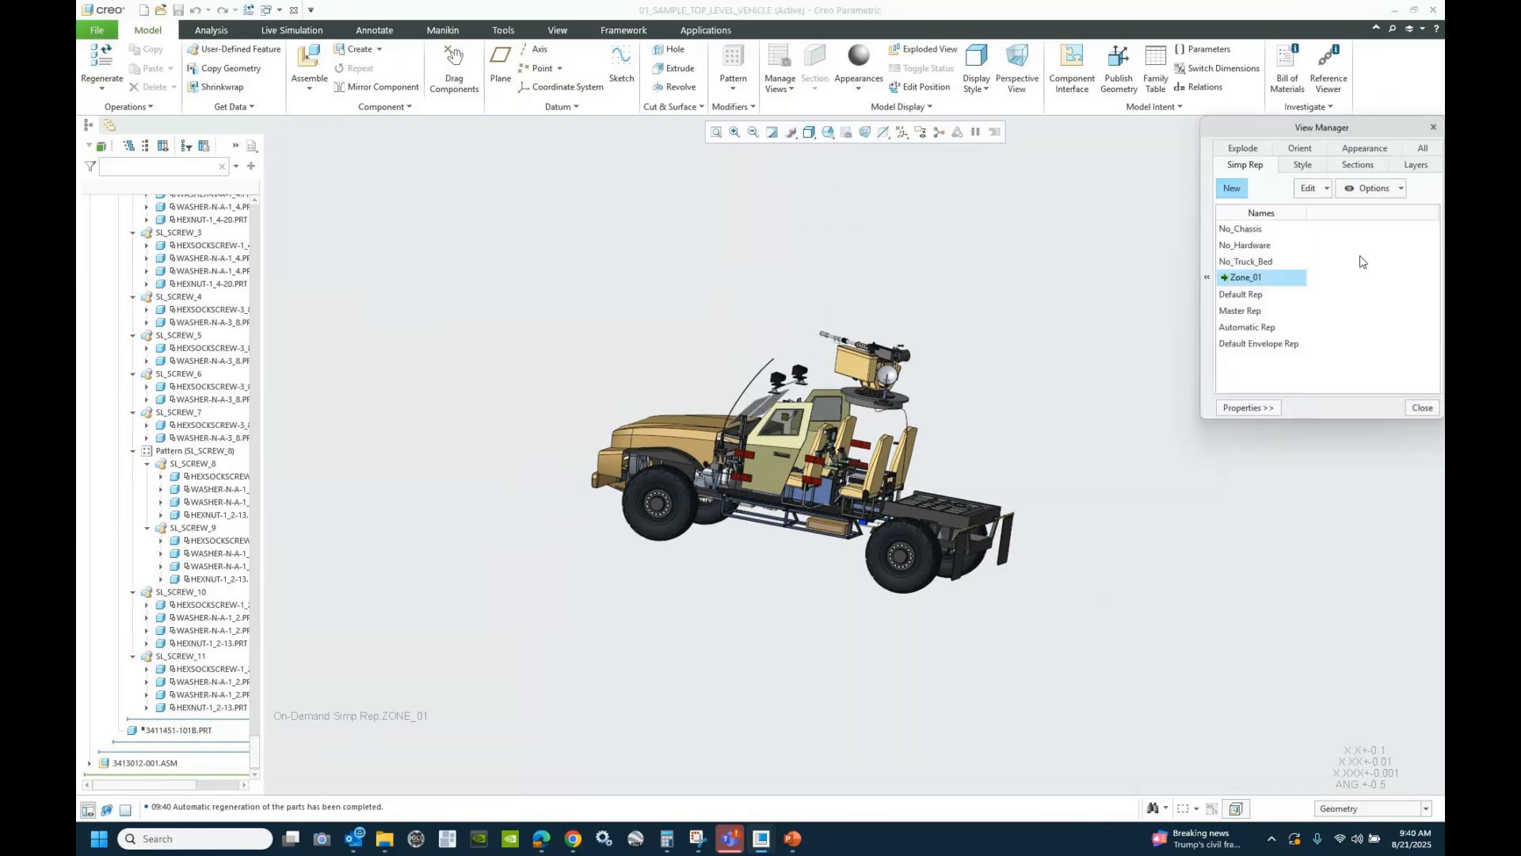
left_click(1241, 312)
double_click(1241, 312)
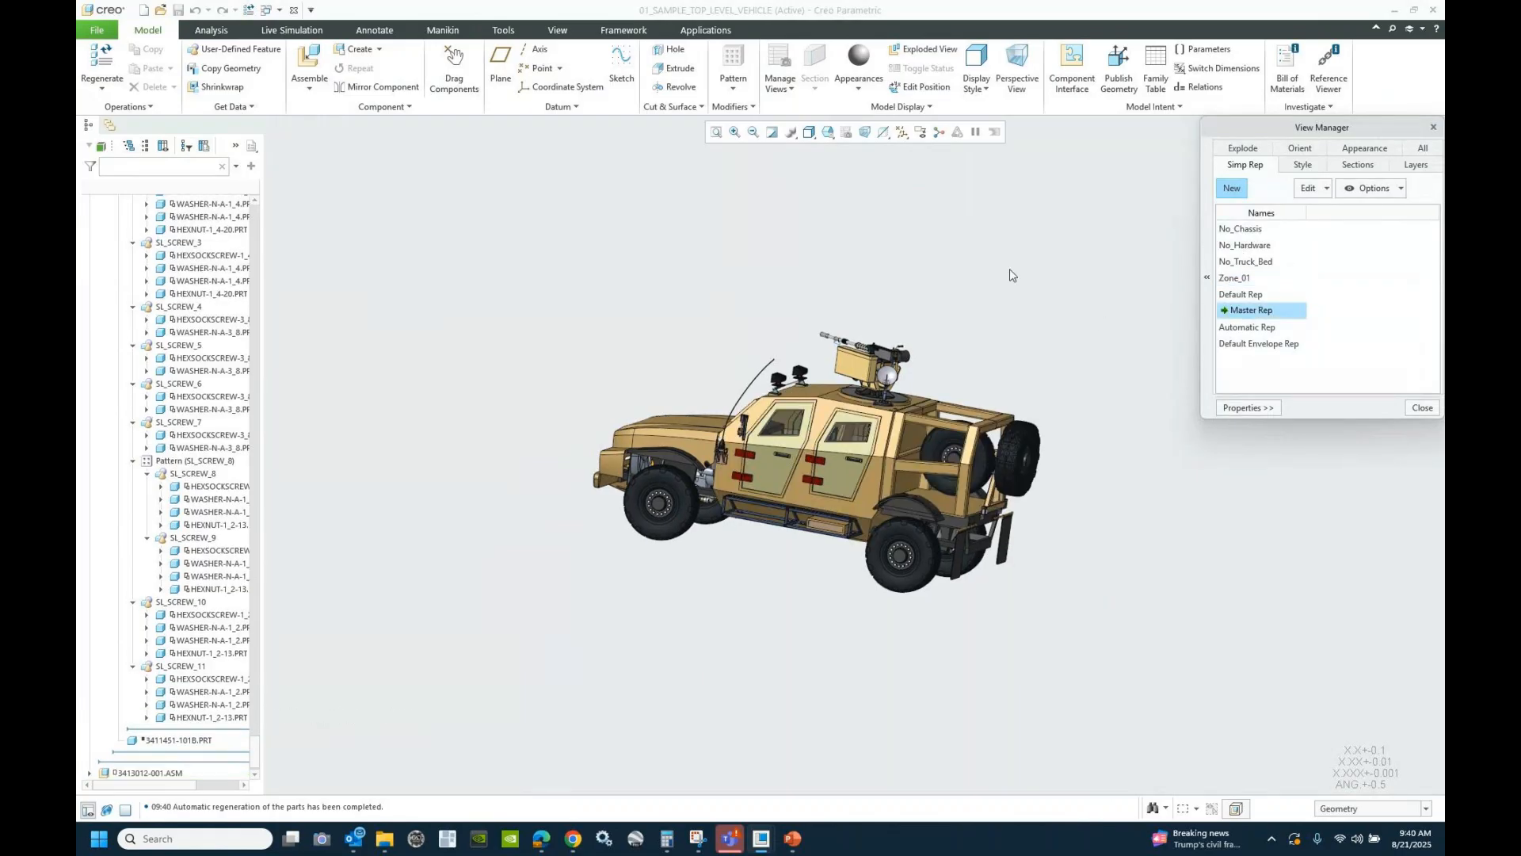
scroll(1030, 446, "down", 5)
middle_click_drag(963, 448, 882, 503)
key("ctrl+d")
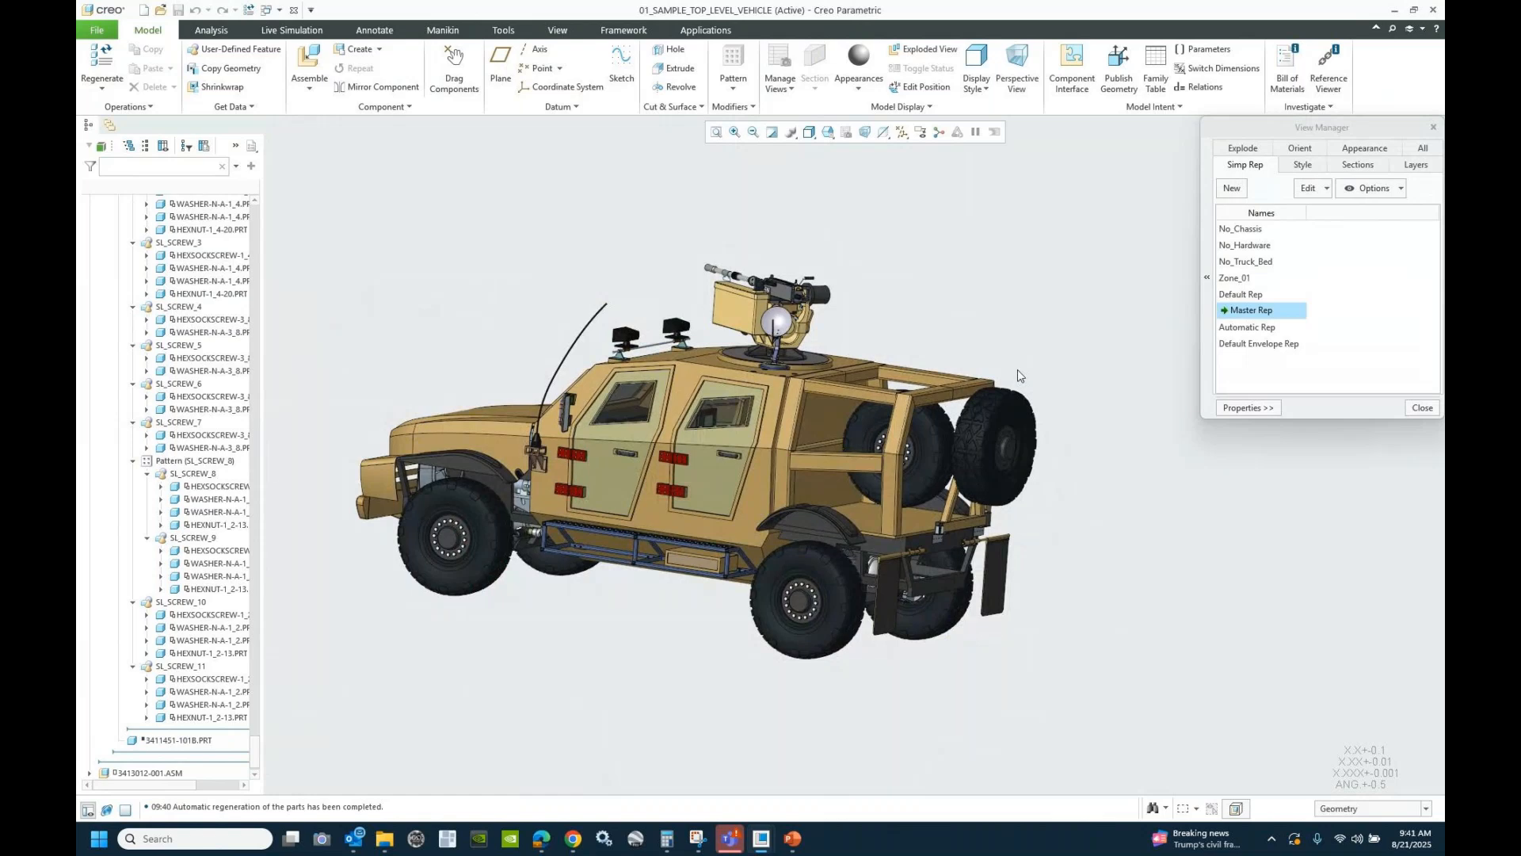
left_click(1421, 408)
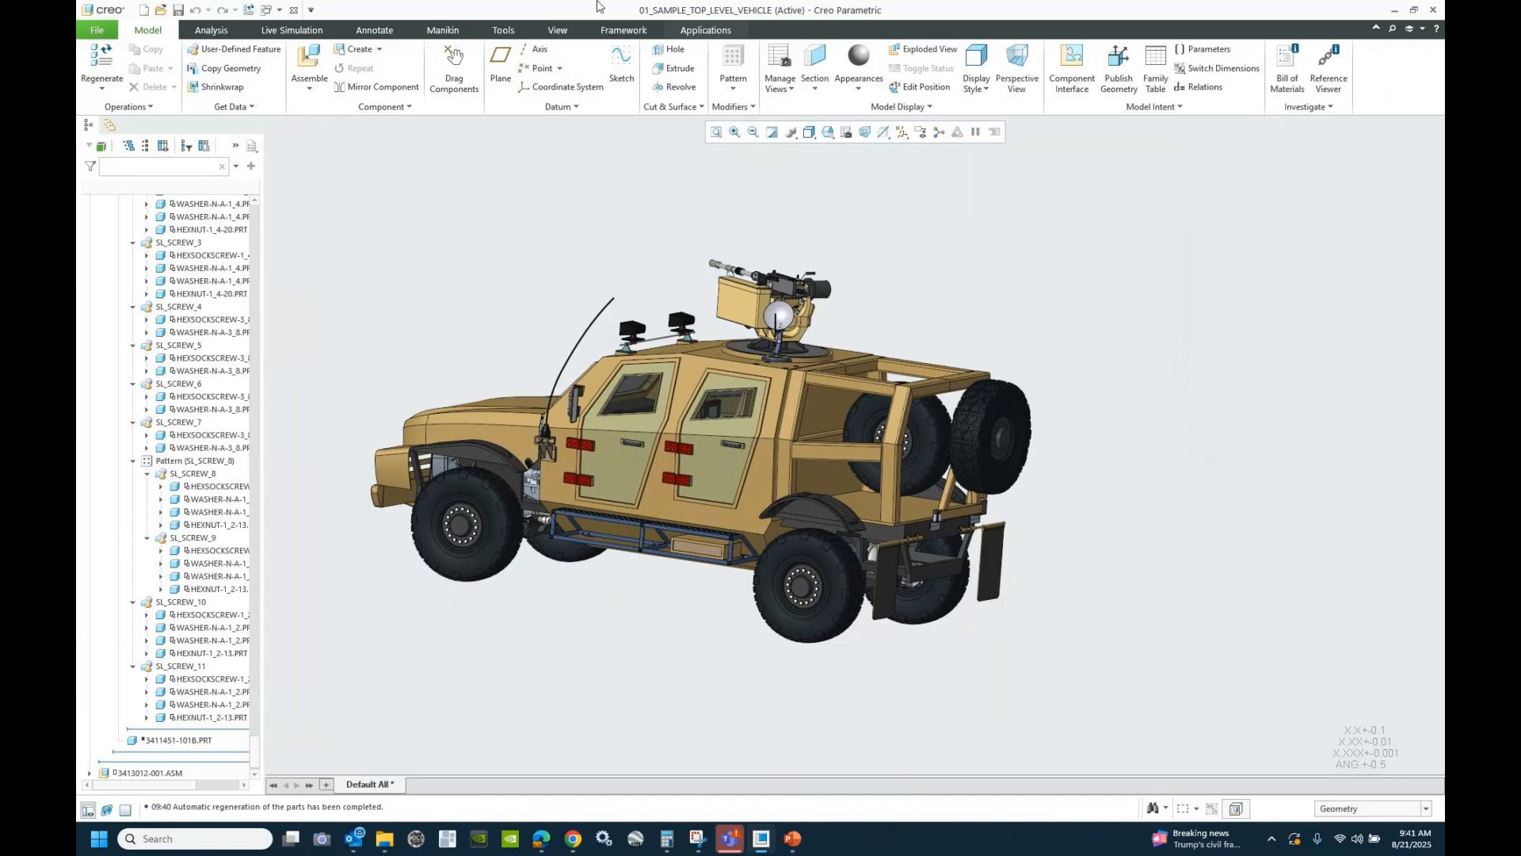
- Return the vehicle to its standard orientation and save the assembly
left_click(827, 132)
left_click(863, 151)
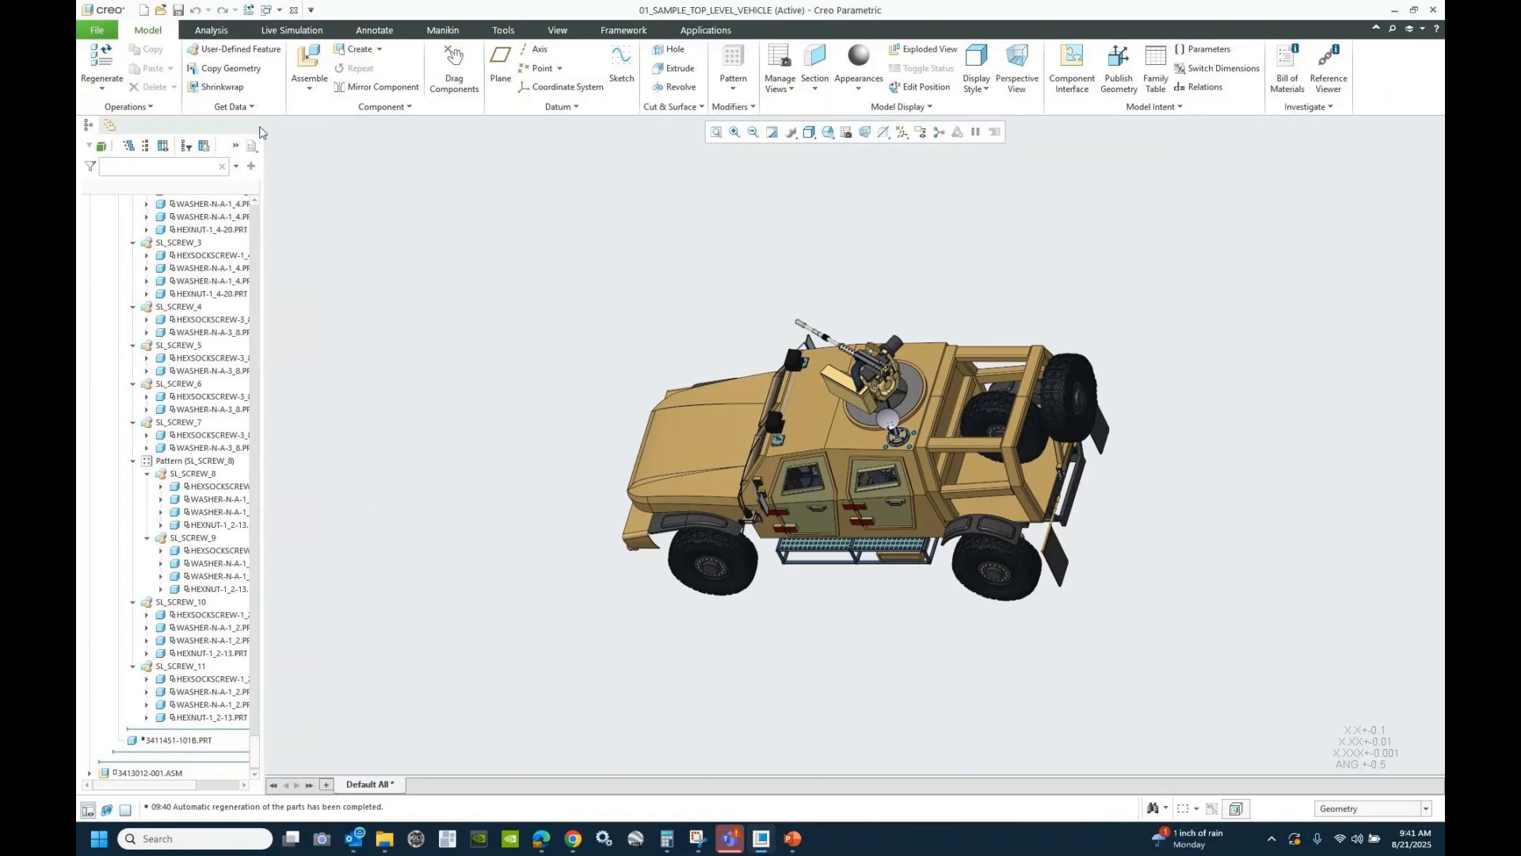
left_click(177, 11)
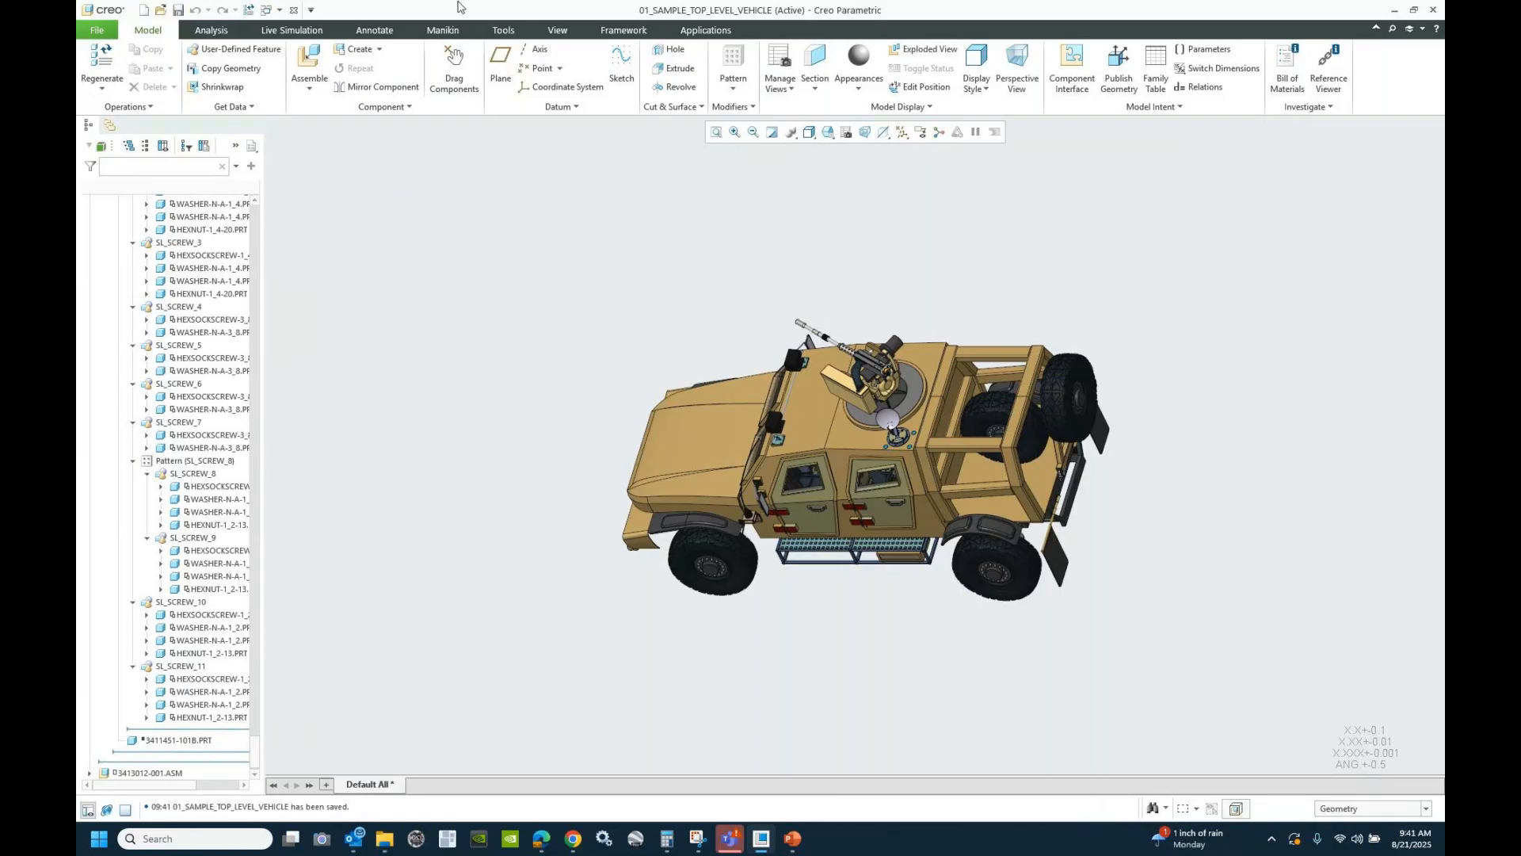
- Close the vehicle assembly and erase all models not displayed from the session
left_click(294, 10)
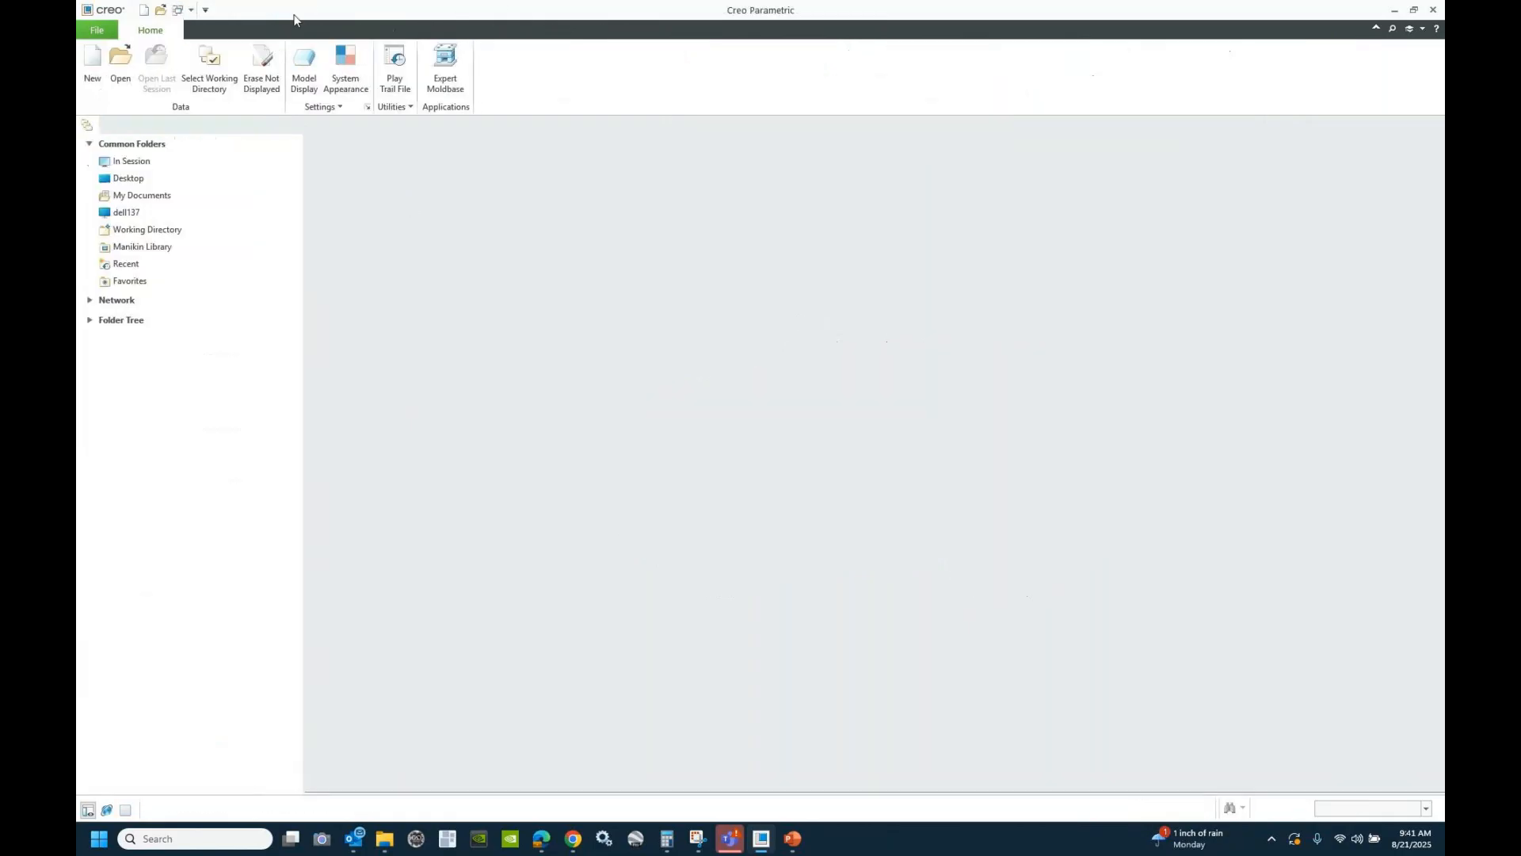
left_click(261, 70)
left_click(771, 539)
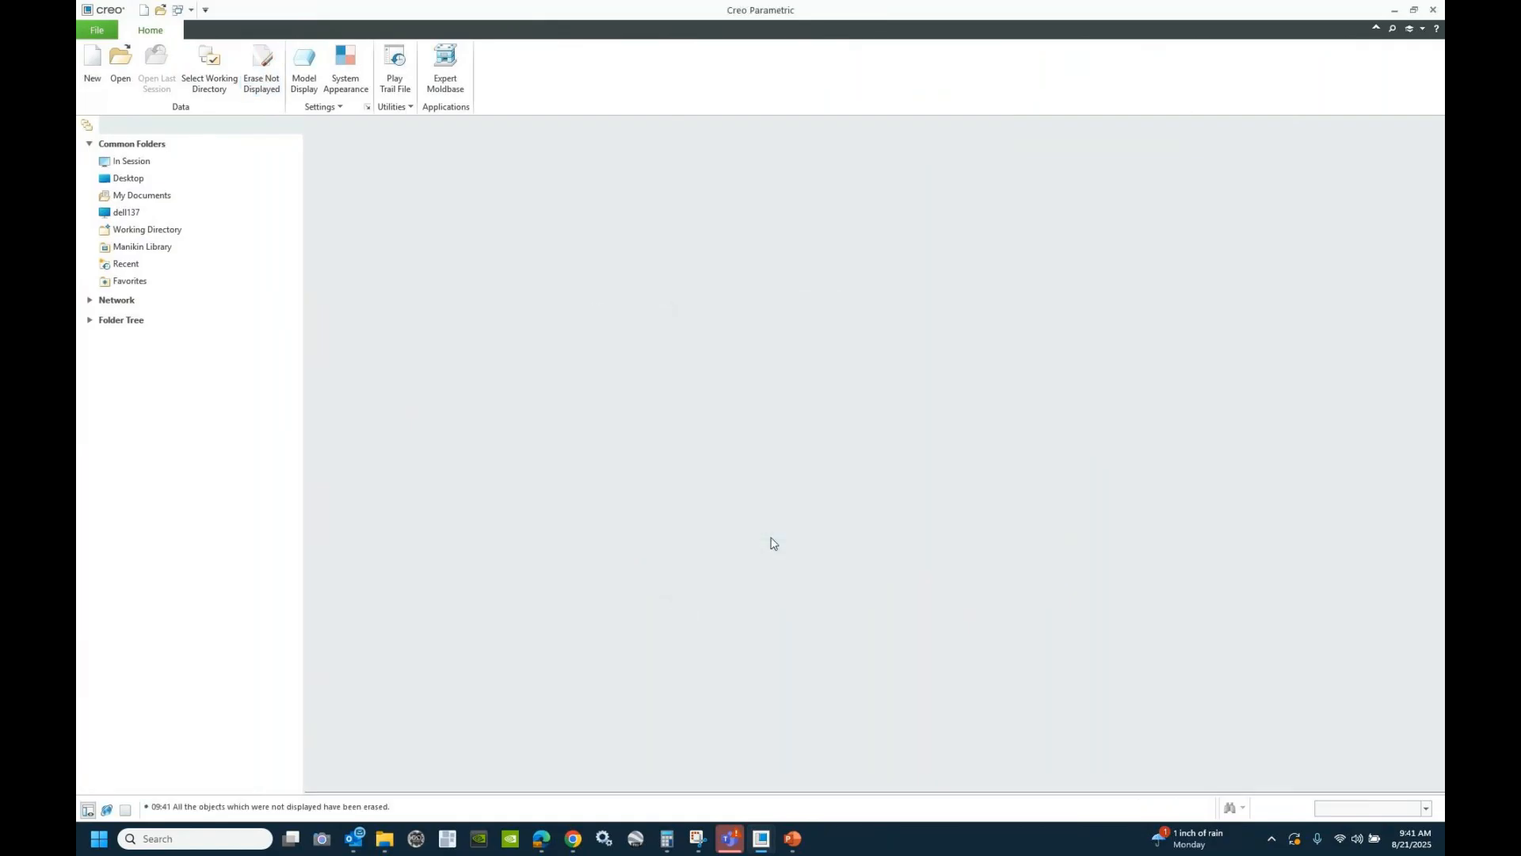
- Check the Evaluate Rules option offered when opening a representation of 01_sample_top_level_vehicle.asm, and cancel the opening
left_click(120, 62)
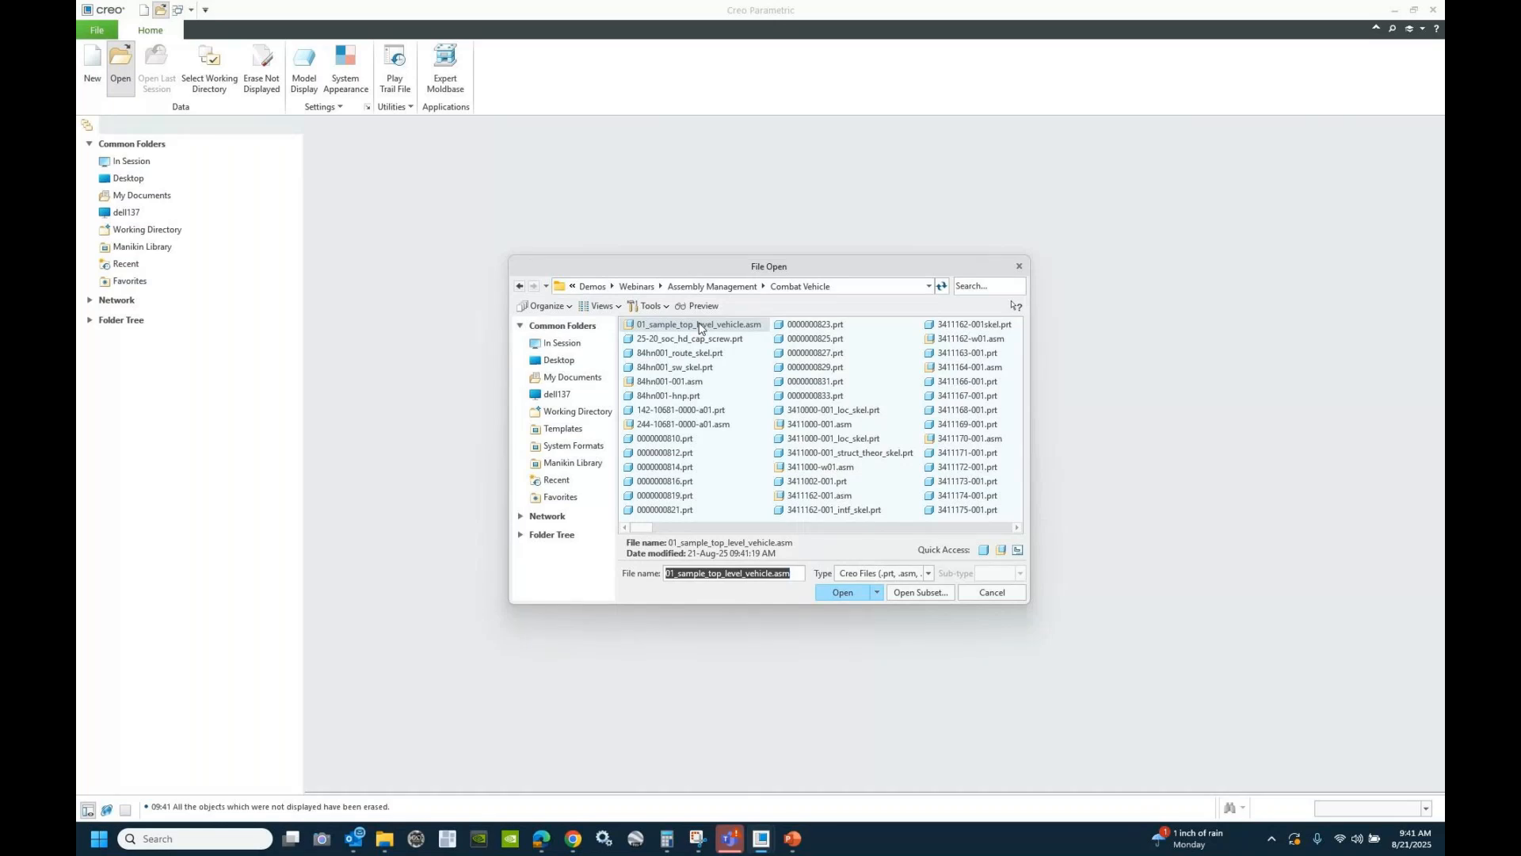
double_click(700, 326)
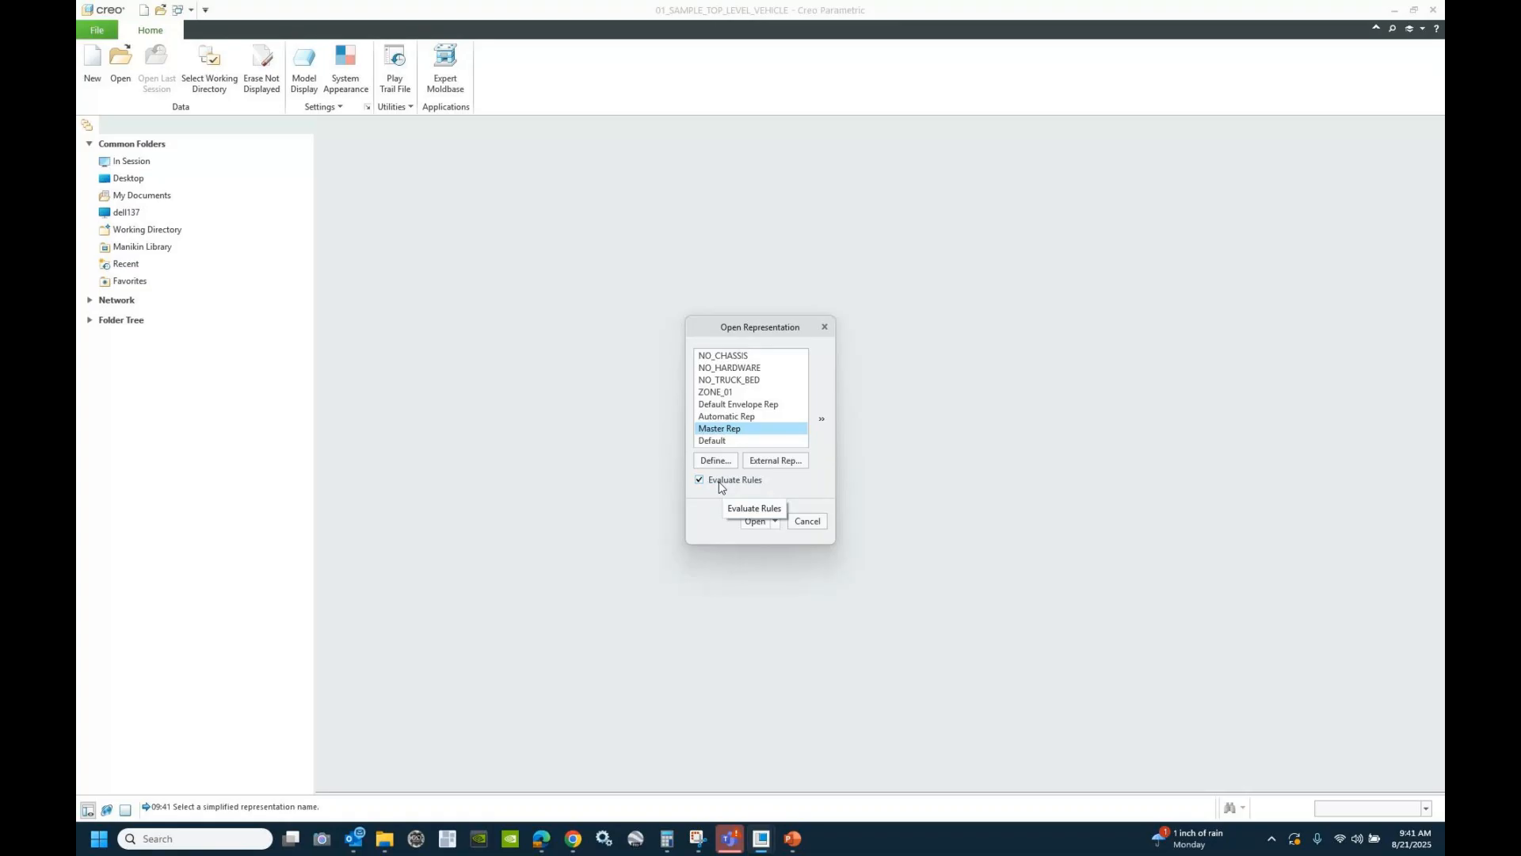
left_click(814, 523)
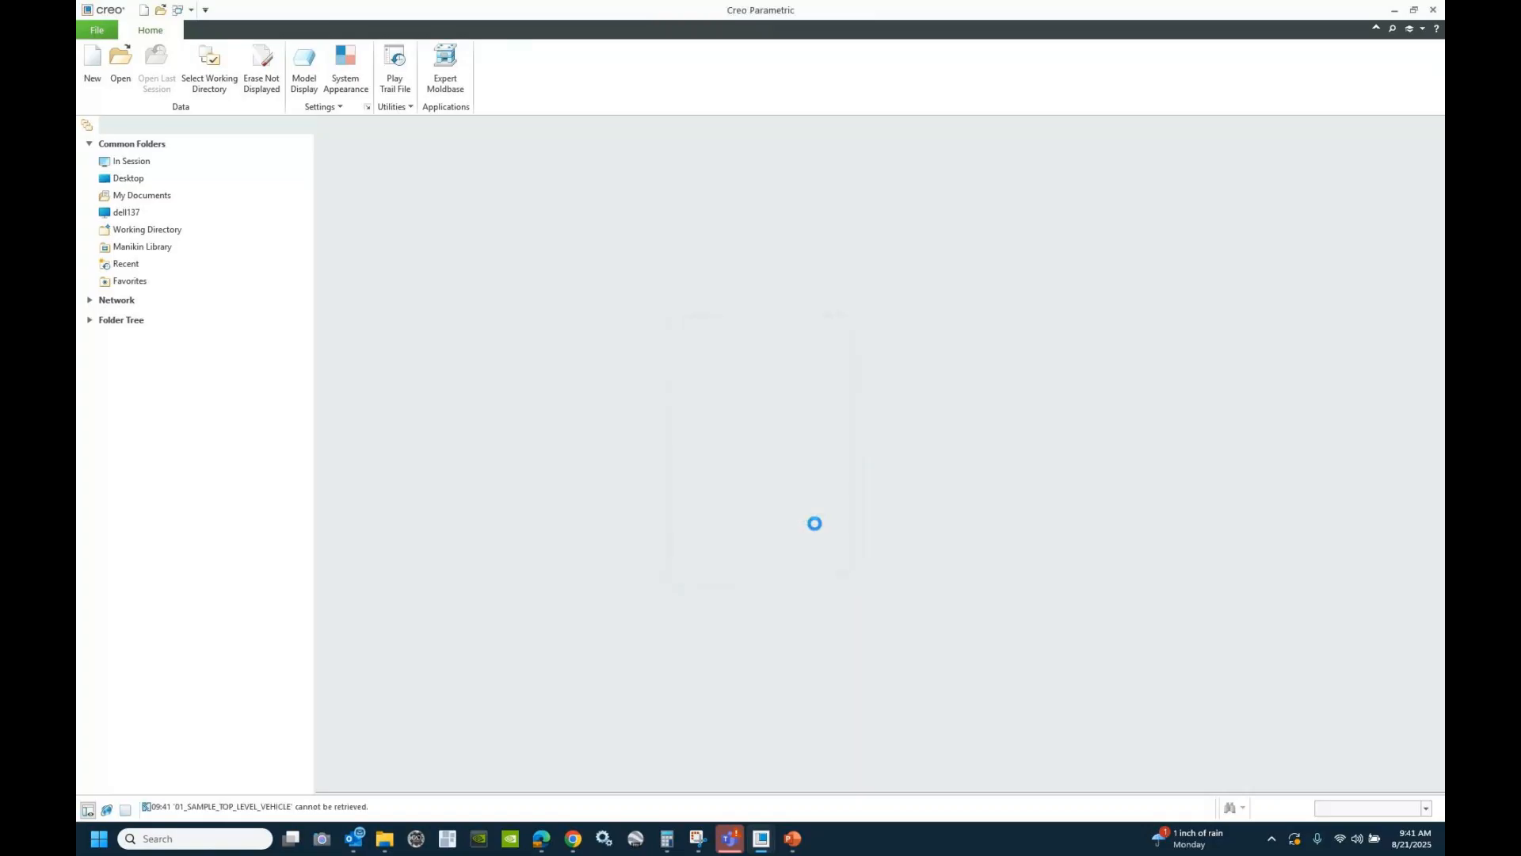
- Look up the auto_evaluate_simprep_rules option in the Configuration Editor and leave the options without changes
left_click(97, 30)
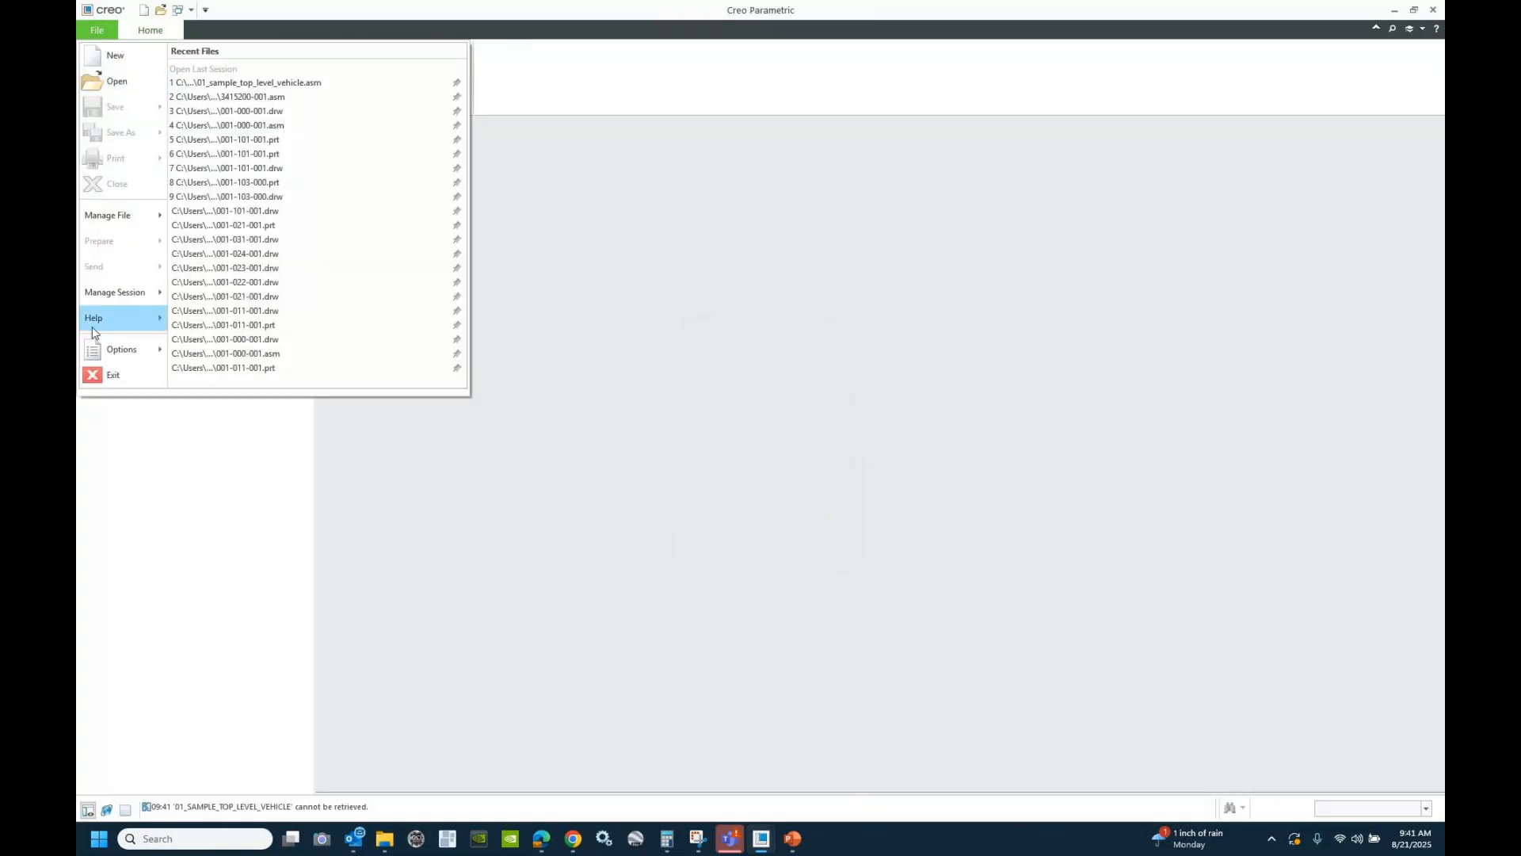
mouse_move(119, 349)
left_click(254, 91)
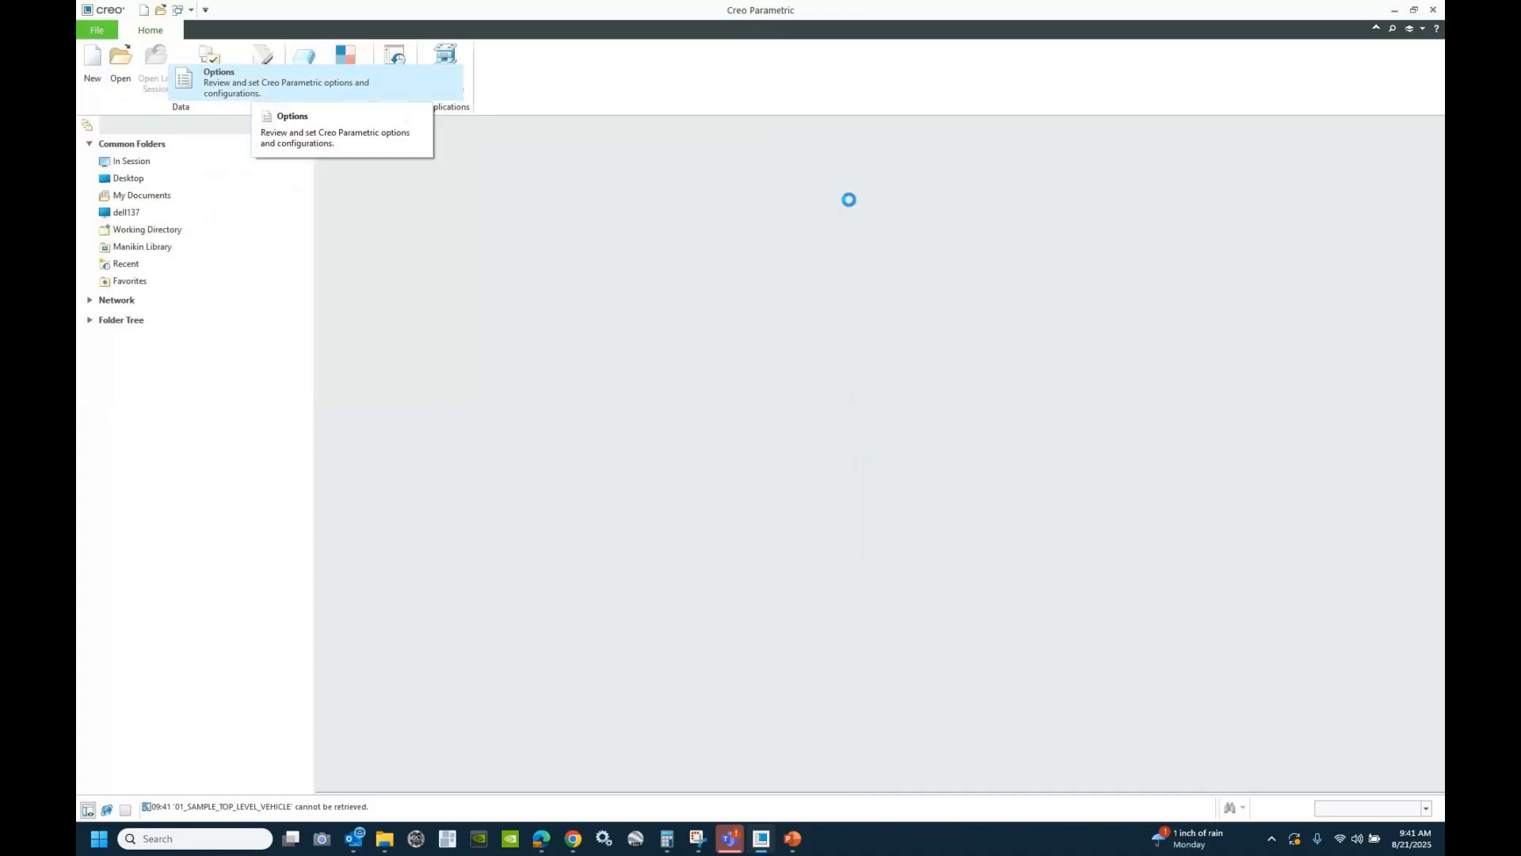
left_click(472, 538)
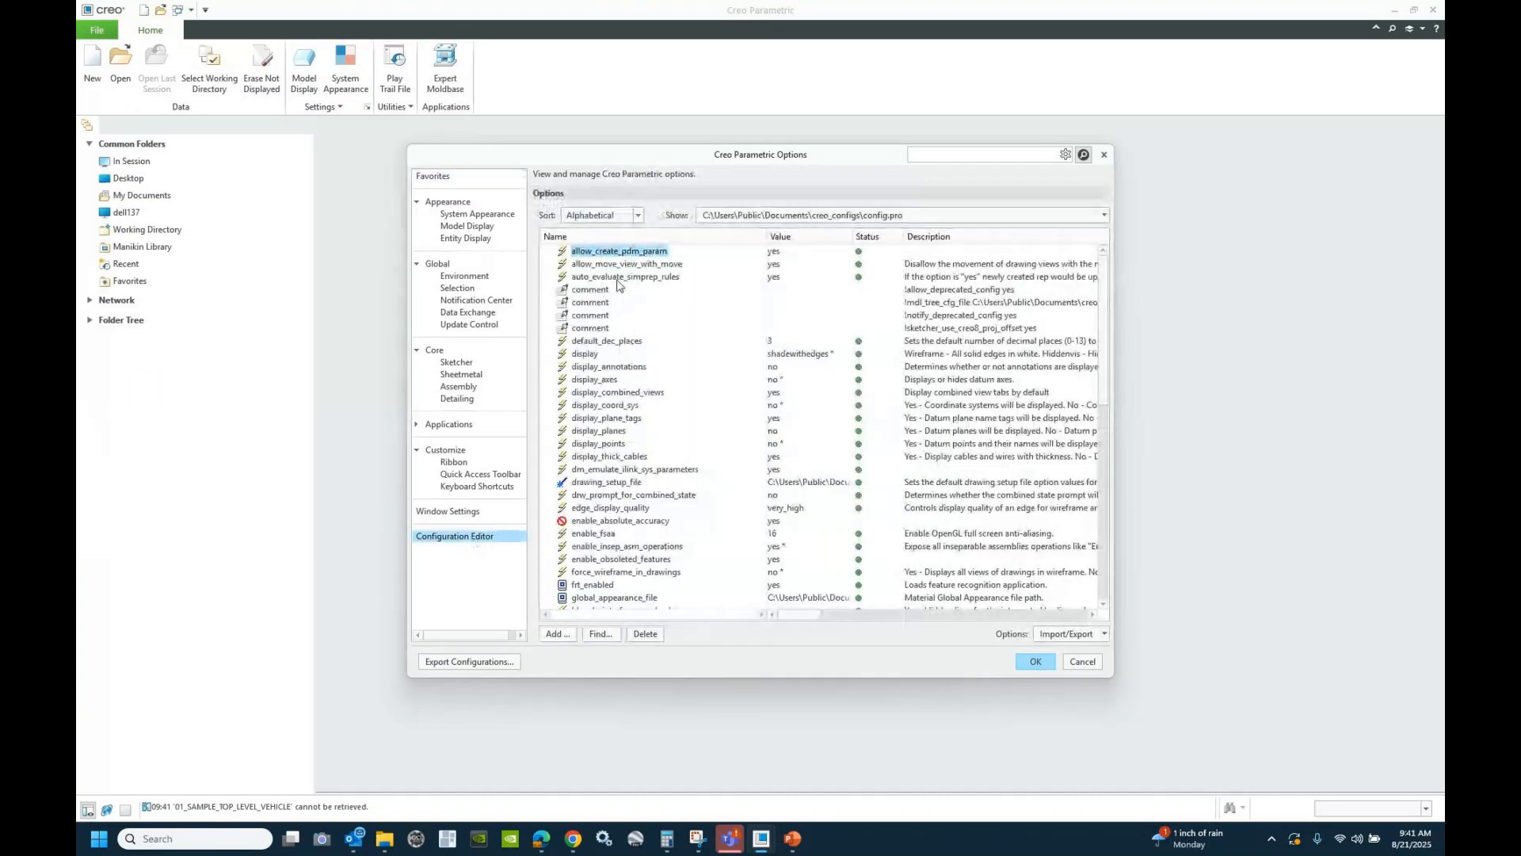
left_click(618, 277)
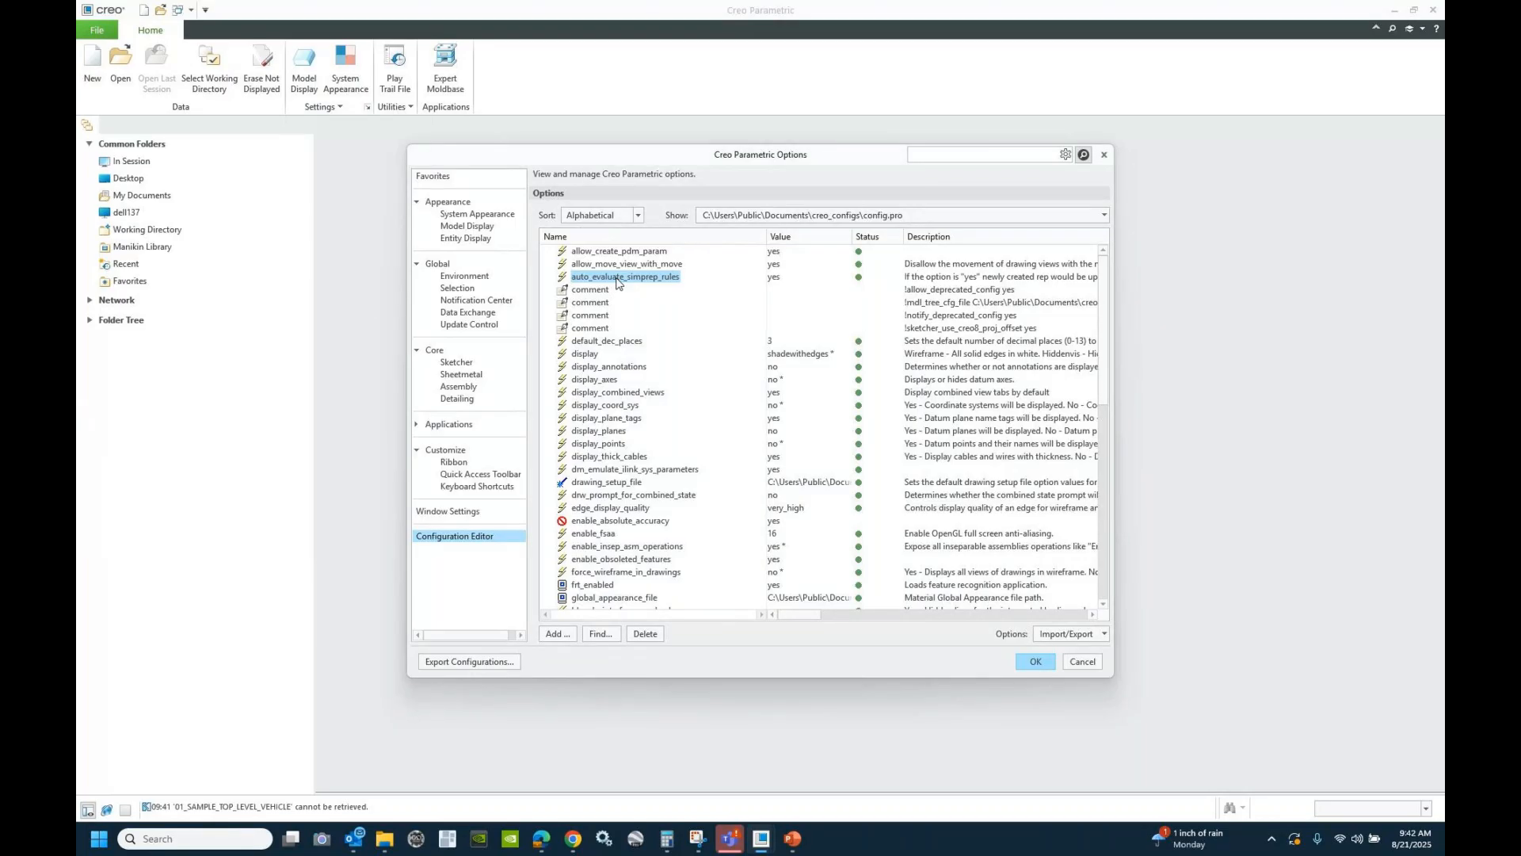
left_click(1088, 662)
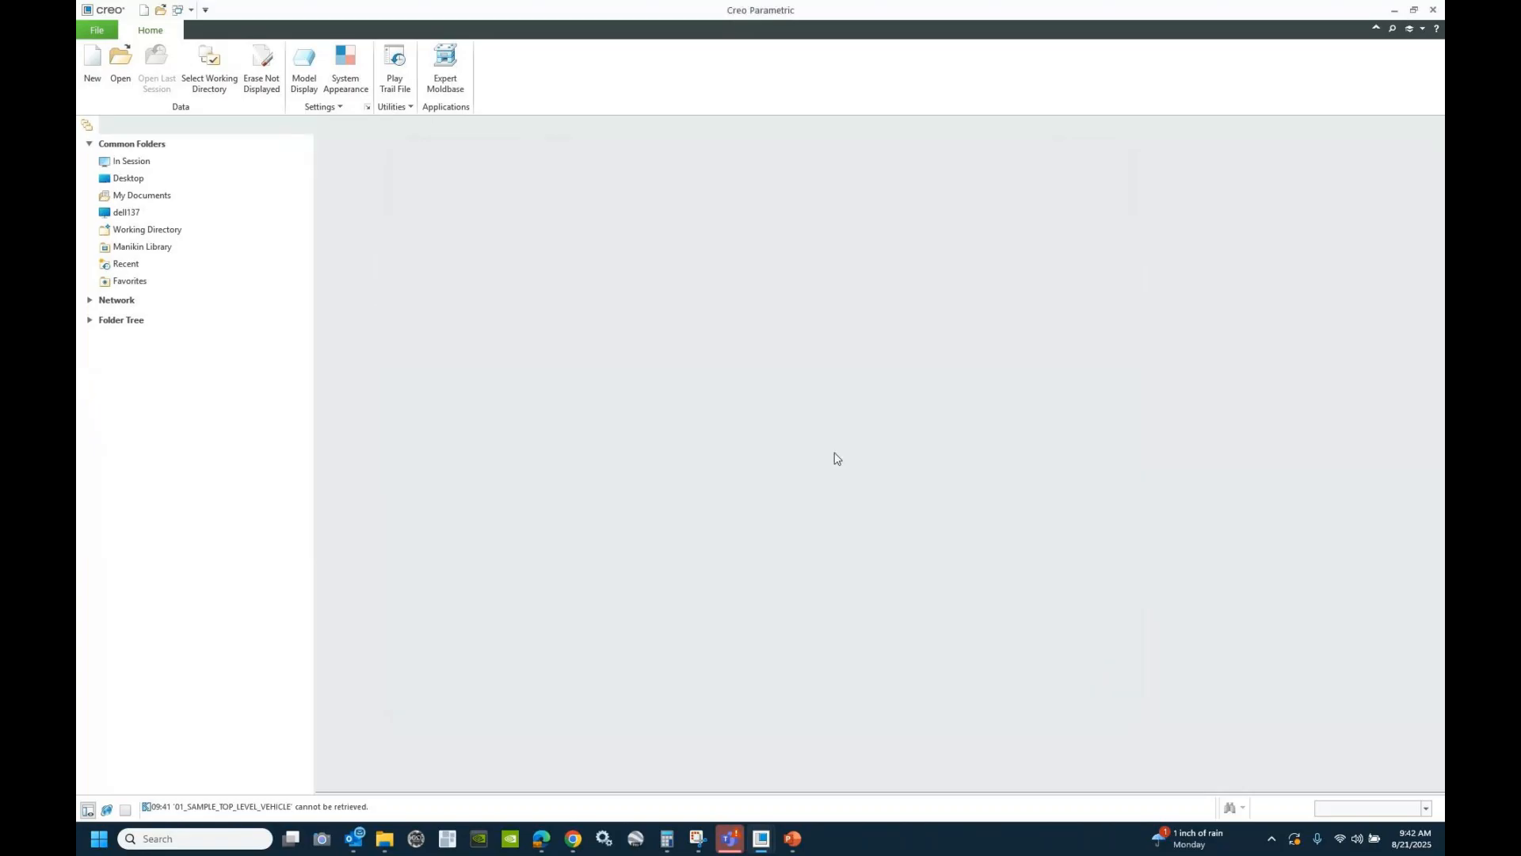
- Open 01_sample_top_level_vehicle.asm in the NO_CHASSIS simplified representation
left_click(121, 64)
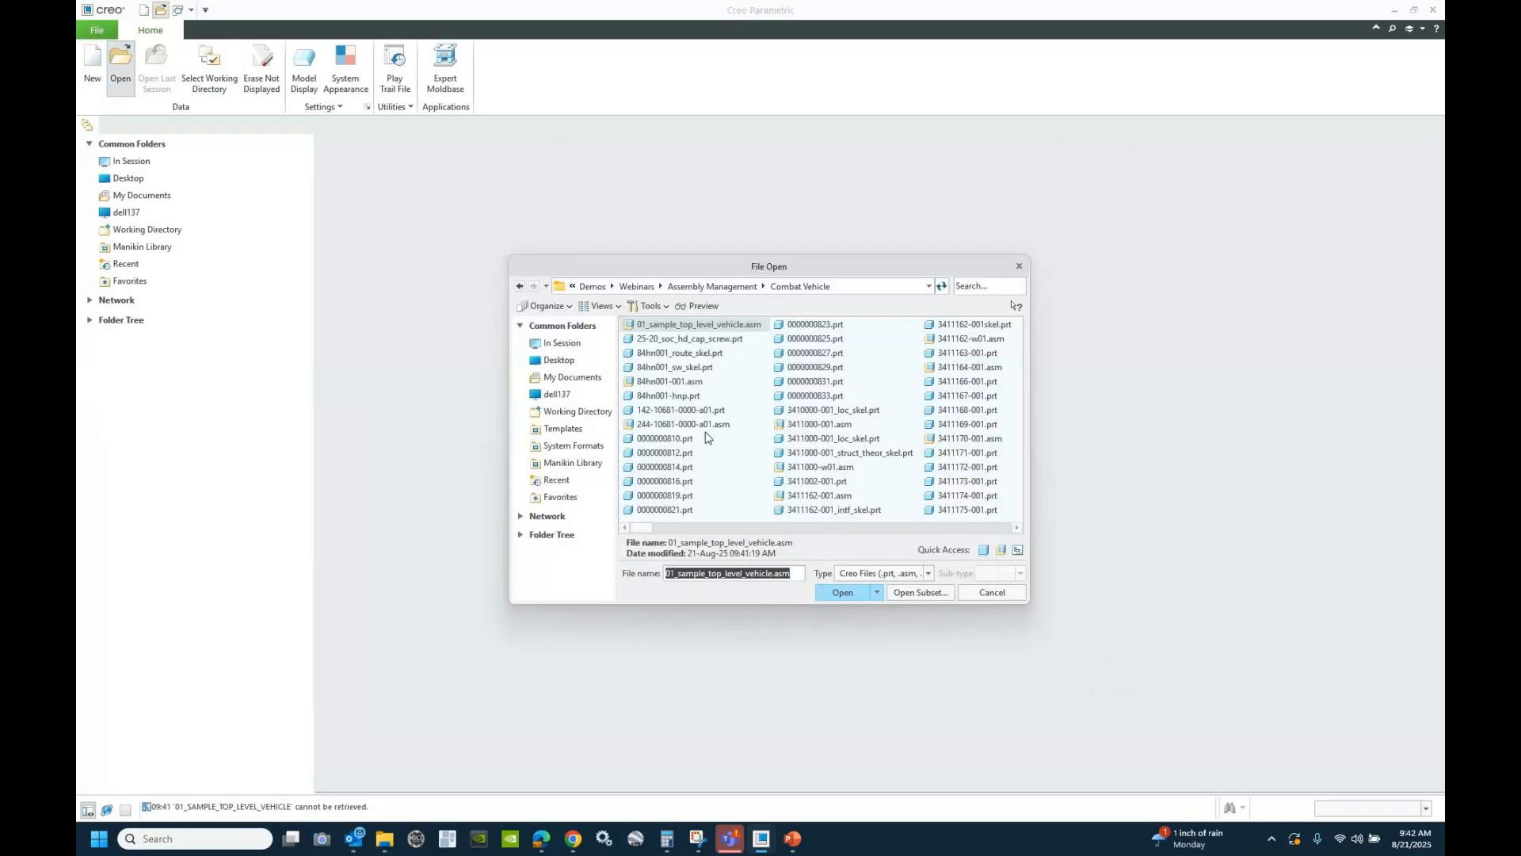
double_click(704, 325)
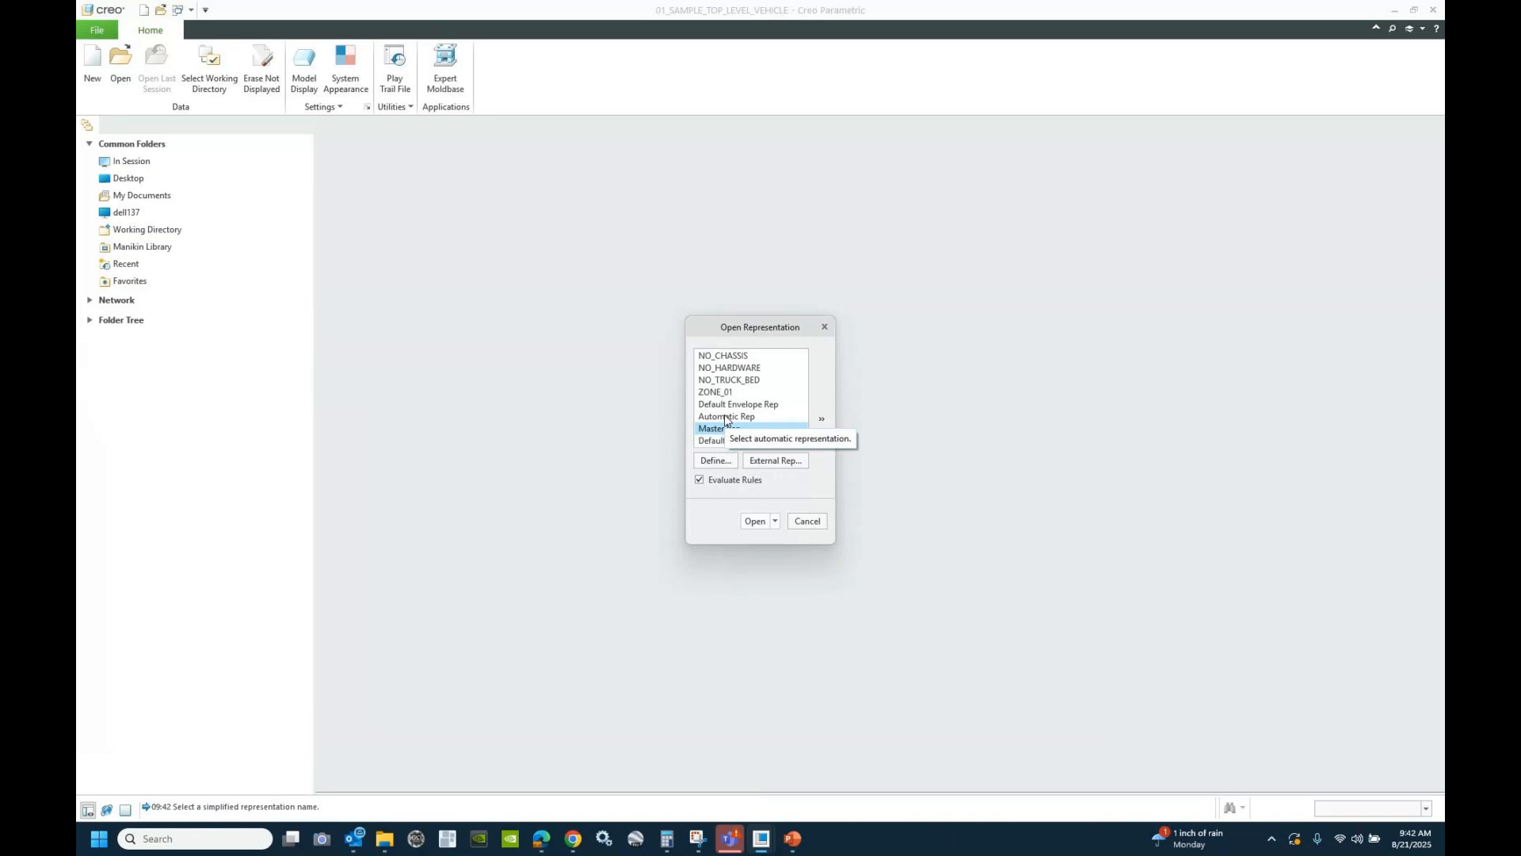
double_click(725, 356)
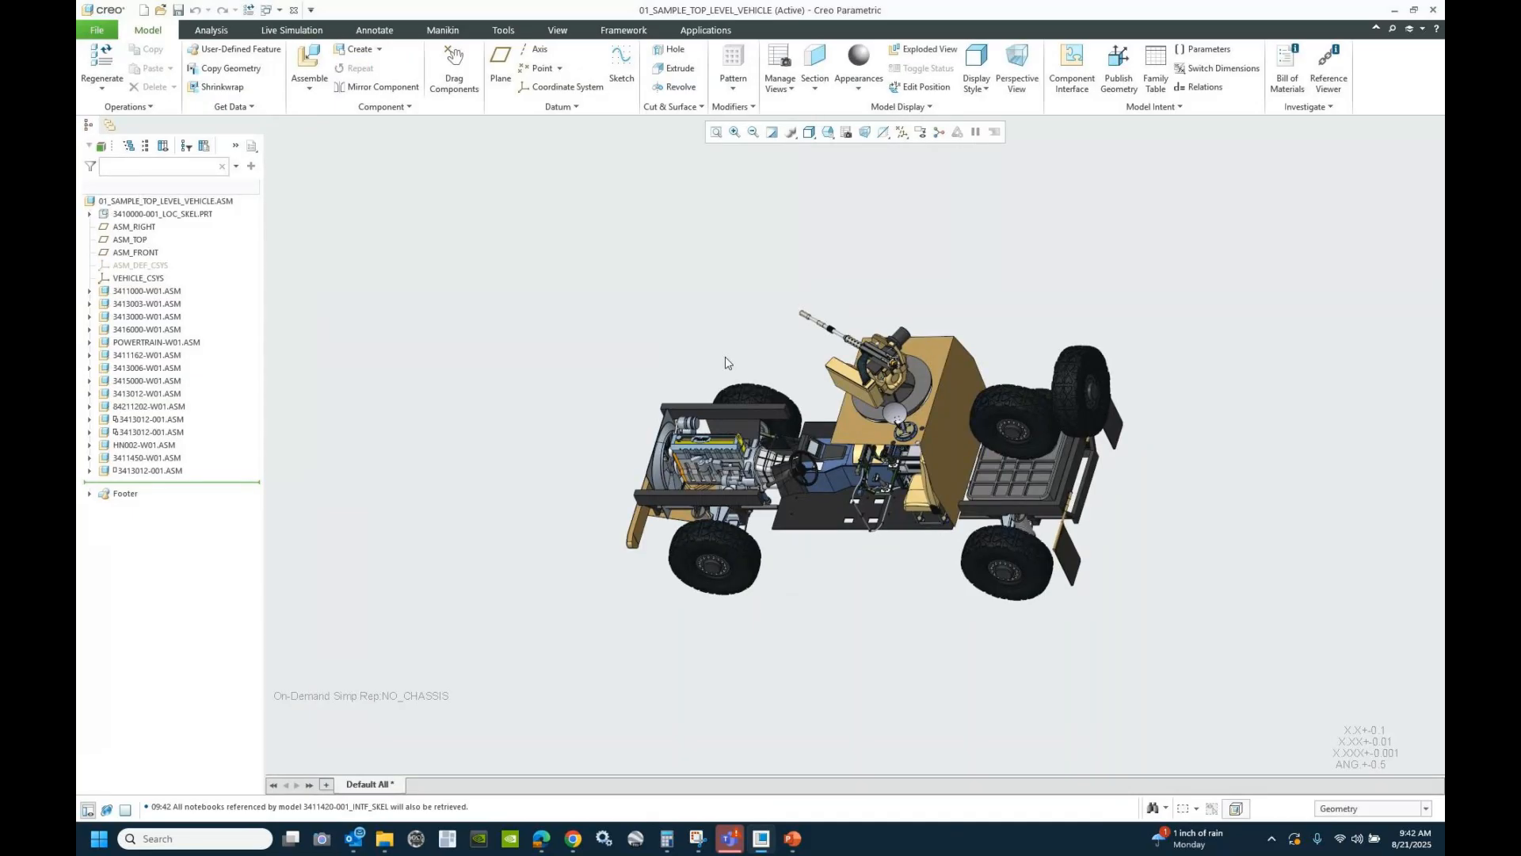
- Examine the engine, steering and underside of the vehicle without its chassis, and restore the standard orientation
scroll(820, 466, "down", 3)
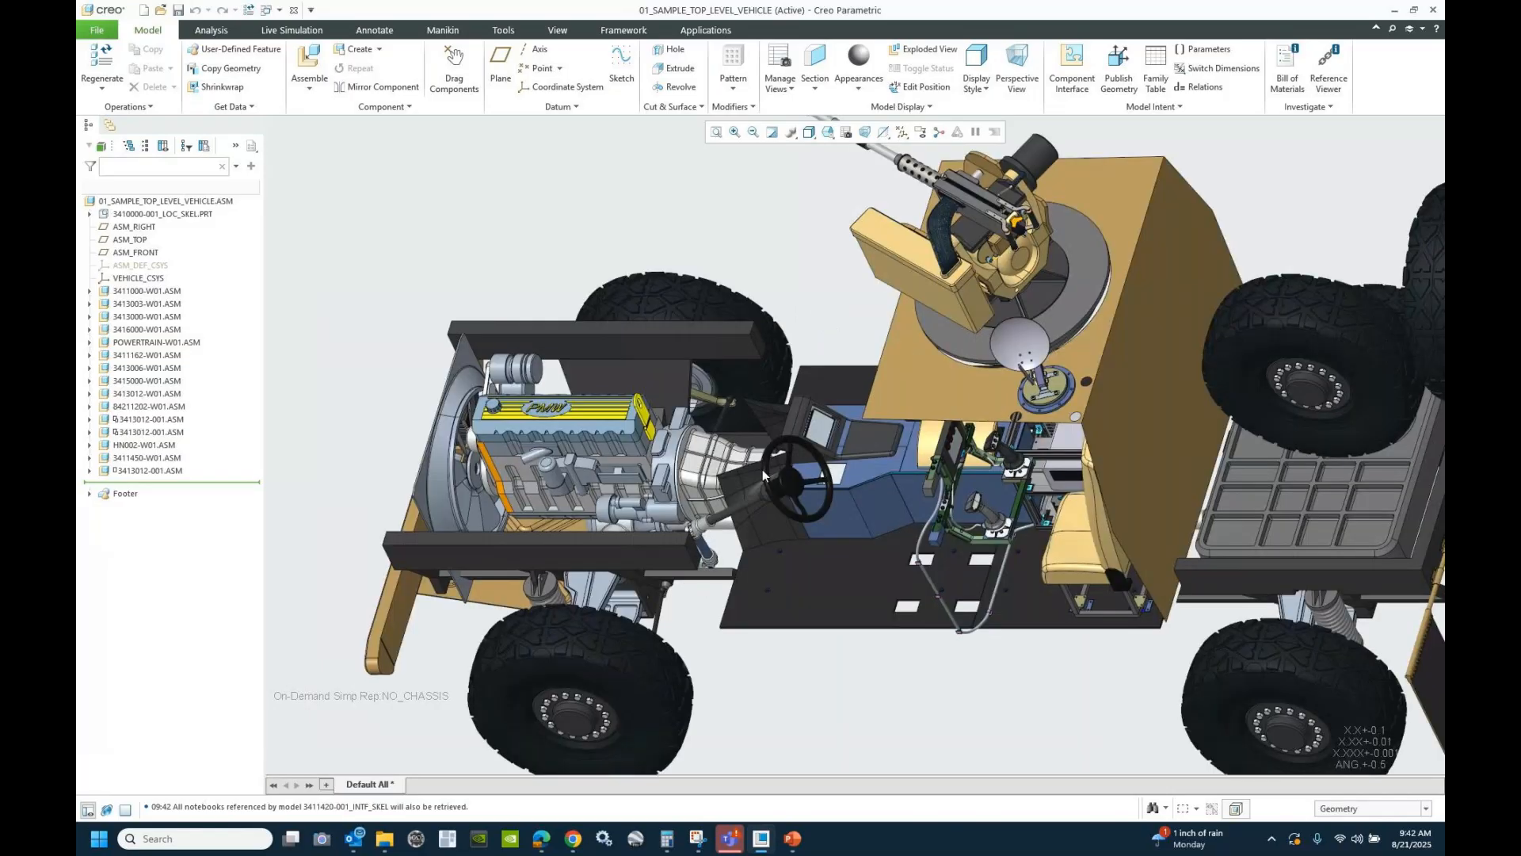
scroll(704, 473, "down", 2)
scroll(703, 473, "down", 2)
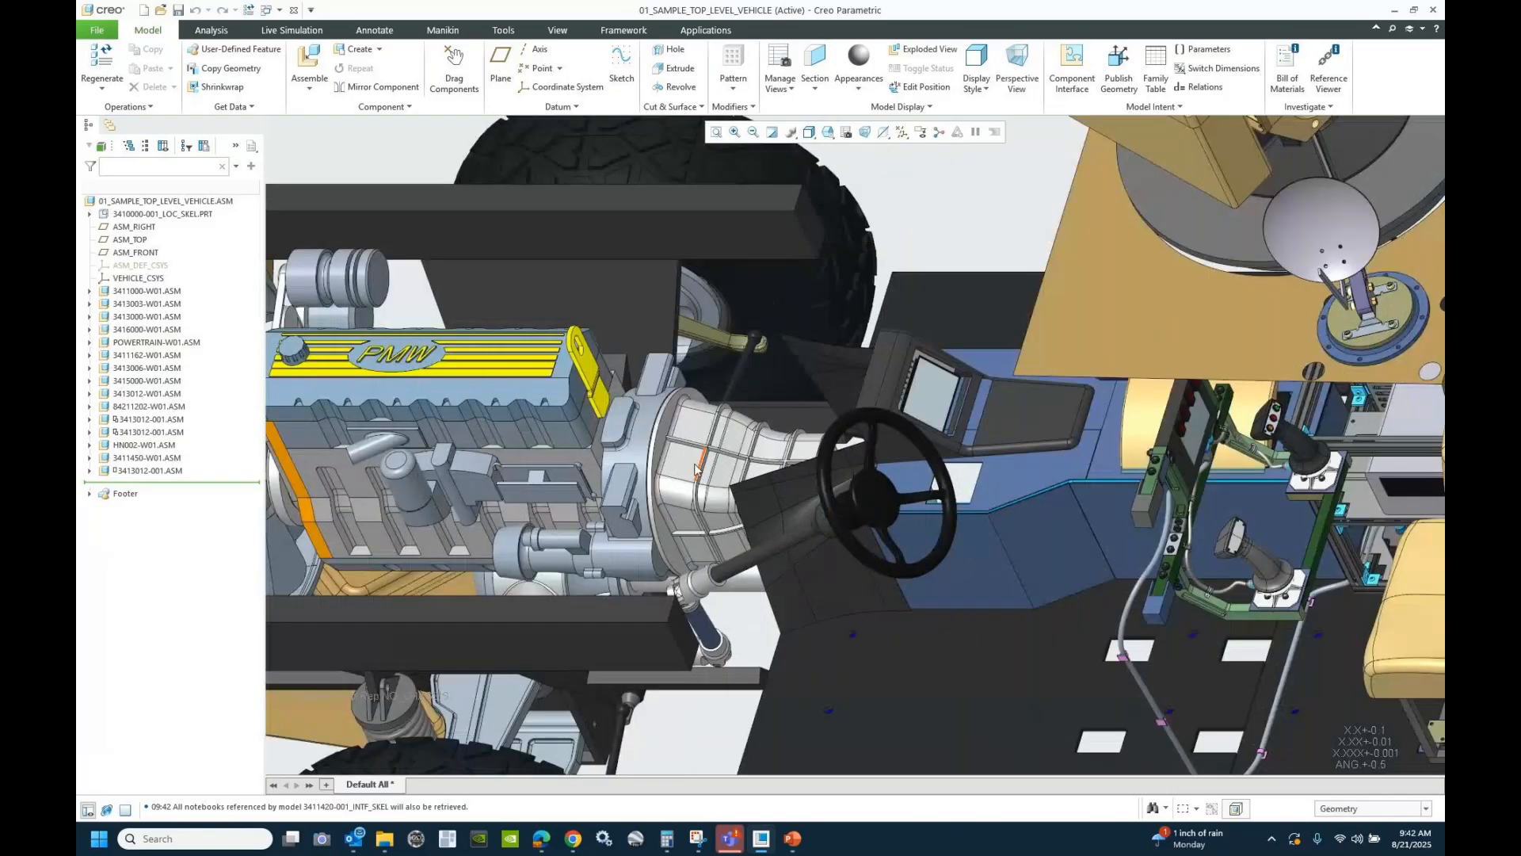
mouse_move(704, 473)
middle_mouse_down()
mouse_move(1151, 347)
mouse_move(1074, 581)
middle_mouse_up()
scroll(1151, 347, "up", 5)
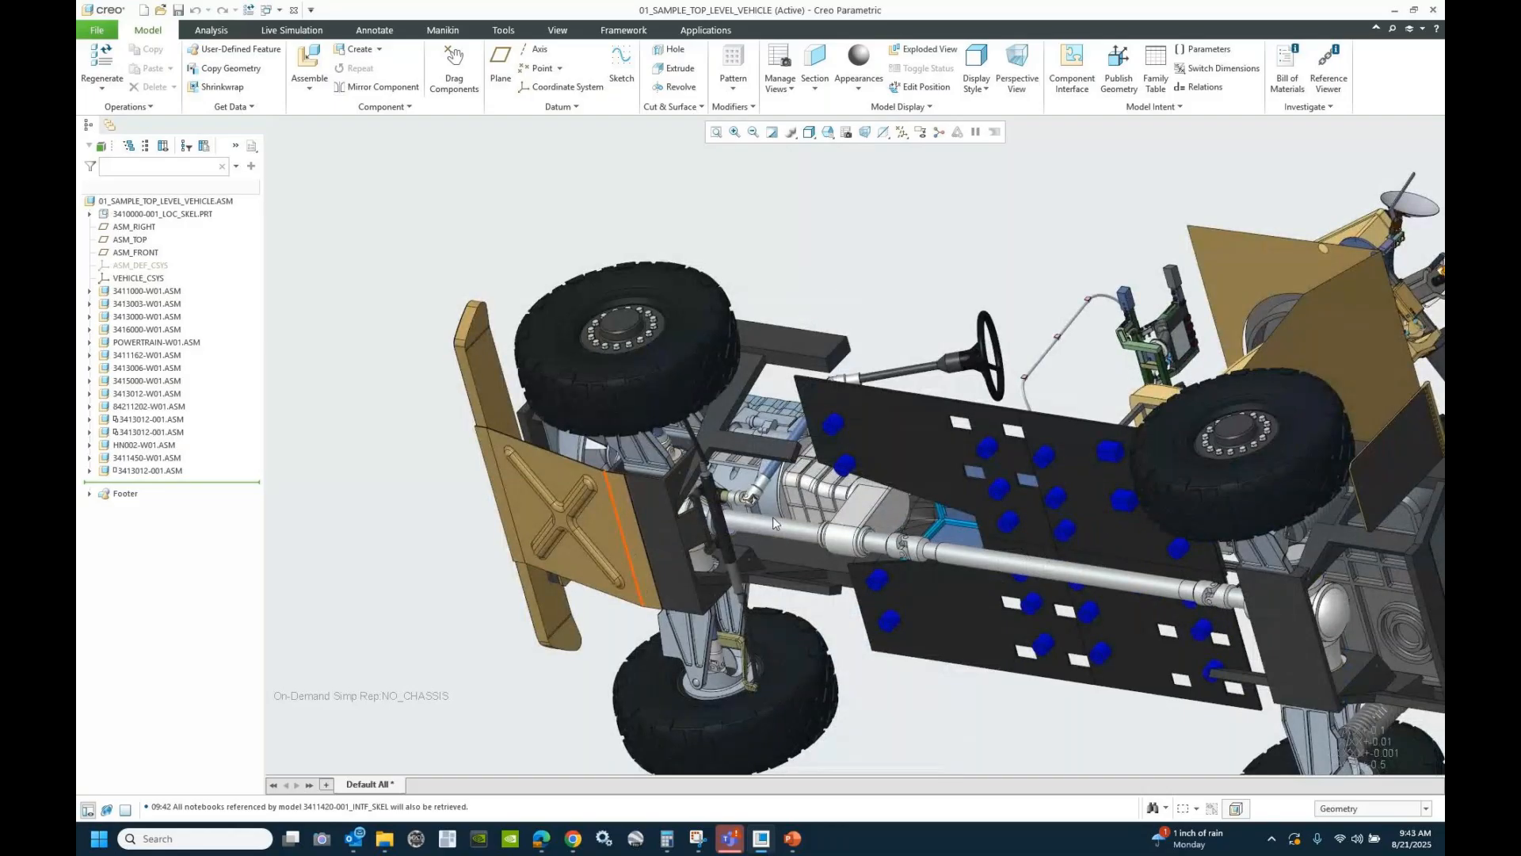
middle_click_drag(864, 546, 871, 618)
left_click(832, 135)
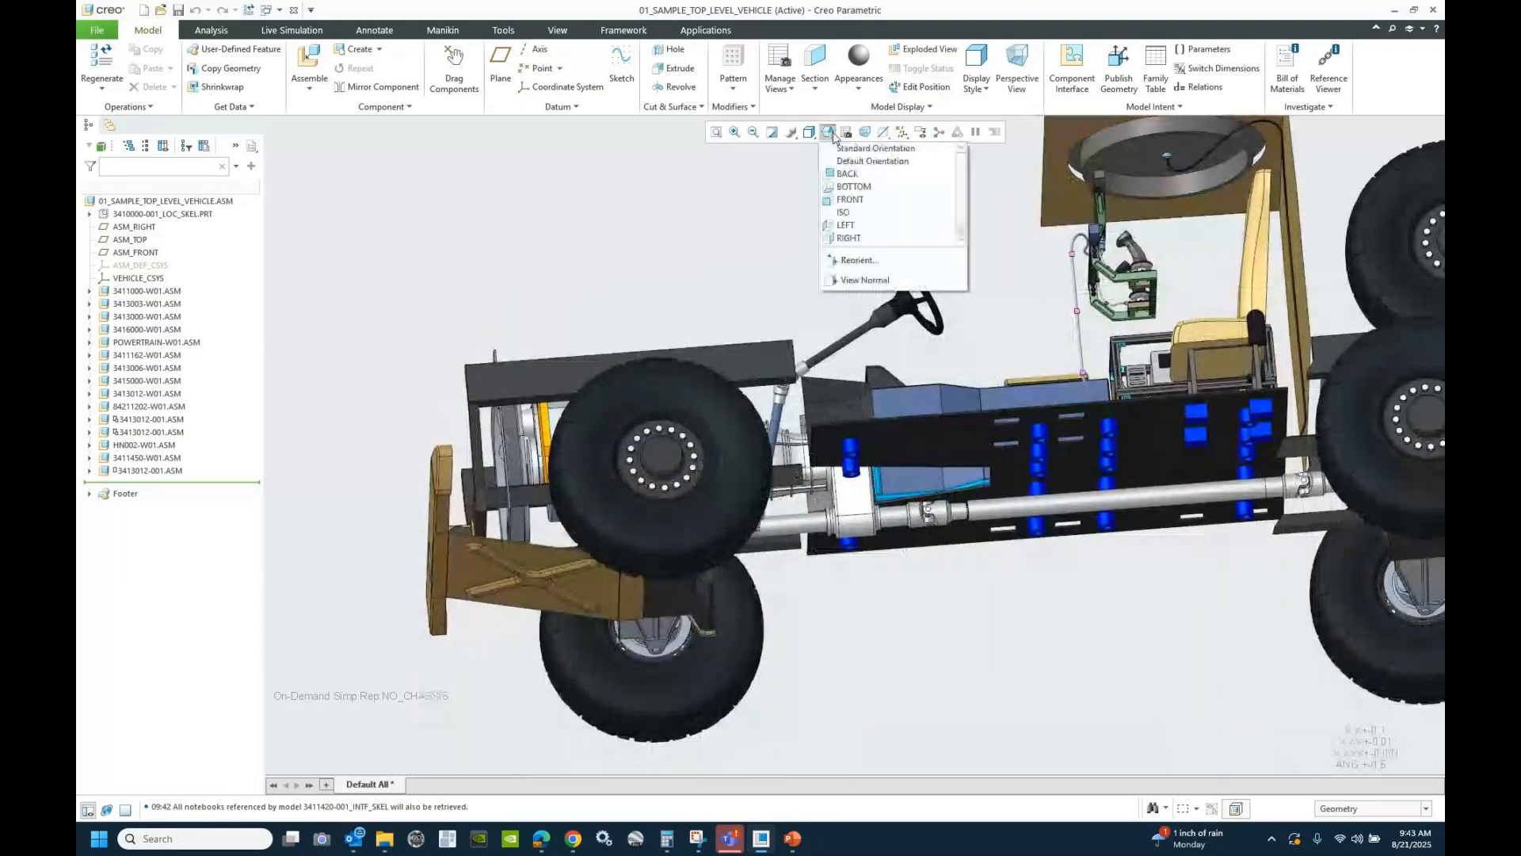
left_click(839, 148)
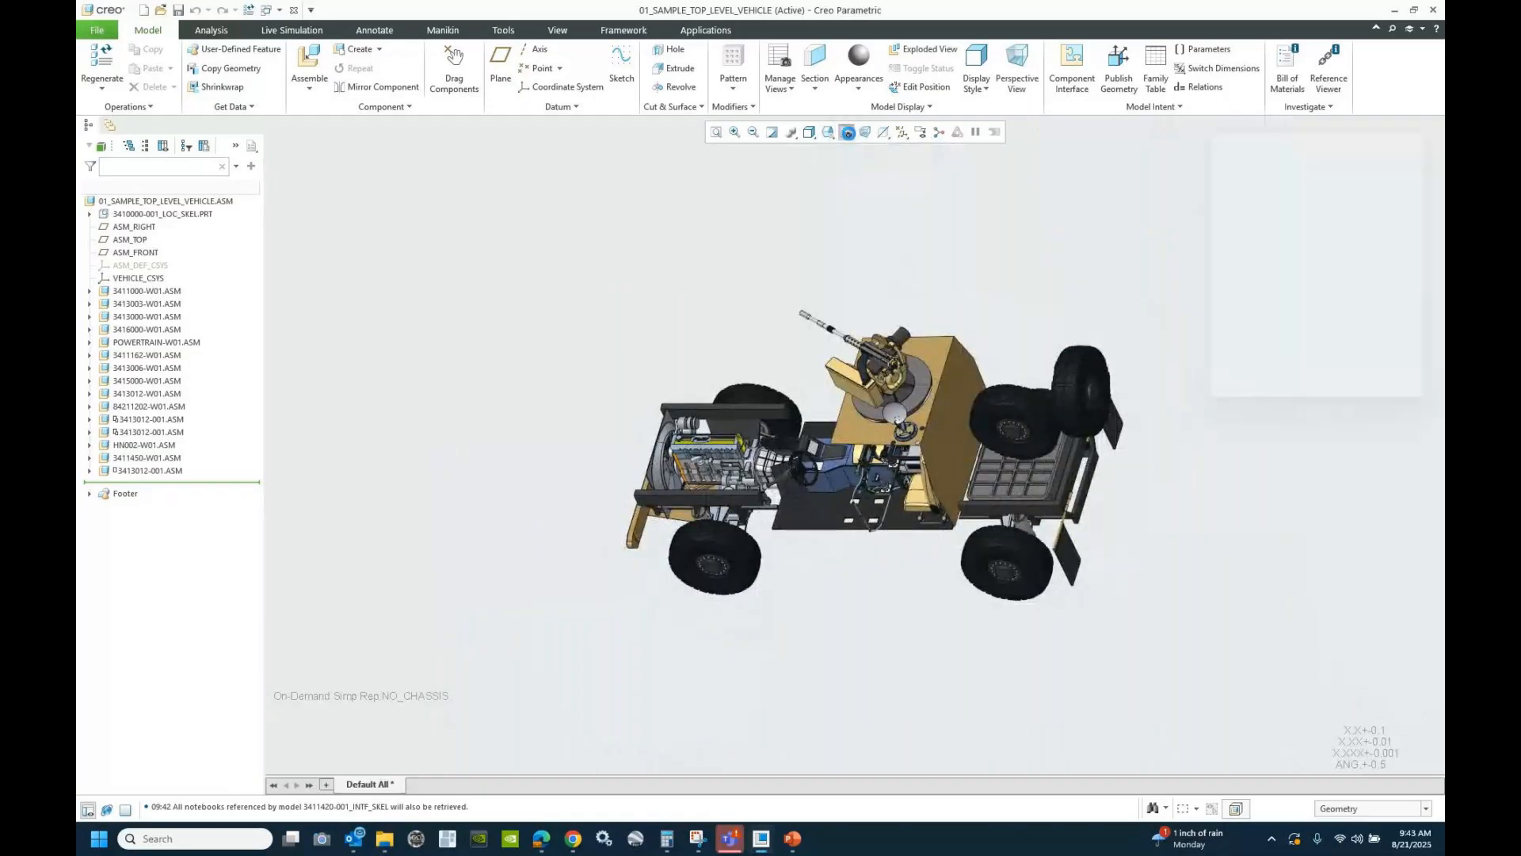
- Activate the Zone_01 representation, switch to Master Rep and close the View Manager
double_click(1242, 277)
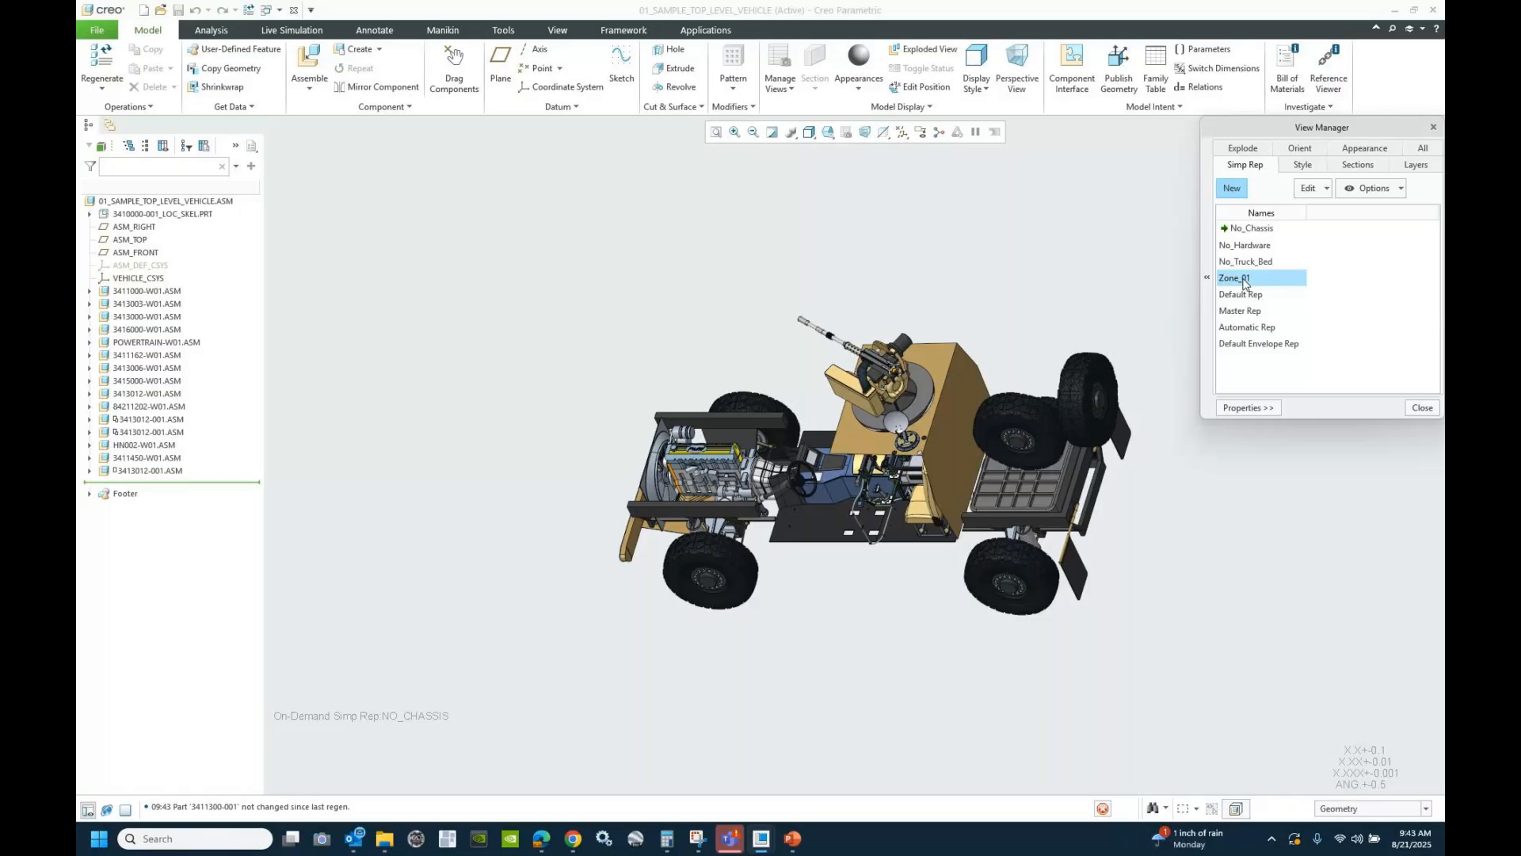
double_click(1244, 279)
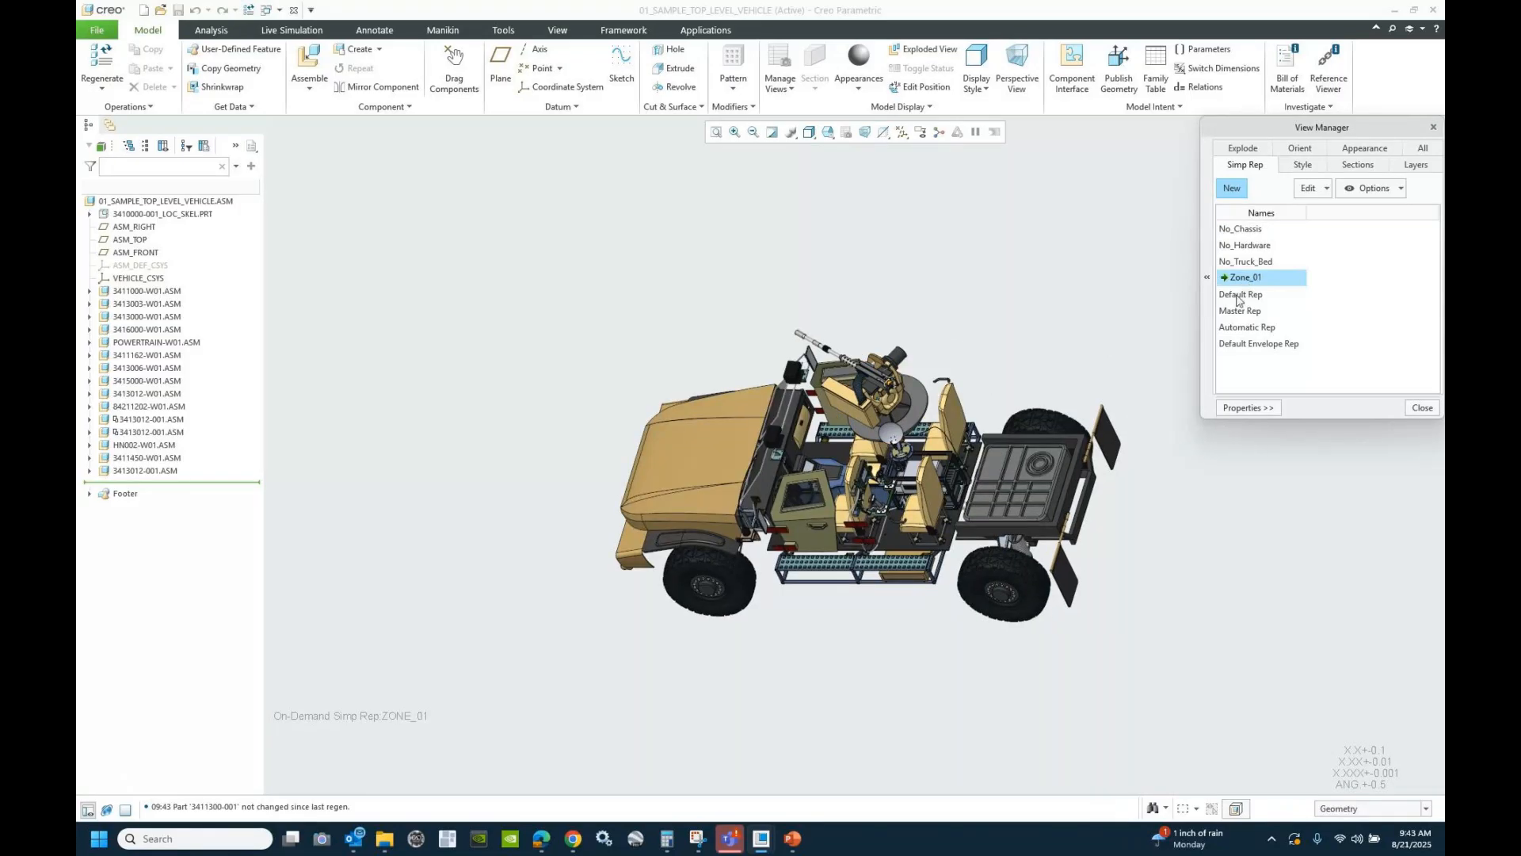
double_click(1229, 311)
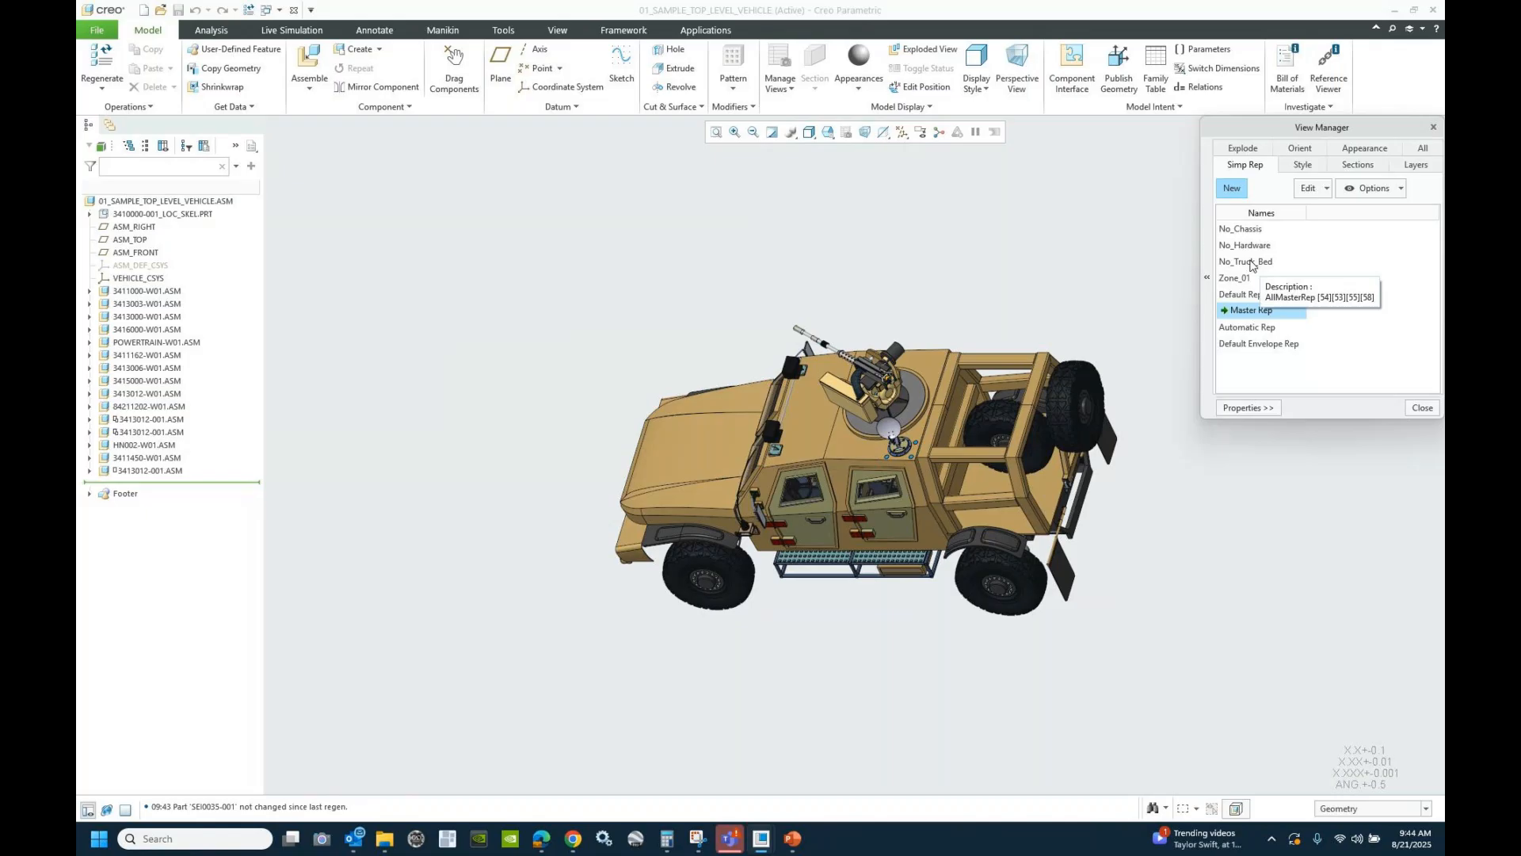
left_click(1424, 408)
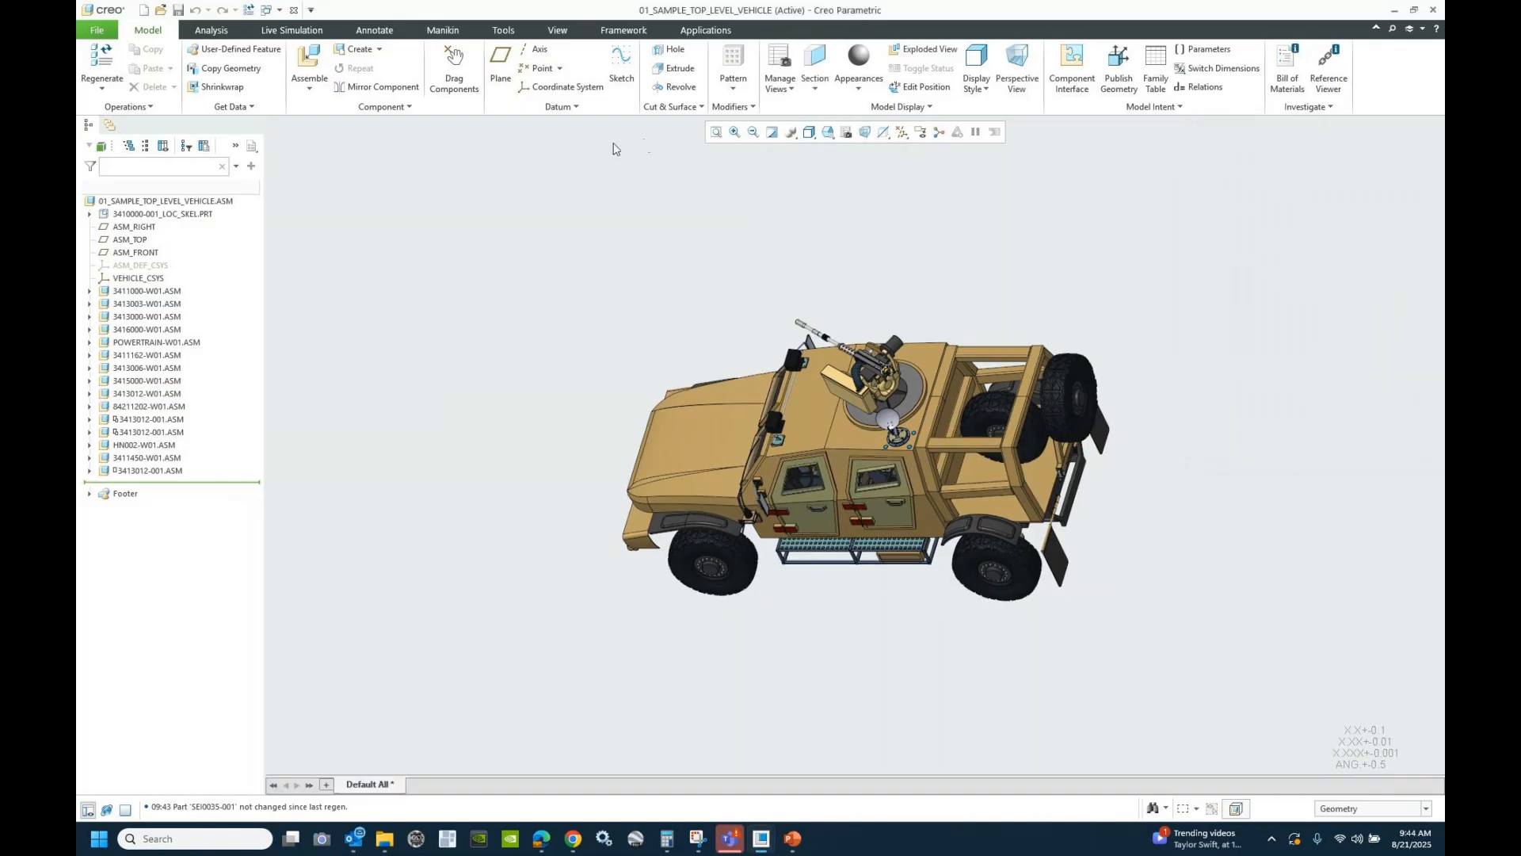
- Create a new design assembly named rule_based_example without the default template, using the inlbs_asm_design_abs_simp-rep template
left_click(143, 10)
left_click(671, 370)
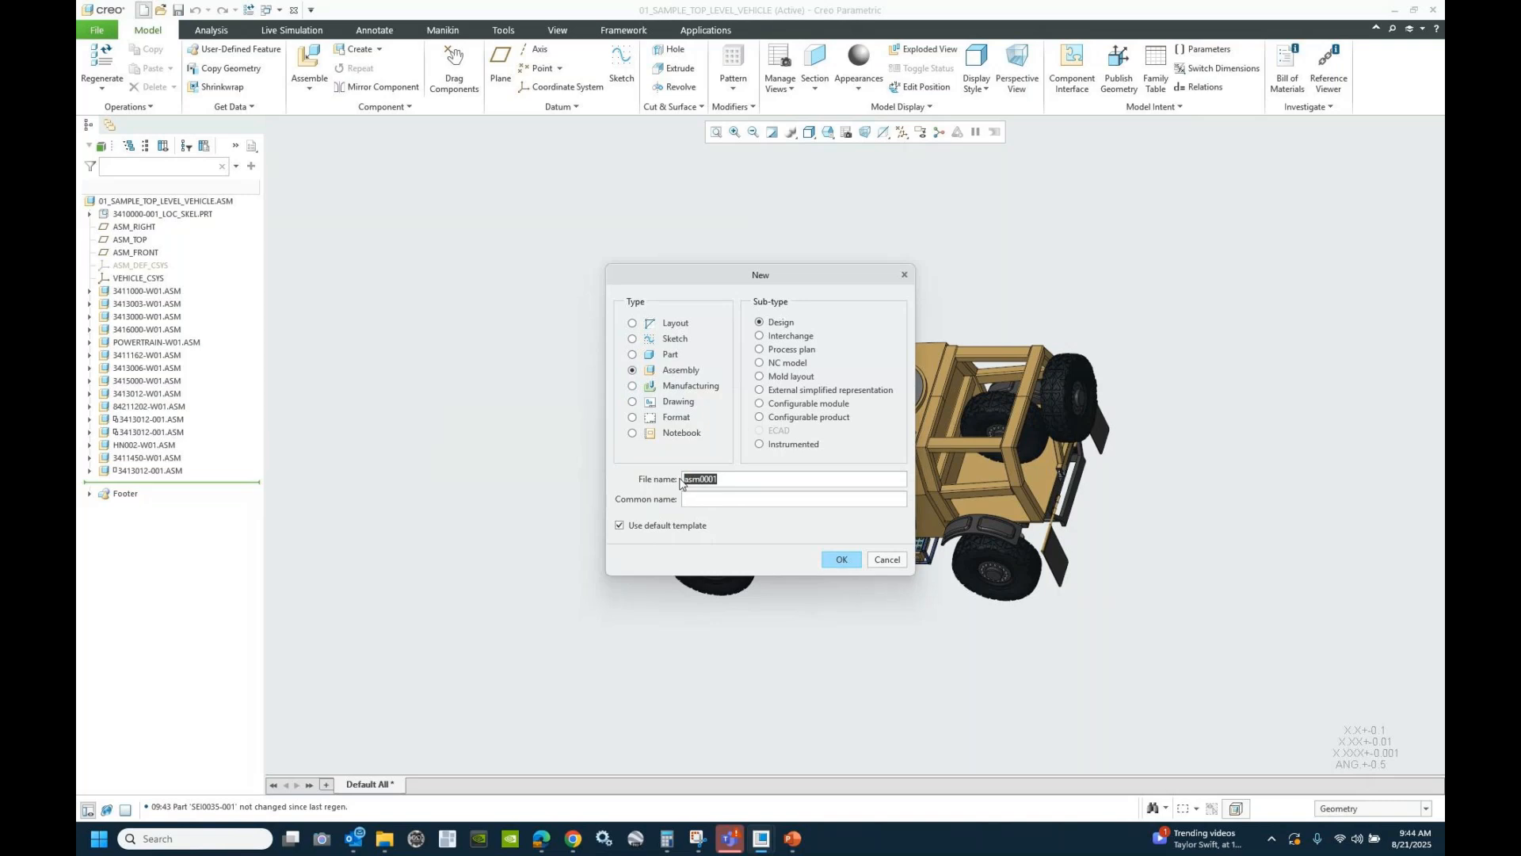
type("rule_based_example")
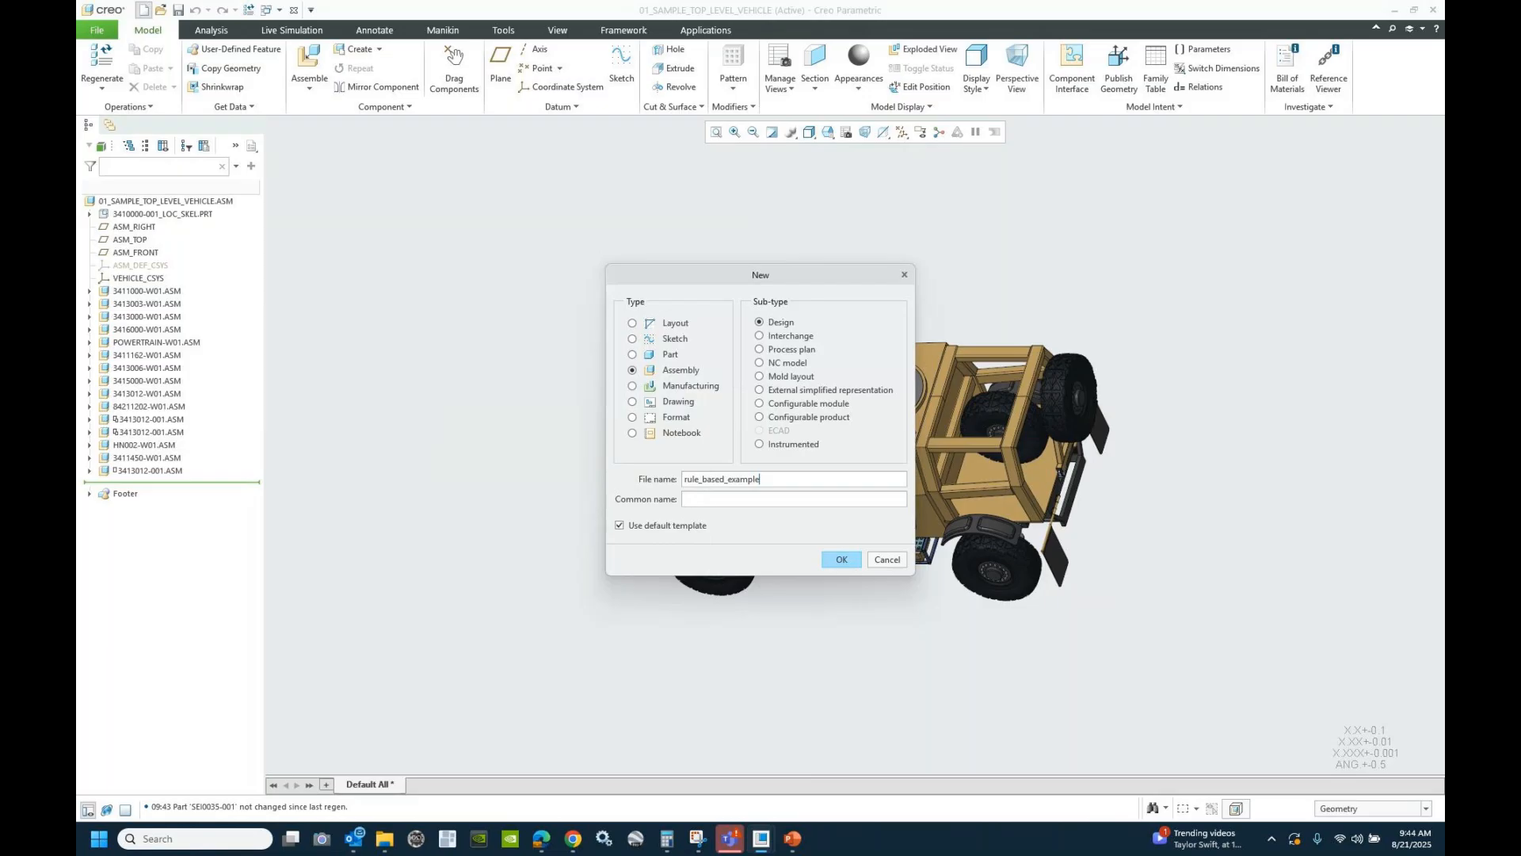
left_click(619, 527)
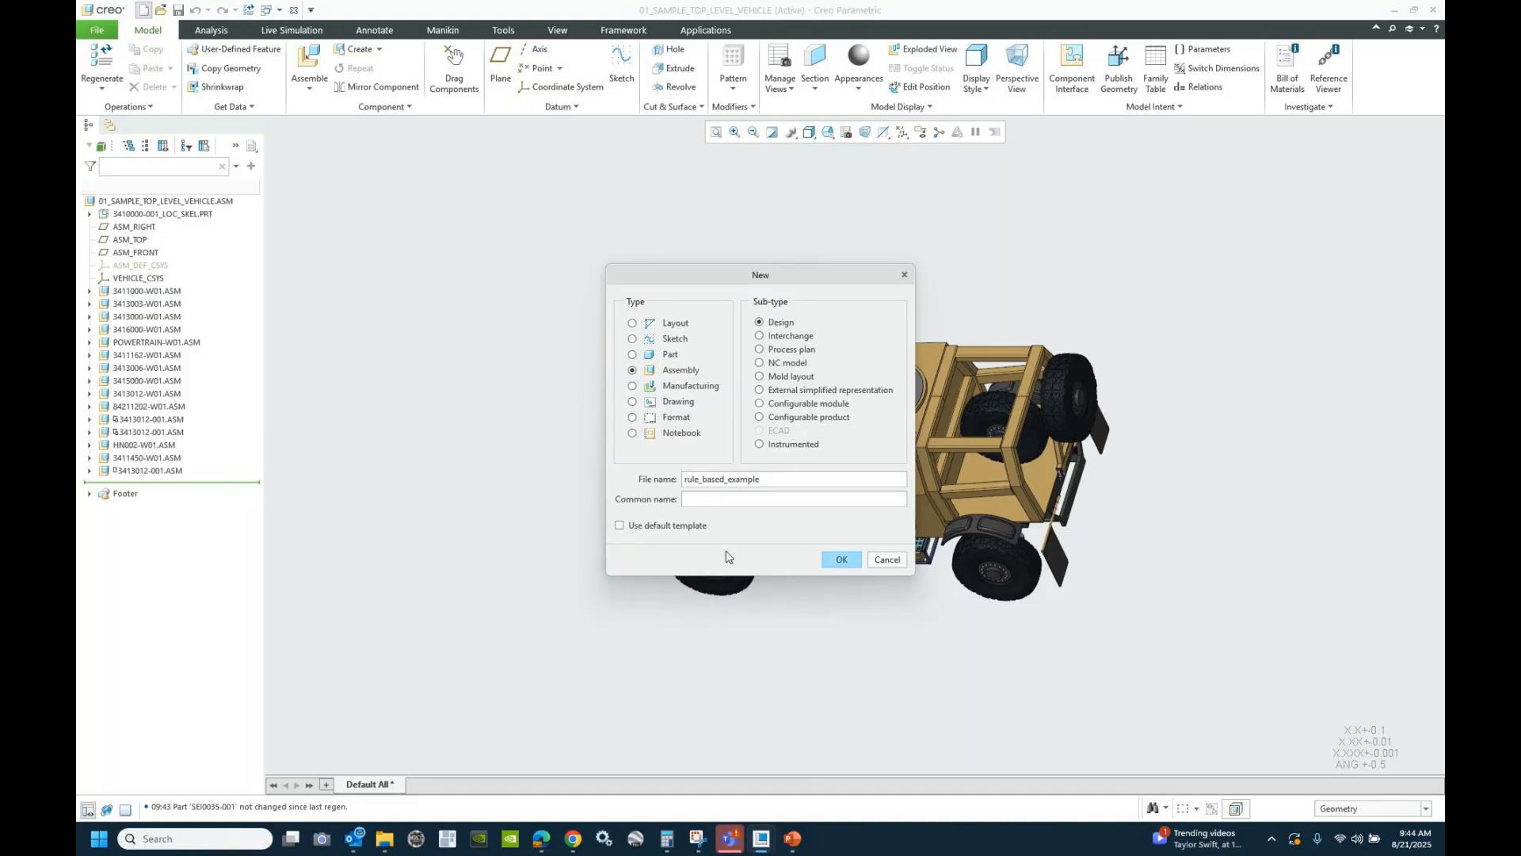
left_click(838, 559)
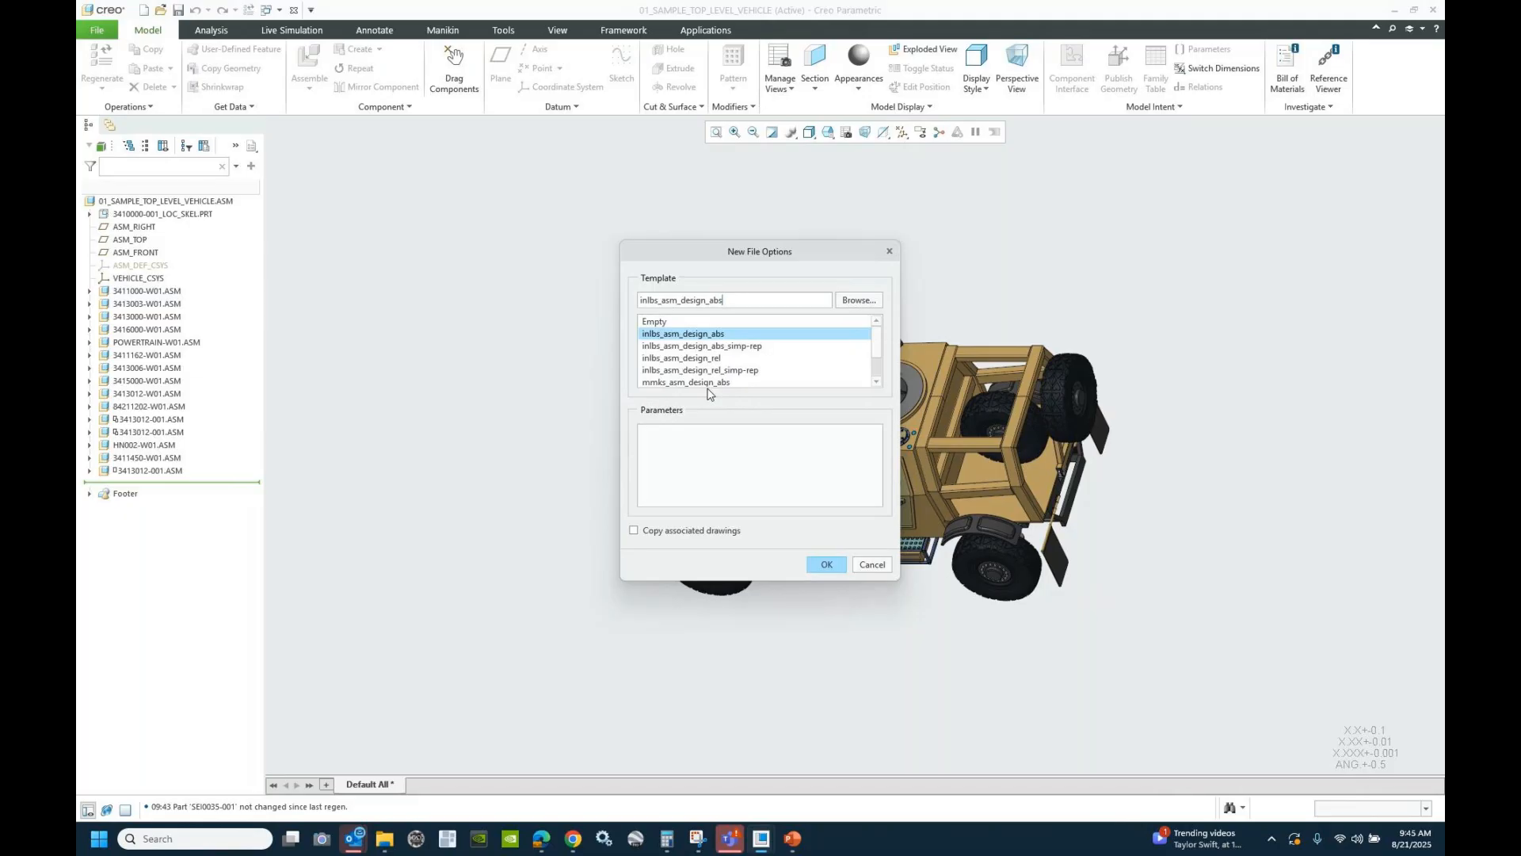
left_click(713, 347)
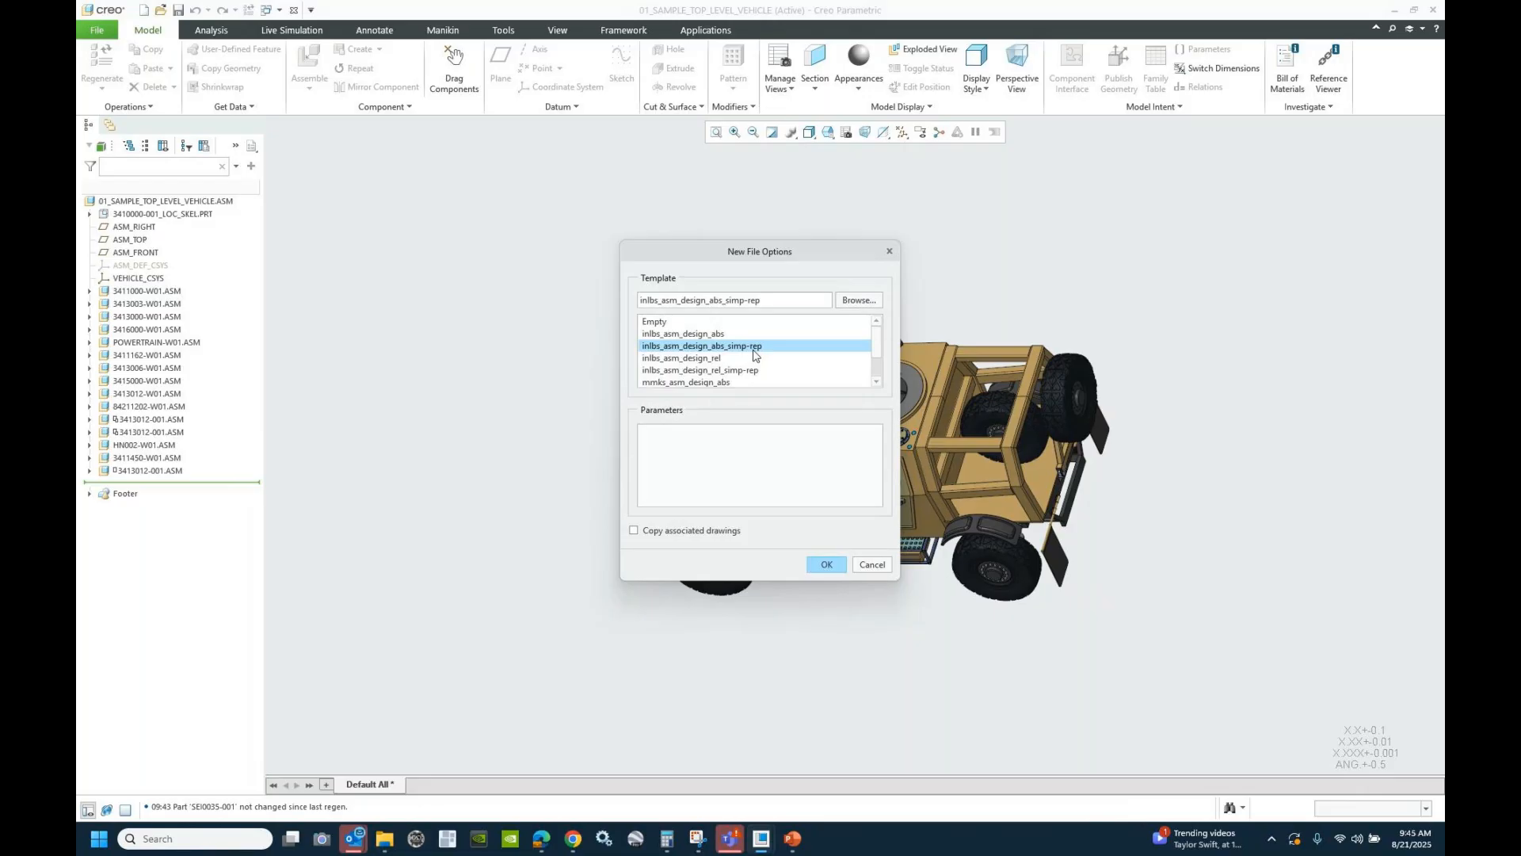
left_click(693, 336)
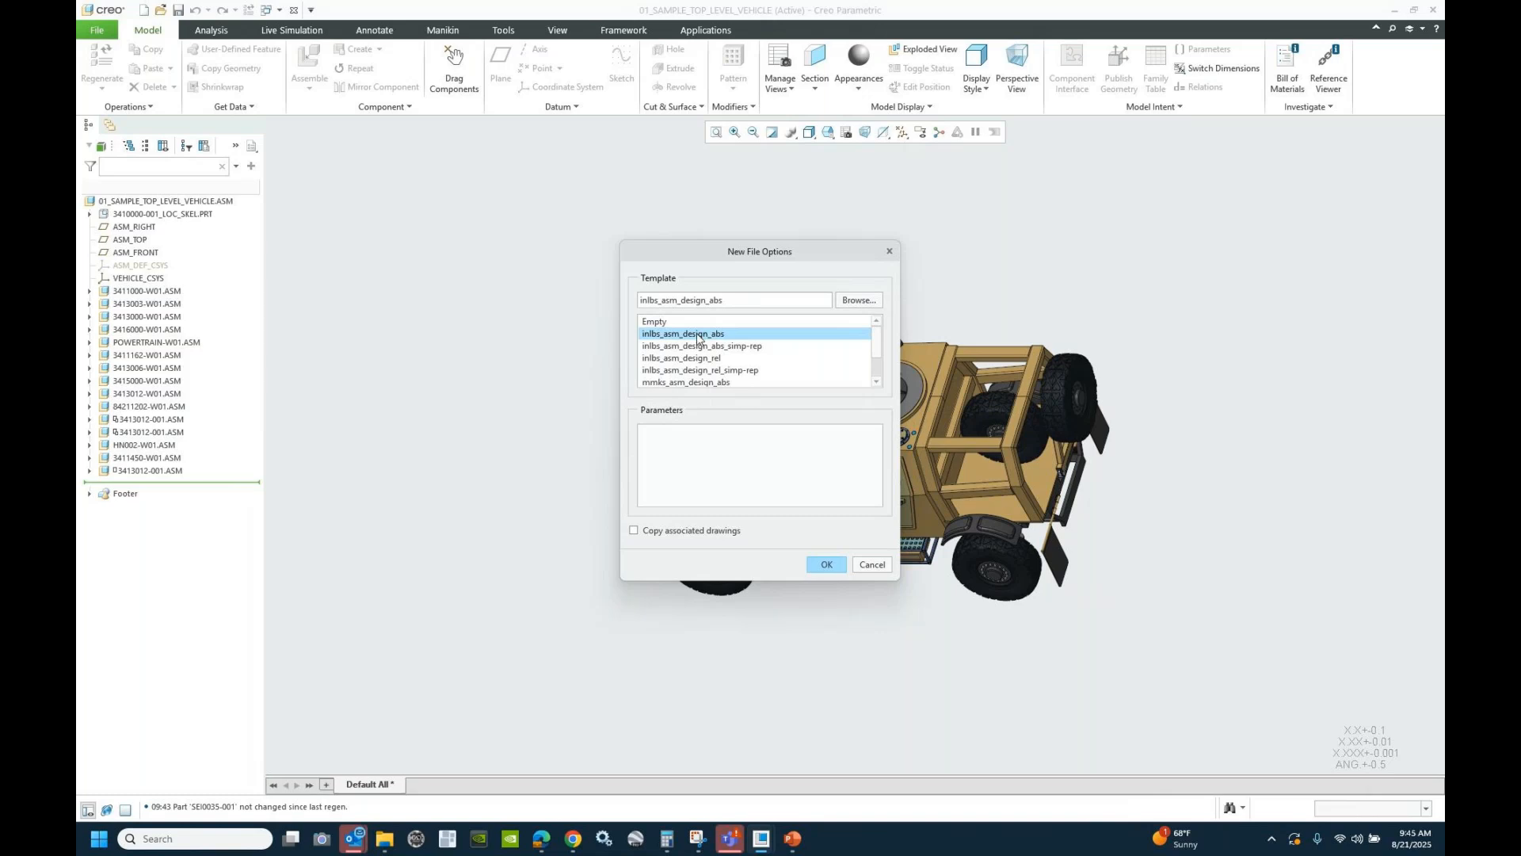
left_click(704, 348)
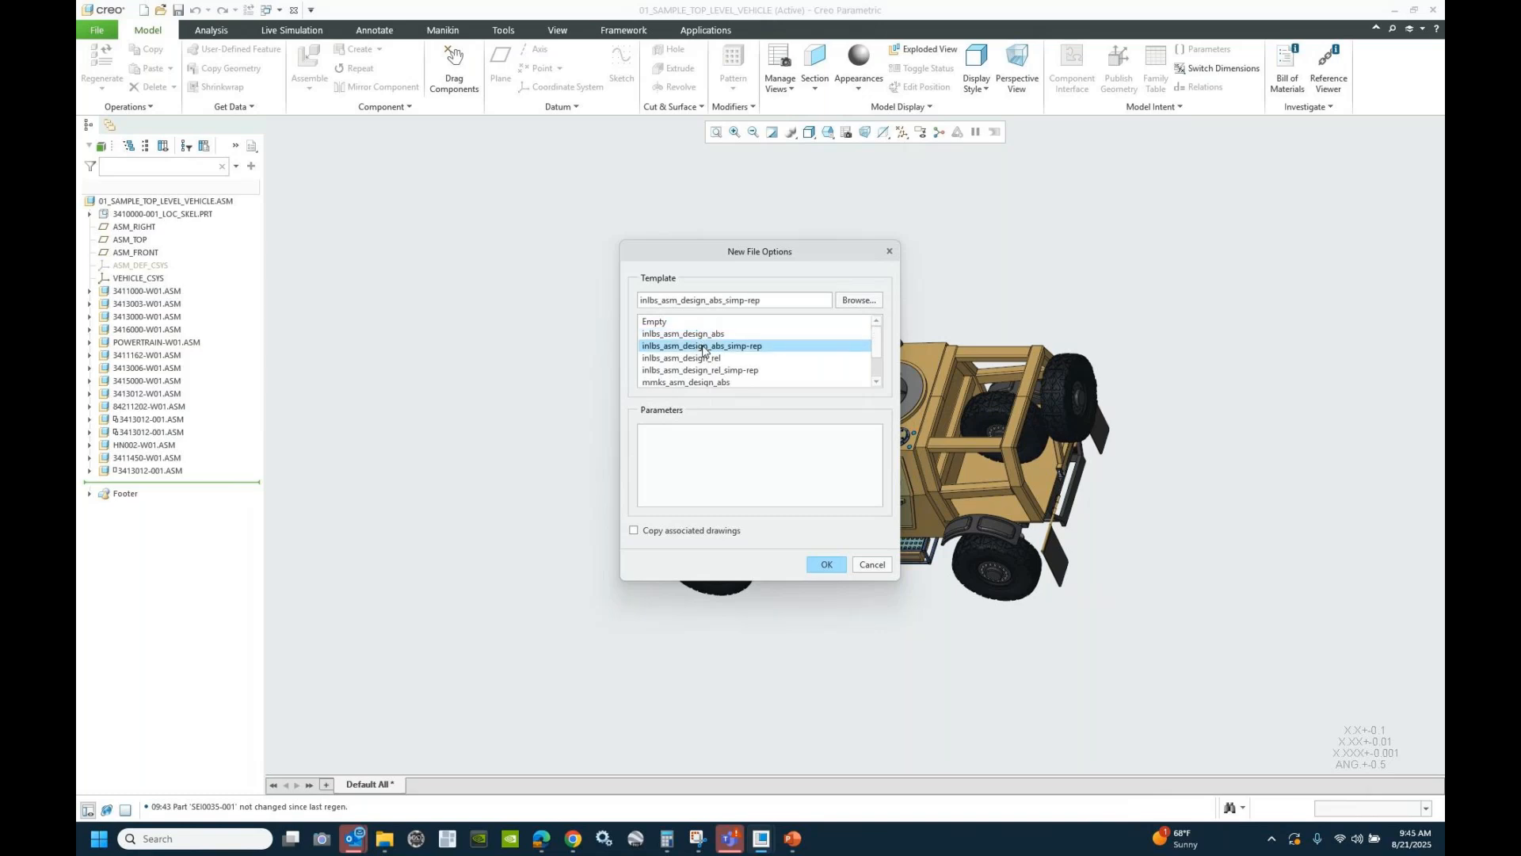
left_click(827, 564)
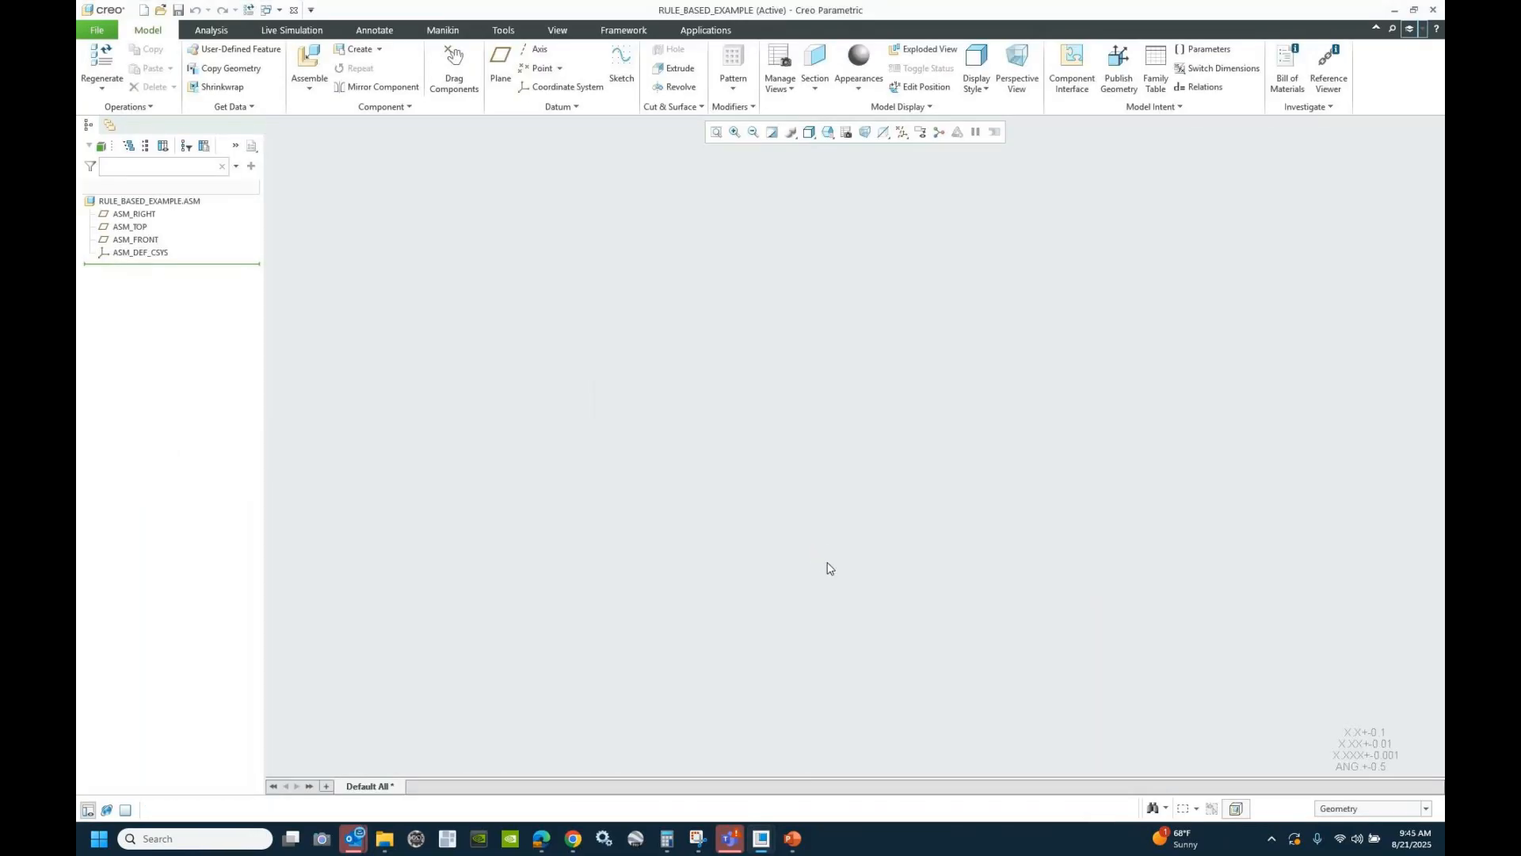
- Review the template's simplified representations in the View Manager, inspect the Structure_Only definition and leave it without changes
left_click(846, 133)
left_click_drag(1296, 143, 997, 227)
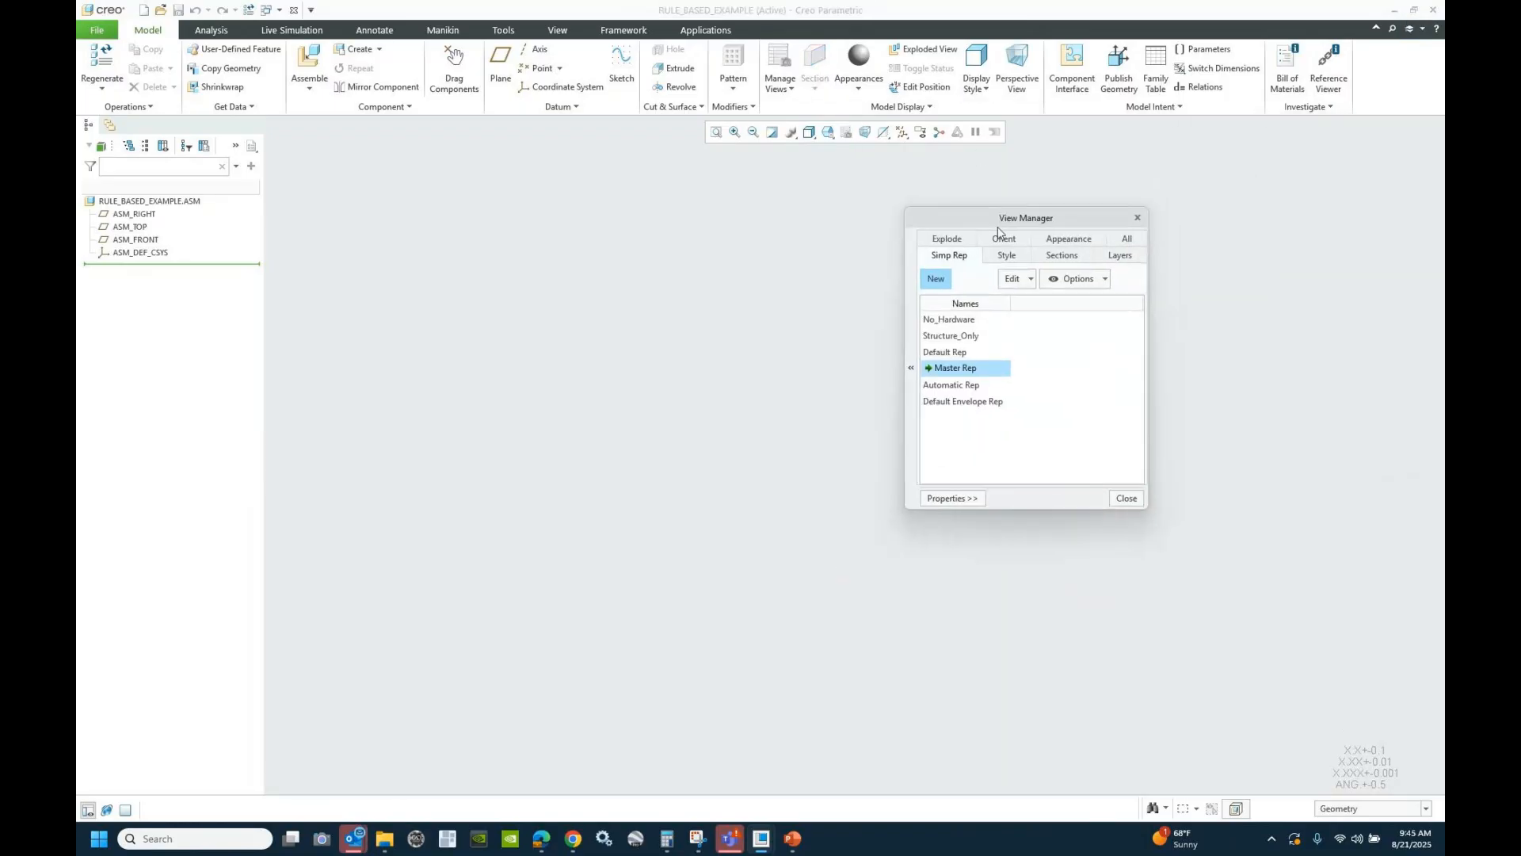
left_click(951, 320)
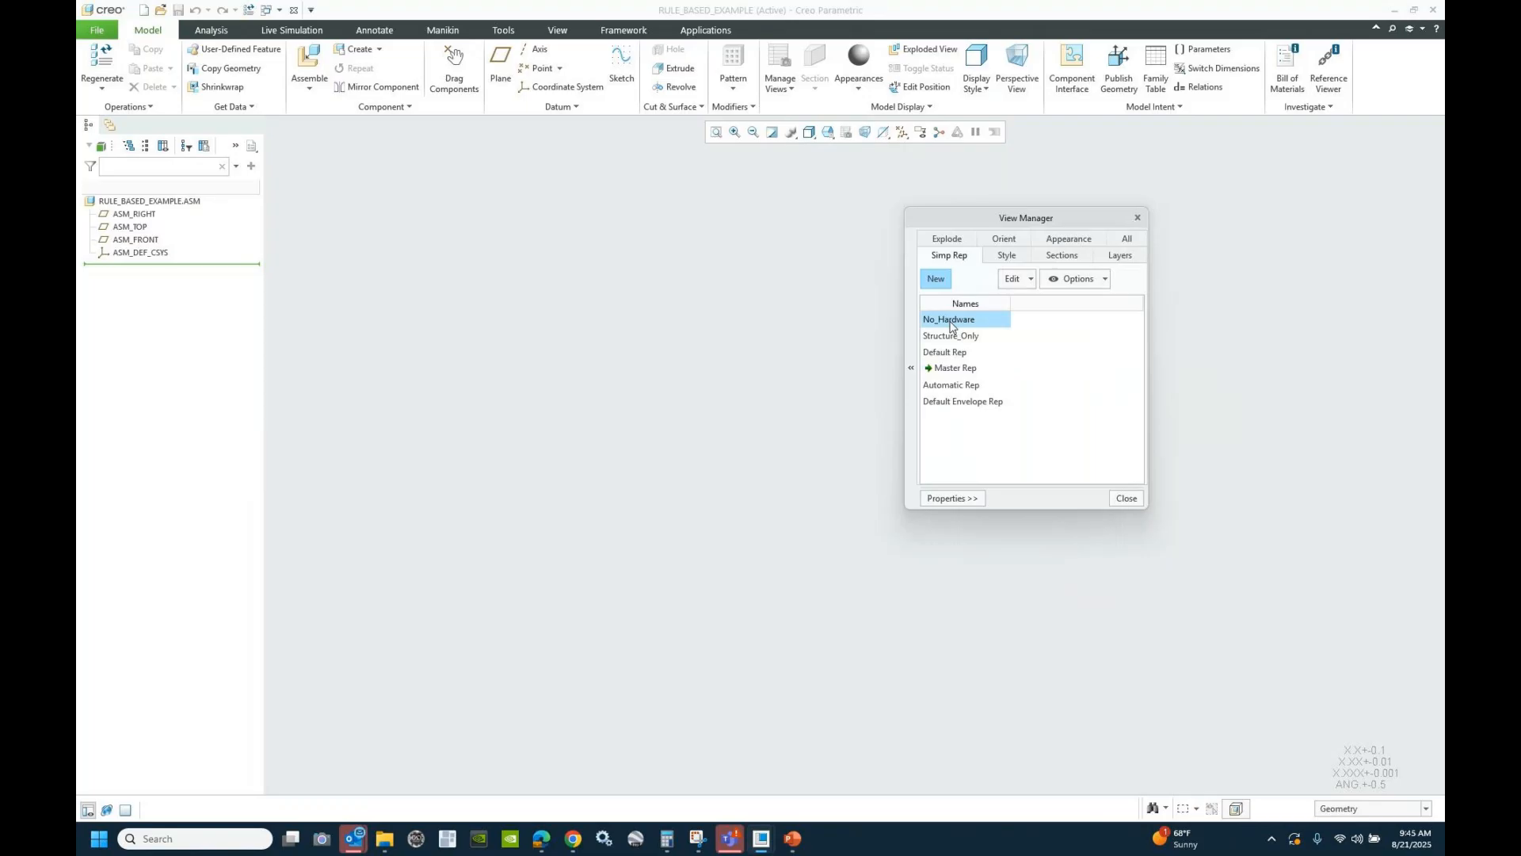
left_click(952, 337)
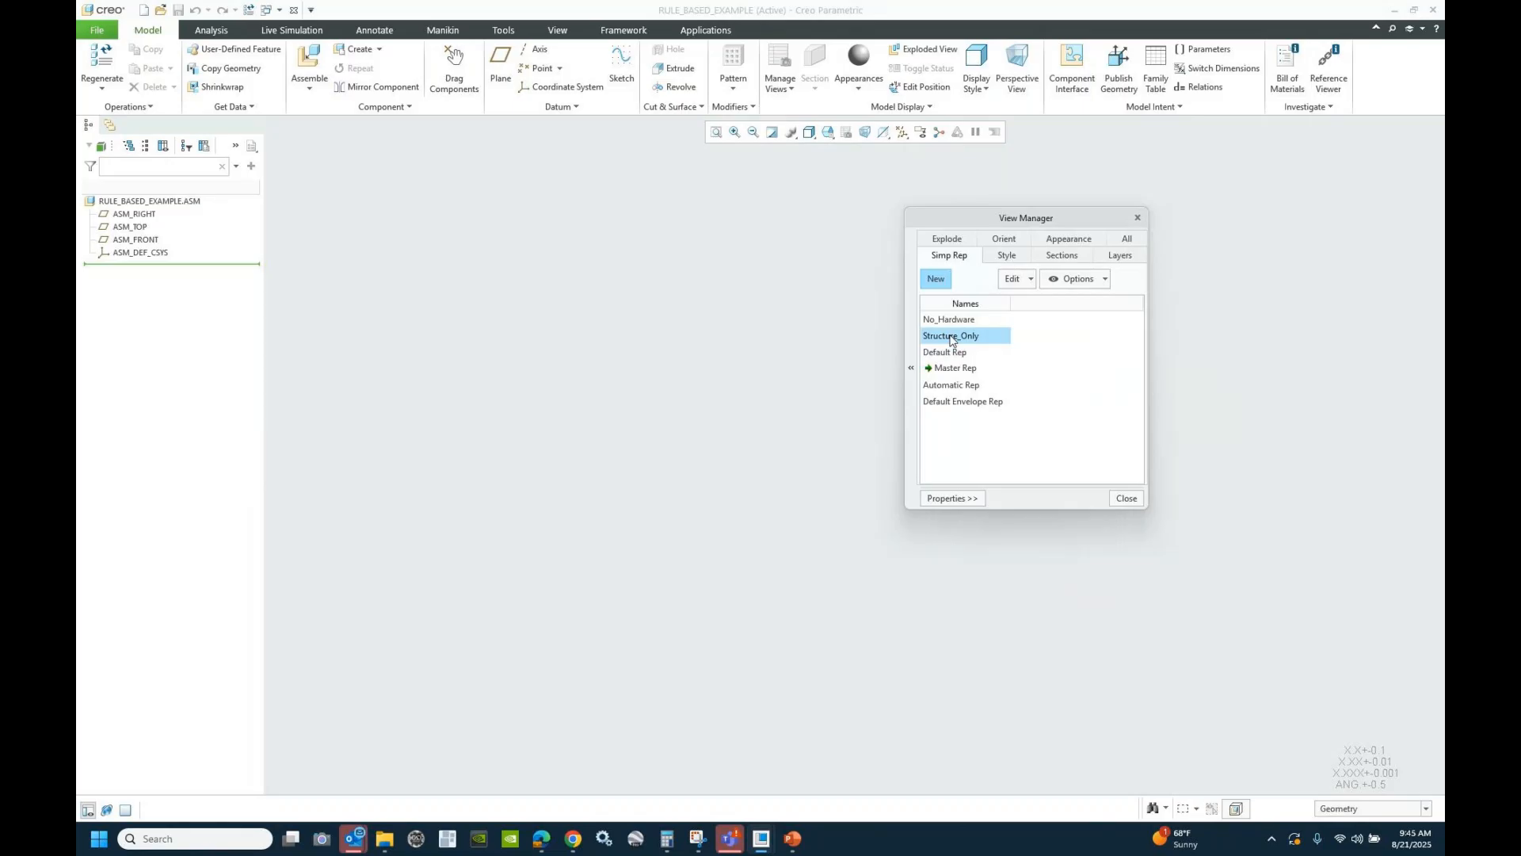
right_click(951, 339)
left_click(1022, 375)
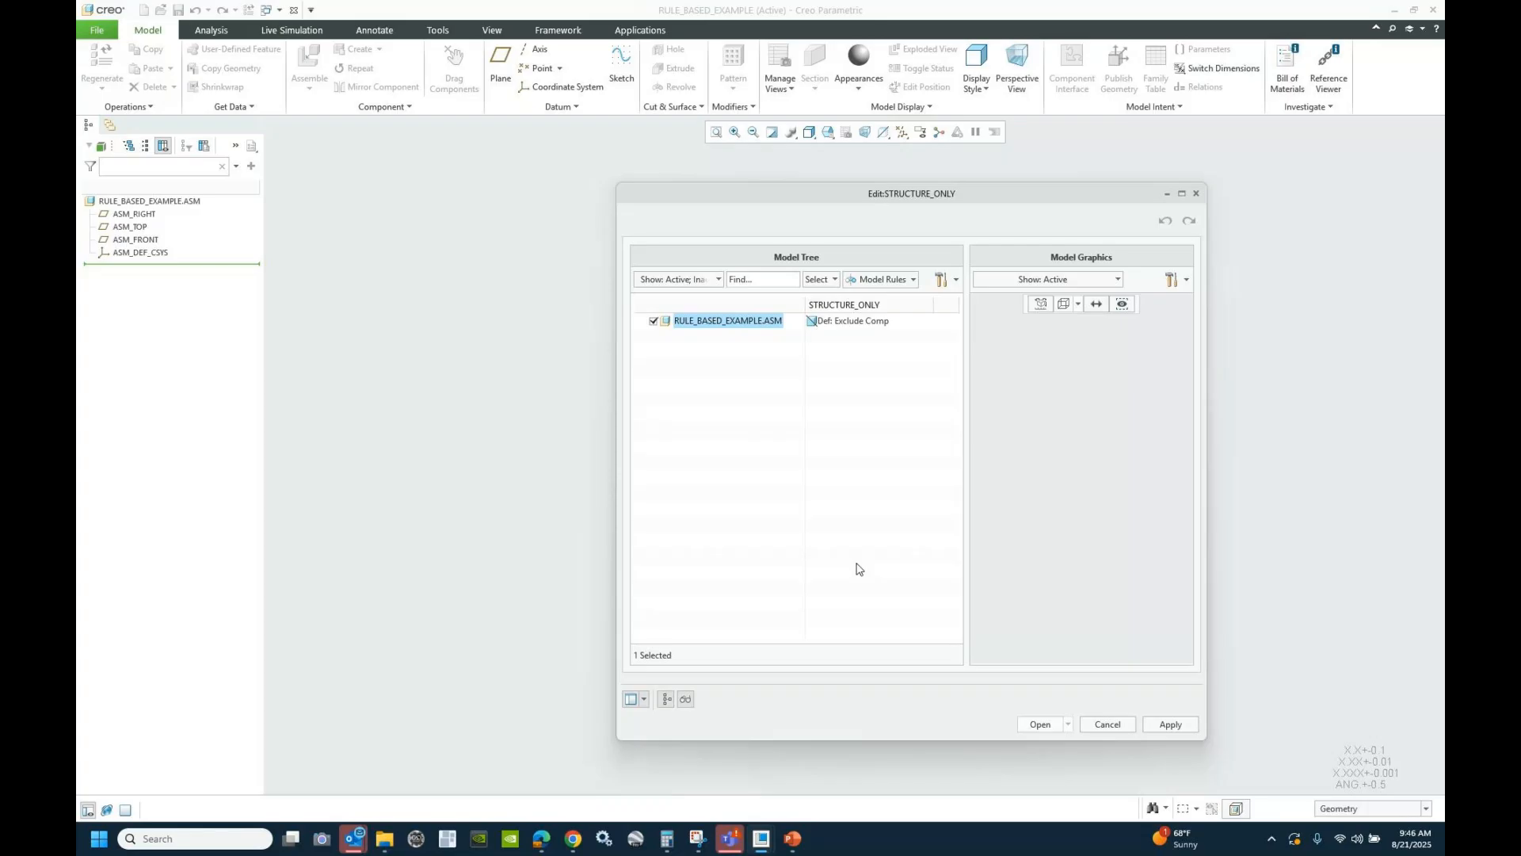
left_click(1107, 724)
left_click(766, 444)
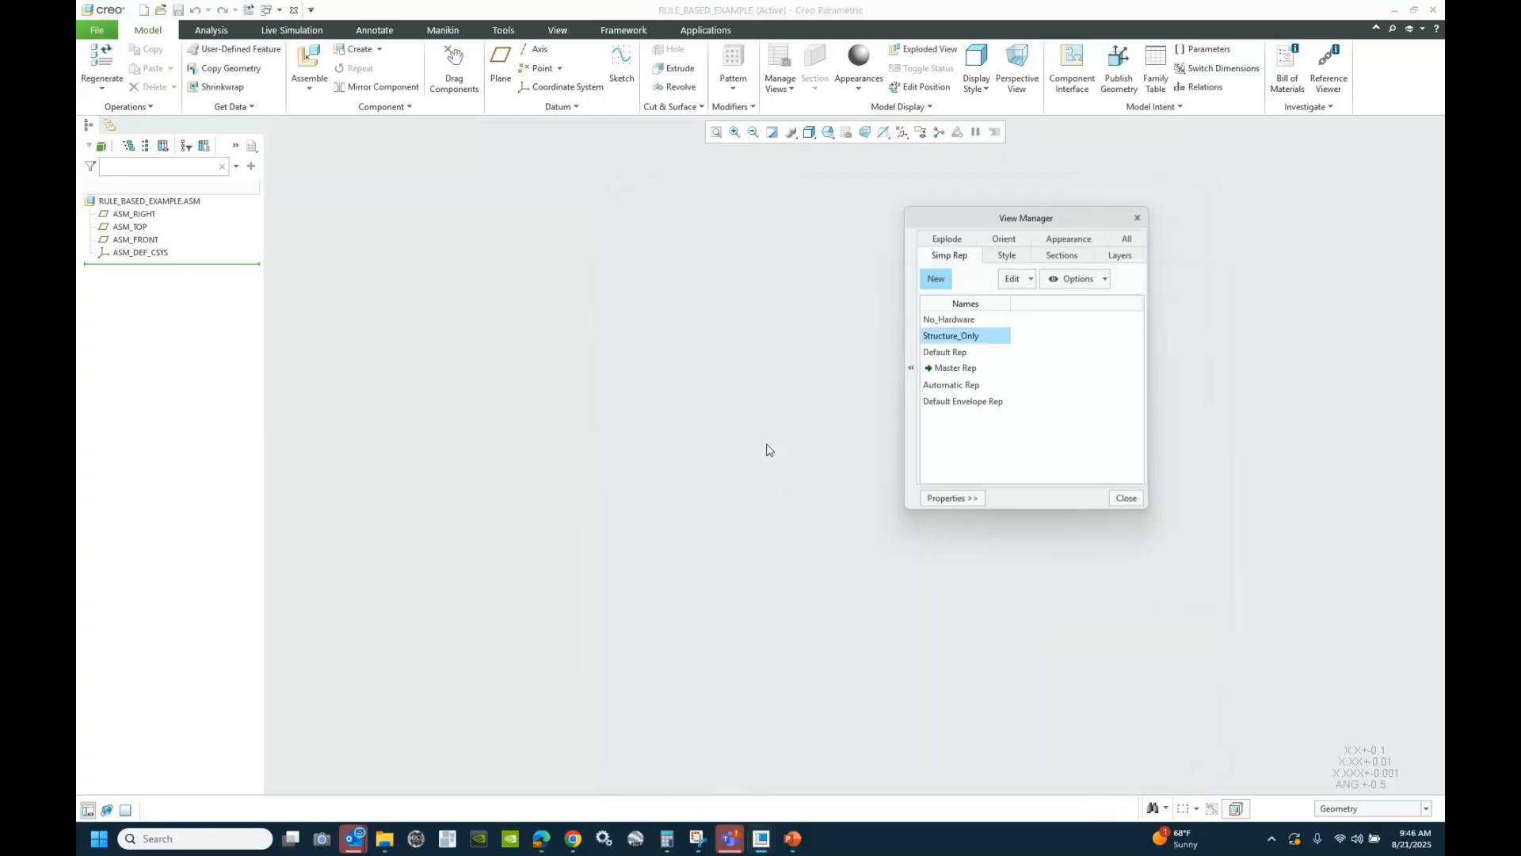
- Inspect the model rules of the No_Hardware representation and the expression behind its Ex_Hardware exclude condition
right_click(953, 321)
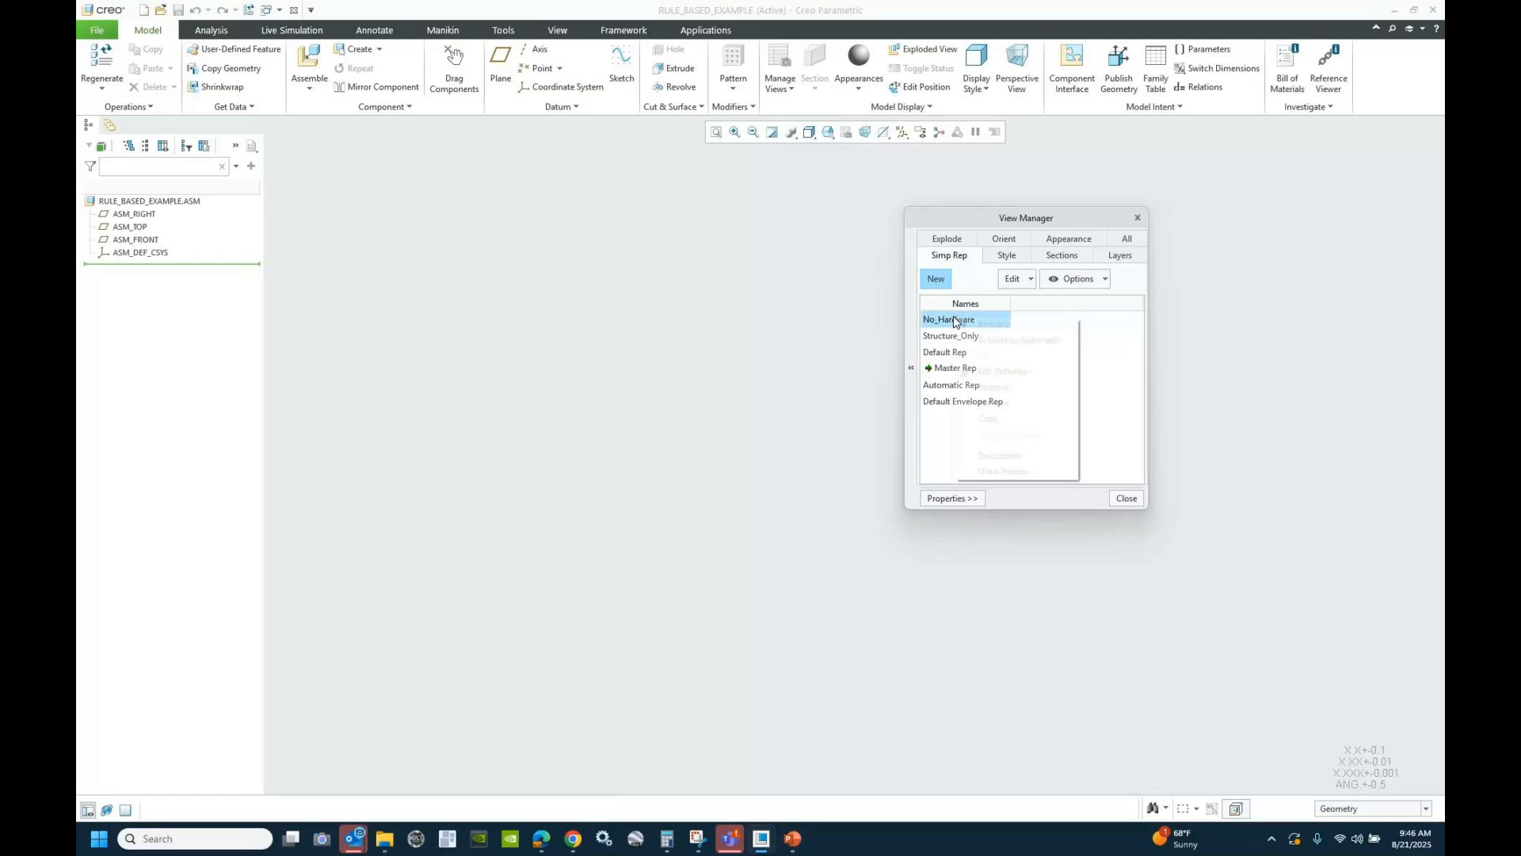
left_click(1000, 370)
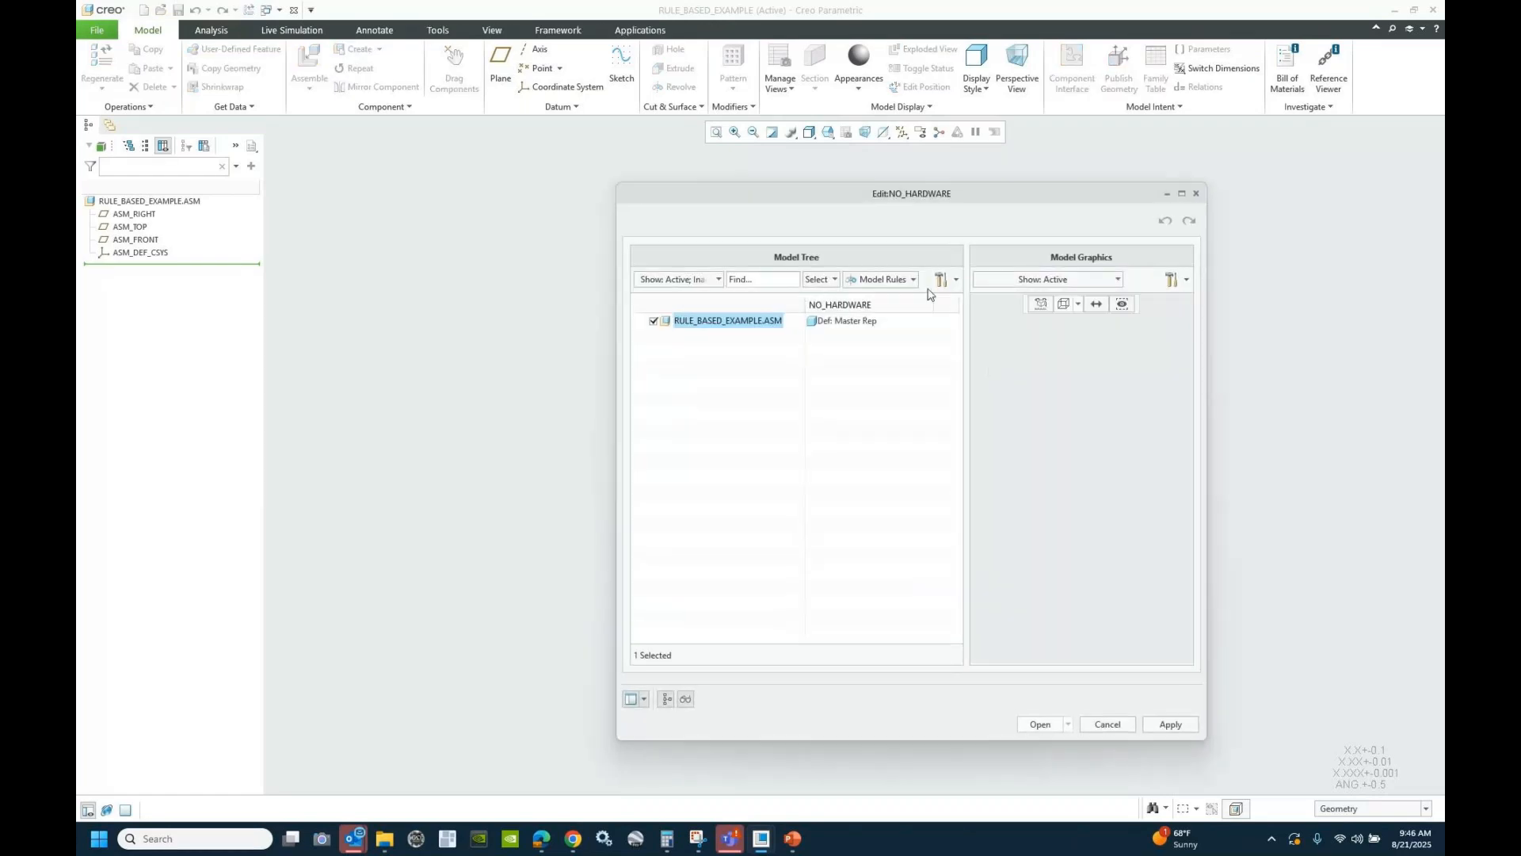
left_click(912, 281)
left_click(893, 313)
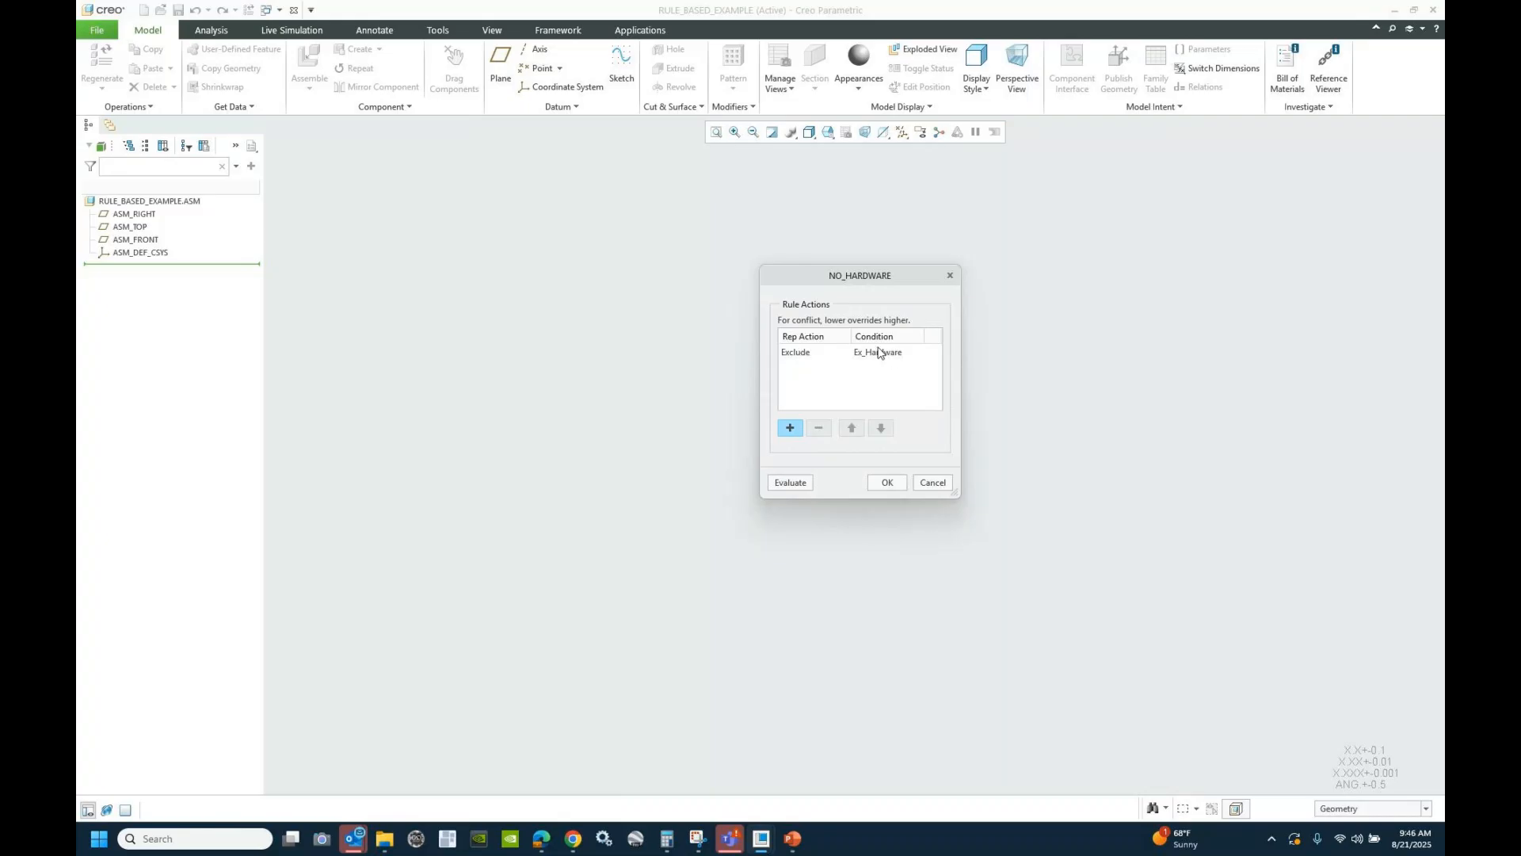
left_click(884, 355)
right_click(884, 355)
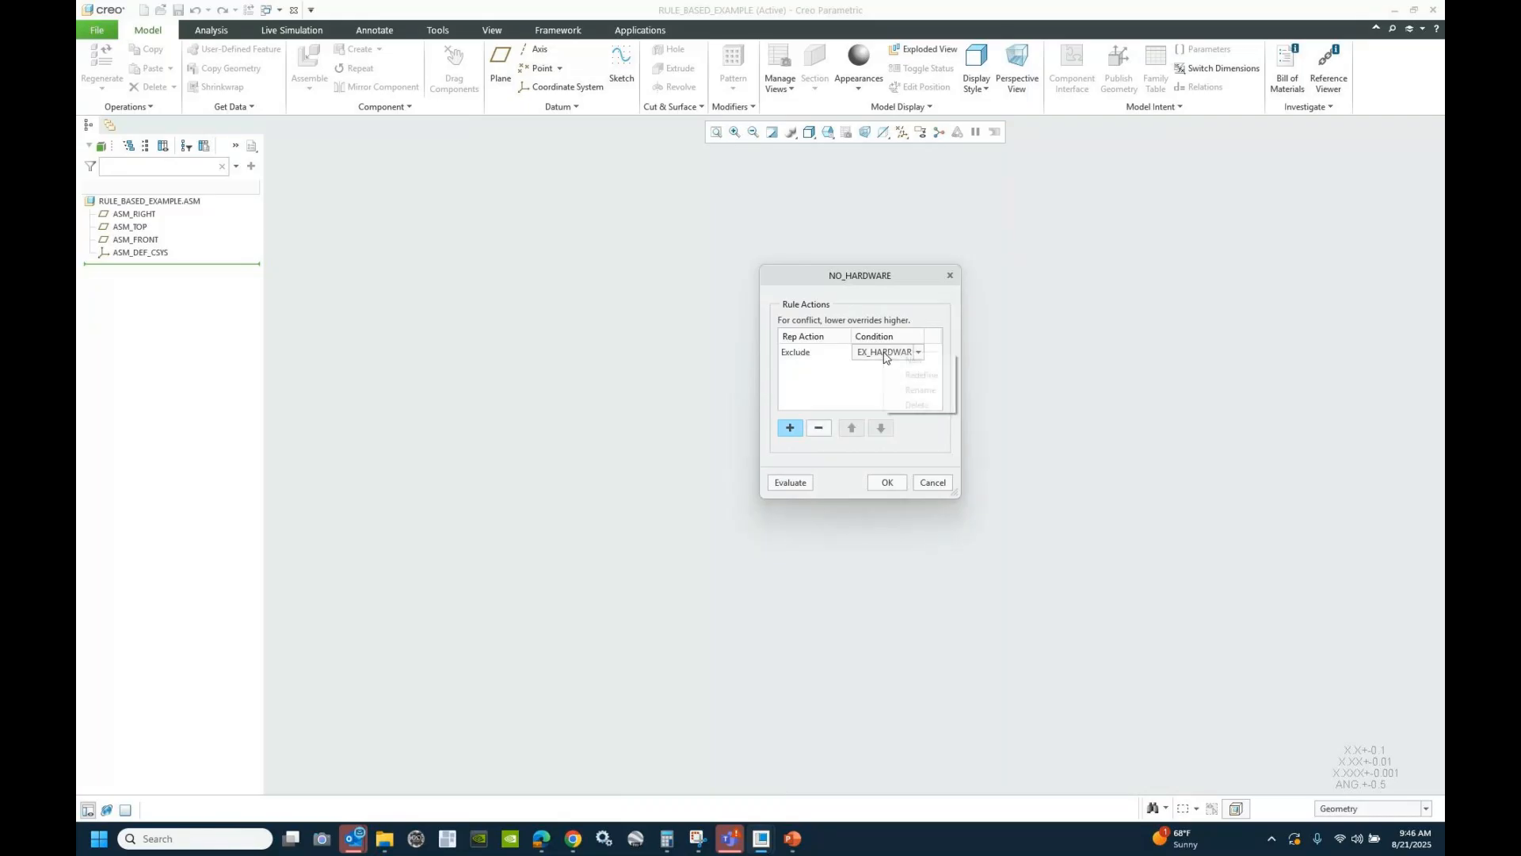
left_click(914, 376)
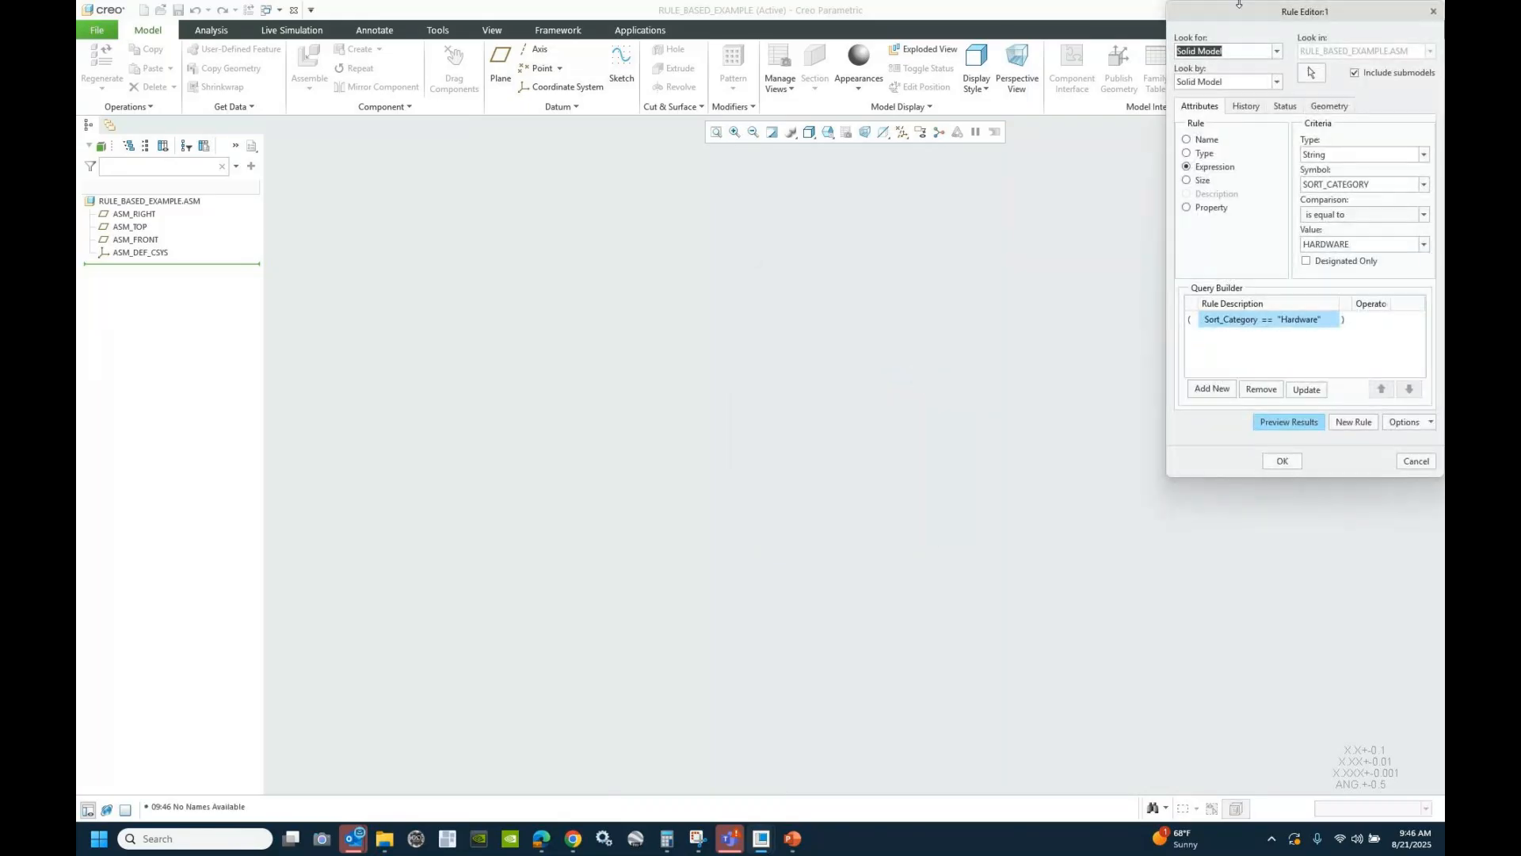
left_click_drag(1239, 13, 667, 190)
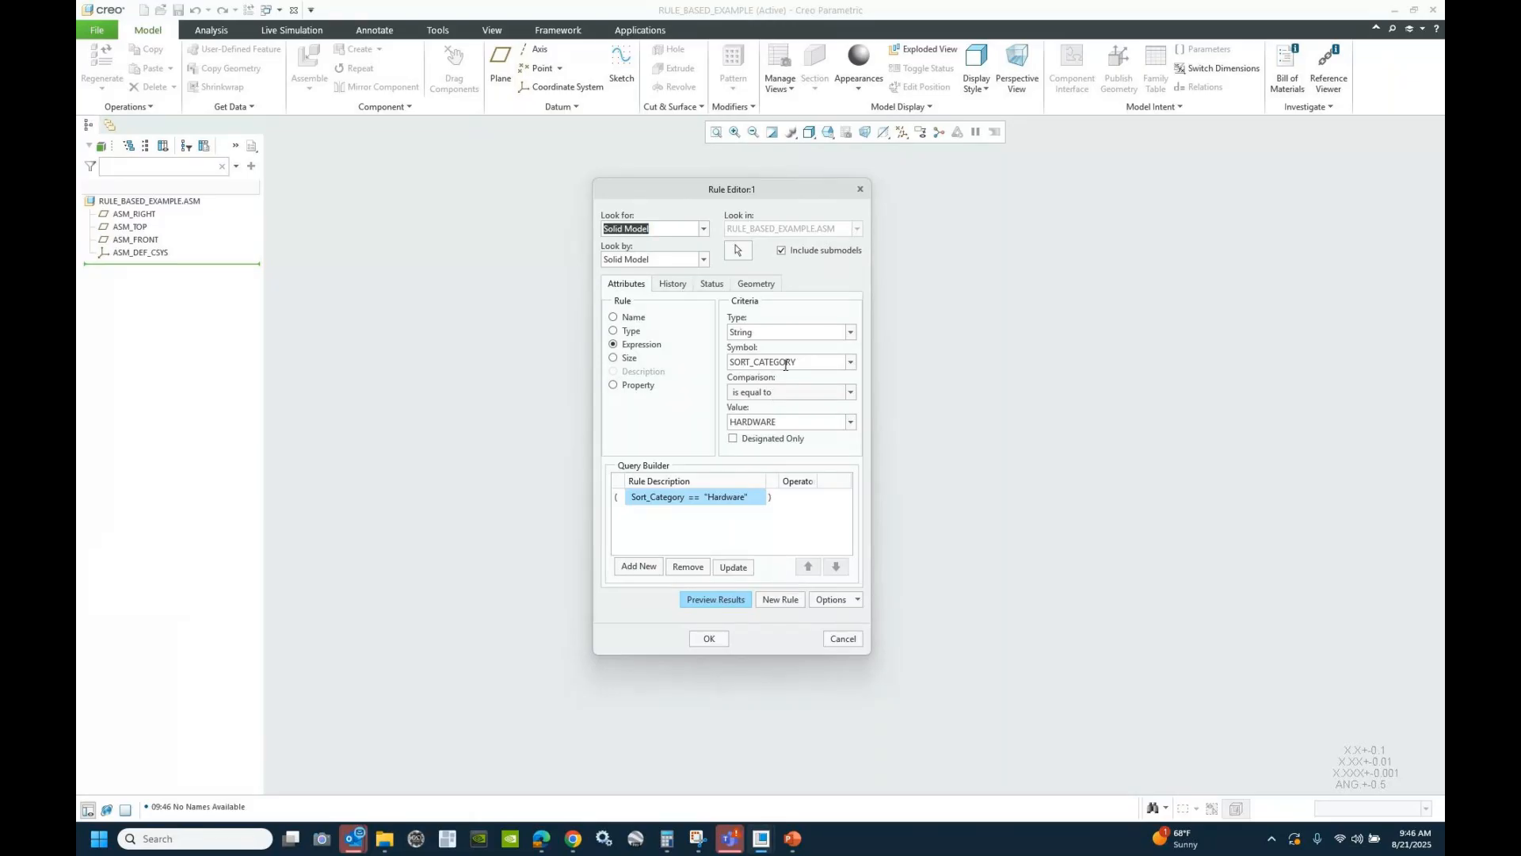
left_click(853, 638)
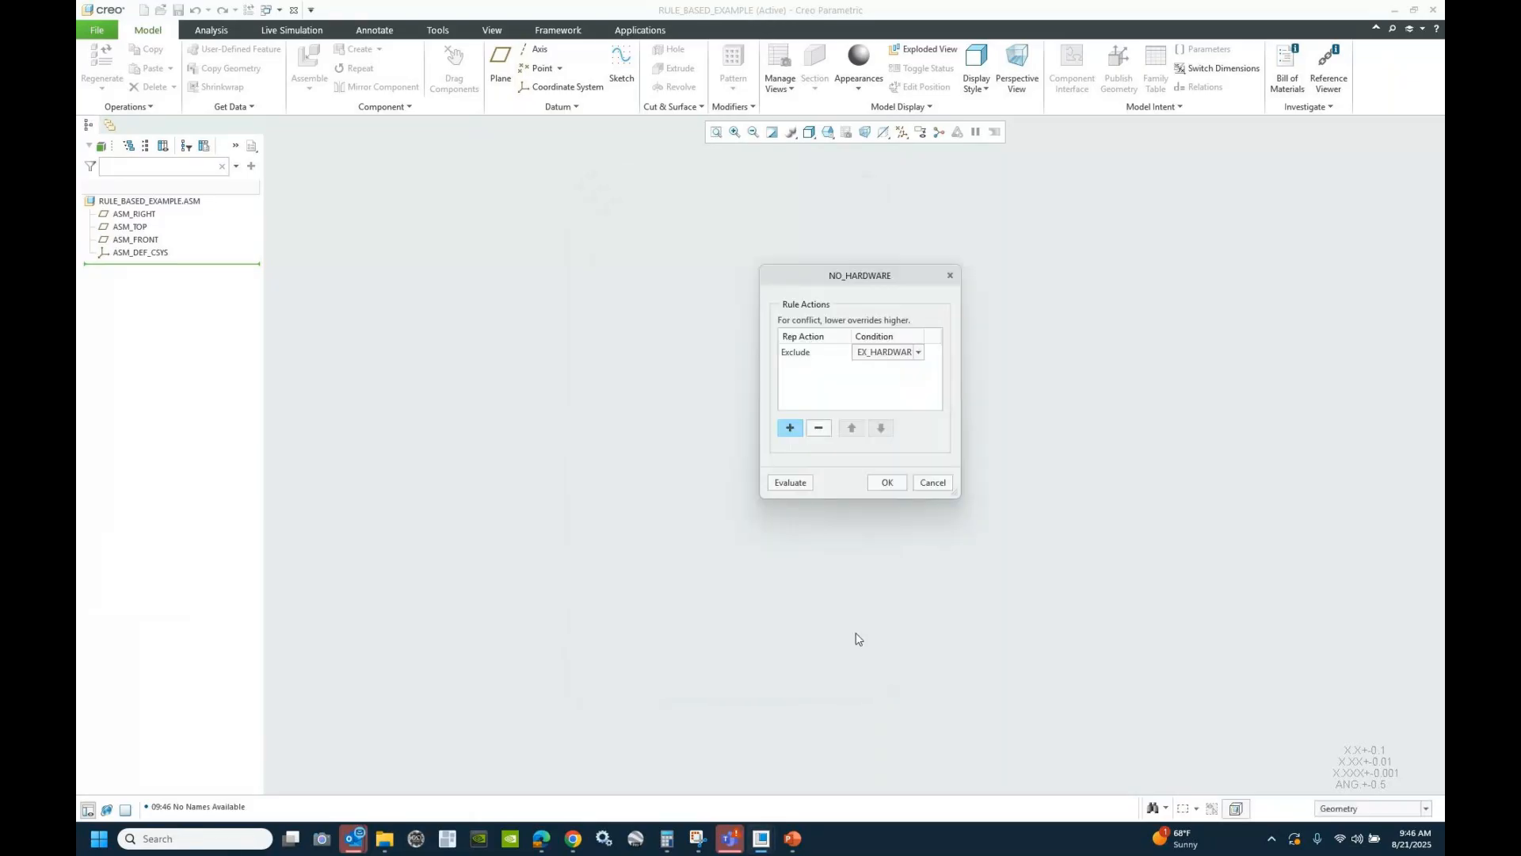
- Leave the NO_HARDWARE rules and definition without saving changes and close the View Manager
left_click(938, 483)
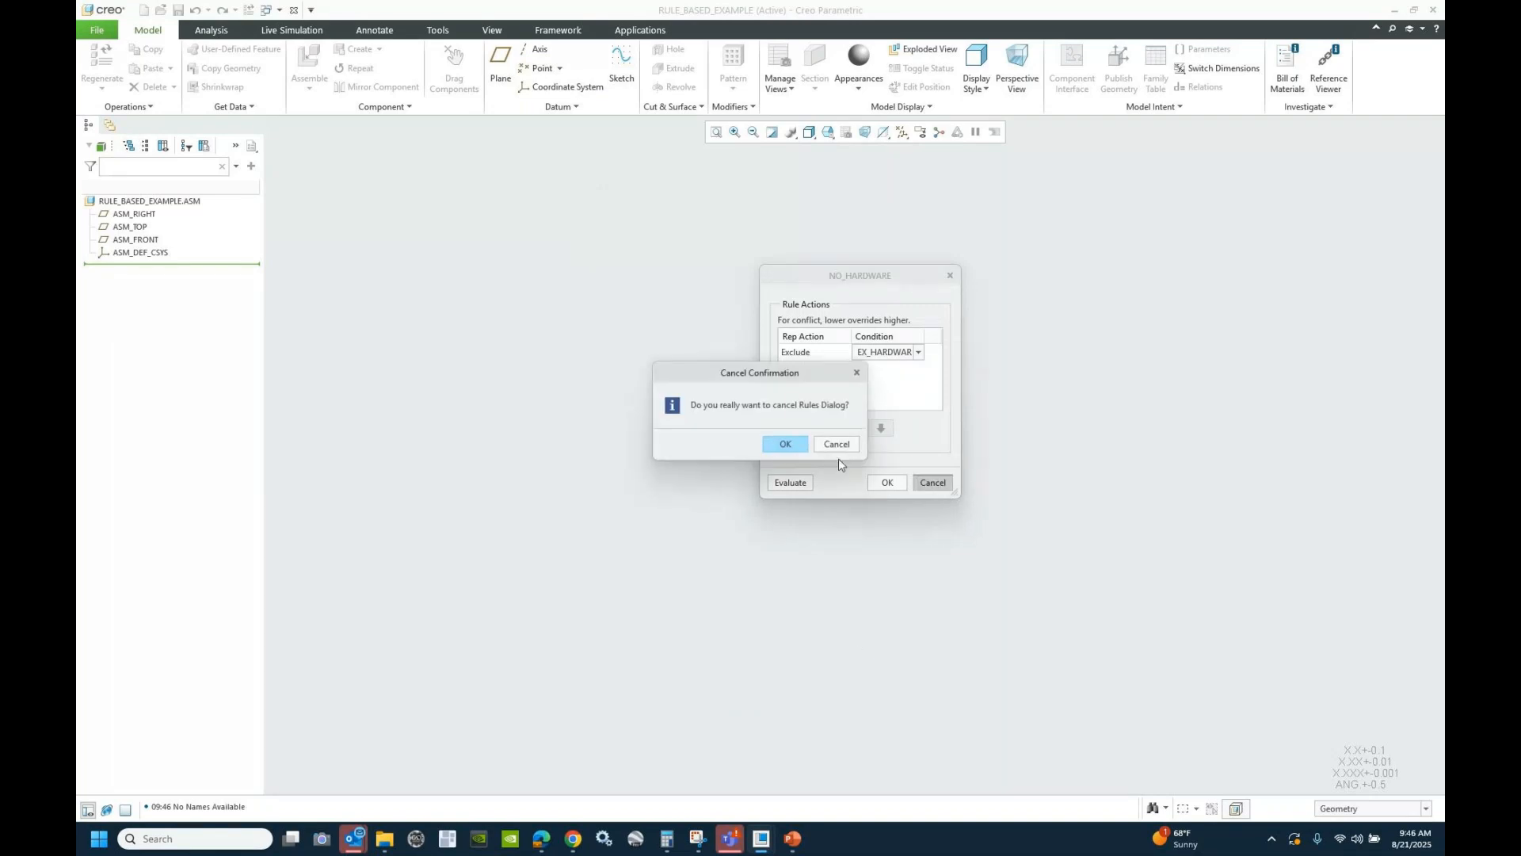
key("Return")
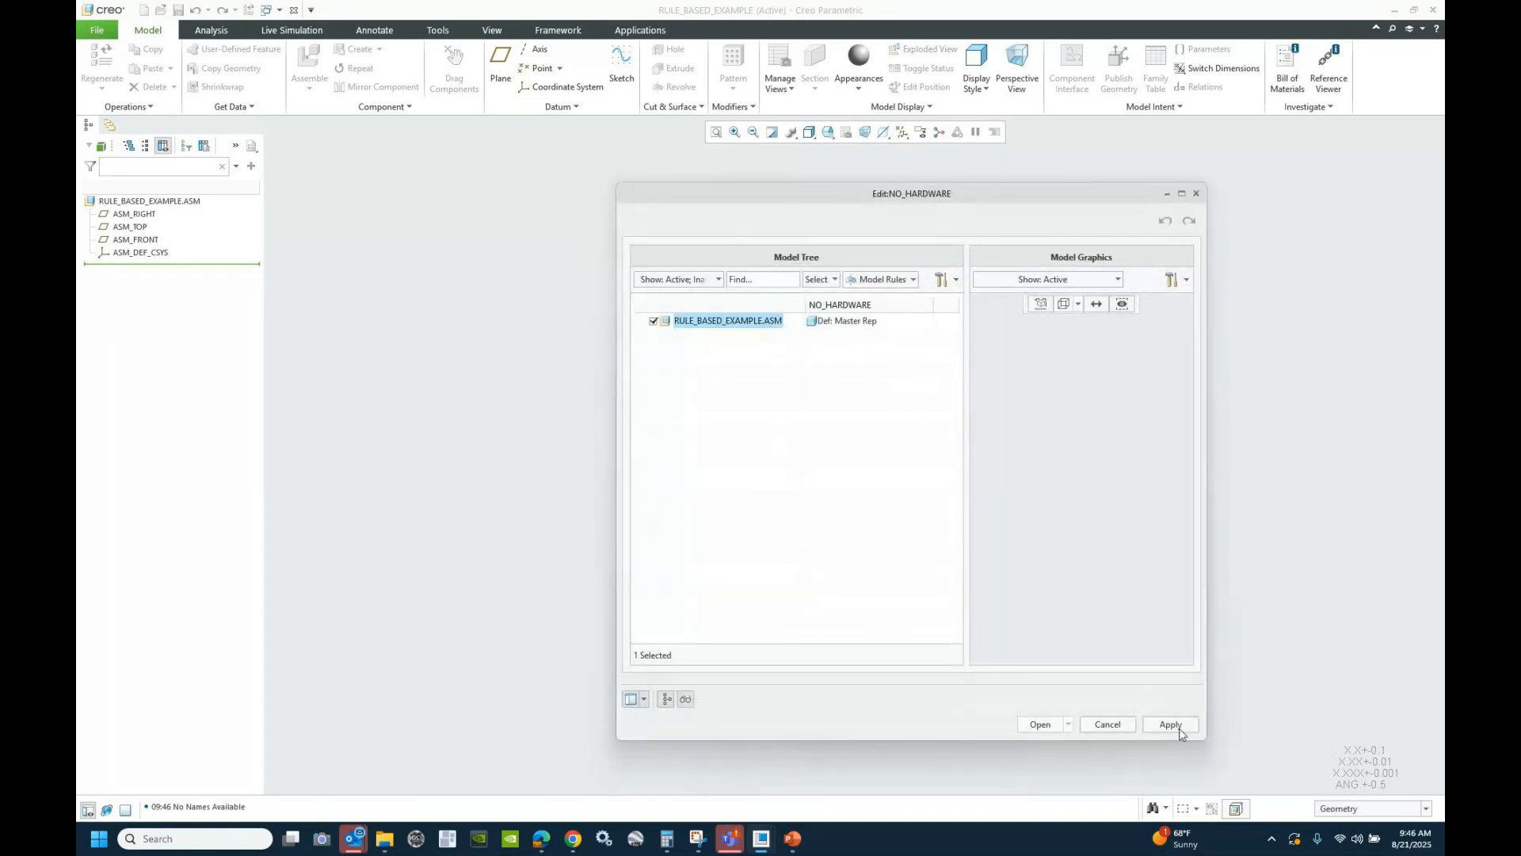
left_click(1126, 725)
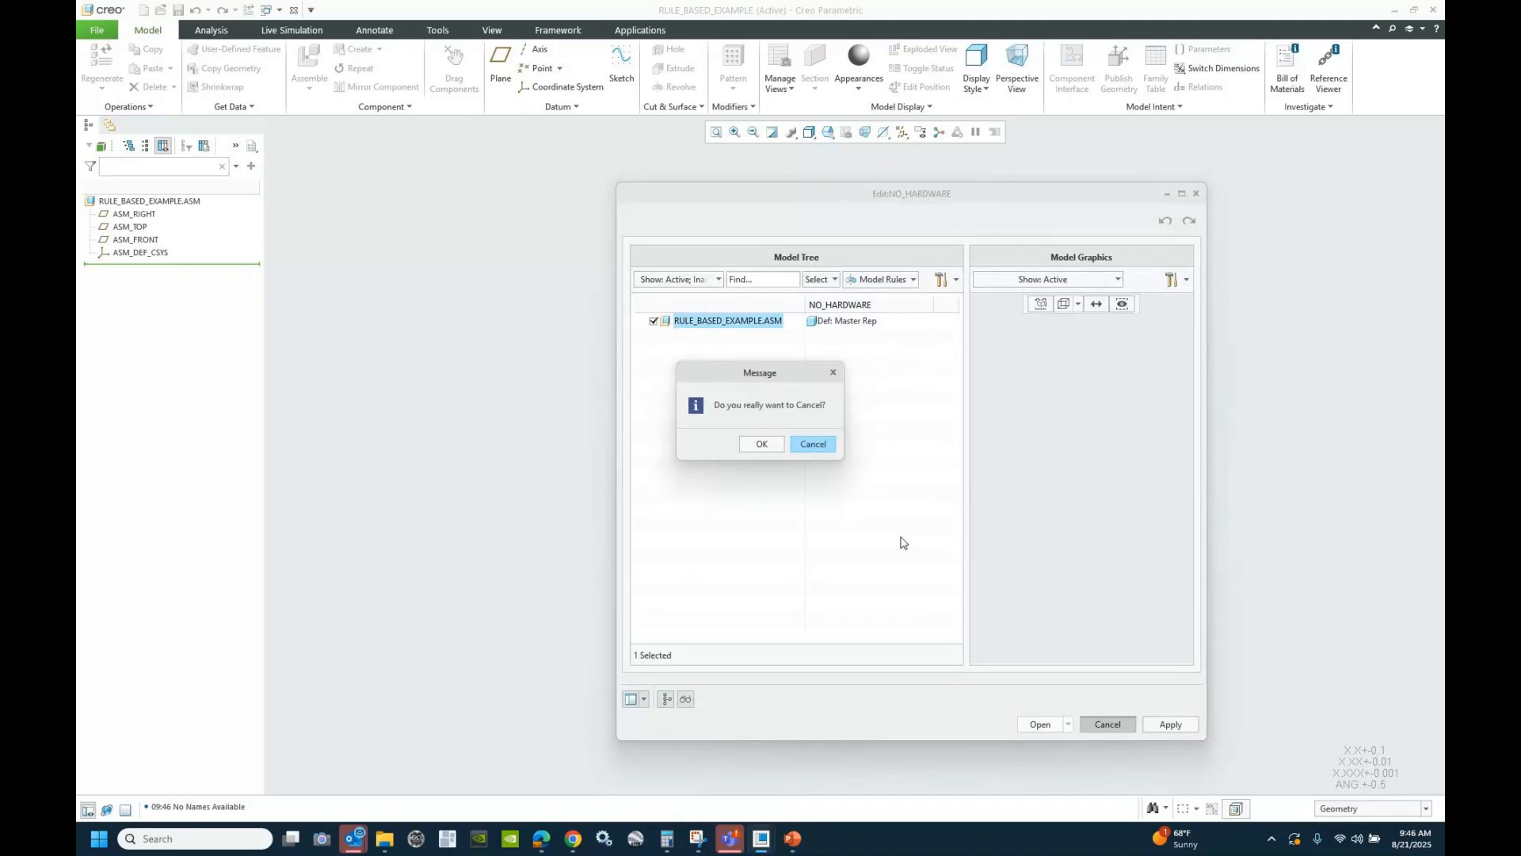
left_click(759, 442)
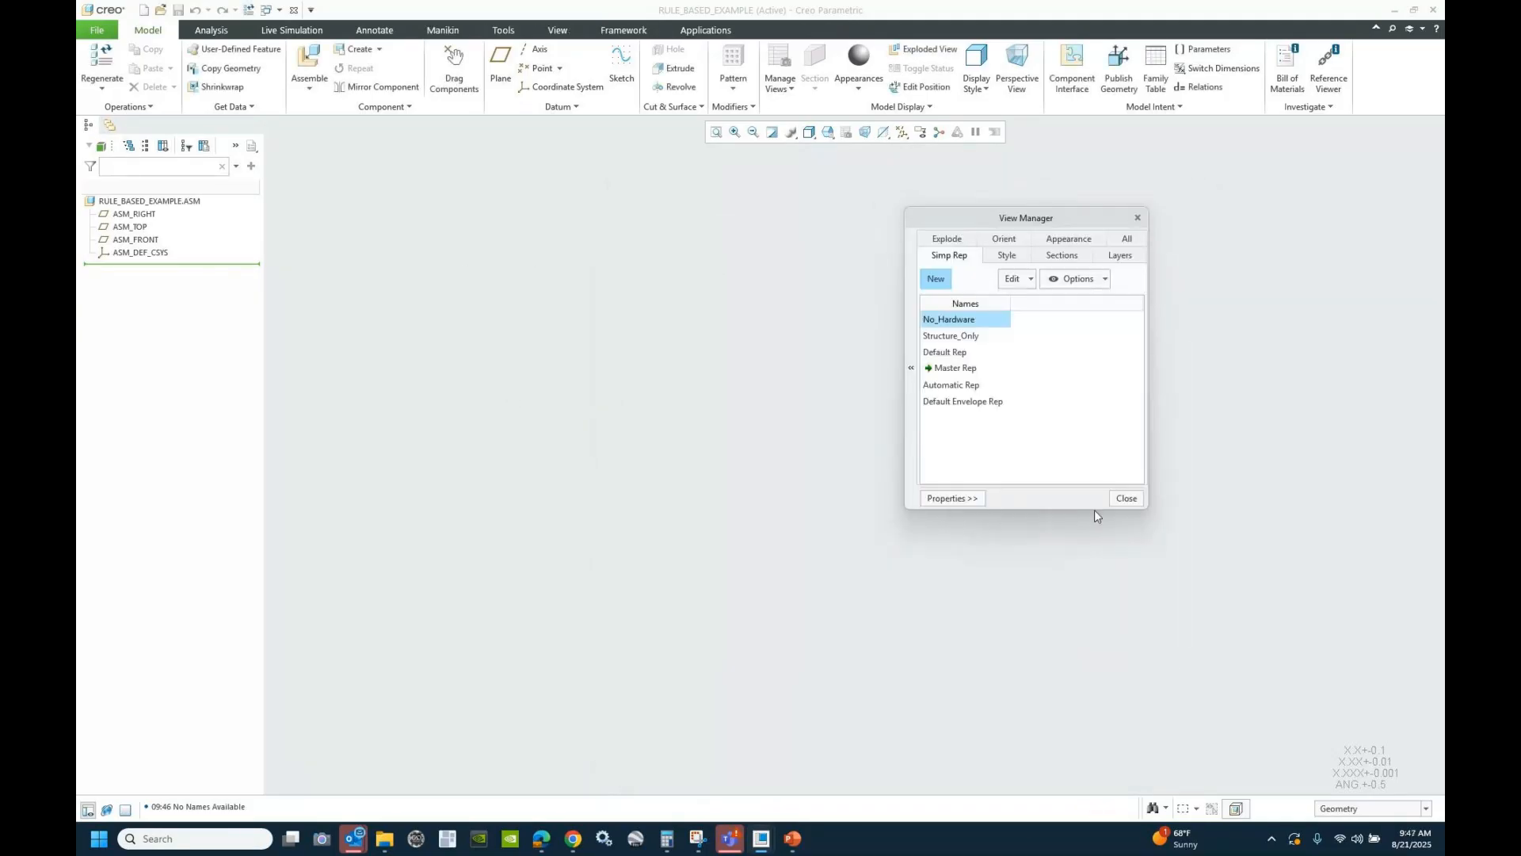
left_click(1125, 498)
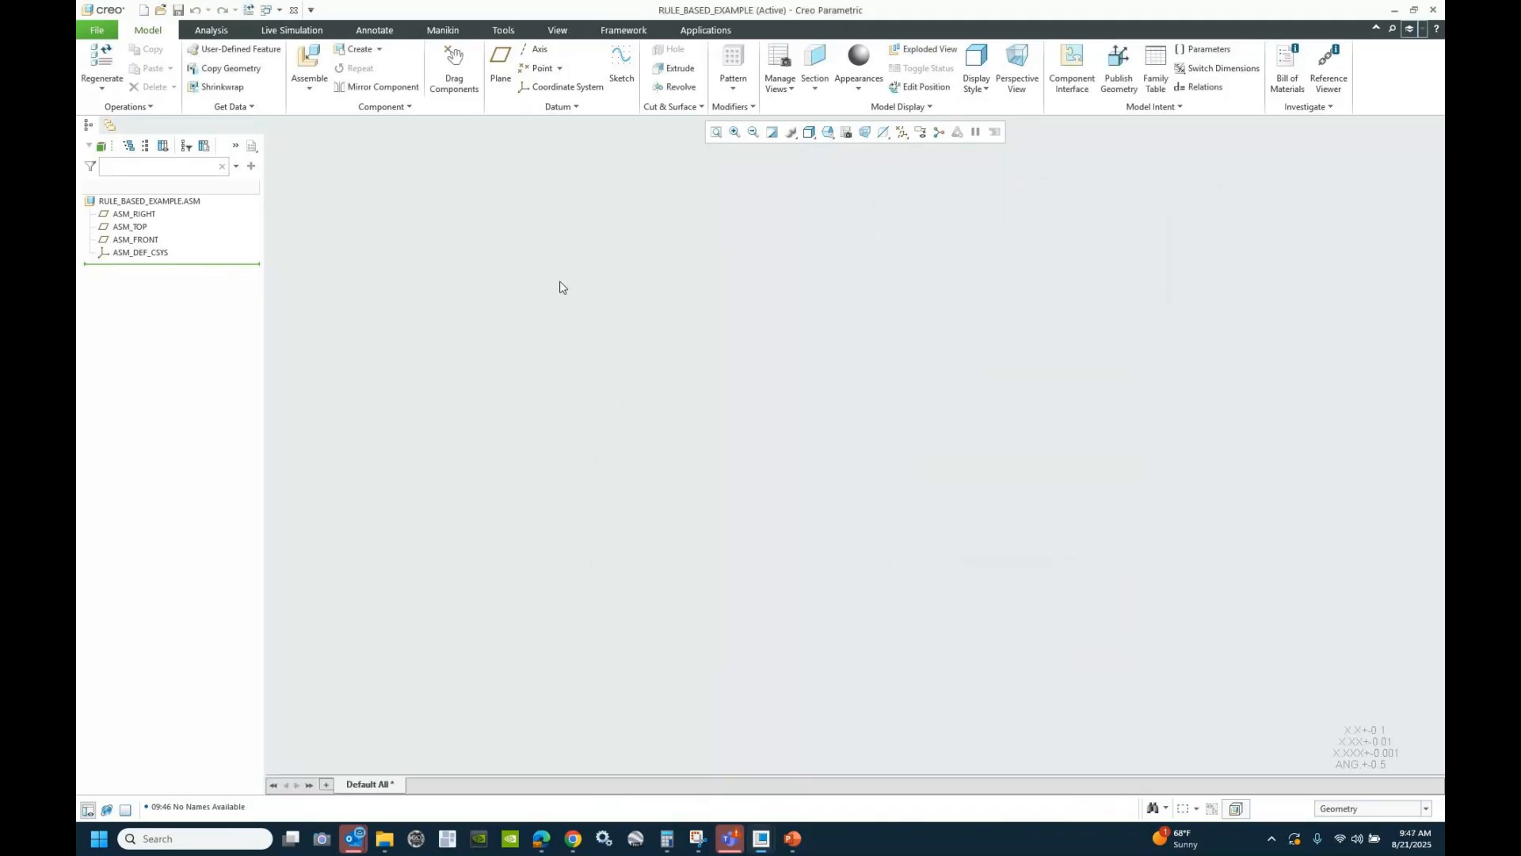
- Create a new solid part named hardware_rule_example with the default template
left_click(144, 10)
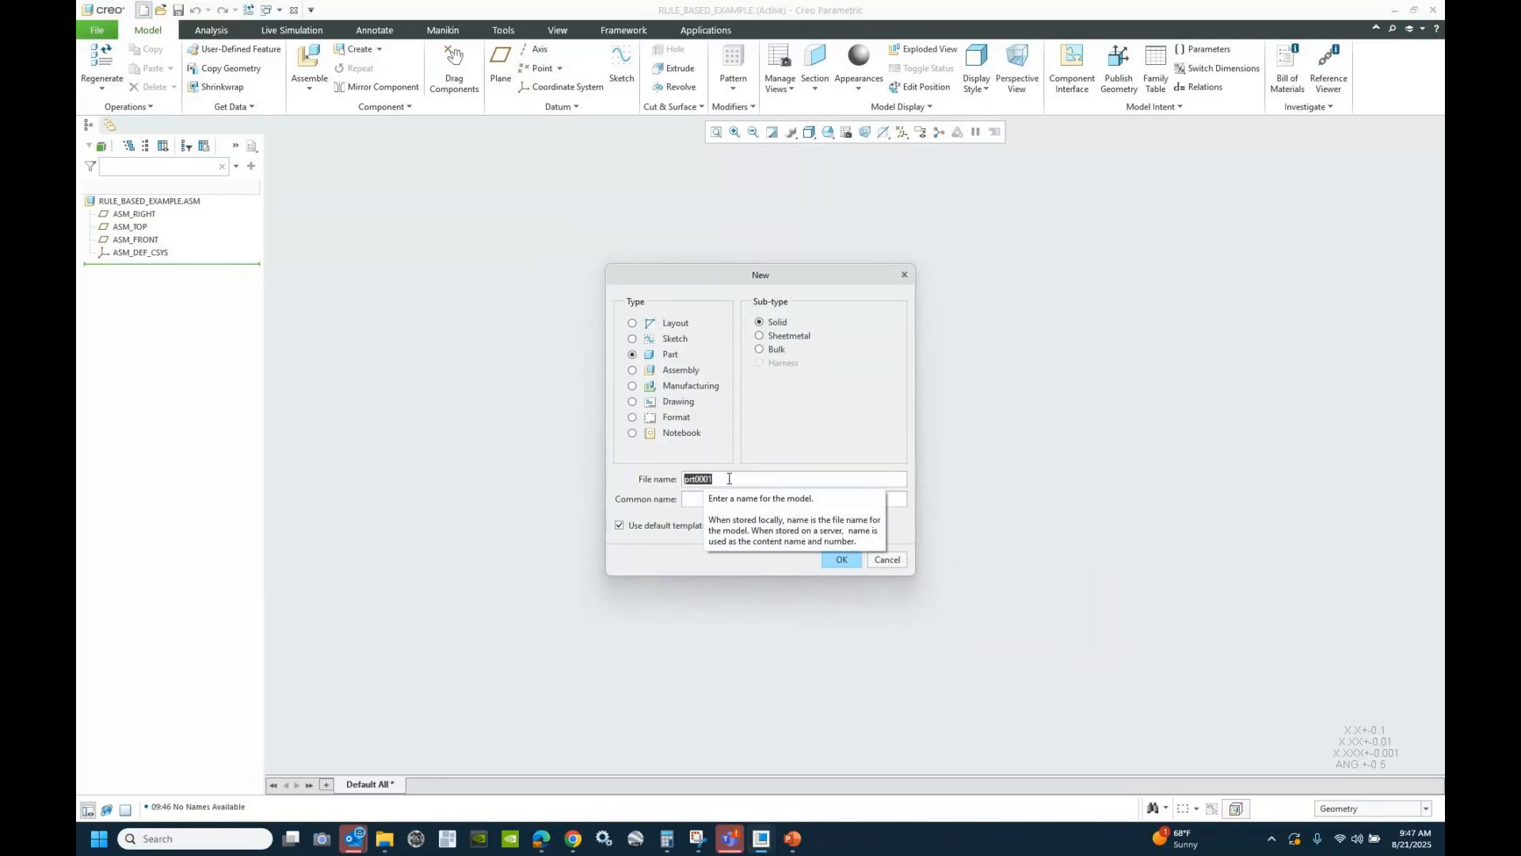
type("hard")
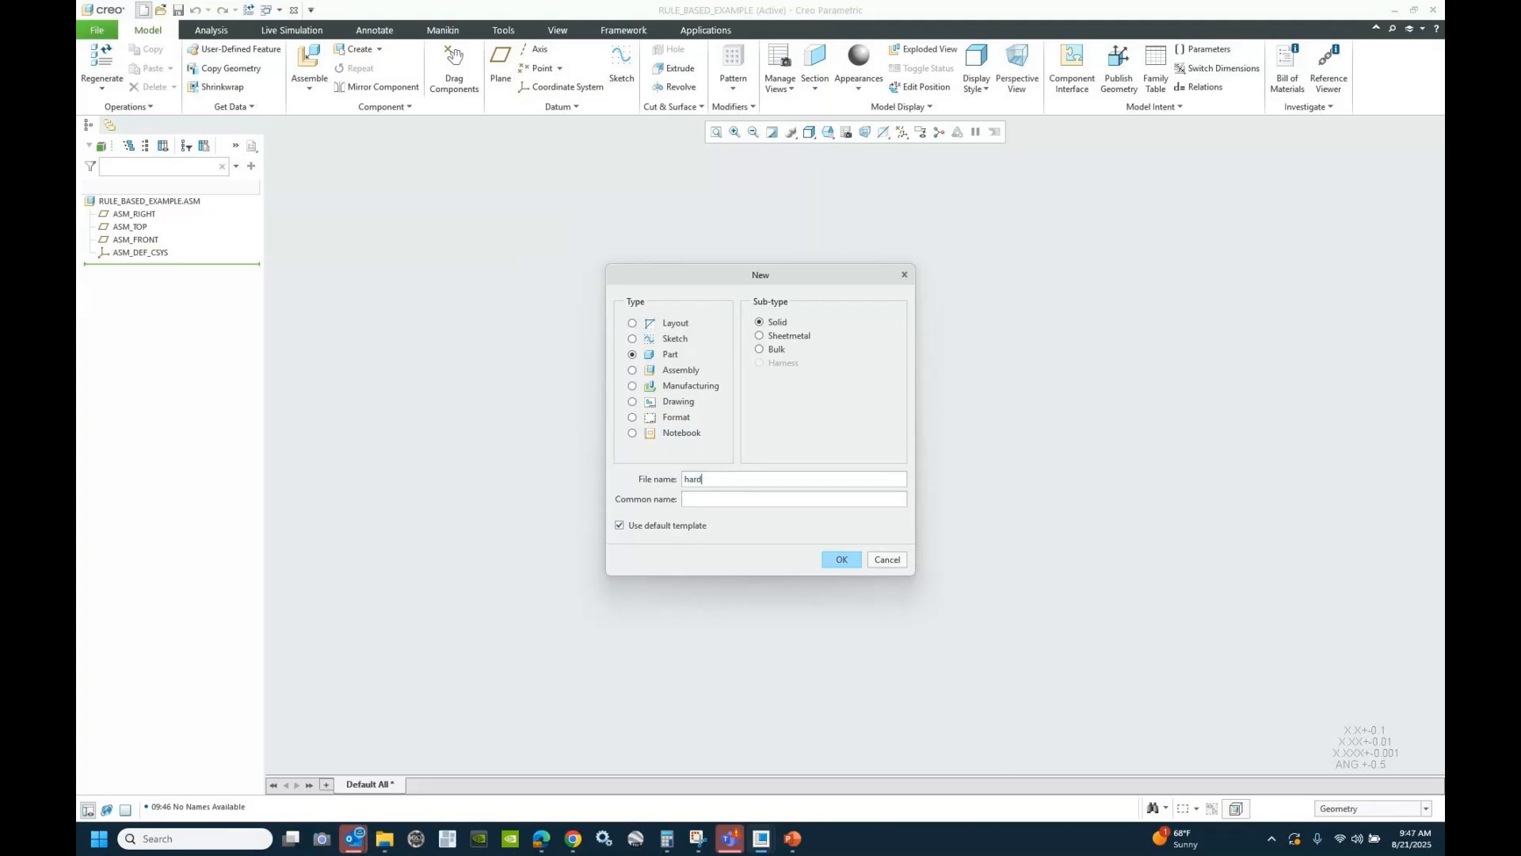
type("ware_rule_example")
left_click(841, 559)
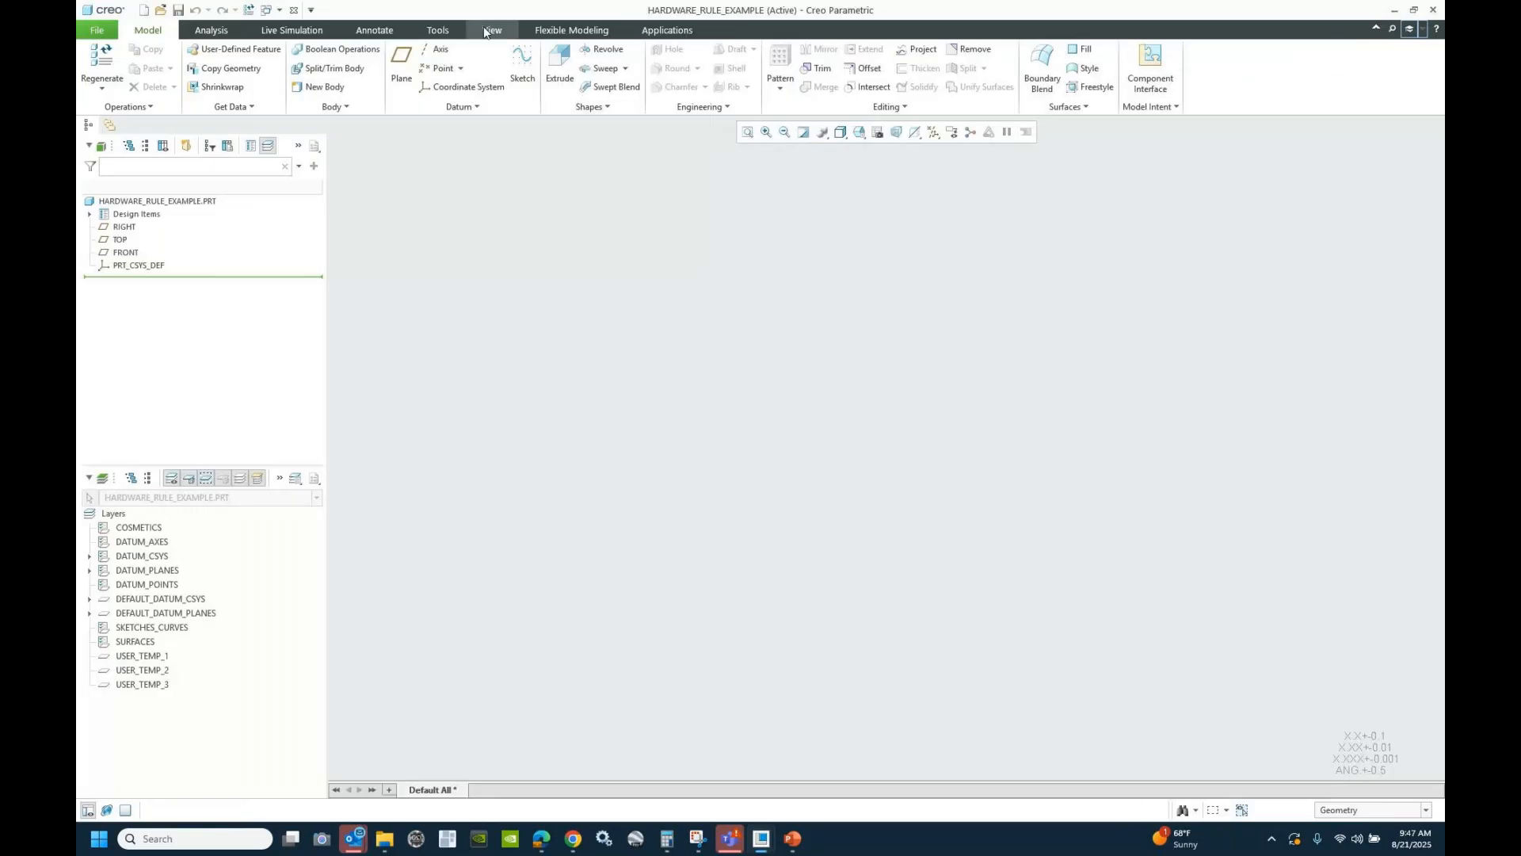
- Widen the parameter name column and set the part's SORT_CATEGORY parameter to HARDWARE
left_click(438, 30)
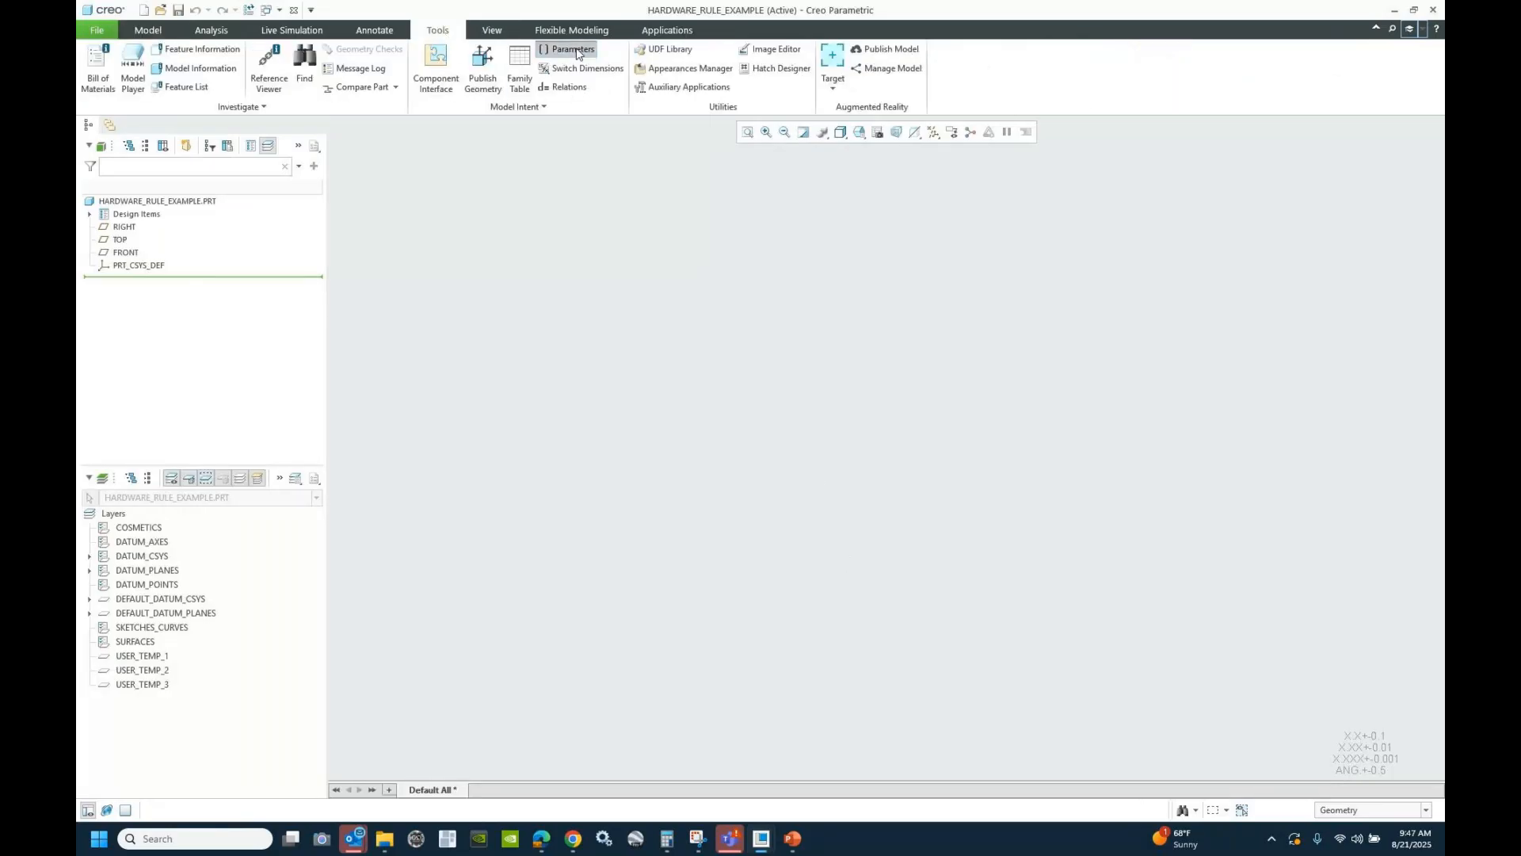
left_click(576, 51)
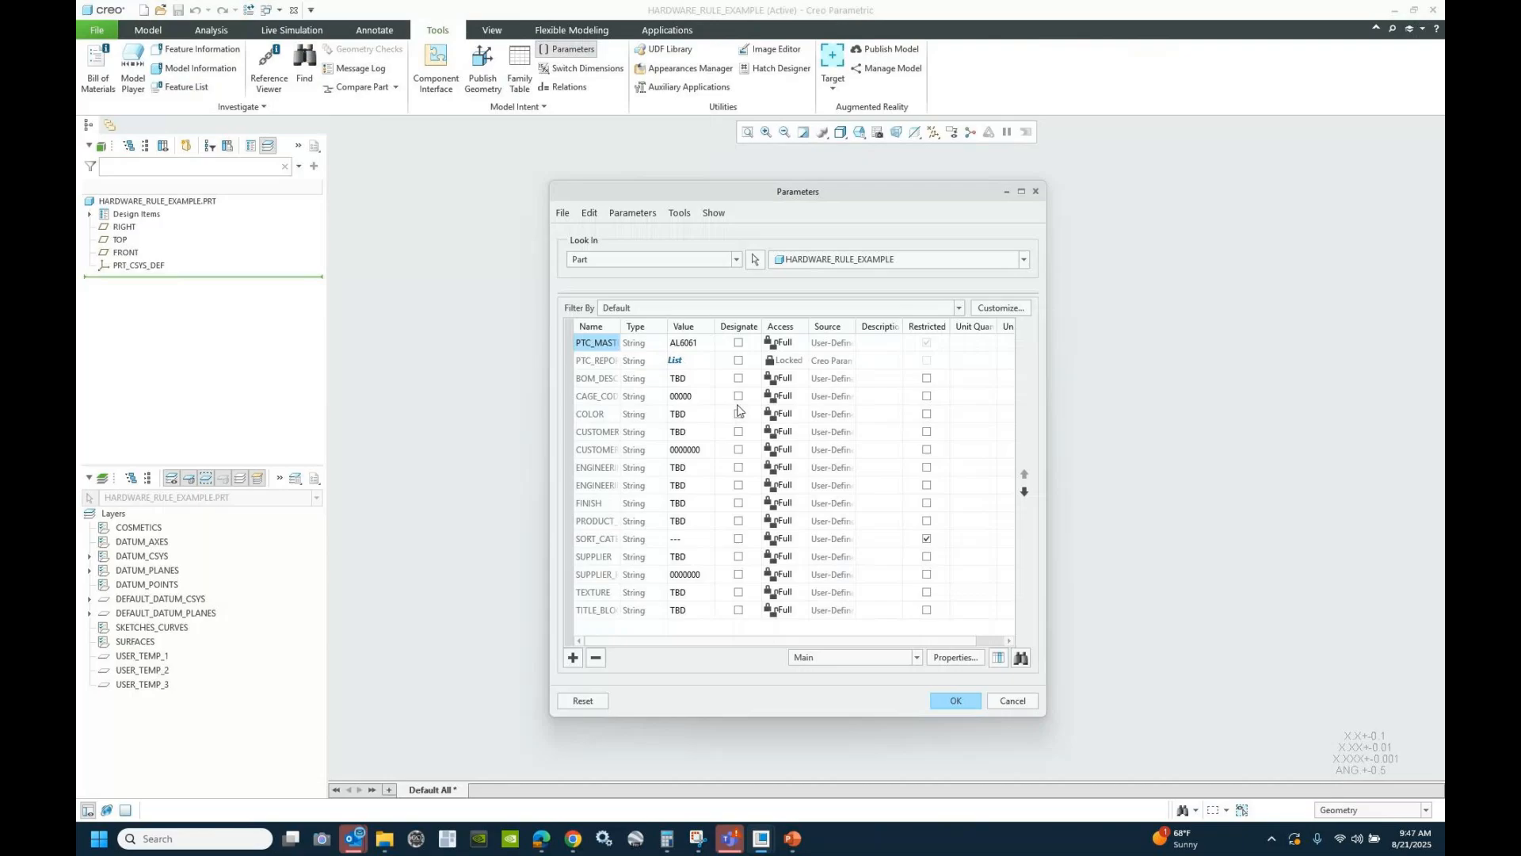
left_click_drag(620, 327, 694, 326)
left_click(638, 540)
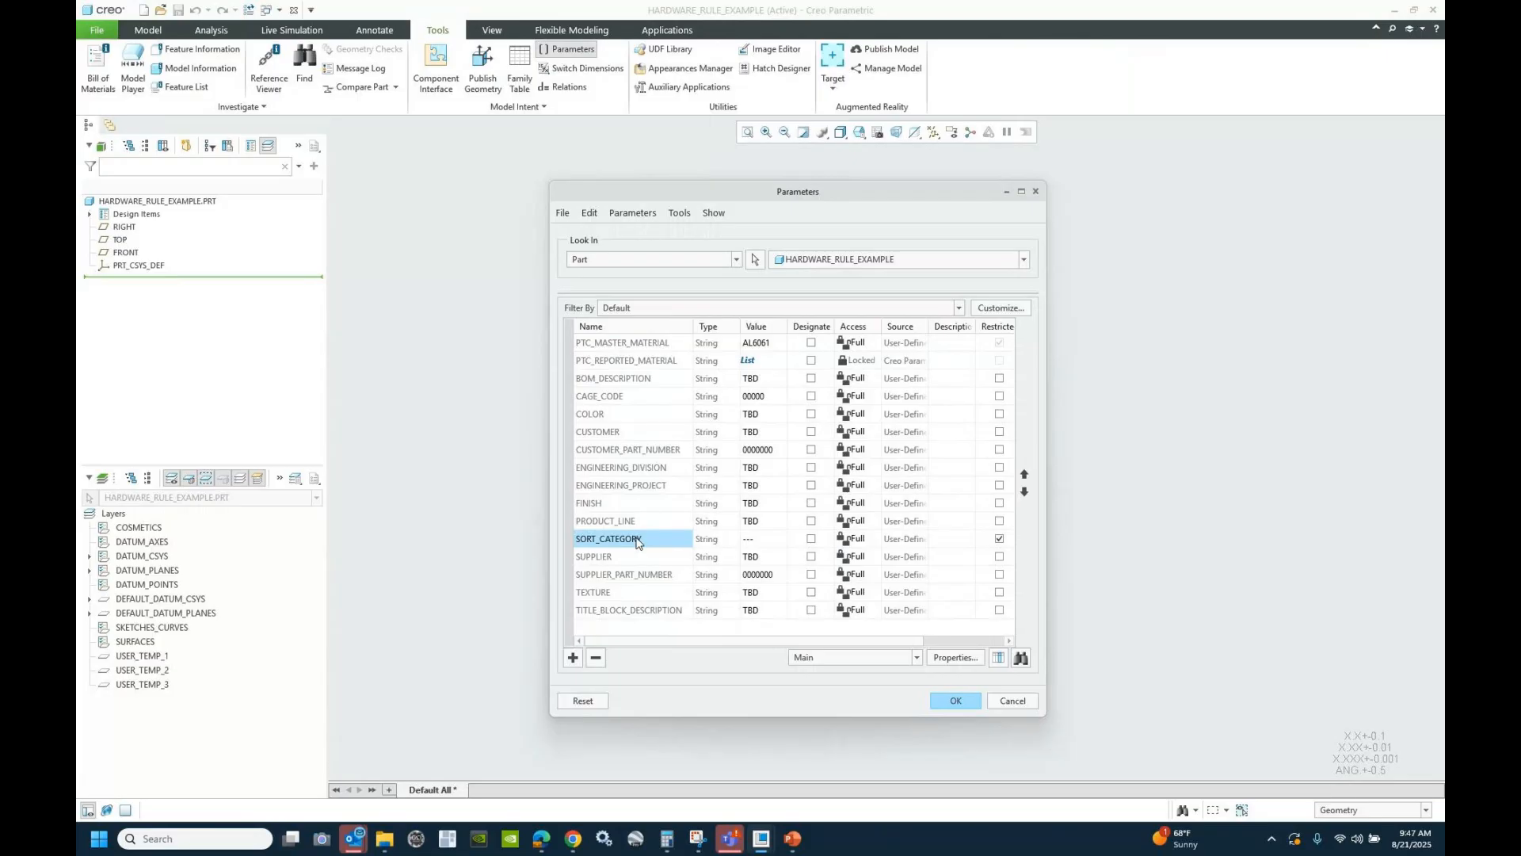
left_click(768, 541)
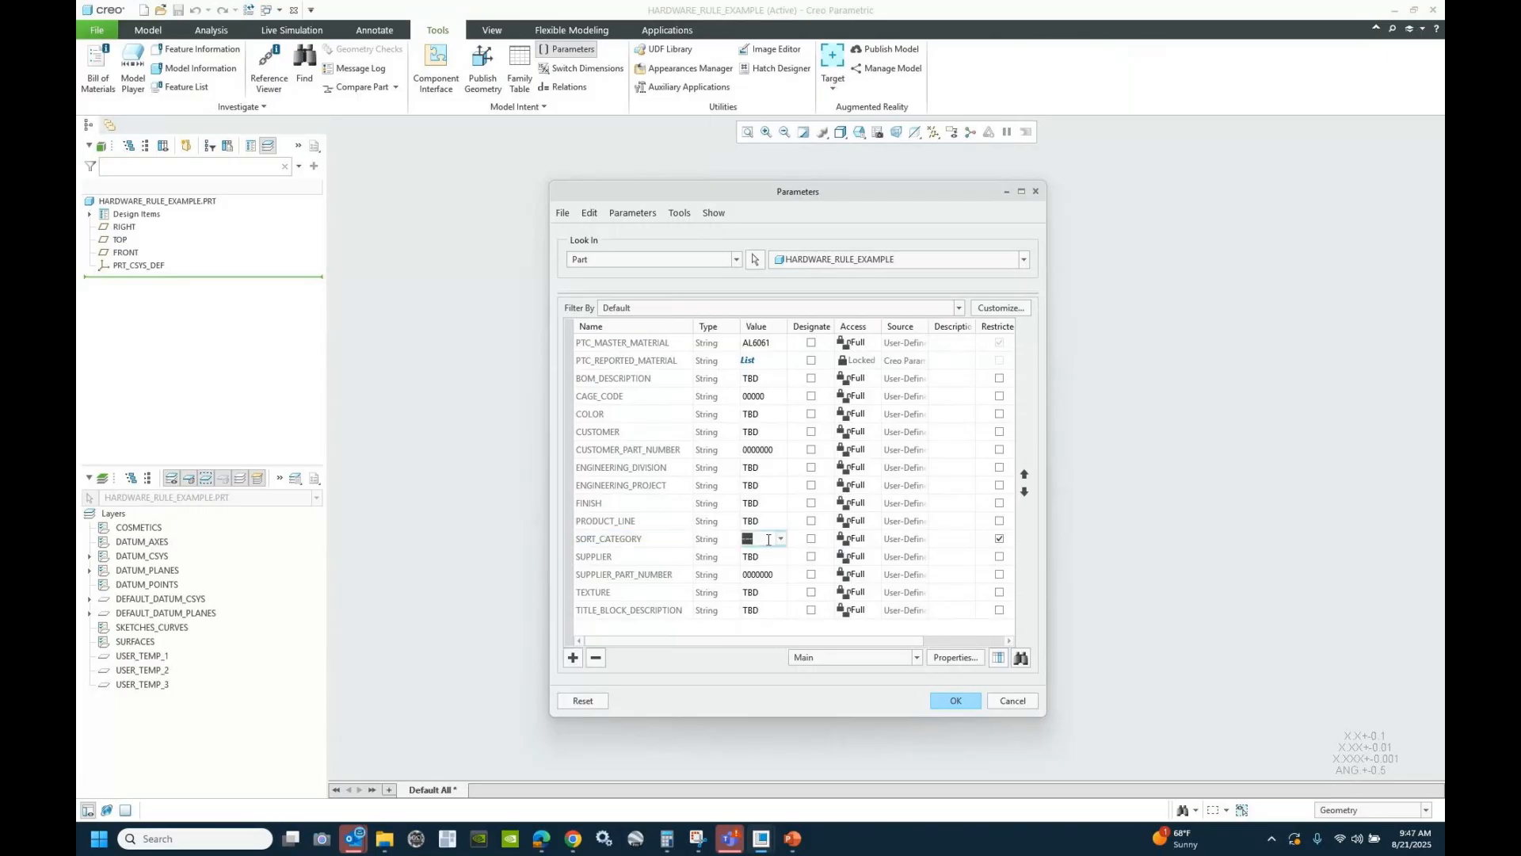
left_click(781, 540)
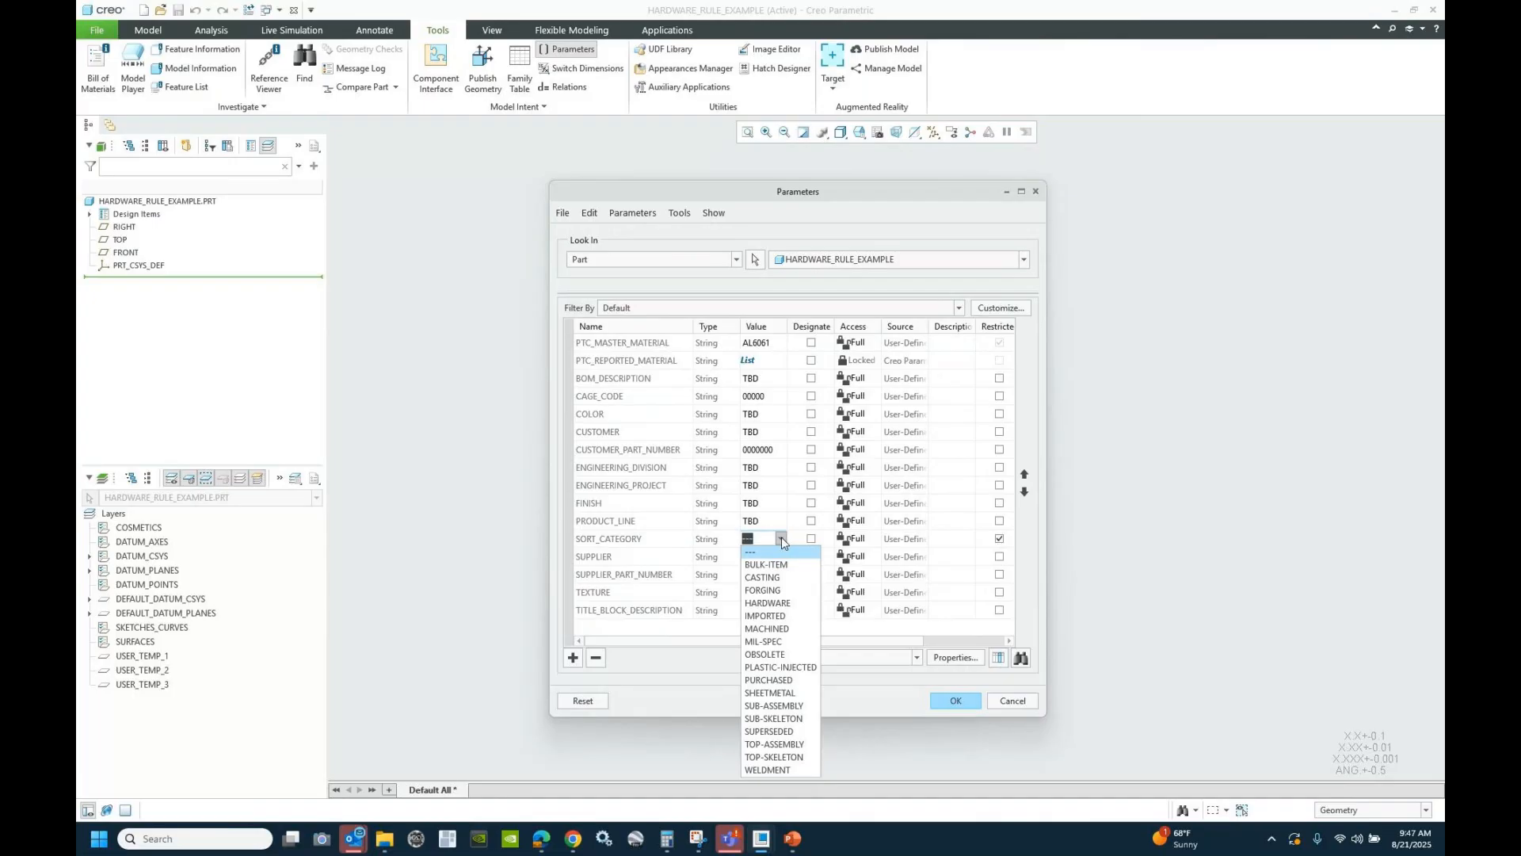
left_click(767, 605)
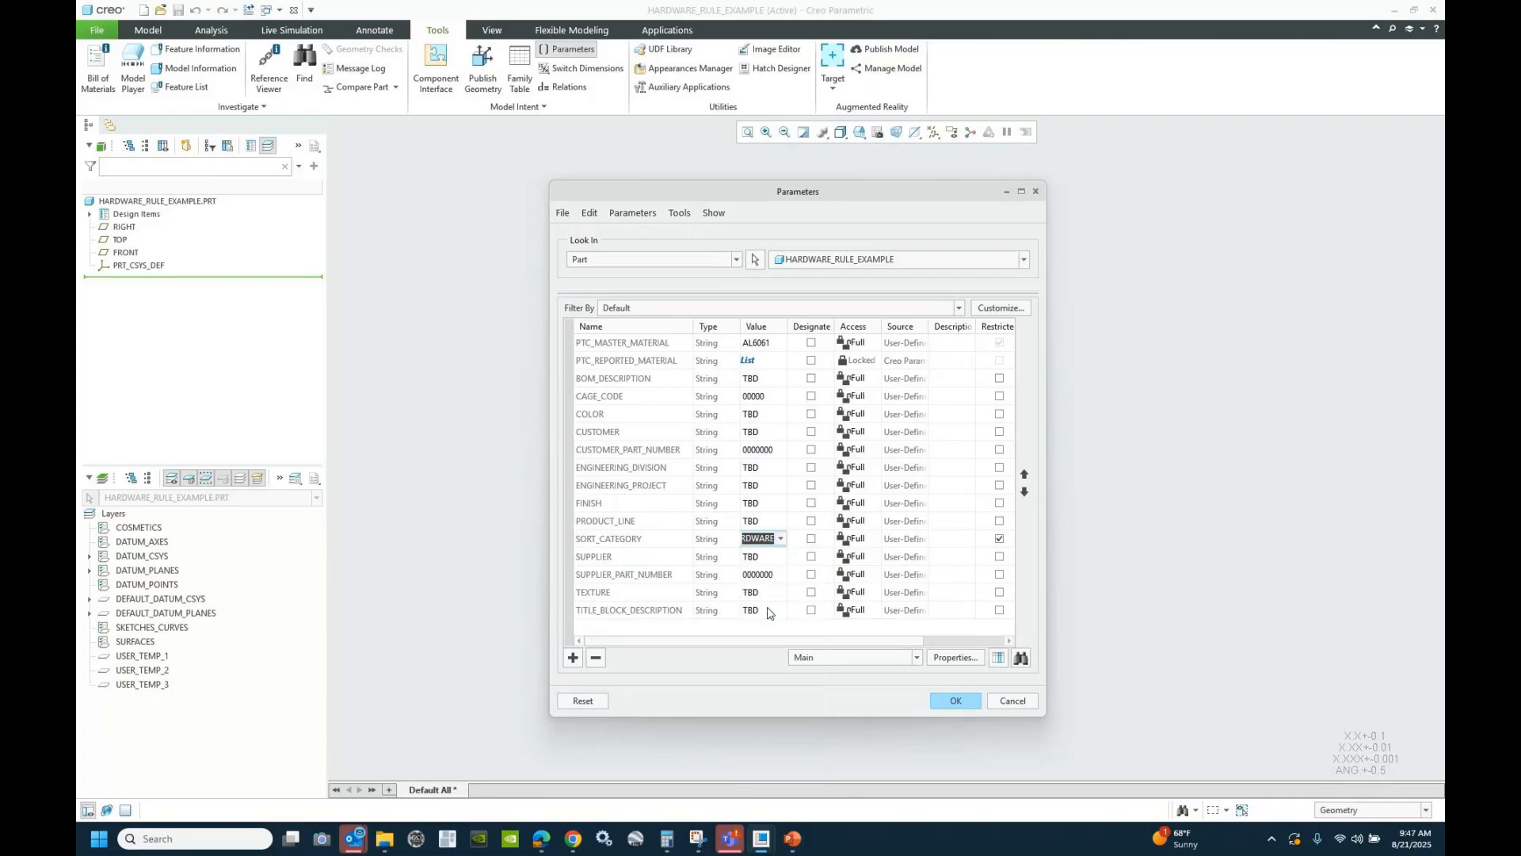
left_click(955, 701)
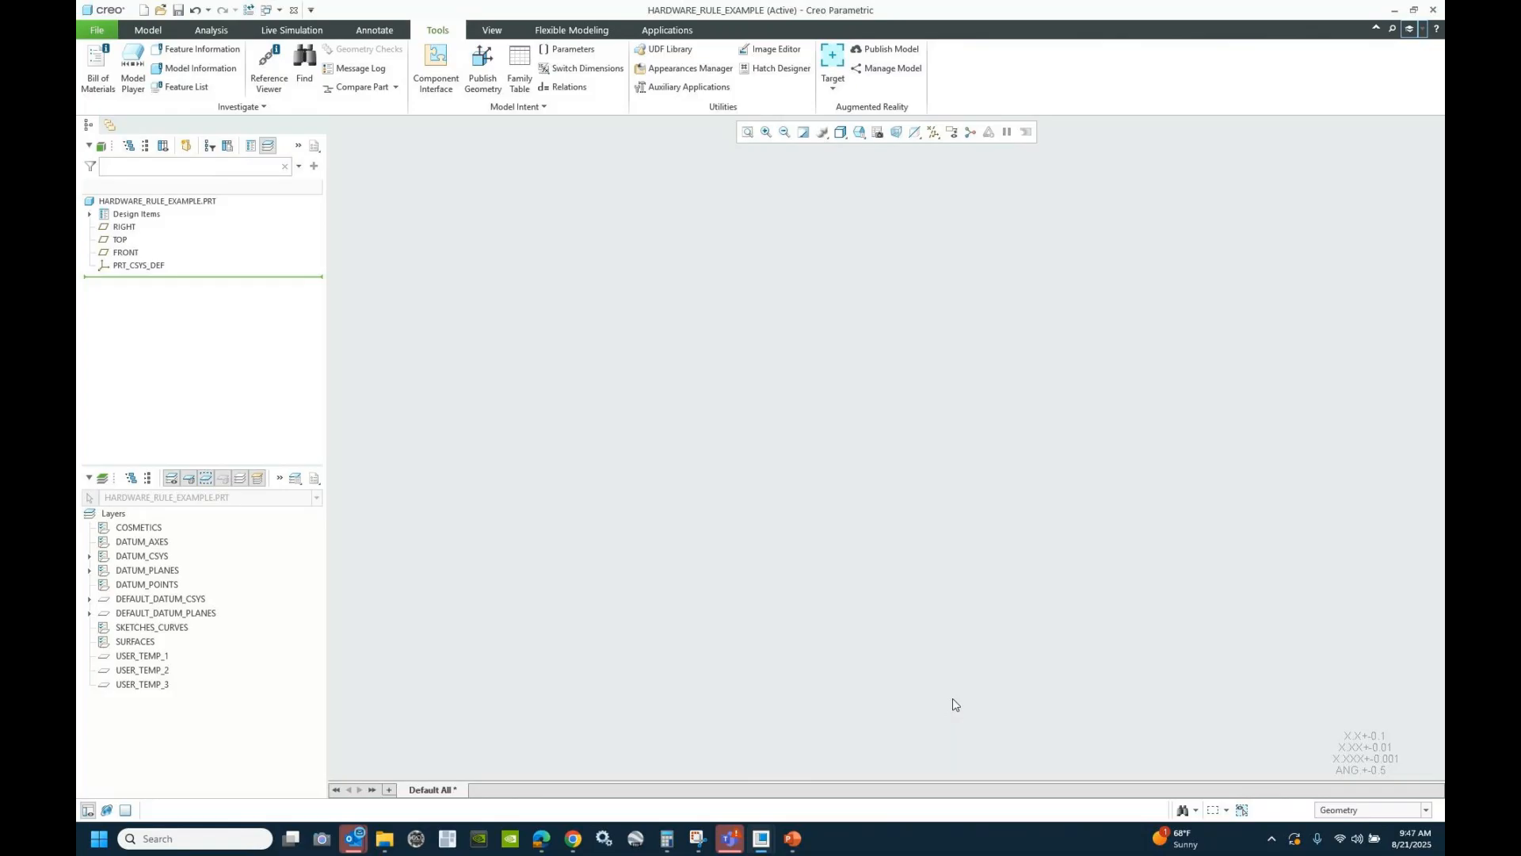
- Start an Extrude on the TOP plane and sketch two concentric circles at the origin, about 150 and 95 in diameter
left_click(133, 241)
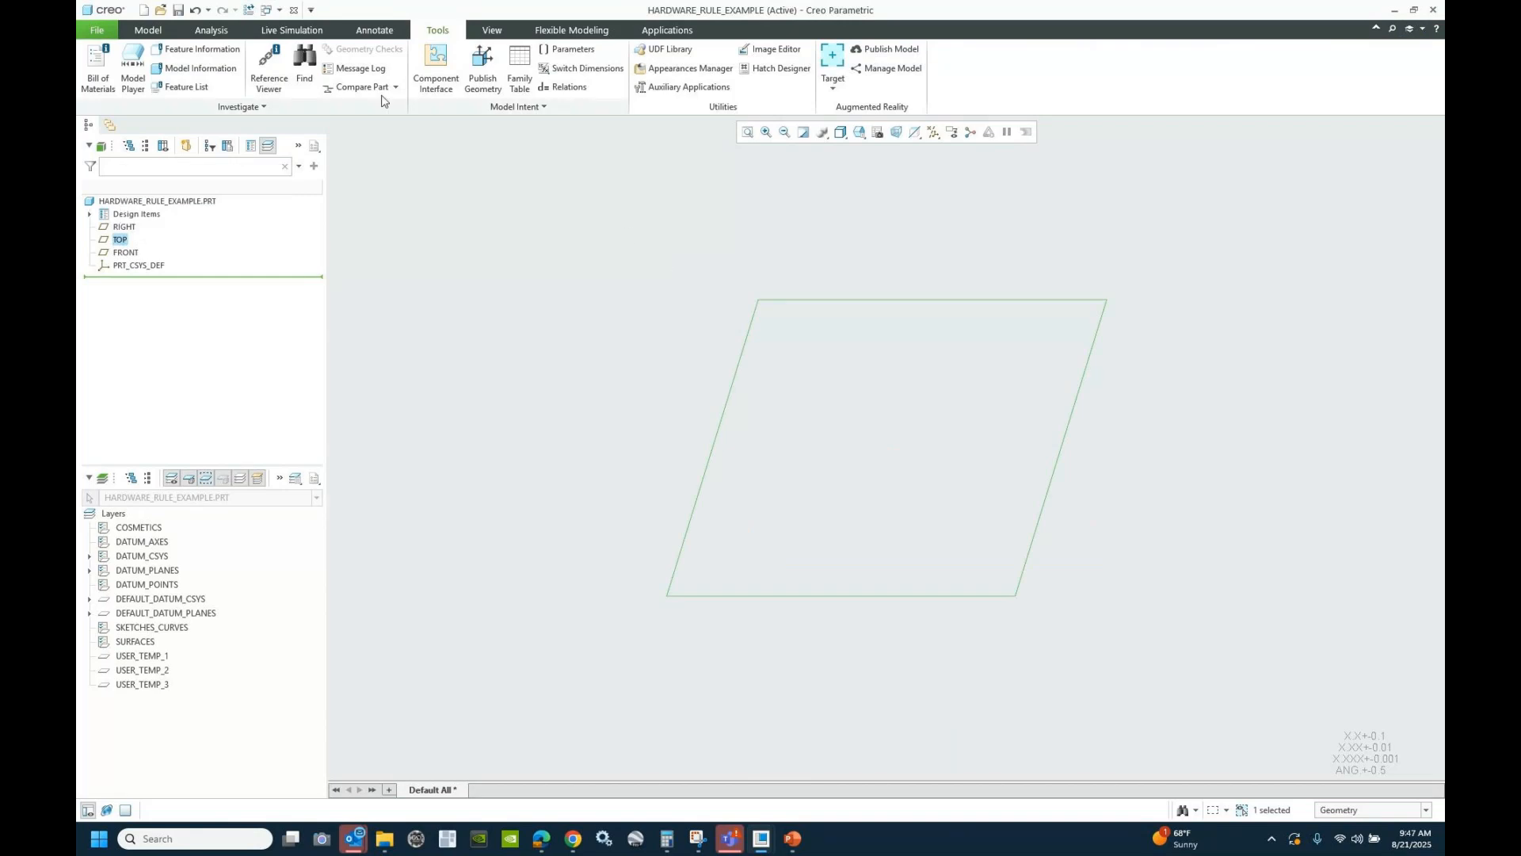
left_click(148, 30)
left_click(559, 64)
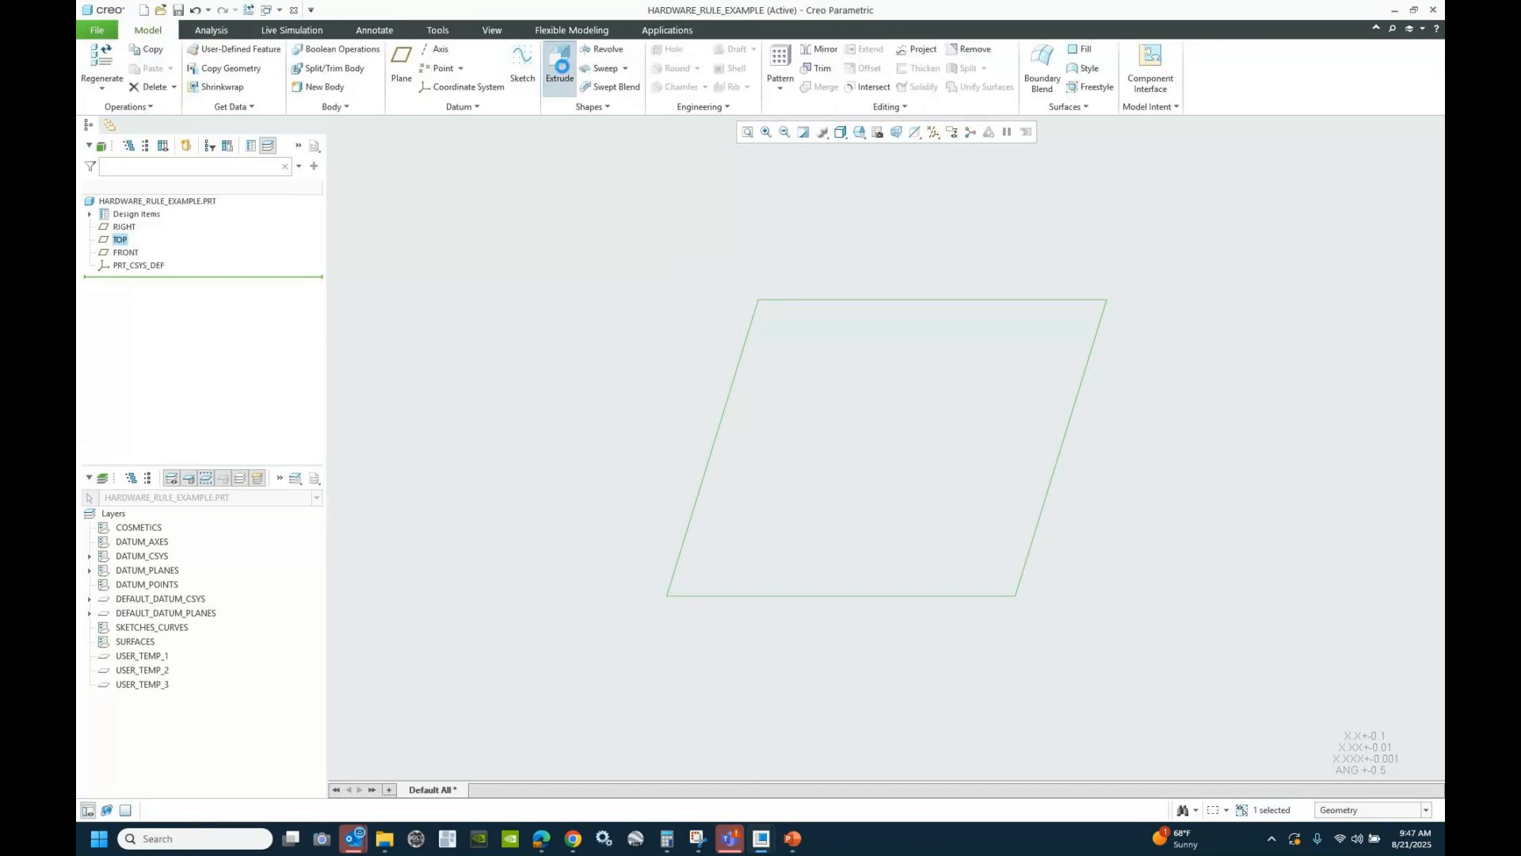
left_click(458, 87)
left_click(886, 455)
left_click(944, 398)
left_click(886, 454)
left_click(920, 421)
middle_click(1057, 326)
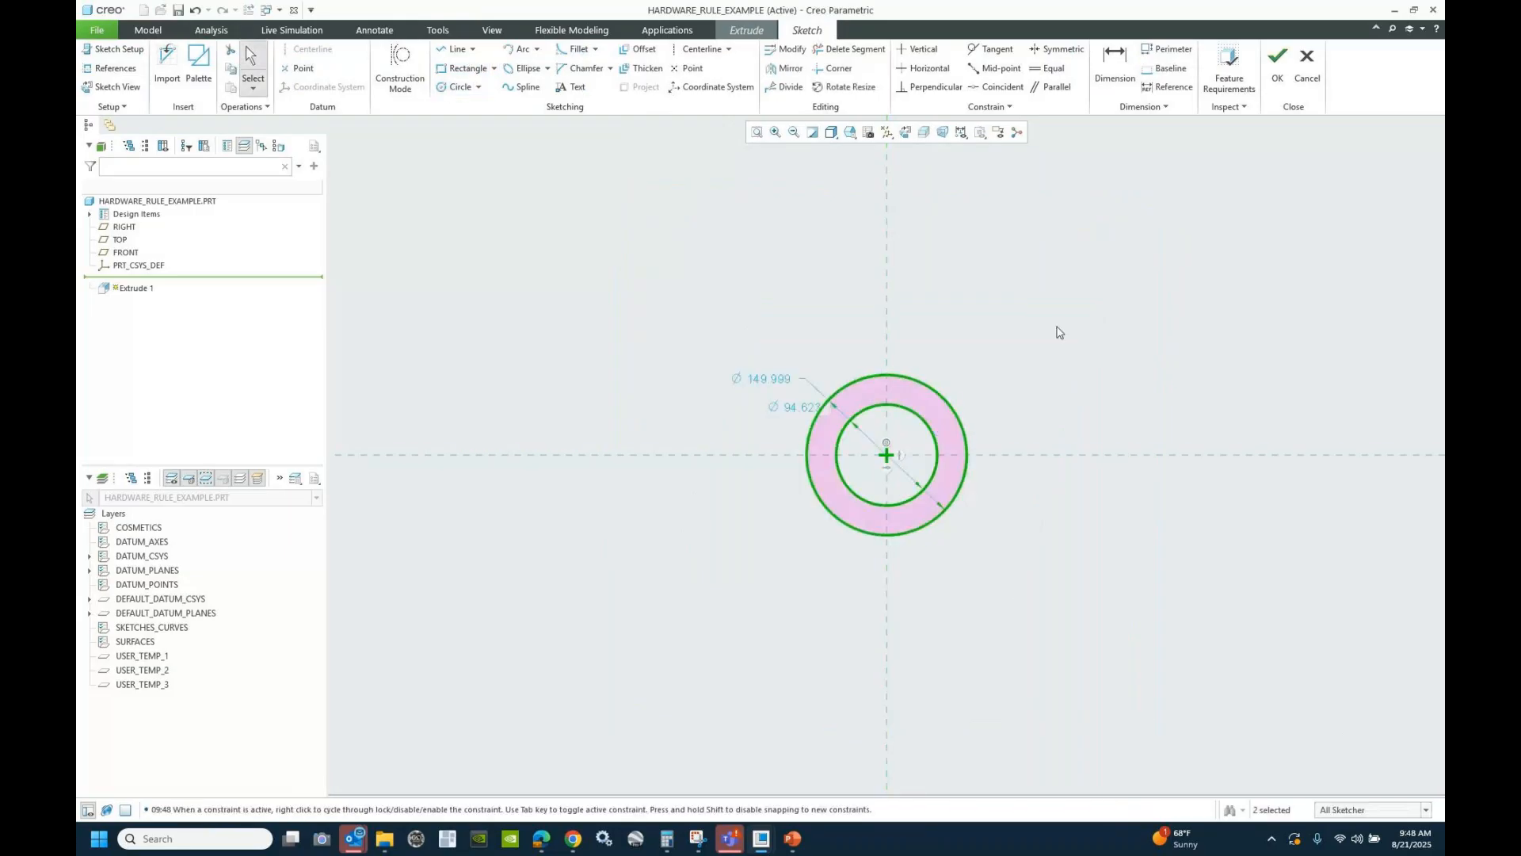
- Set the outer circle's diameter to 5 and the inner circle's to 4, and finish the sketch
double_click(770, 378)
type("5")
key("Return")
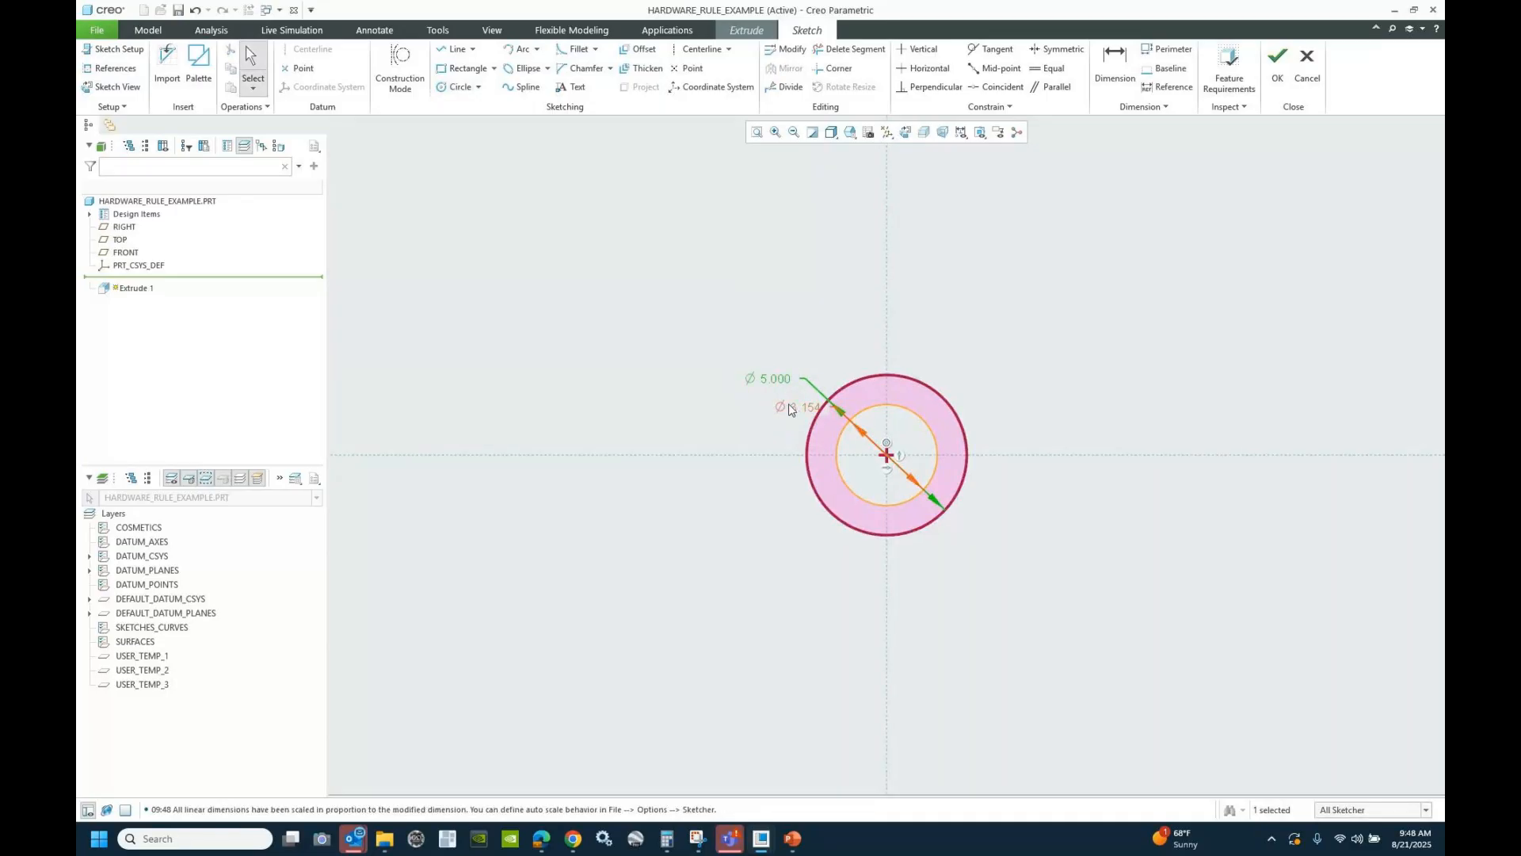
double_click(788, 404)
type("4")
key("Return")
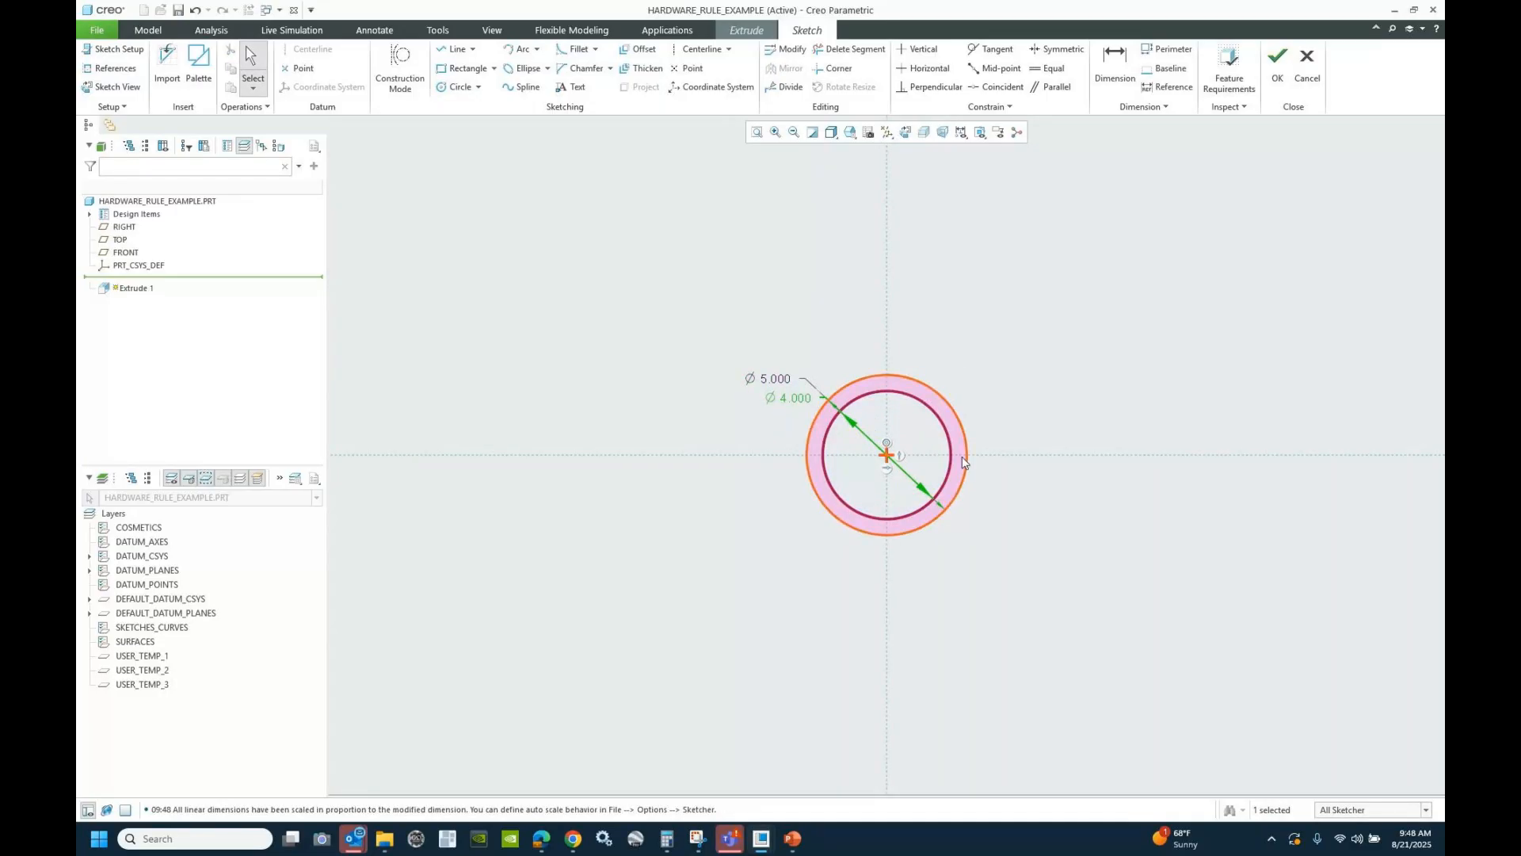
left_click(1277, 60)
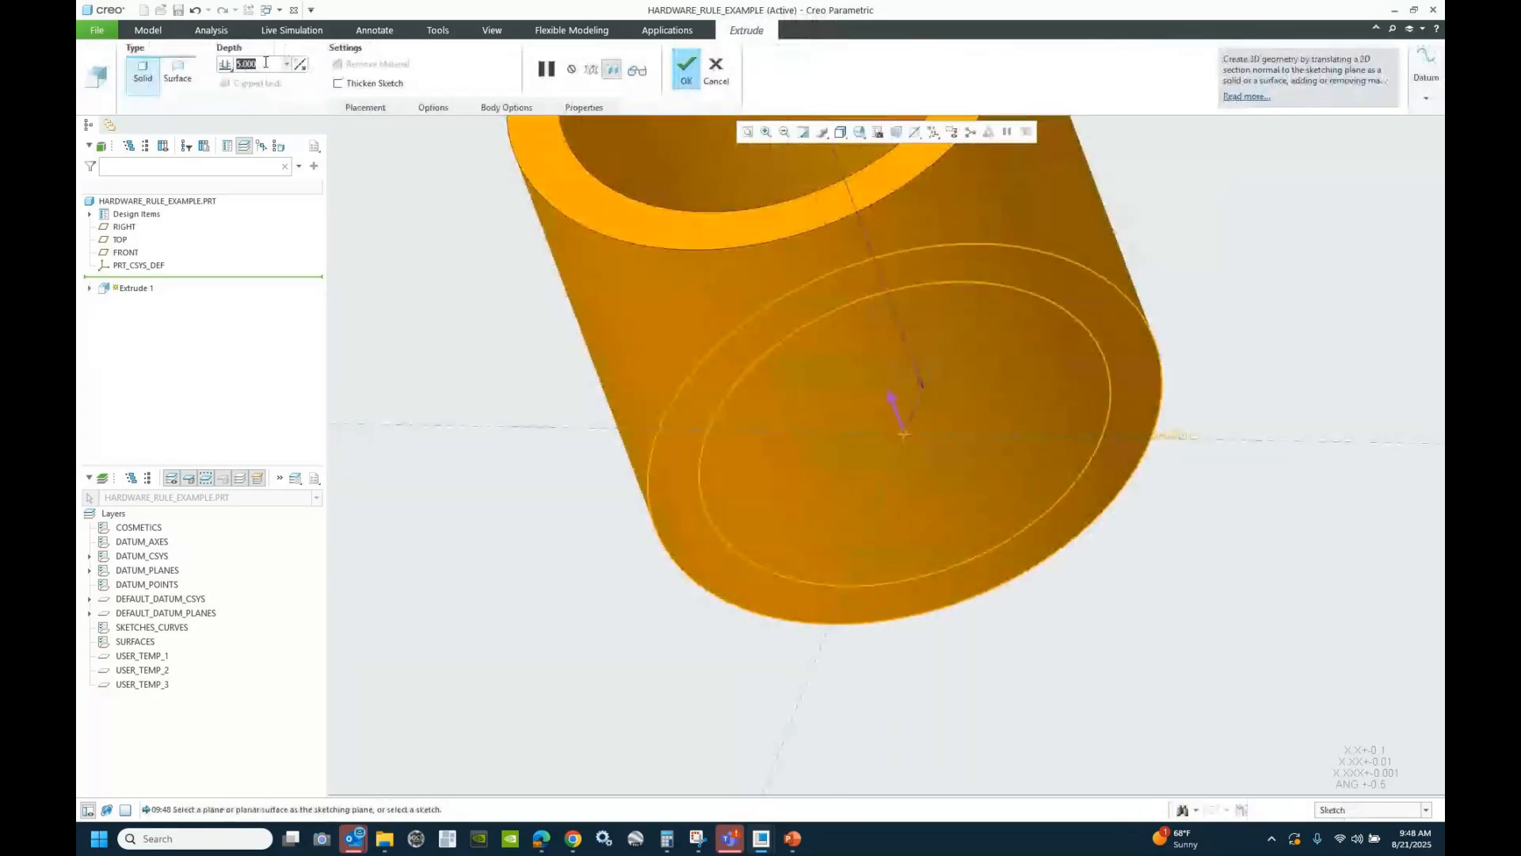
- Extrude the ring profile to a depth of 20 and show the whole tube in a standard orientation
type("20")
key("Return")
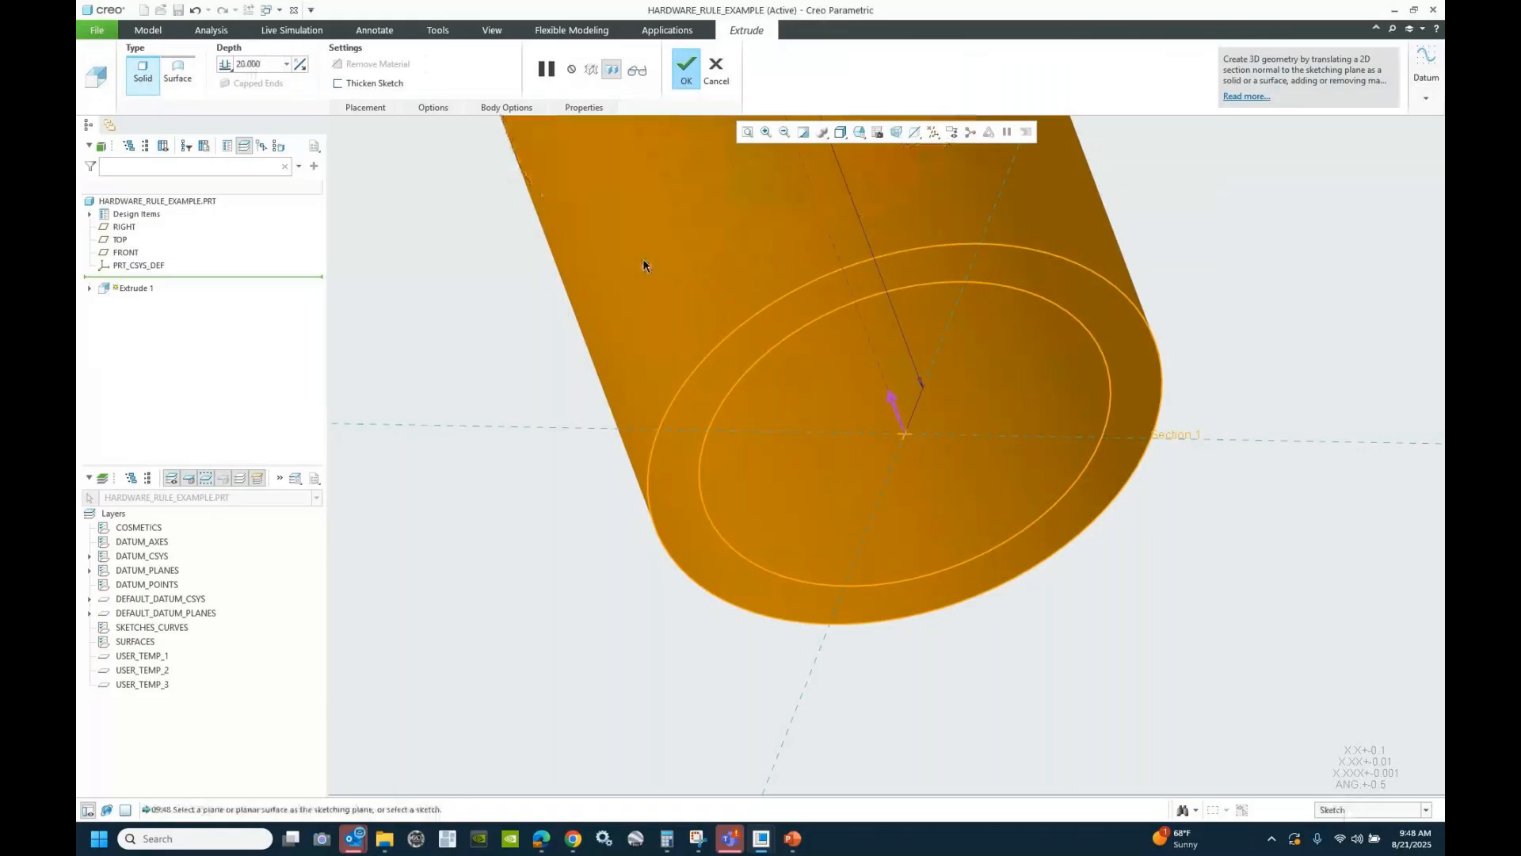
left_click(686, 63)
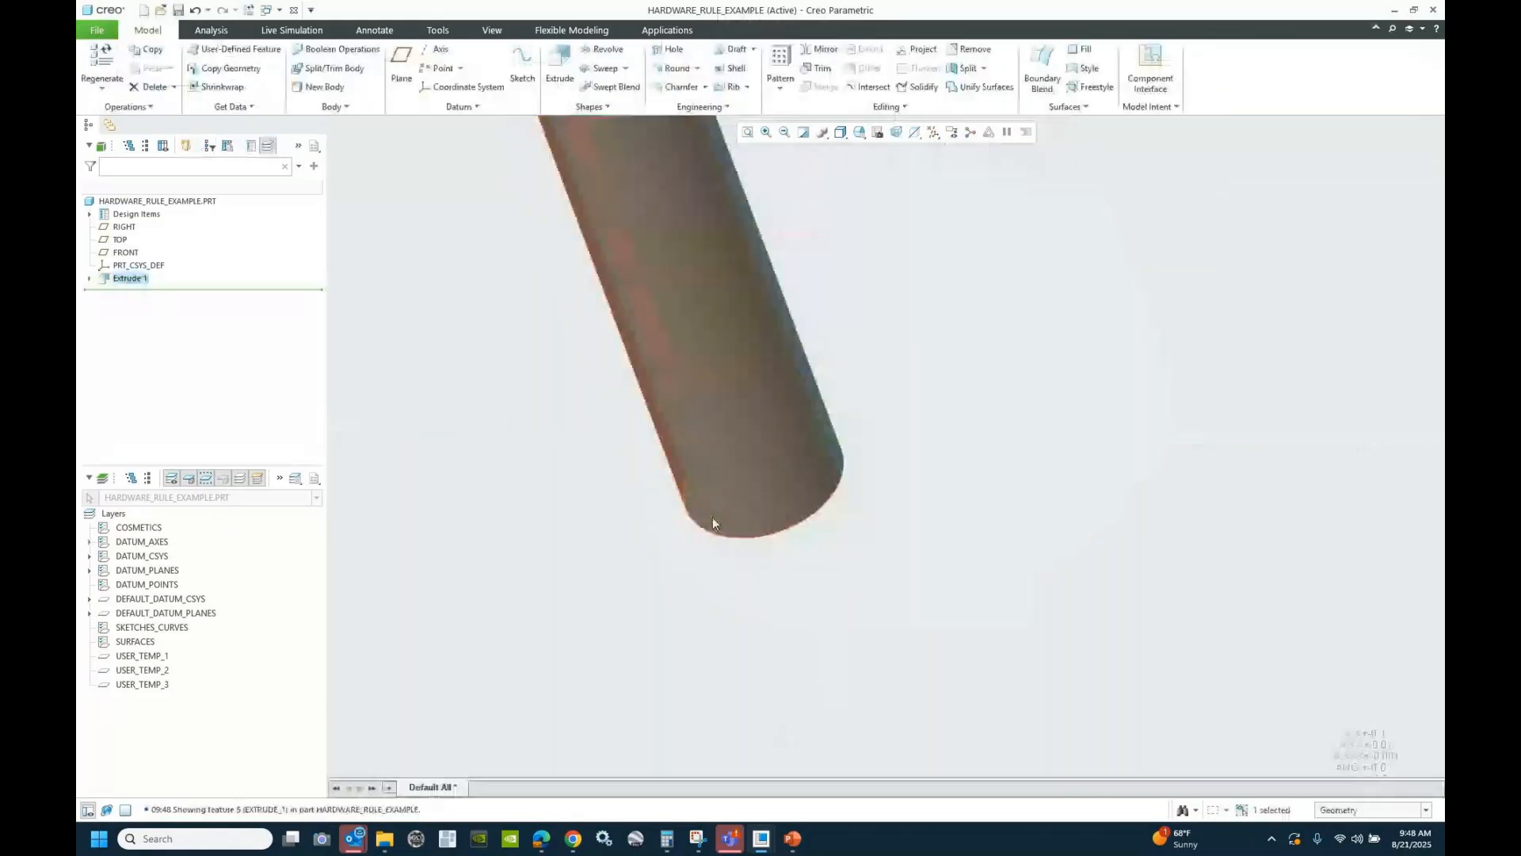
scroll(712, 517, "up", 3)
left_click(859, 133)
left_click(870, 150)
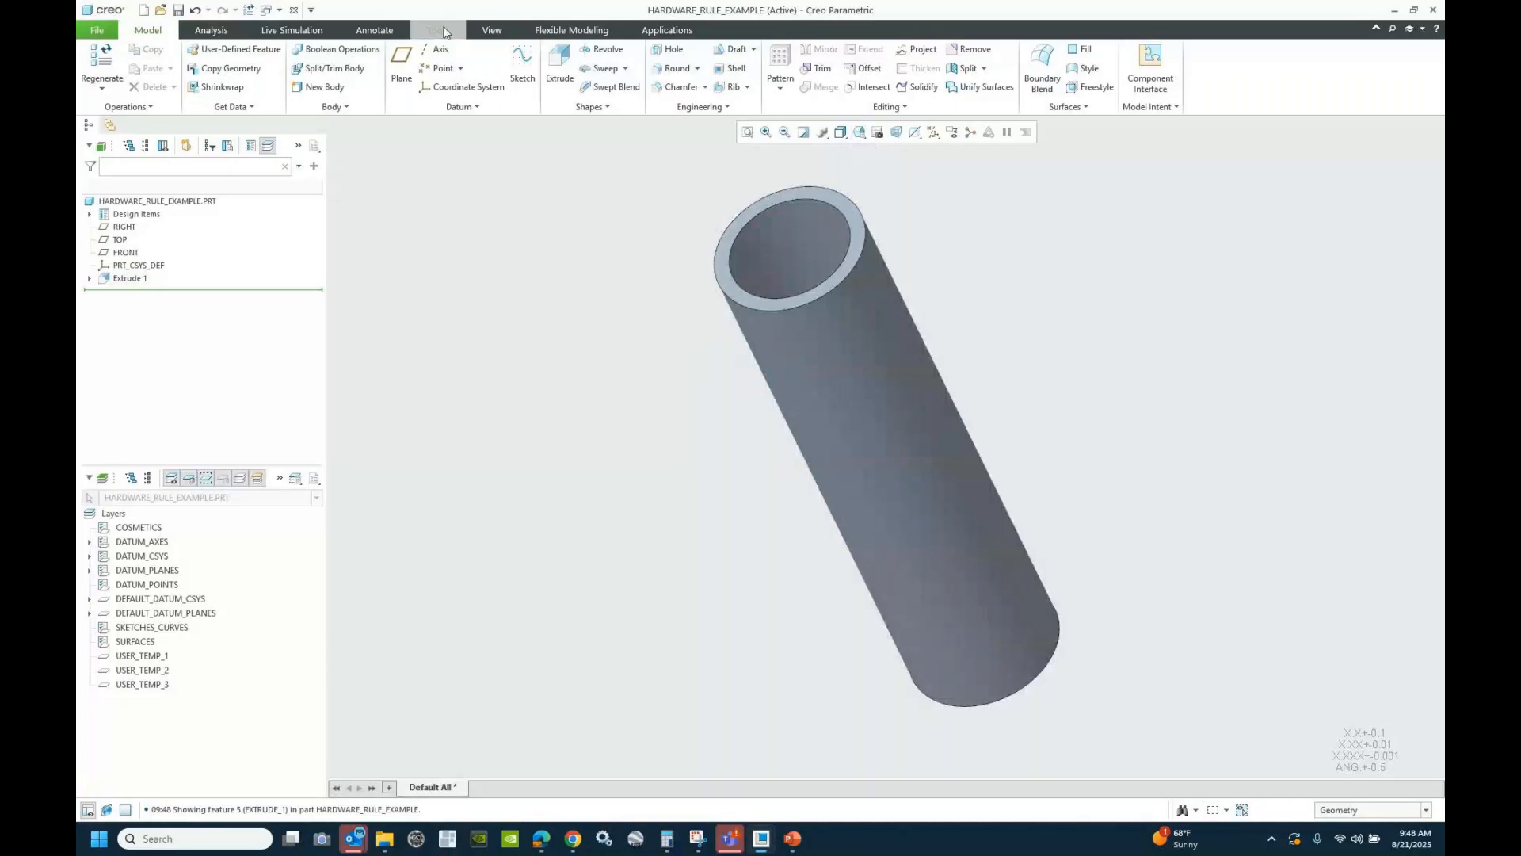
- Review the part's parameters, including SORT_CATEGORY, and leave them without making changes
left_click(437, 30)
left_click(566, 49)
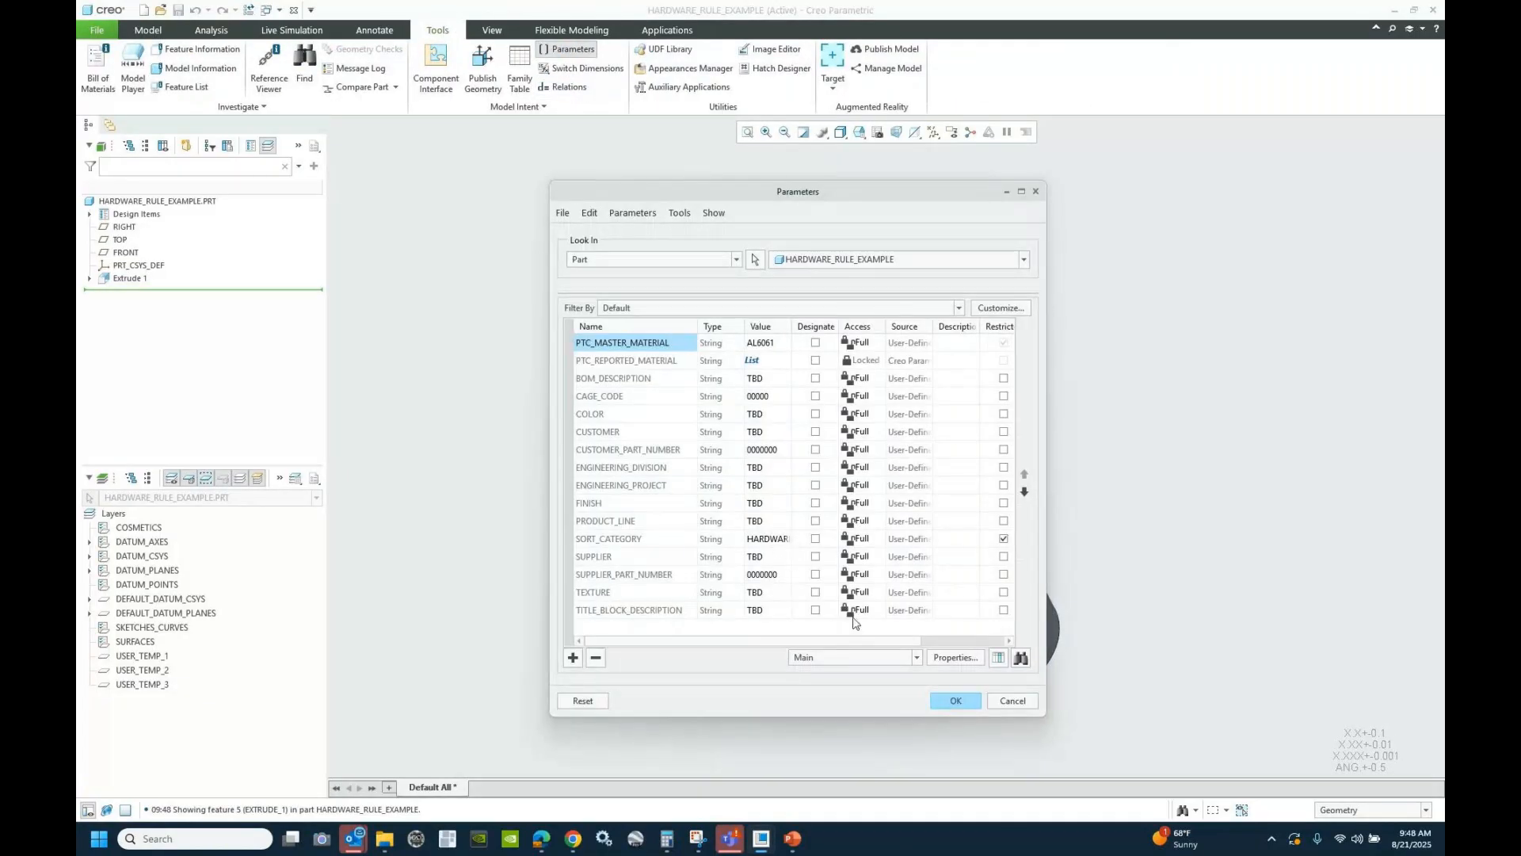
left_click(1014, 700)
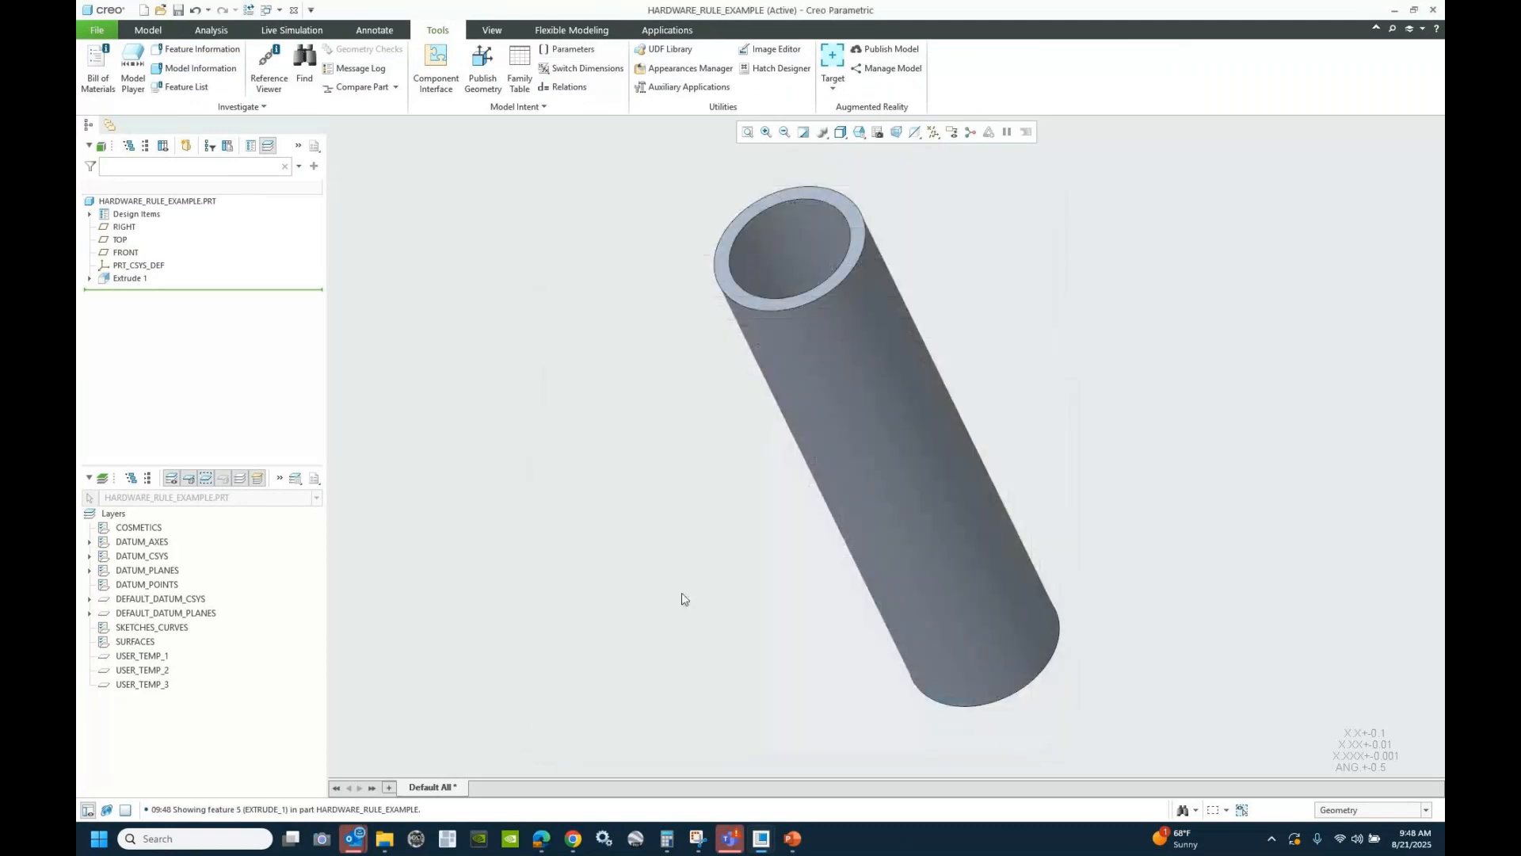
- Switch to the RULE_BASED_EXAMPLE assembly and make sure Master Rep is its active simplified representation
left_click(268, 10)
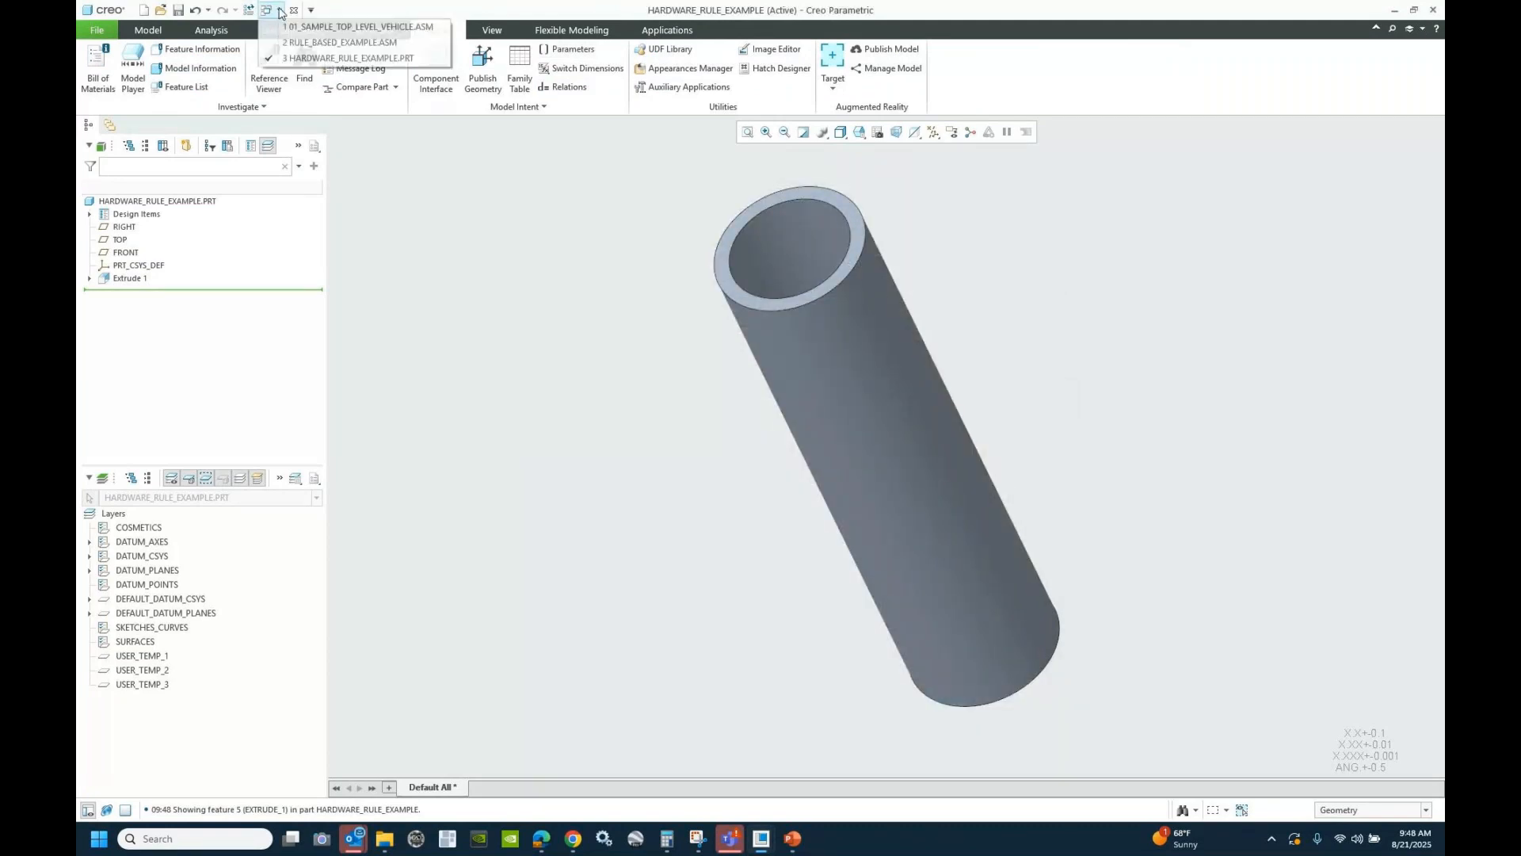
left_click(311, 43)
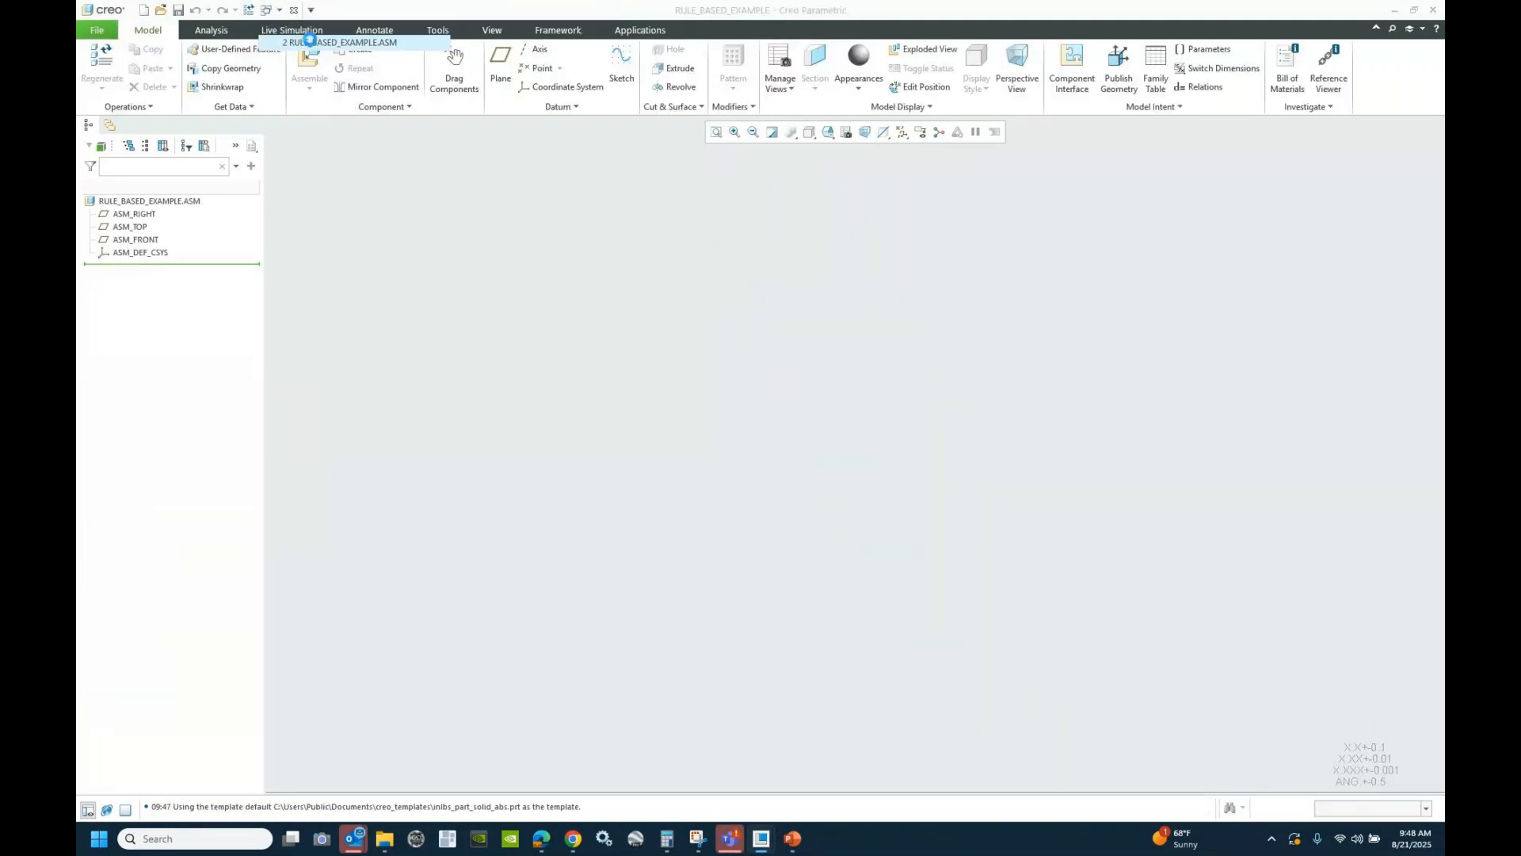
left_click(846, 132)
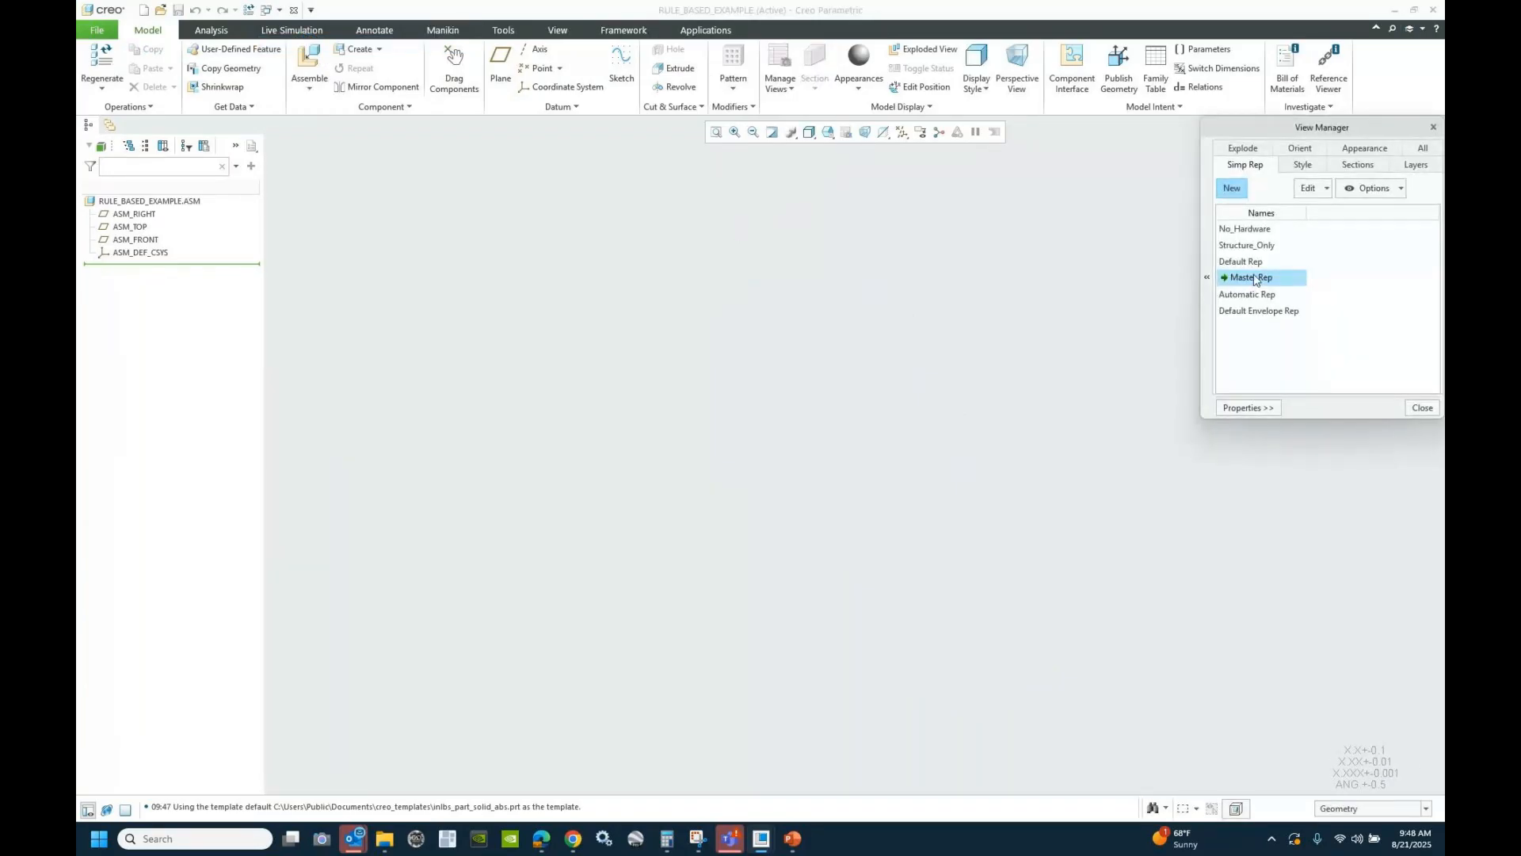
left_click(1416, 413)
- Search the in-session models for "hard" and bring hardware_rule_example.prt into the assembly as a component
left_click(321, 58)
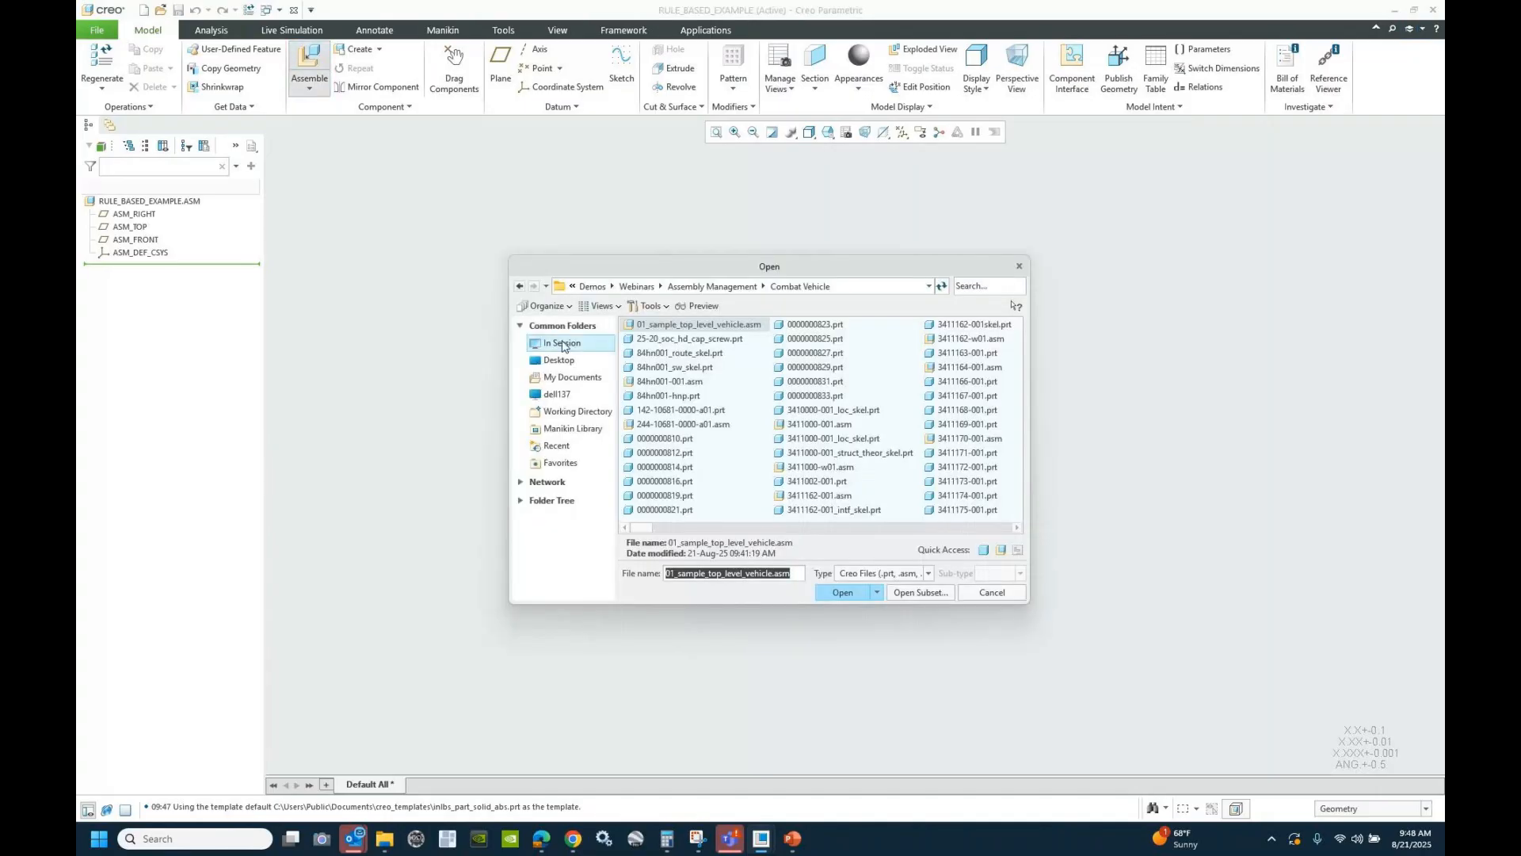
left_click(989, 286)
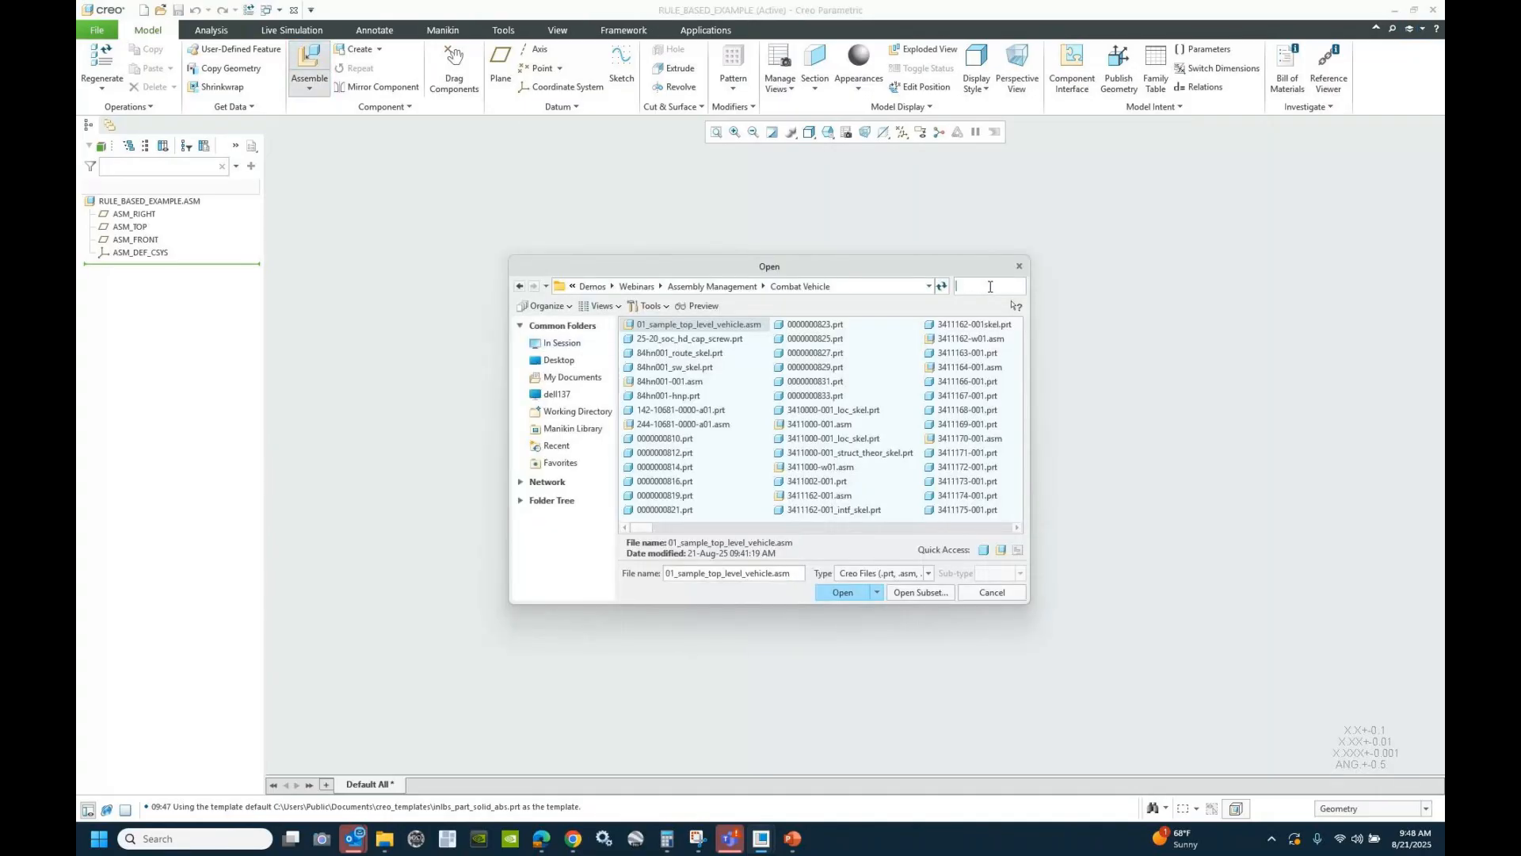
type("hard")
left_click(591, 344)
left_click(988, 286)
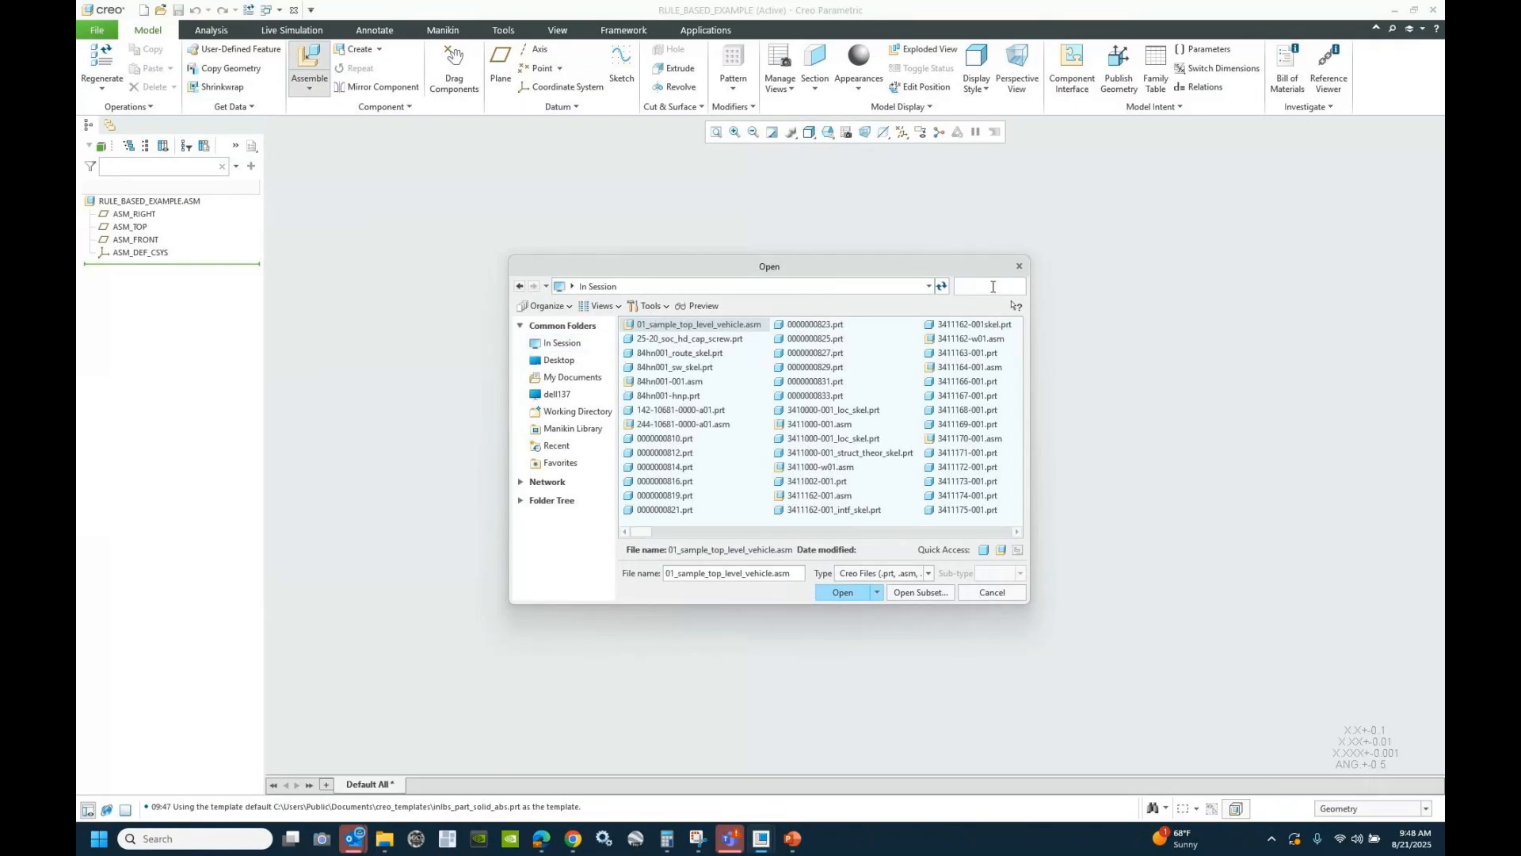
type("hard")
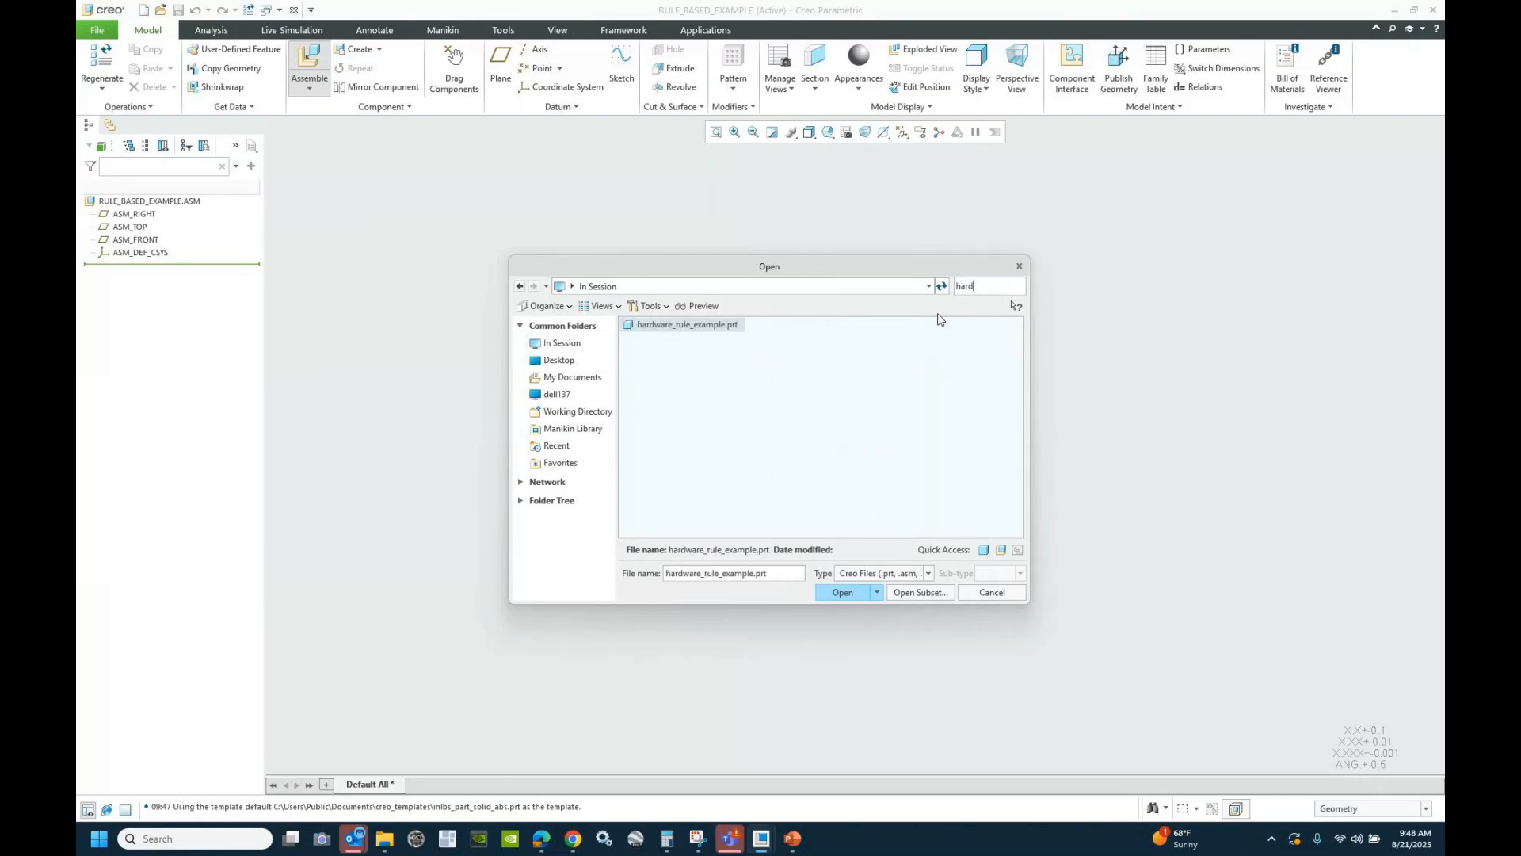
left_click(843, 592)
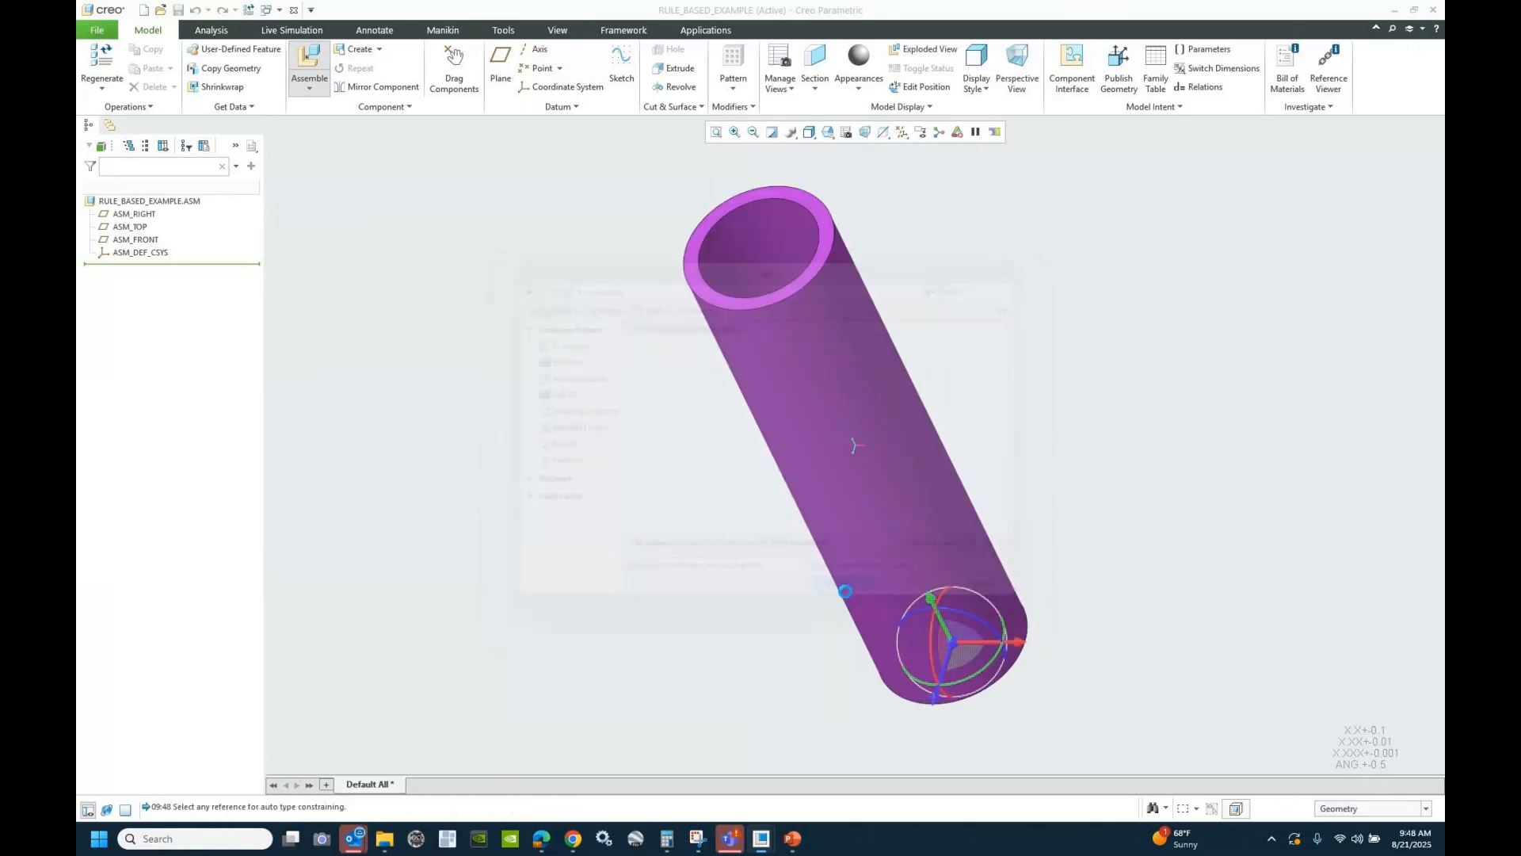
- Constrain the hardware part with the Default constraint type and accept its placement
left_click(501, 187)
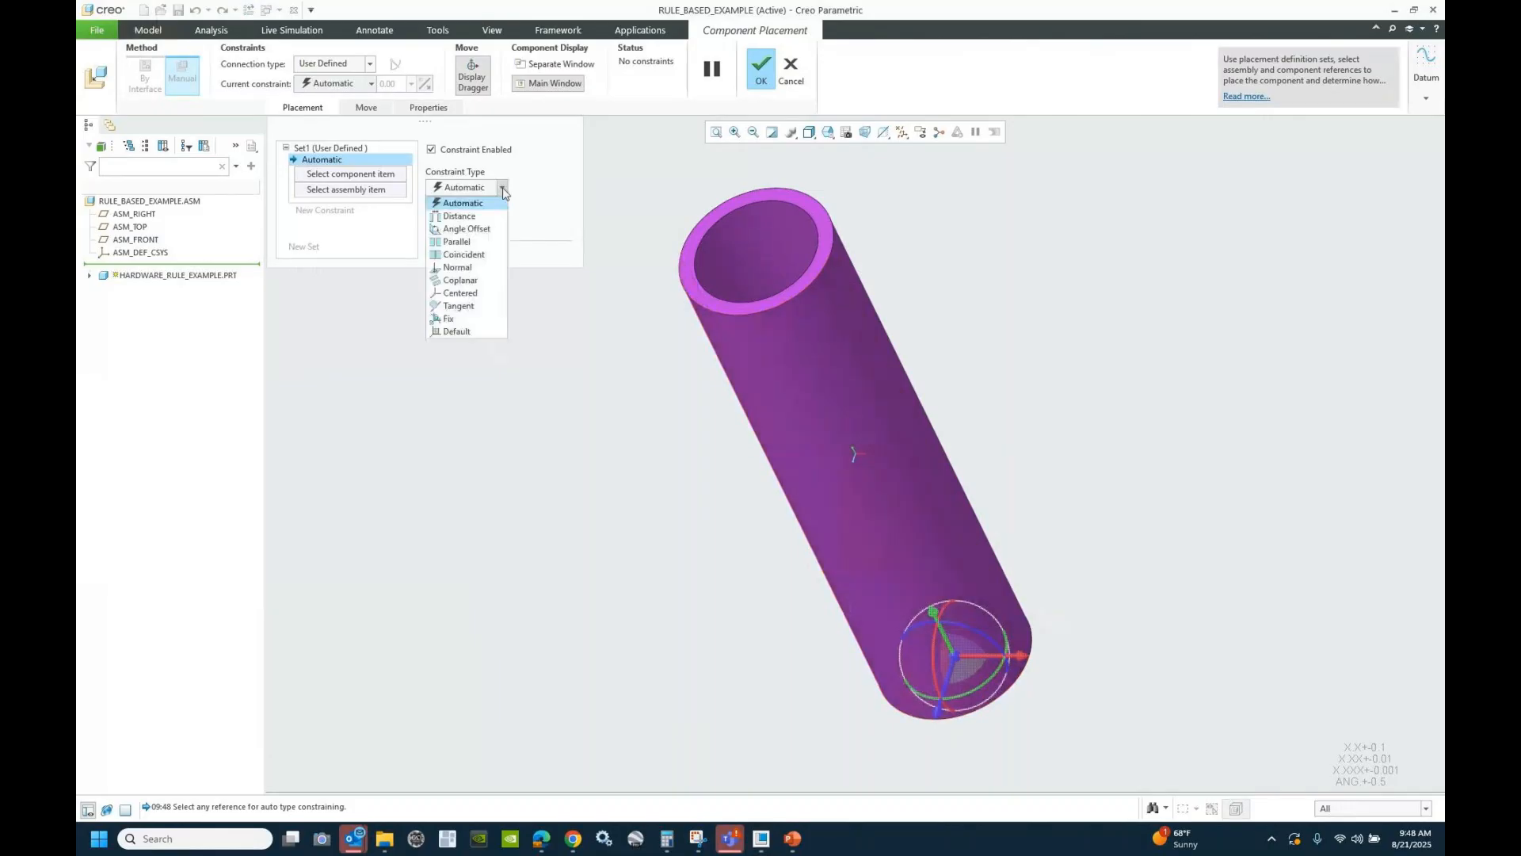
left_click(452, 330)
left_click(770, 70)
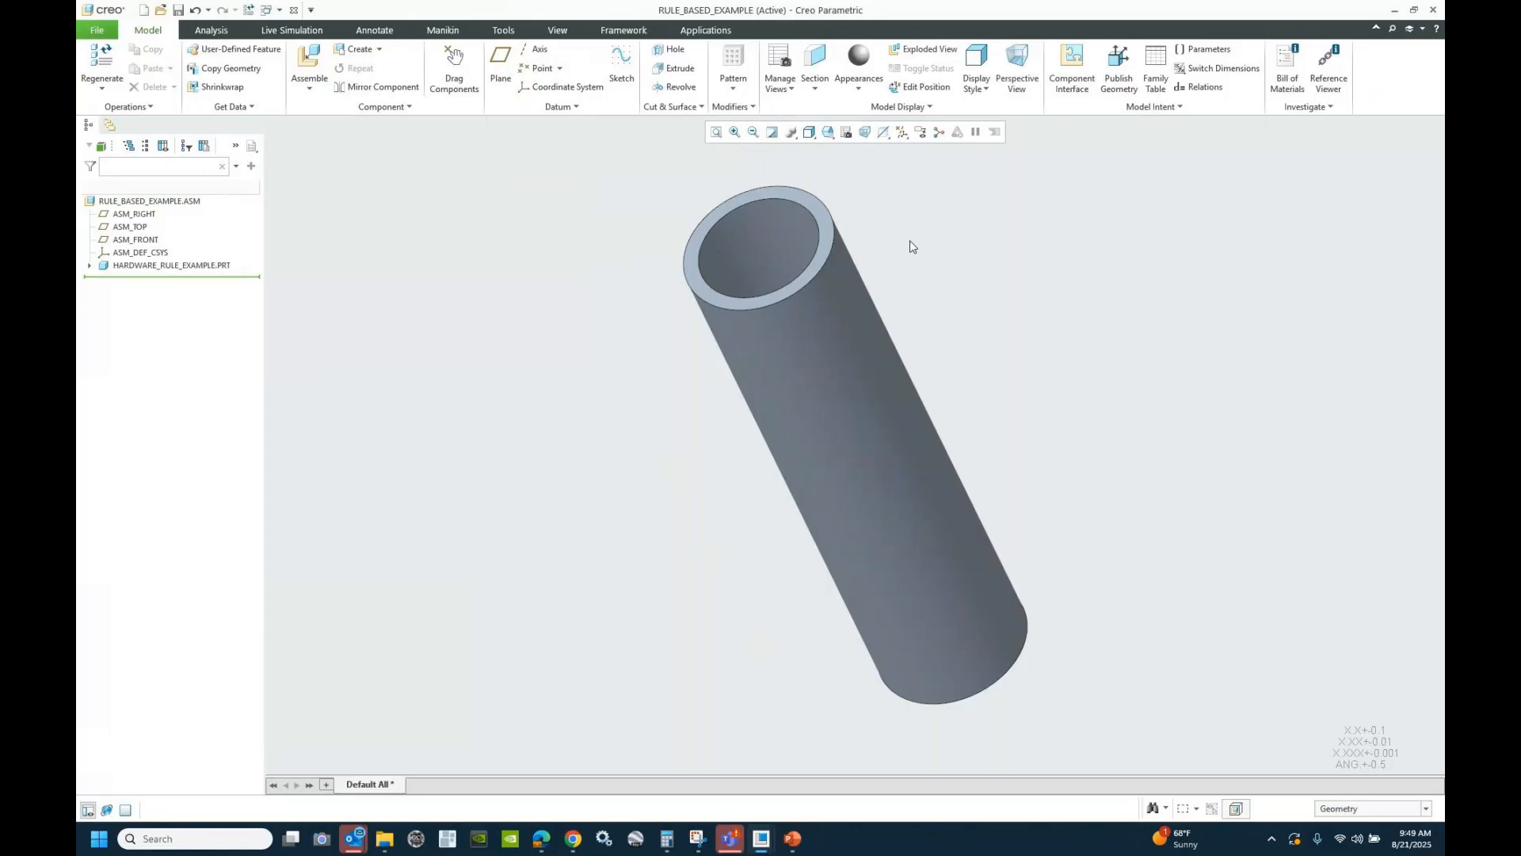
- Test the No_Hardware and Structure_Only representations on the assembly, return to Master Rep and close the View Manager
left_click(846, 135)
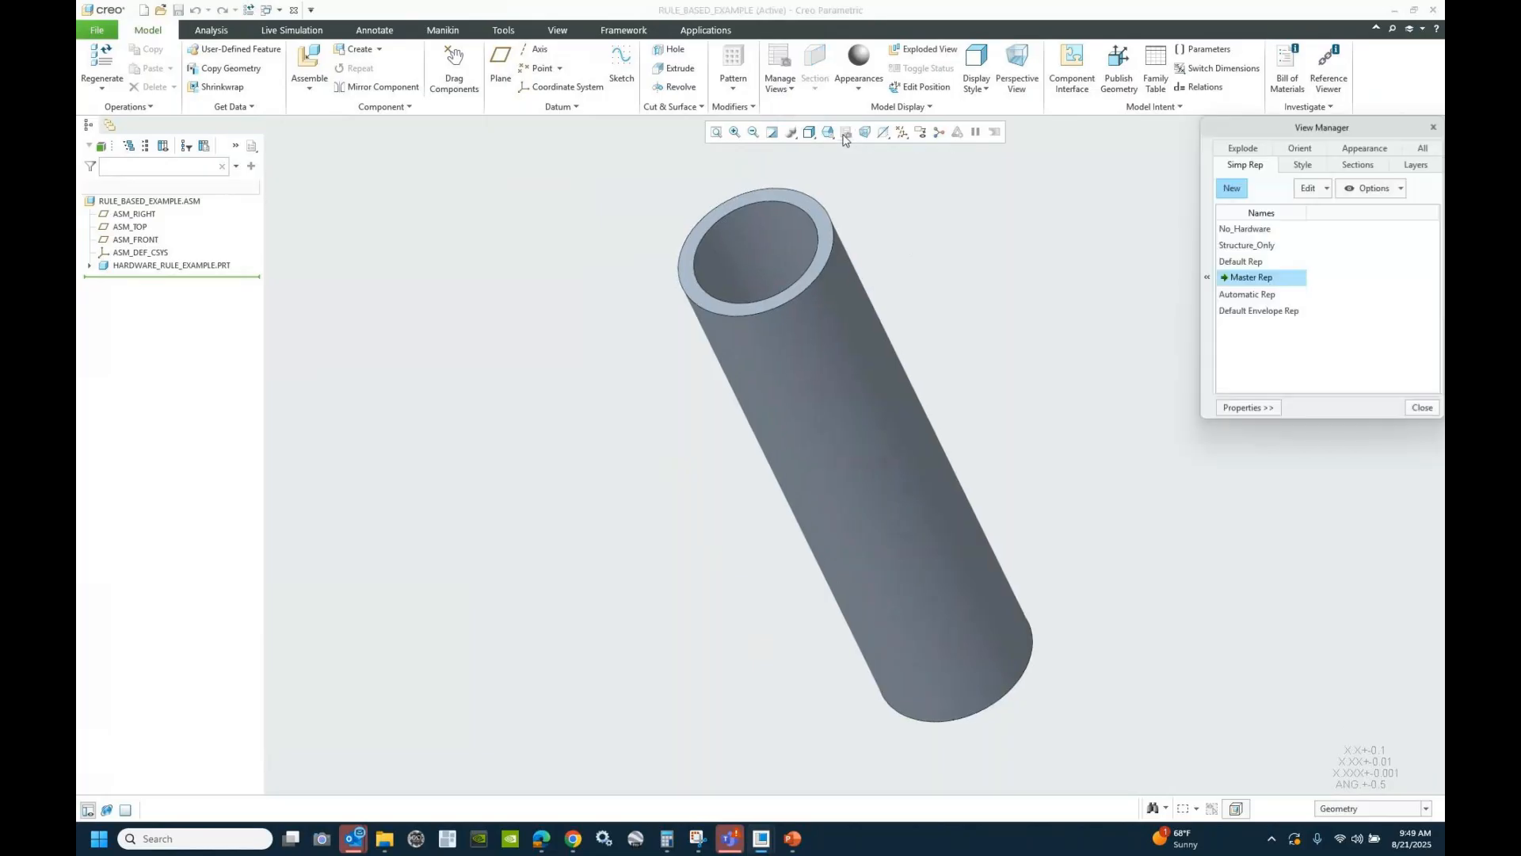
double_click(1245, 230)
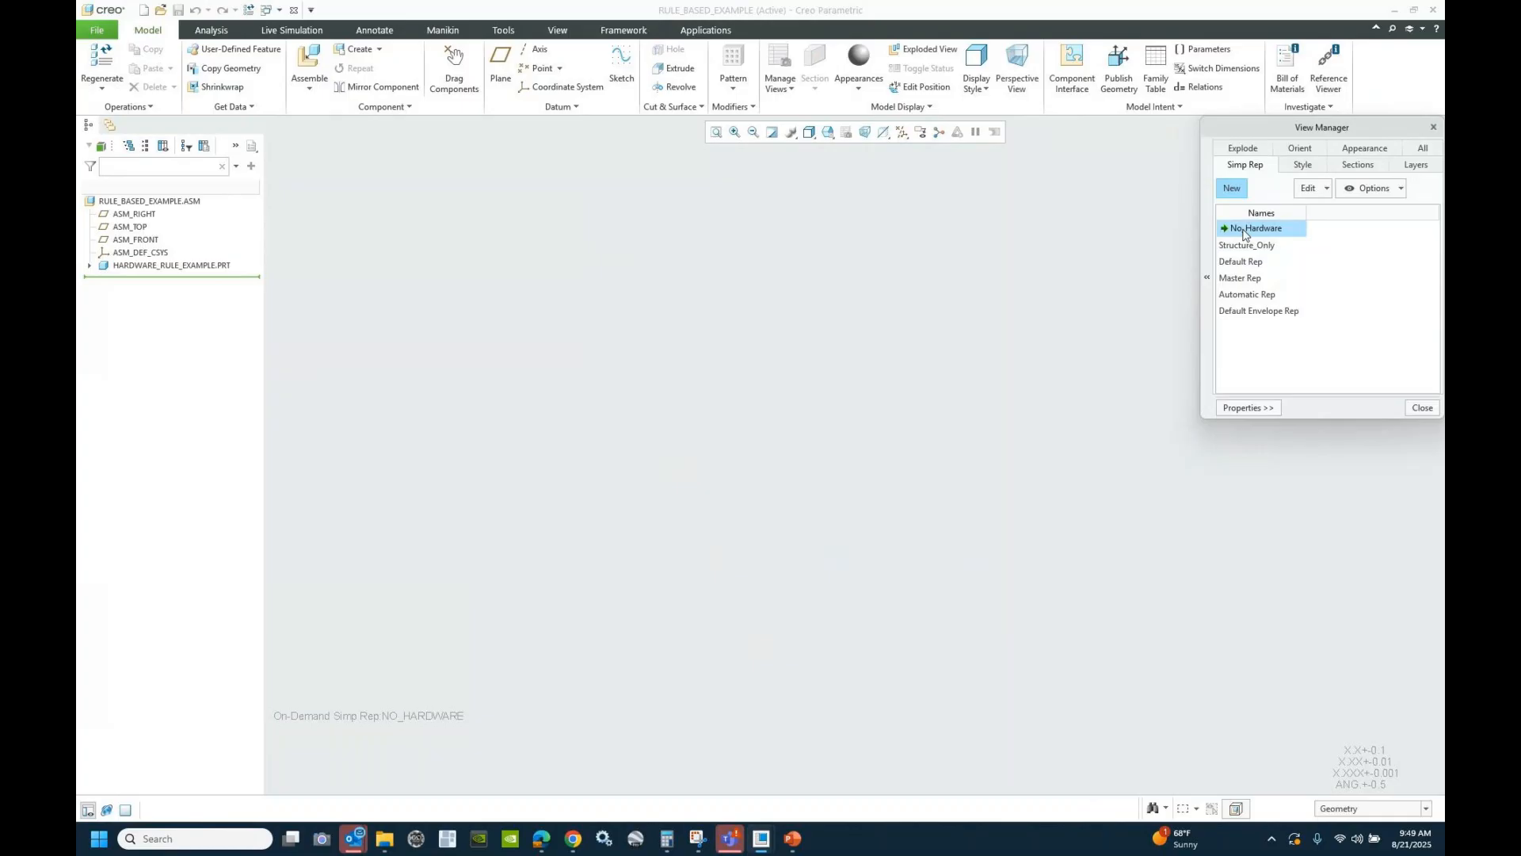
double_click(1243, 247)
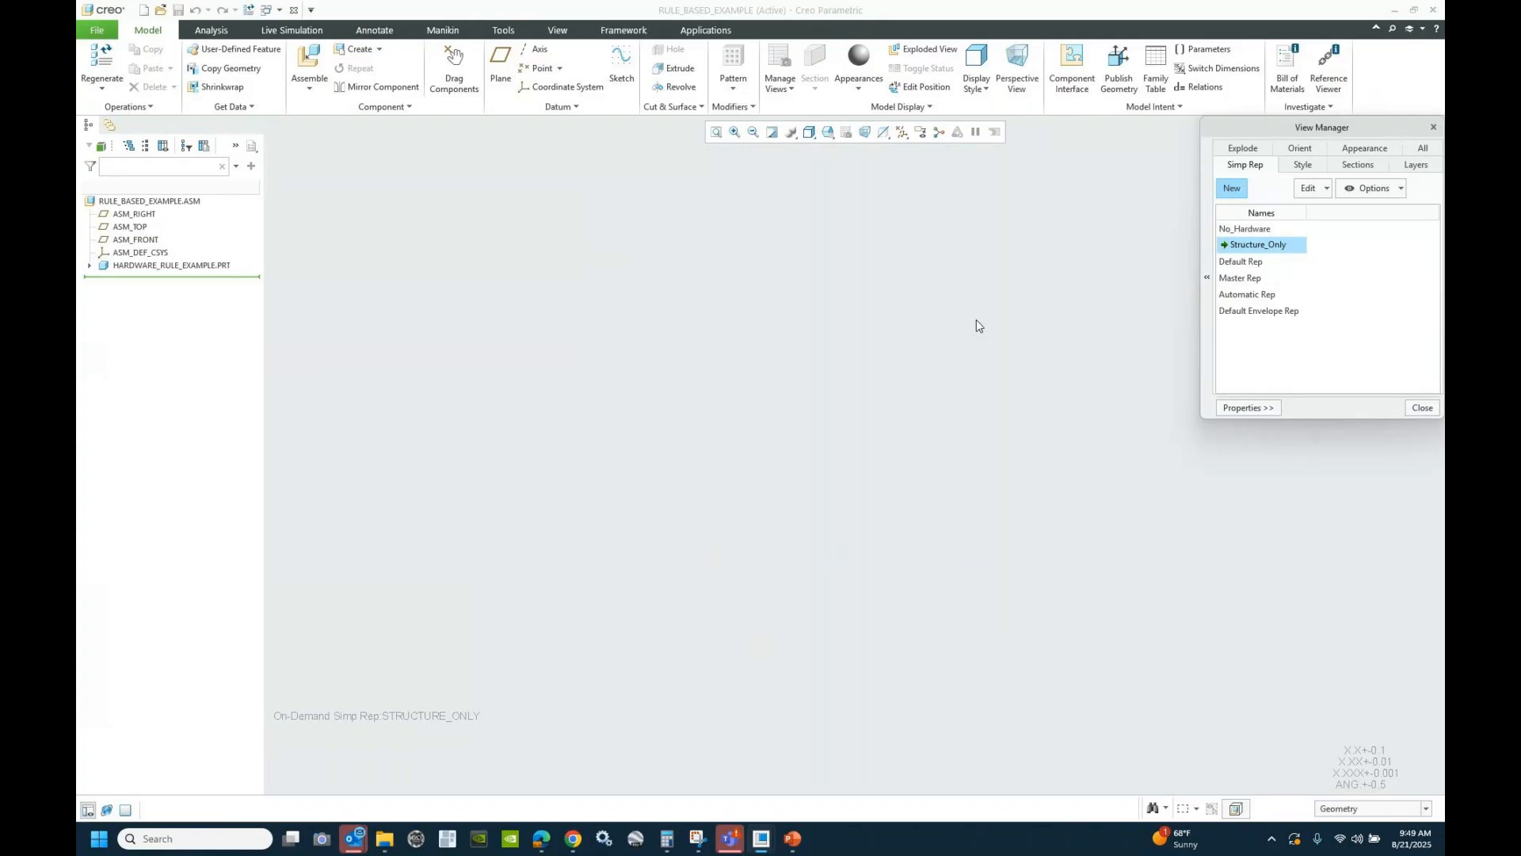
double_click(1241, 279)
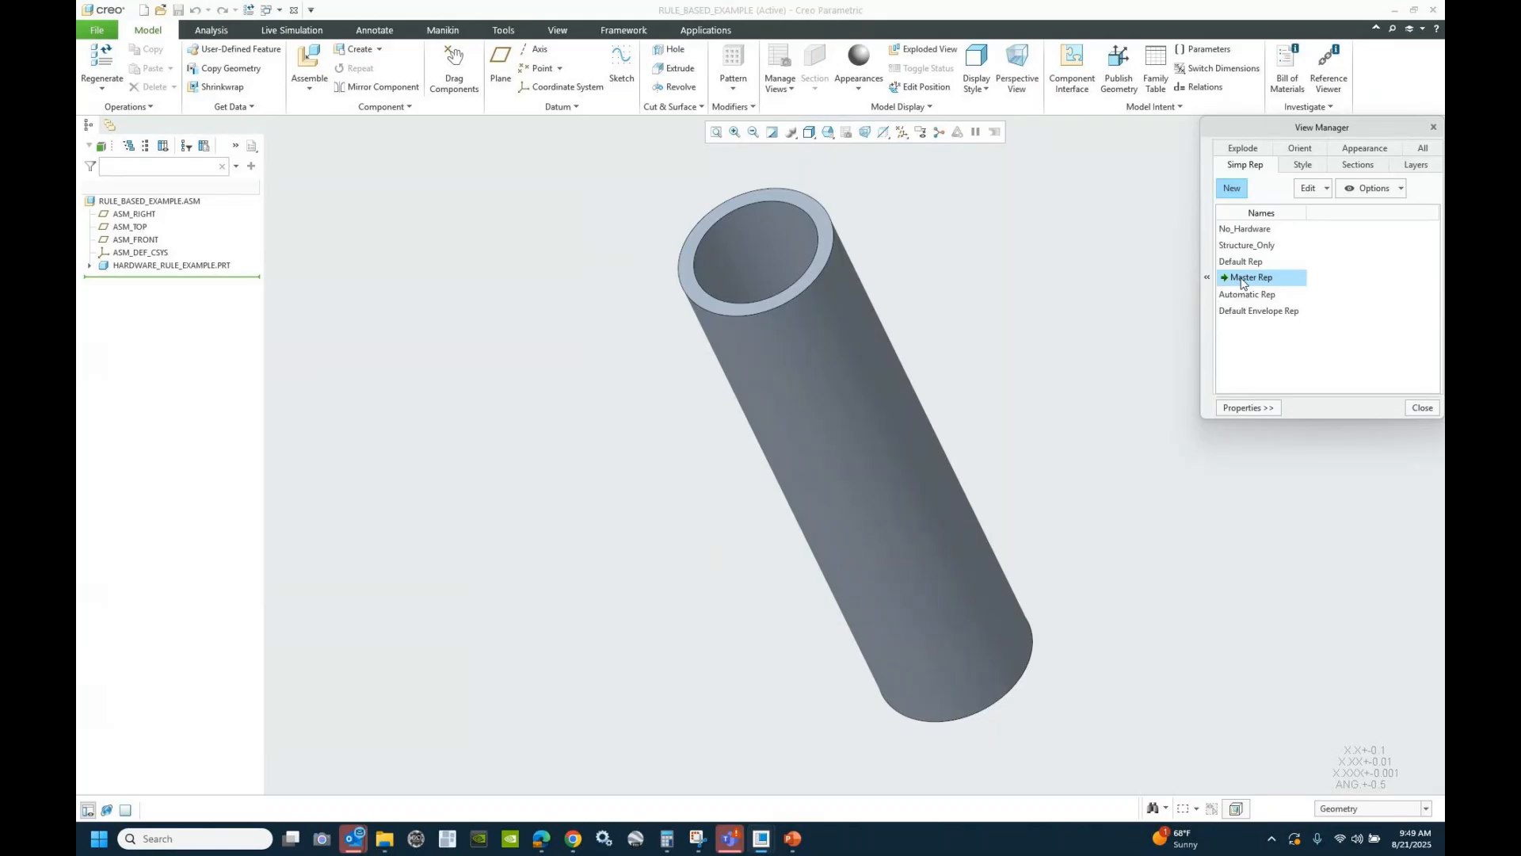
left_click(1423, 409)
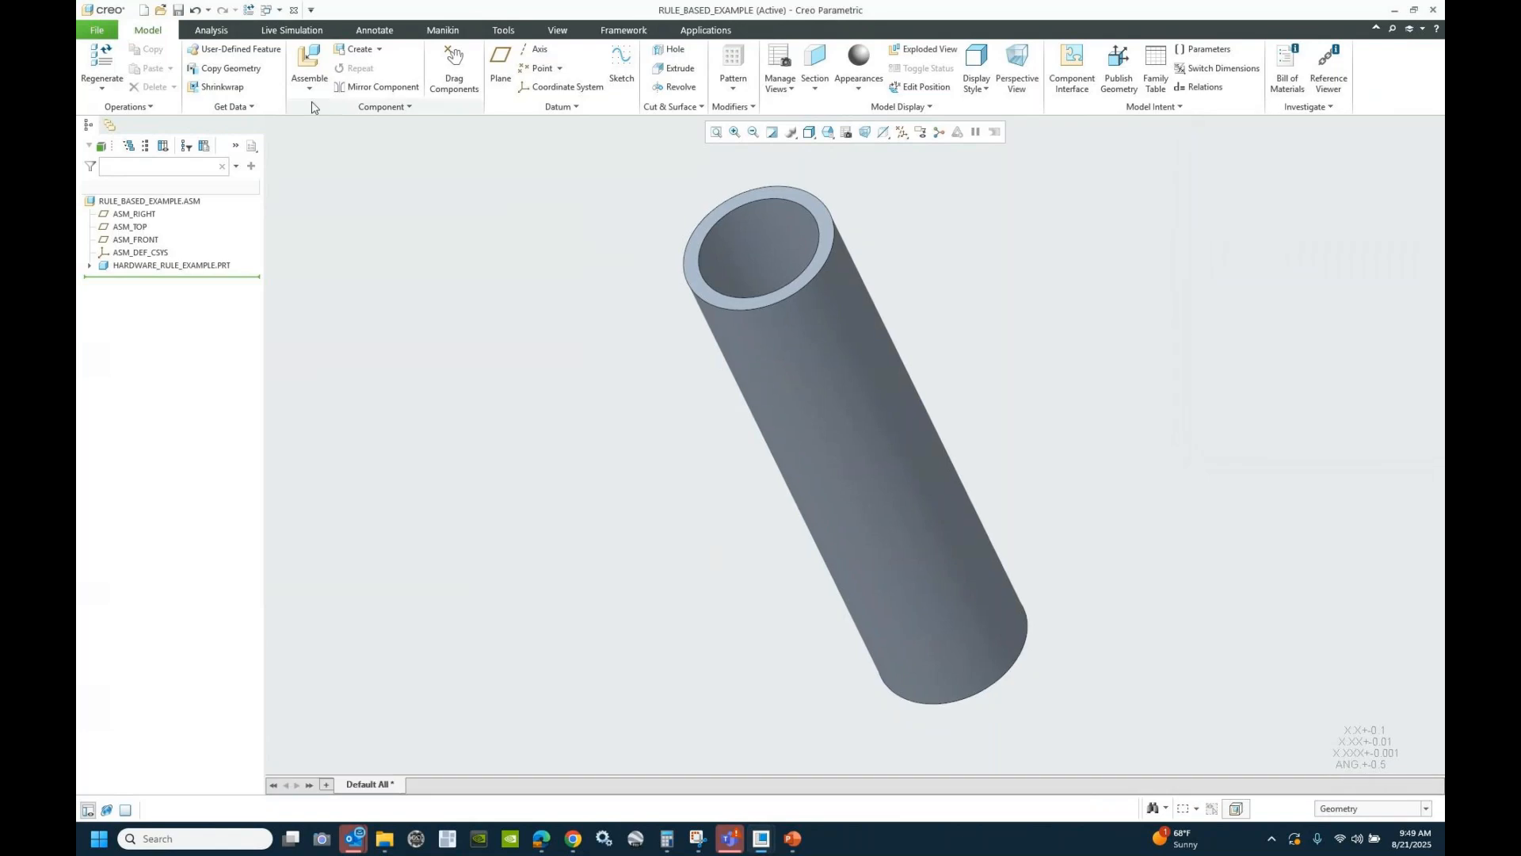
- Assemble 01_sample_top_level_vehicle.asm in its Master Rep, placed with the Default constraint
left_click(320, 61)
left_click(680, 325)
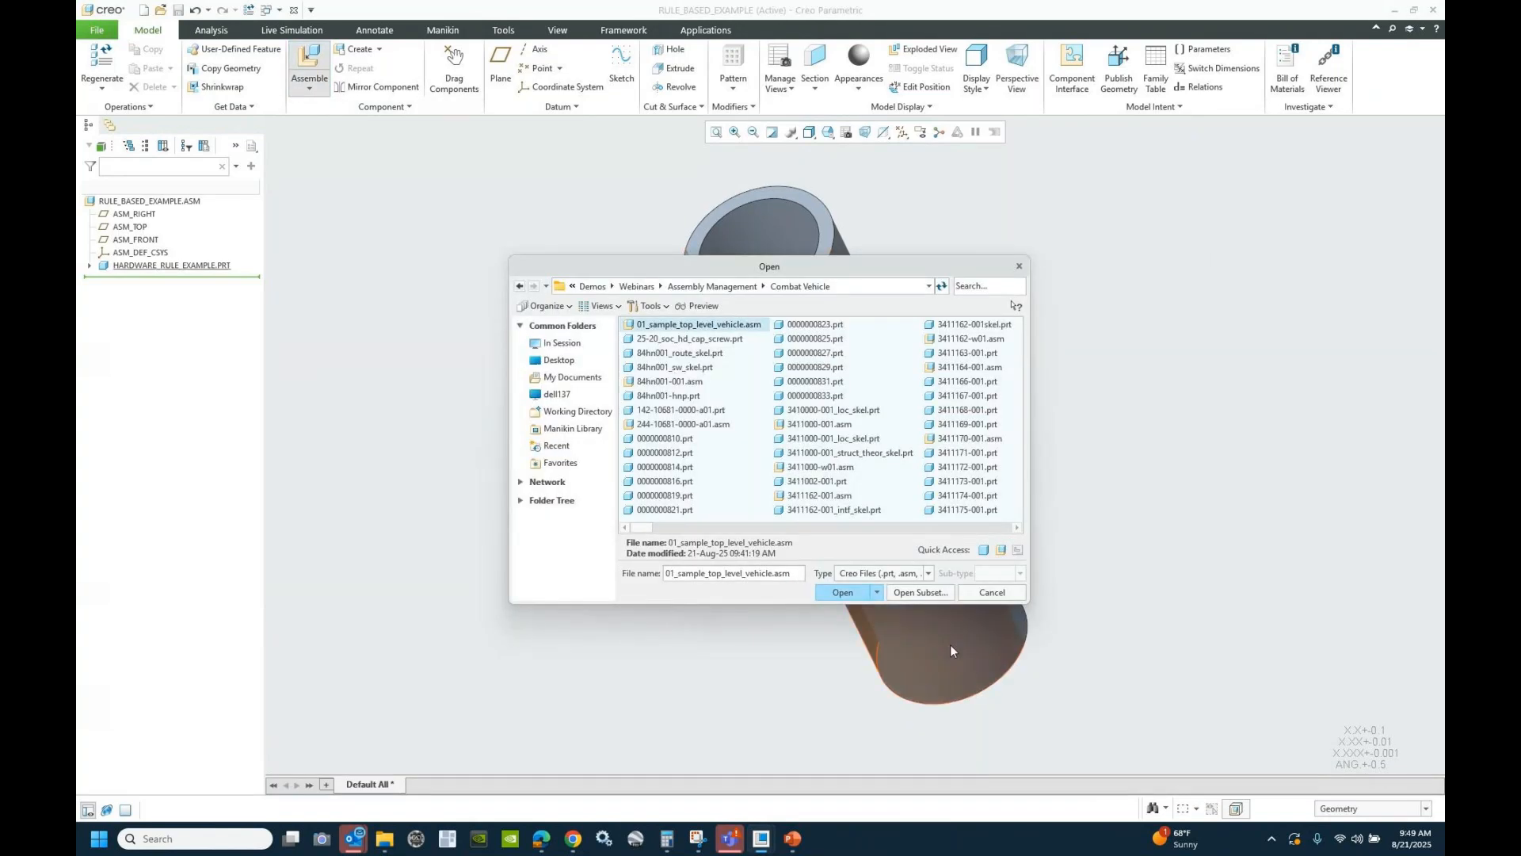
left_click(825, 596)
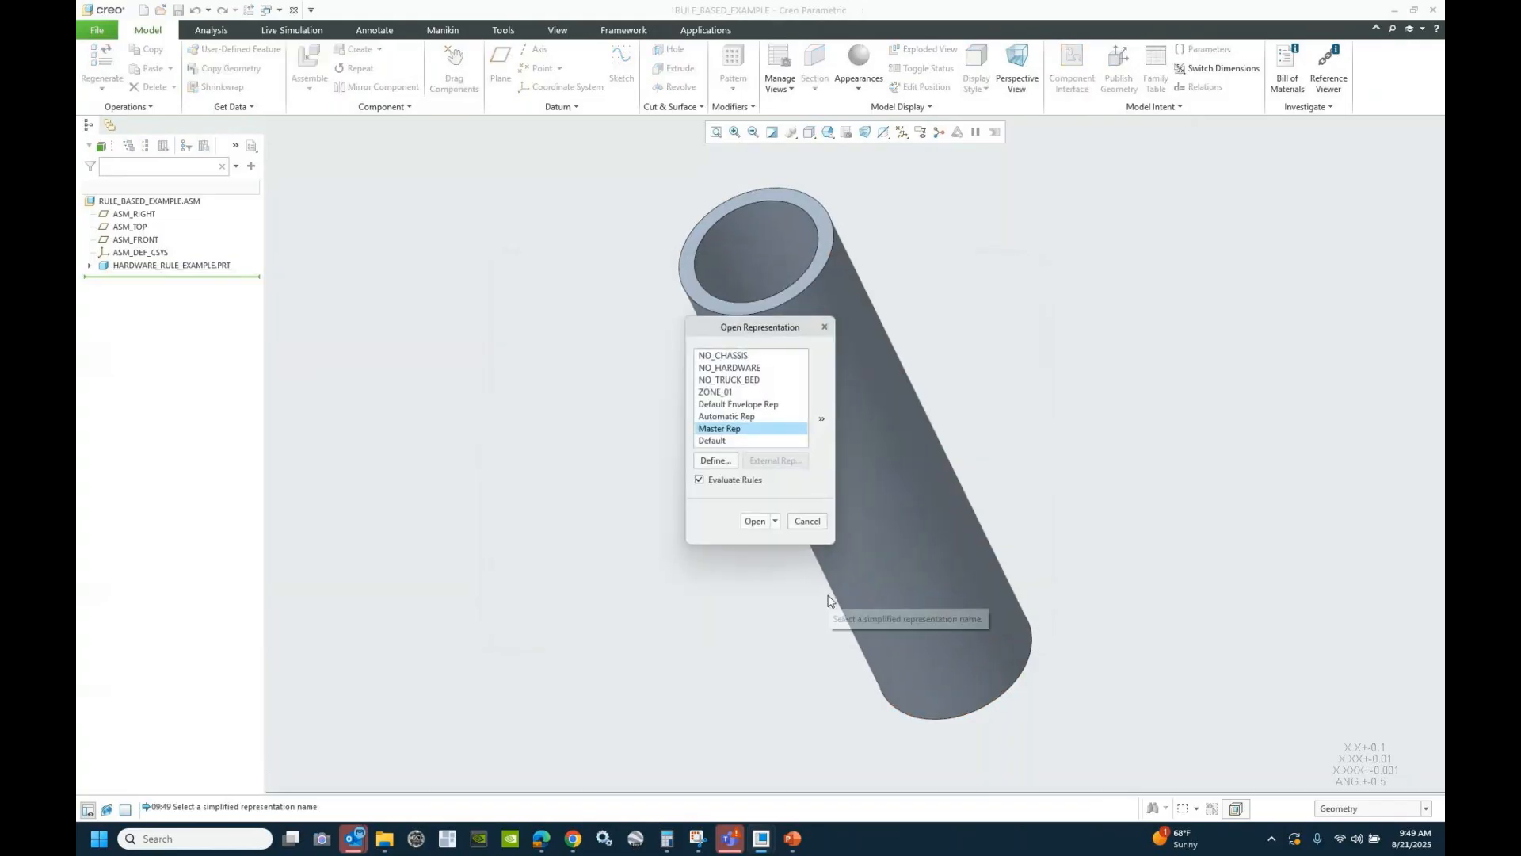
left_click(751, 520)
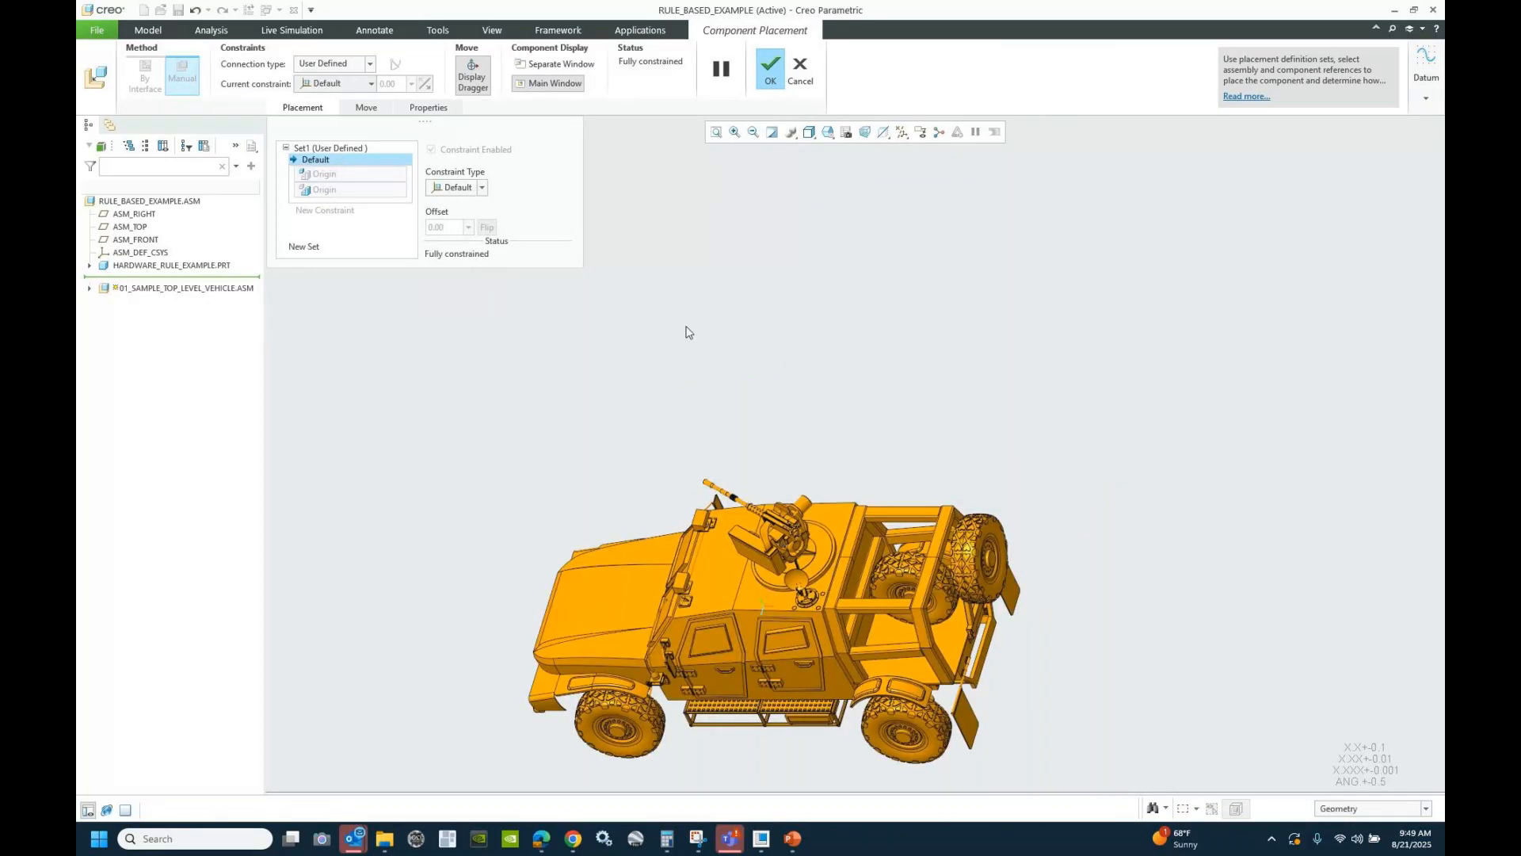
middle_click(690, 333)
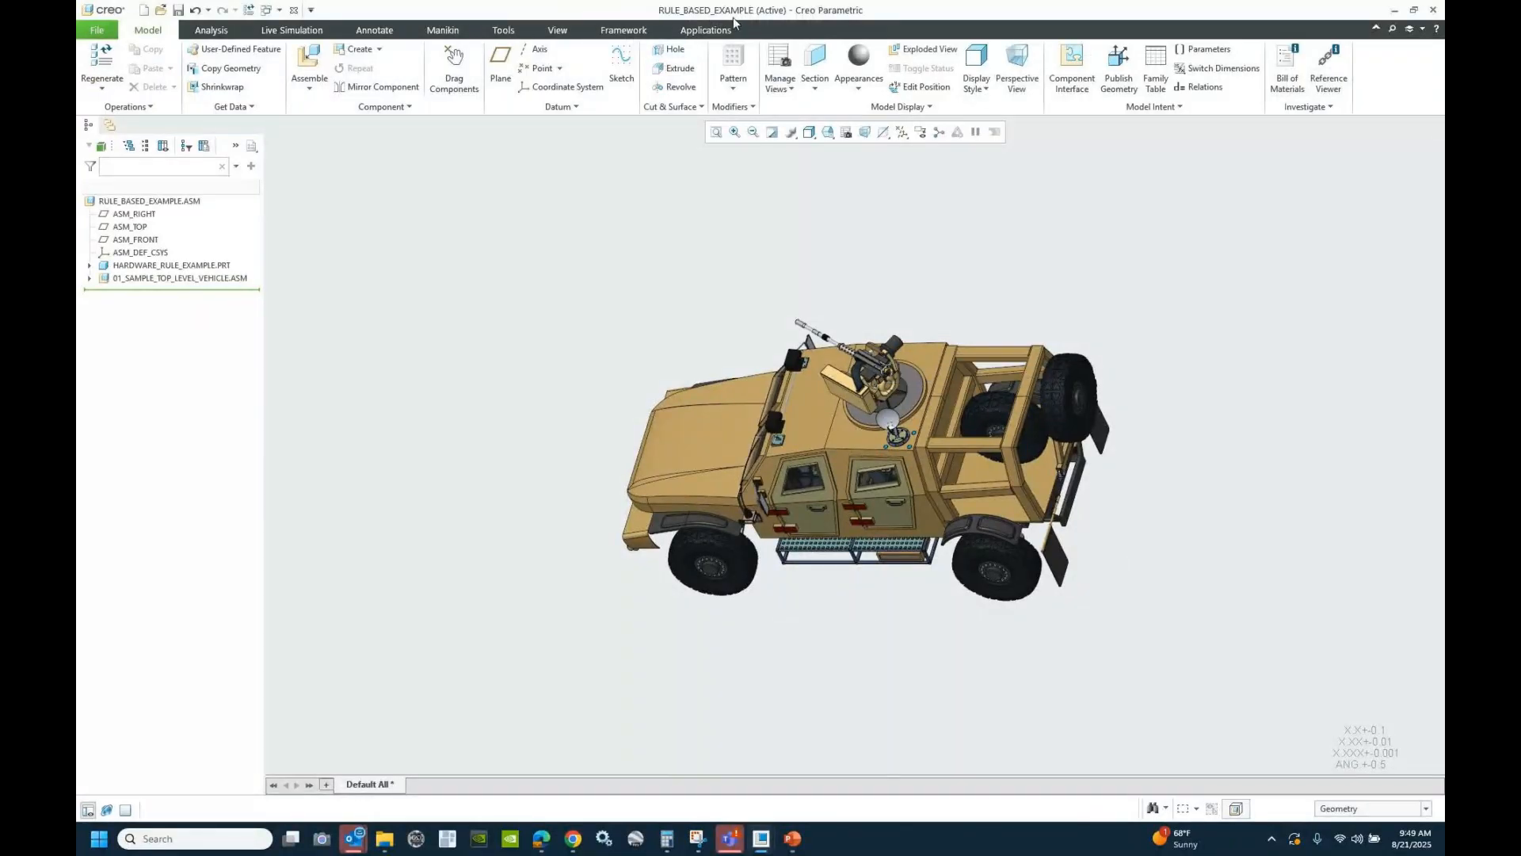
- Activate the Structure_Only representation, expand the vehicle assembly in the model tree, and close the View Manager
left_click(828, 132)
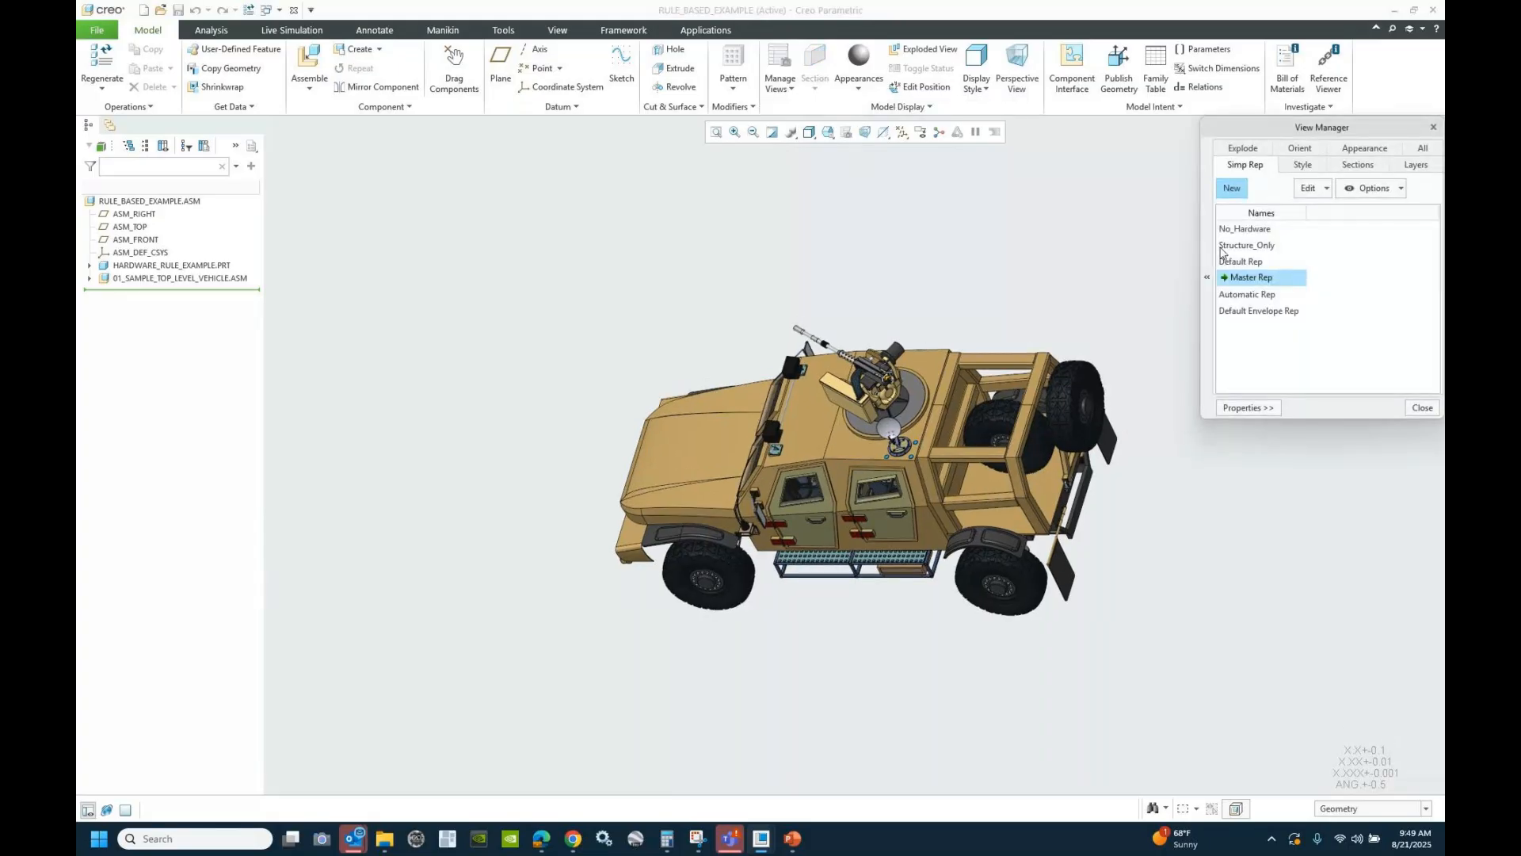
double_click(1256, 245)
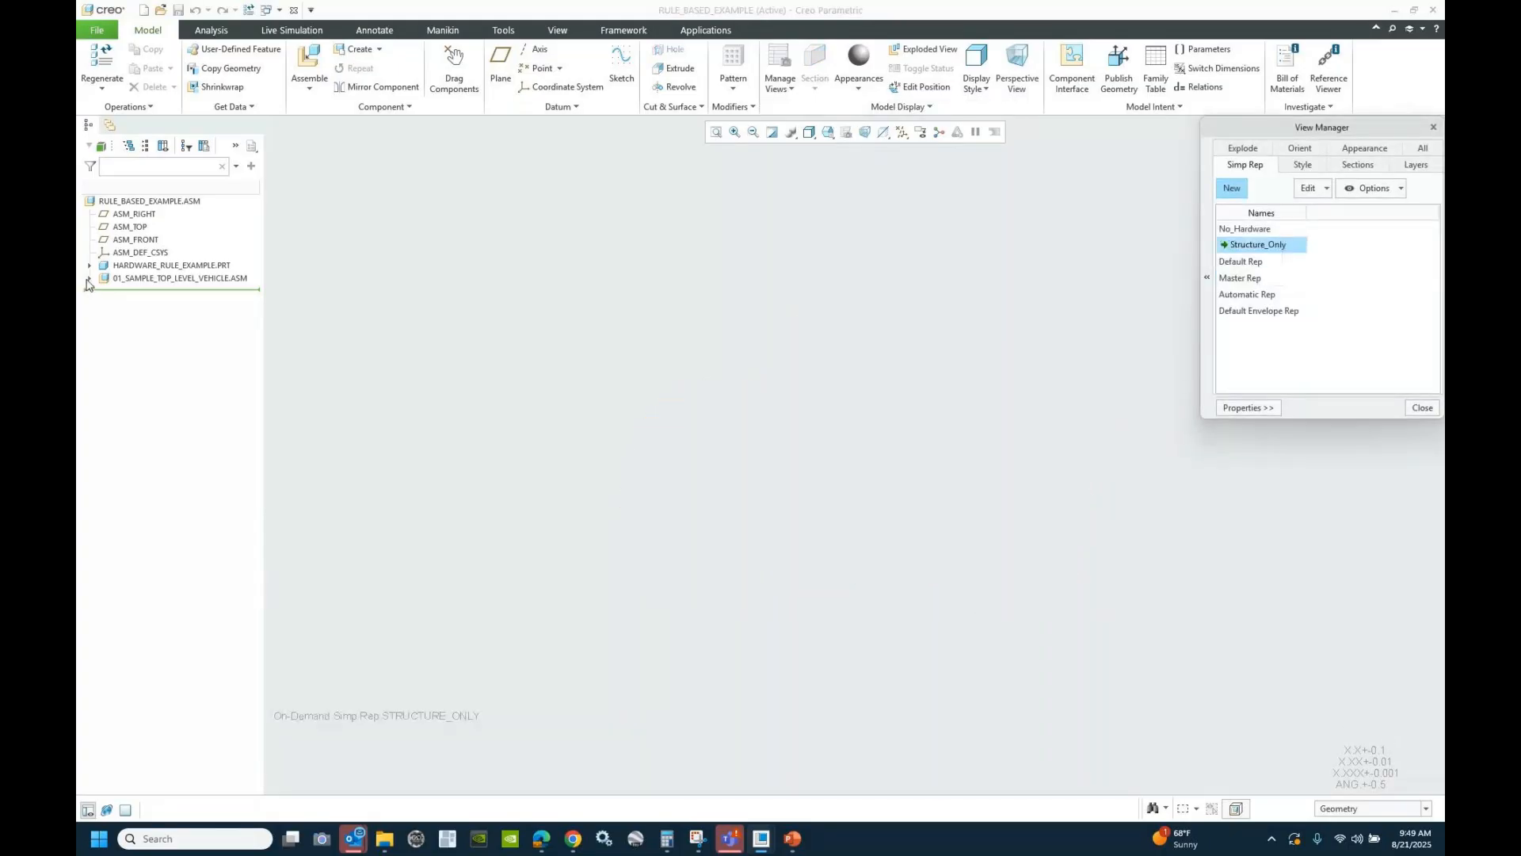
left_click(90, 278)
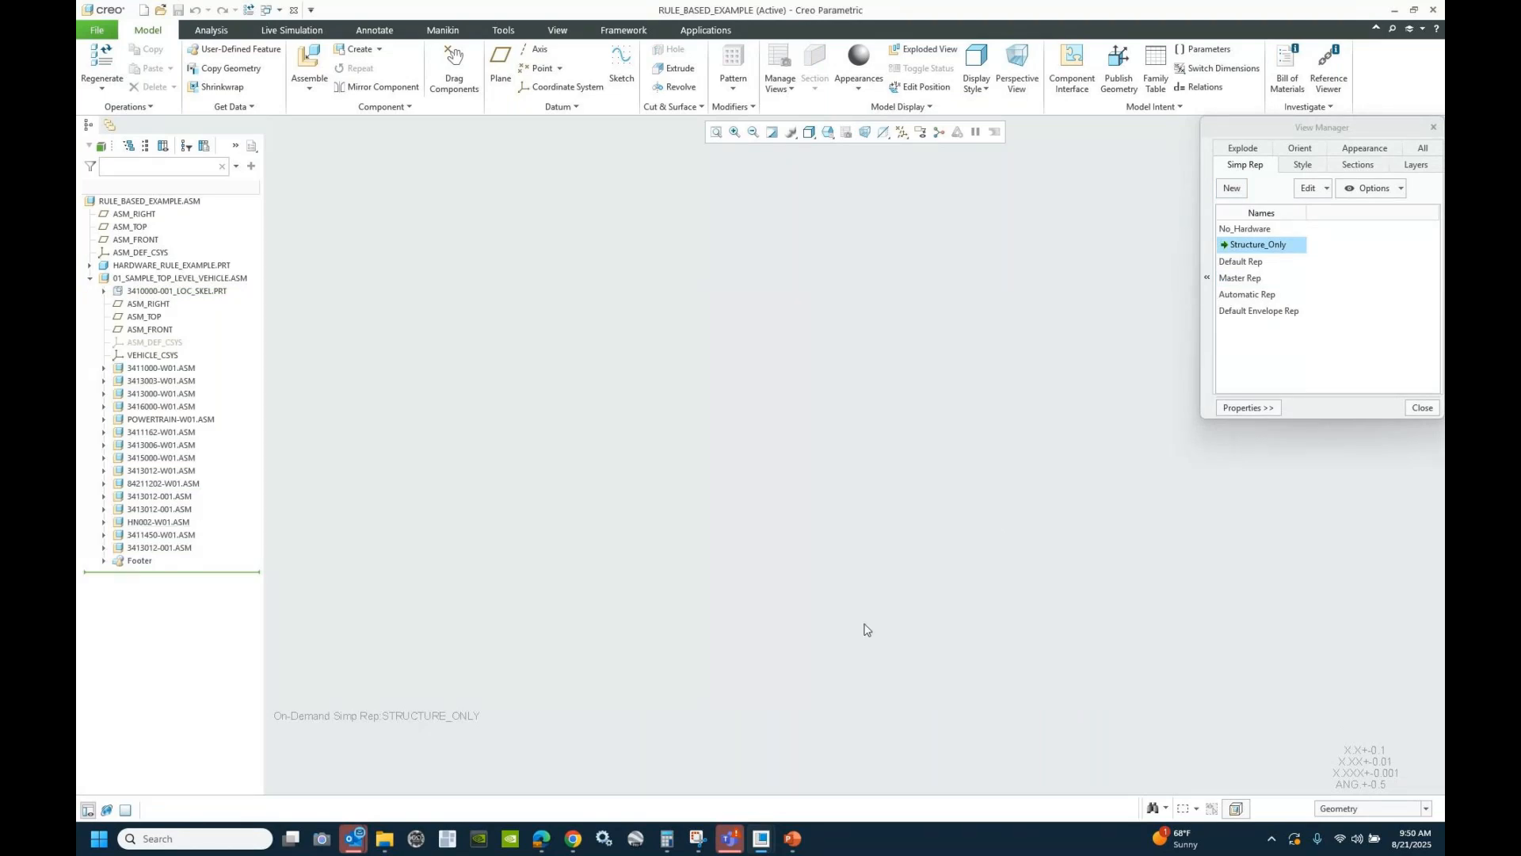
left_click(1417, 408)
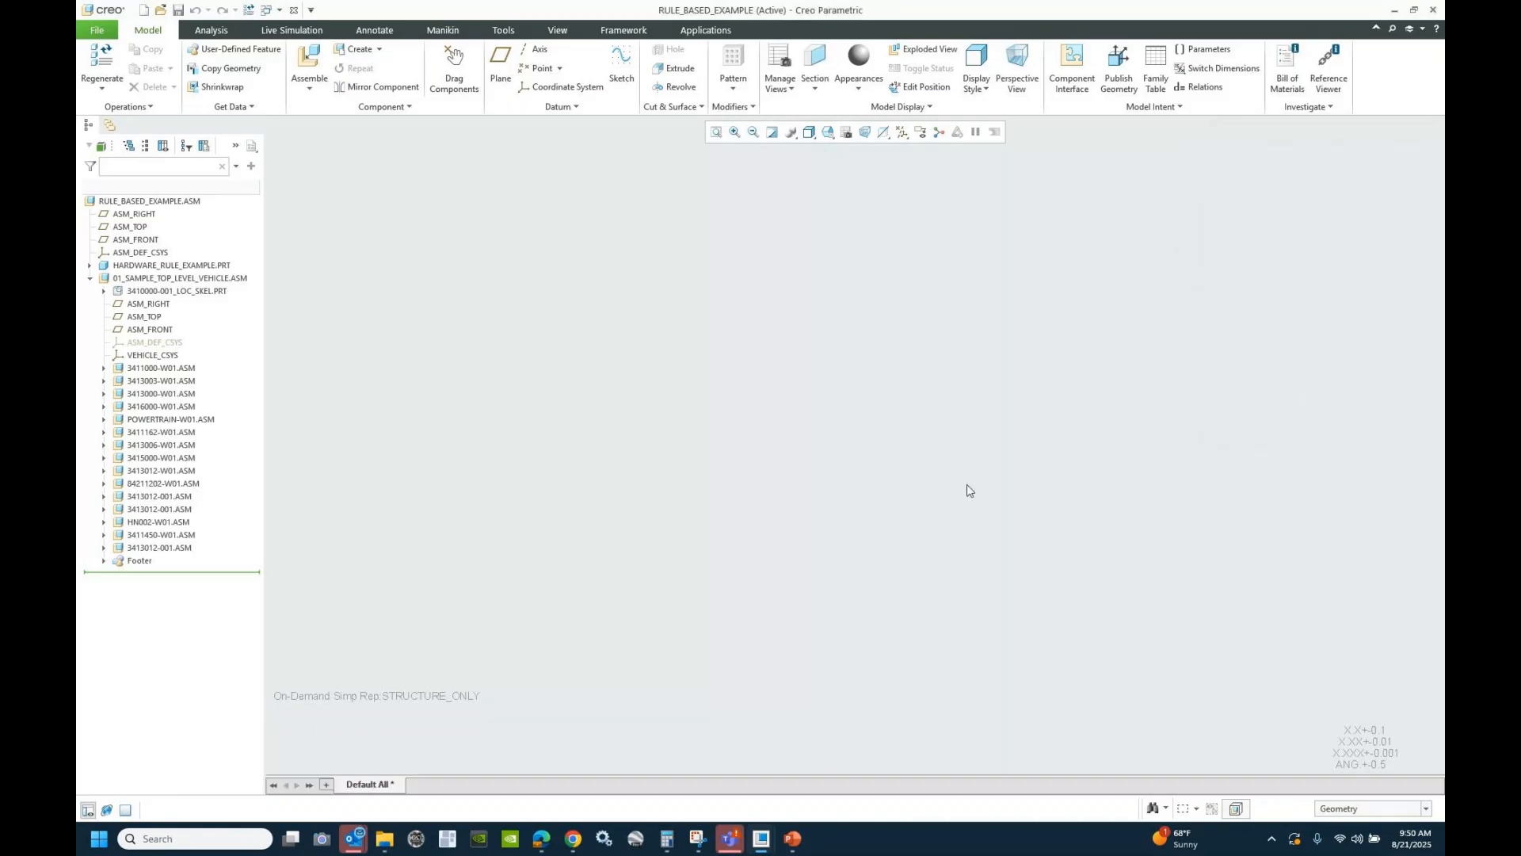
- Try to erase the objects that are not displayed from the session
left_click(97, 30)
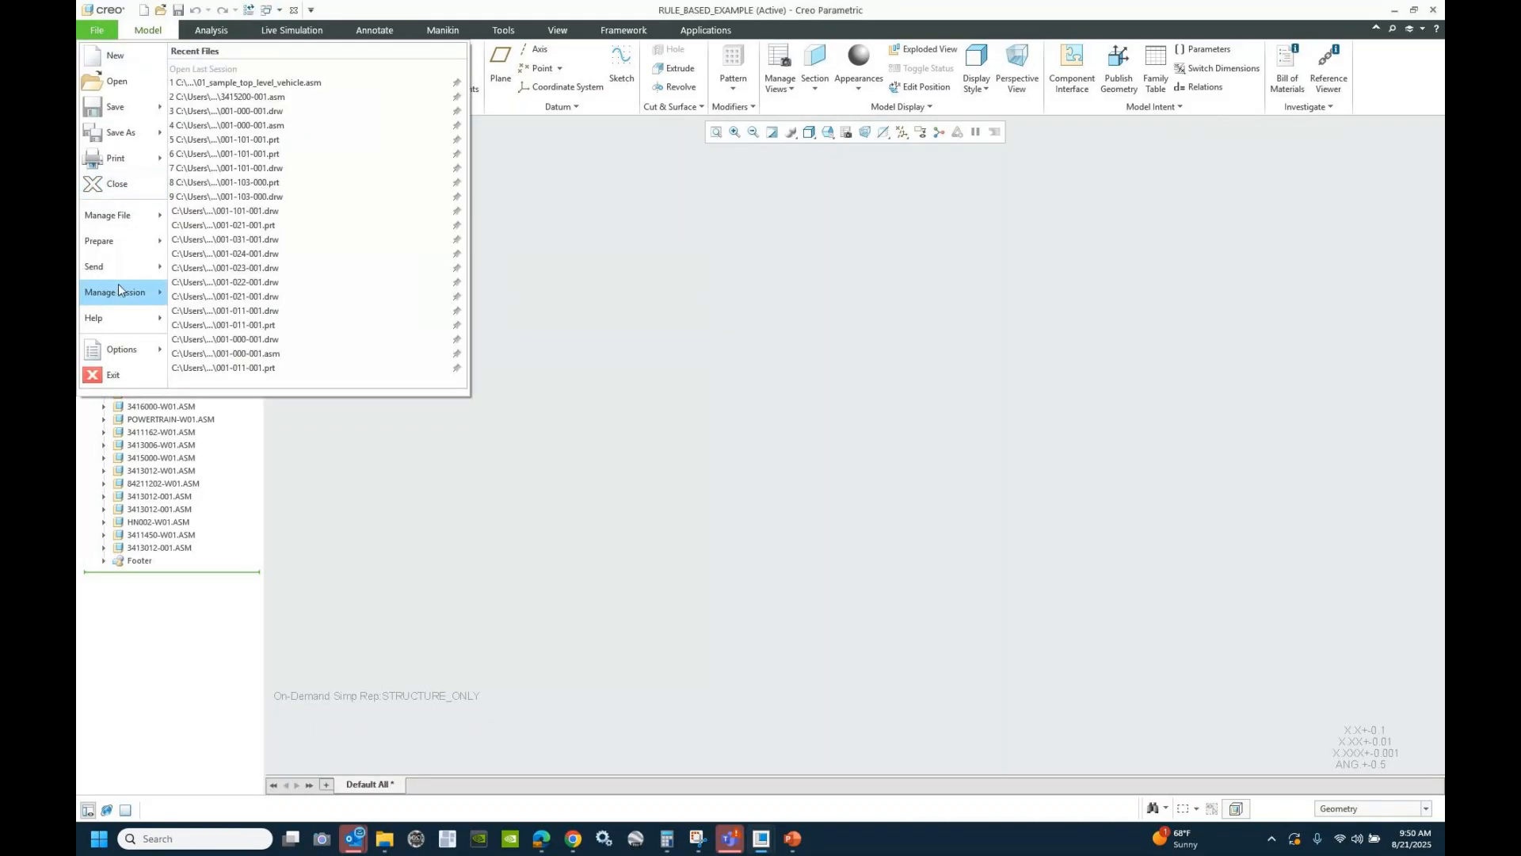
mouse_move(119, 290)
left_click(300, 117)
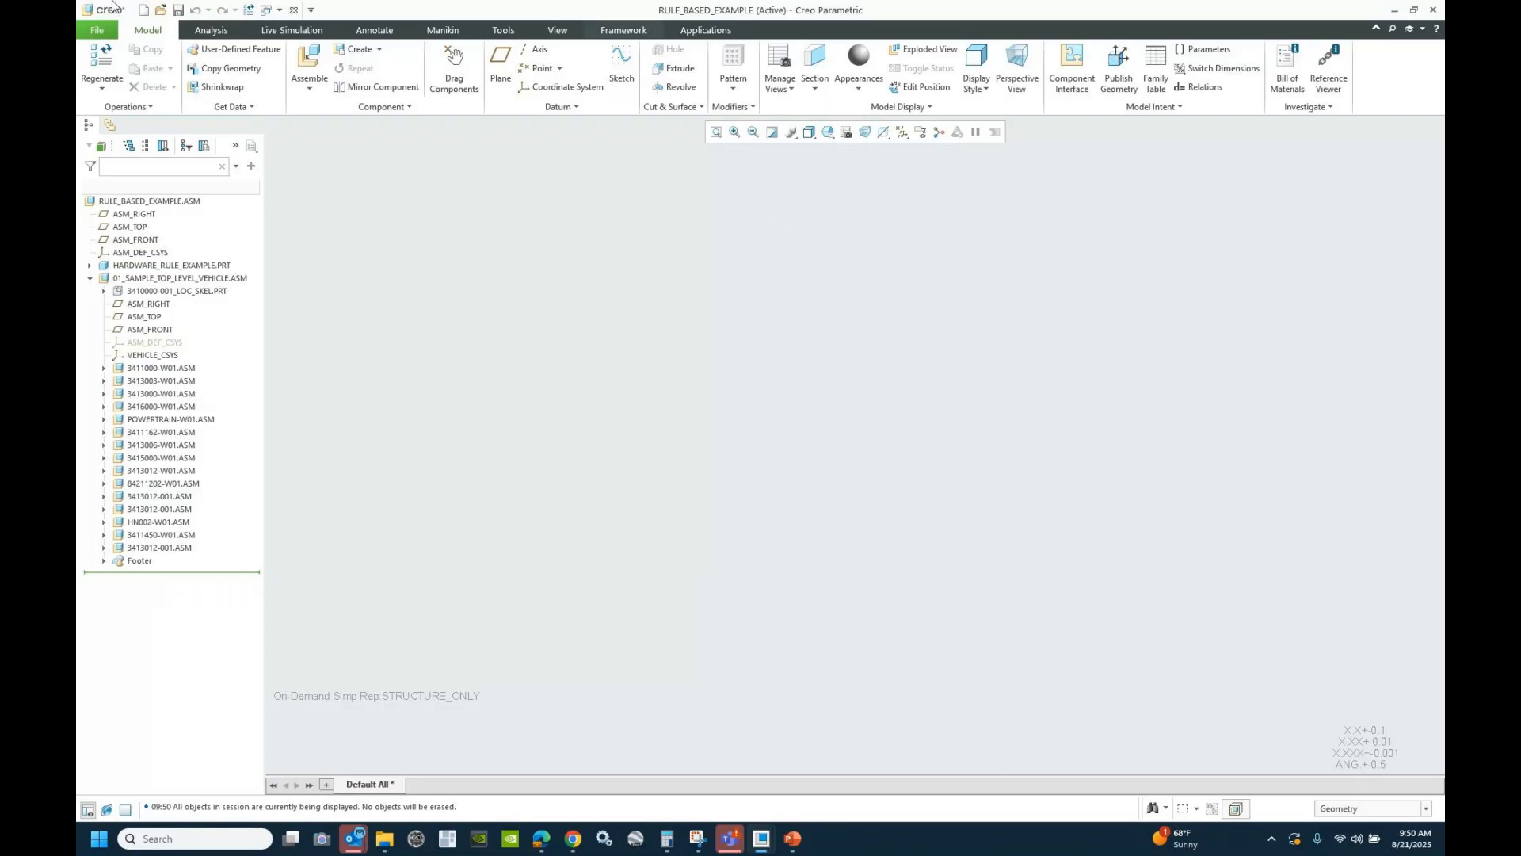
- Try to open a subset of 01_sample_top_level_vehicle.asm with 3411000-W01.ASM, POWERTRAIN-W01.ASM and 84211202-W01.ASM chosen for retrieval
left_click(160, 10)
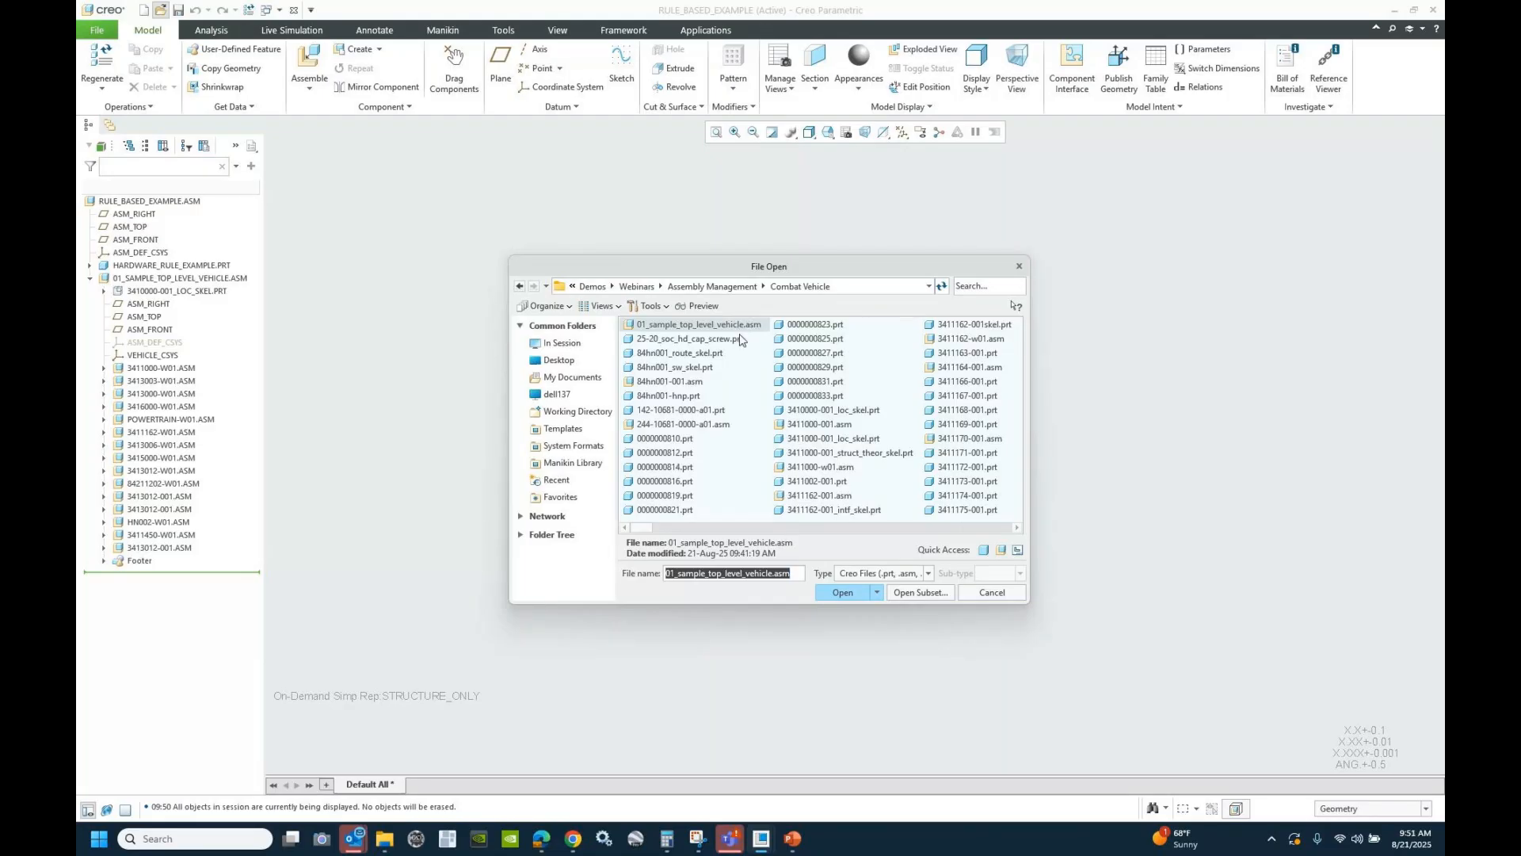
left_click(919, 592)
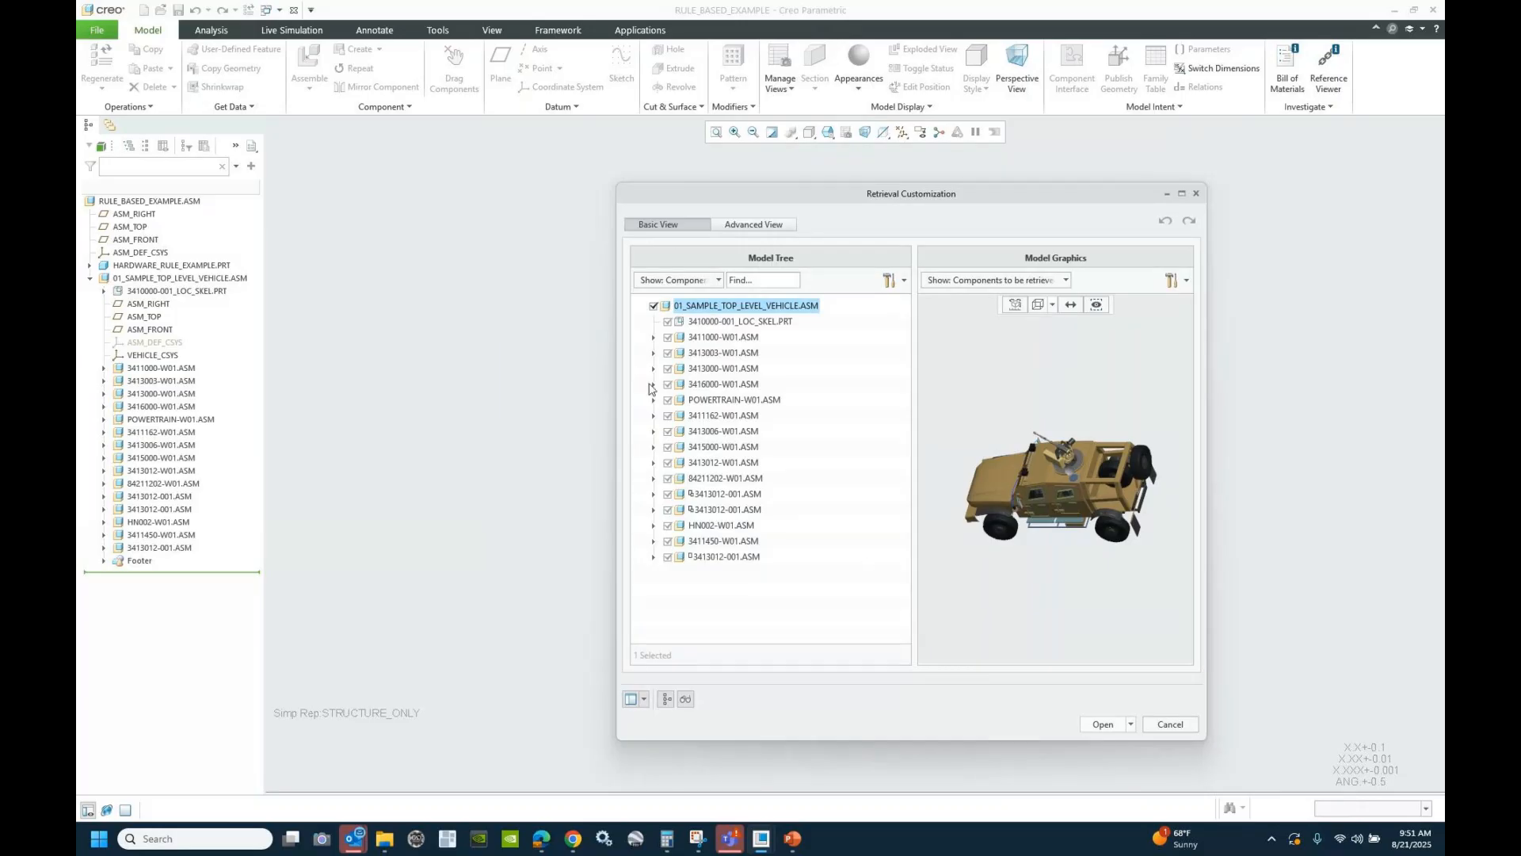
left_click(673, 338)
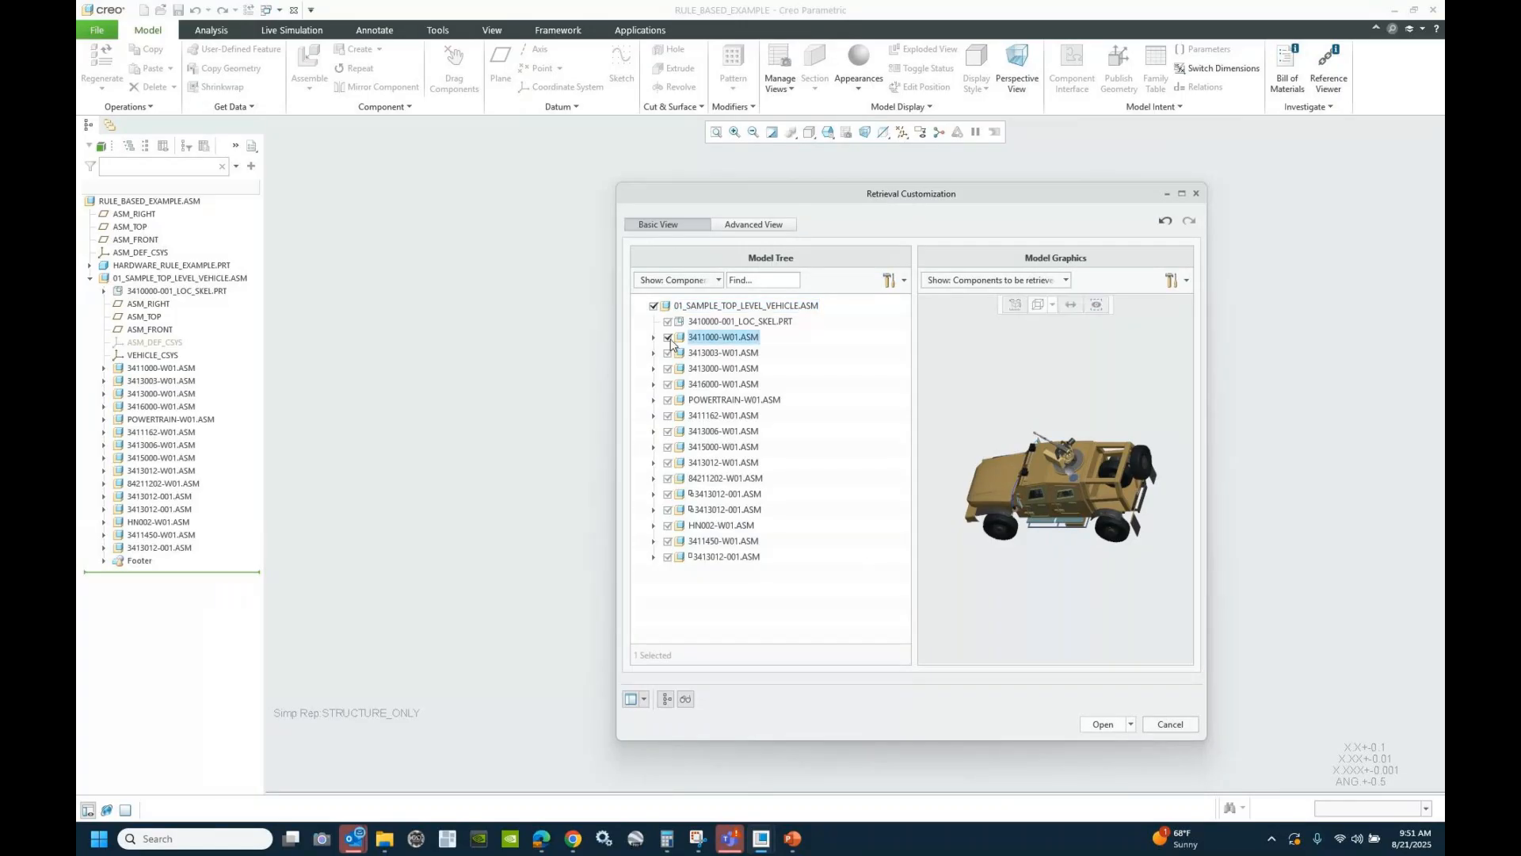
left_click(670, 402)
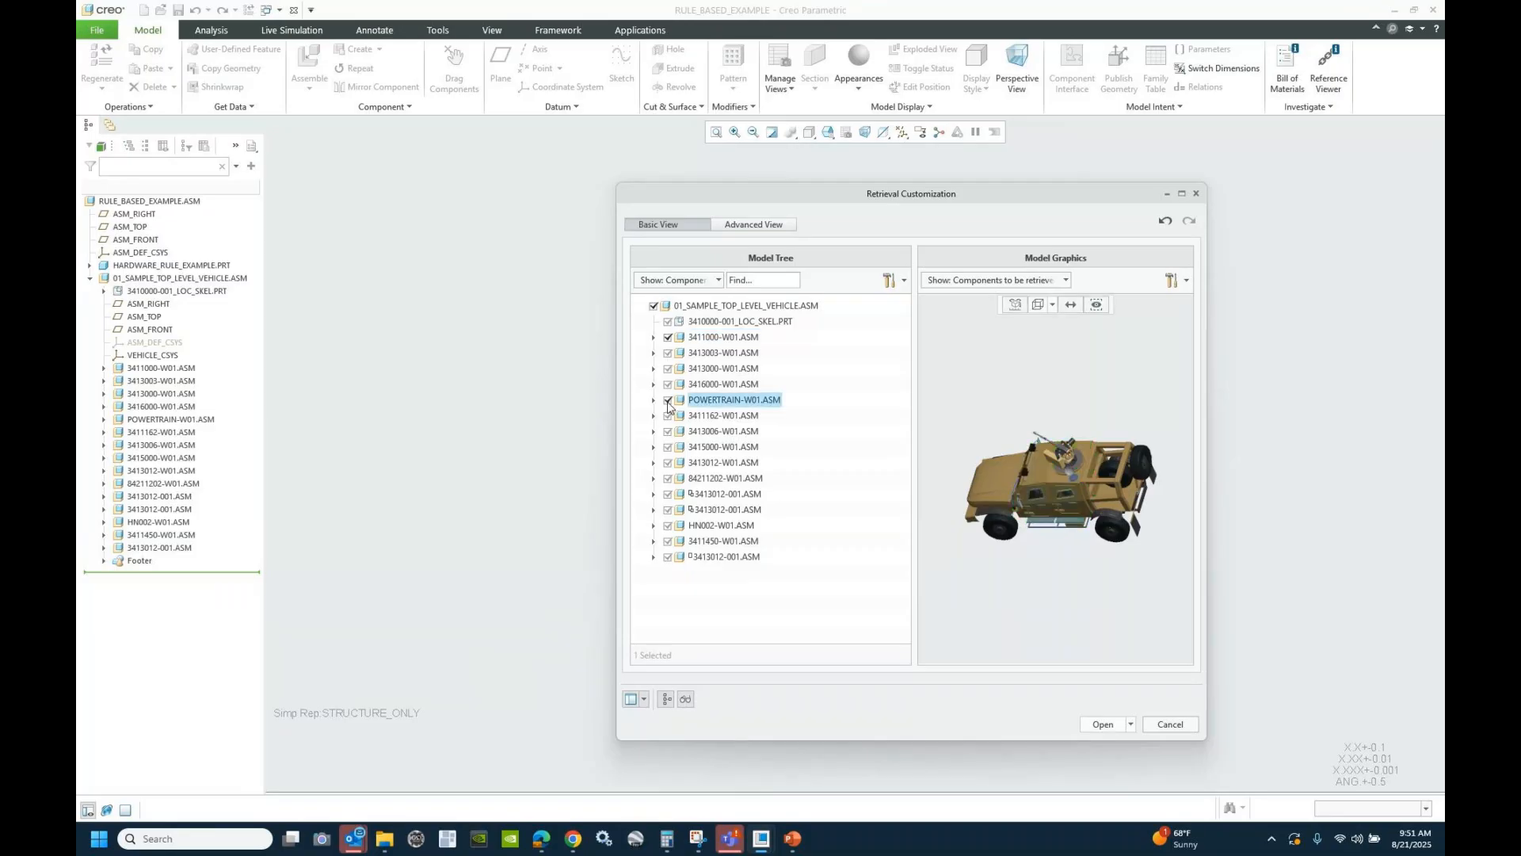
left_click(668, 480)
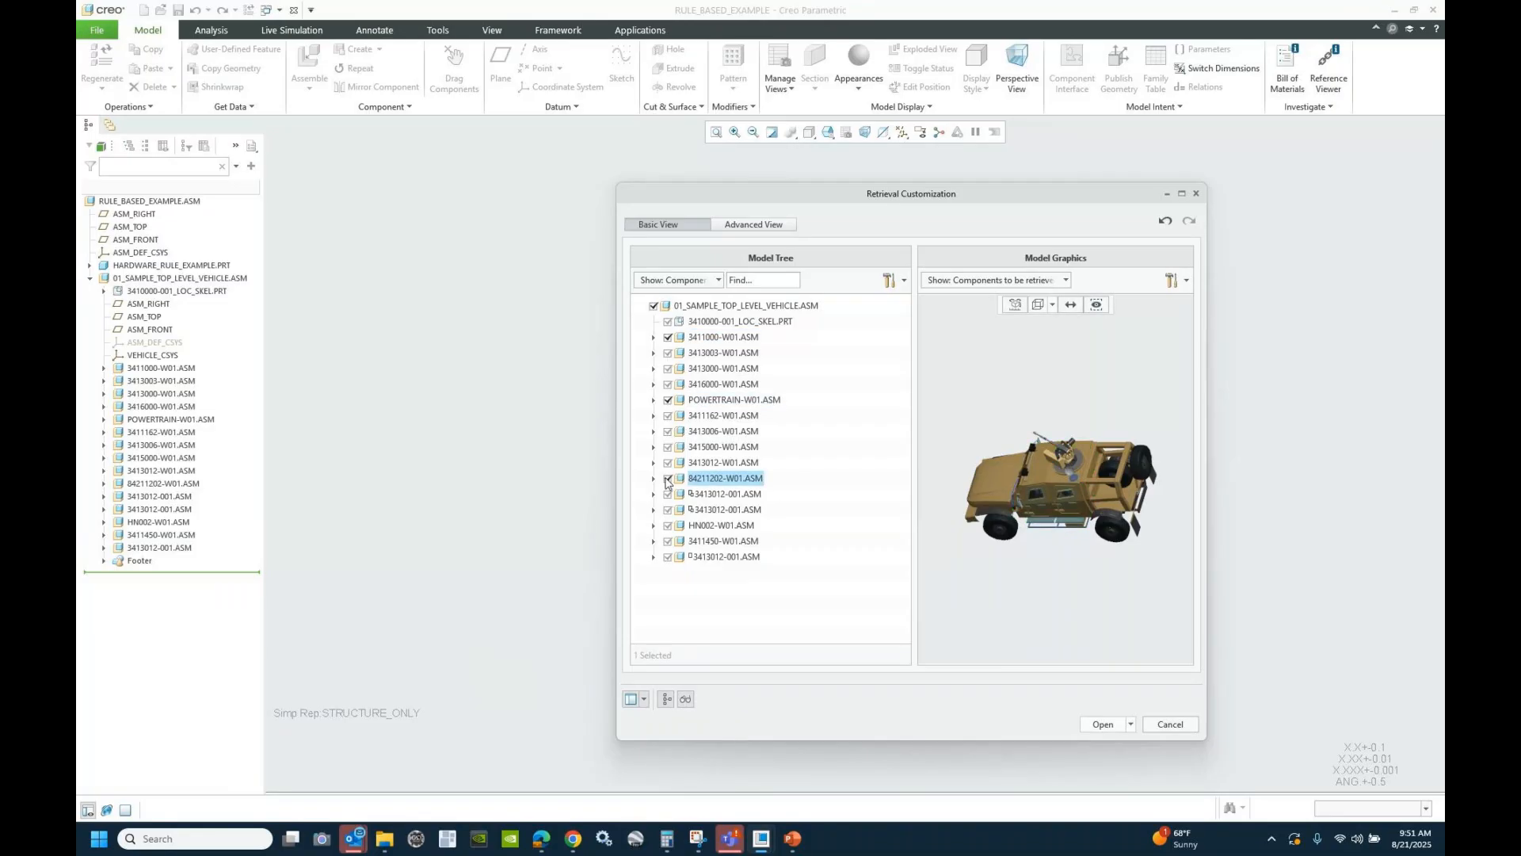
left_click(1094, 723)
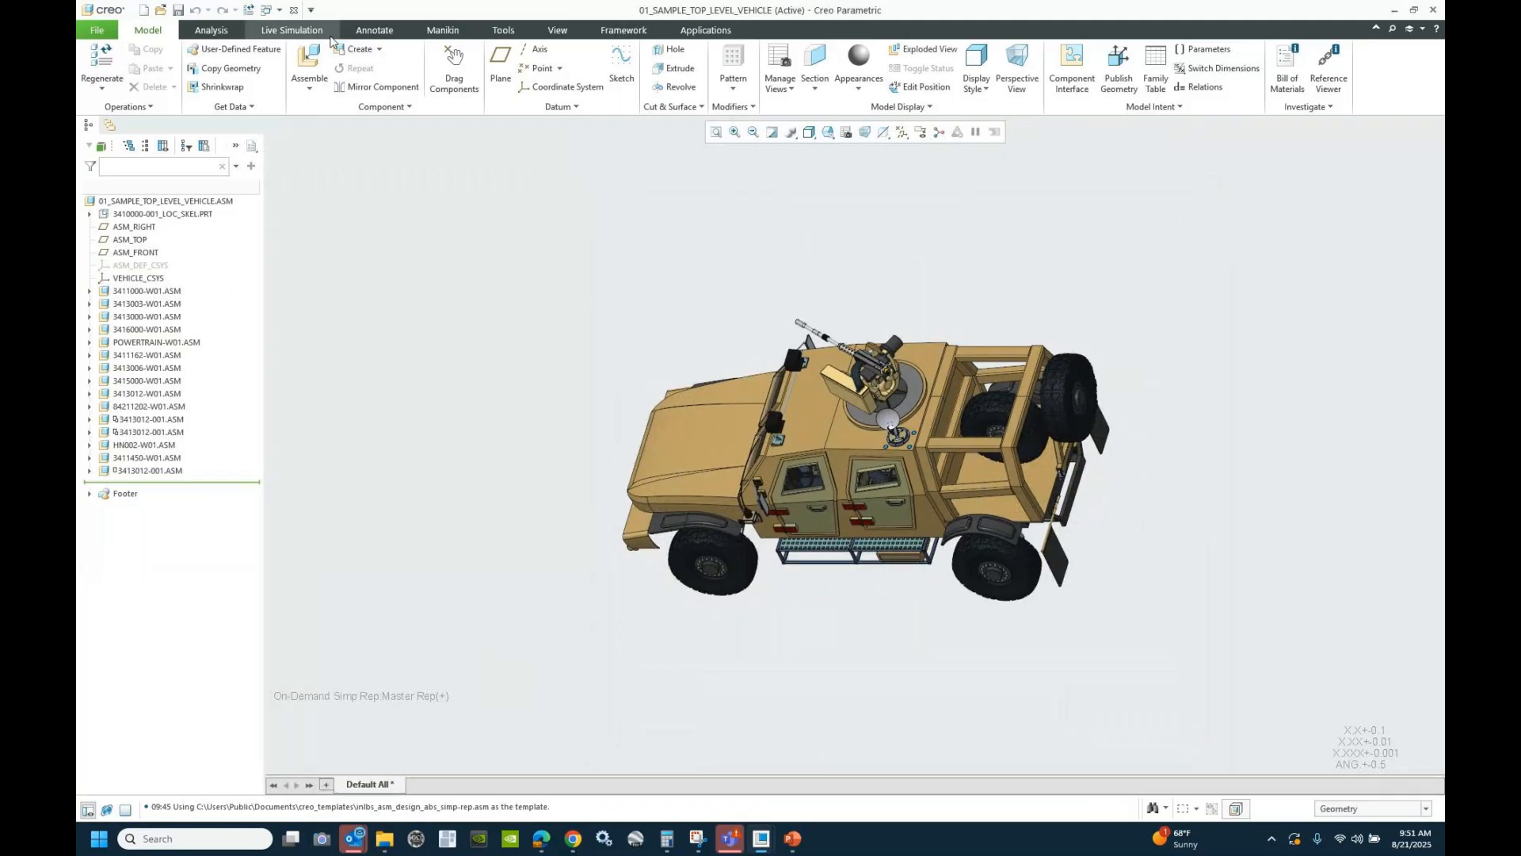
- Close all open model windows and erase the objects that are not displayed from the session
left_click(295, 11)
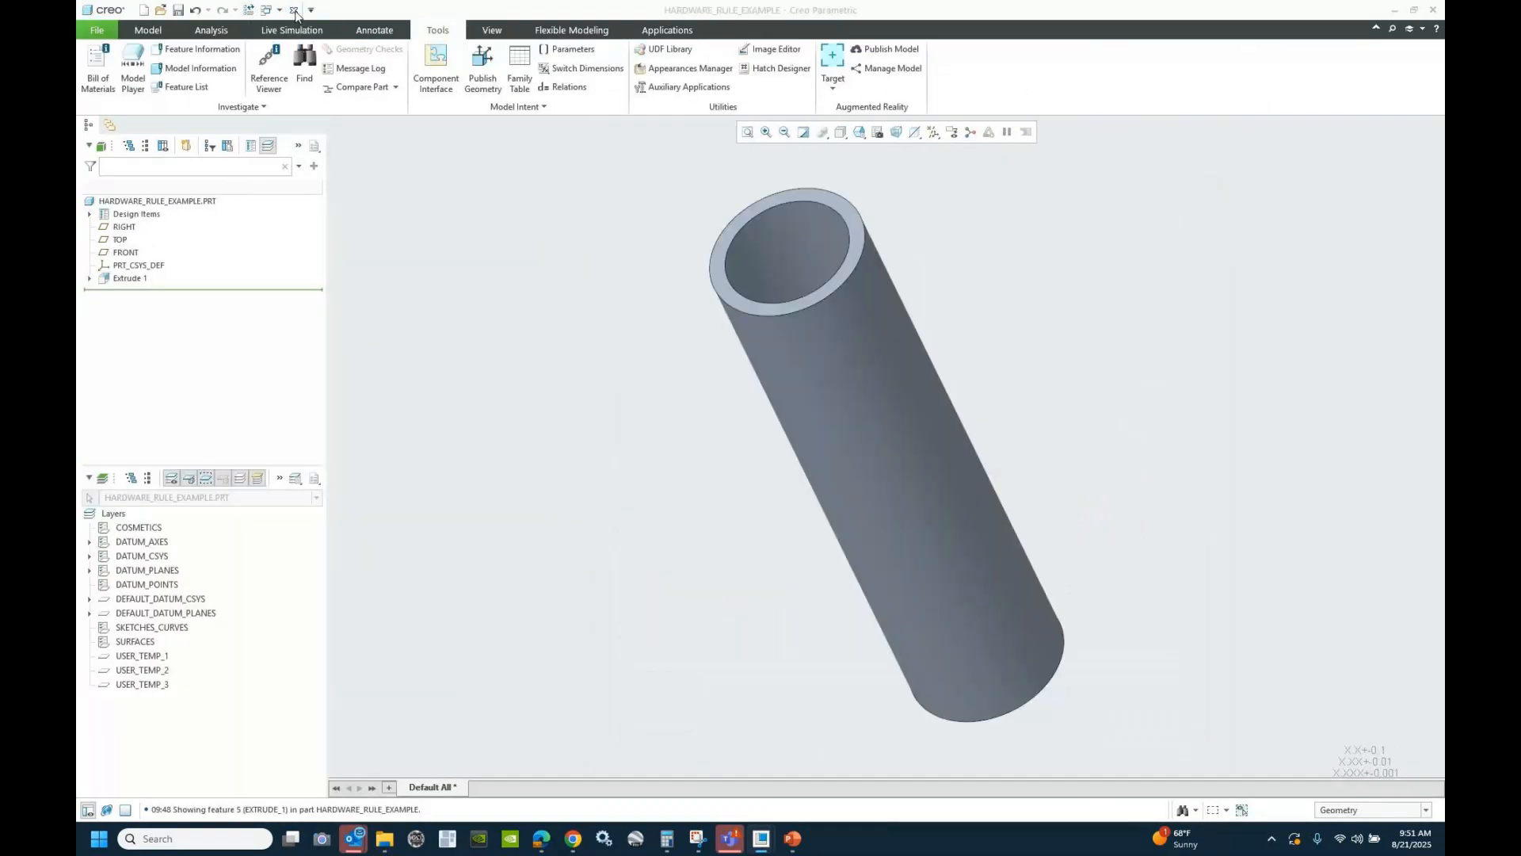
left_click(295, 11)
left_click(265, 62)
key("Return")
- Start opening a subset of 01_sample_top_level_vehicle.asm and mark 3411000-W01.ASM for retrieval
left_click(120, 63)
left_click(920, 592)
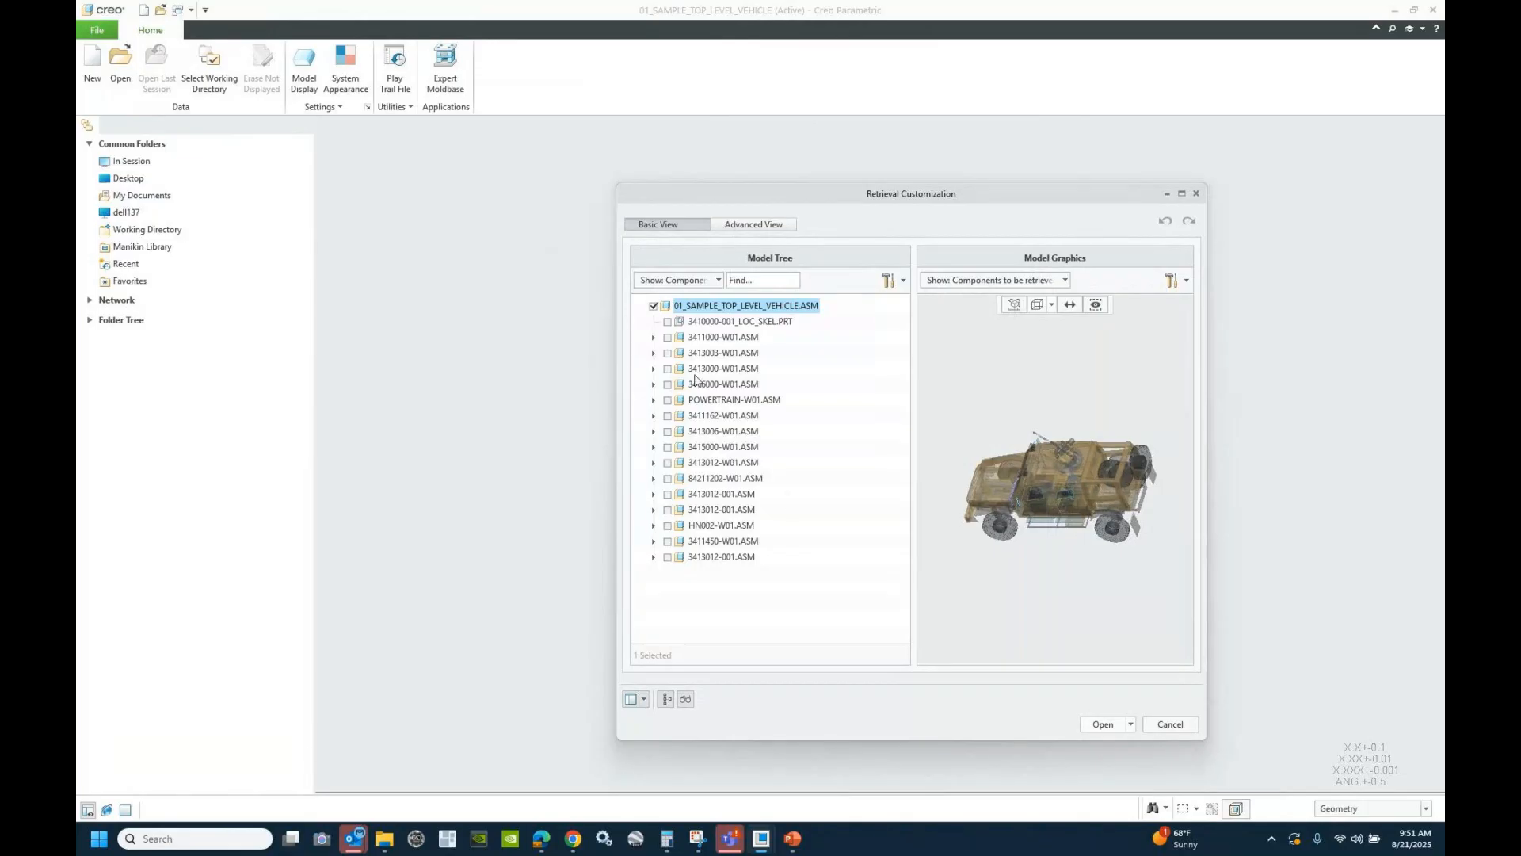
left_click(683, 338)
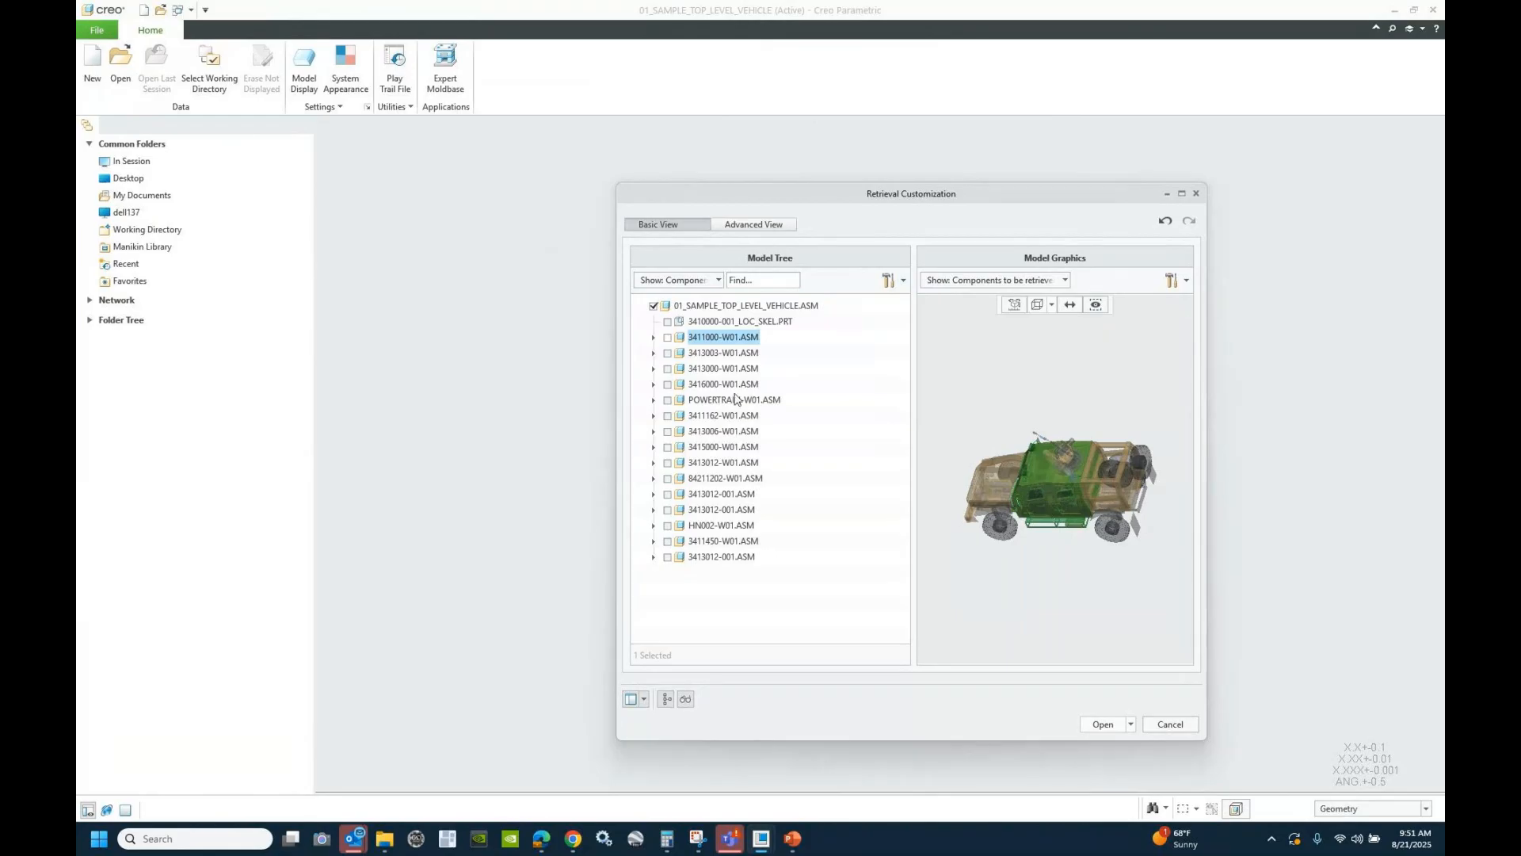
right_click(701, 338)
left_click(736, 345)
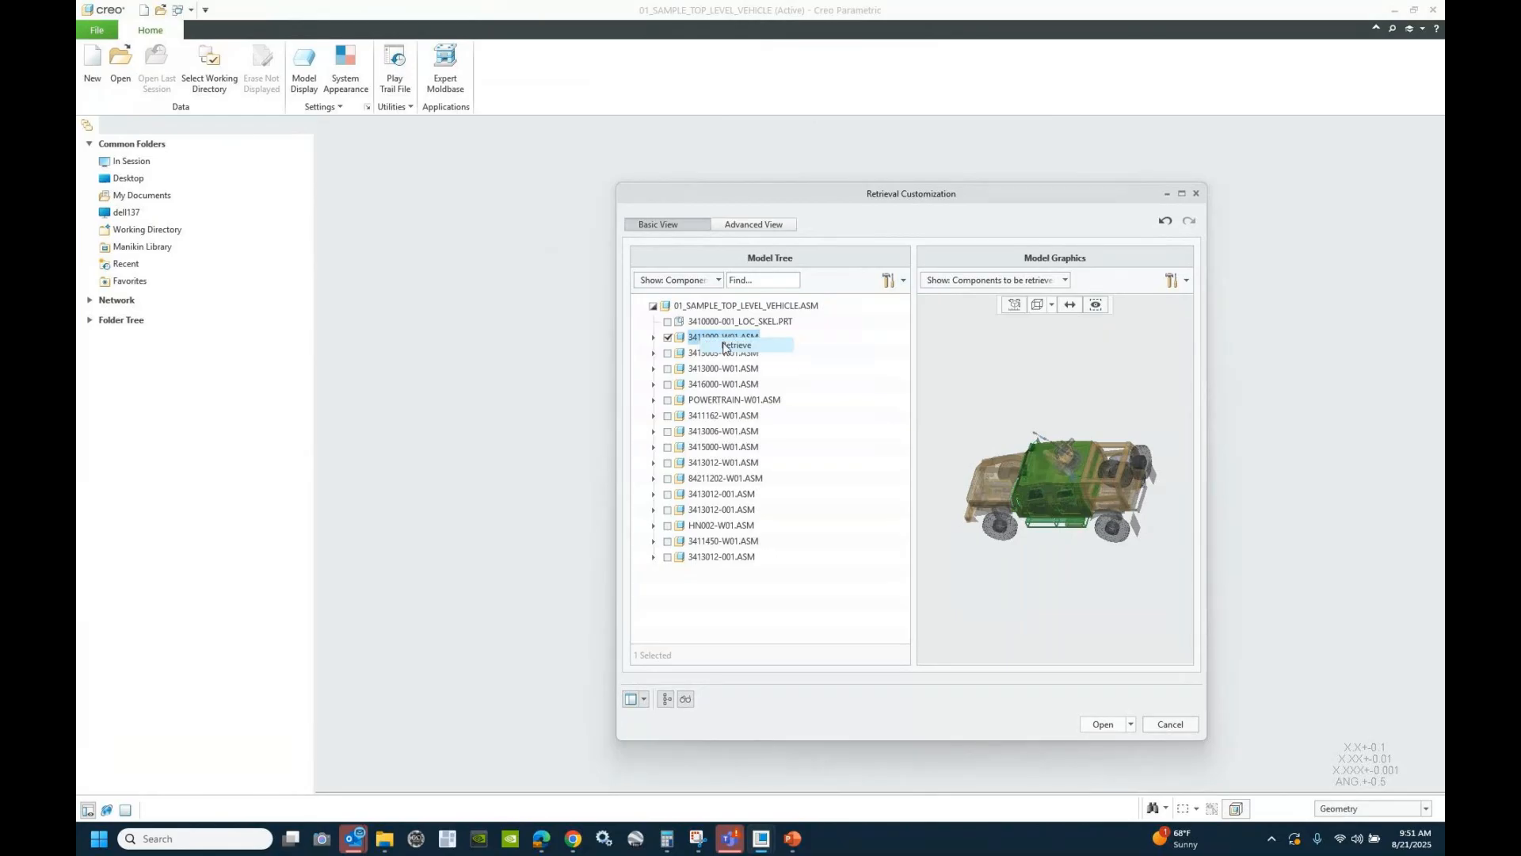
- Mark 3415000-W01.ASM and 3413006-W01.ASM for retrieval as well and open the vehicle subset
left_click(713, 446)
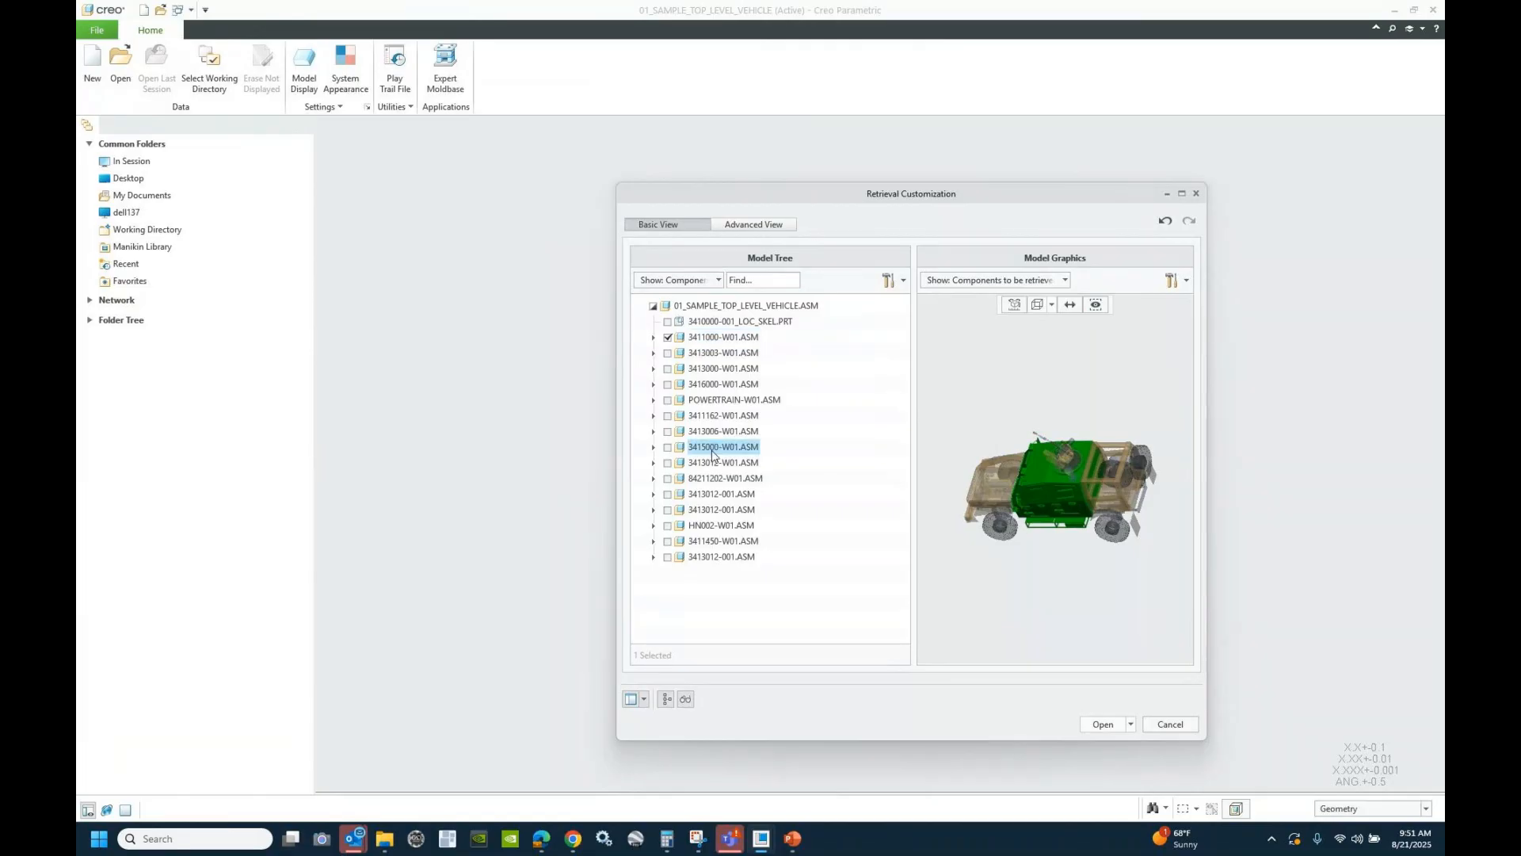
right_click(714, 455)
left_click(743, 459)
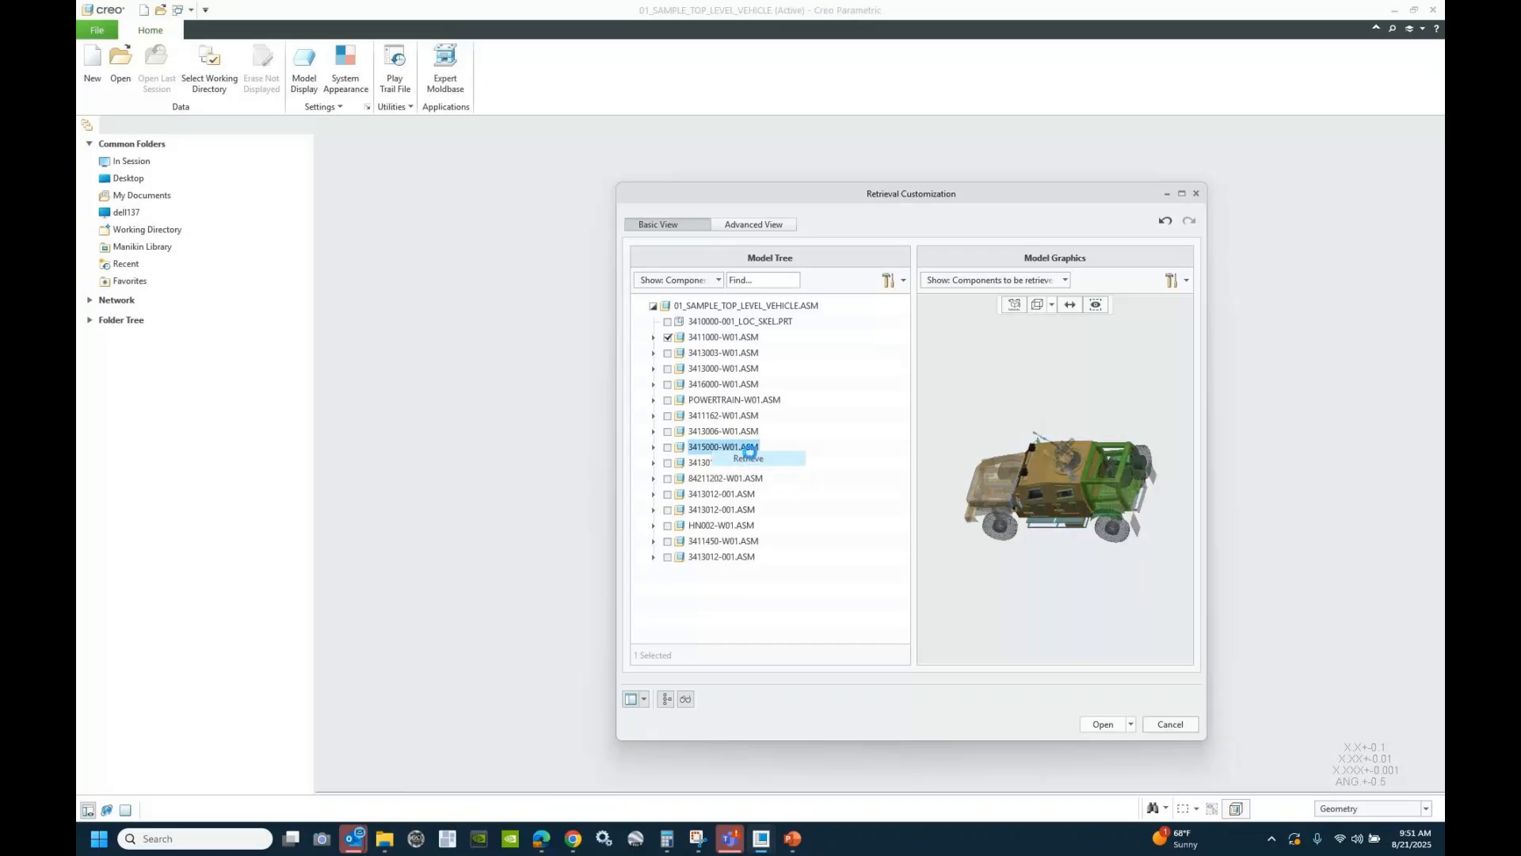
left_click(726, 436)
right_click(726, 437)
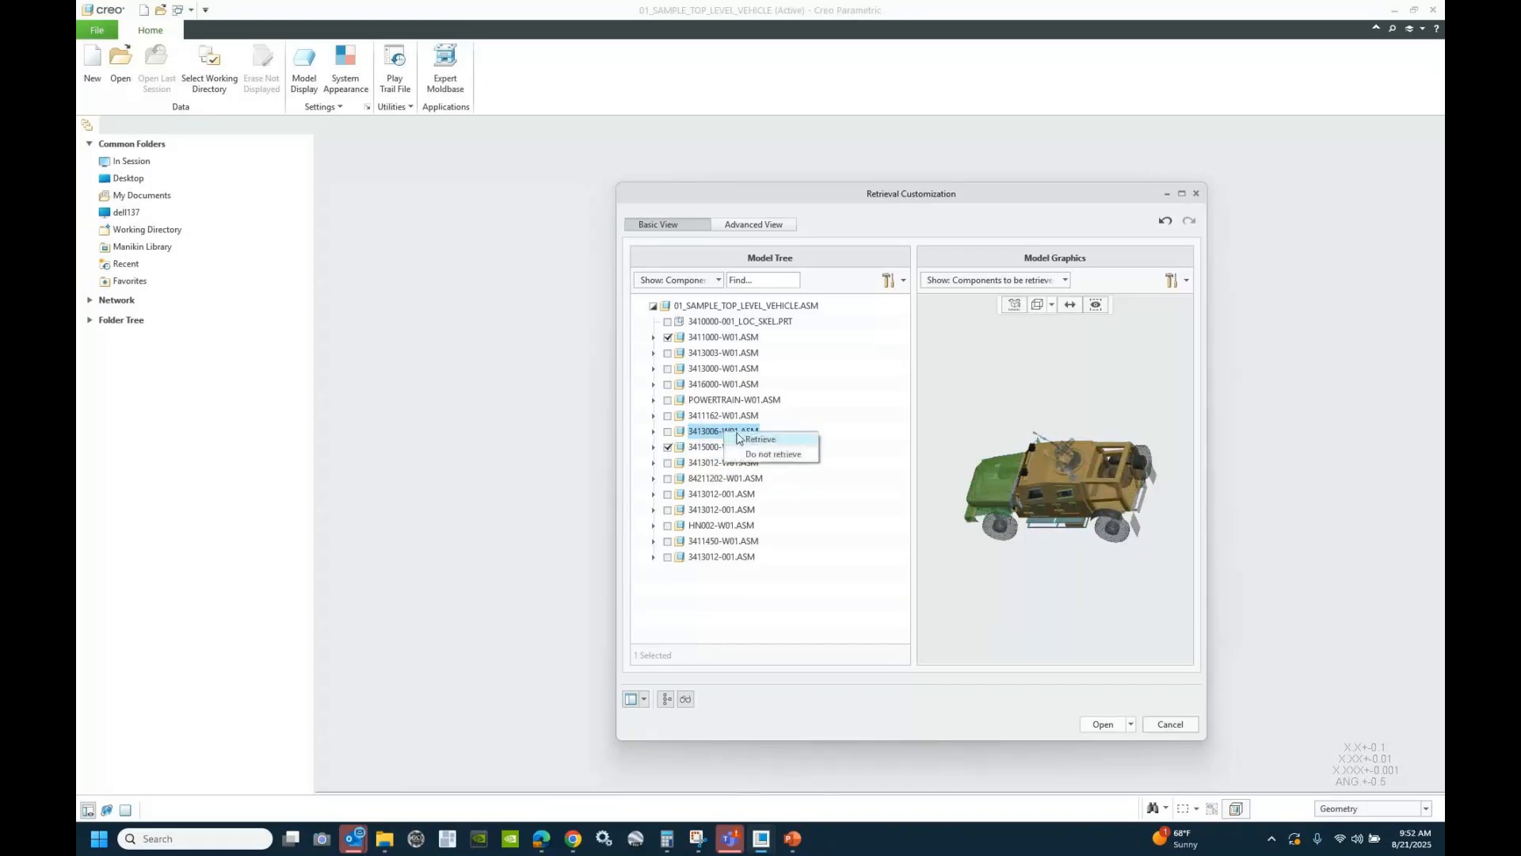
left_click(757, 439)
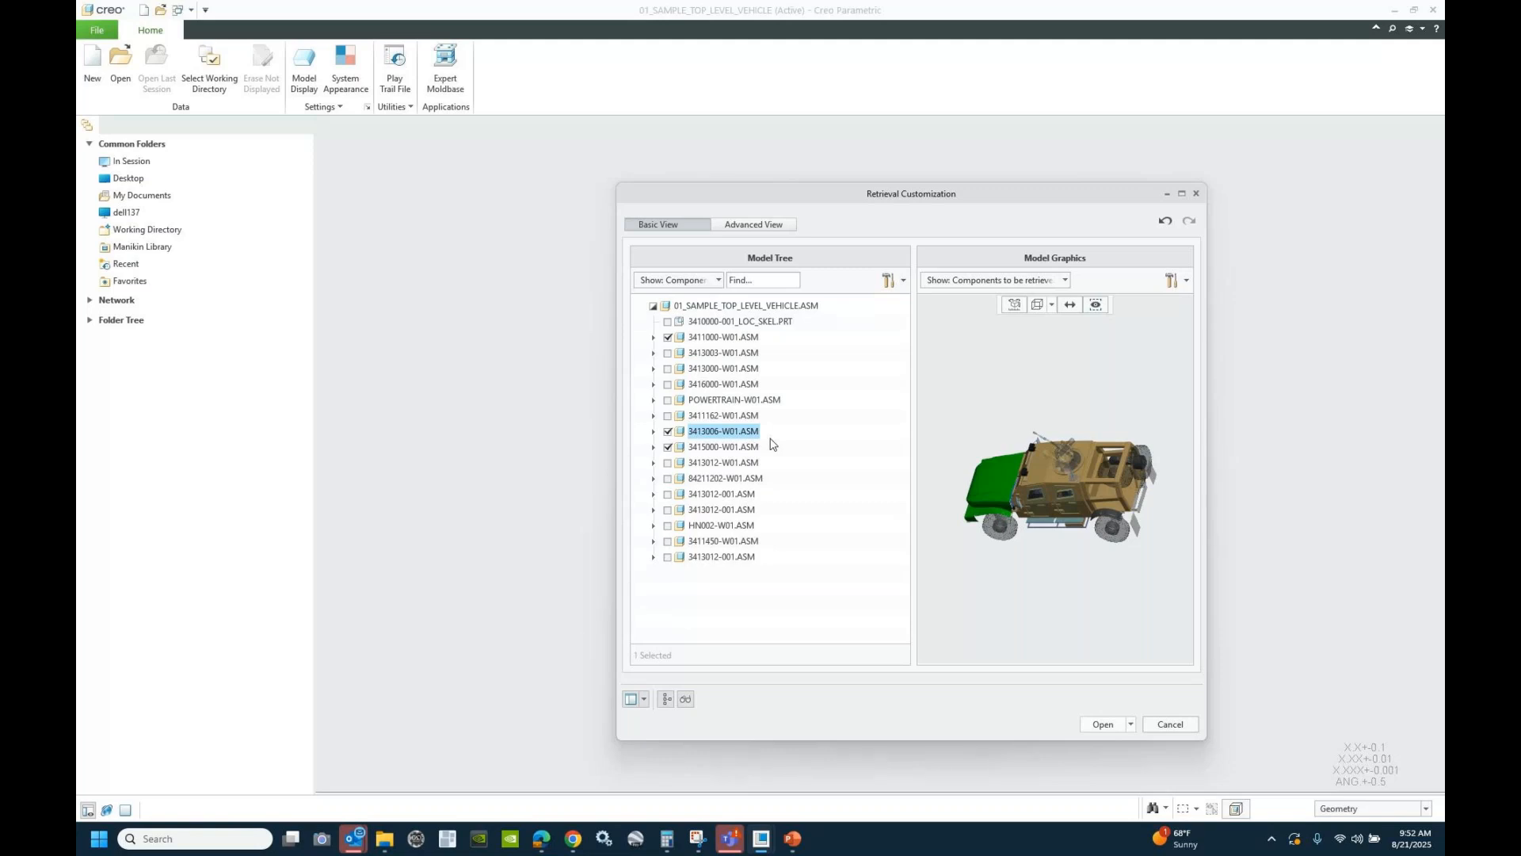
left_click(1098, 724)
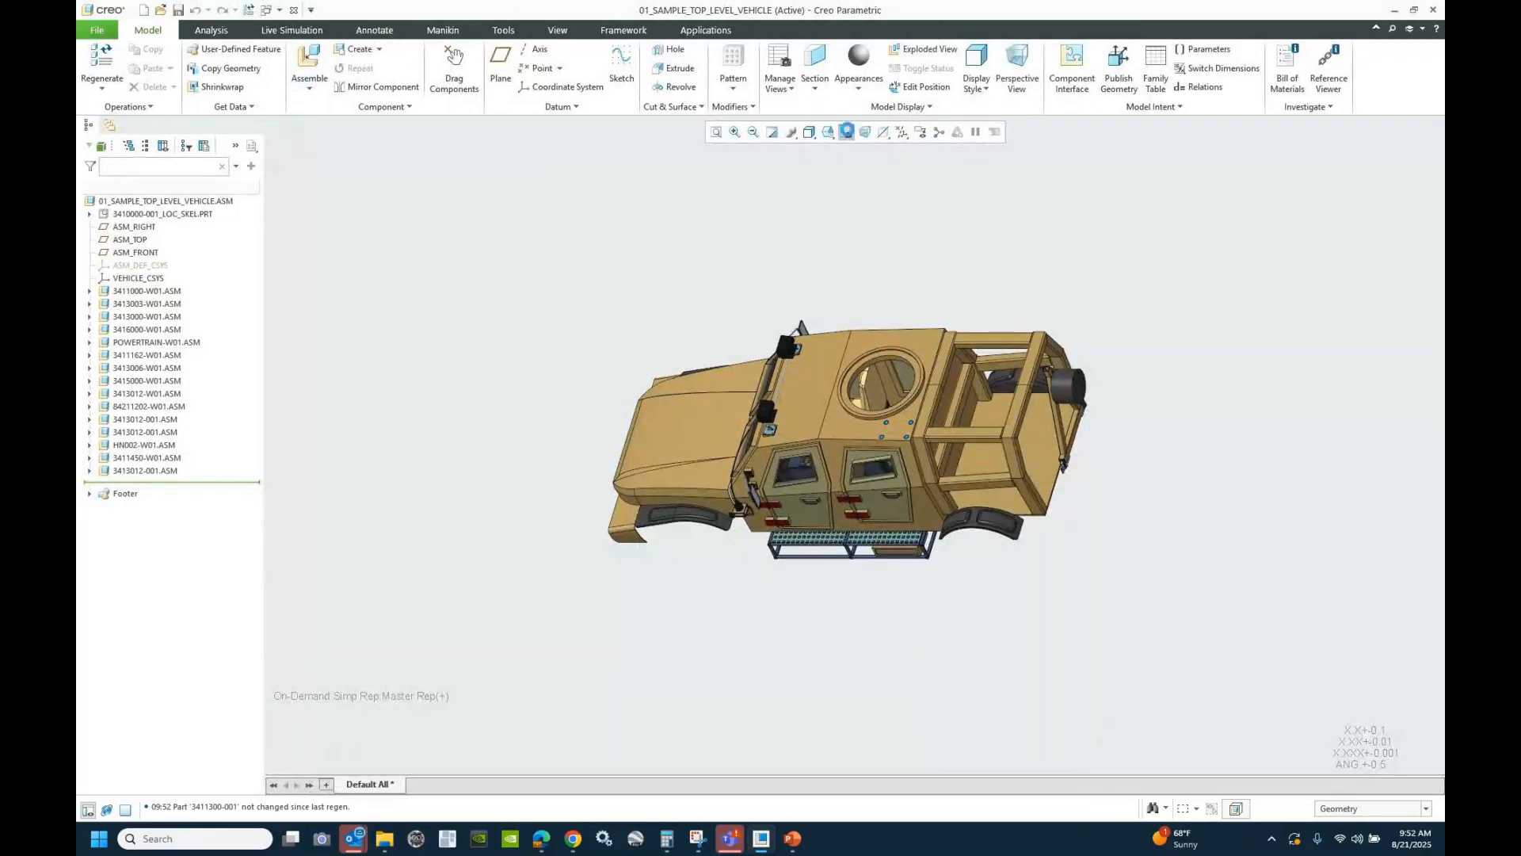
- Save the modified Master Rep as a new simplified representation named Chassis_Only
left_click(847, 132)
right_click(1266, 312)
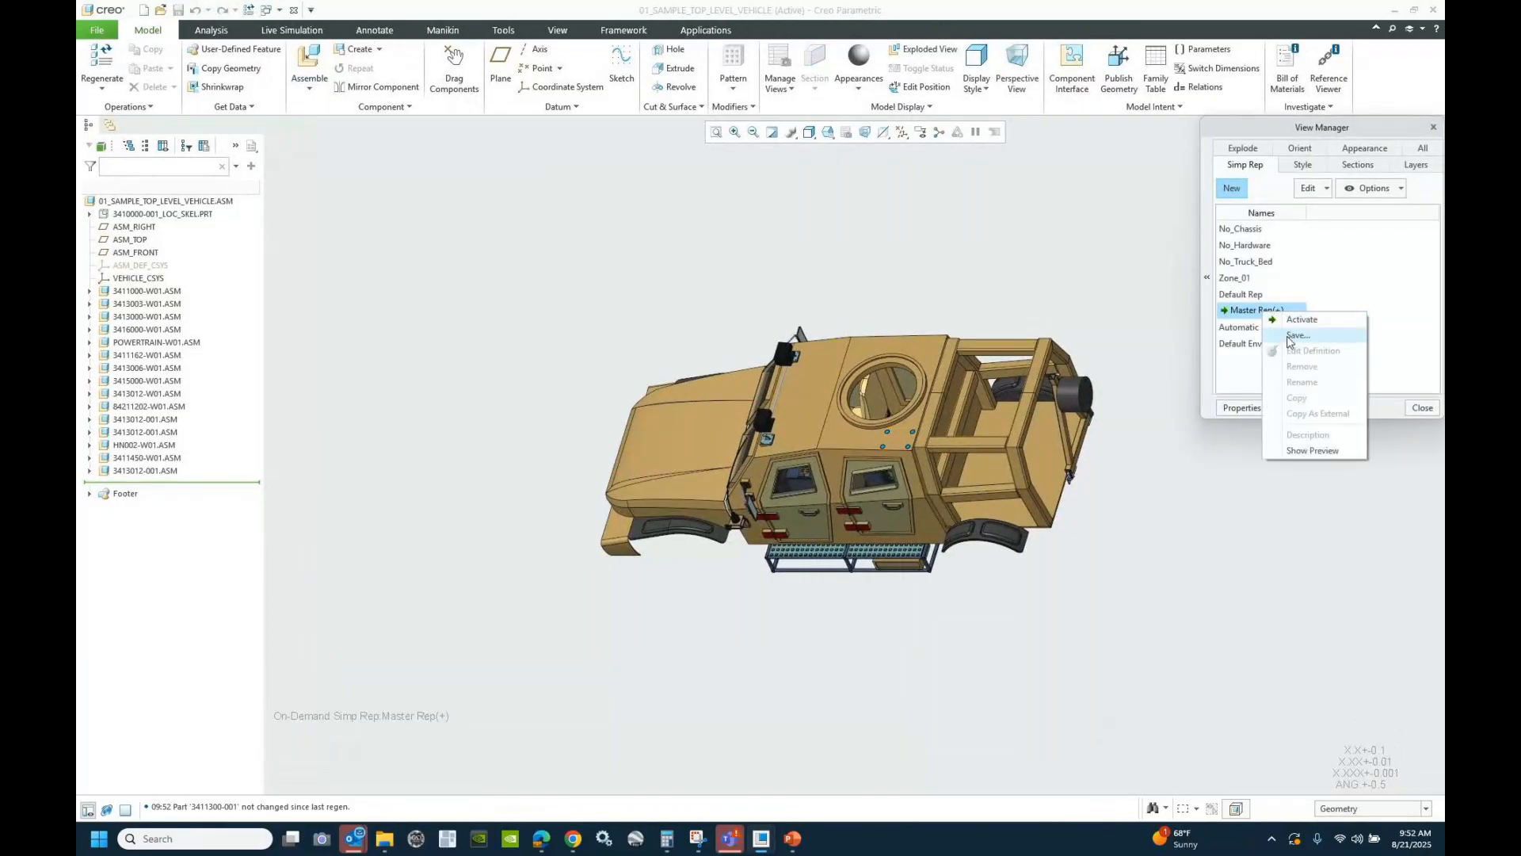
left_click(1297, 334)
double_click(1144, 232)
type("c")
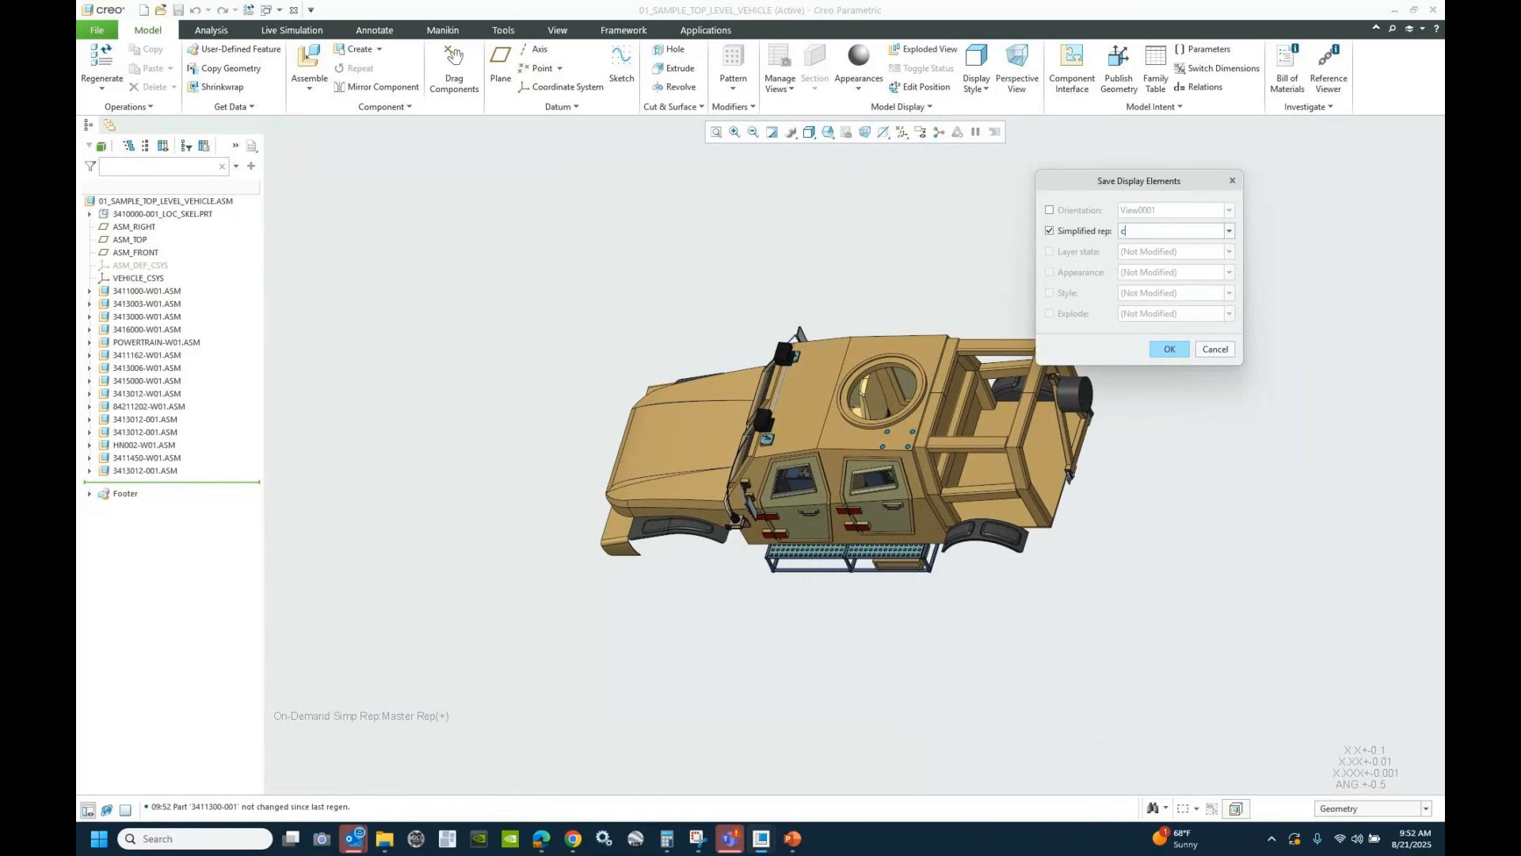
type("hassis_only")
left_click(1176, 353)
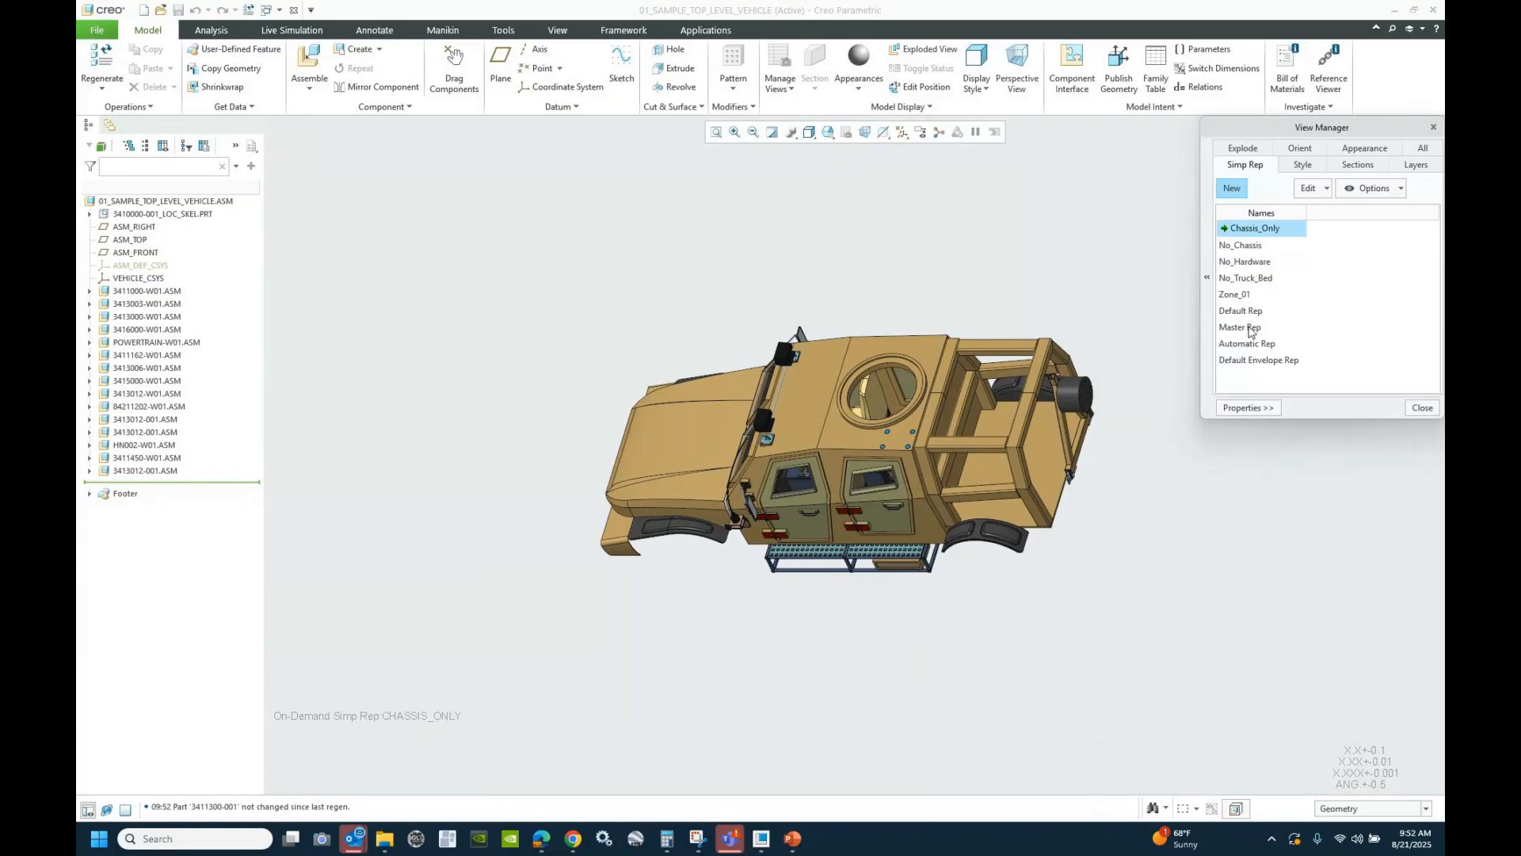
- Activate the Master Rep, close the View Manager and save the vehicle assembly
left_click(1249, 326)
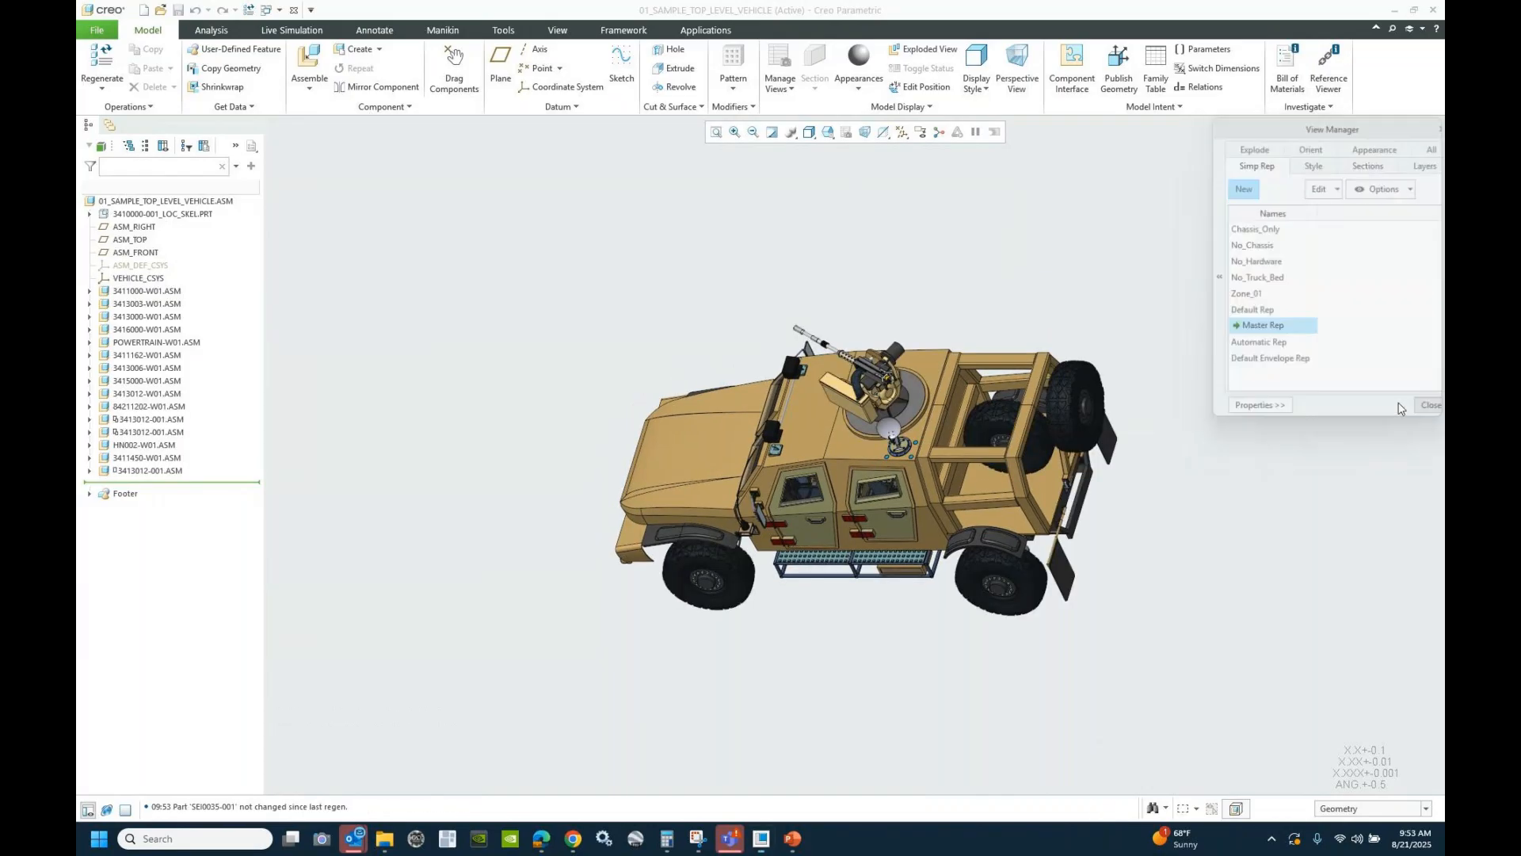
left_click(1422, 407)
left_click(178, 10)
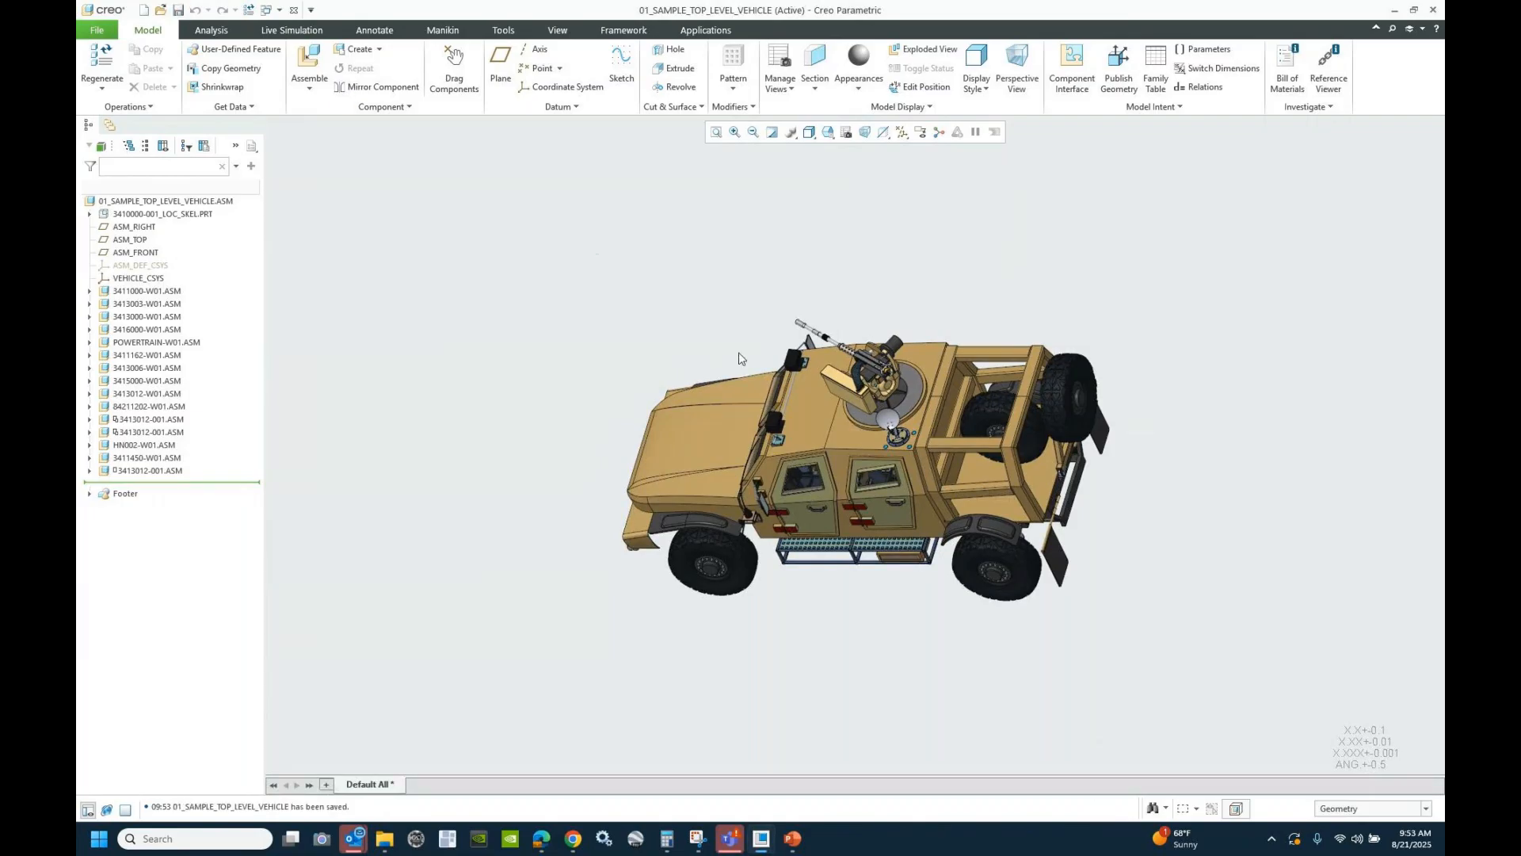
- Close the vehicle assembly window and erase its models from the session
left_click(293, 10)
left_click(261, 70)
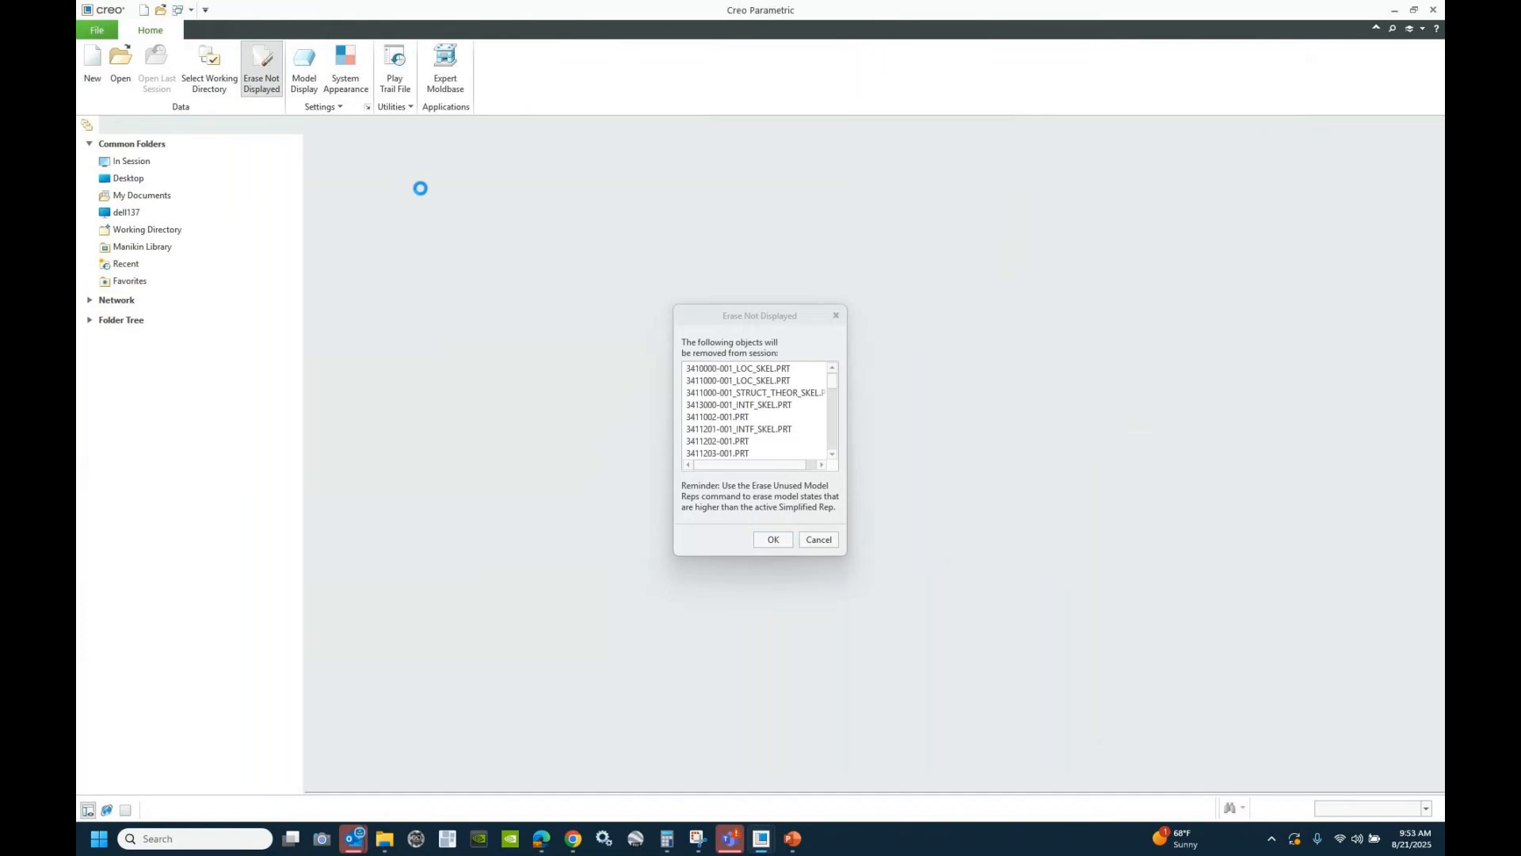
key("Return")
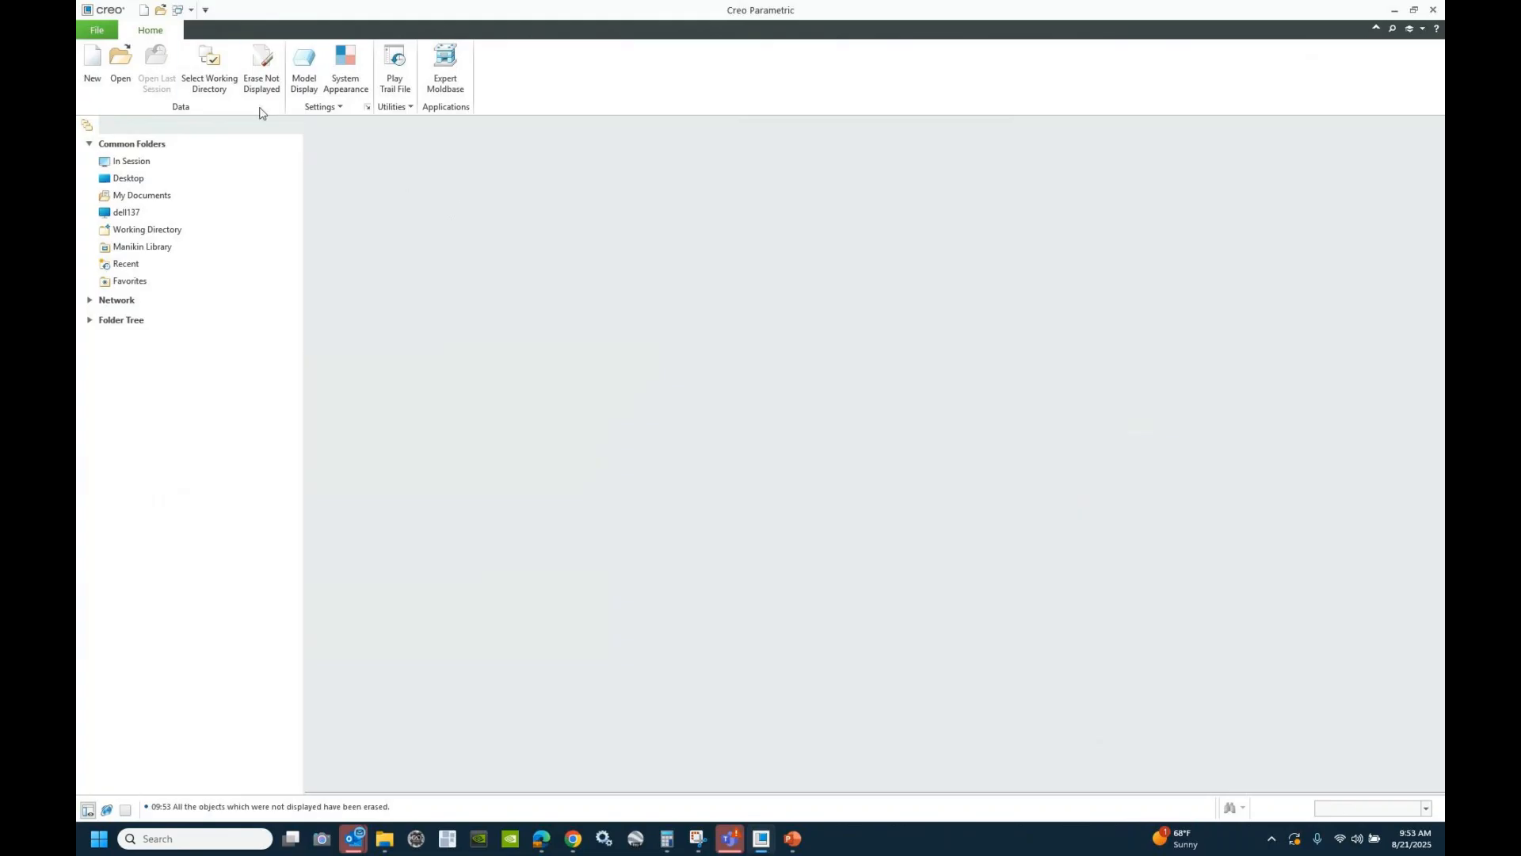
- Open 01_sample_top_level_vehicle.asm in its Master Rep through the representation choices
left_click(120, 65)
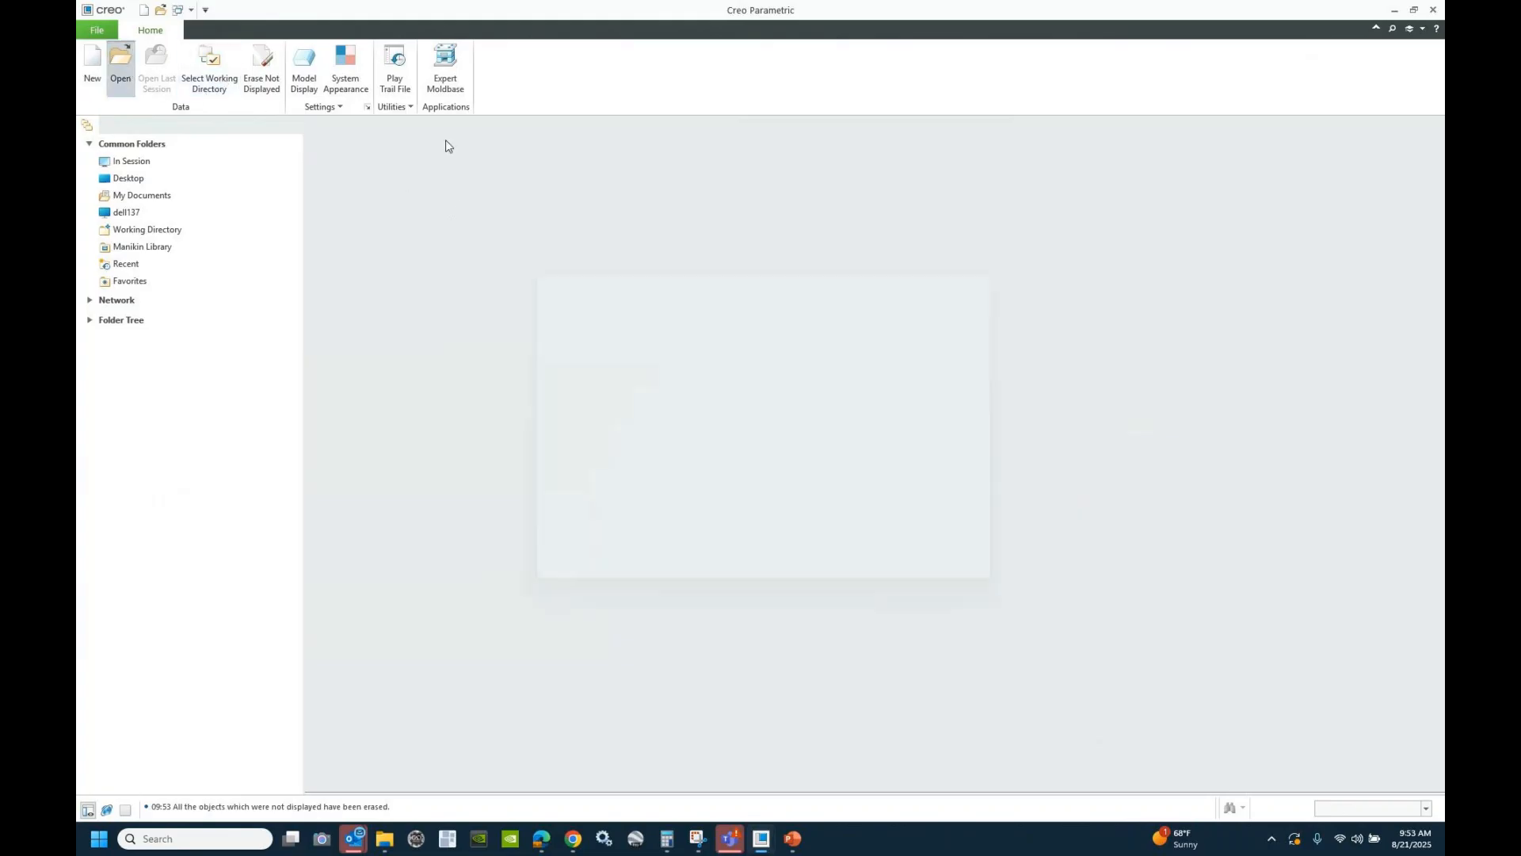
left_click(842, 591)
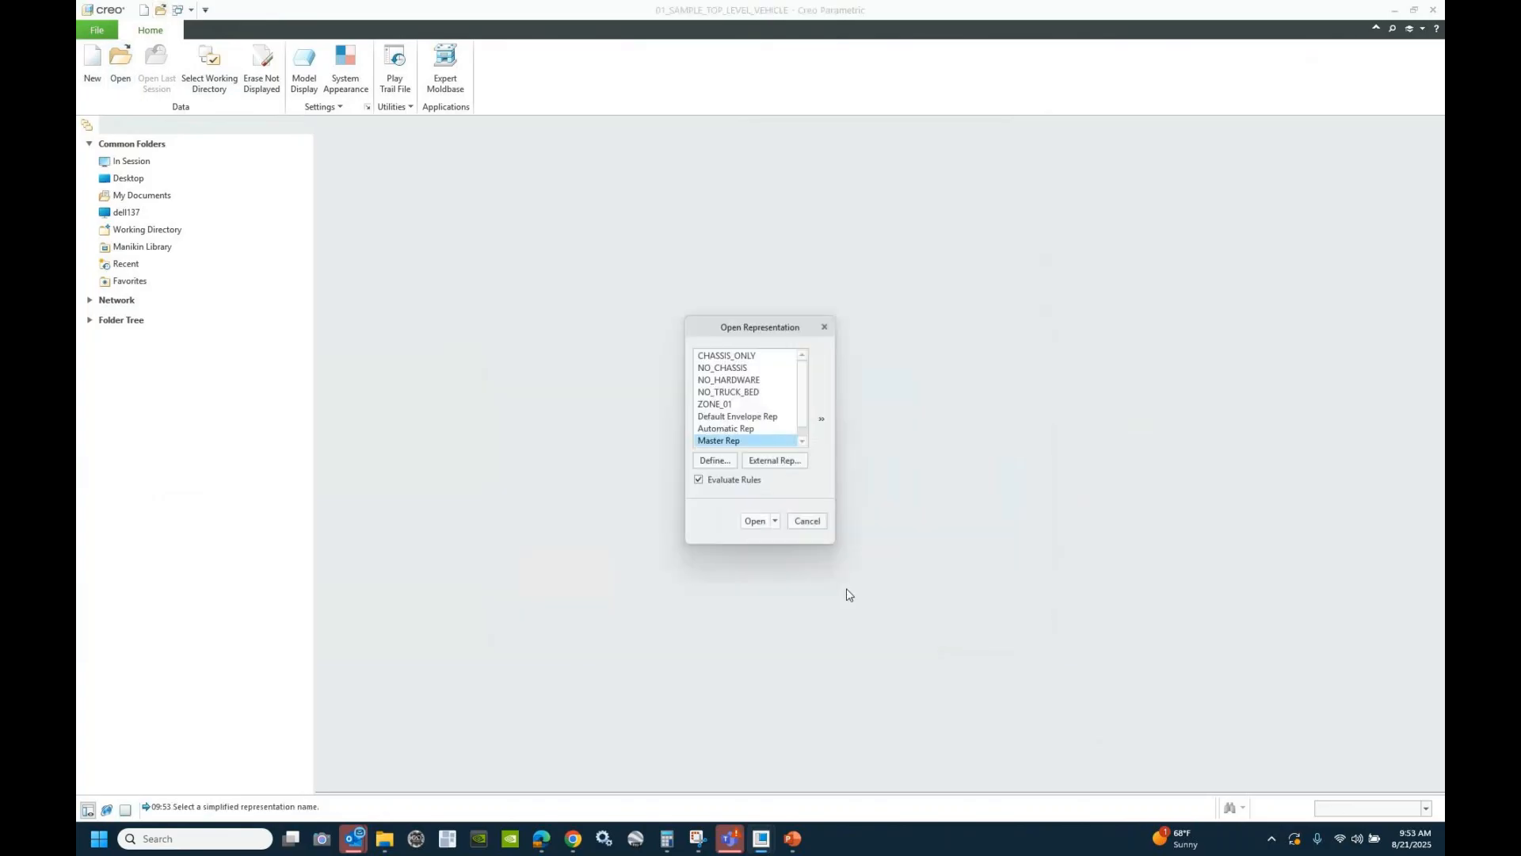
left_click(768, 521)
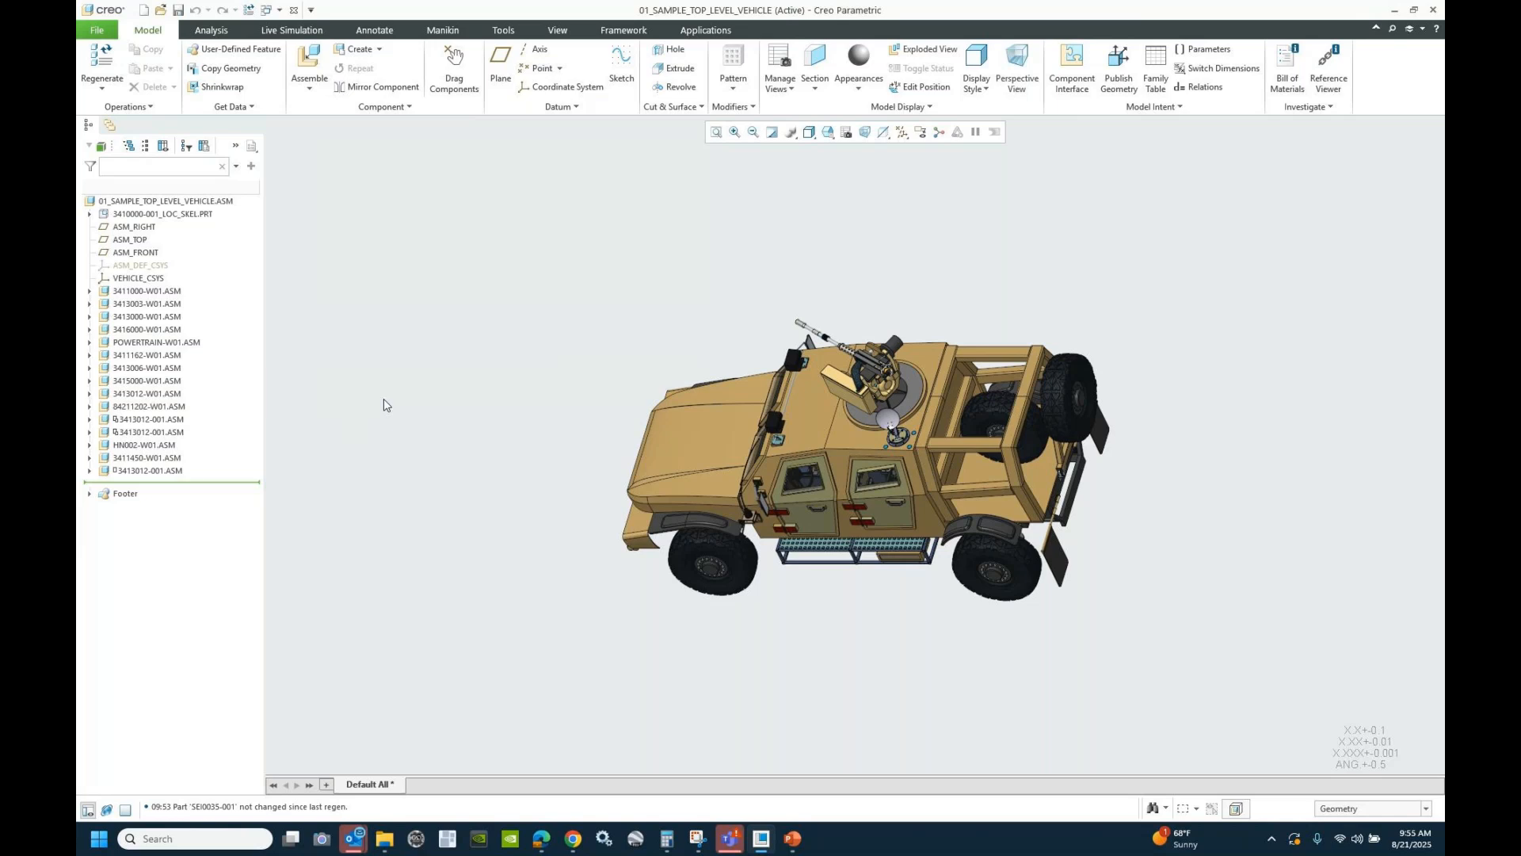
- Open the vehicle's tire part RM230HH.PRT in its own window and bring up its View Manager
left_click(743, 567)
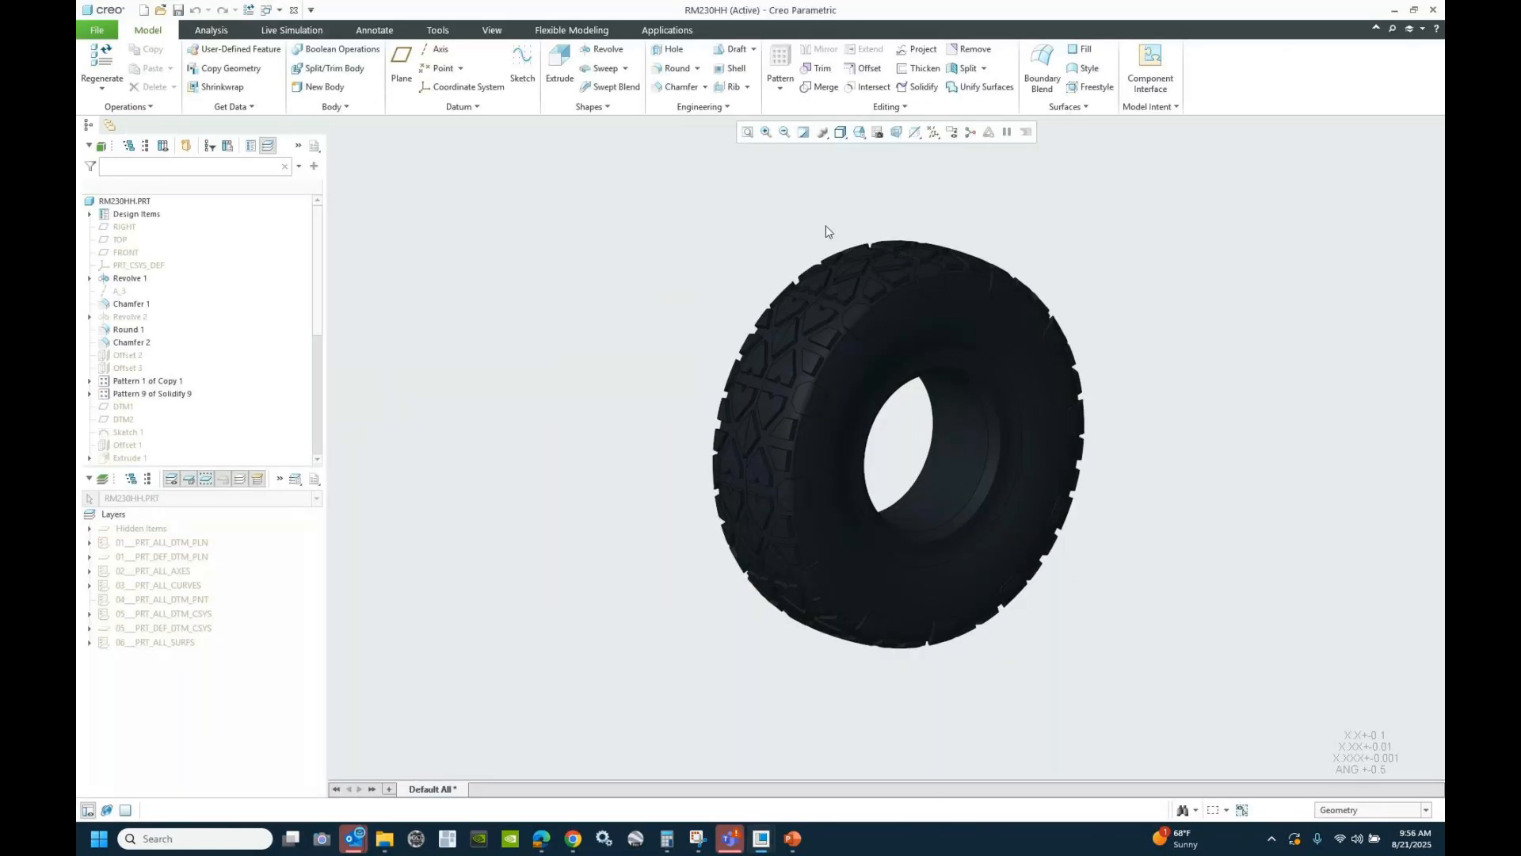
left_click(874, 132)
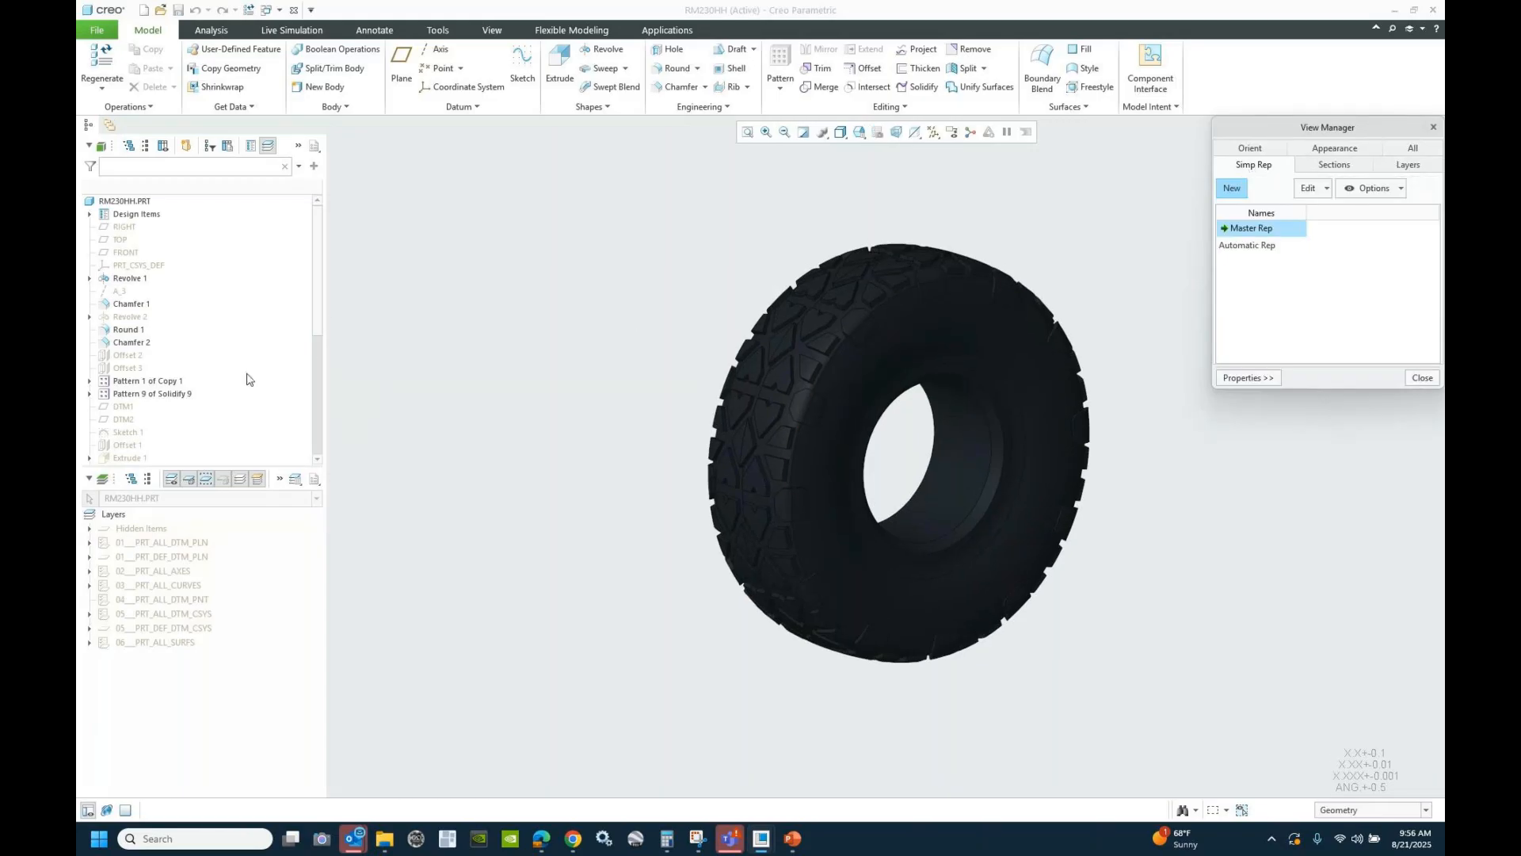
- Examine the tire's feature list and its detailed tread geometry up close from several angles
scroll(322, 307, "down", 6)
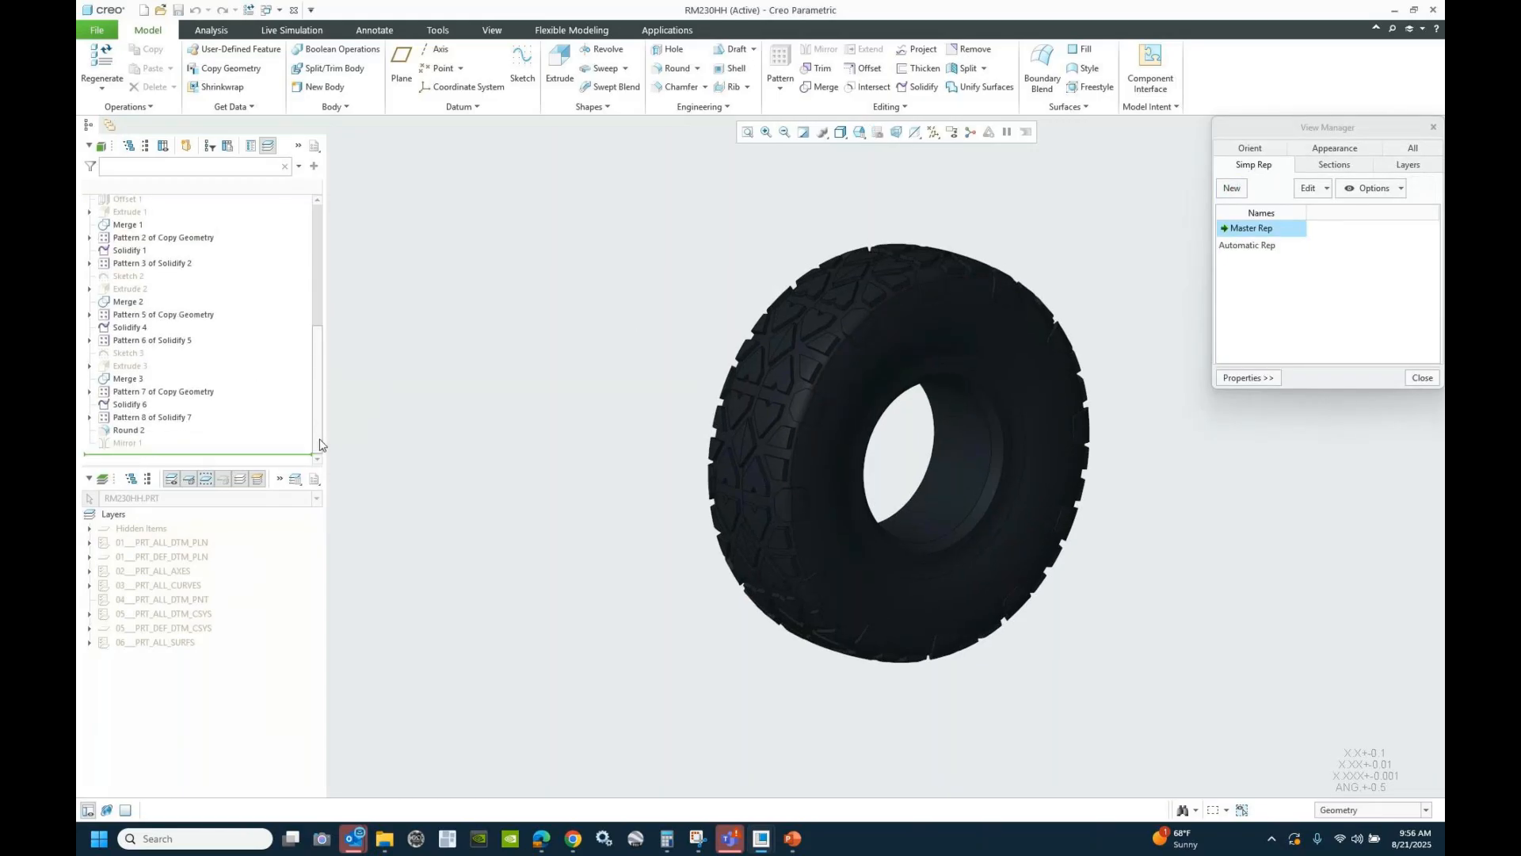
middle_click_drag(723, 363, 743, 354)
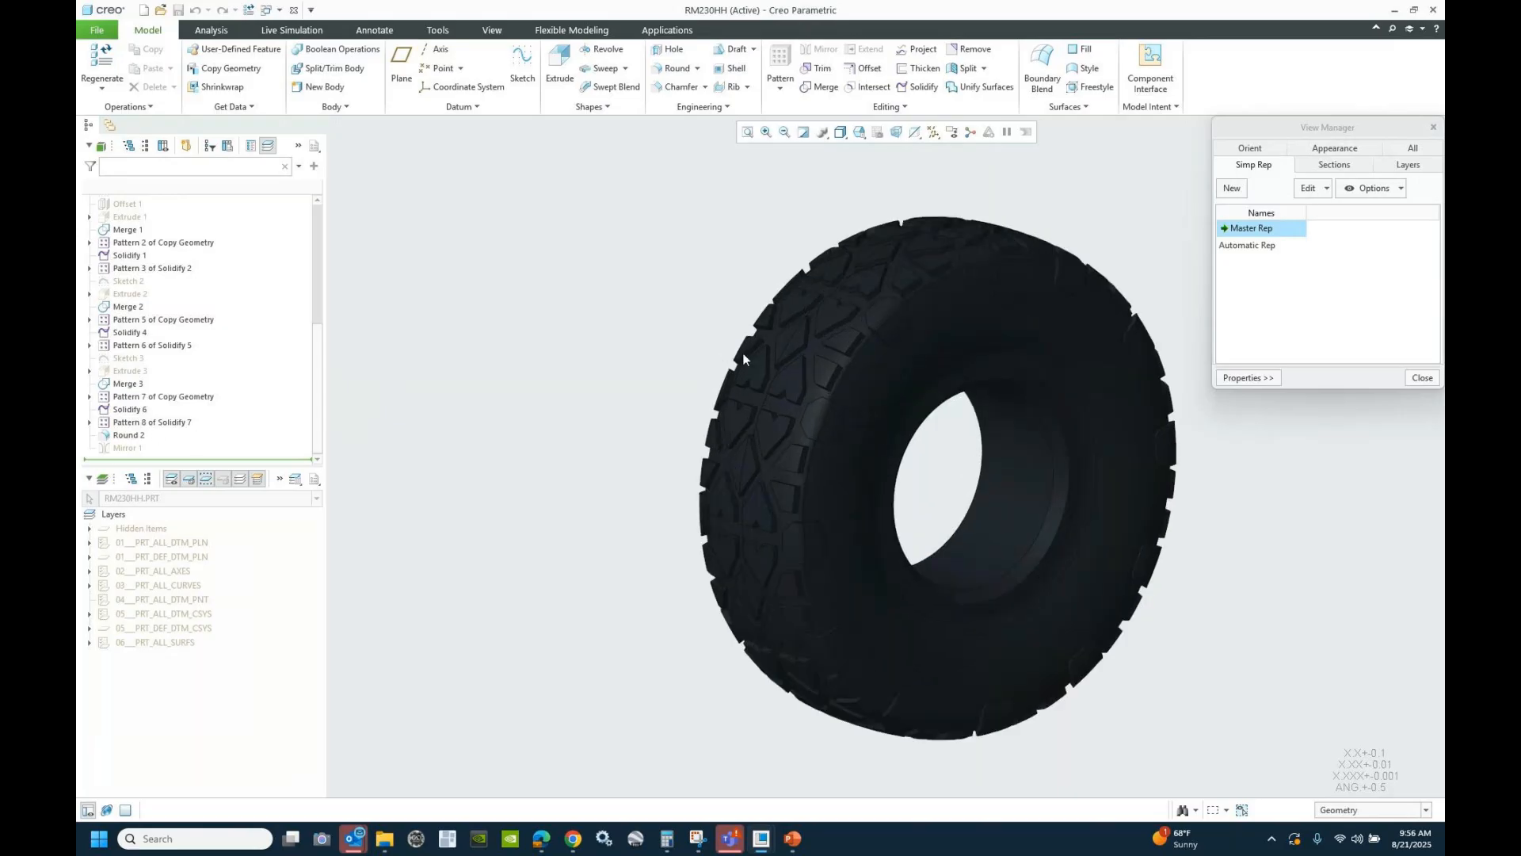
scroll(743, 353, "down", 5)
scroll(748, 358, "down", 3)
left_click(740, 358)
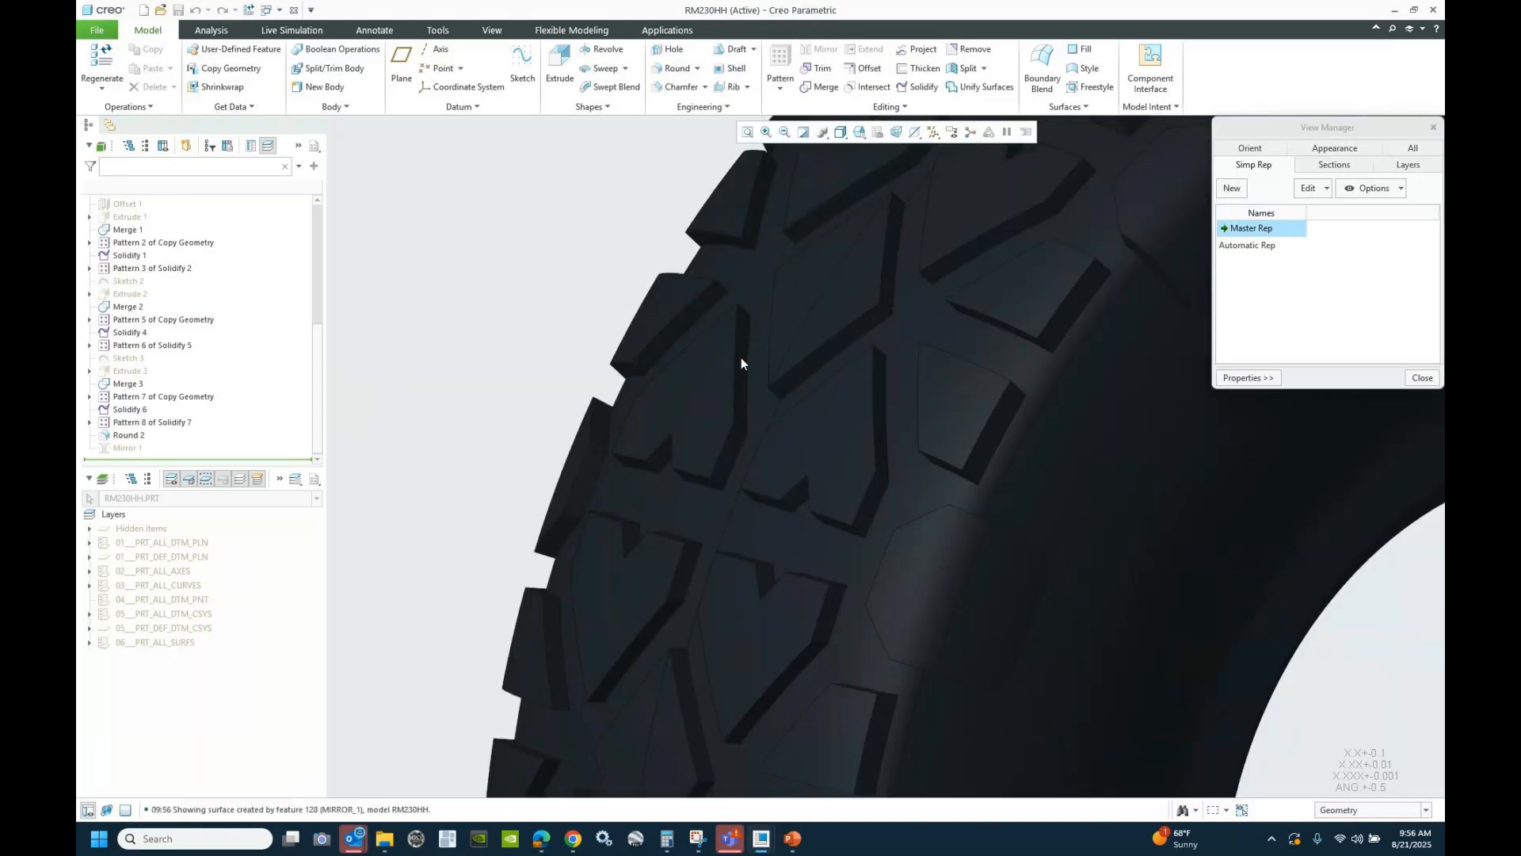
scroll(597, 383, "up", 6)
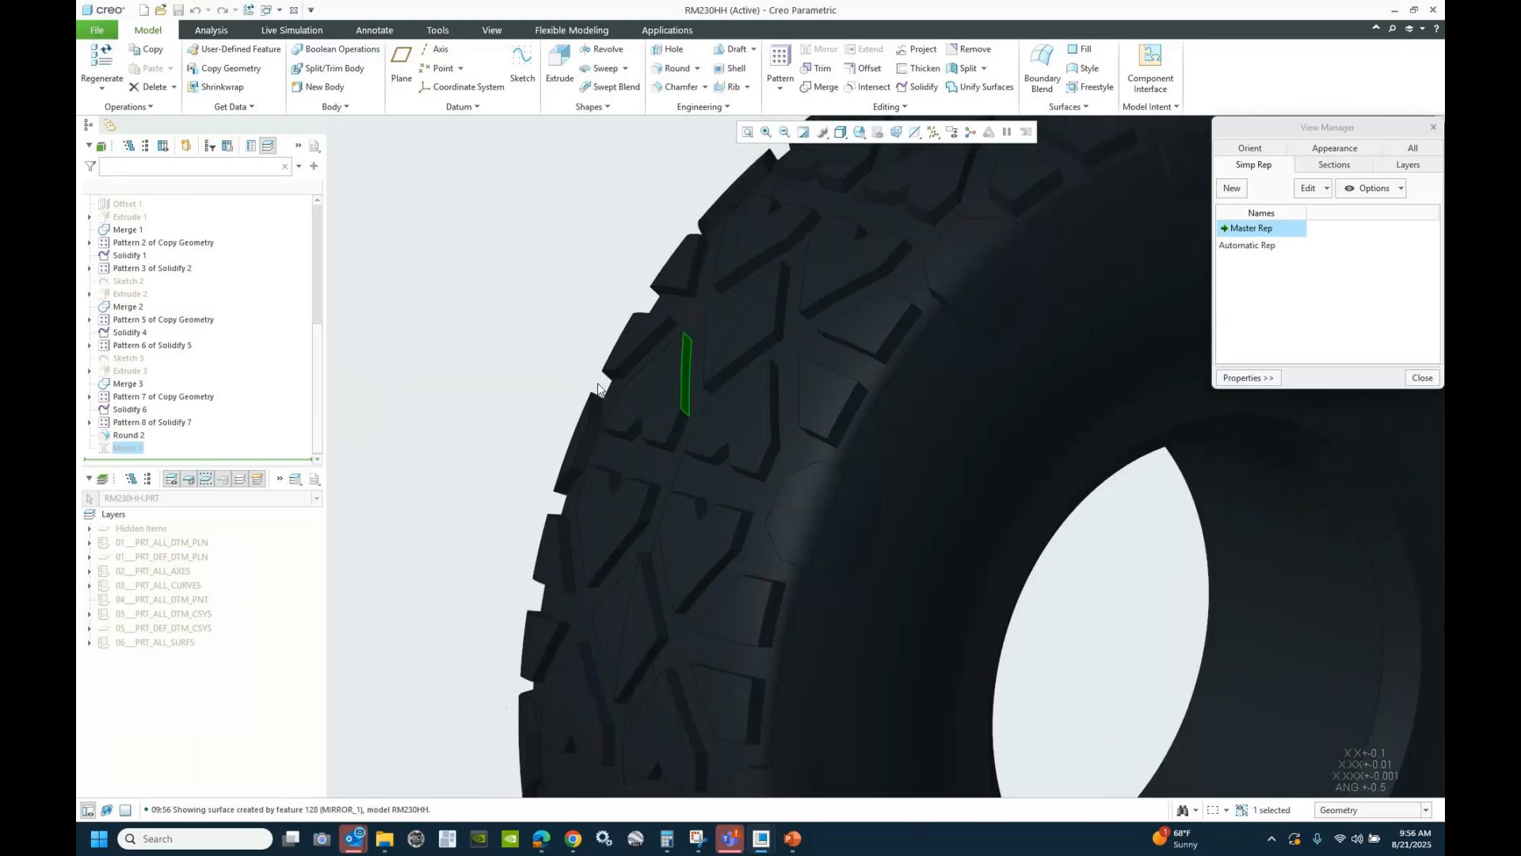
middle_click_drag(632, 379, 885, 436)
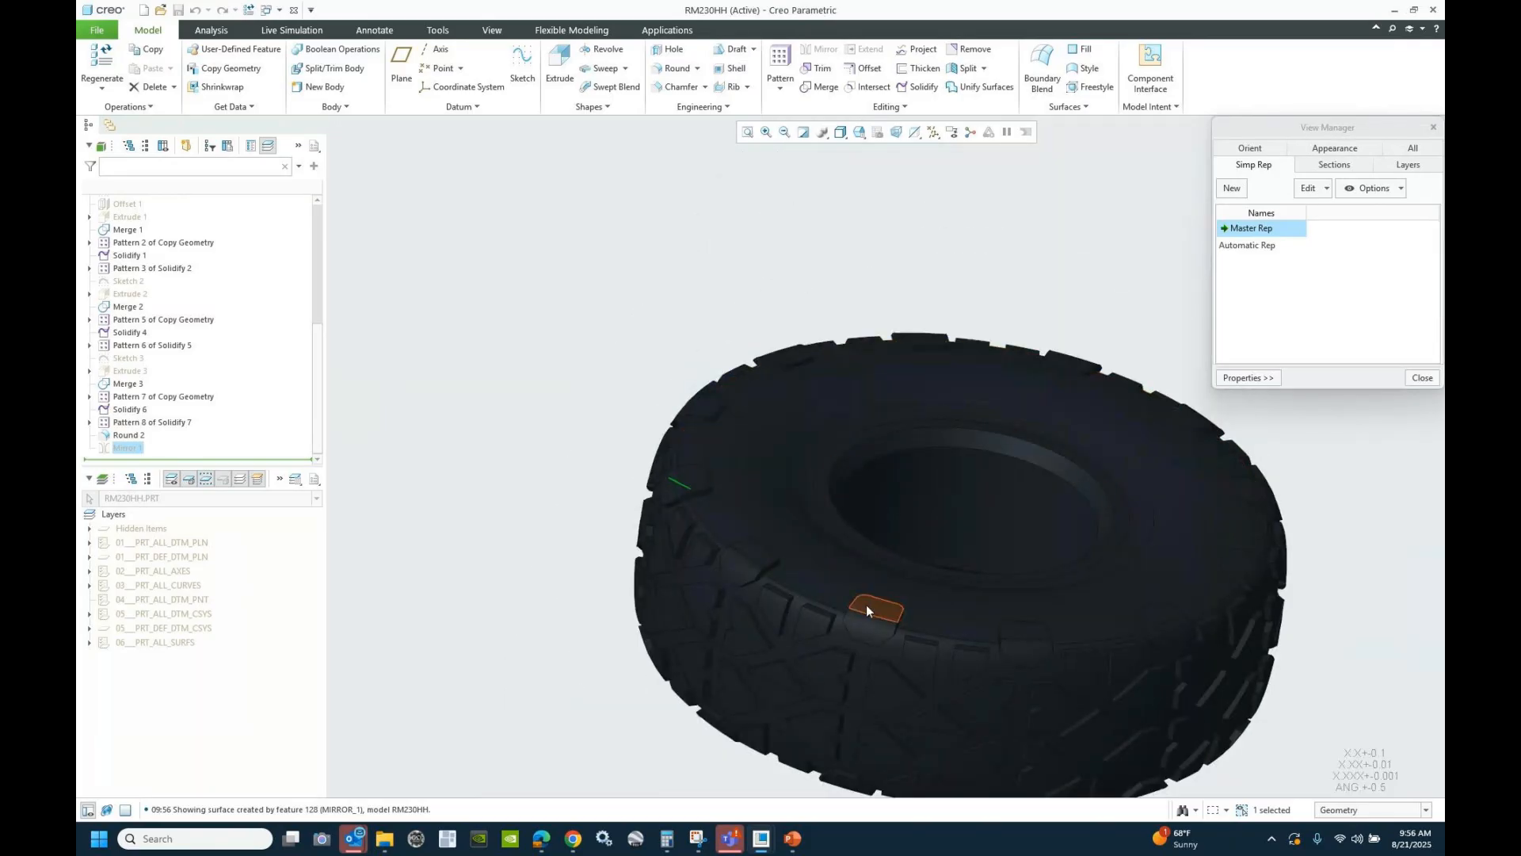
scroll(835, 677, "down", 10)
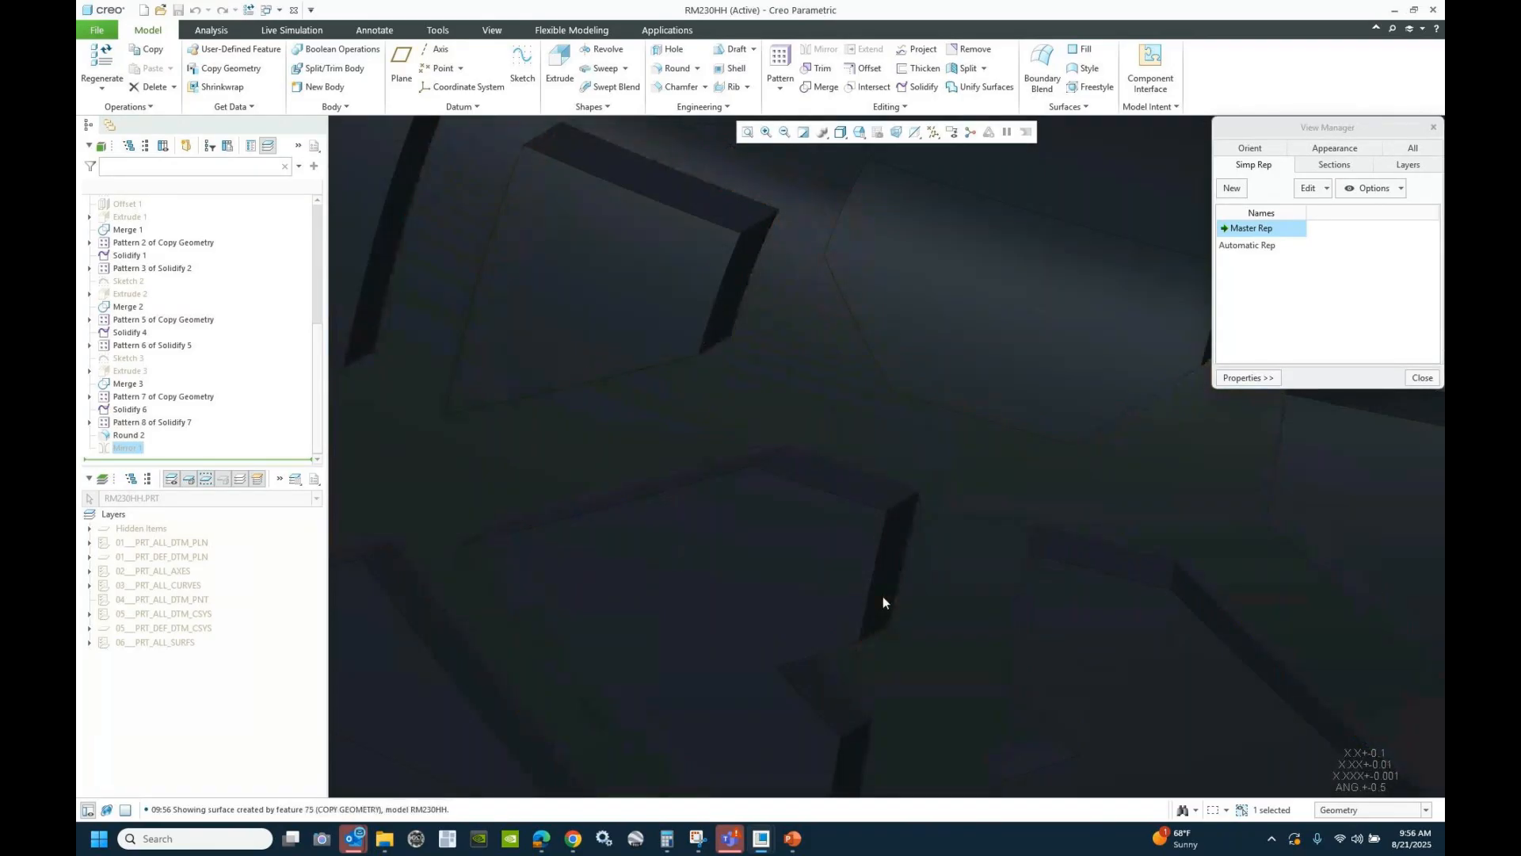
- Pick a recessed tread face on the tire and highlight its copy geometry pattern around the whole tread
left_click(878, 599)
left_click(197, 316)
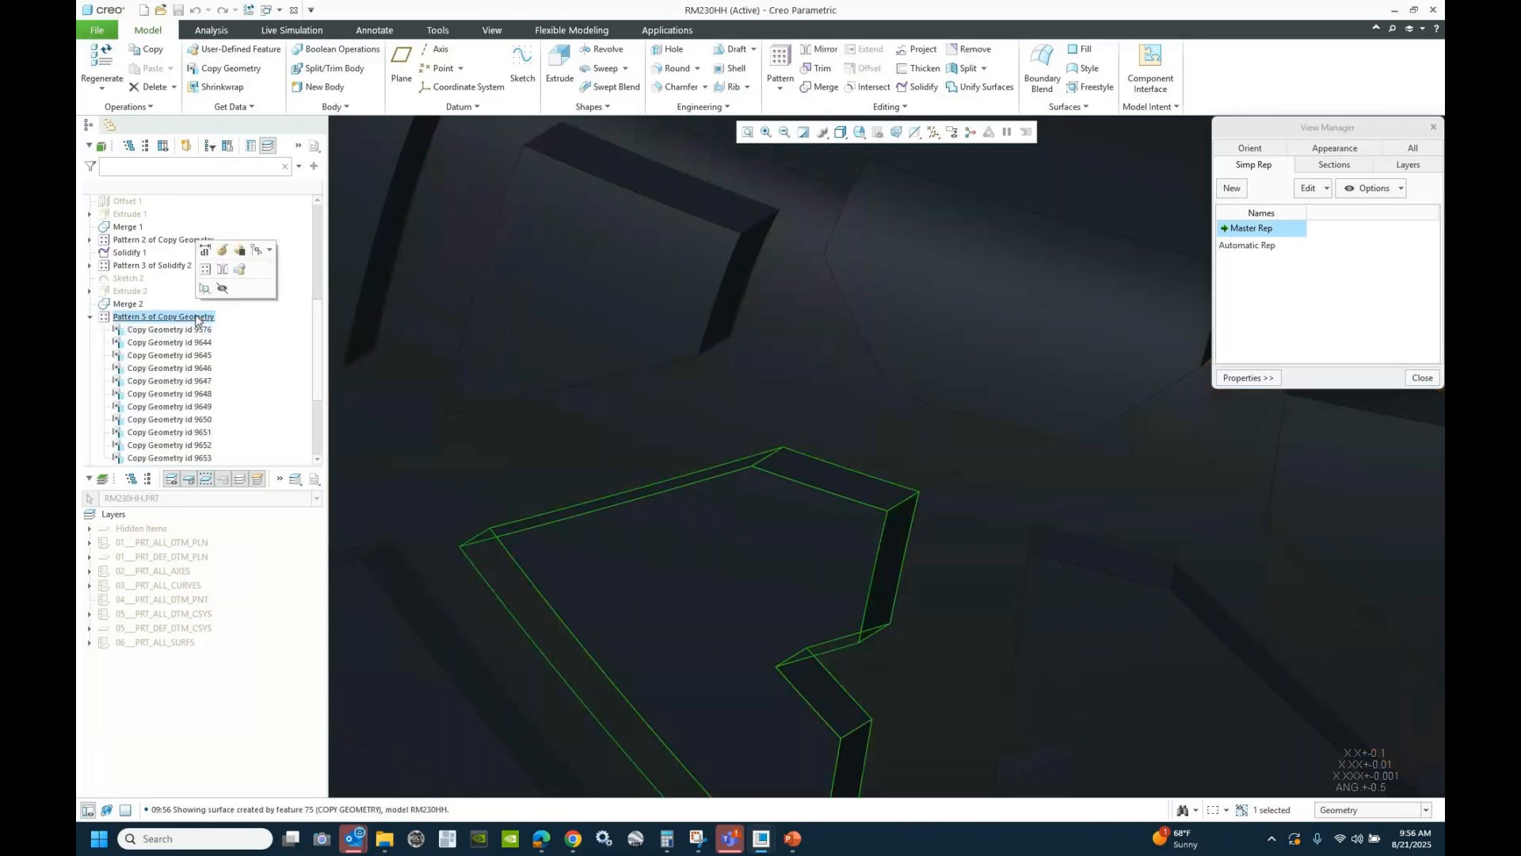
scroll(632, 426, "up", 10)
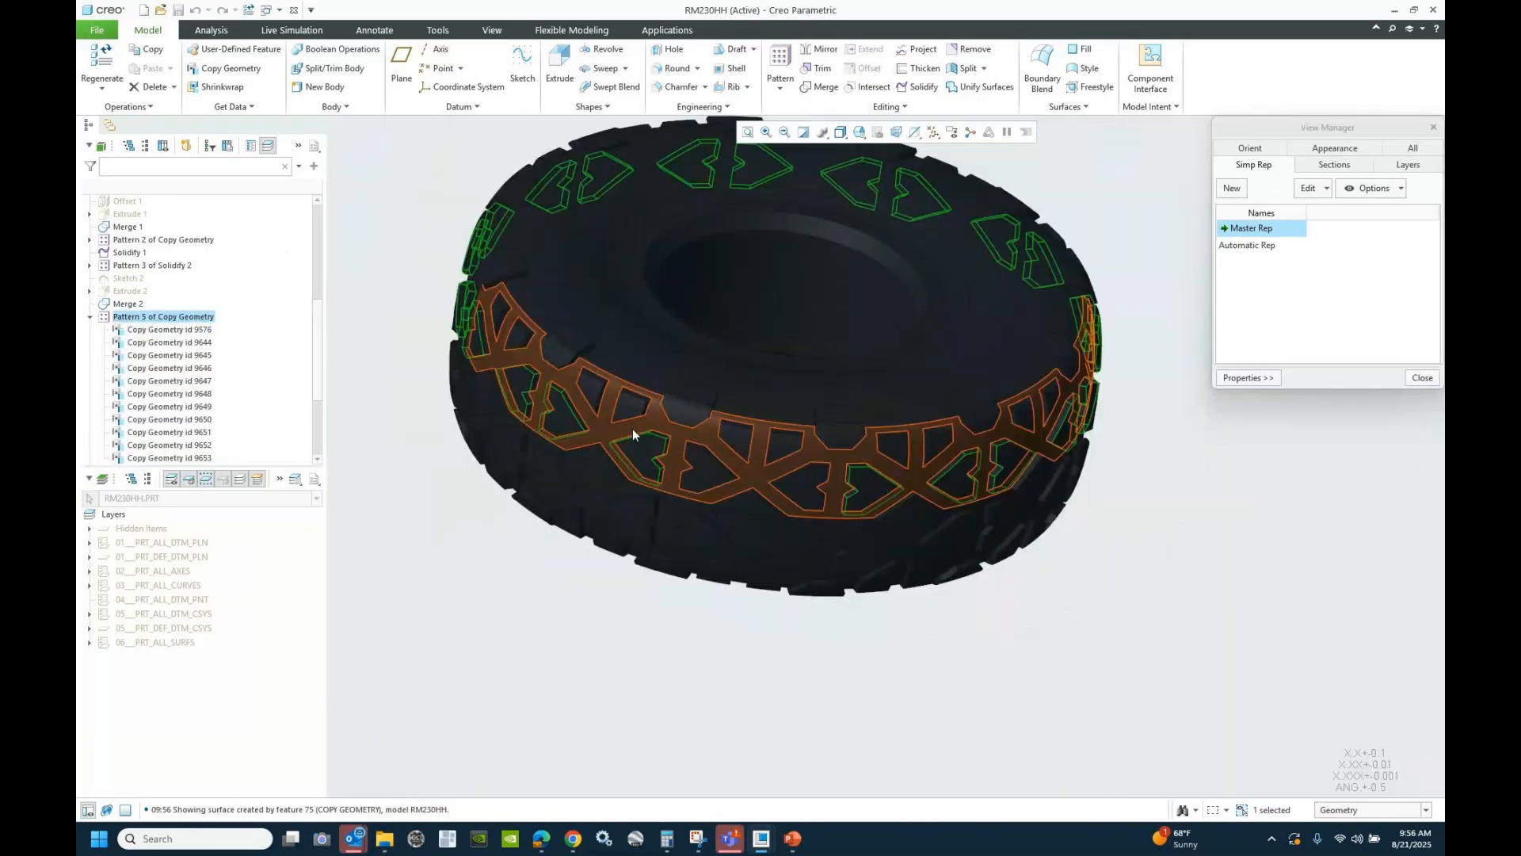
- Create a simplified representation of the tire part that excludes all eleven Copy Geometry features of Pattern 7
left_click(1232, 188)
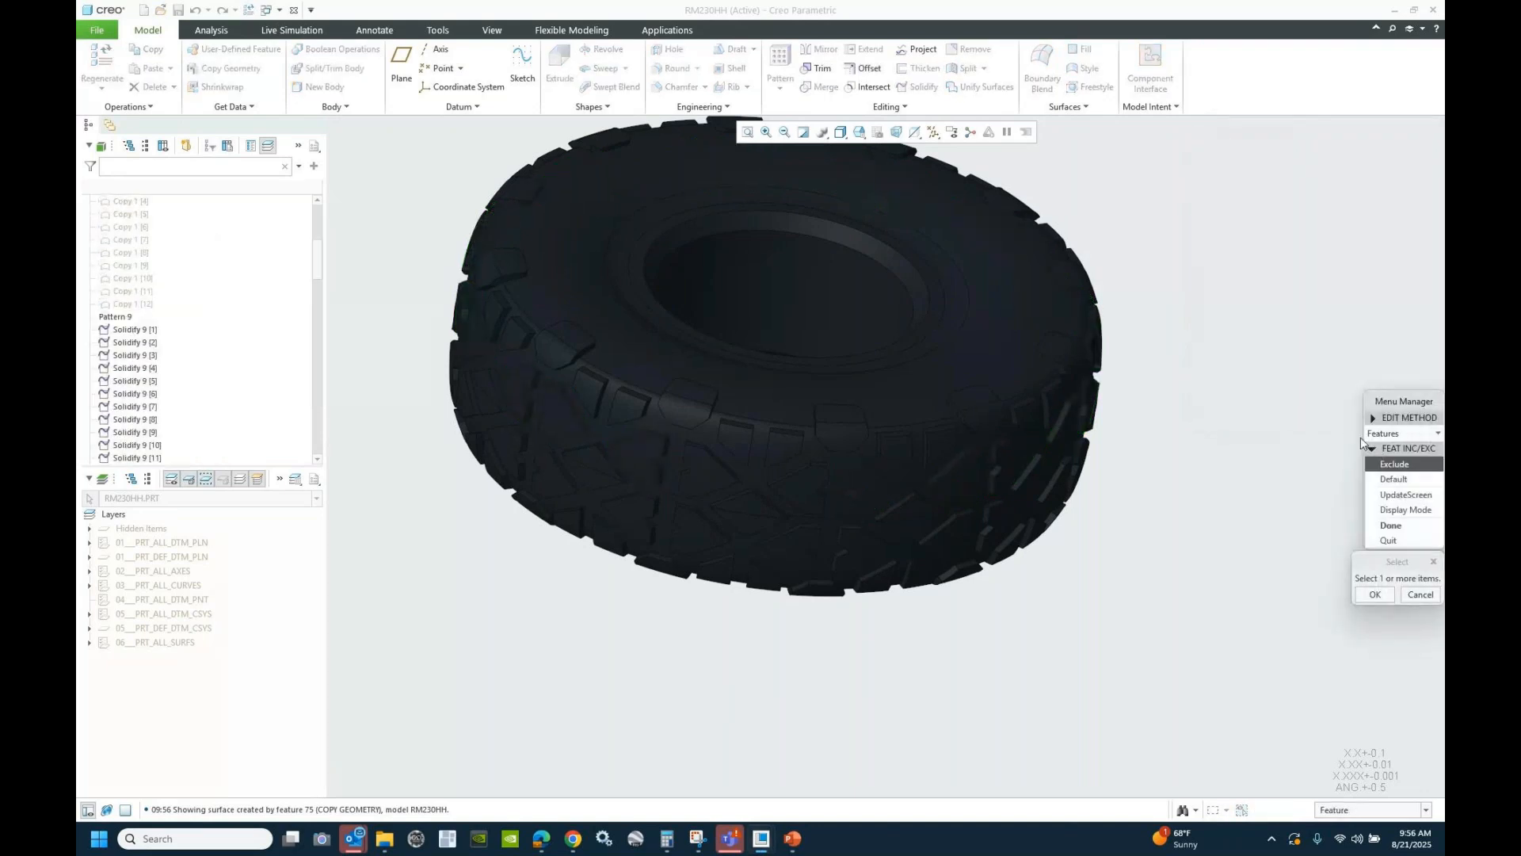
left_click(316, 214)
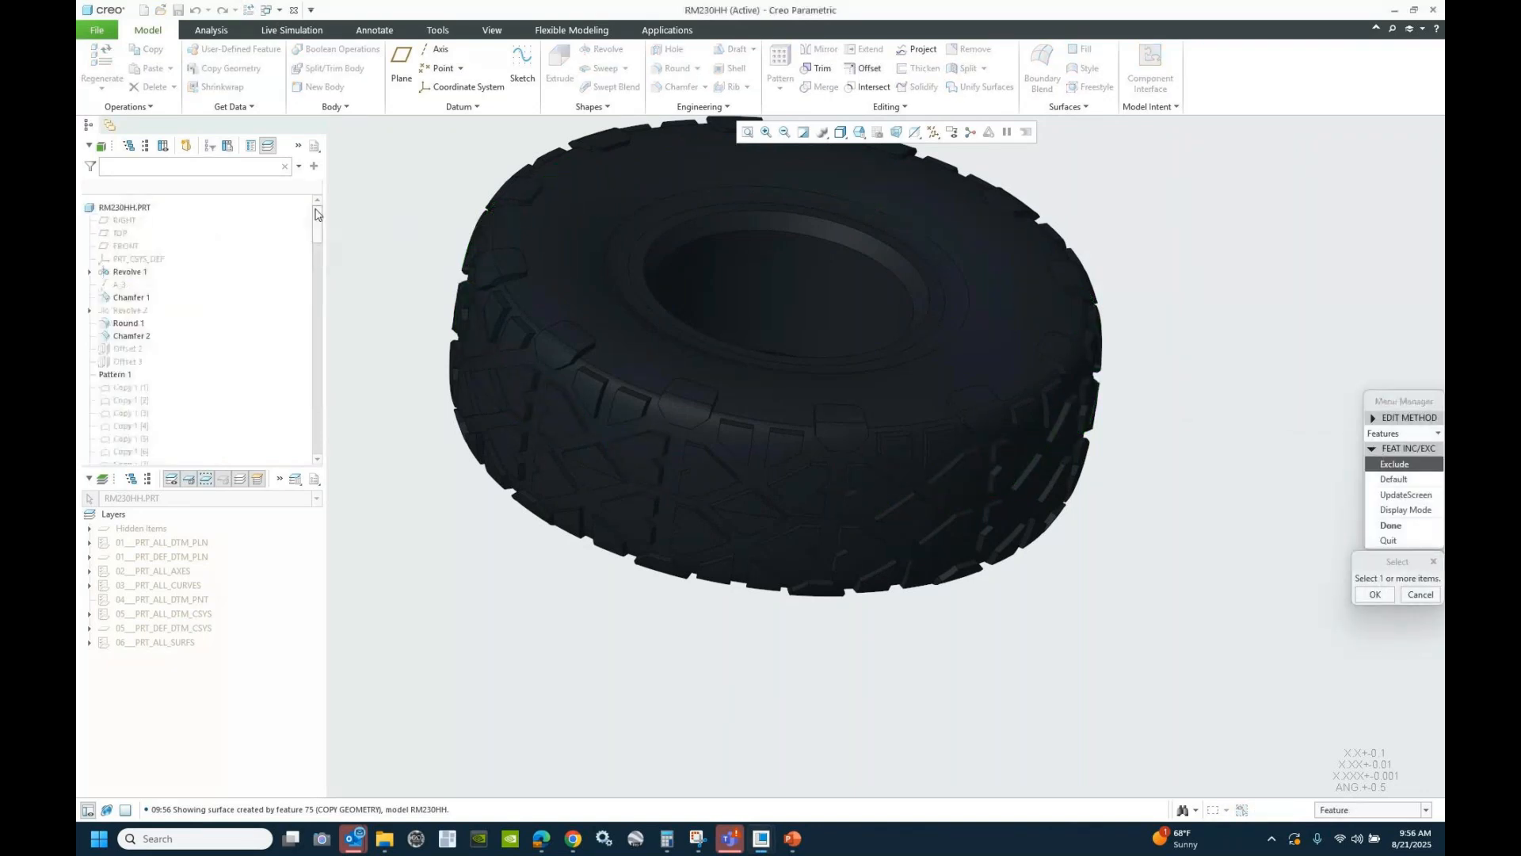
left_click_drag(317, 226, 308, 394)
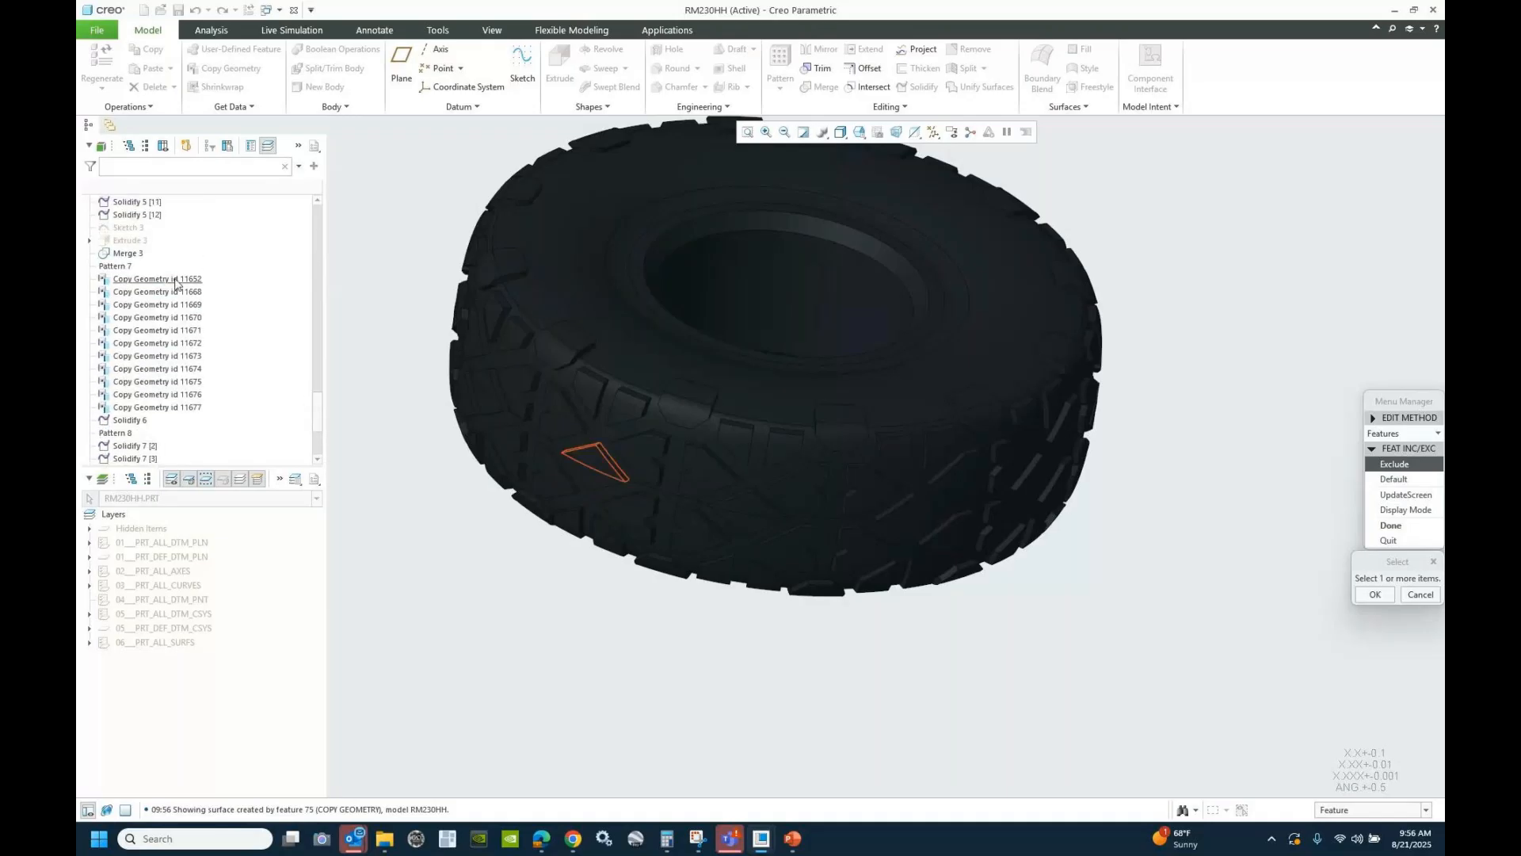
left_click(176, 281)
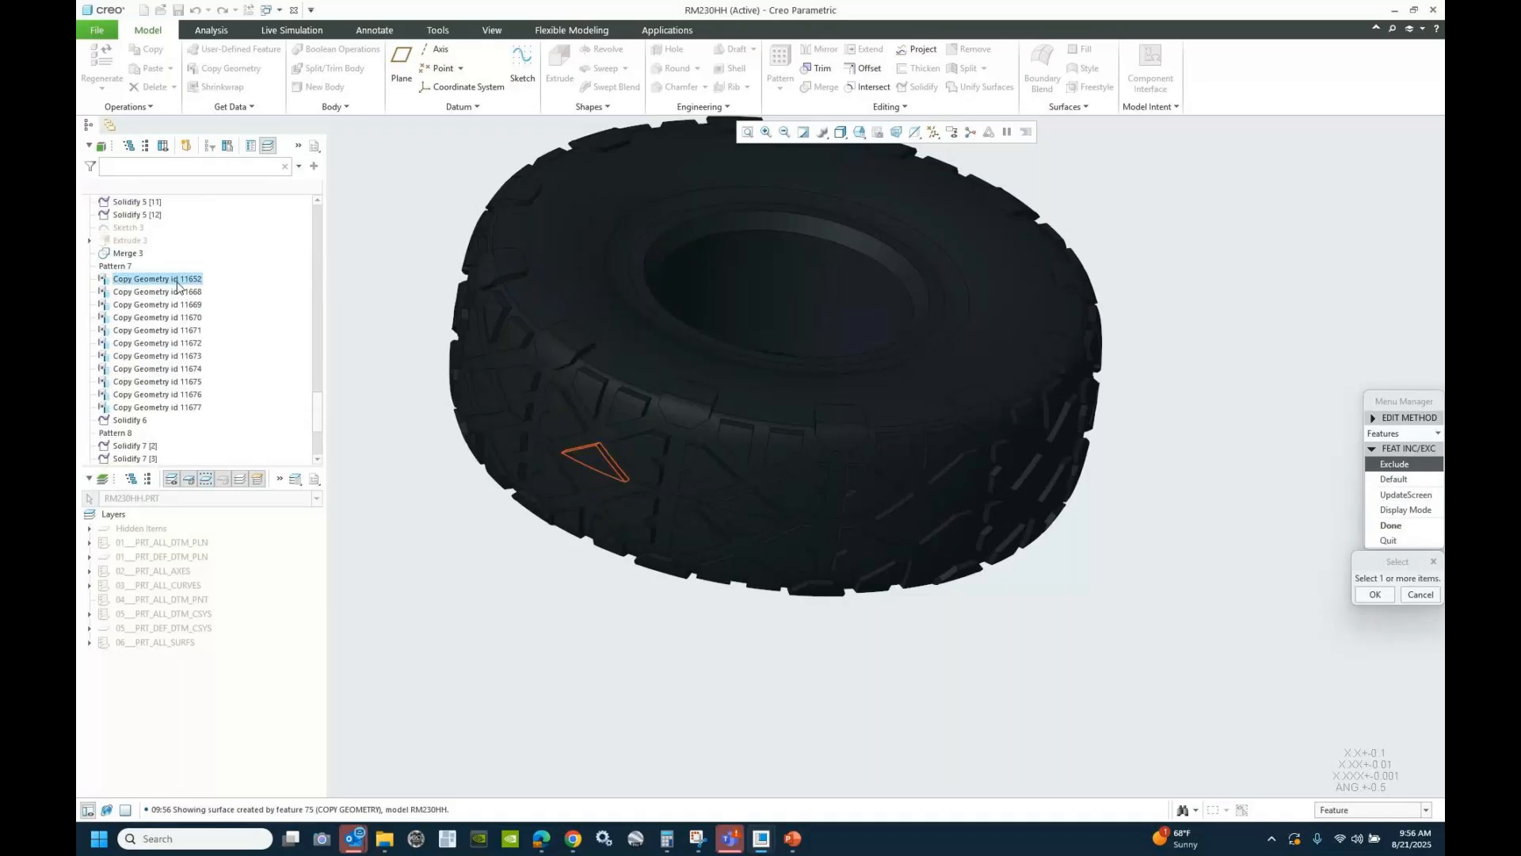
left_click(176, 408, "shift")
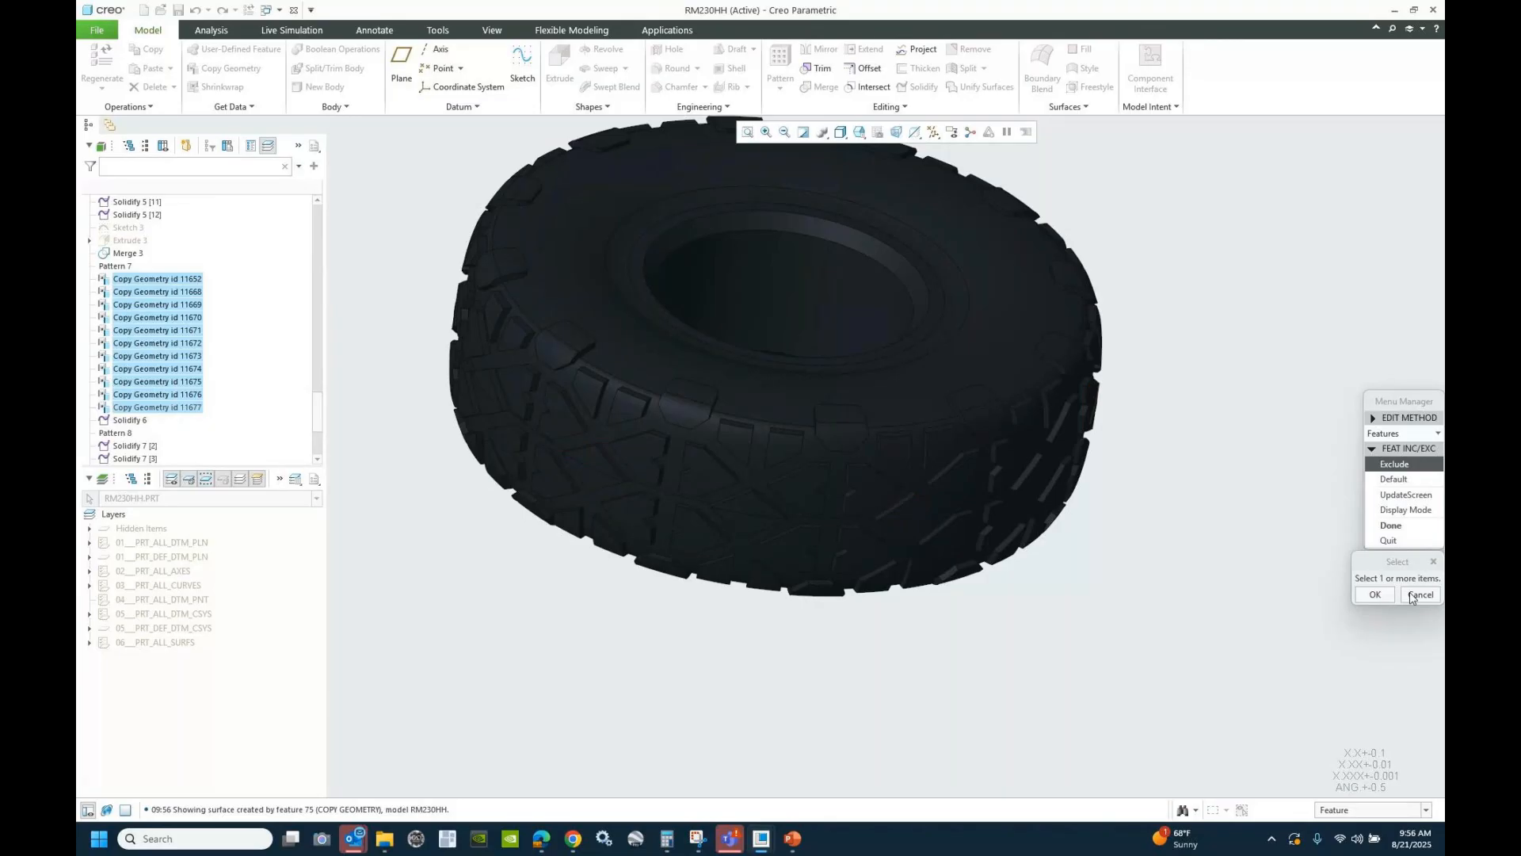
left_click(1376, 595)
left_click(1392, 525)
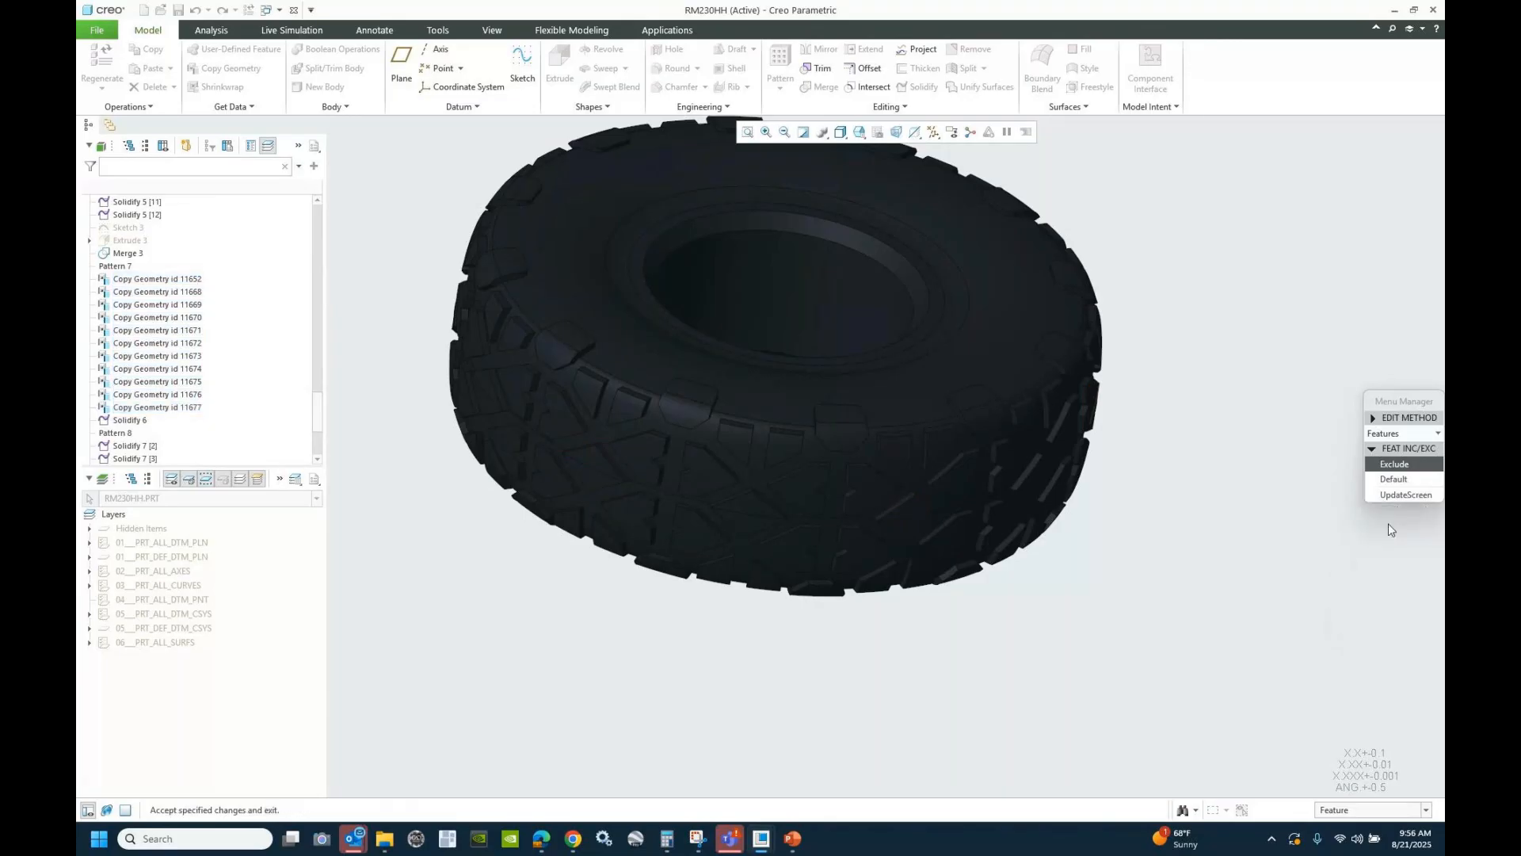
scroll(951, 585, "up", 3)
middle_click_drag(946, 587, 863, 523)
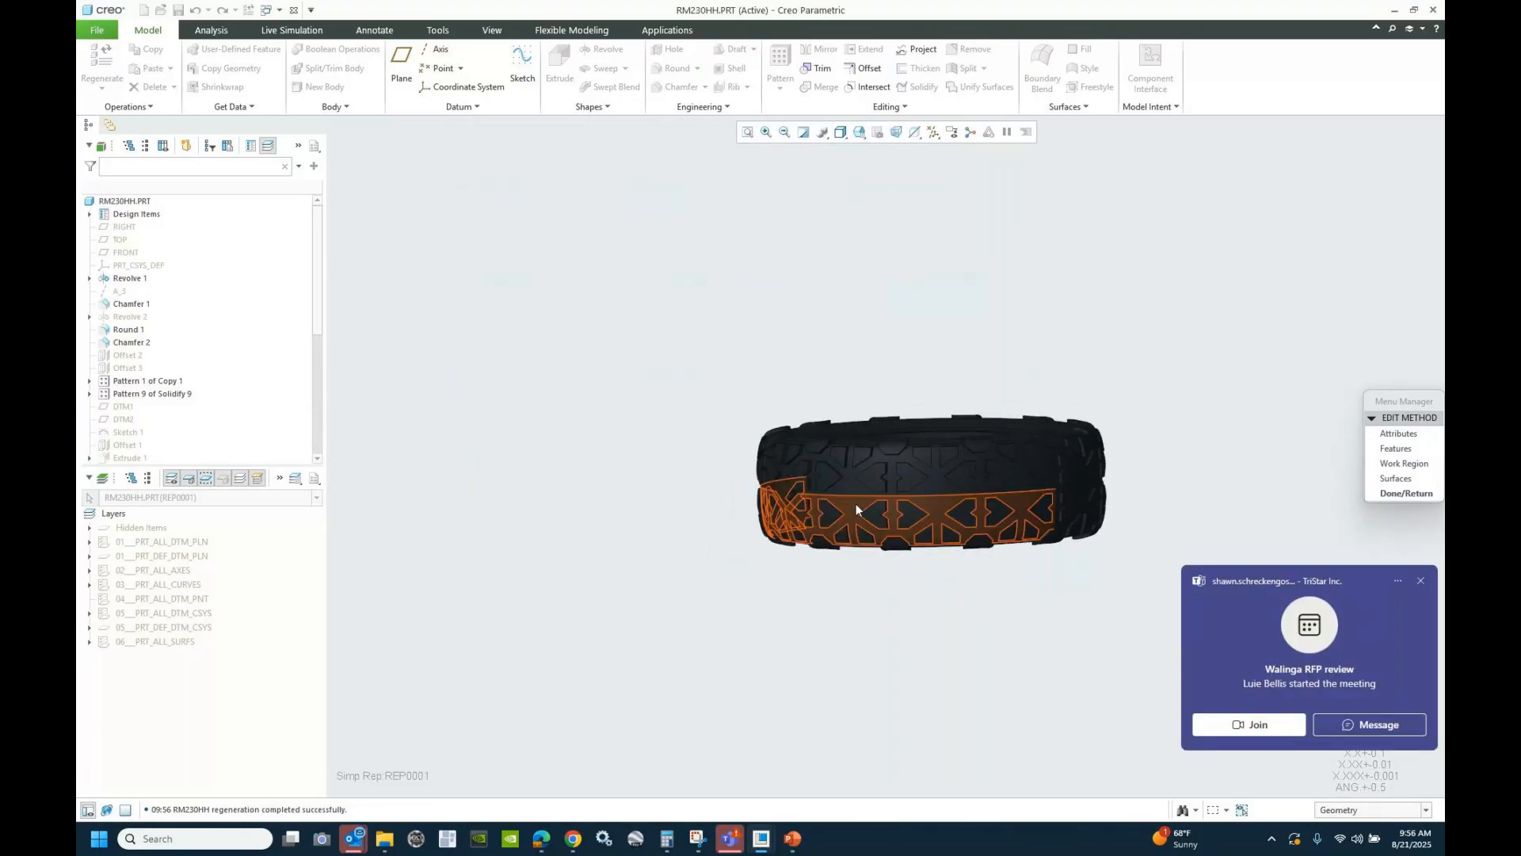
scroll(859, 511, "down", 5)
scroll(865, 492, "up", 3)
scroll(1069, 485, "down", 4)
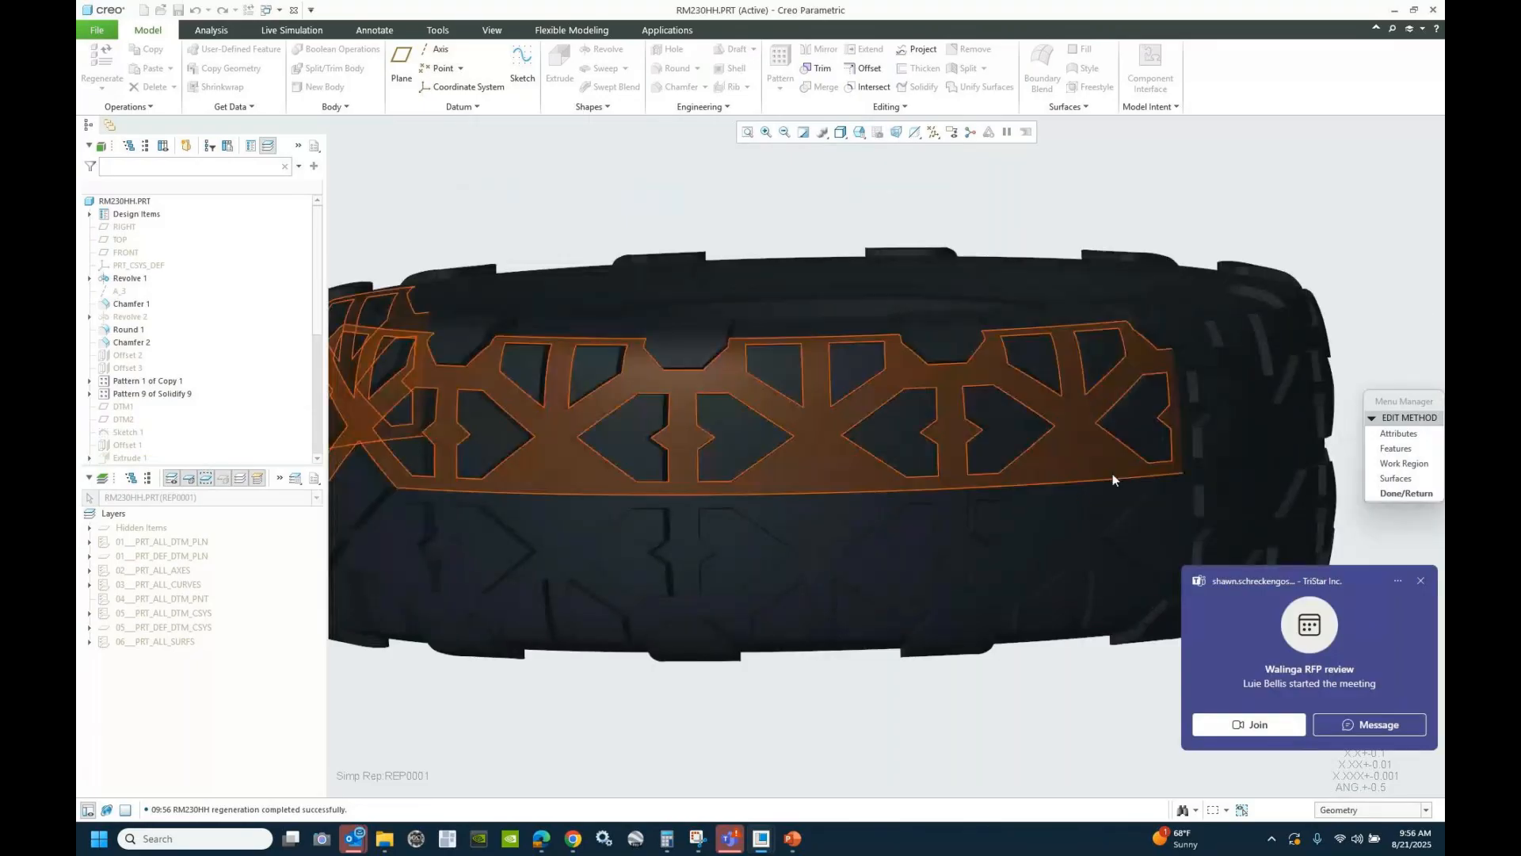
mouse_move(1048, 492)
middle_mouse_down()
mouse_move(963, 488)
mouse_move(967, 474)
mouse_move(976, 496)
mouse_move(1063, 468)
middle_mouse_up()
left_click(1404, 493)
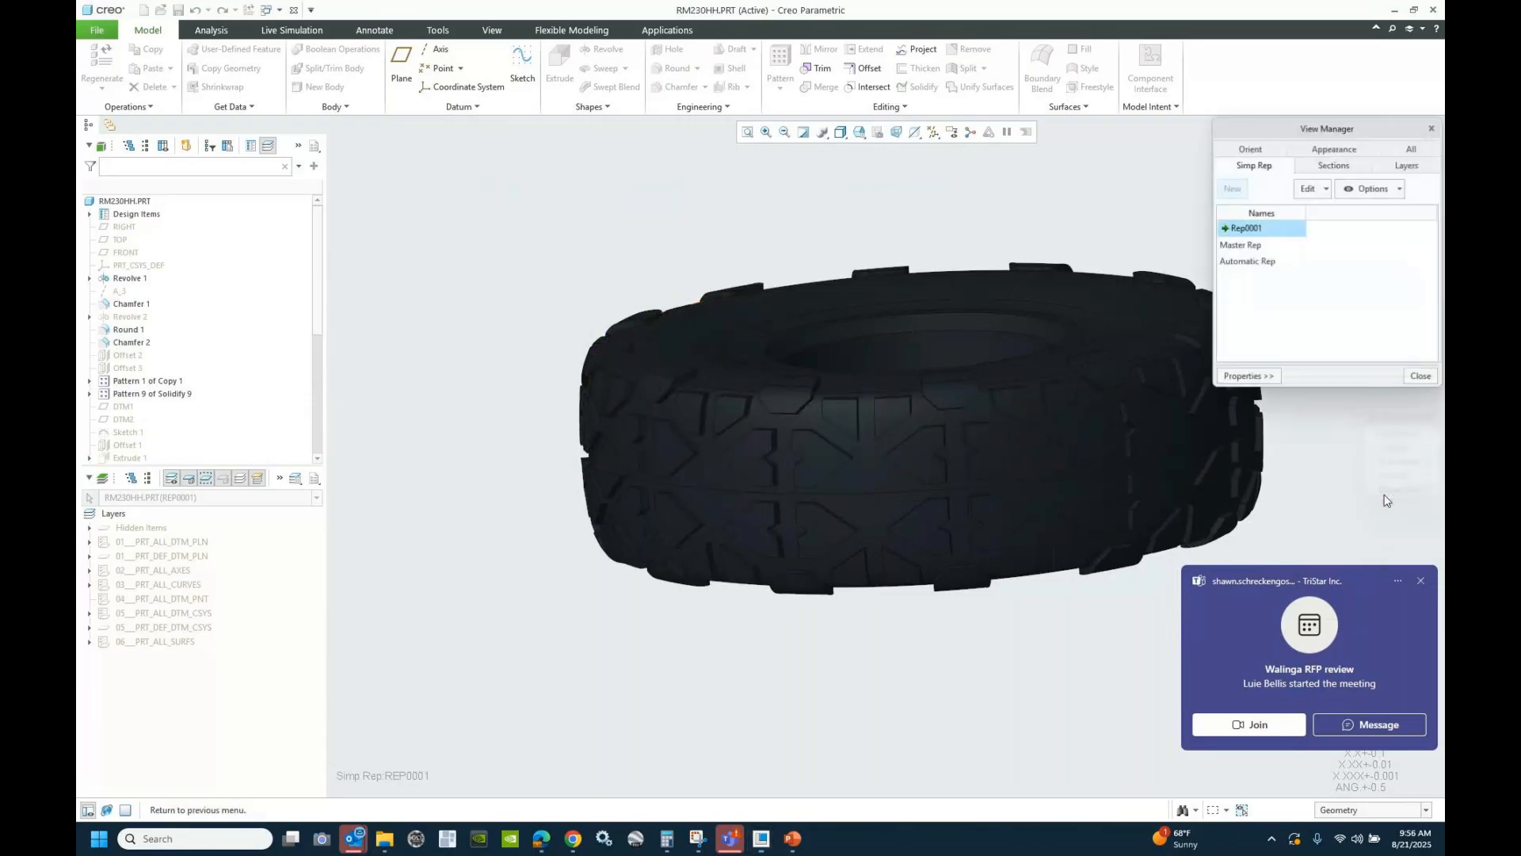
- Compare the tire's tread in Master Rep and Rep0001, leaving Rep0001 active, and dismiss the meeting notification
double_click(1242, 246)
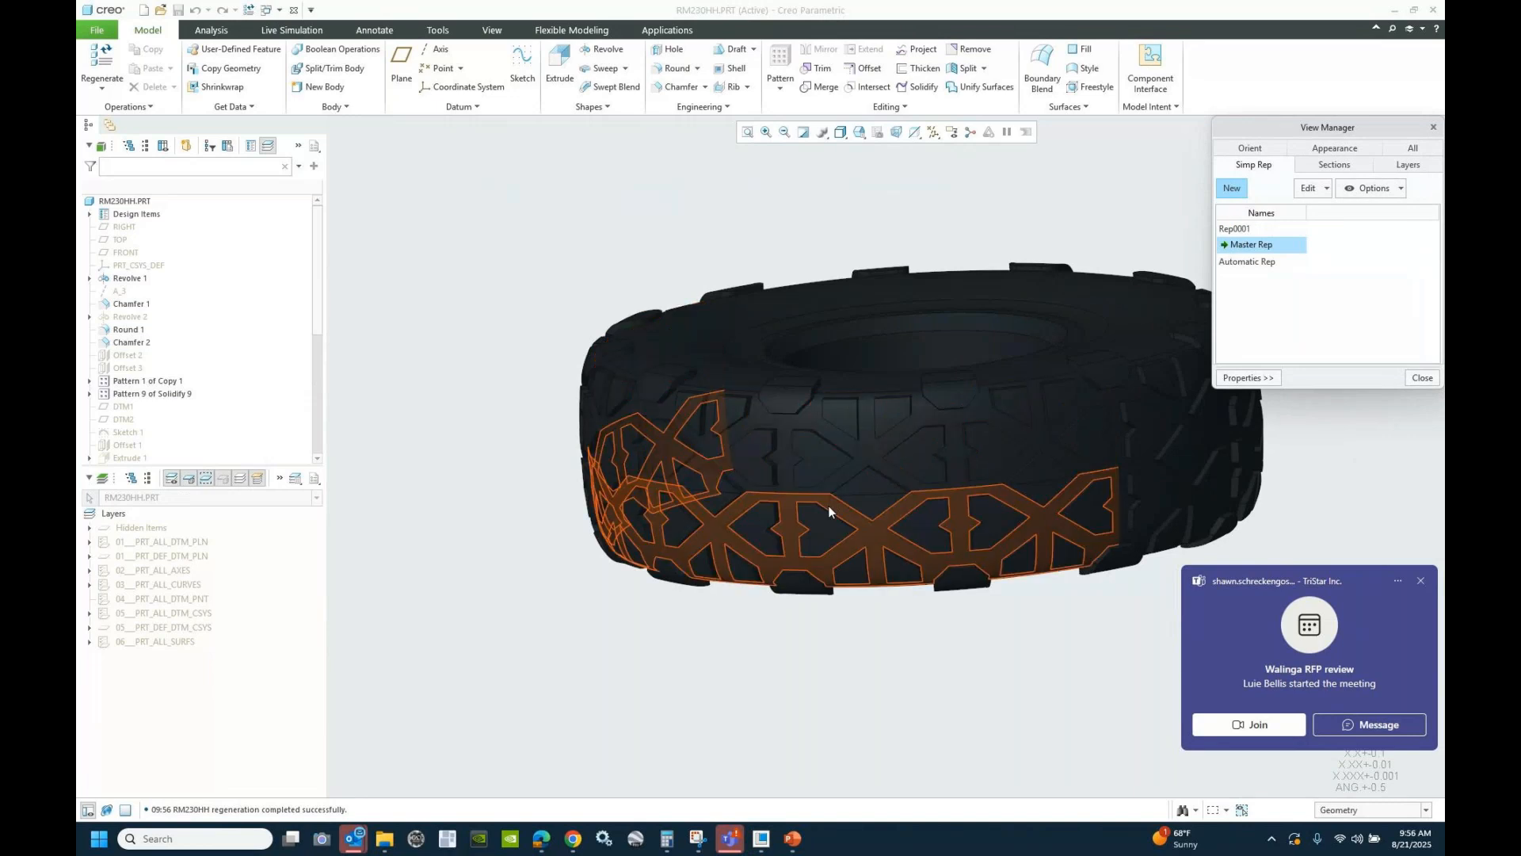
scroll(828, 511, "down", 5)
double_click(1248, 230)
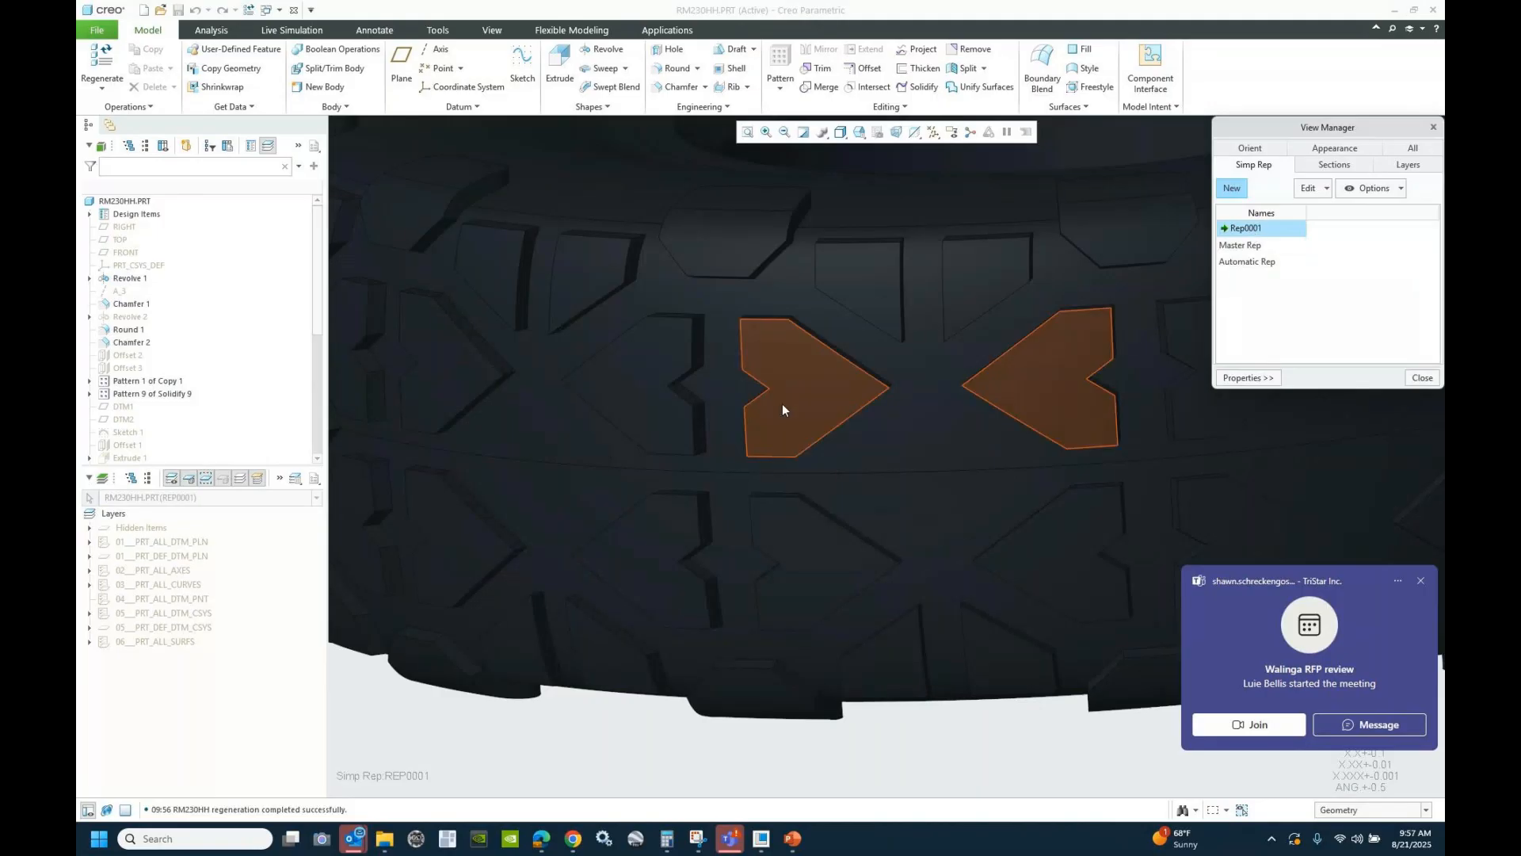
scroll(782, 402, "up", 5)
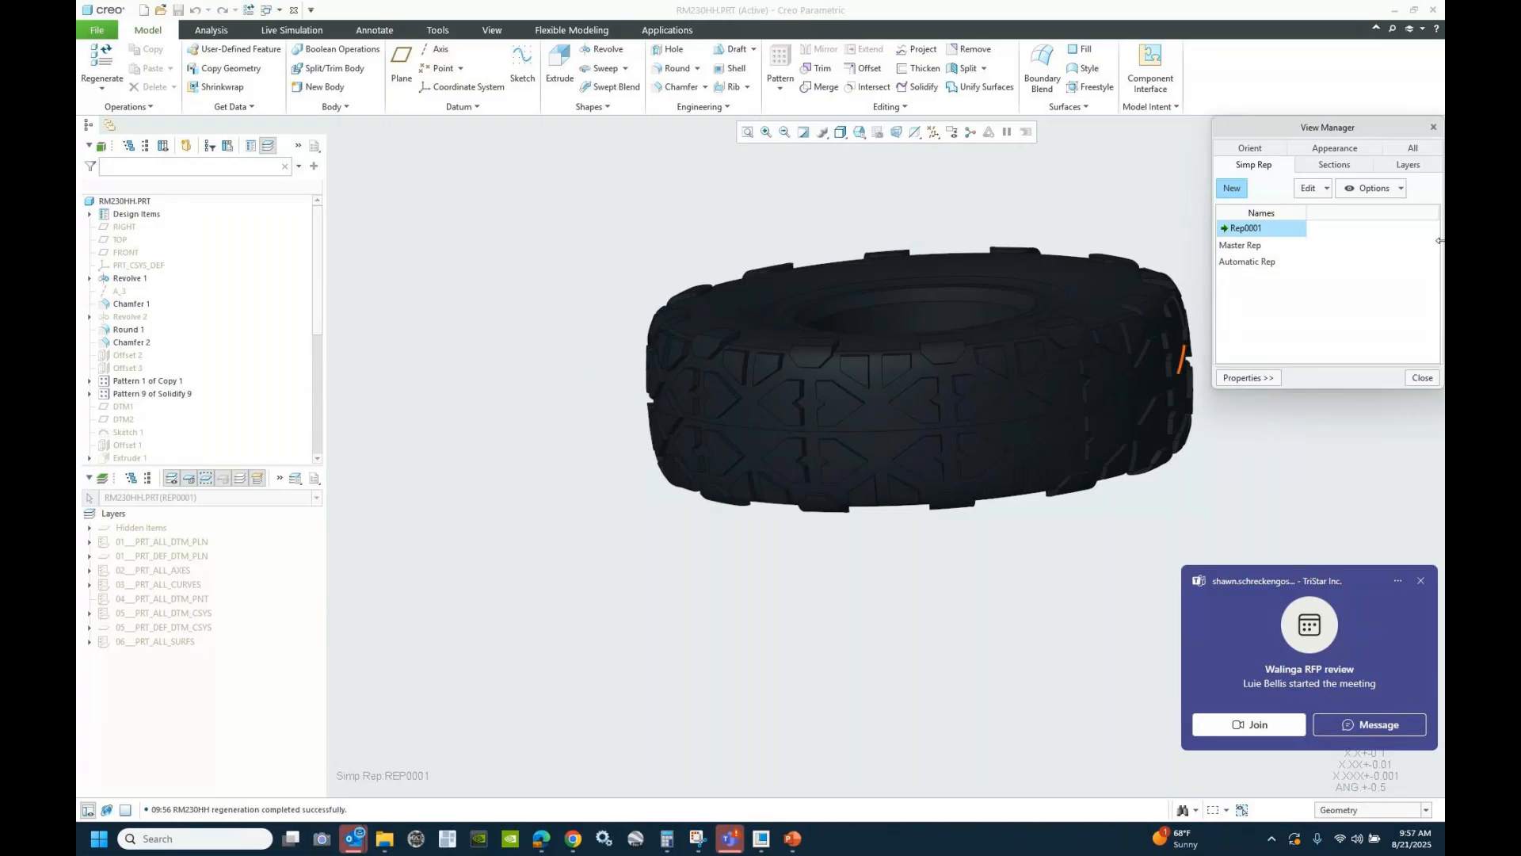
left_click(1422, 377)
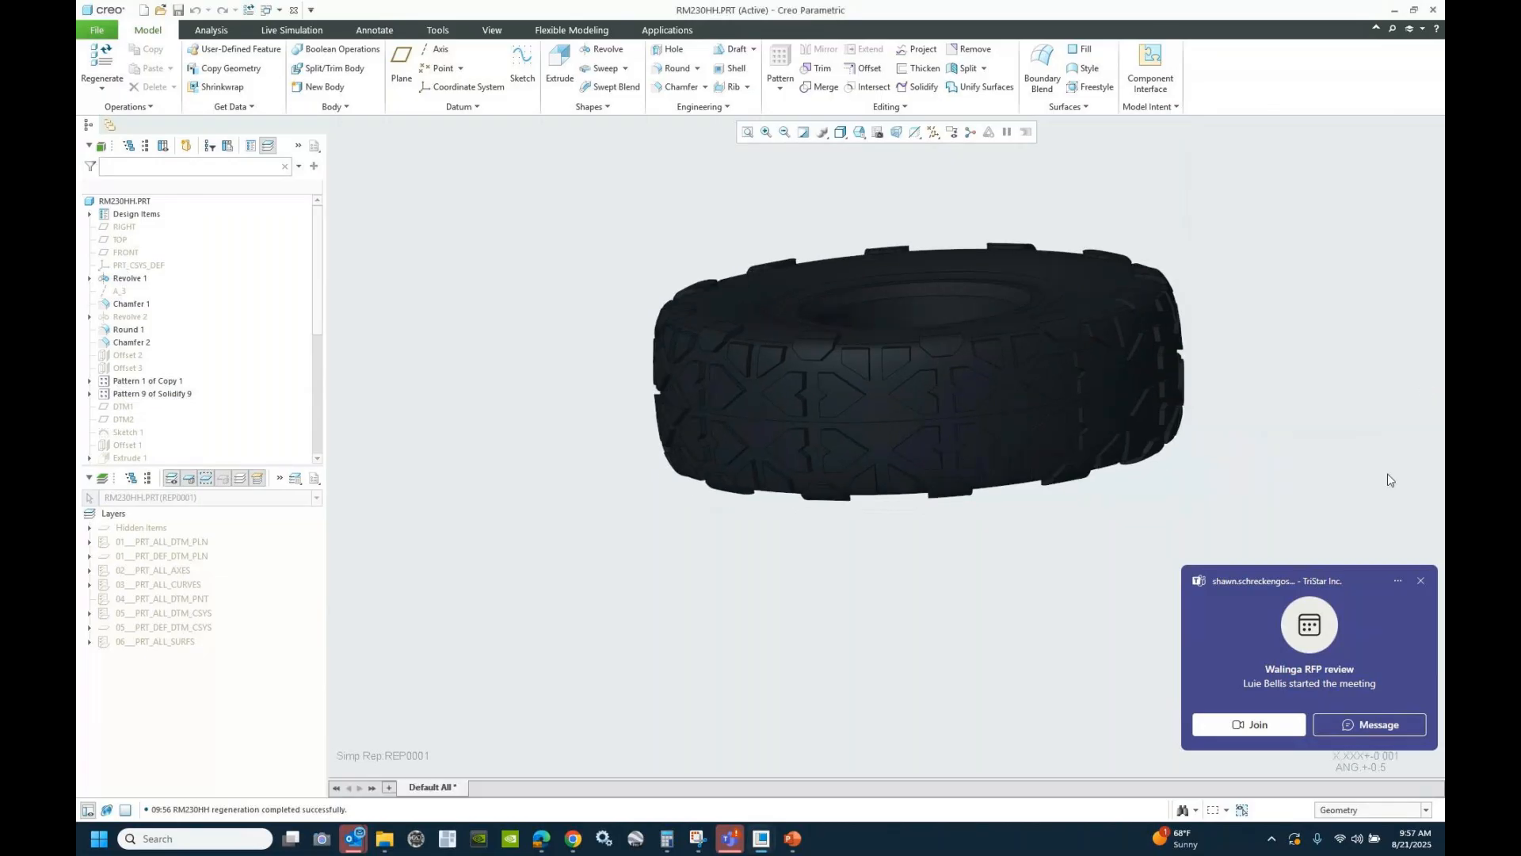
left_click(1420, 581)
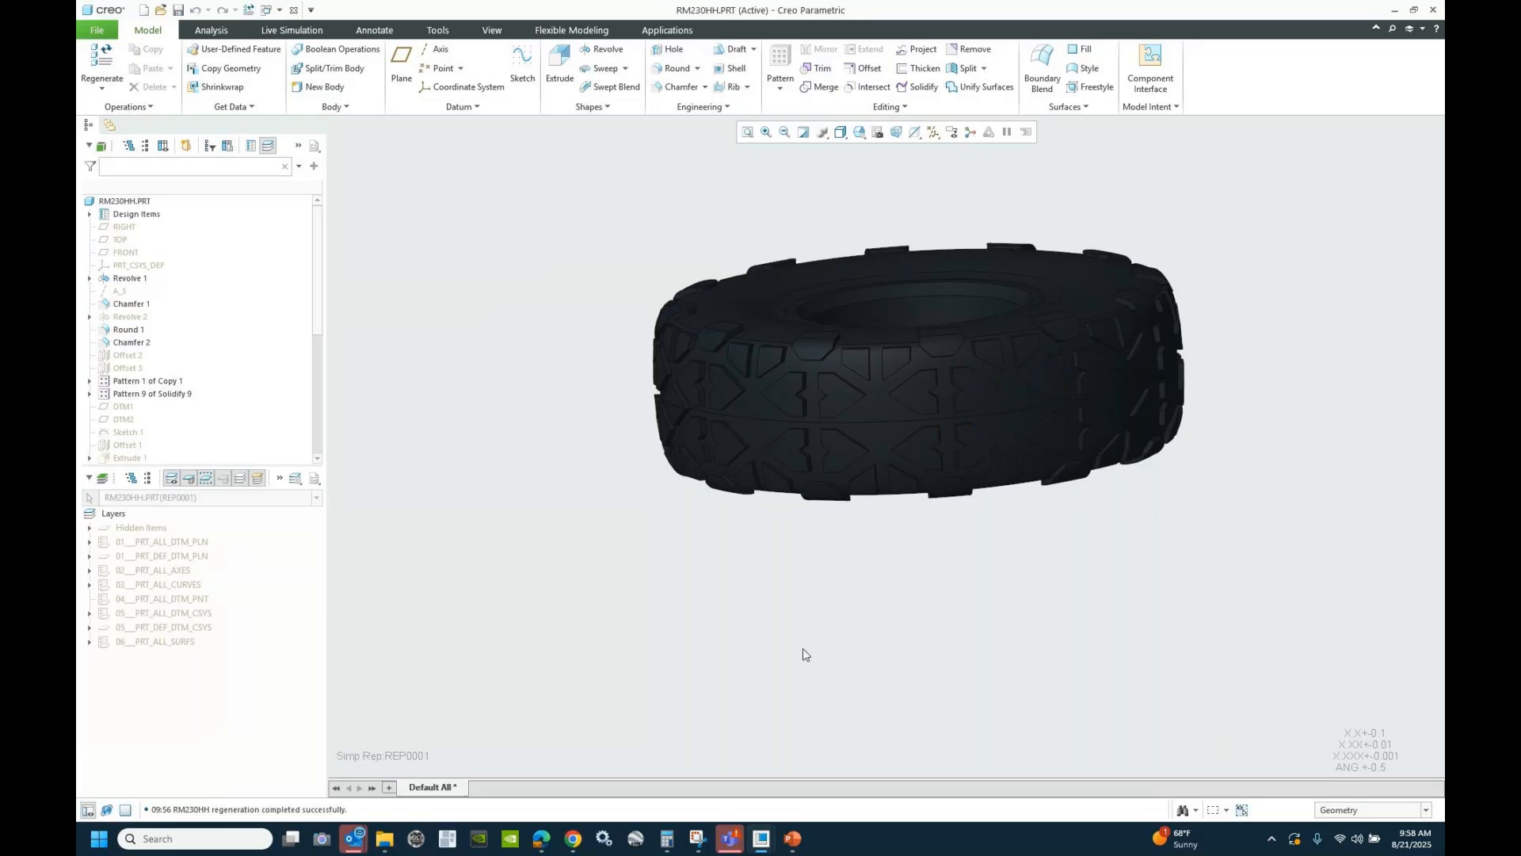
- Reactivate the tire part's Master Rep through the View Manager
left_click(877, 131)
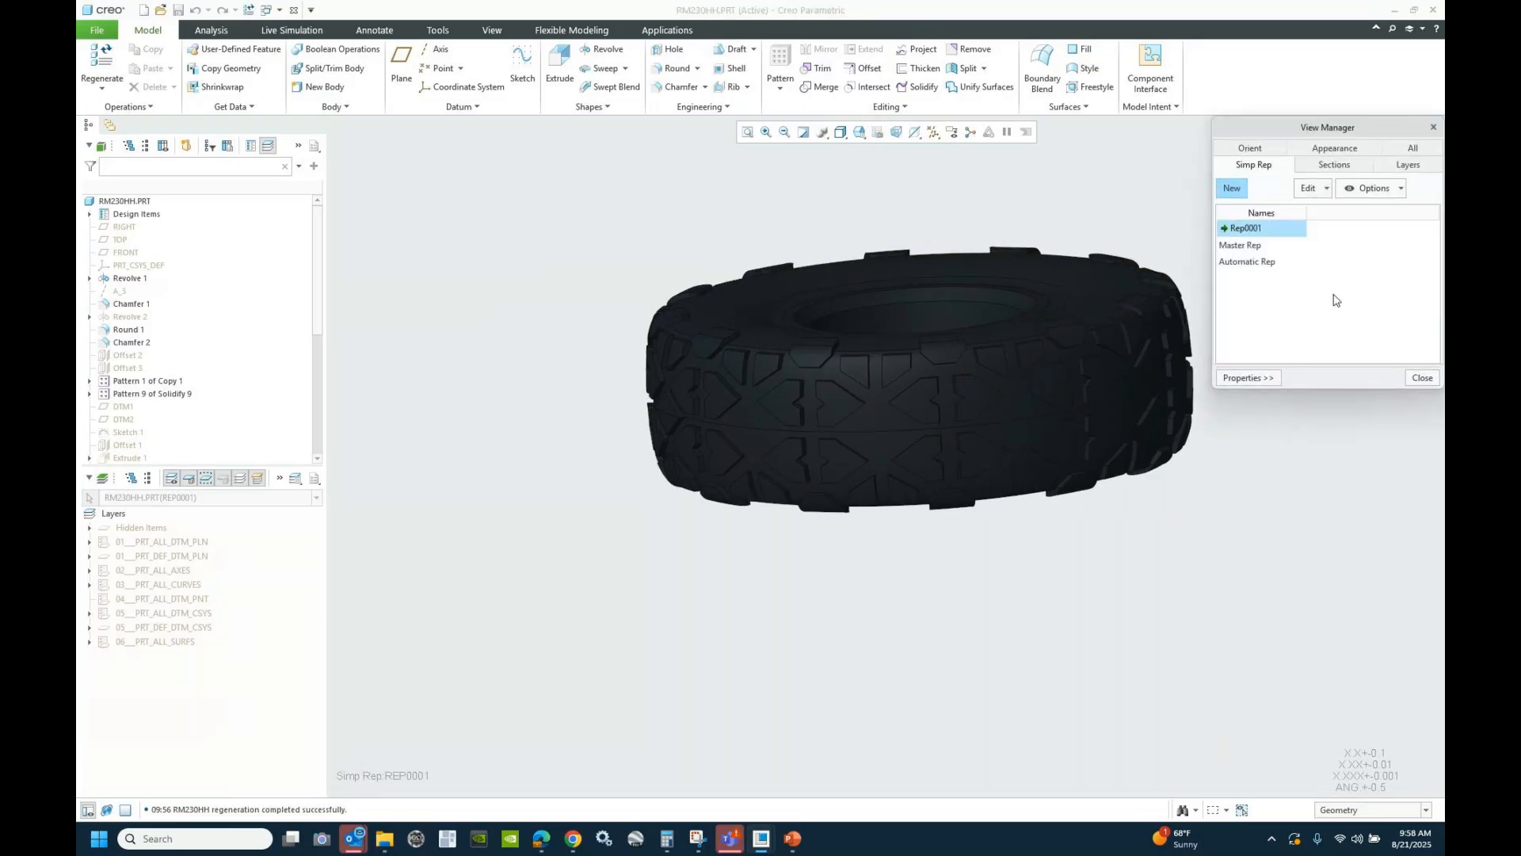
double_click(1252, 244)
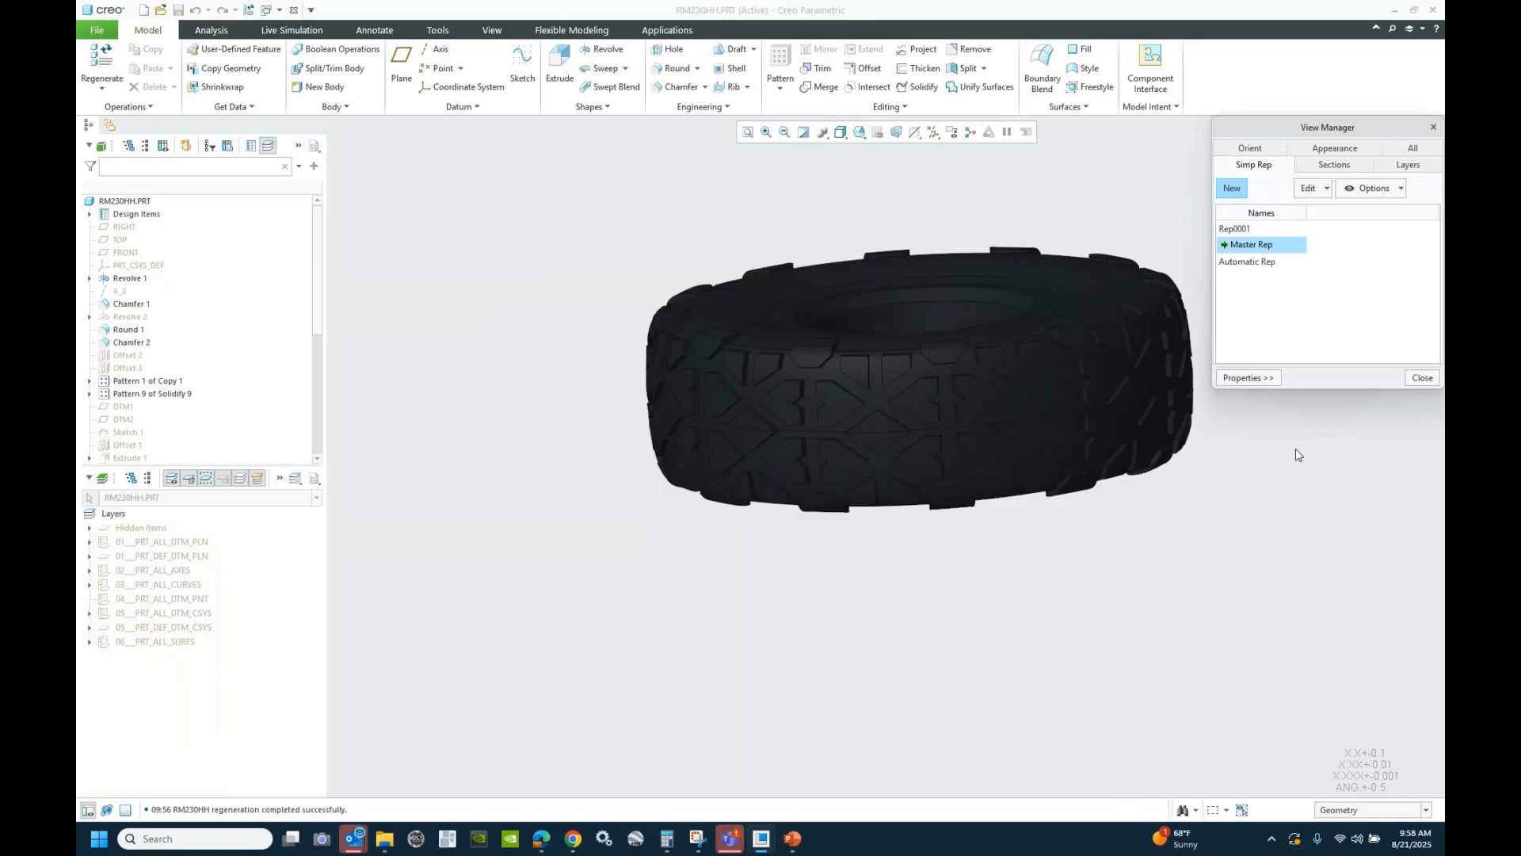
left_click(1422, 377)
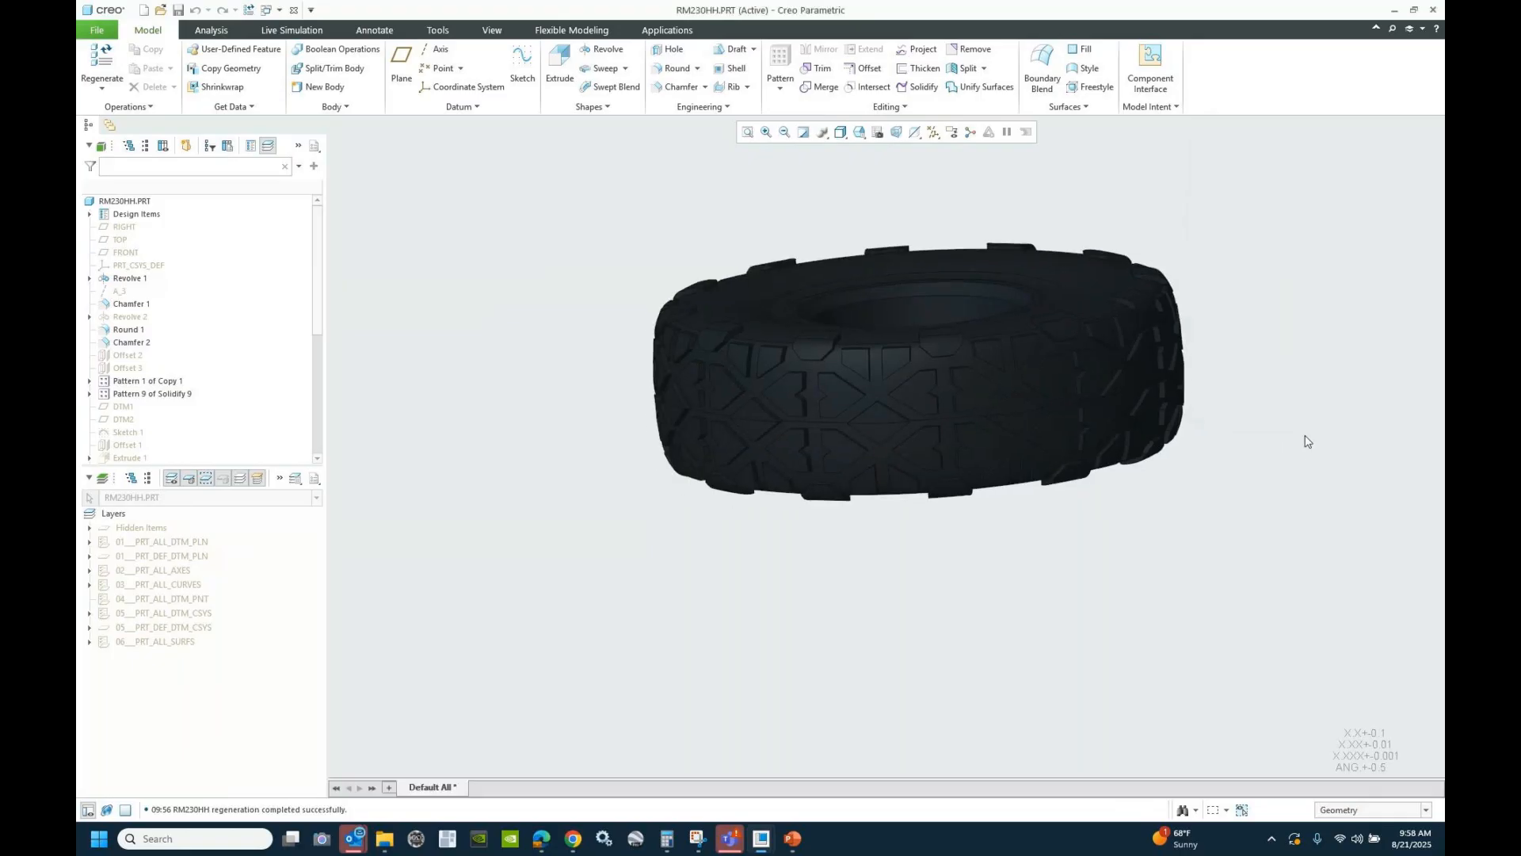
- Create a new drawing named RM230HH for the tire part, using an empty sheet and the Master Rep
left_click(144, 10)
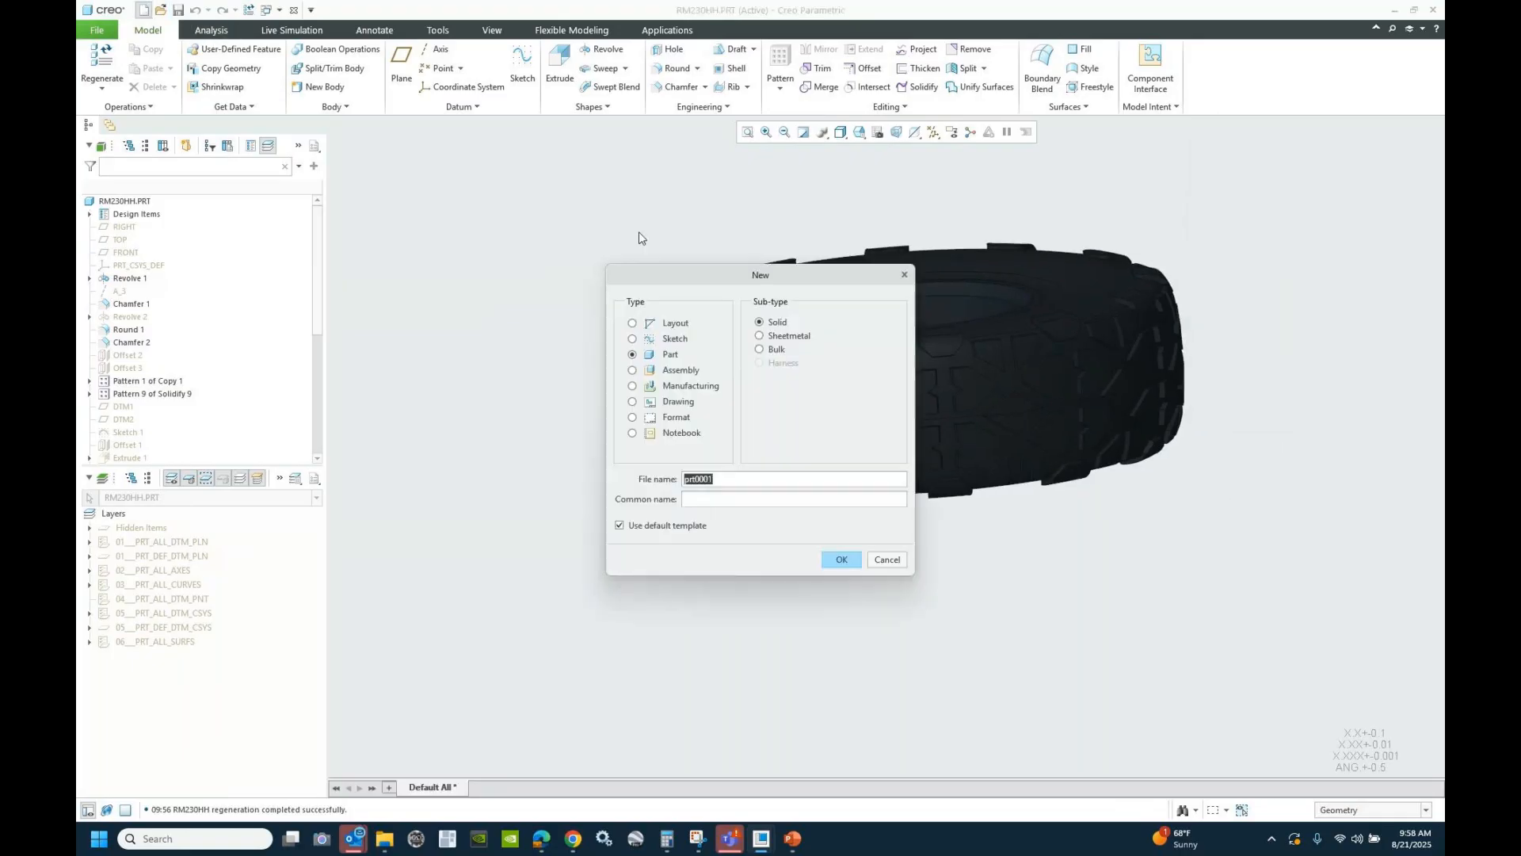
left_click(633, 401)
left_click(705, 548)
left_click(833, 579)
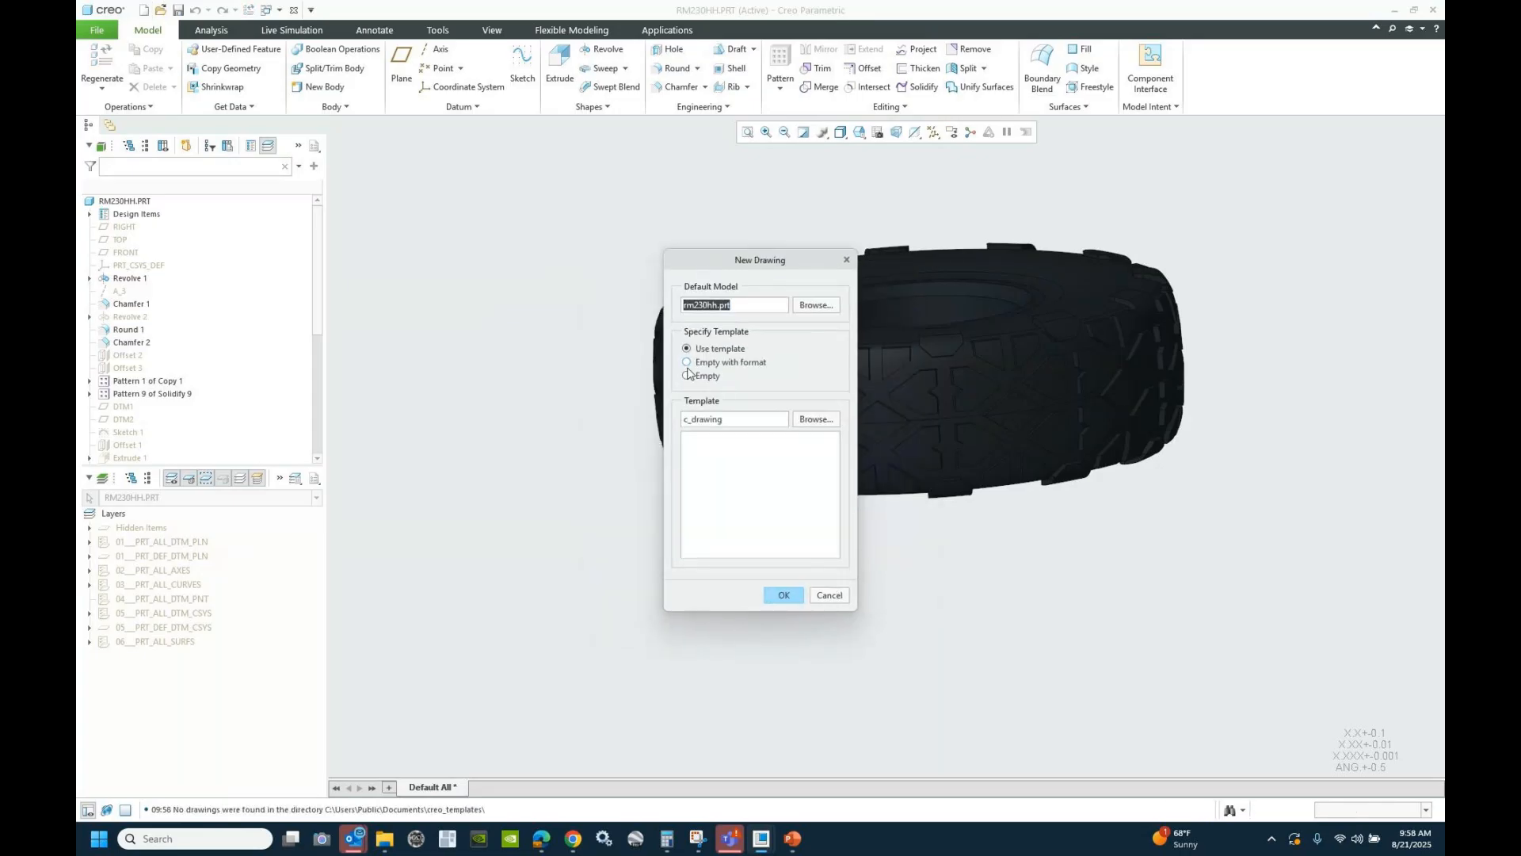
left_click(686, 375)
left_click(784, 595)
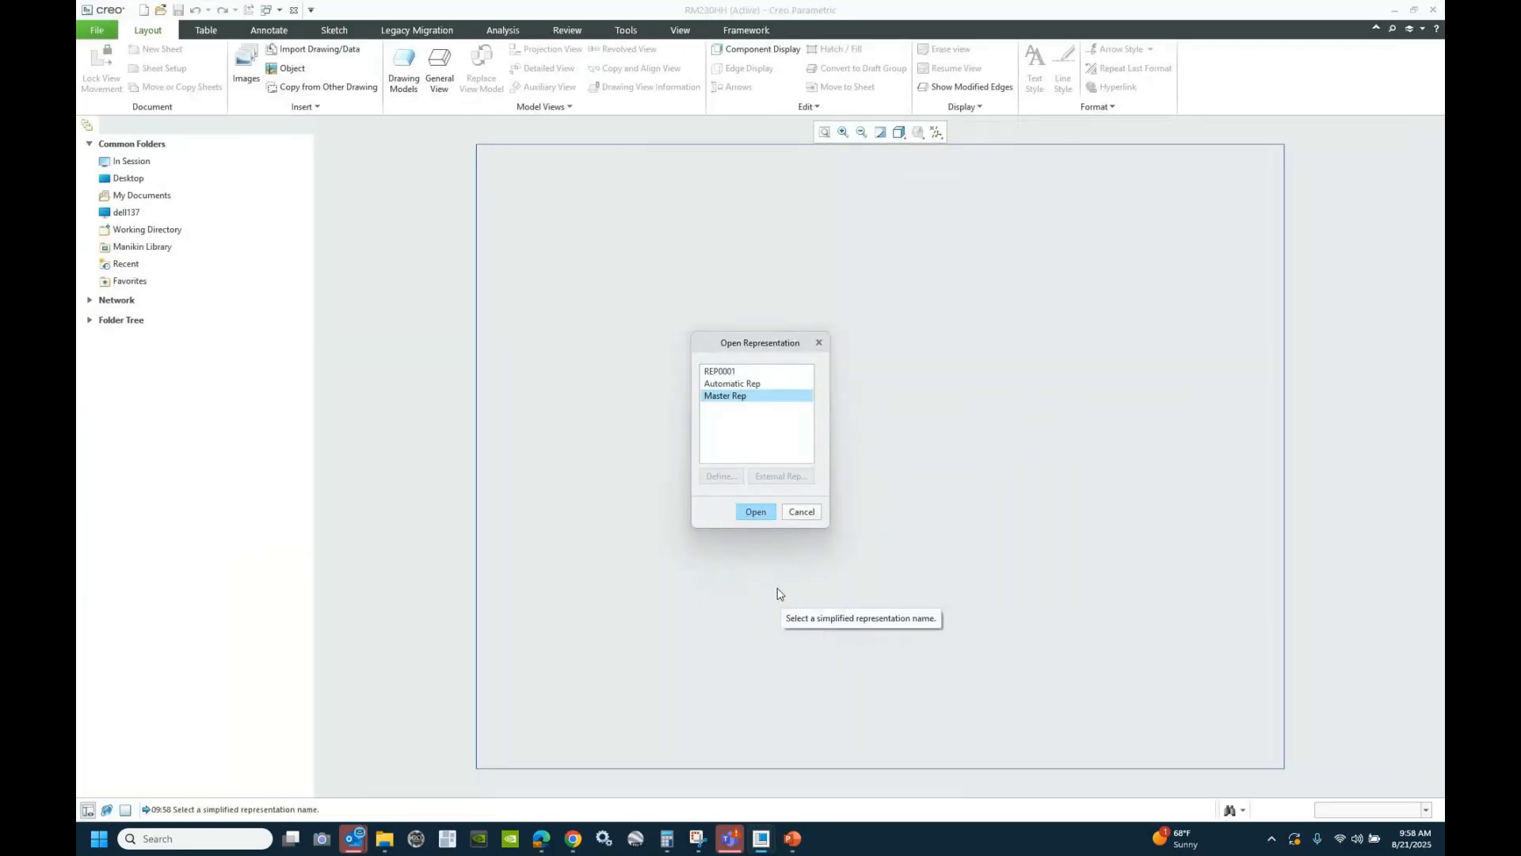
left_click(754, 512)
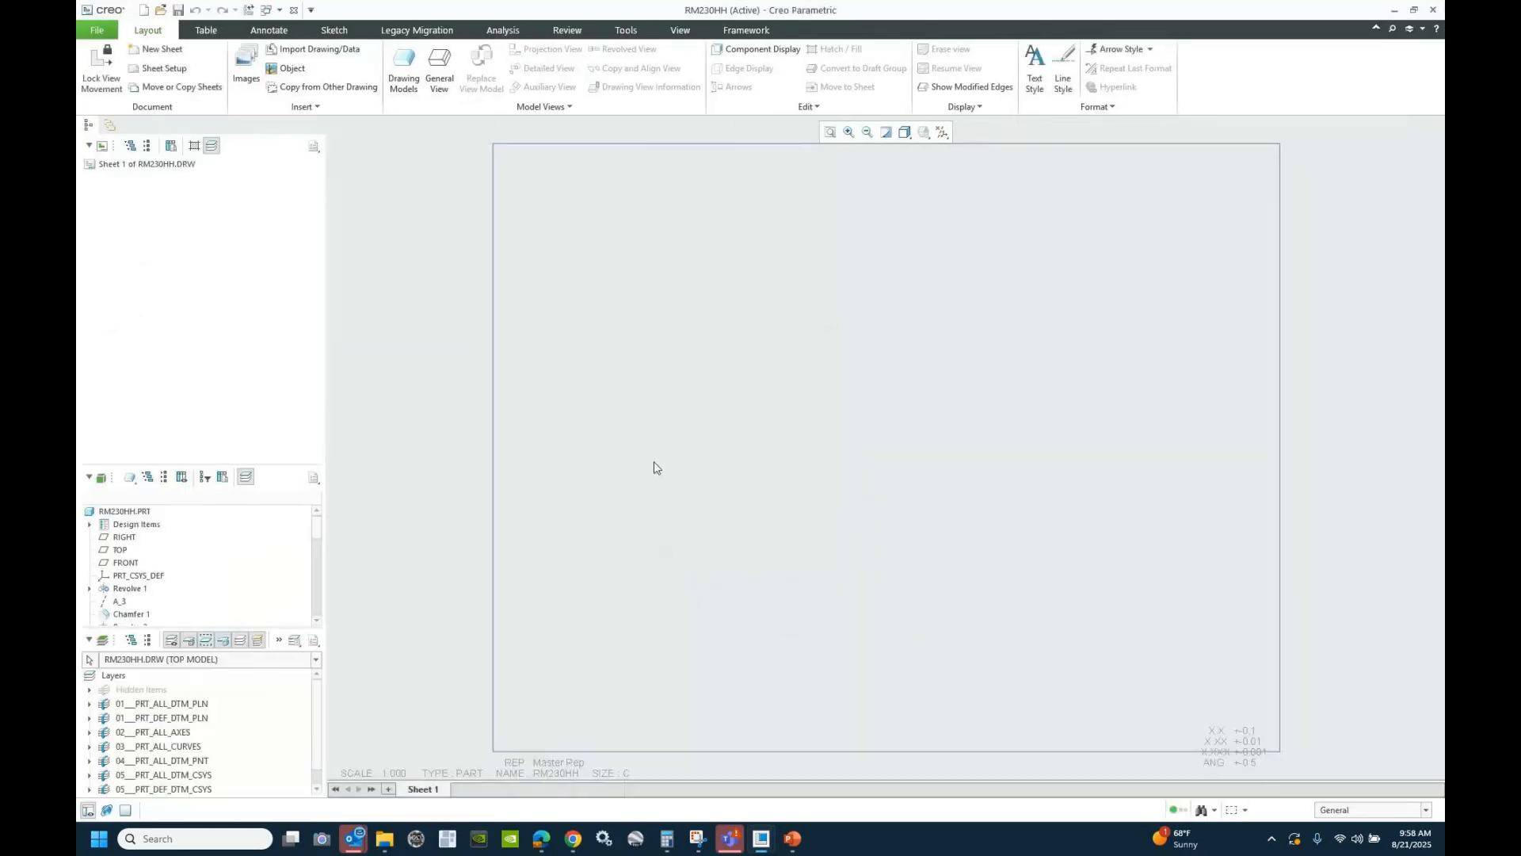
- Place a general view of the tire on the sheet with its display style set to No Hidden
left_click(442, 72)
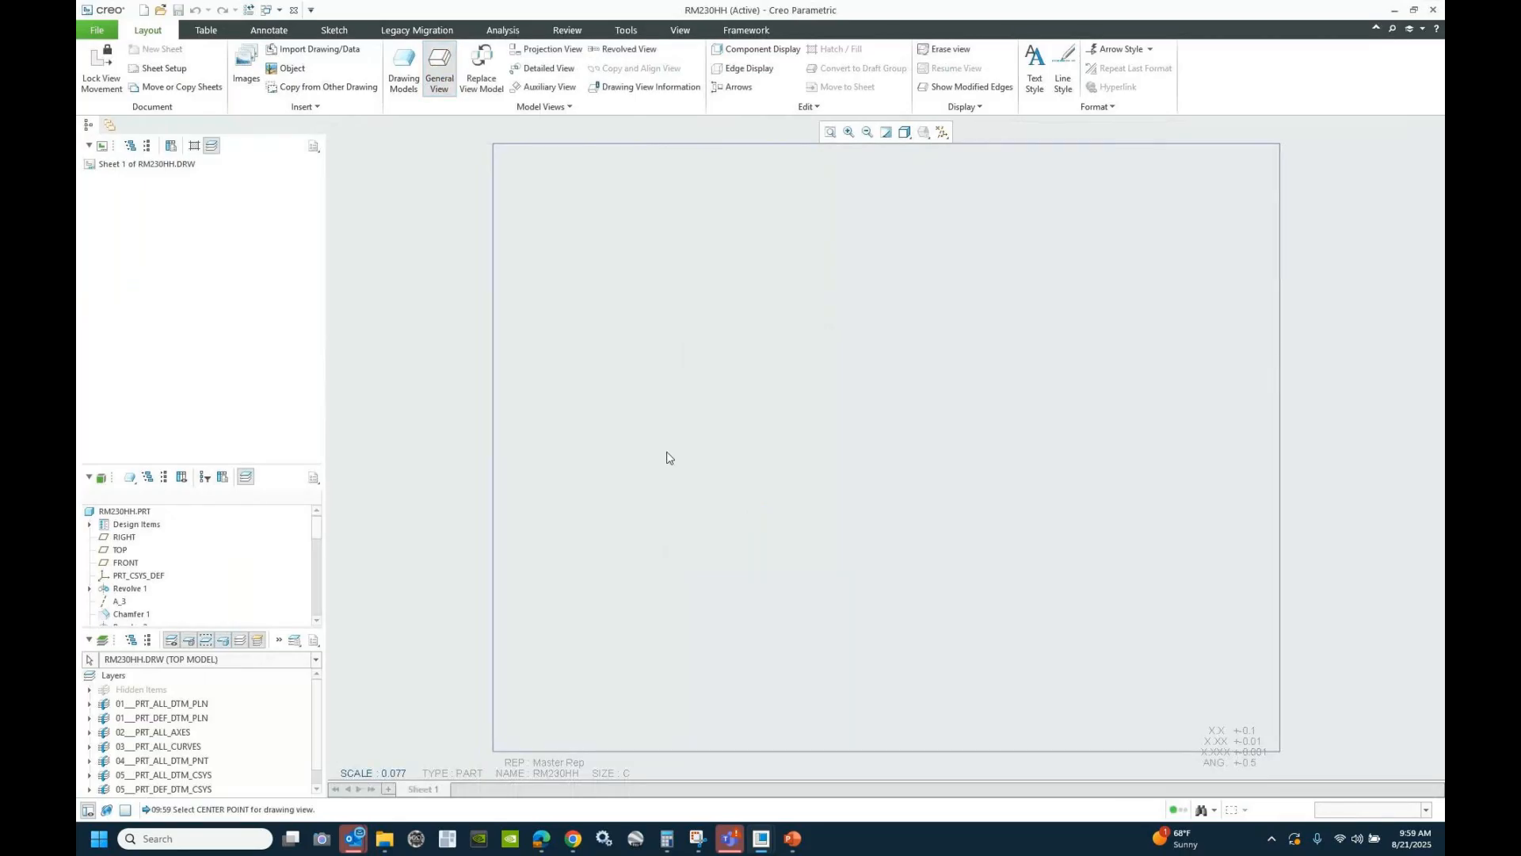
left_click(710, 361)
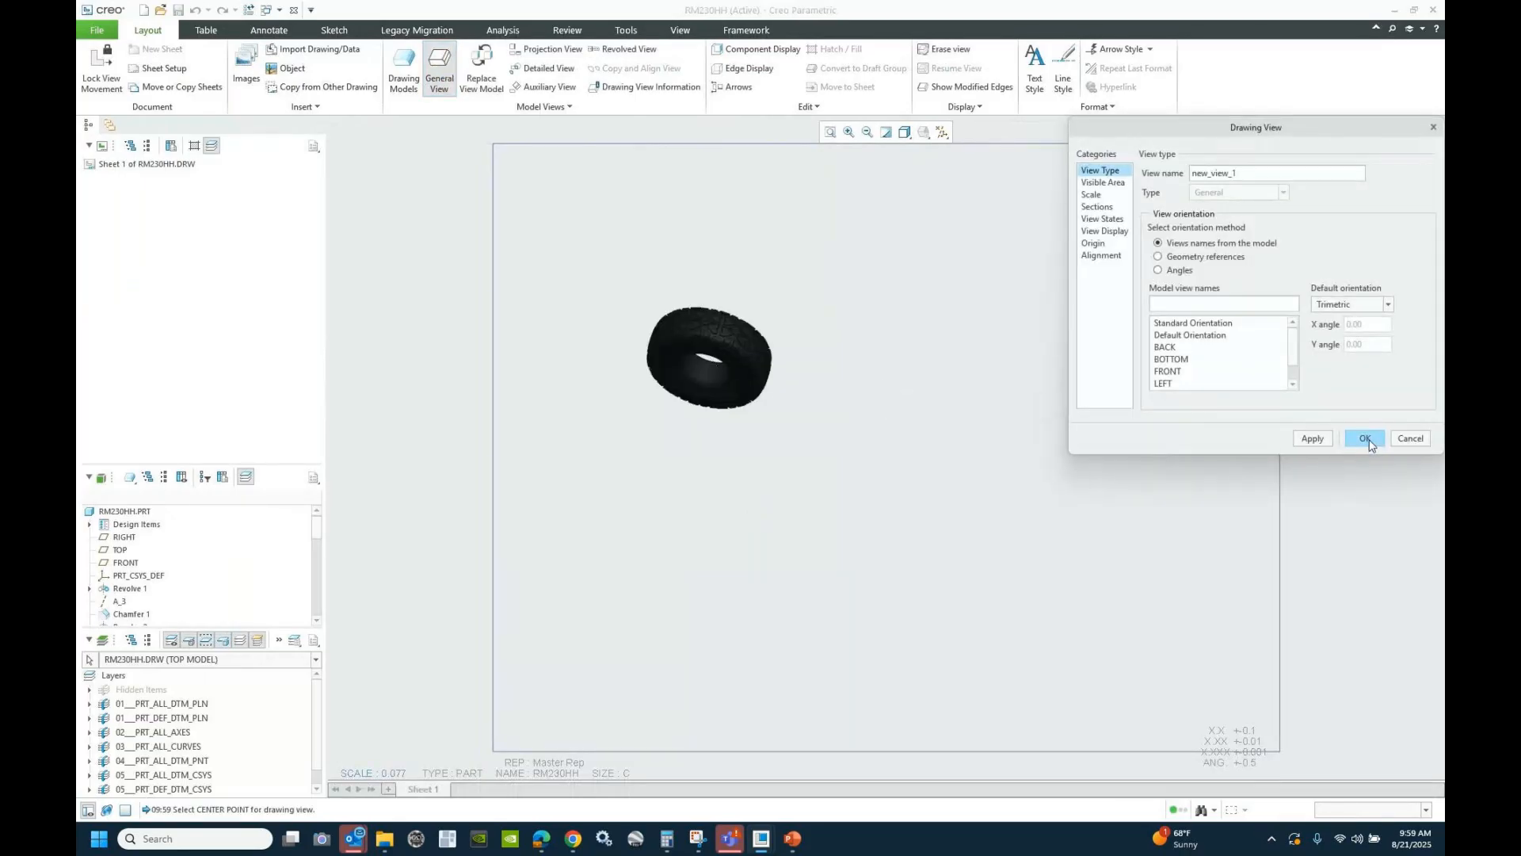
left_click(1106, 231)
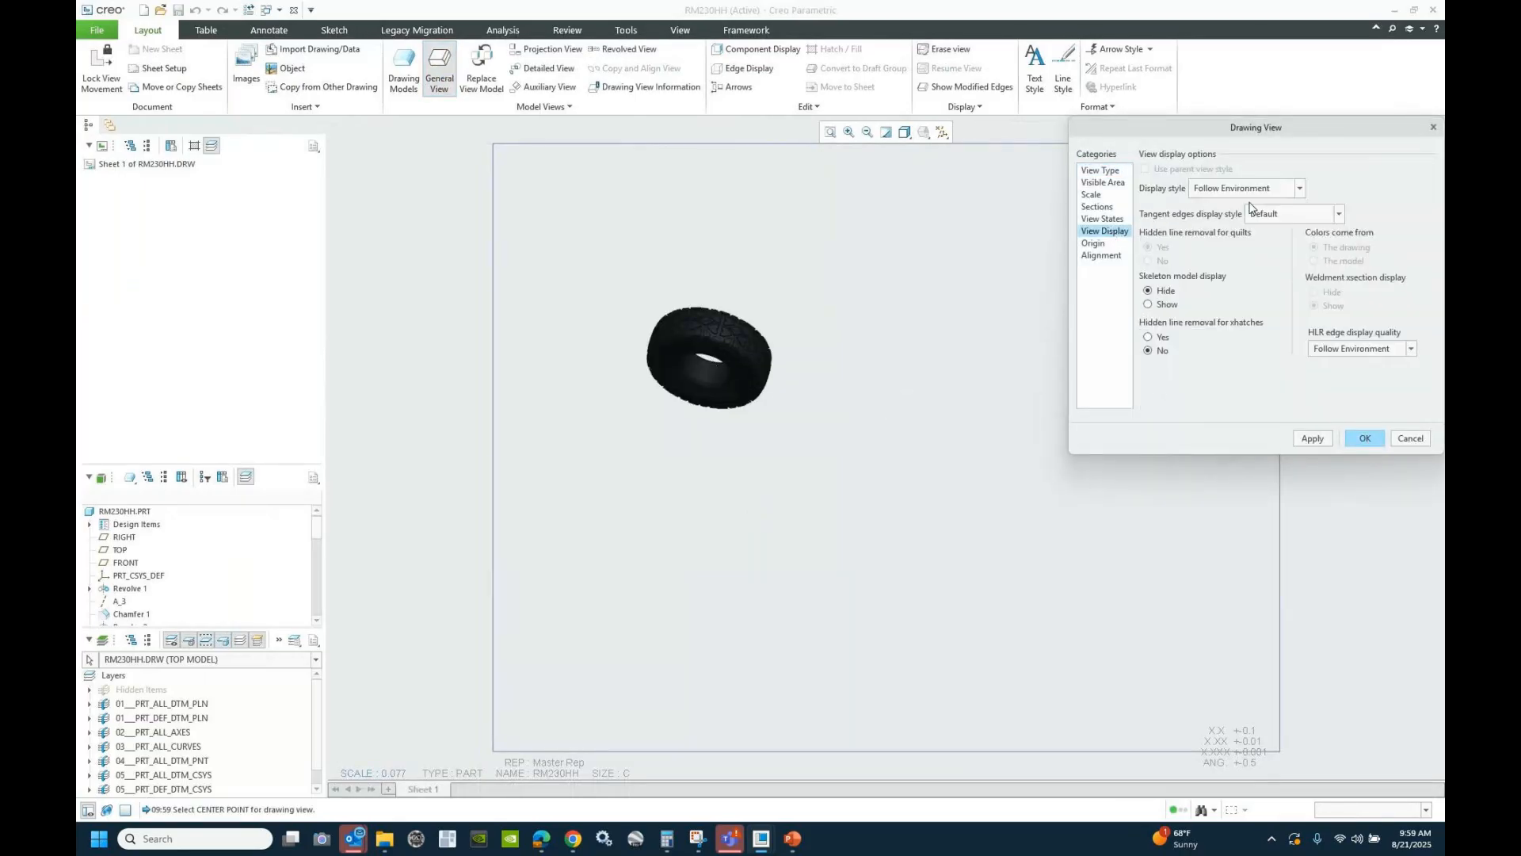
left_click(1250, 190)
left_click(1220, 255)
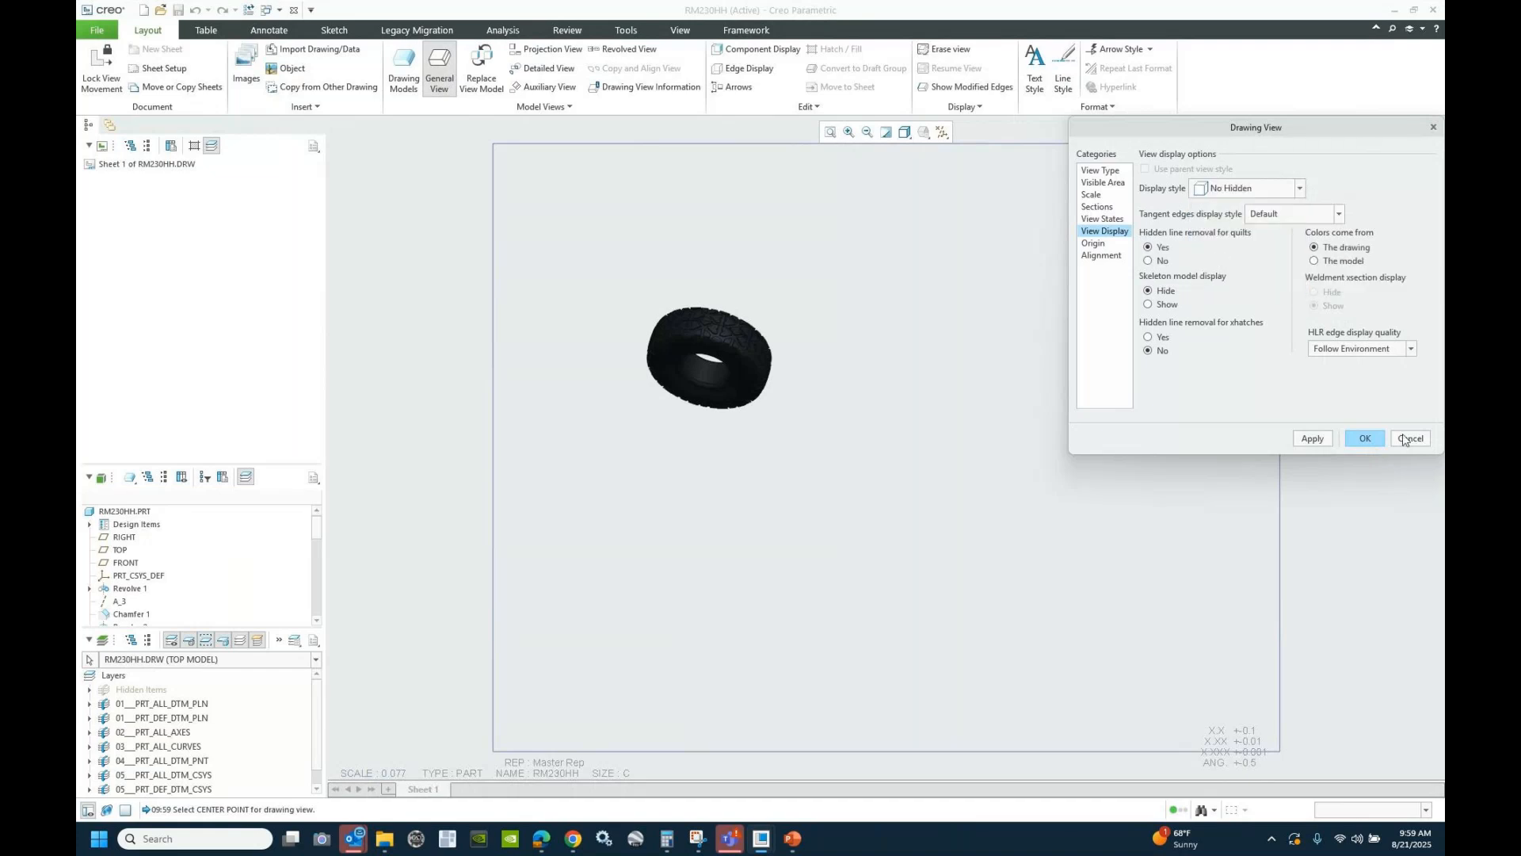
left_click(1364, 438)
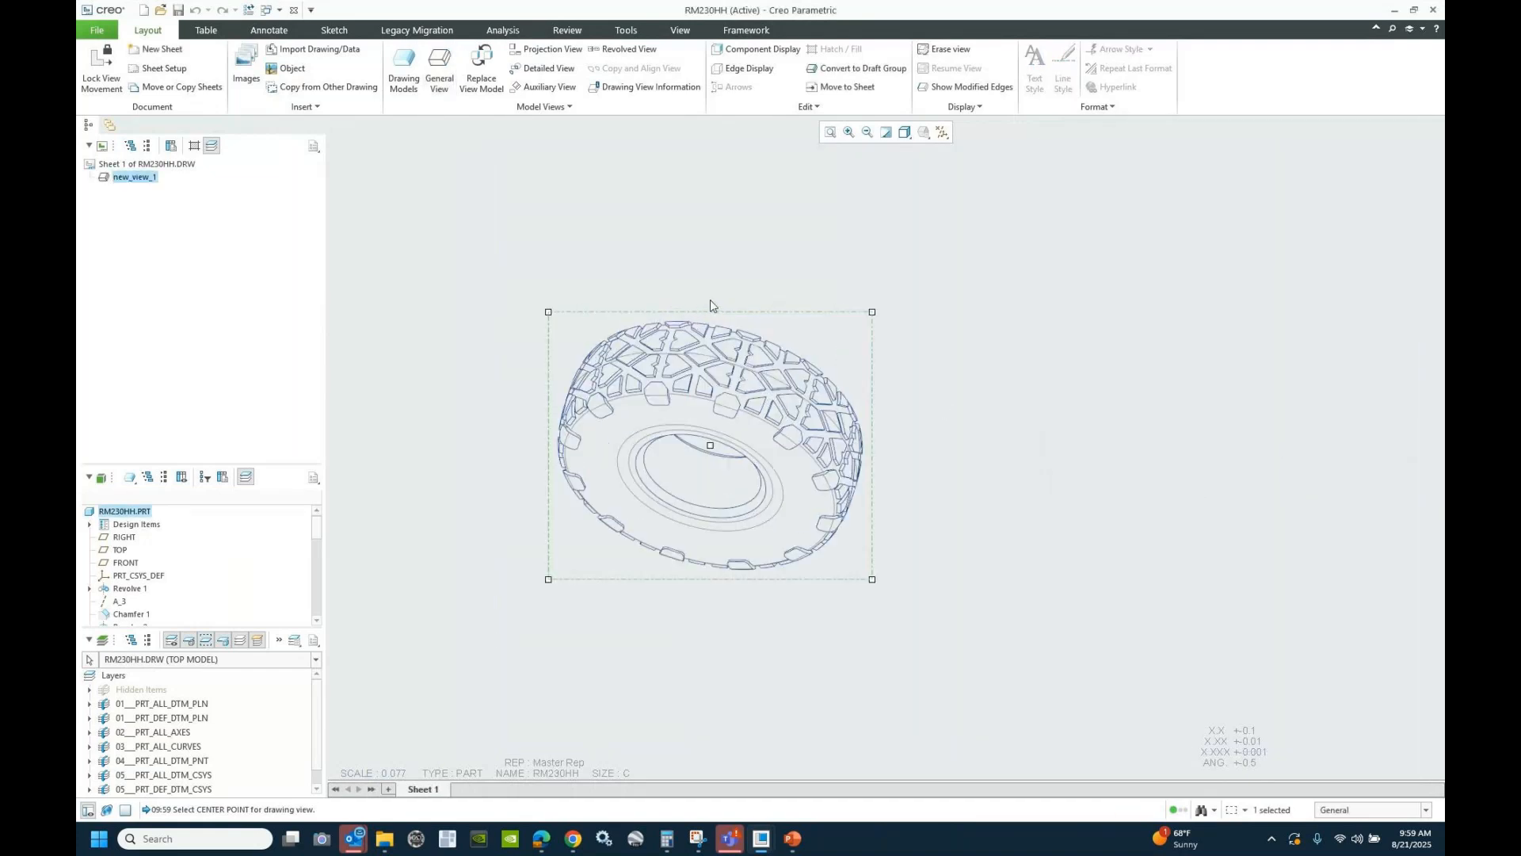
left_click(744, 235)
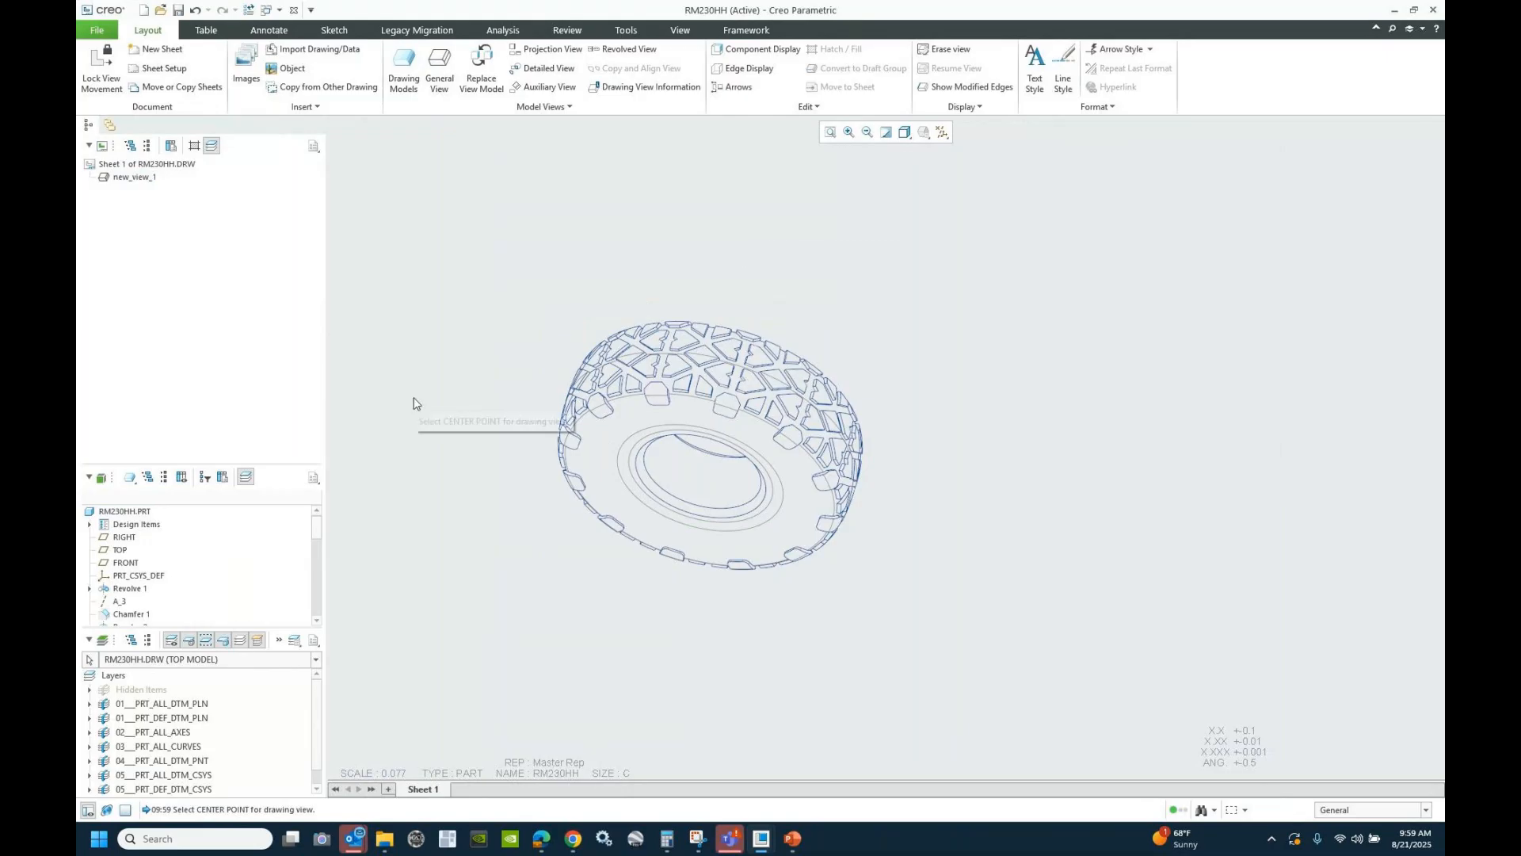
- Add a second general view of the tire to the right of the first, with the No Hidden display style
scroll(413, 404, "down", 3)
left_click(439, 71)
left_click(878, 428)
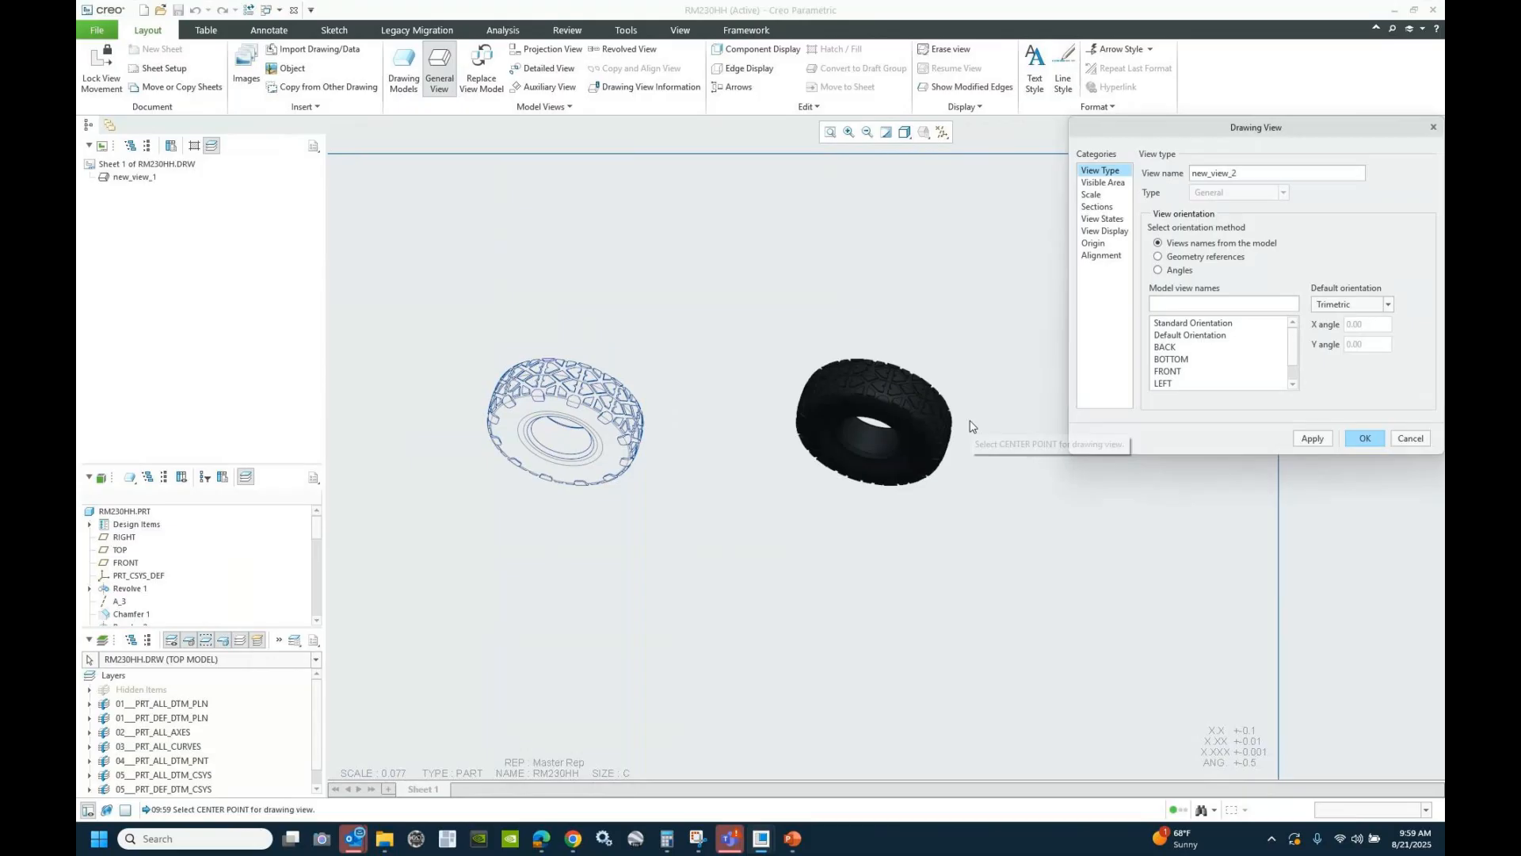
left_click(1105, 230)
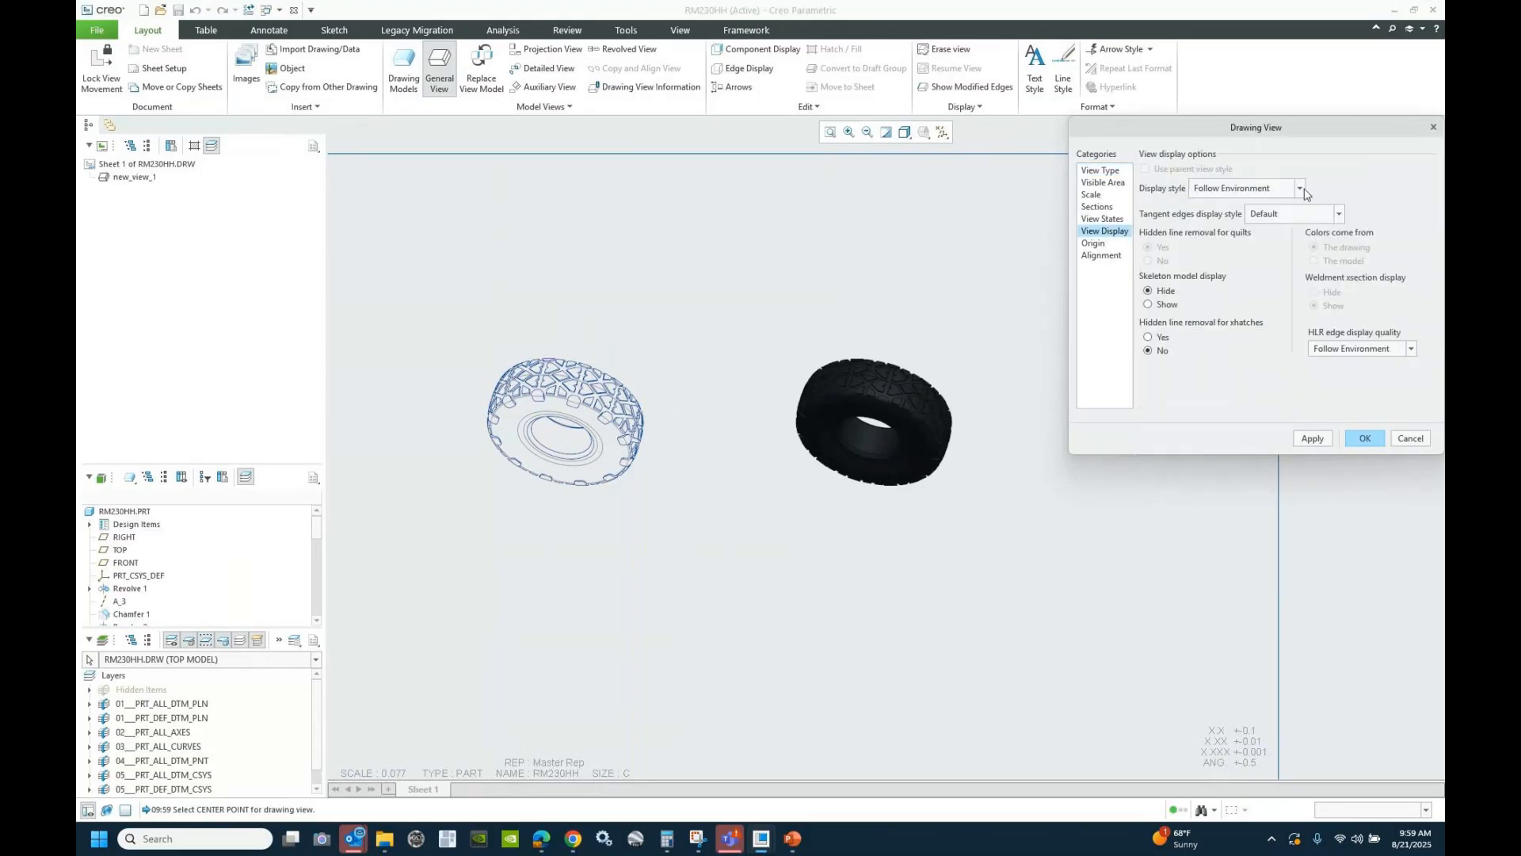
left_click(1300, 188)
left_click(1229, 253)
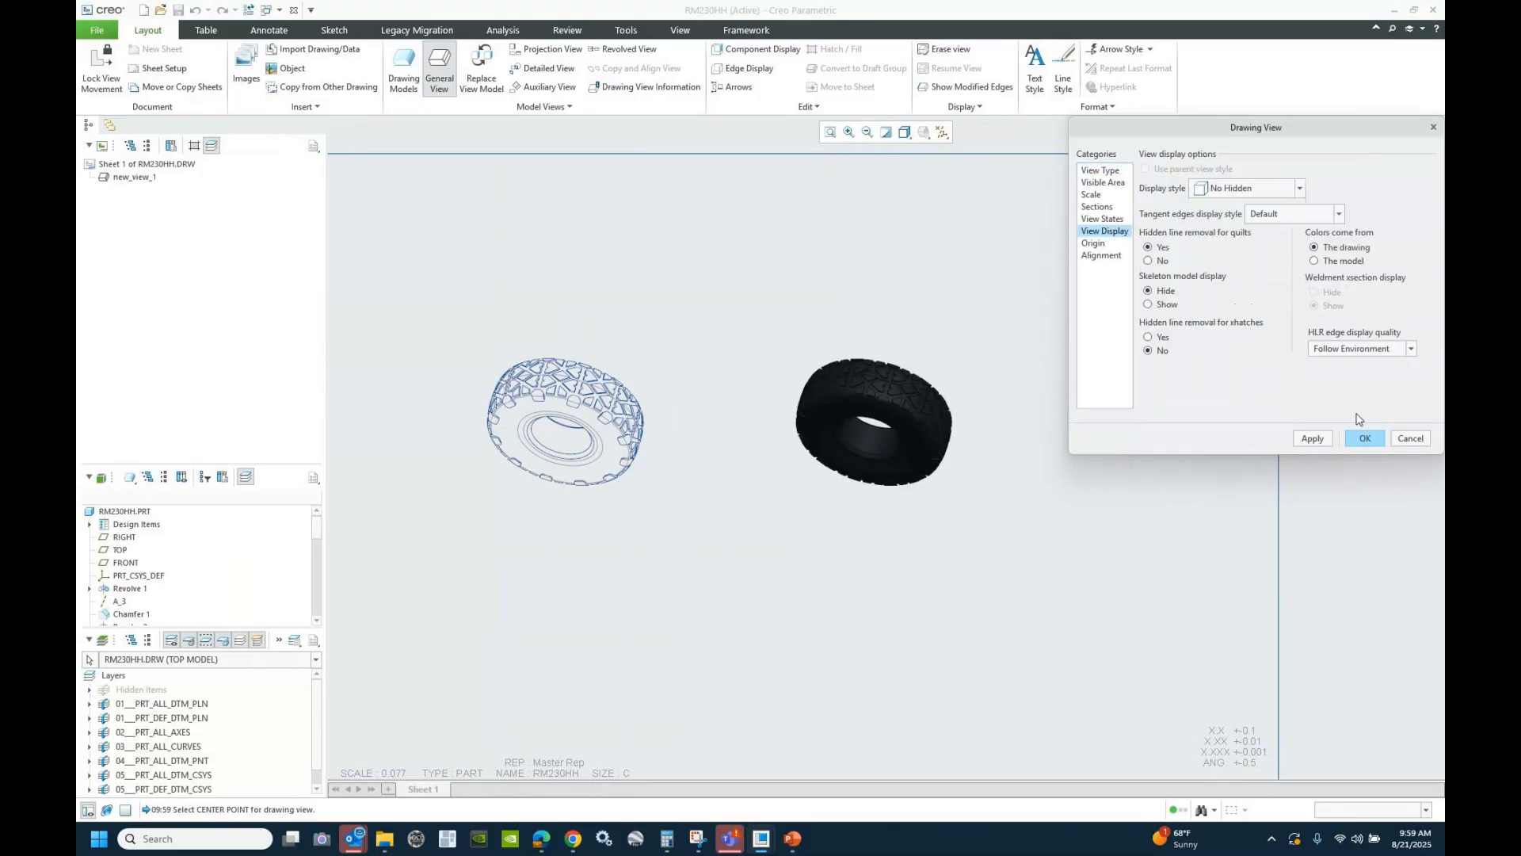
left_click(1366, 439)
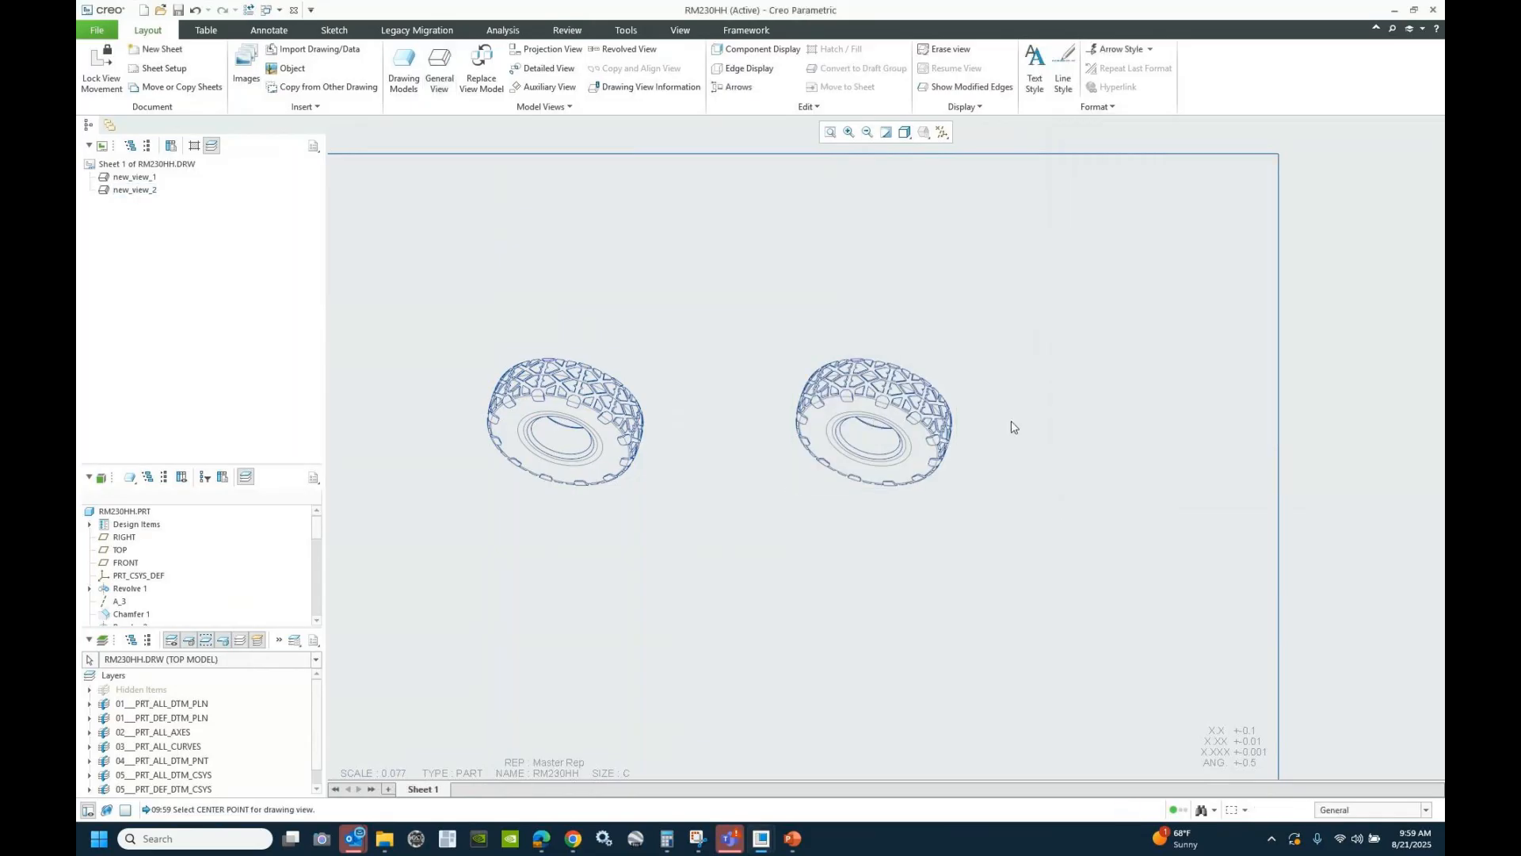
- Replace the model of the second tire view with the simplified representation REP0001
right_click(950, 373)
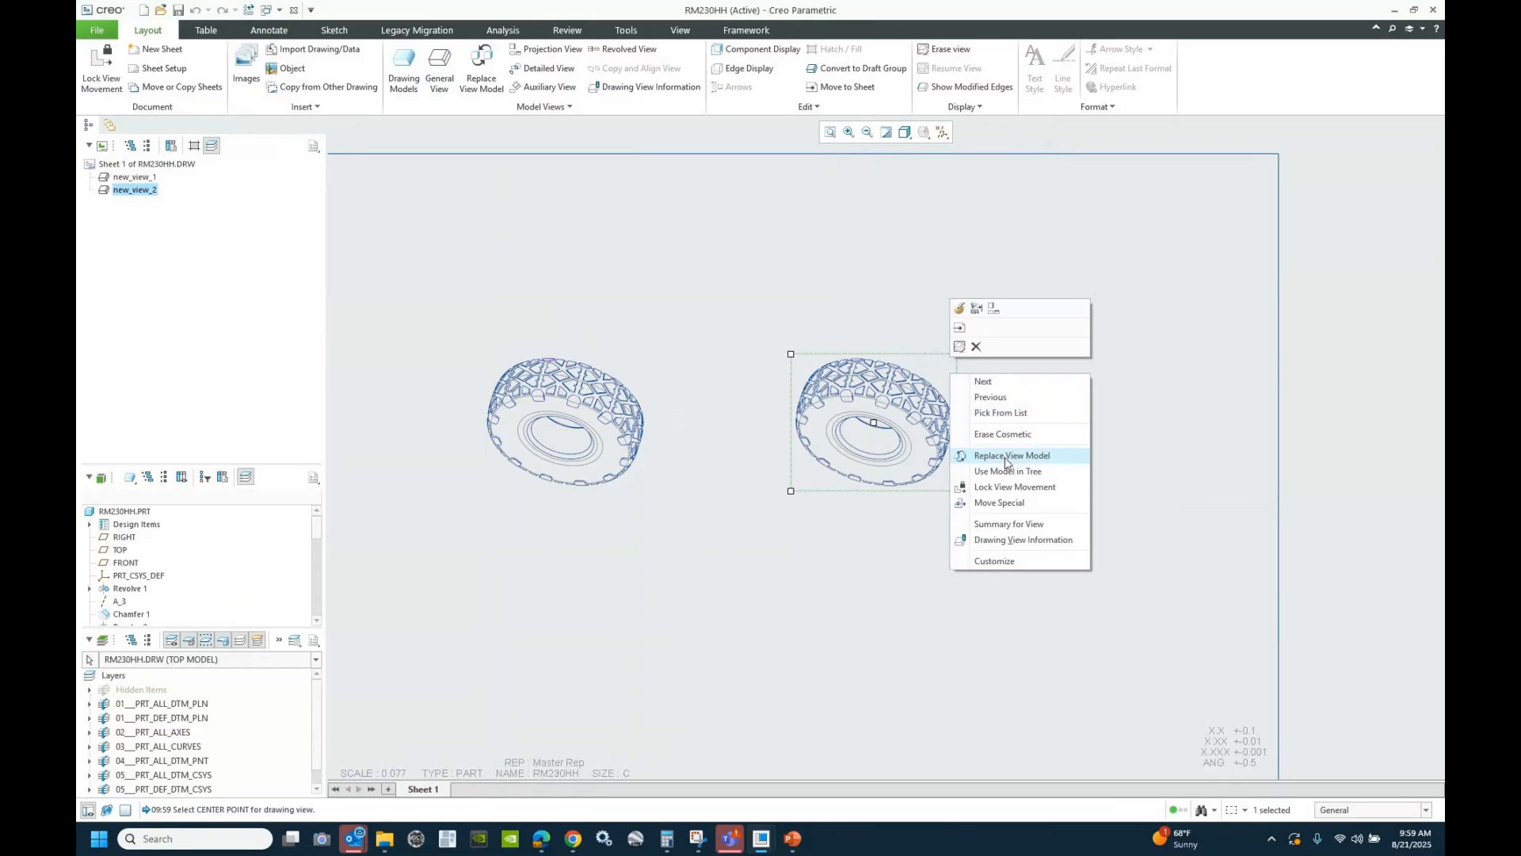
left_click(1005, 457)
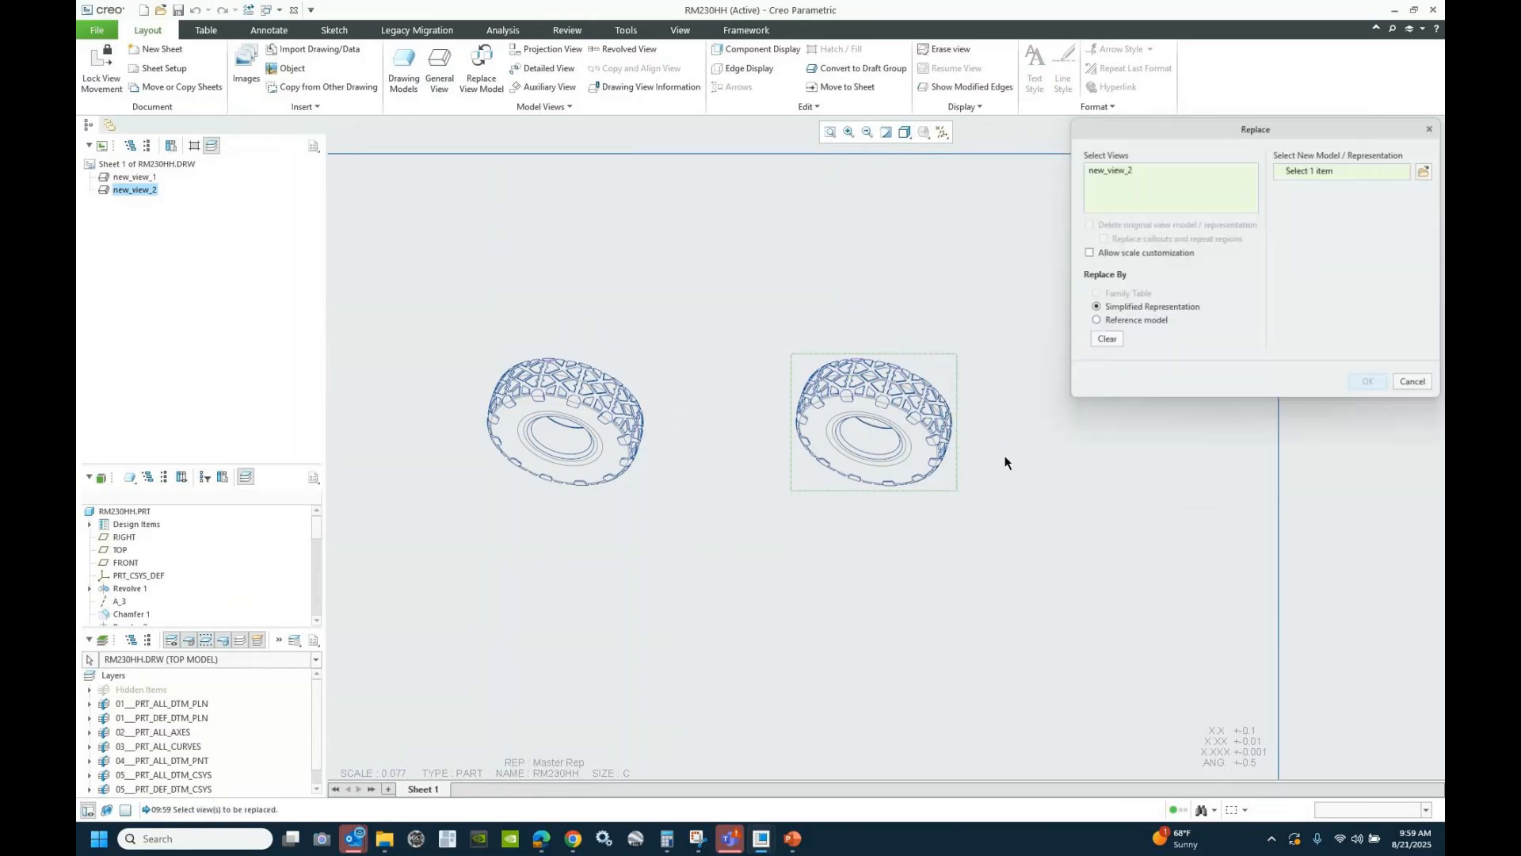
left_click(1428, 172)
left_click(1105, 459)
left_click(1119, 593)
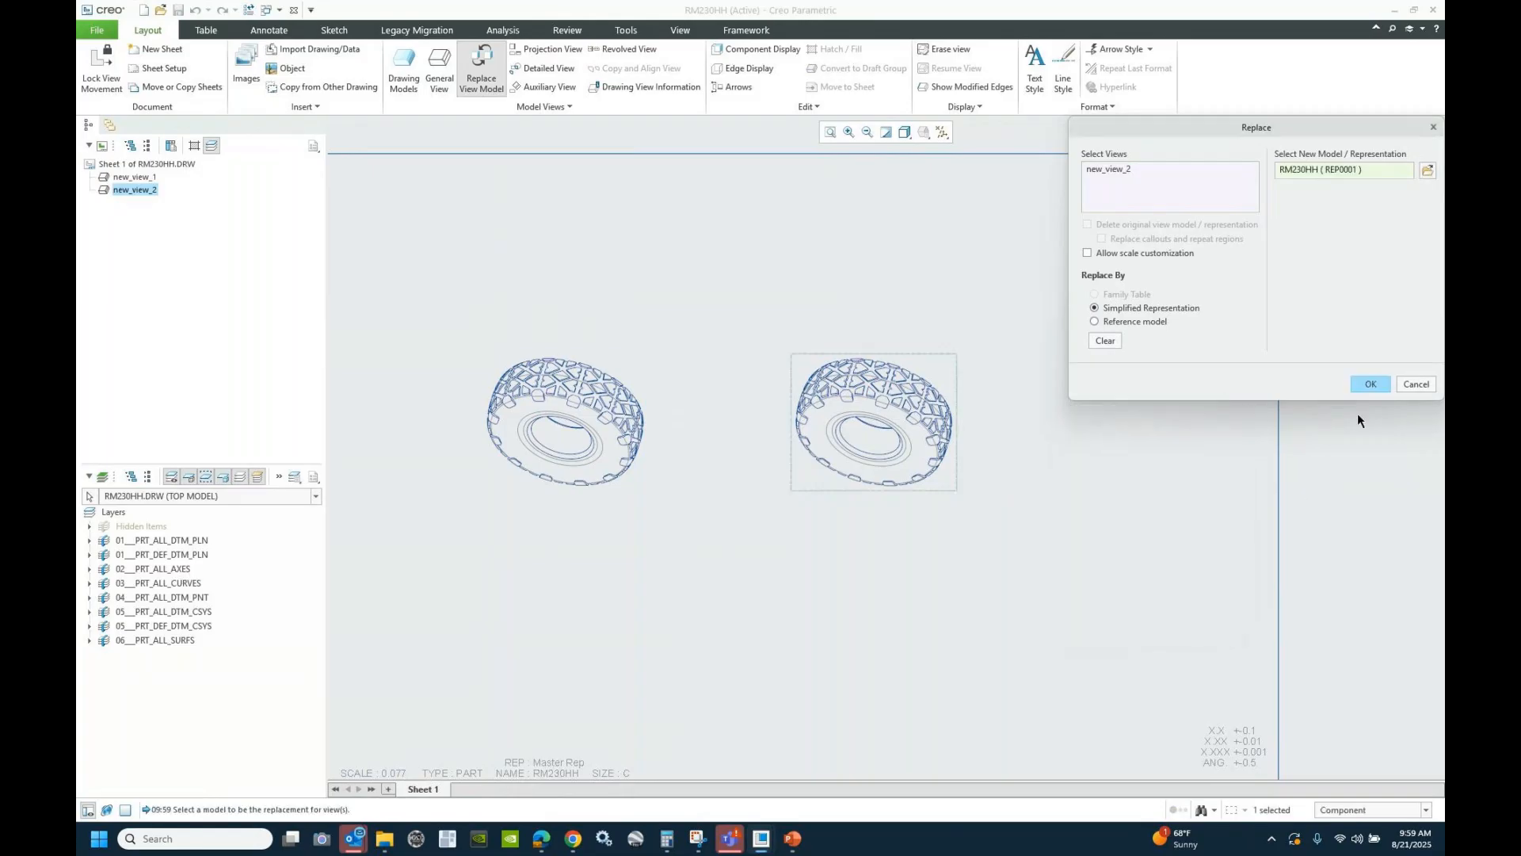
left_click(1373, 383)
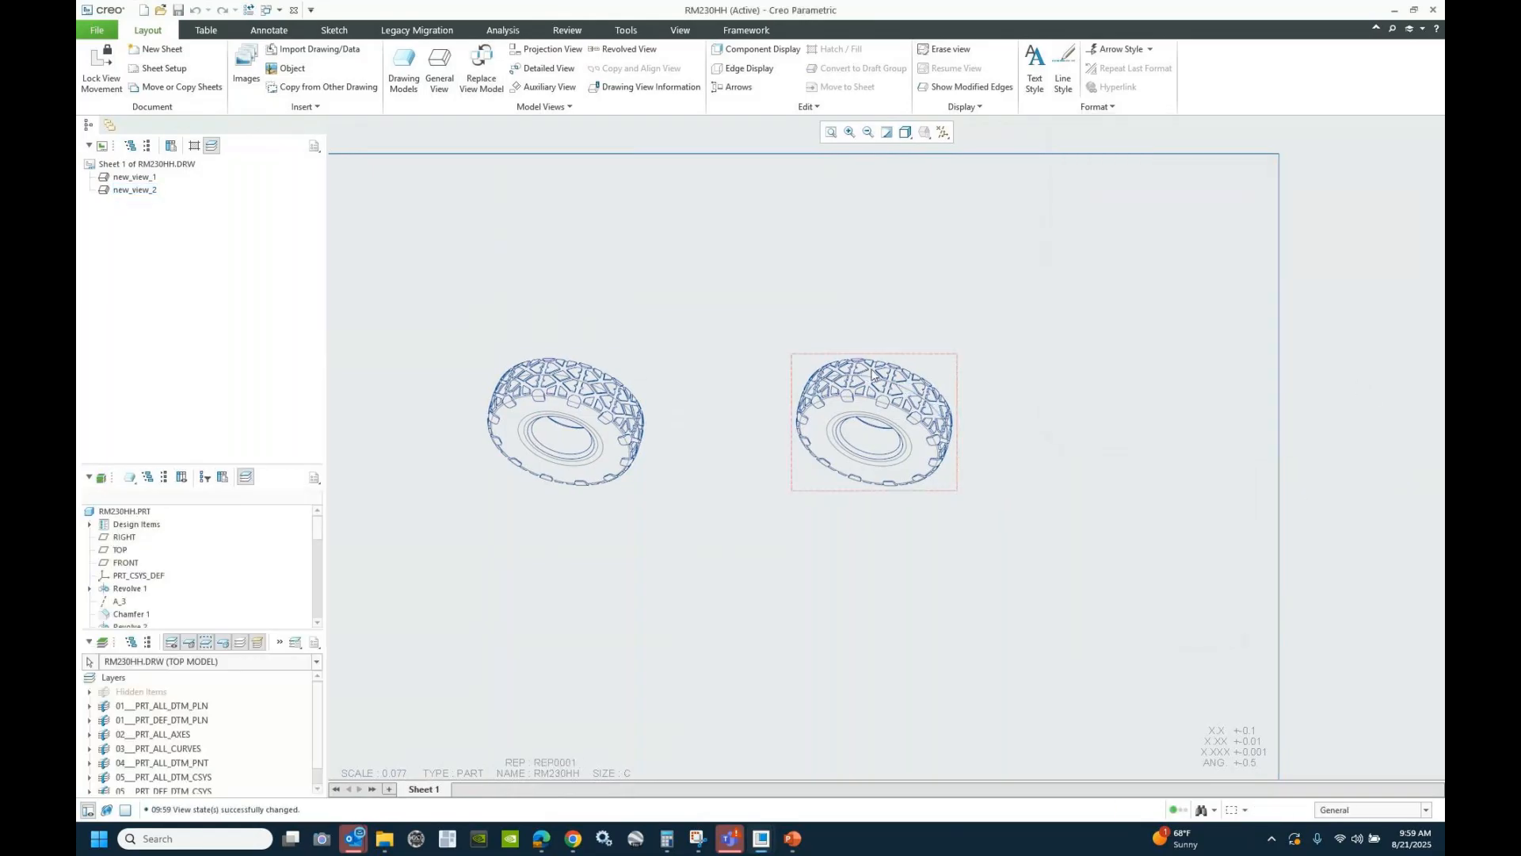
- Examine the tread detail in both tire views up close to compare the two representations
scroll(871, 372, "down", 5)
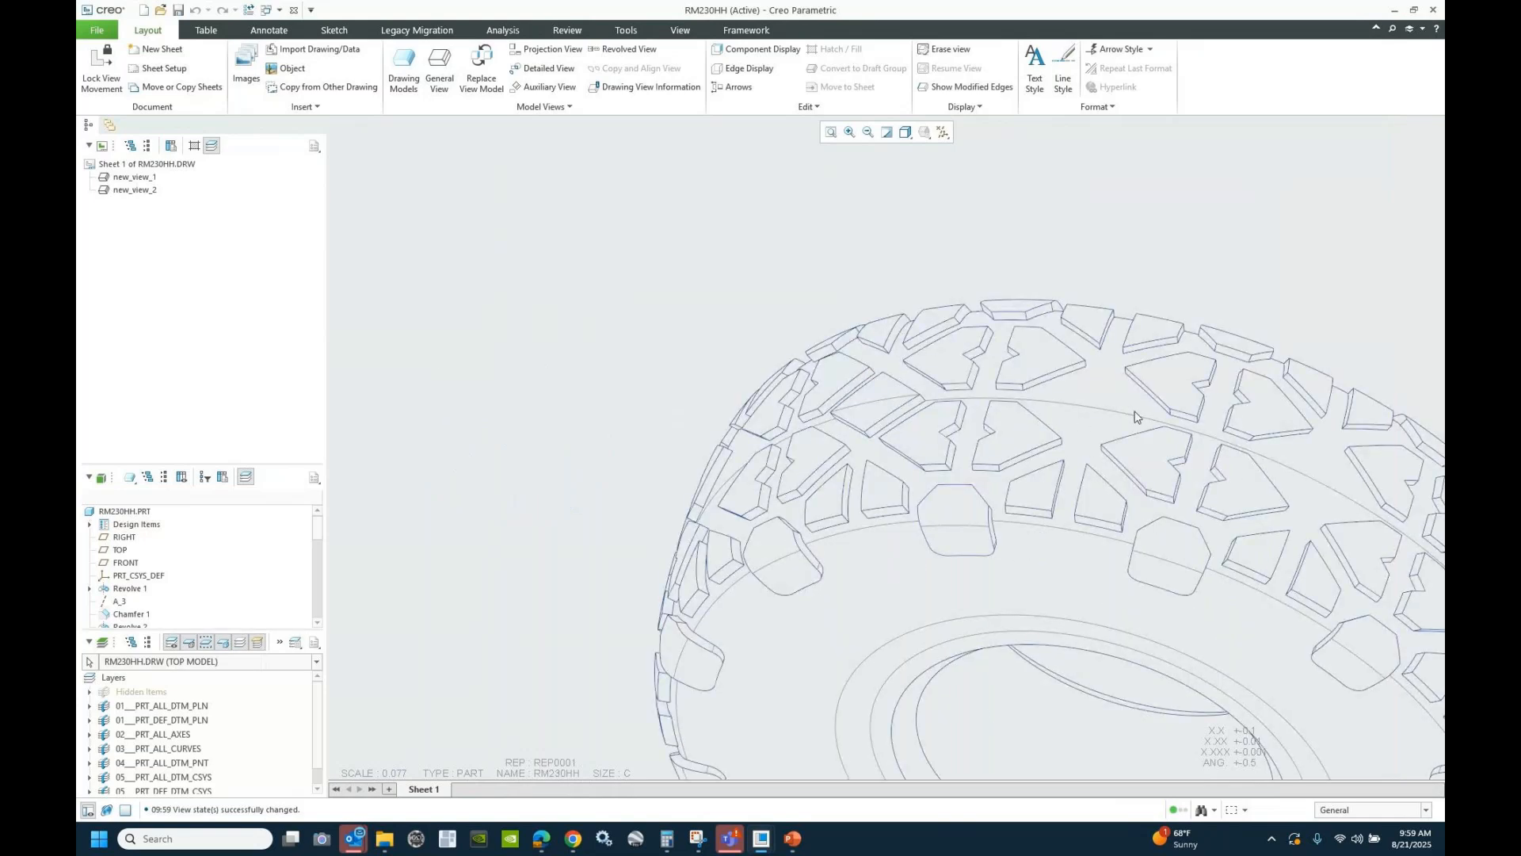
scroll(1140, 415, "up", 4)
scroll(1182, 414, "up", 1)
scroll(582, 396, "down", 4)
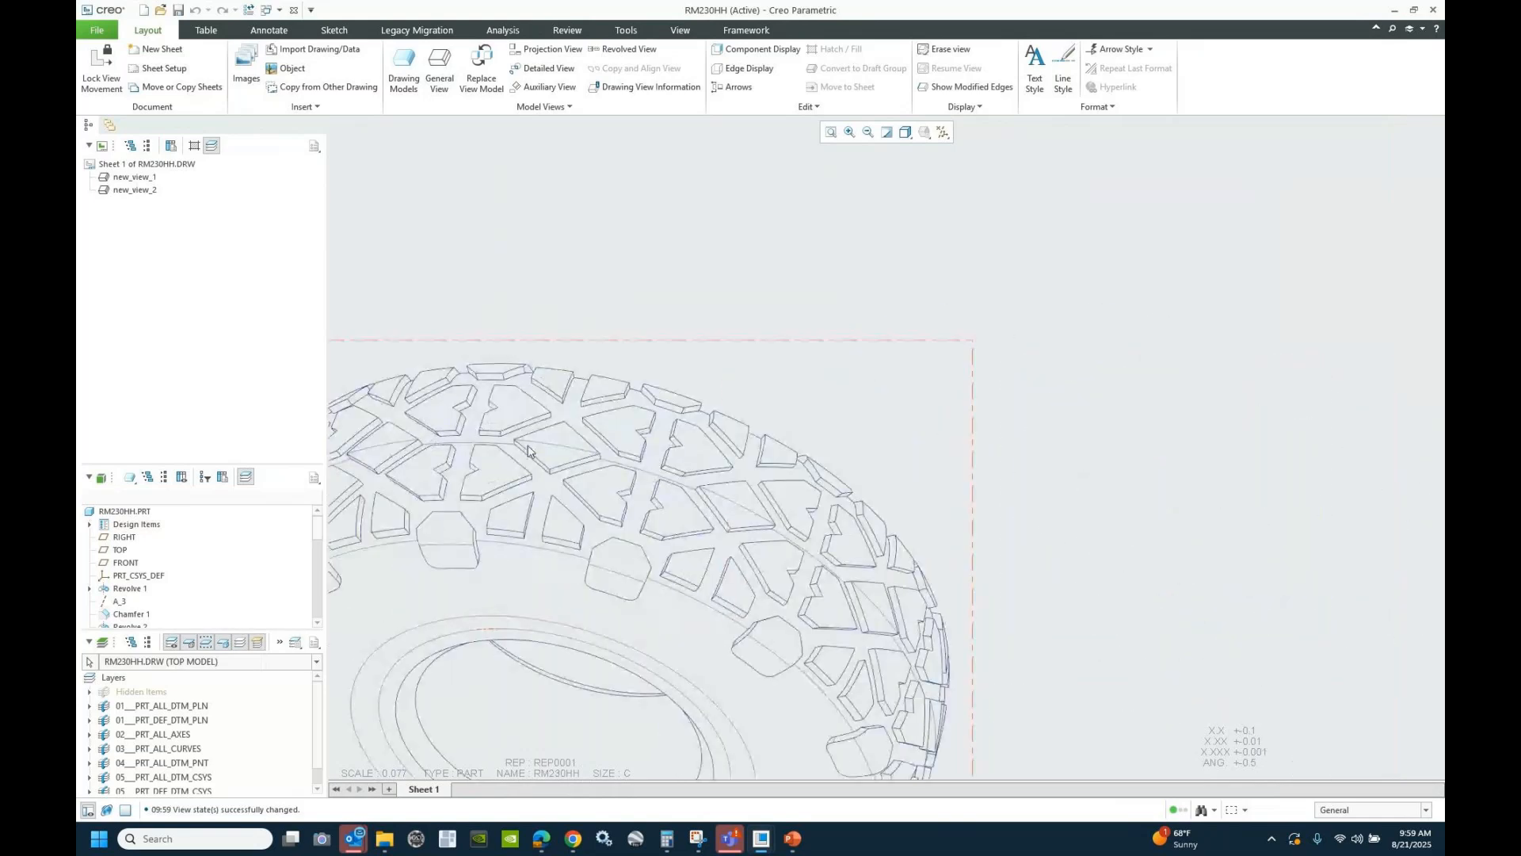
scroll(735, 309, "up", 2)
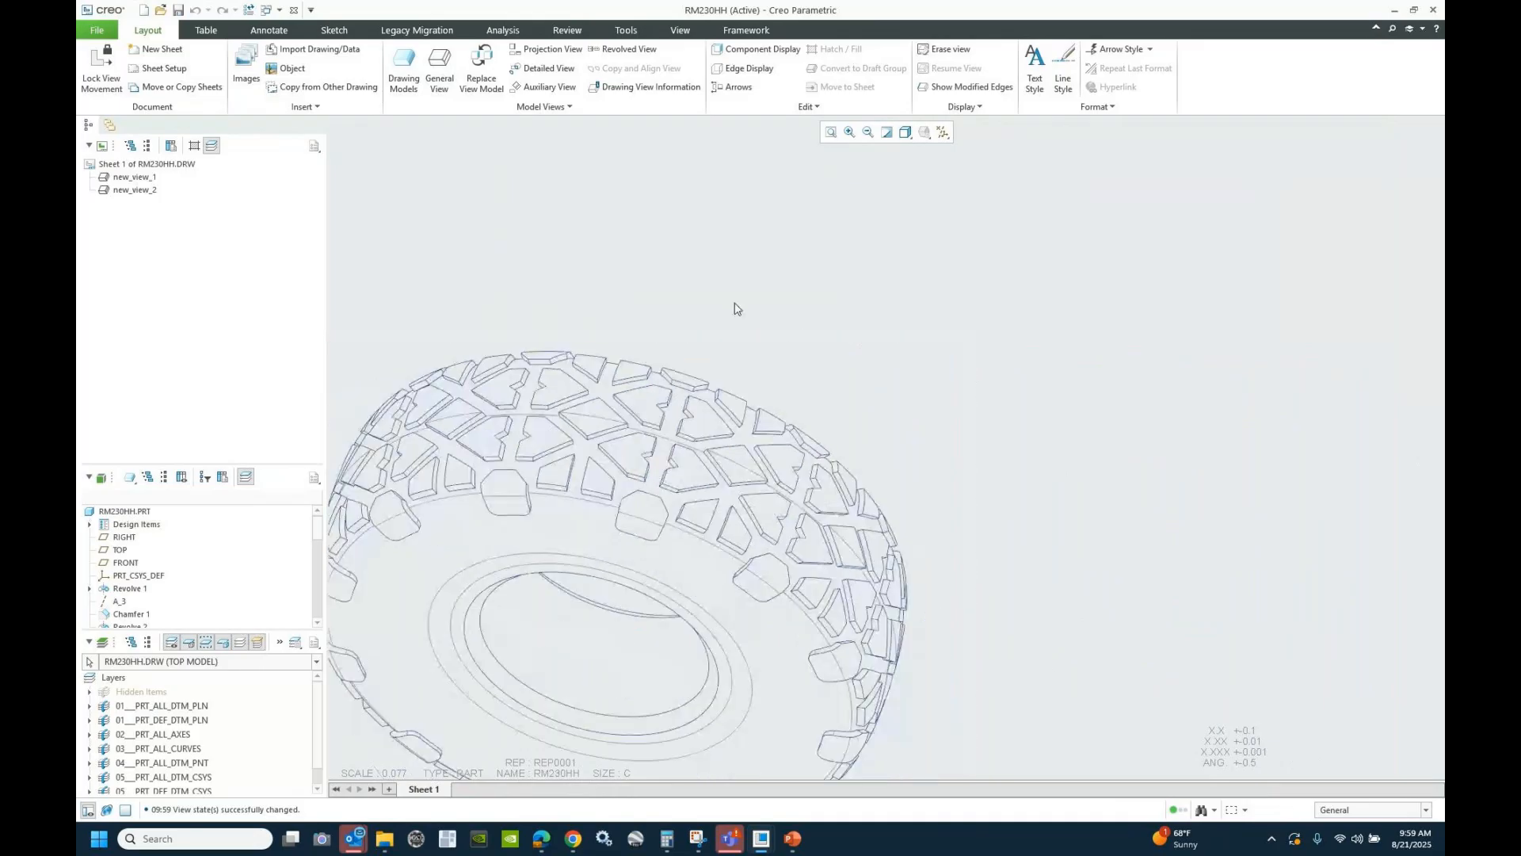
scroll(727, 309, "up", 2)
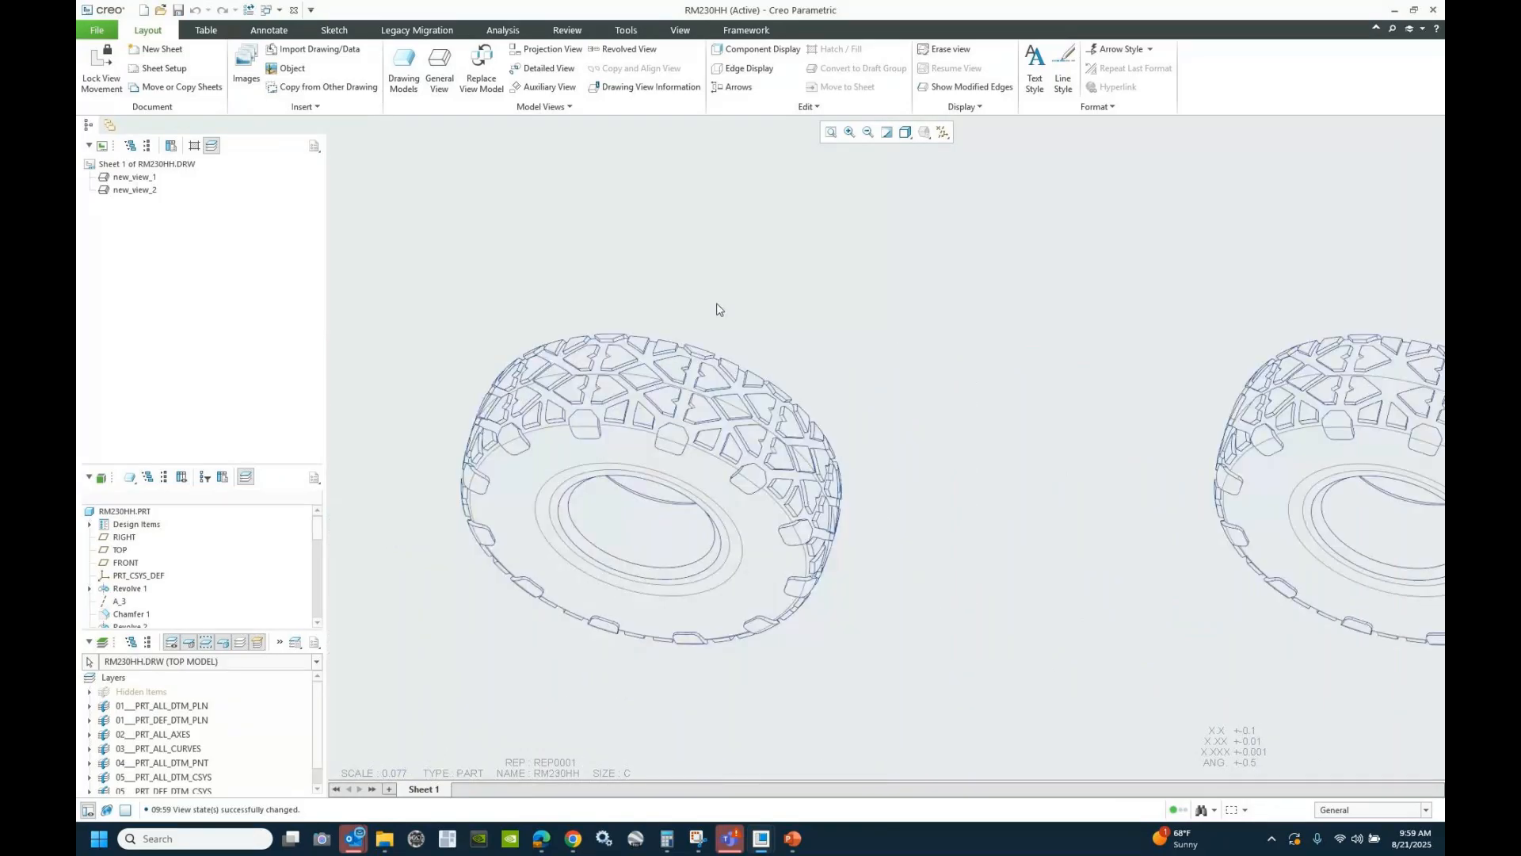
scroll(716, 309, "up", 2)
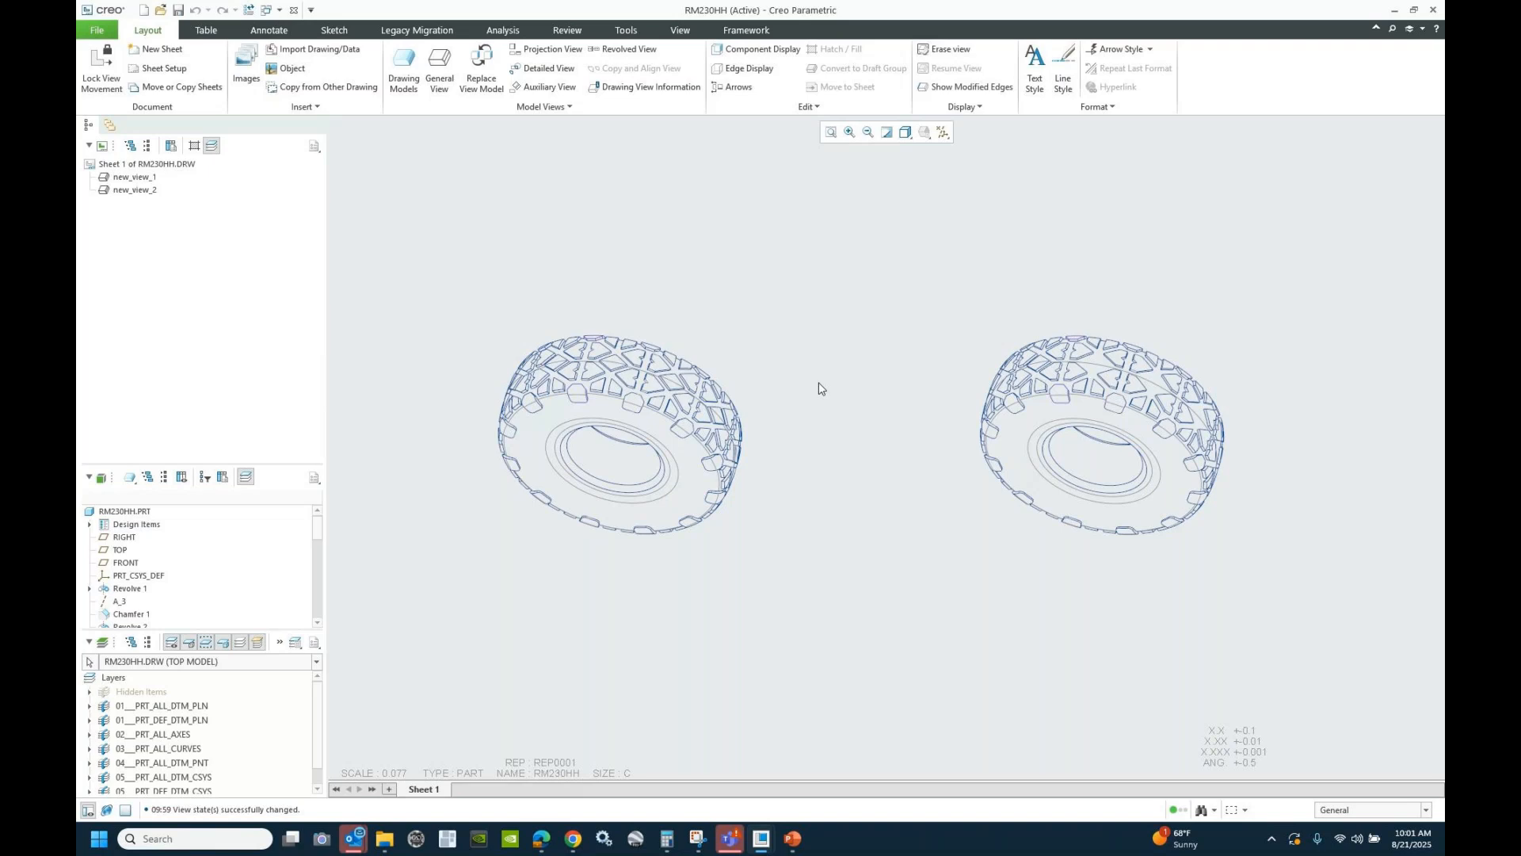
- Switch to File Explorer, create a folder with the default name inside the Customers folder, and open it
left_click(386, 845)
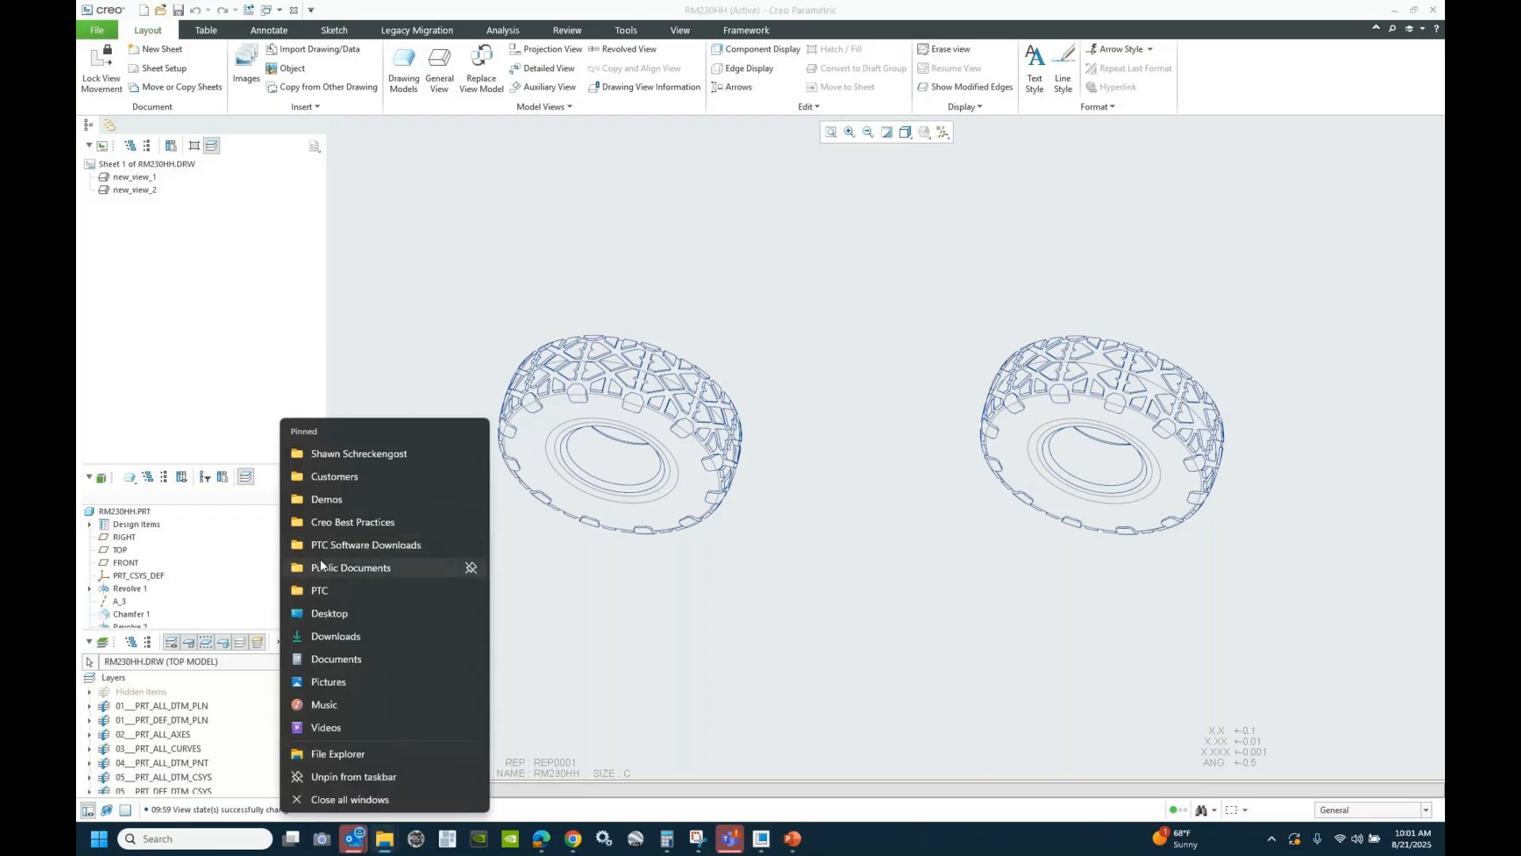
left_click(332, 753)
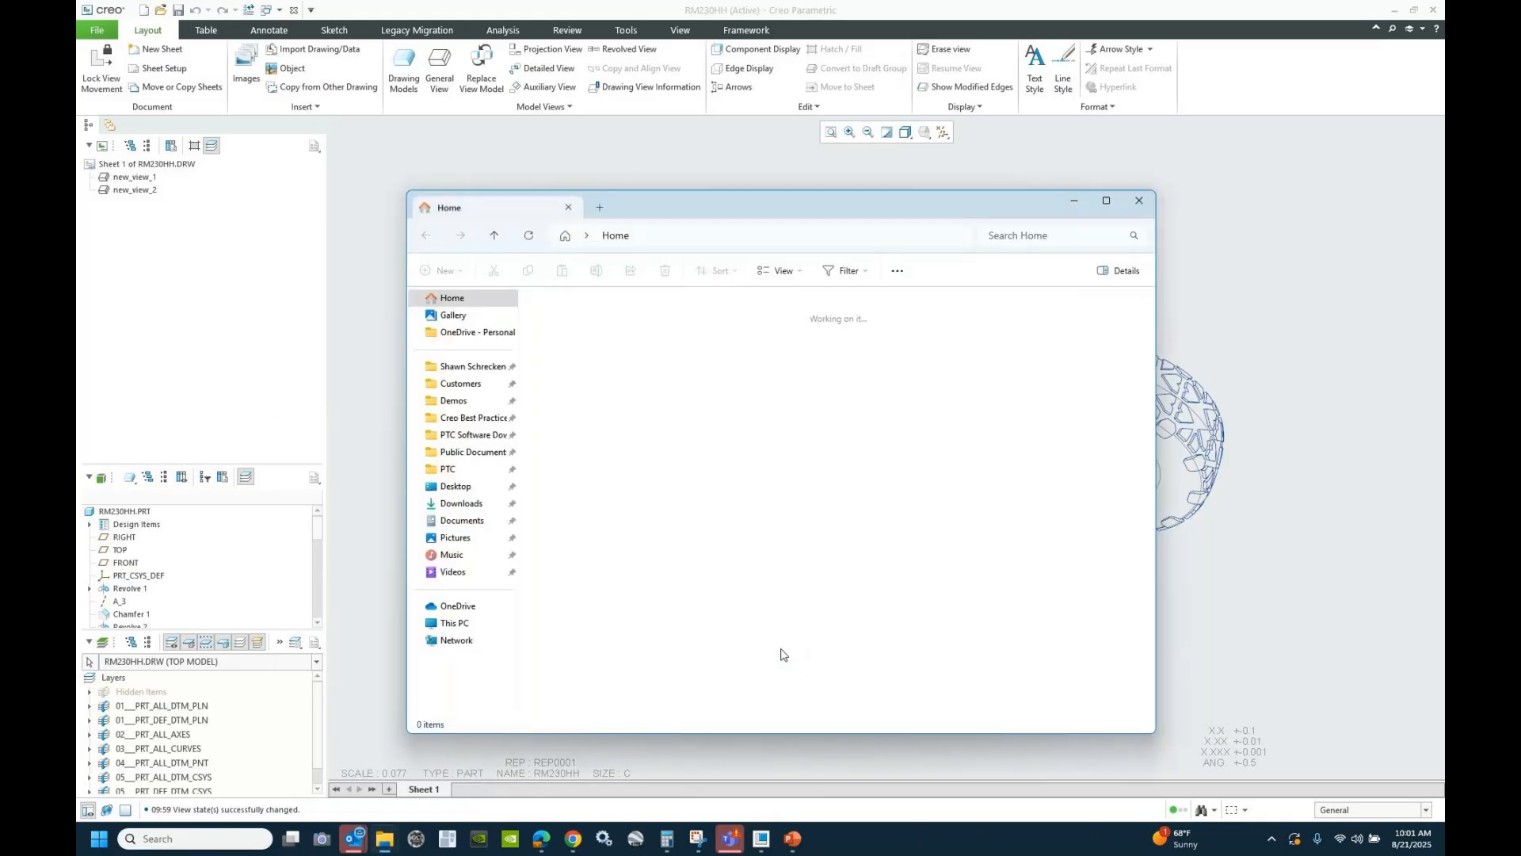
double_click(782, 348)
left_click(846, 346)
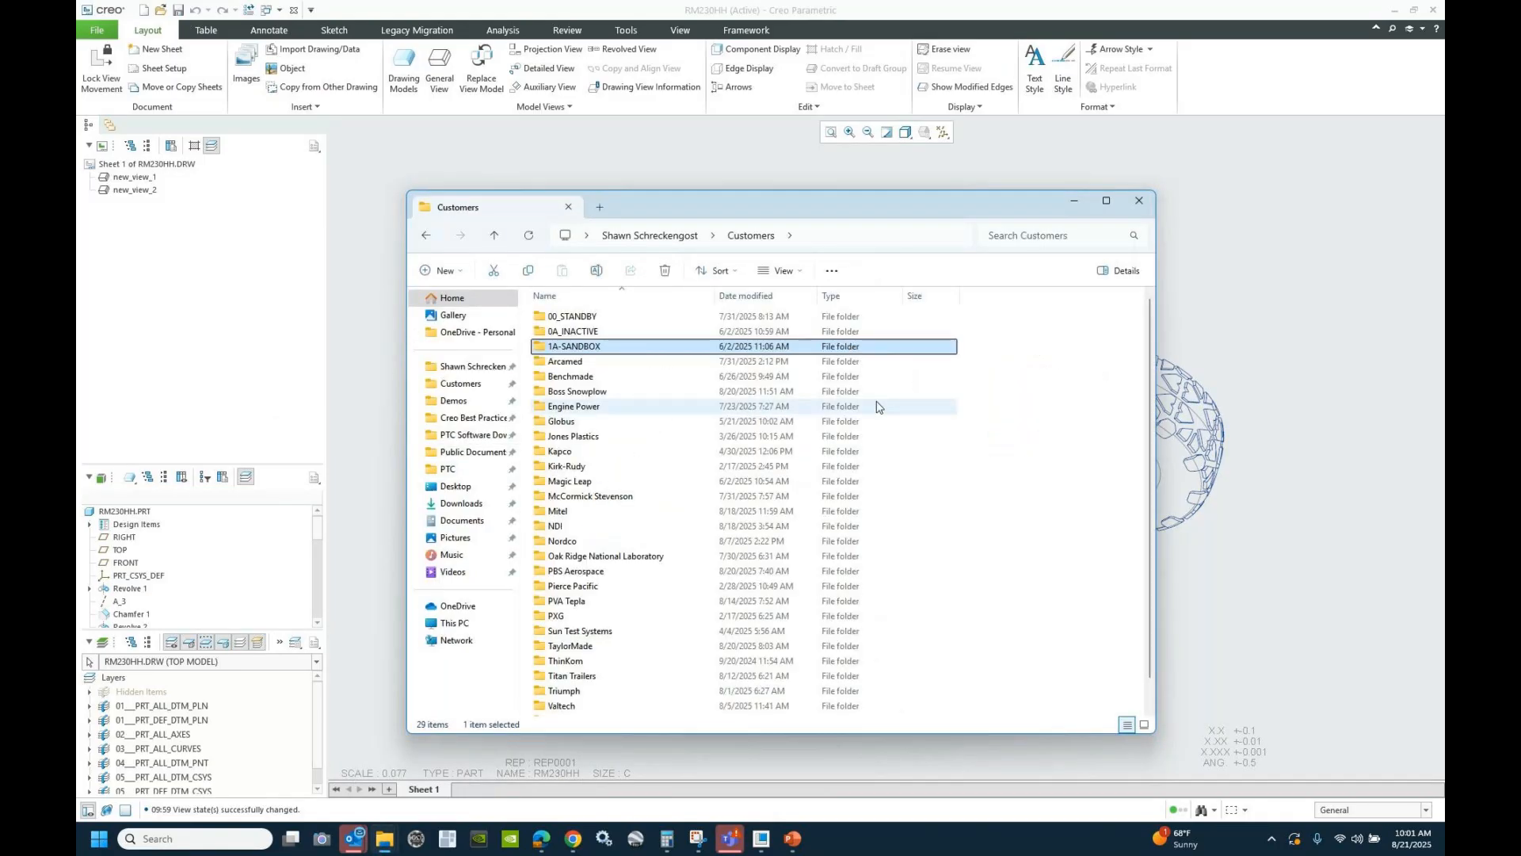
right_click(930, 507)
mouse_move(973, 622)
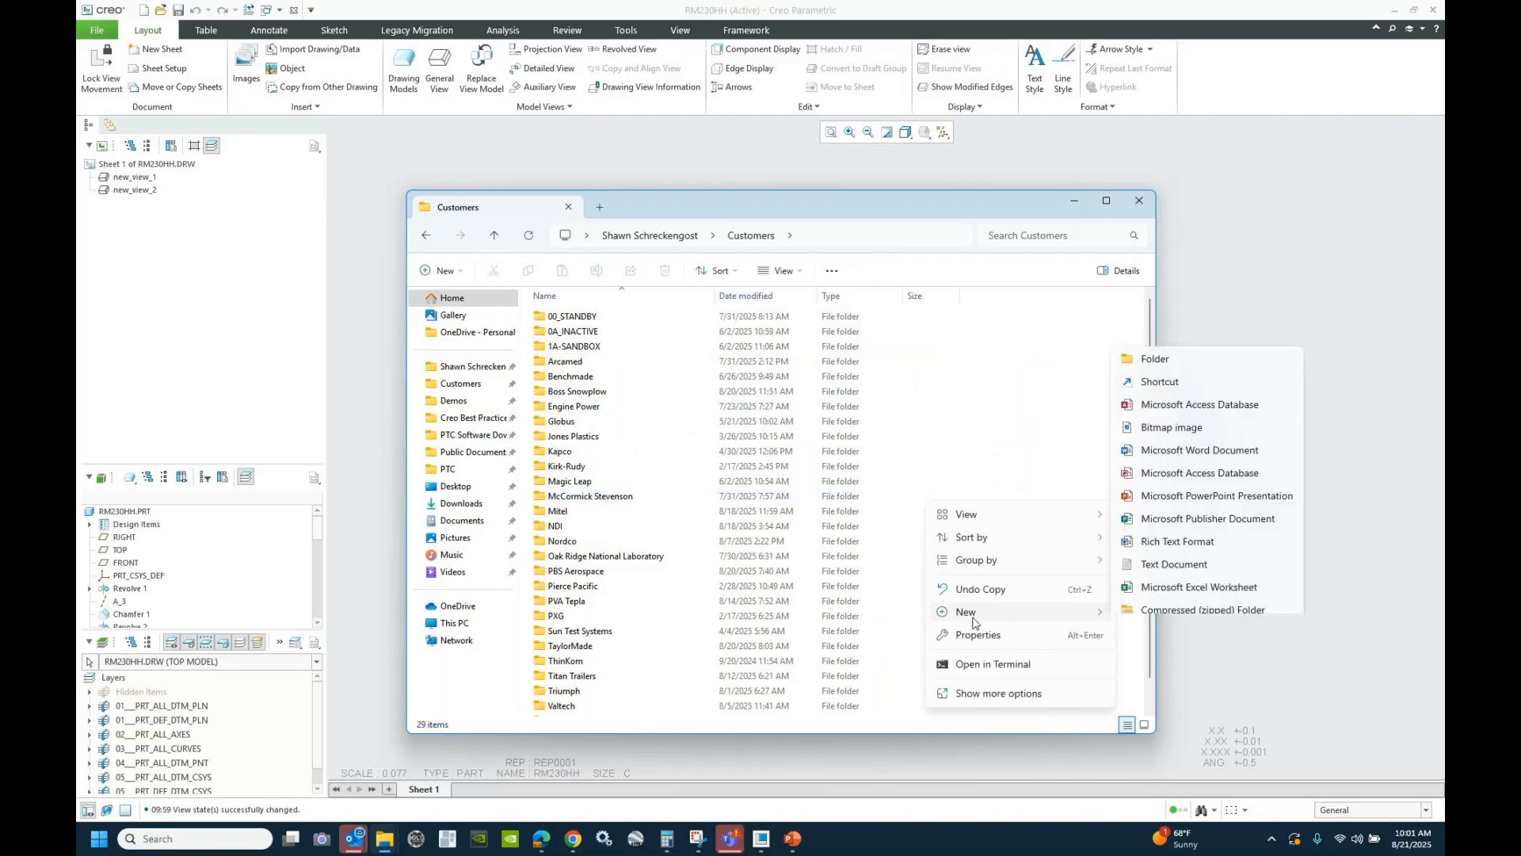
left_click(1155, 359)
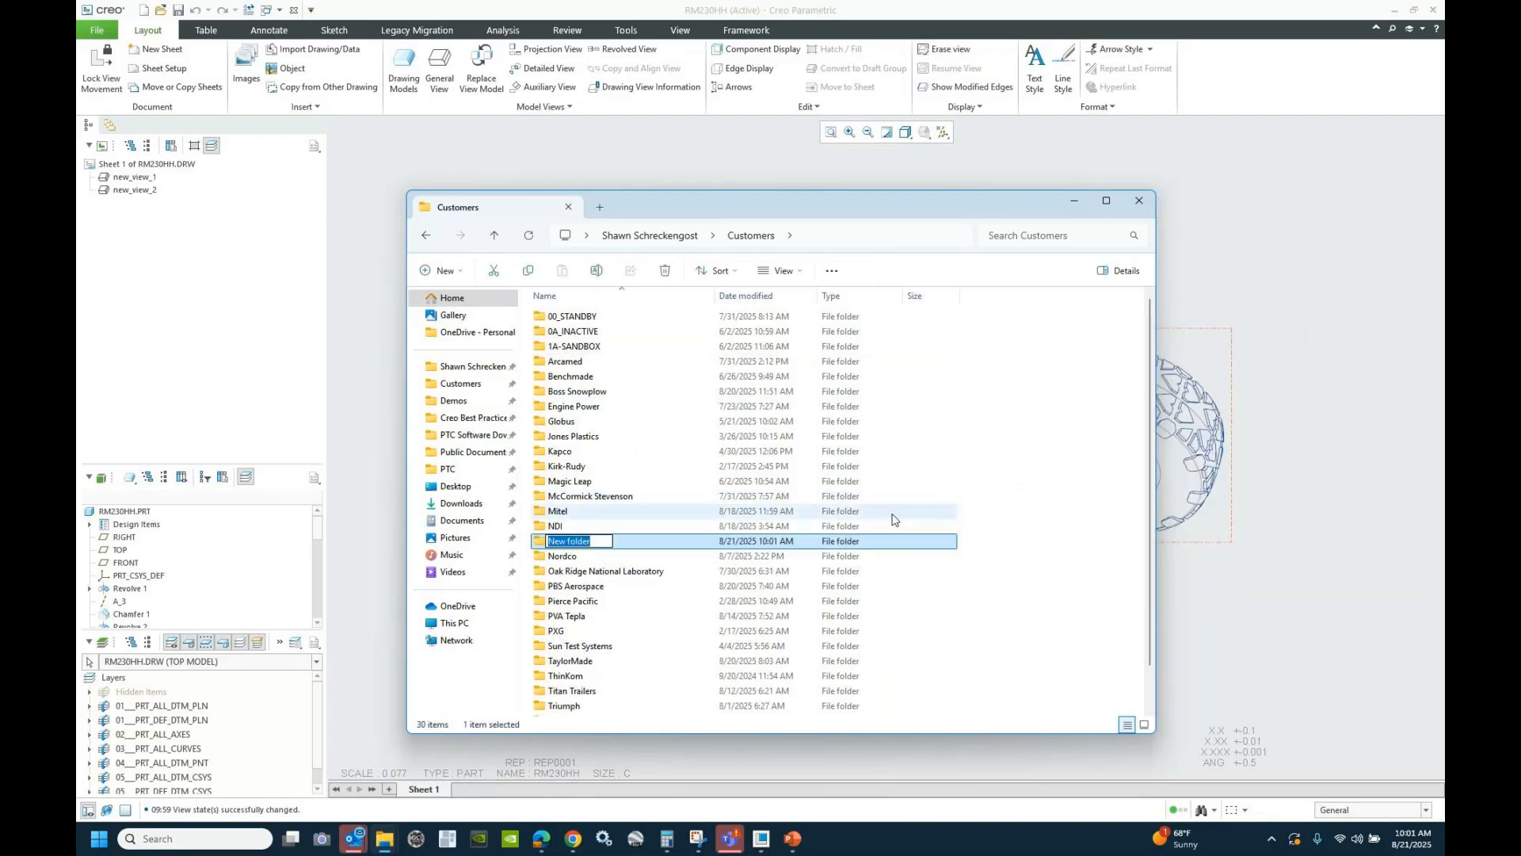
key("Return")
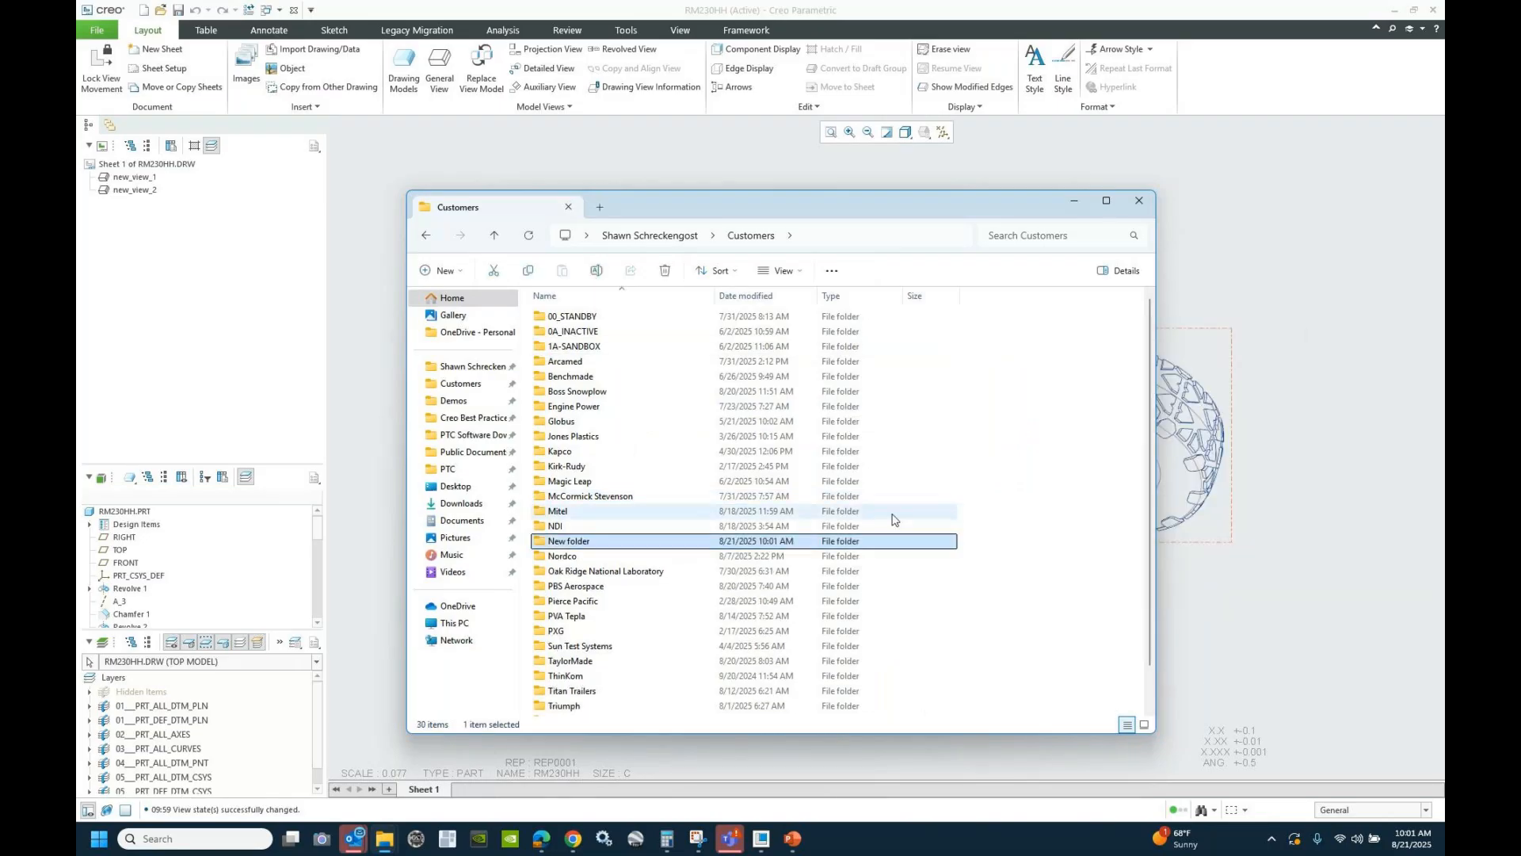
double_click(589, 544)
- Minimize the Creo windows and copy the Creo 11.0.4.0 desktop shortcut into the new empty folder
left_click(1394, 13)
left_click(1395, 13)
left_click(1395, 14)
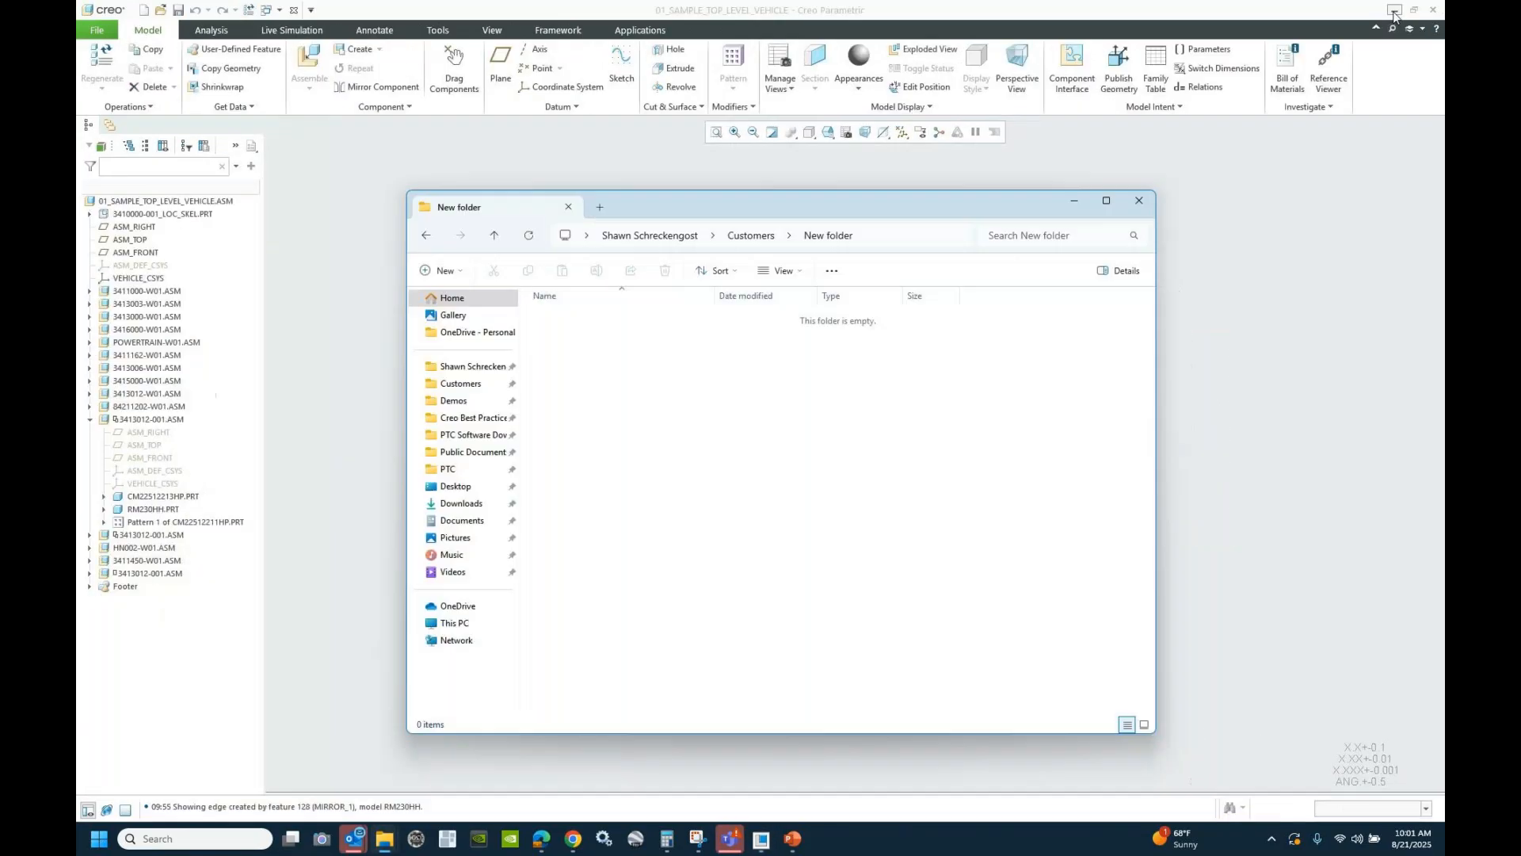
left_click(1394, 14)
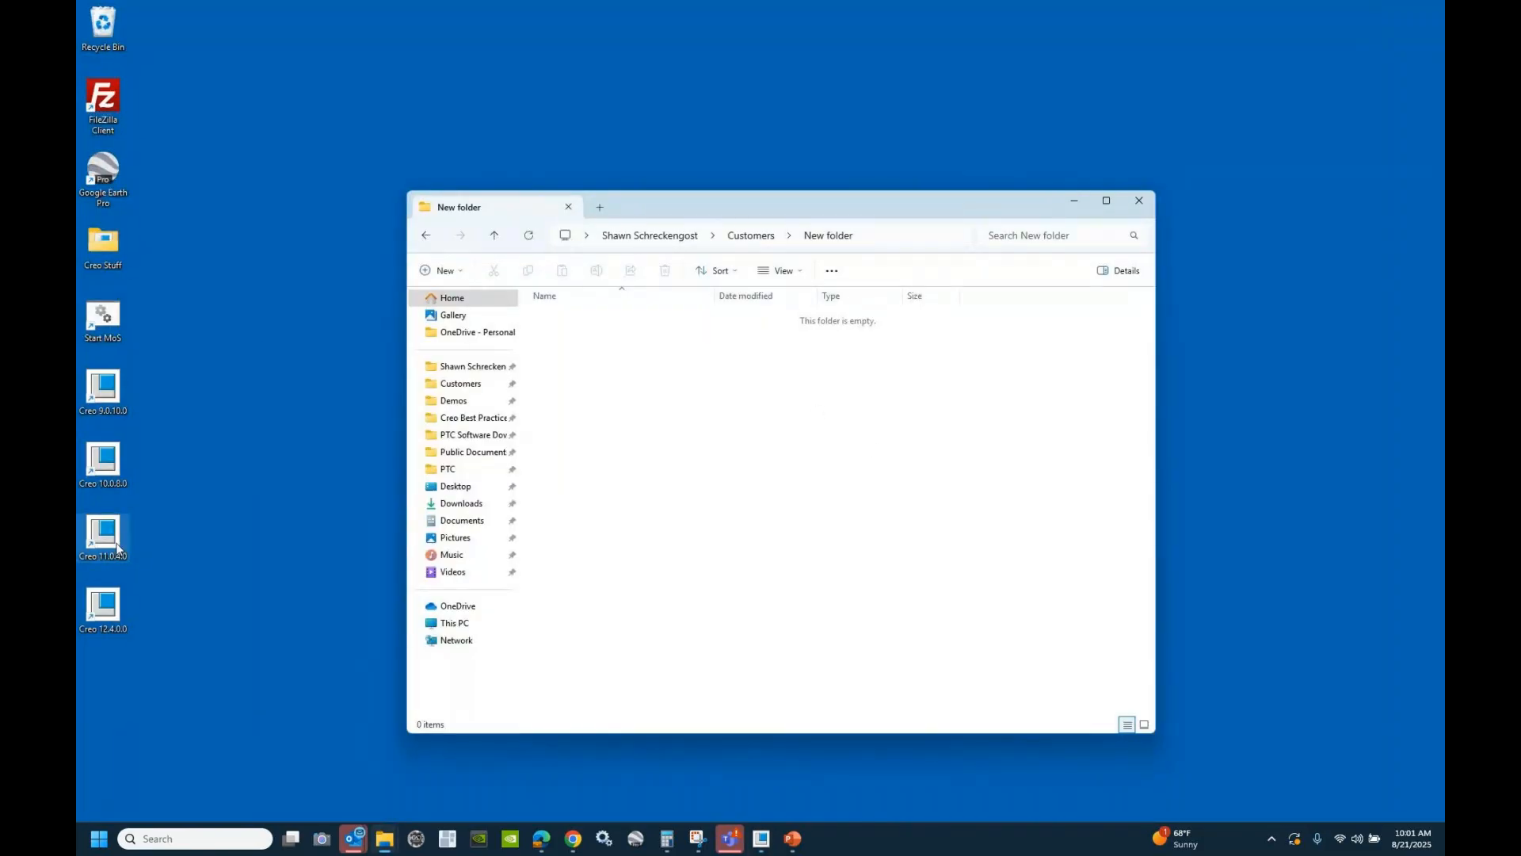
right_click(111, 540)
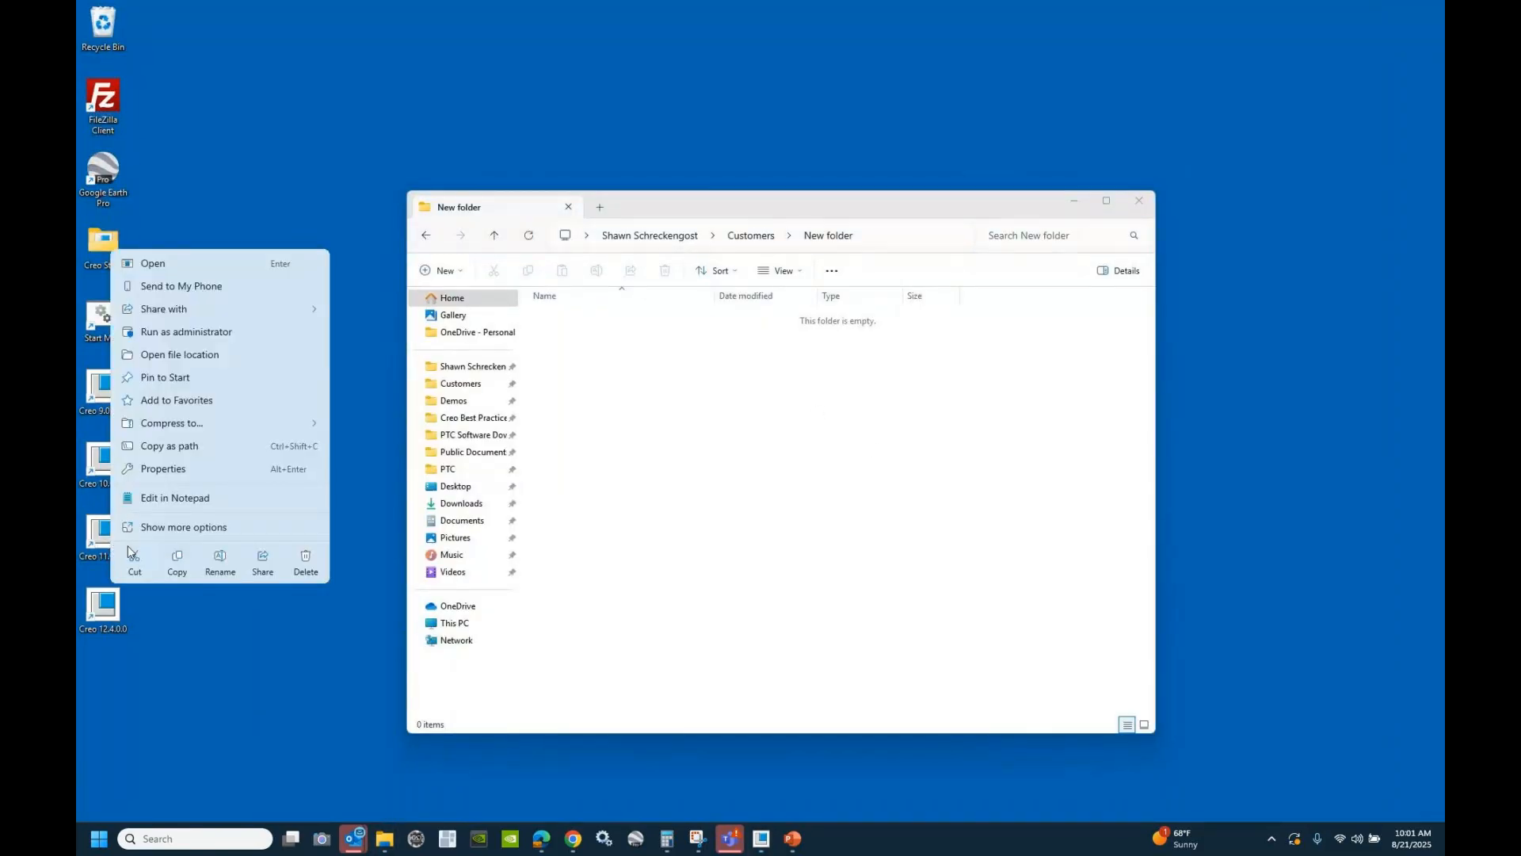
left_click(172, 559)
right_click(755, 470)
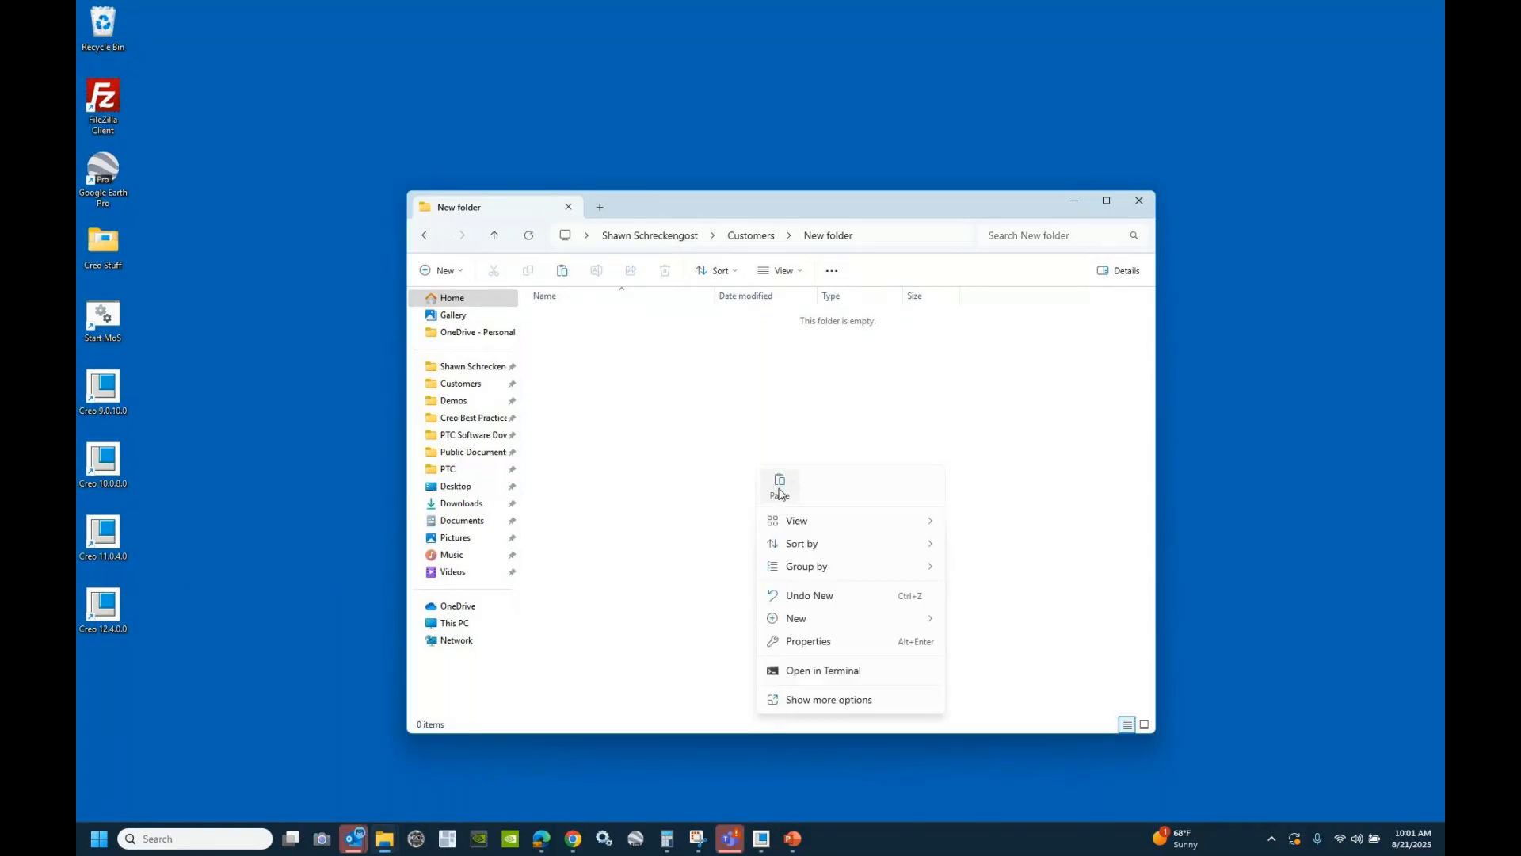
left_click(779, 487)
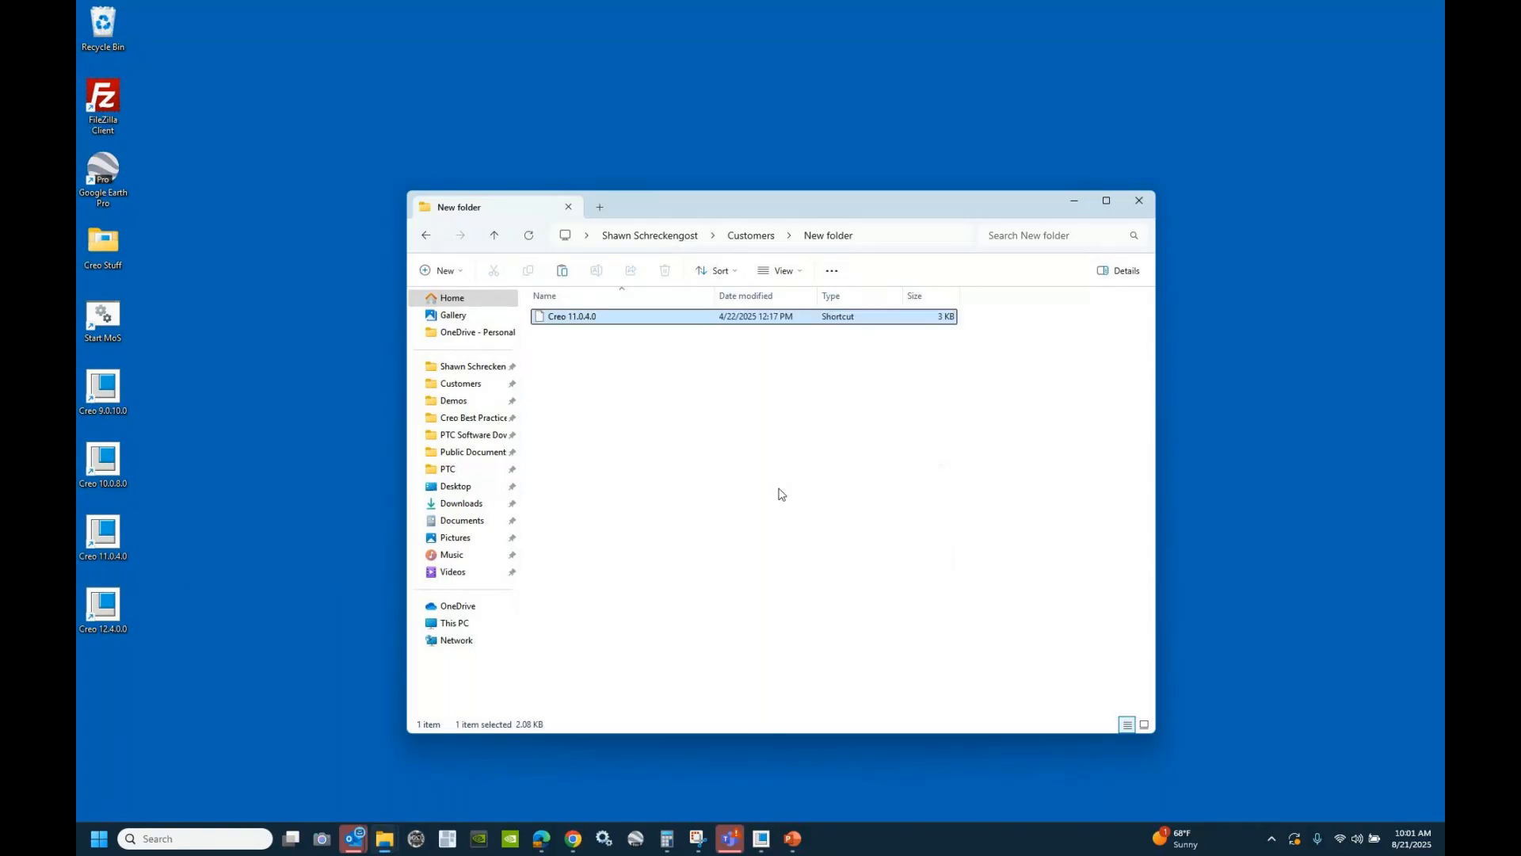
- Review the target and start-in paths in the copied Creo 11.0.4.0 shortcut's properties
right_click(626, 321)
left_click(677, 579)
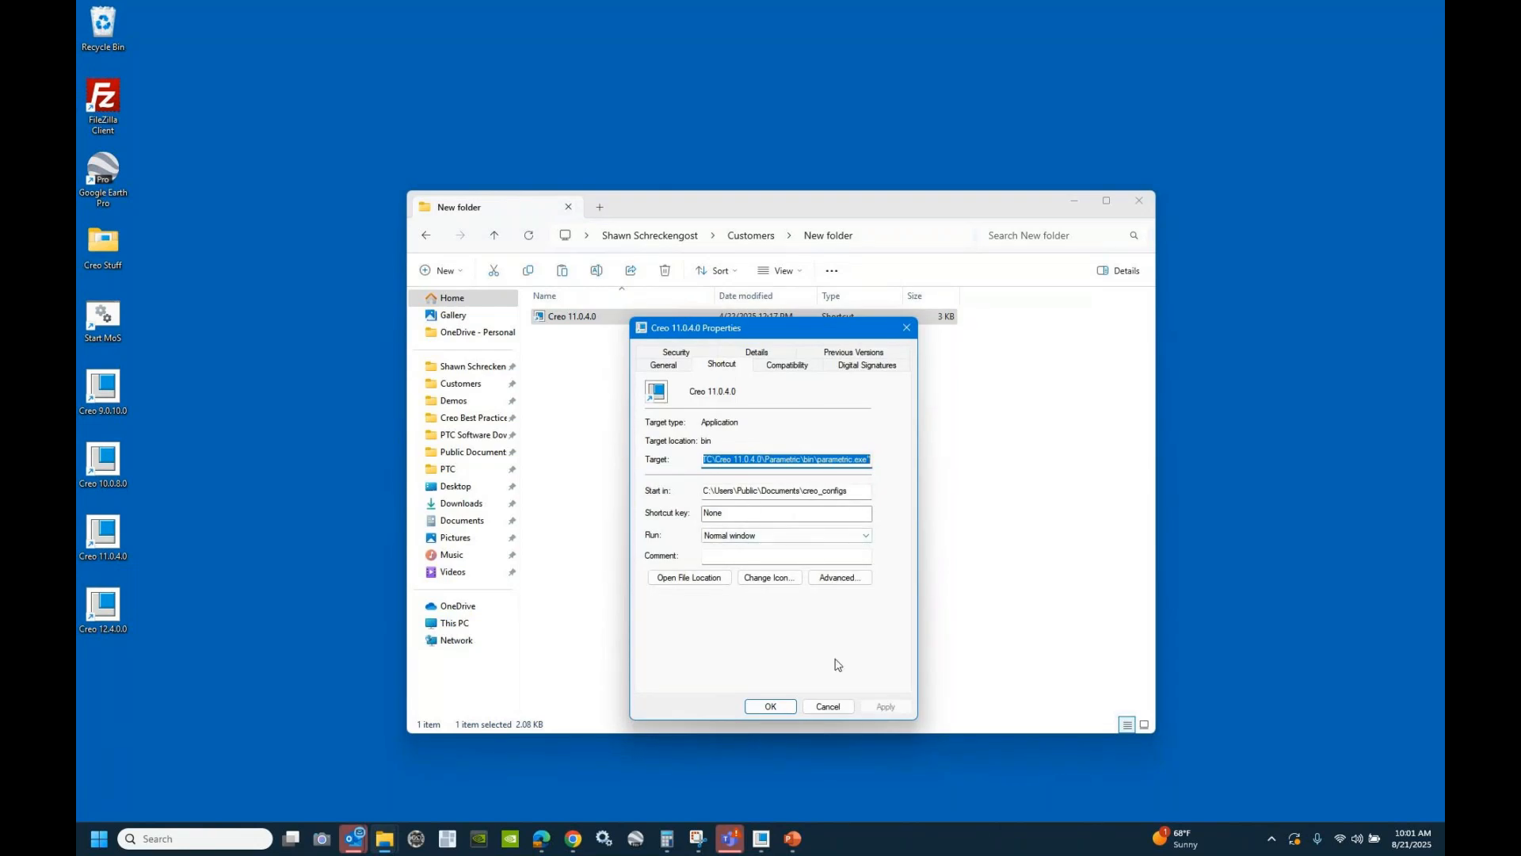
left_click(832, 705)
- Set the copied Creo 11.0.4.0 shortcut's Start in location to the new folder's path and close the stray Notepad window
left_click(870, 234)
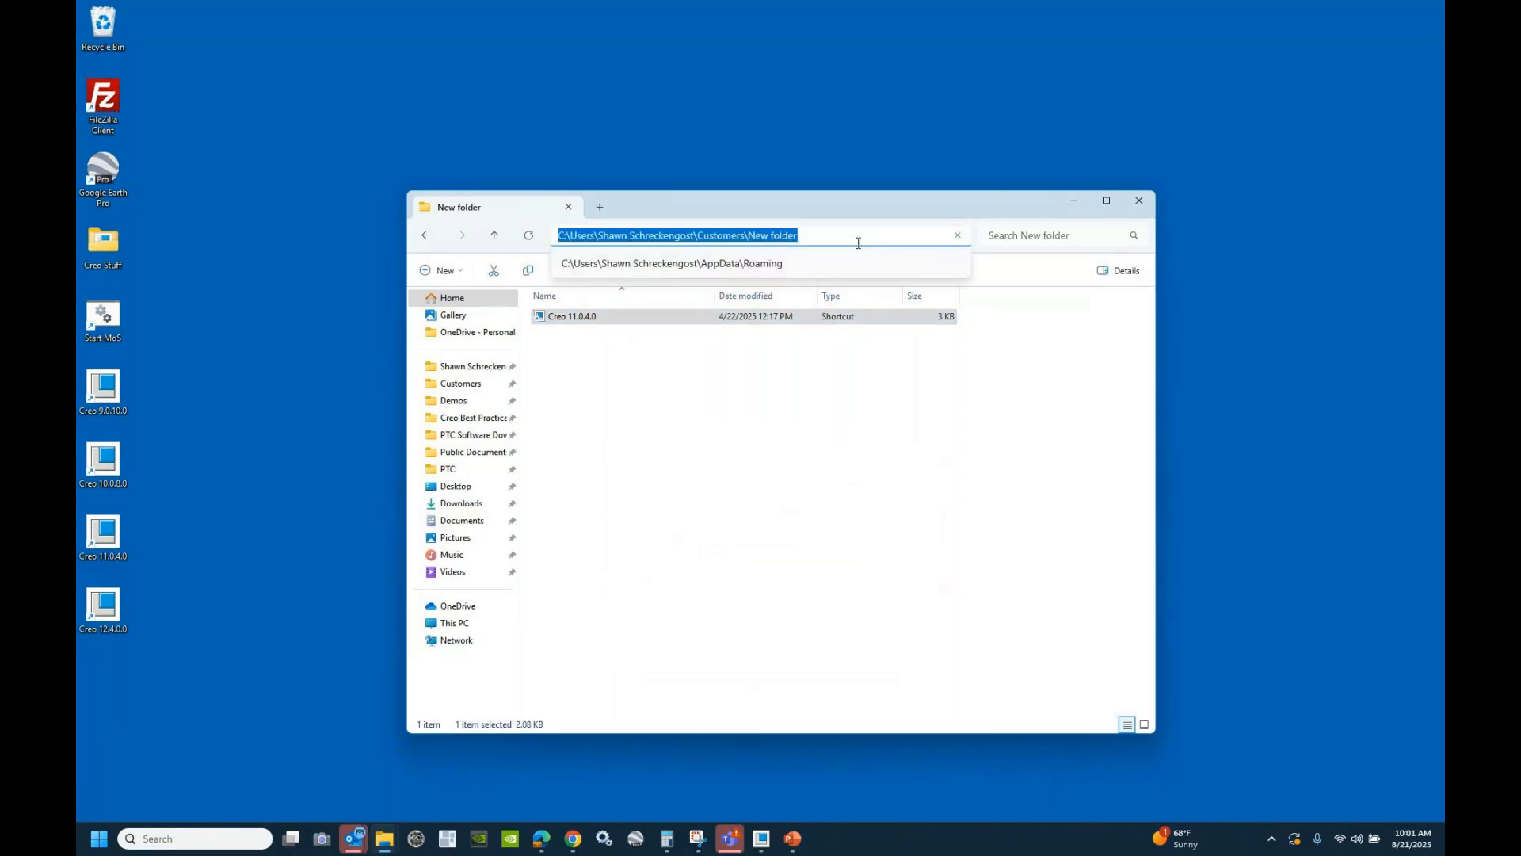
left_click(622, 317)
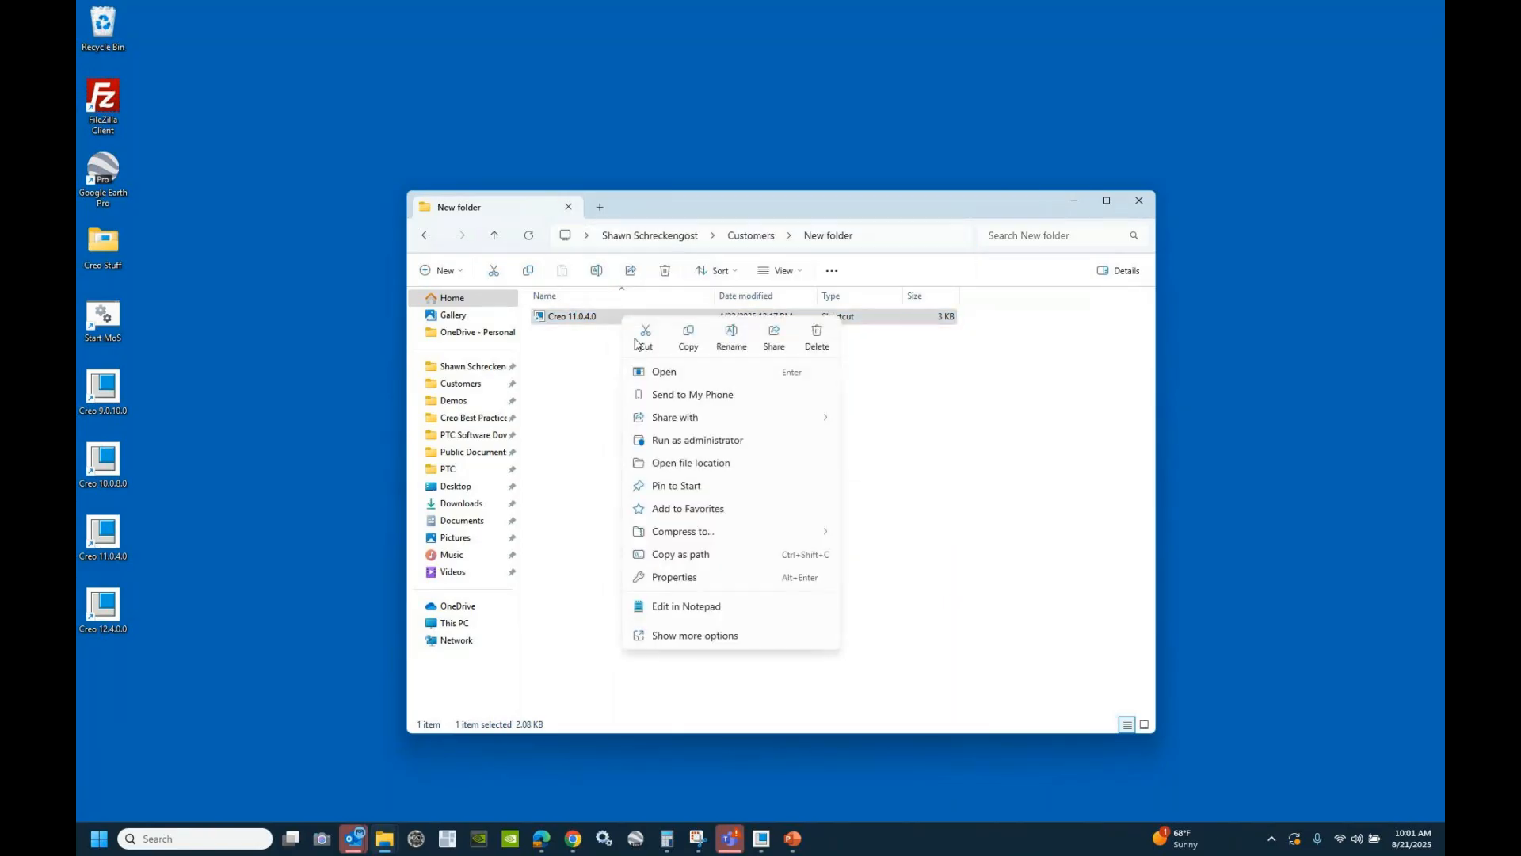
left_click(679, 606)
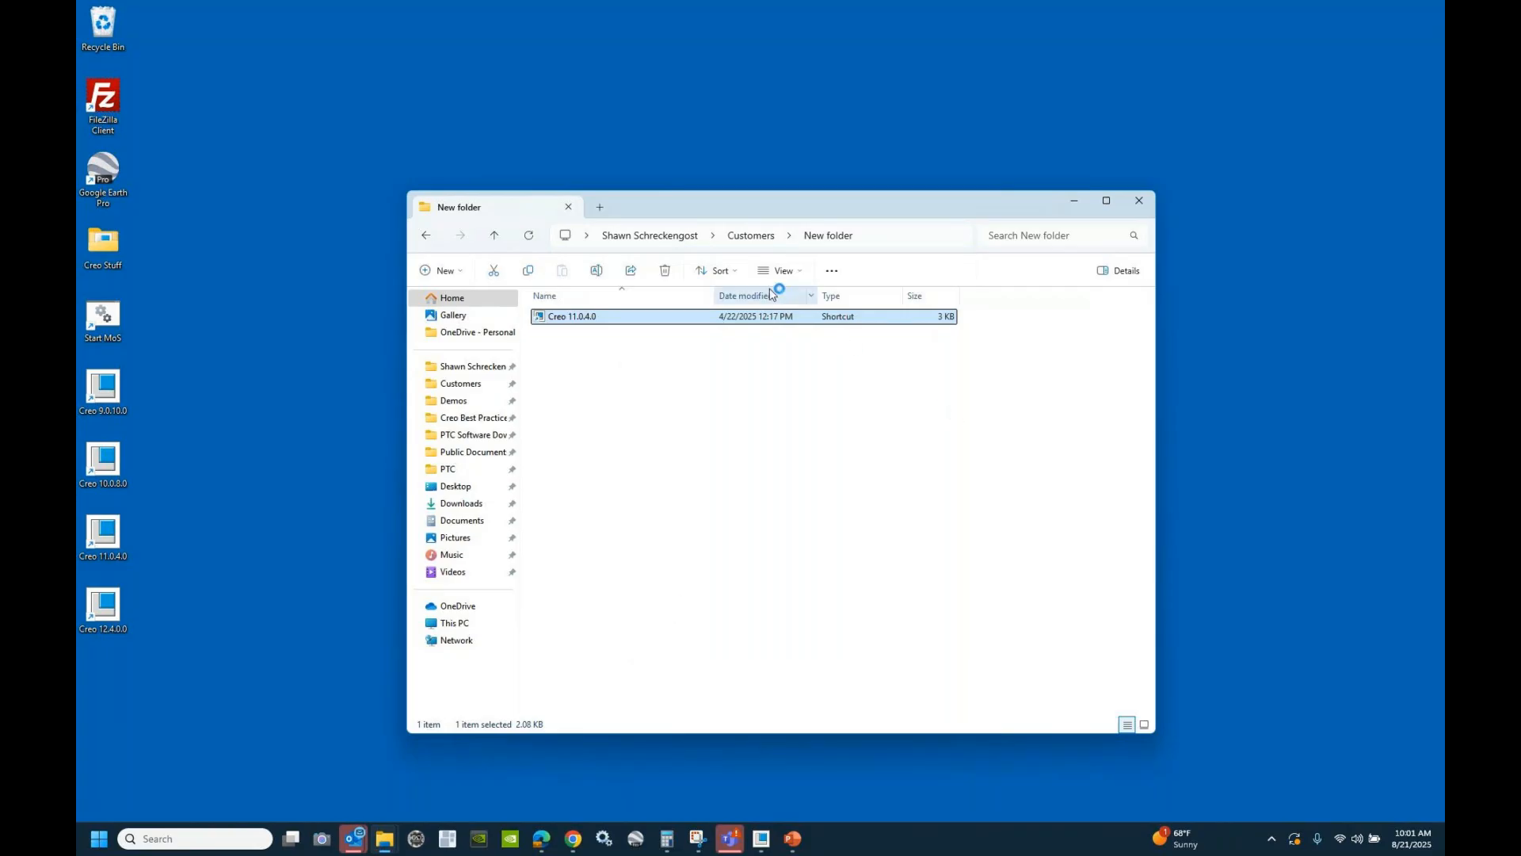
right_click(673, 316)
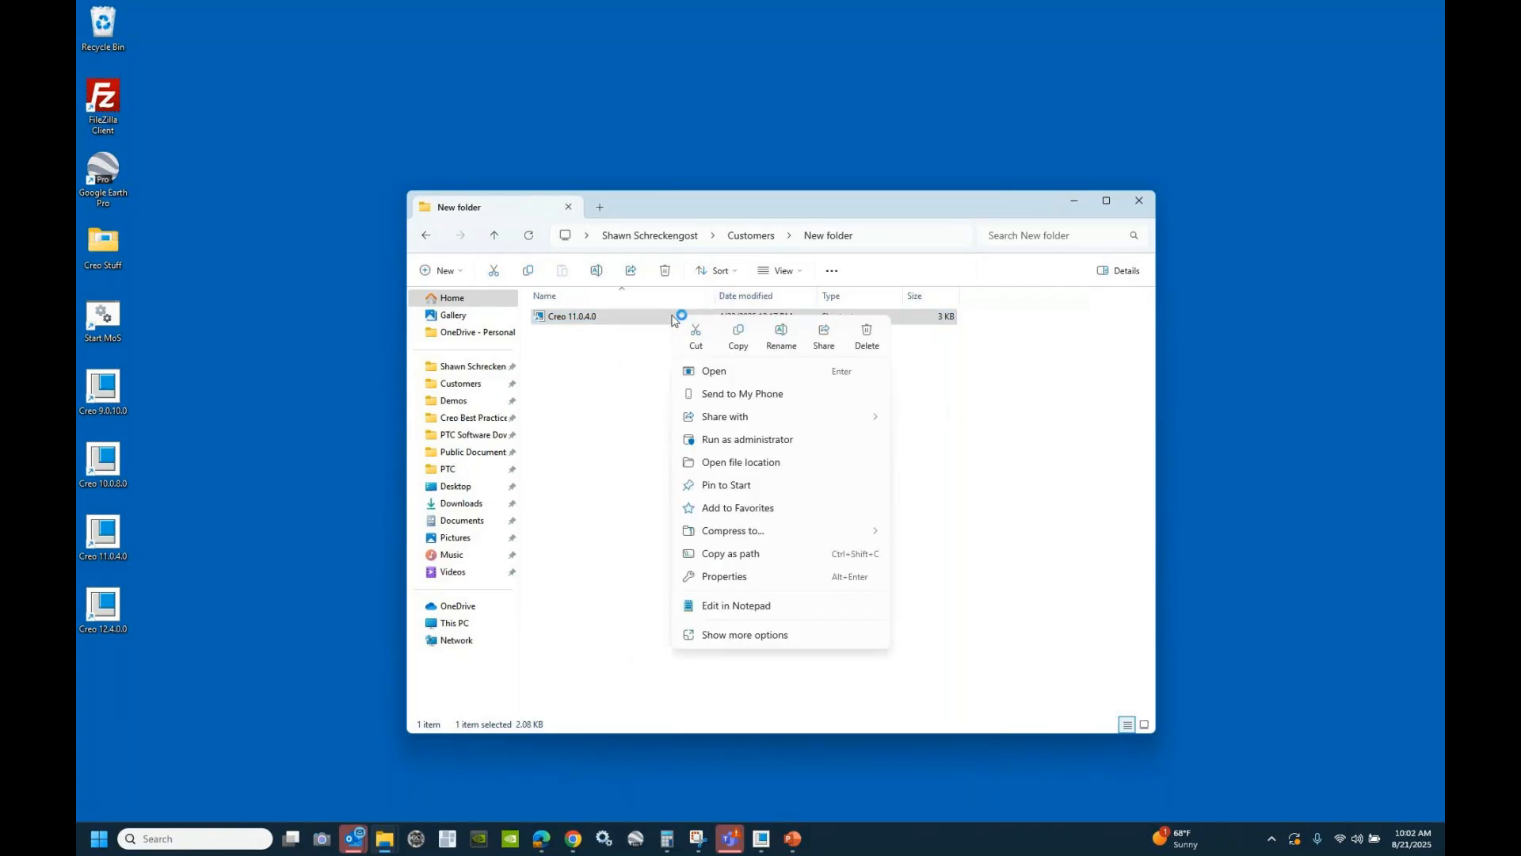
left_click(745, 575)
left_click_drag(895, 489, 747, 495)
key("ctrl+v")
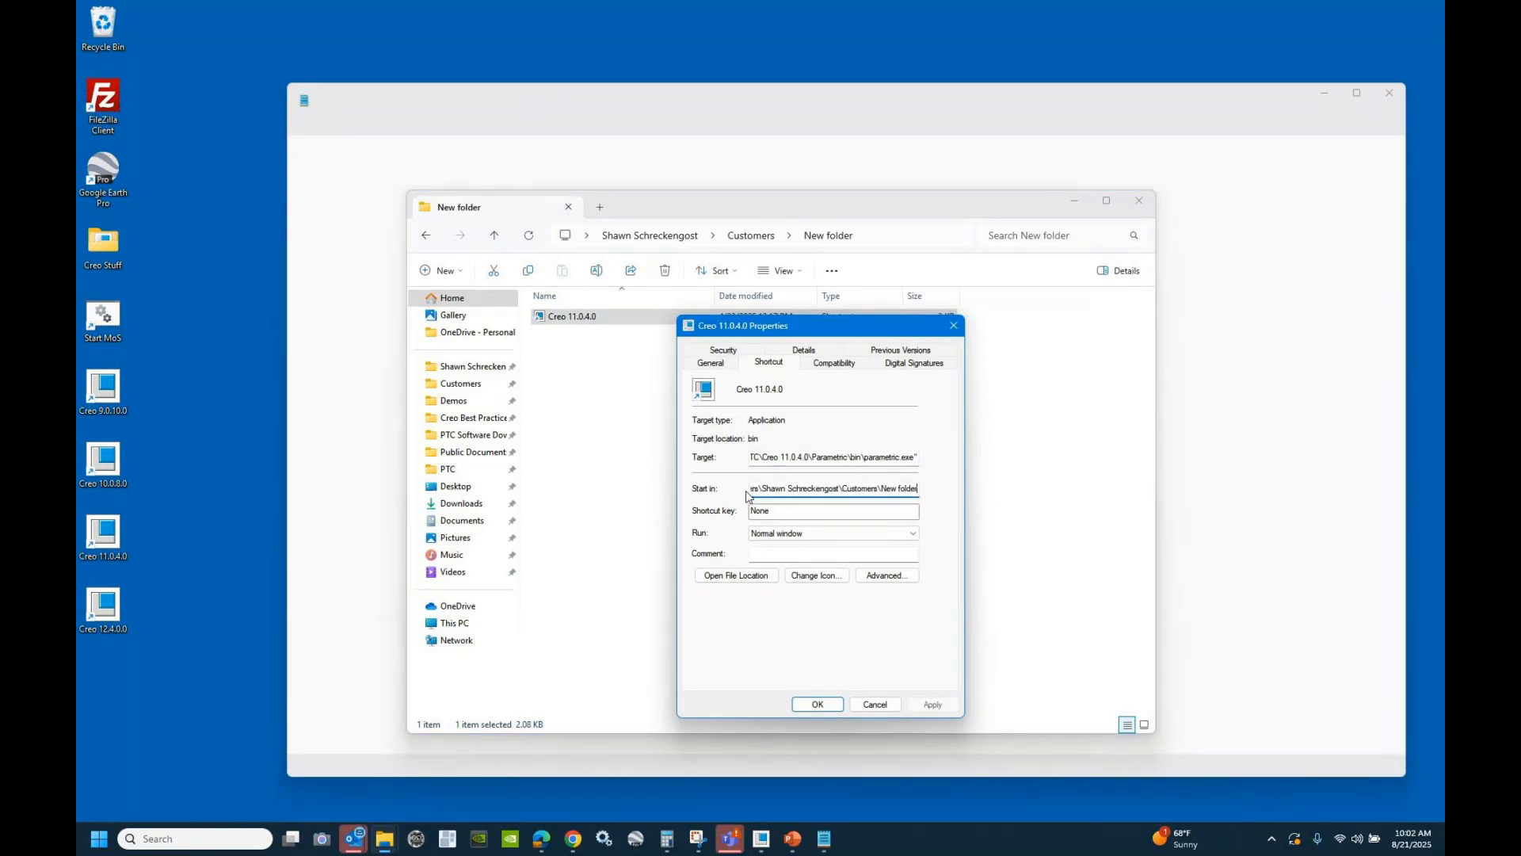
left_click(817, 704)
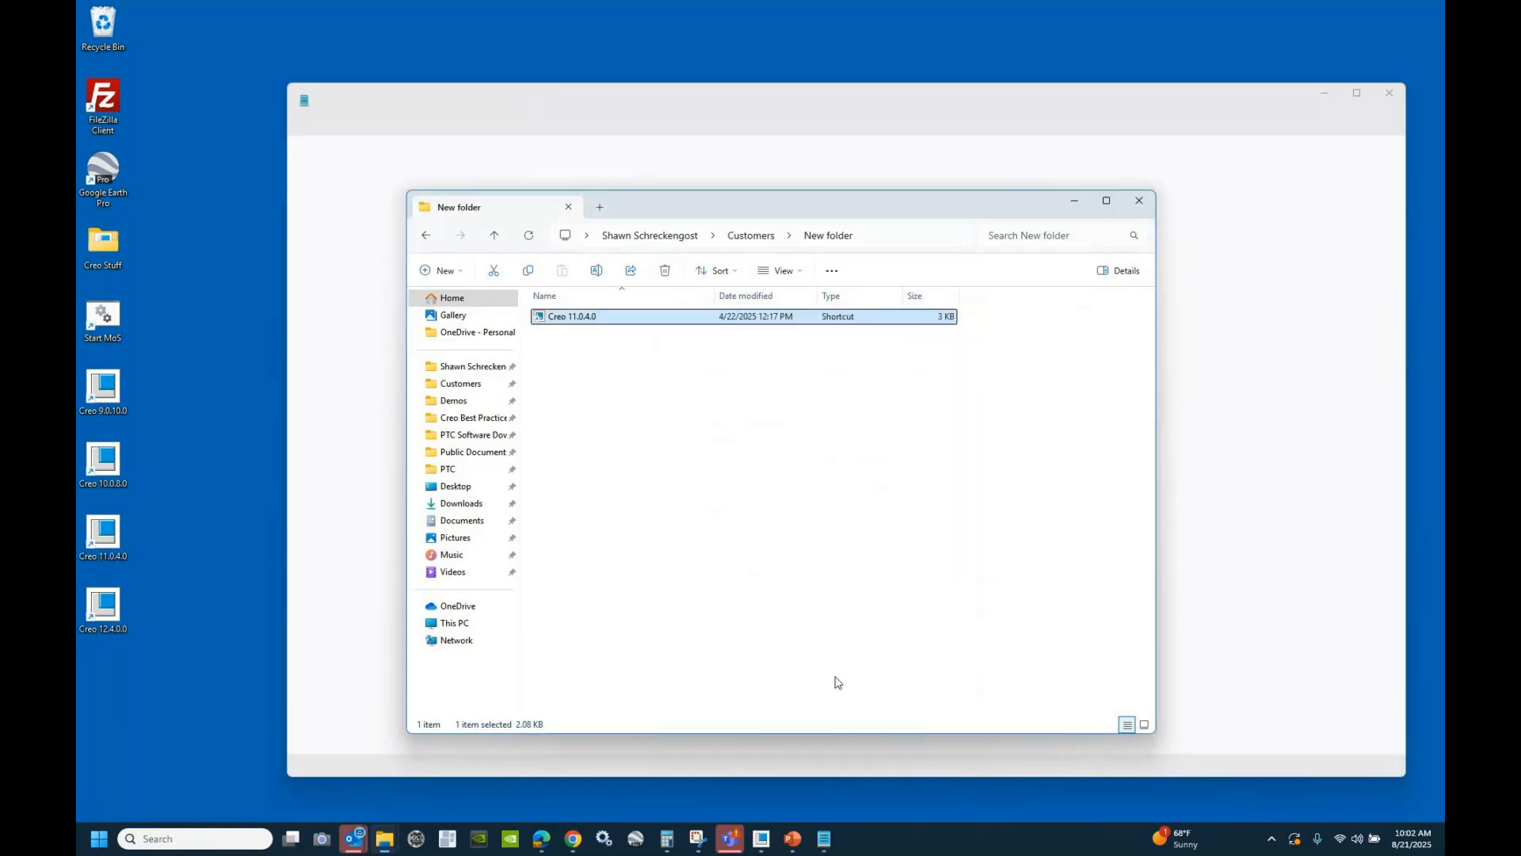
left_click(1390, 93)
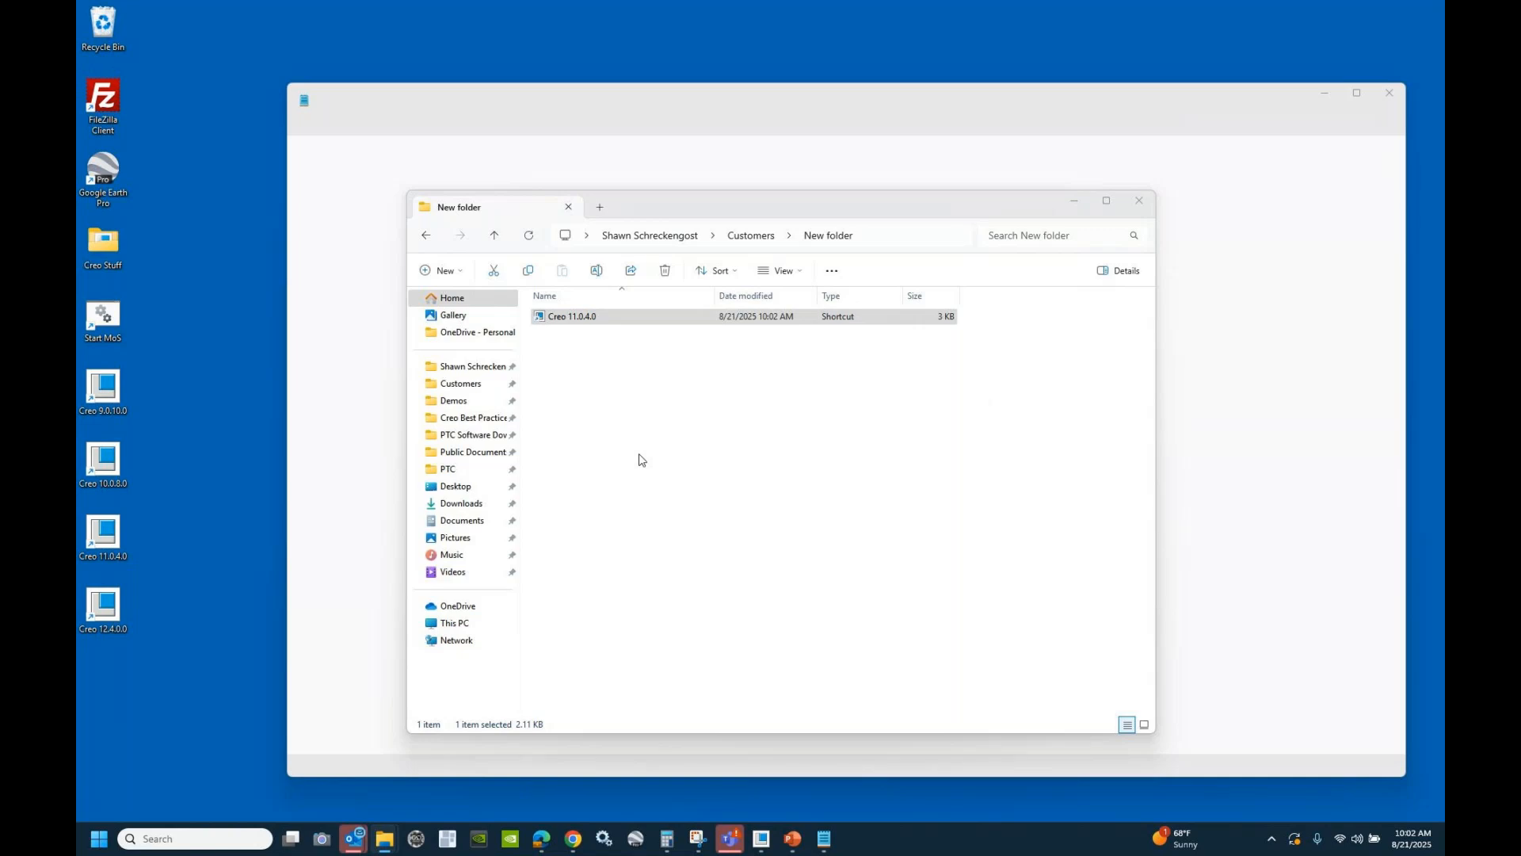
key("alt+F4")
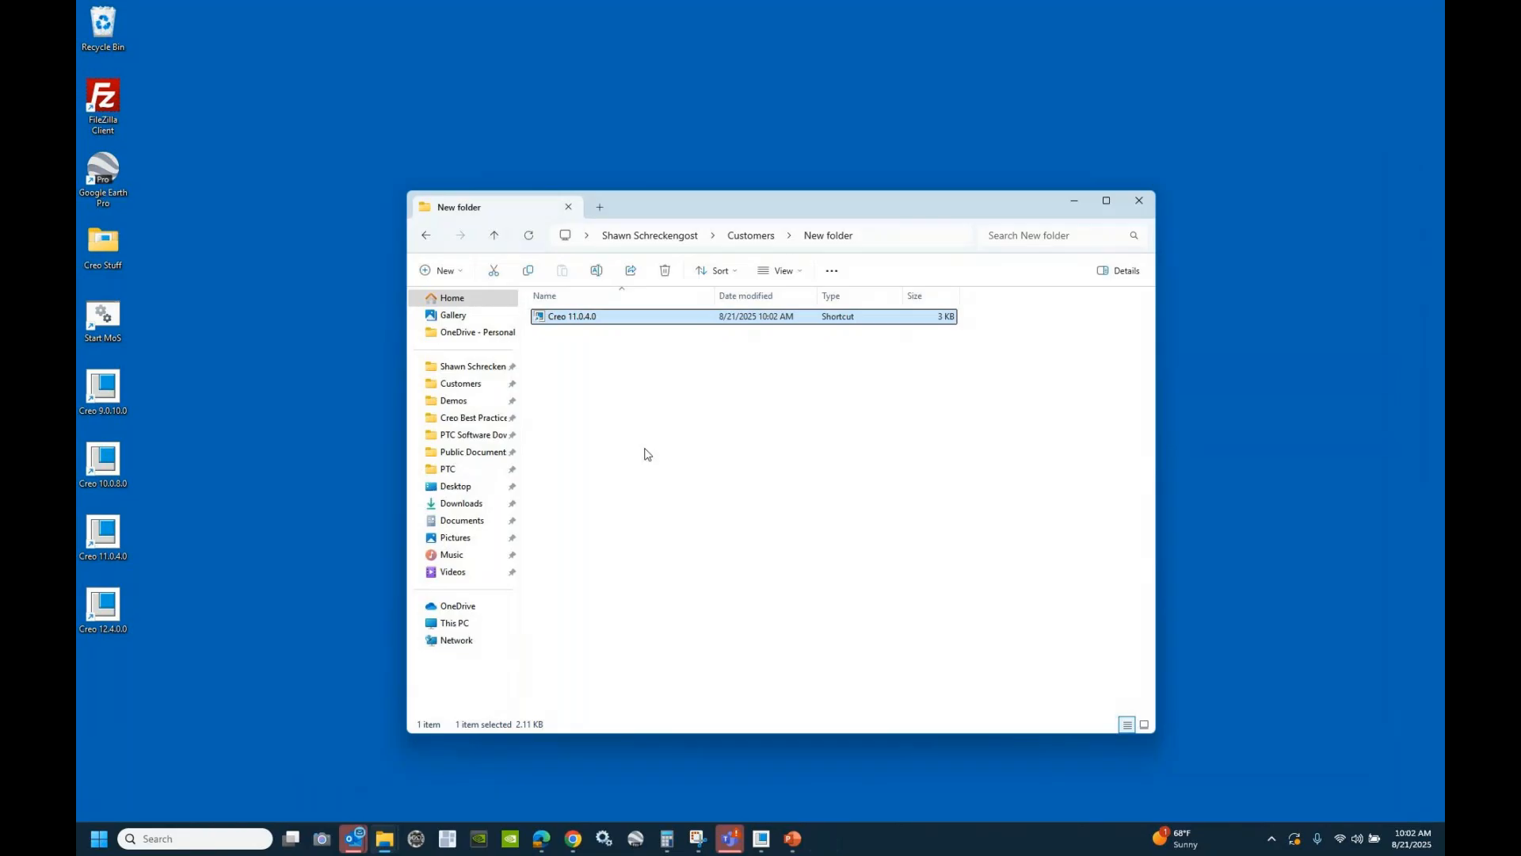
- Open the creo_configs folder under Public Documents in a second File Explorer window, placed beside the new folder's window
right_click(378, 842)
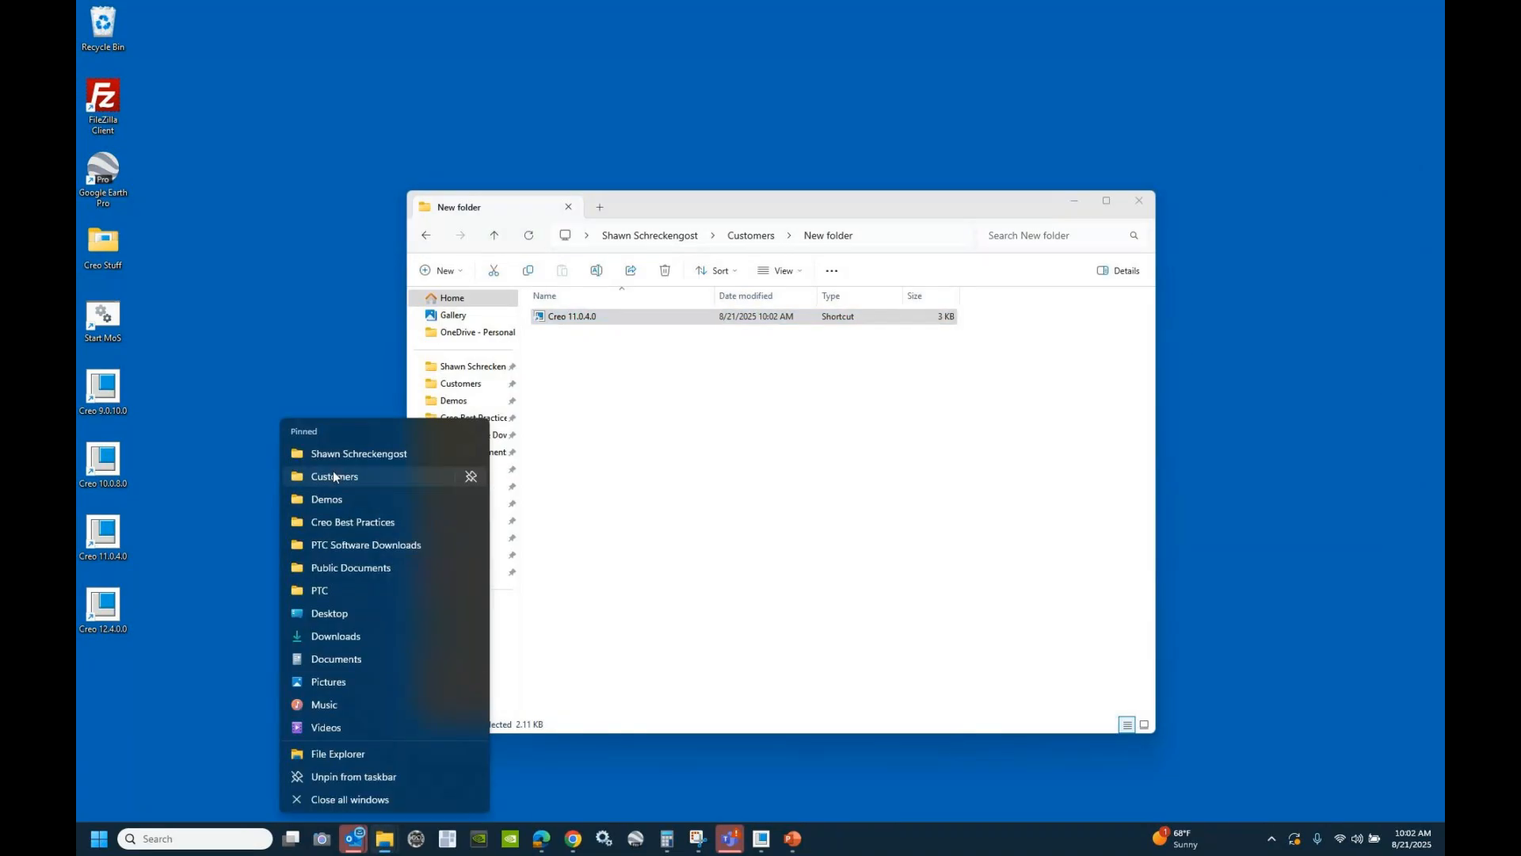
left_click(419, 445)
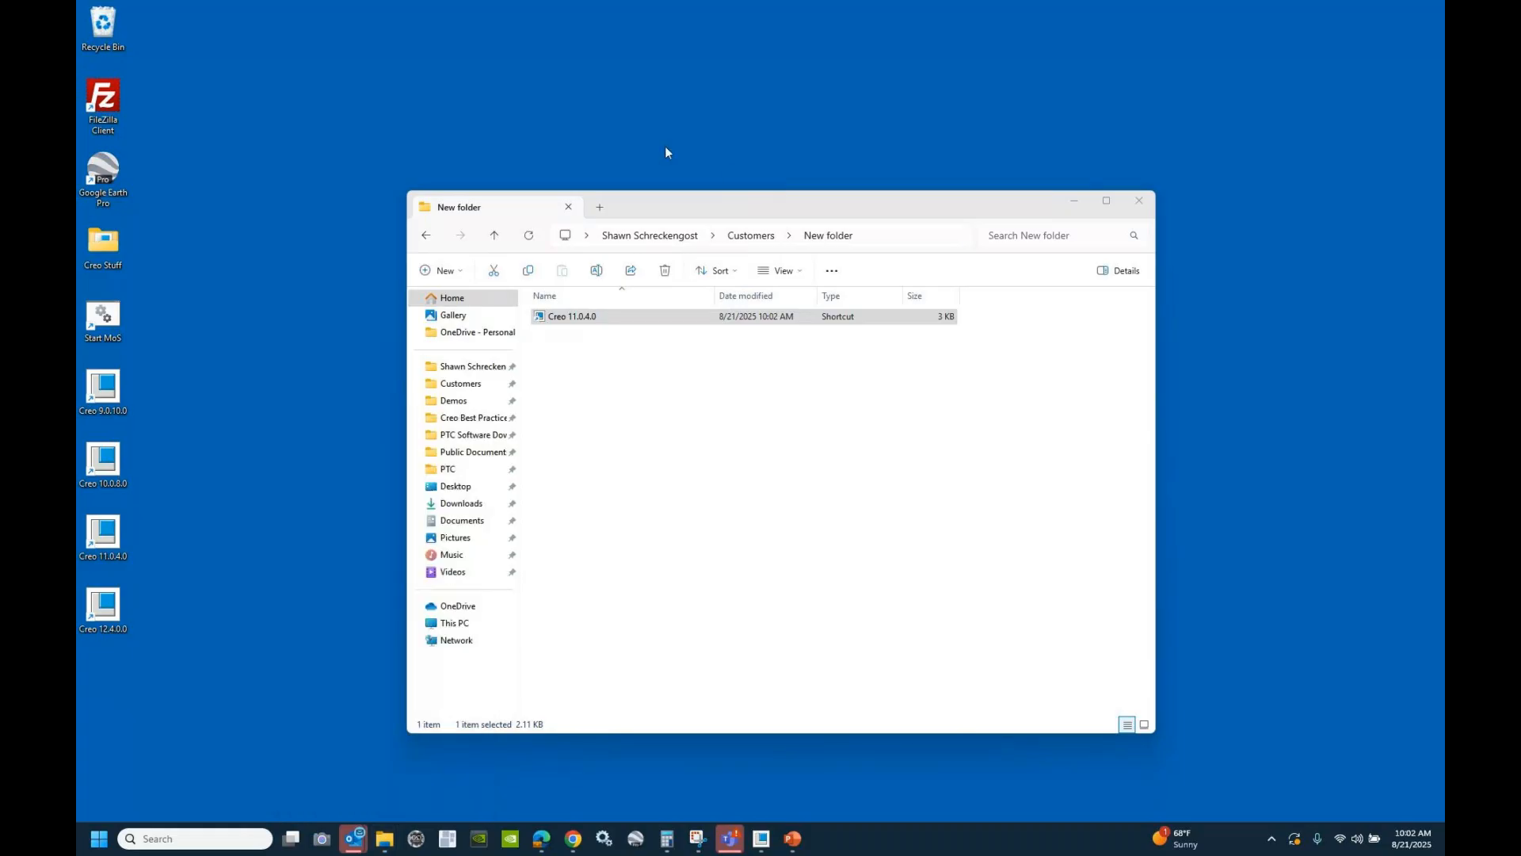
left_click(749, 255)
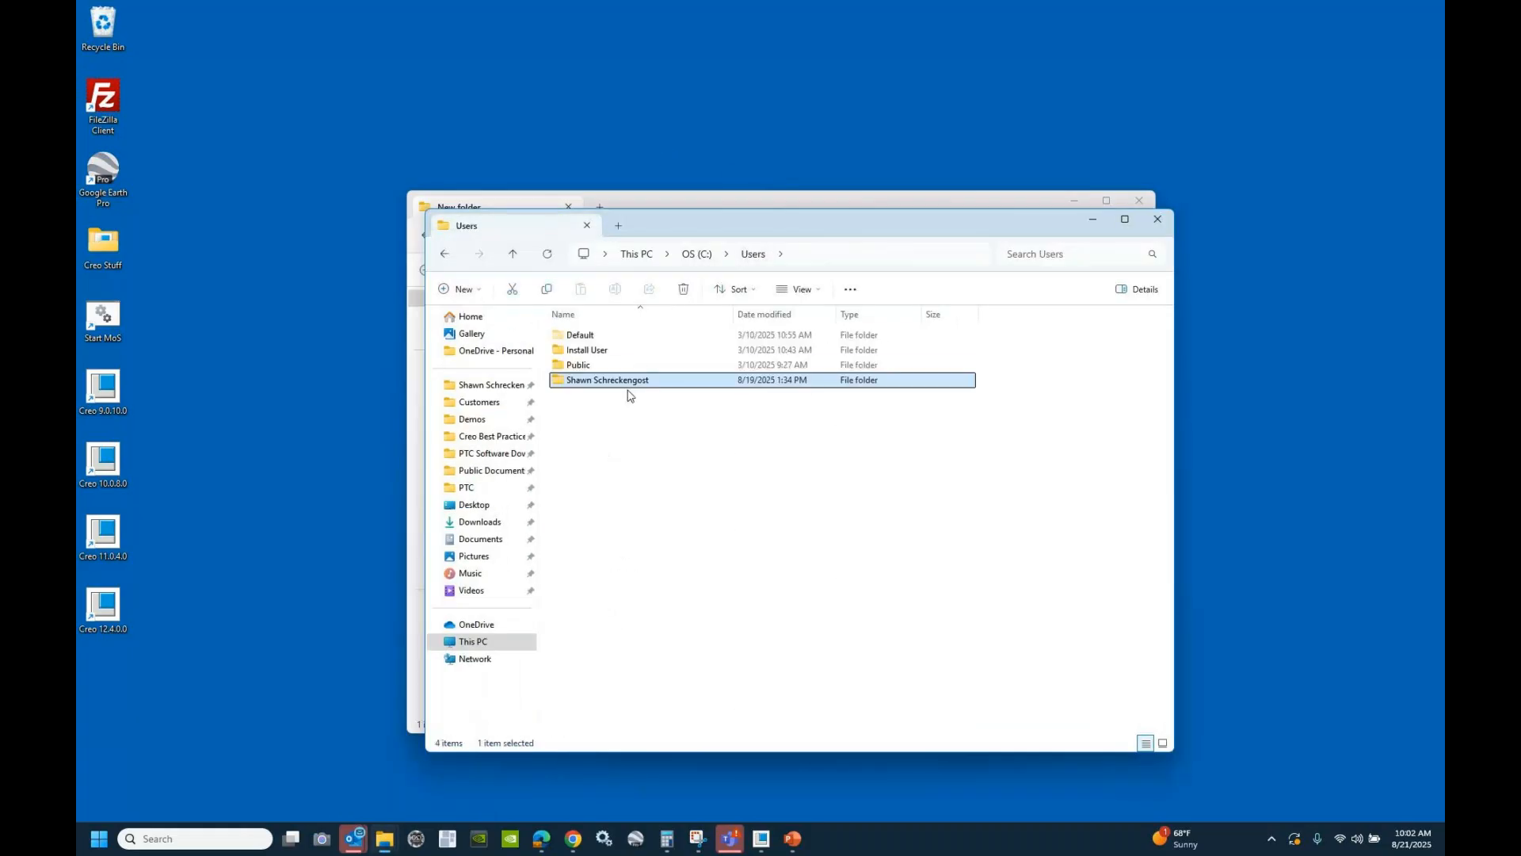
double_click(587, 366)
double_click(602, 378)
double_click(590, 350)
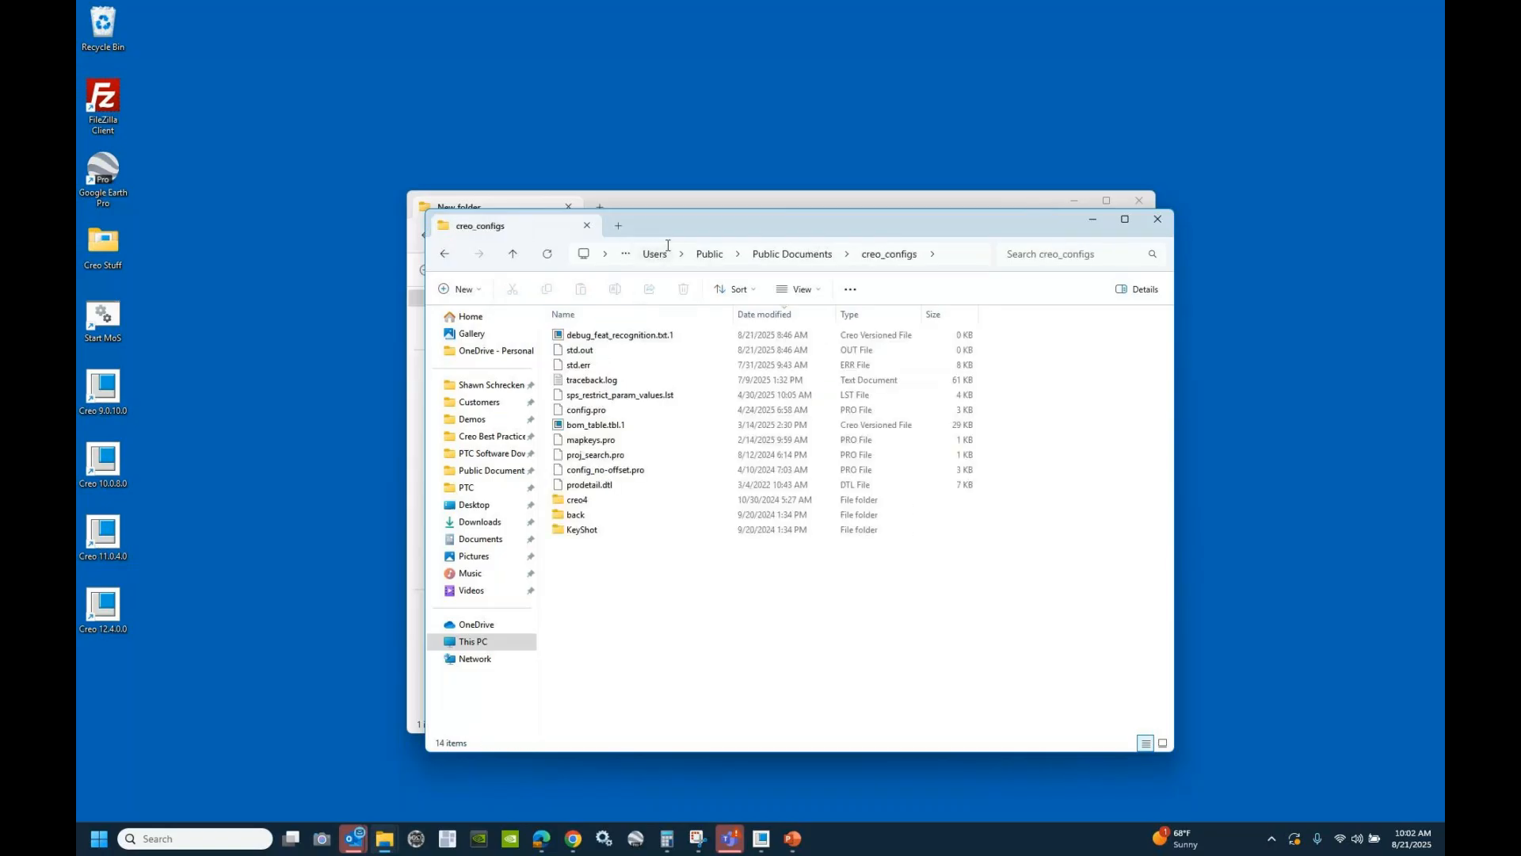
left_click_drag(675, 236, 987, 171)
- Copy config.pro from the creo_configs folder into the new folder holding the Creo shortcut
left_click(897, 345)
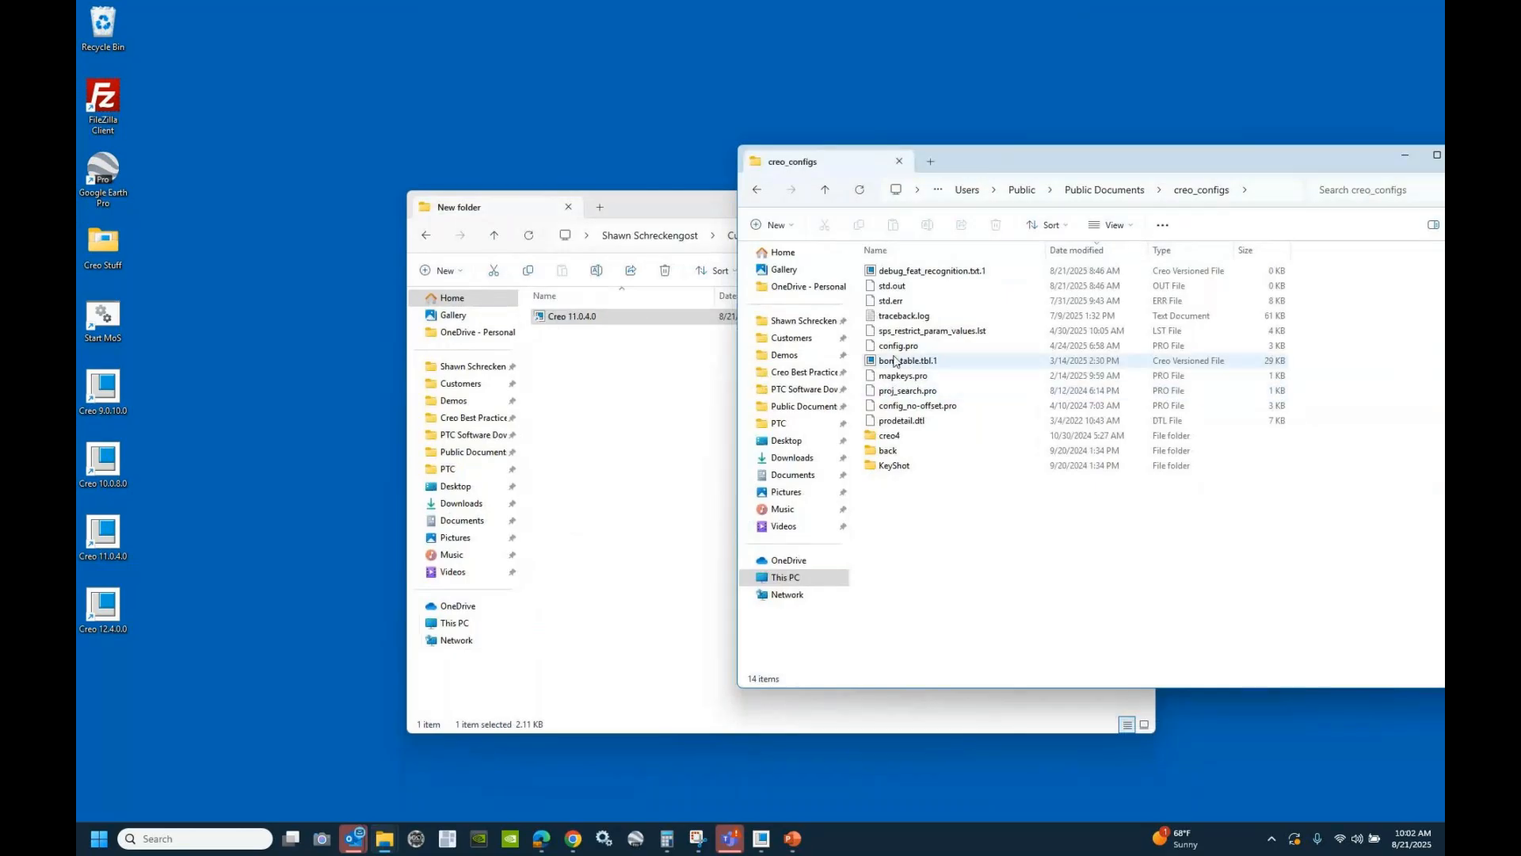
right_click(654, 412)
left_click(677, 425)
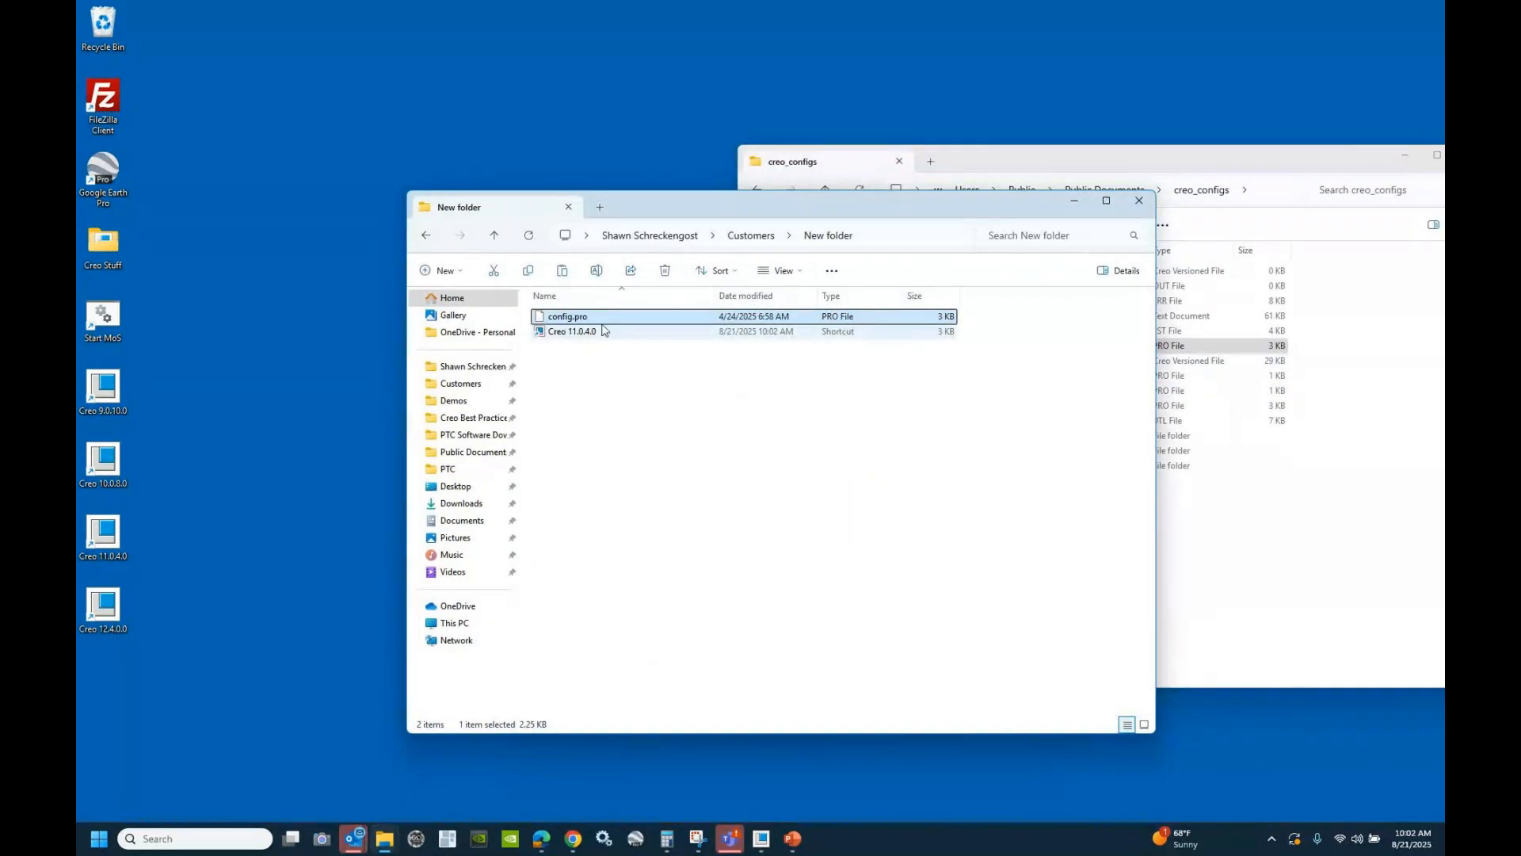
- Open the new folder's config.pro in Notepad and look through its list of options
right_click(604, 318)
left_click(661, 540)
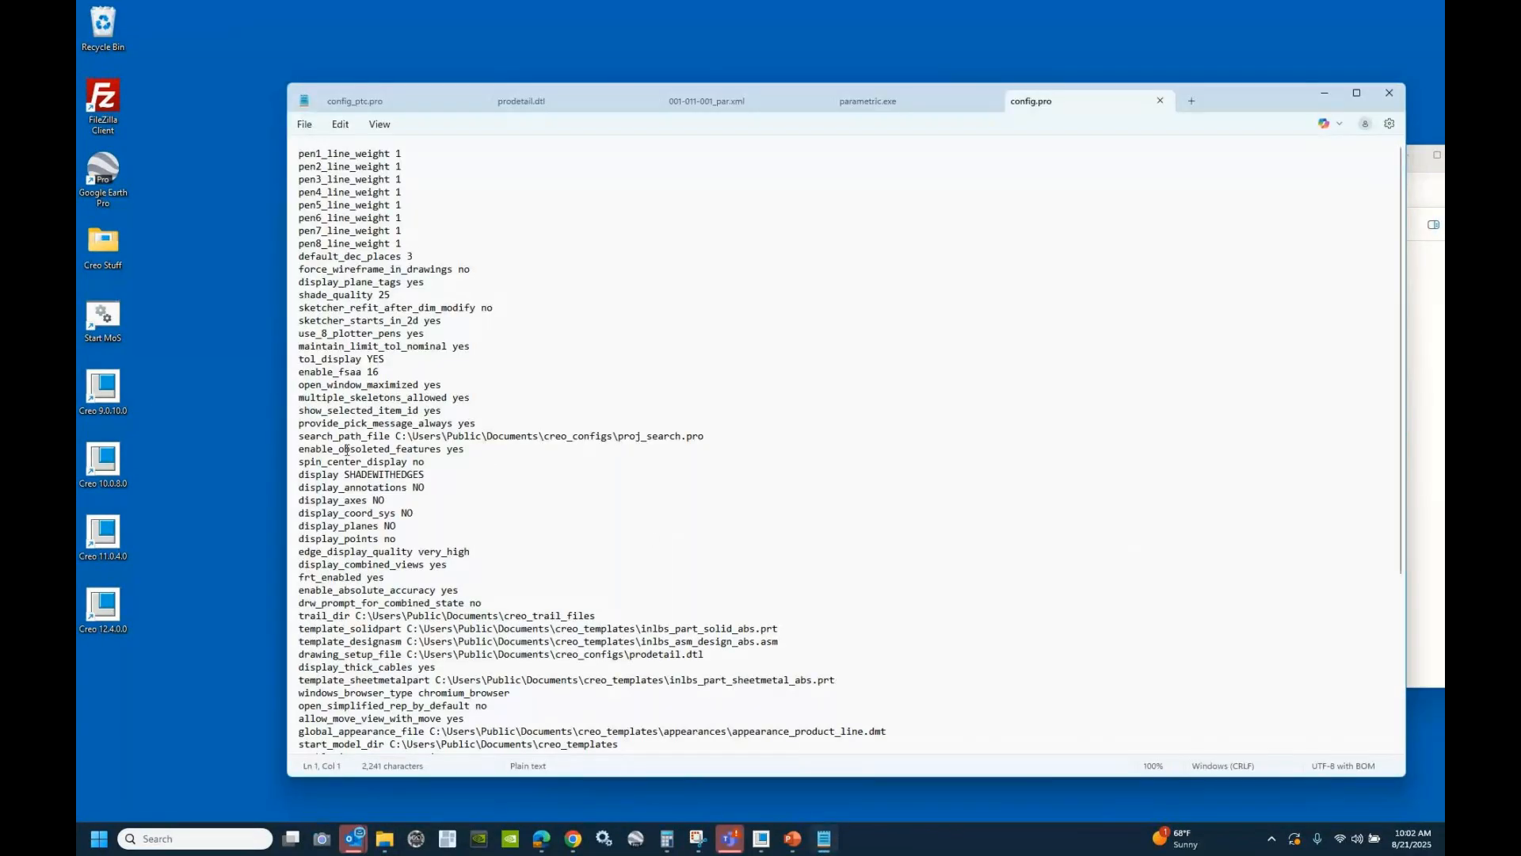
scroll(389, 489, "down", 1)
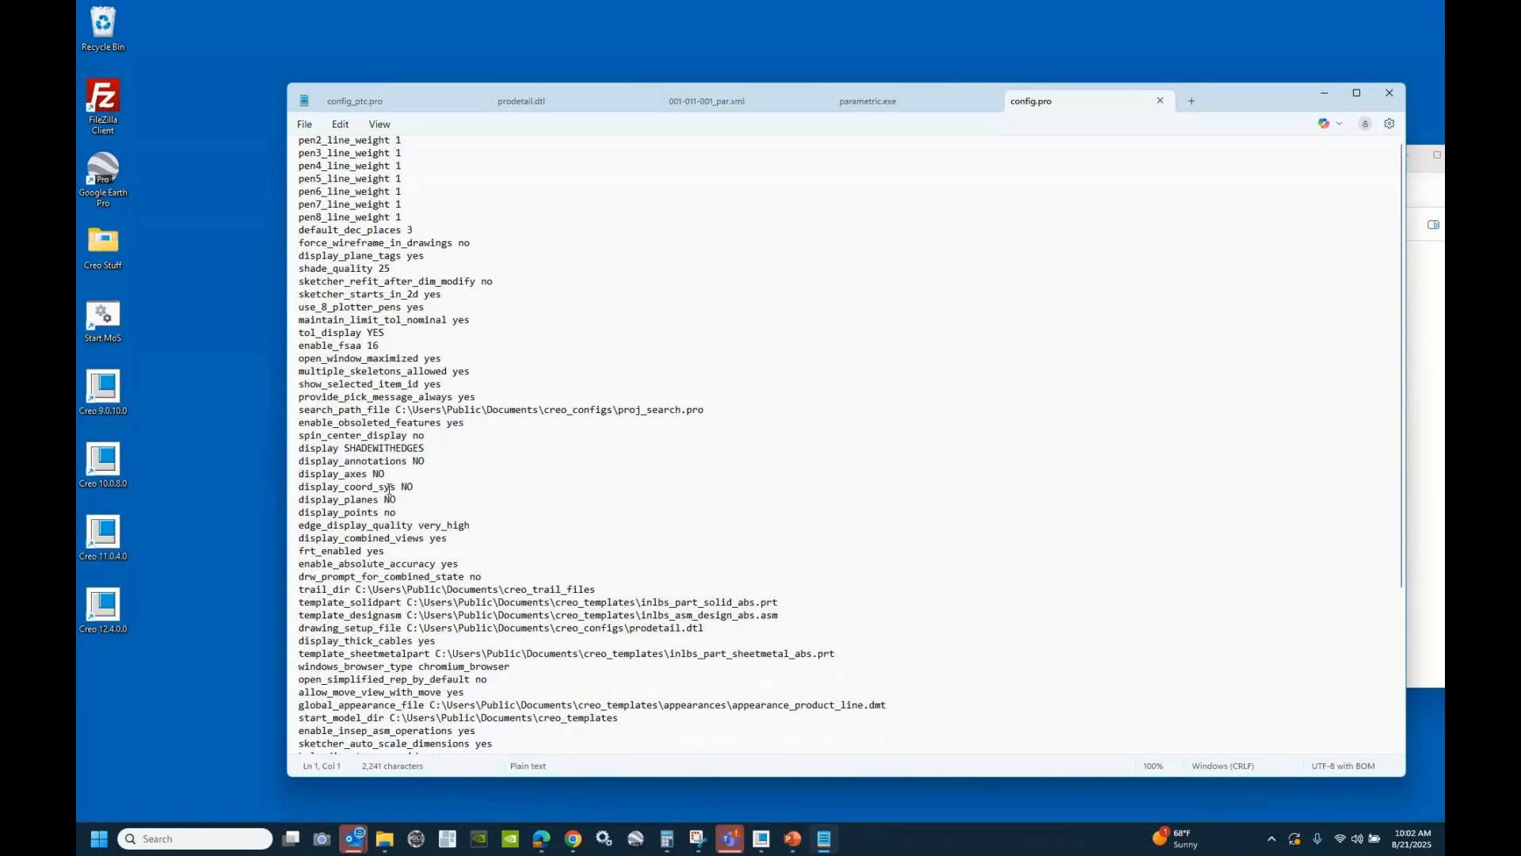
scroll(388, 489, "down", 6)
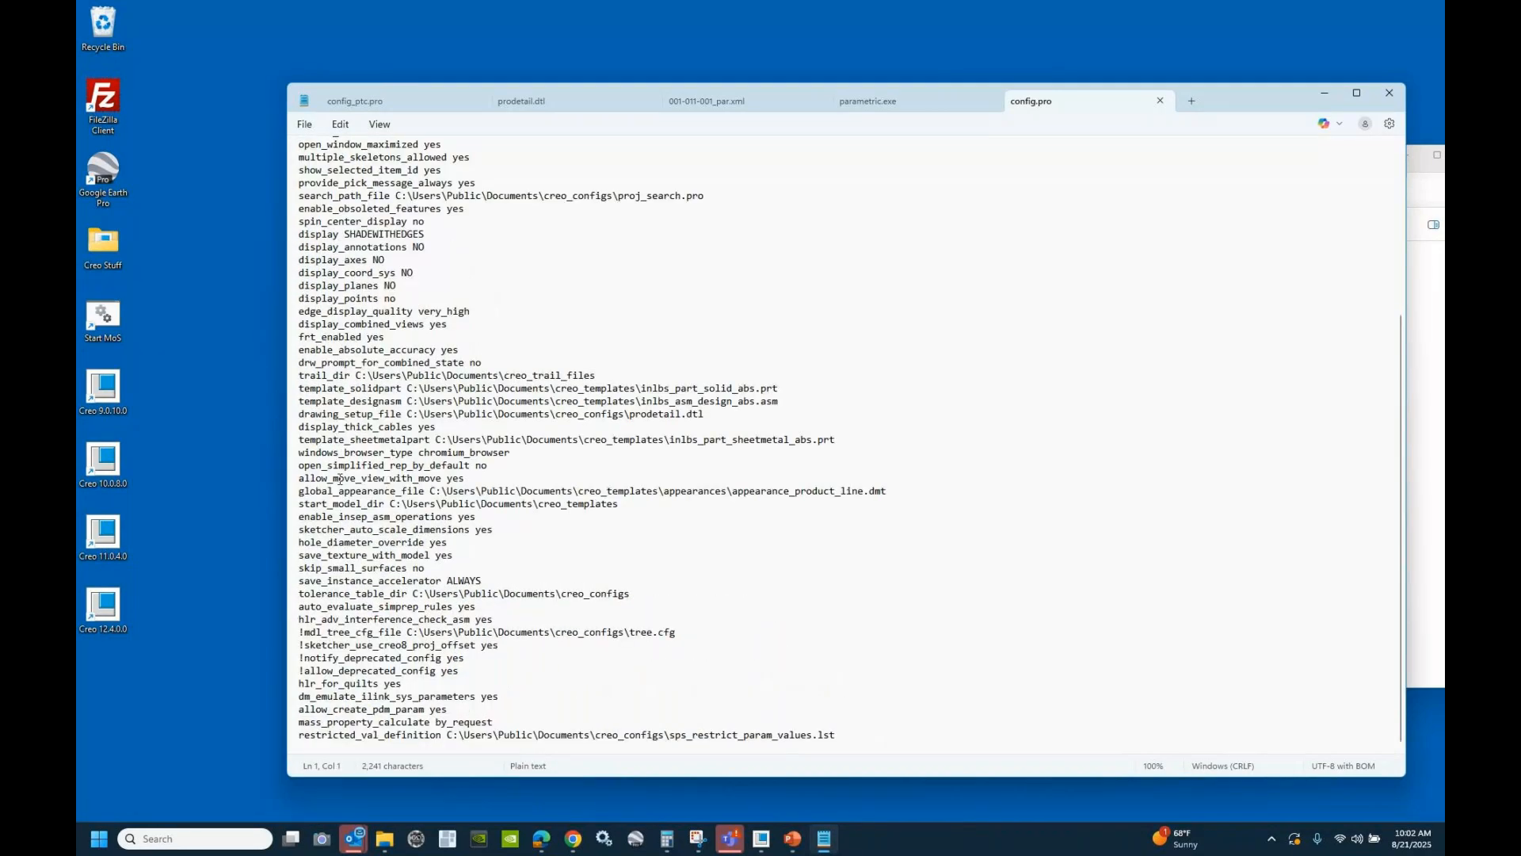
scroll(340, 480, "up", 2)
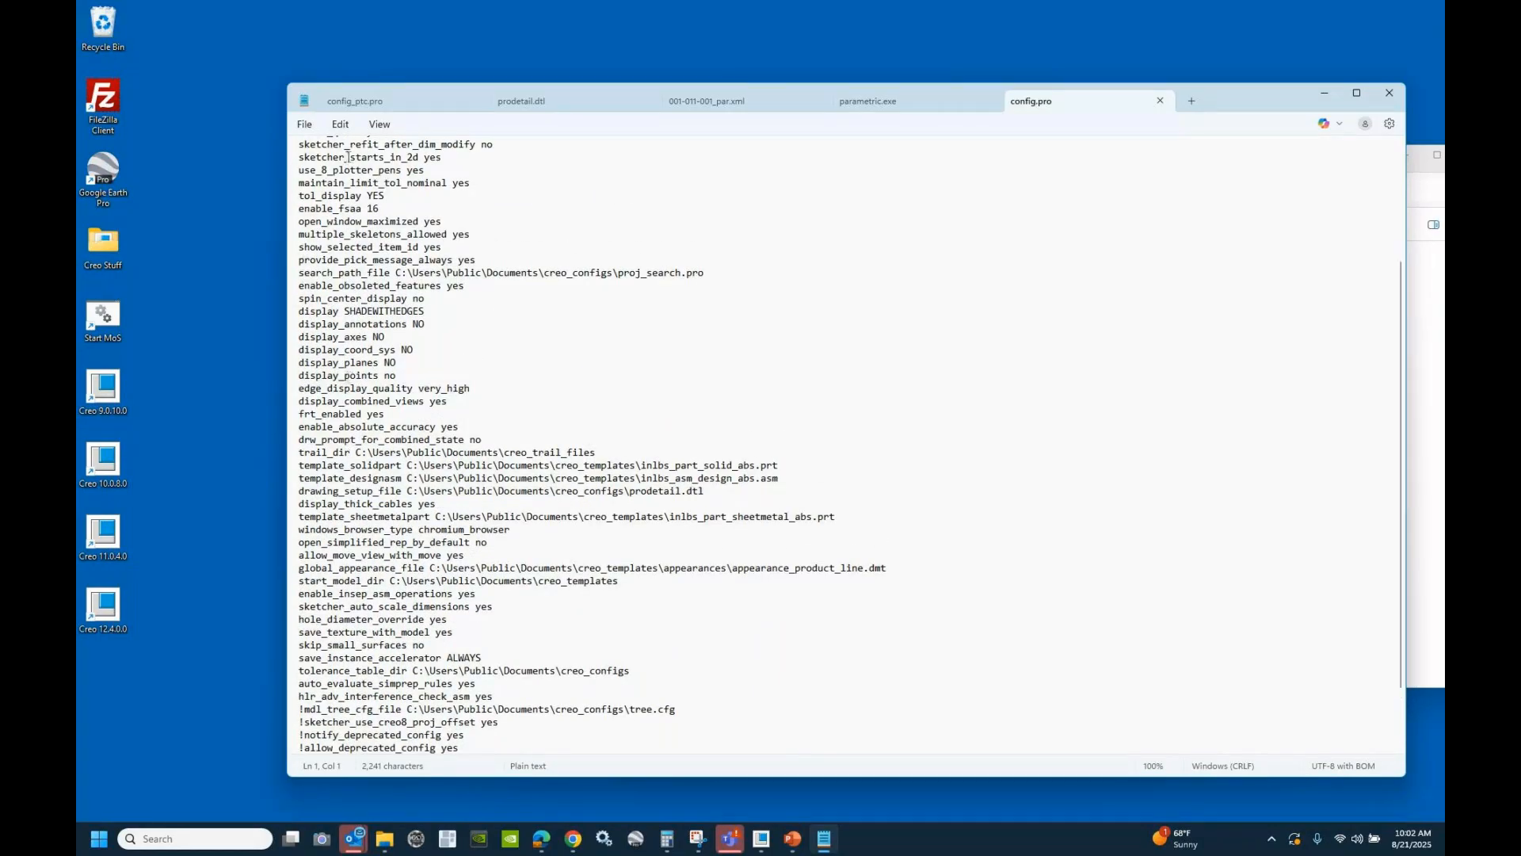
- Search config.pro for "open" and go to the open_simplified_rep_by_default line
left_click(380, 129)
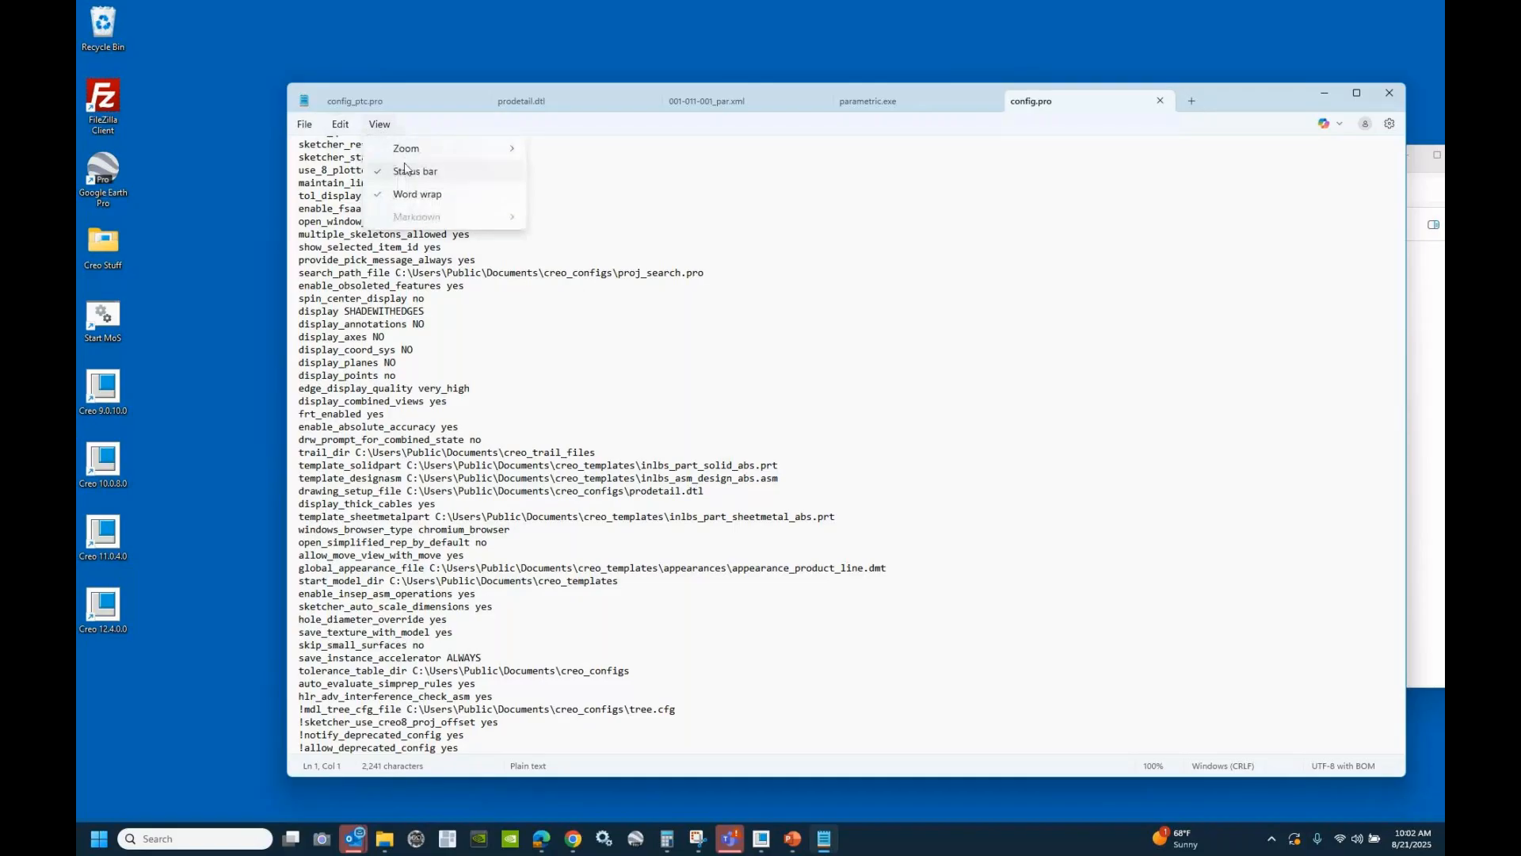
left_click(304, 125)
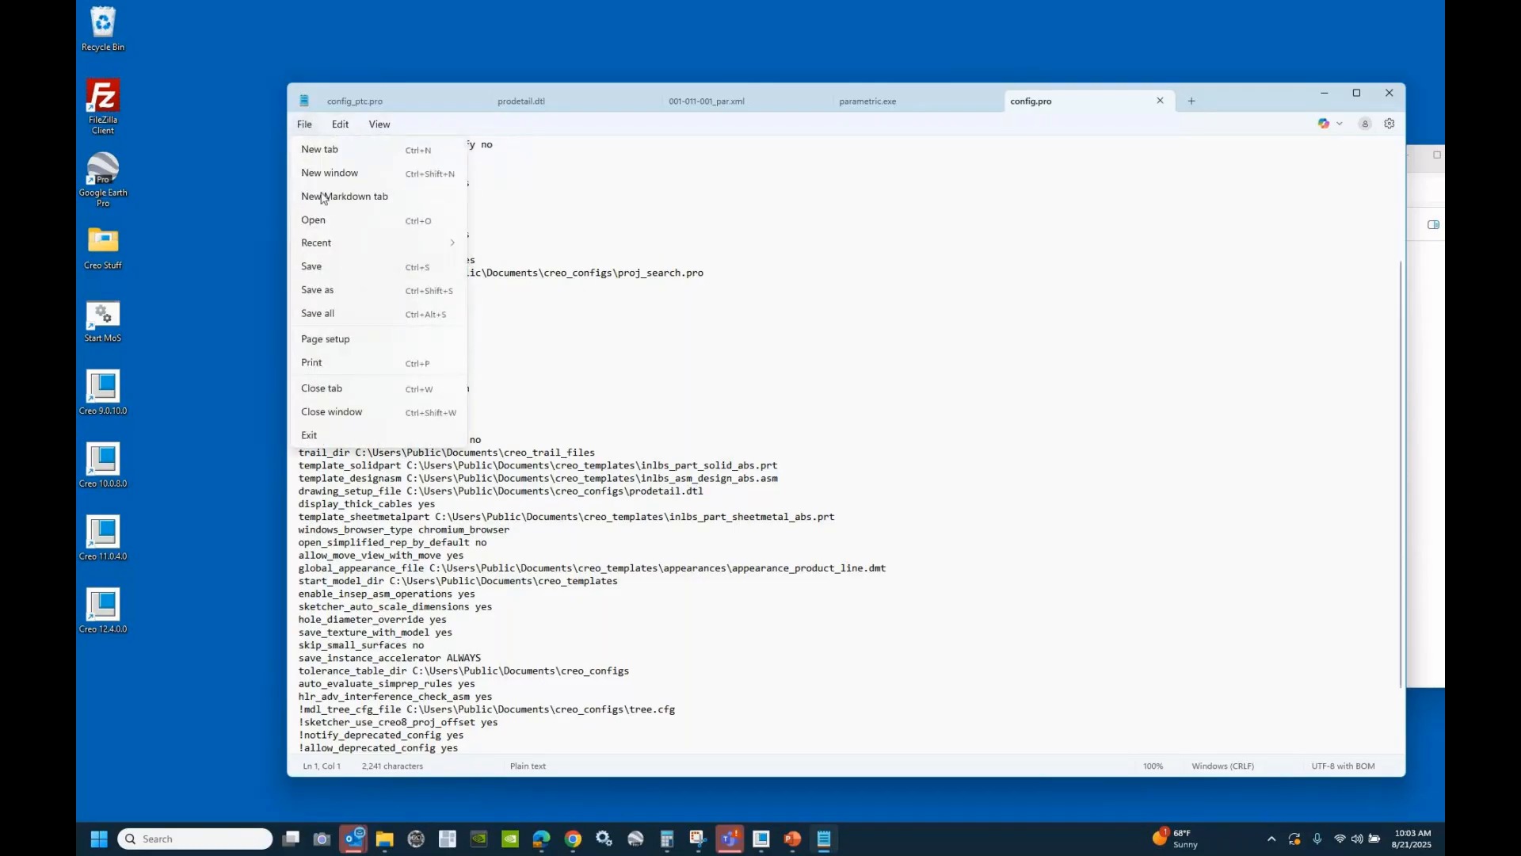
left_click(345, 125)
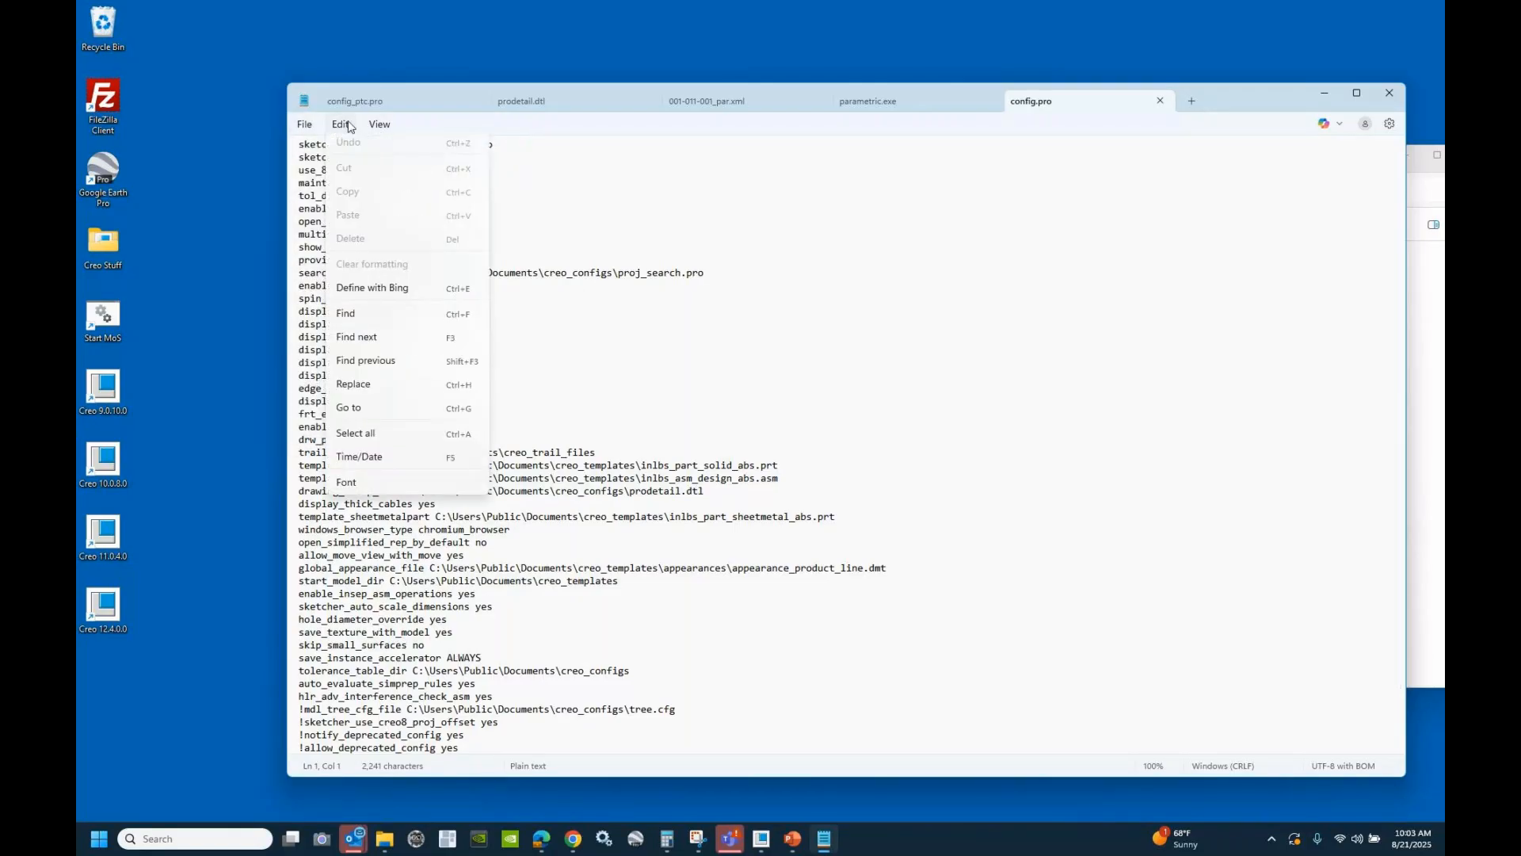
left_click(367, 317)
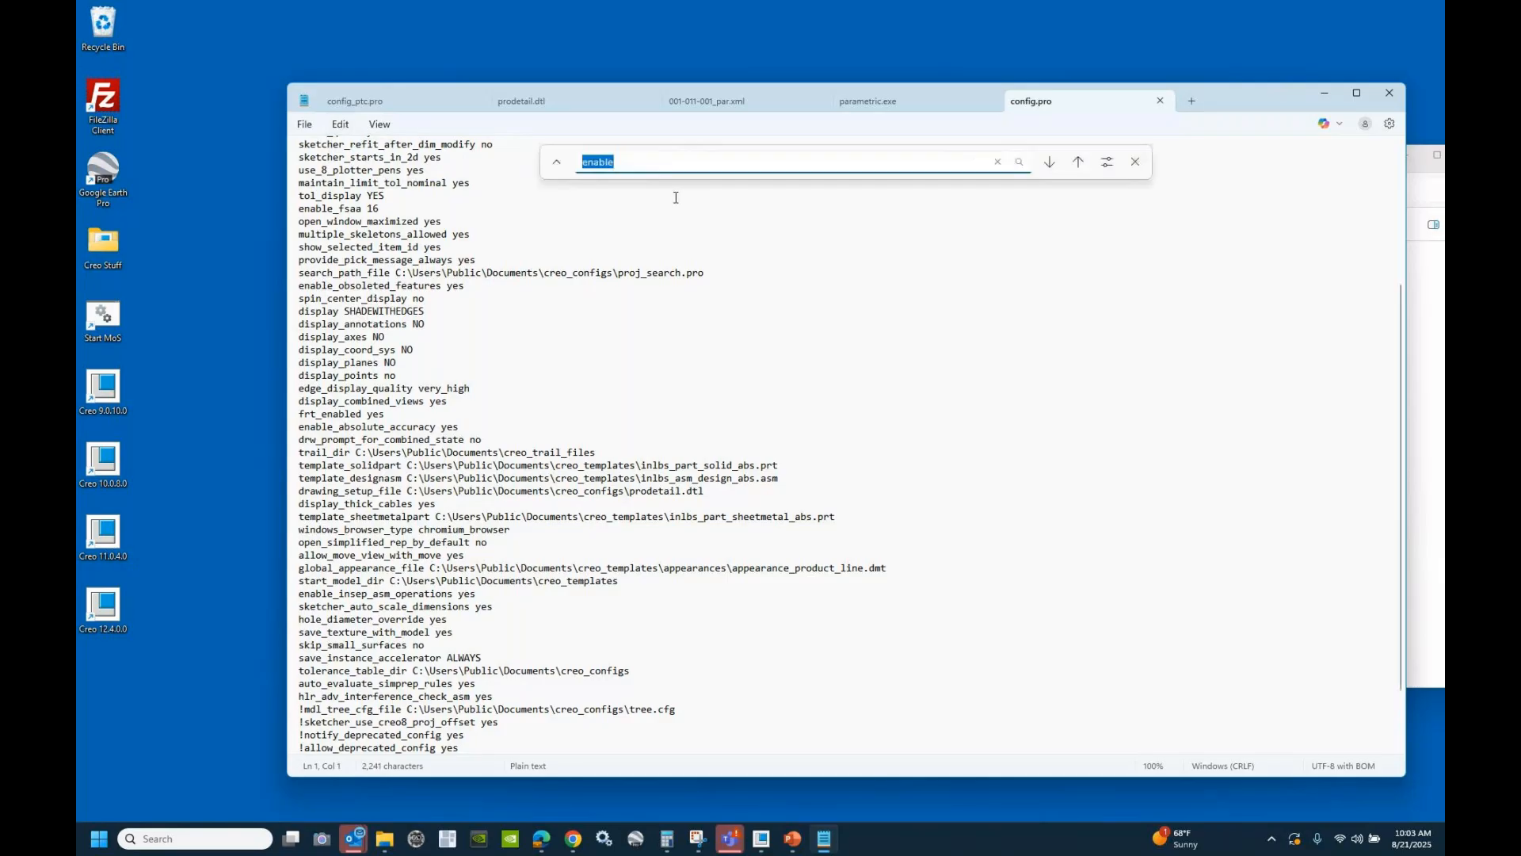
type("open")
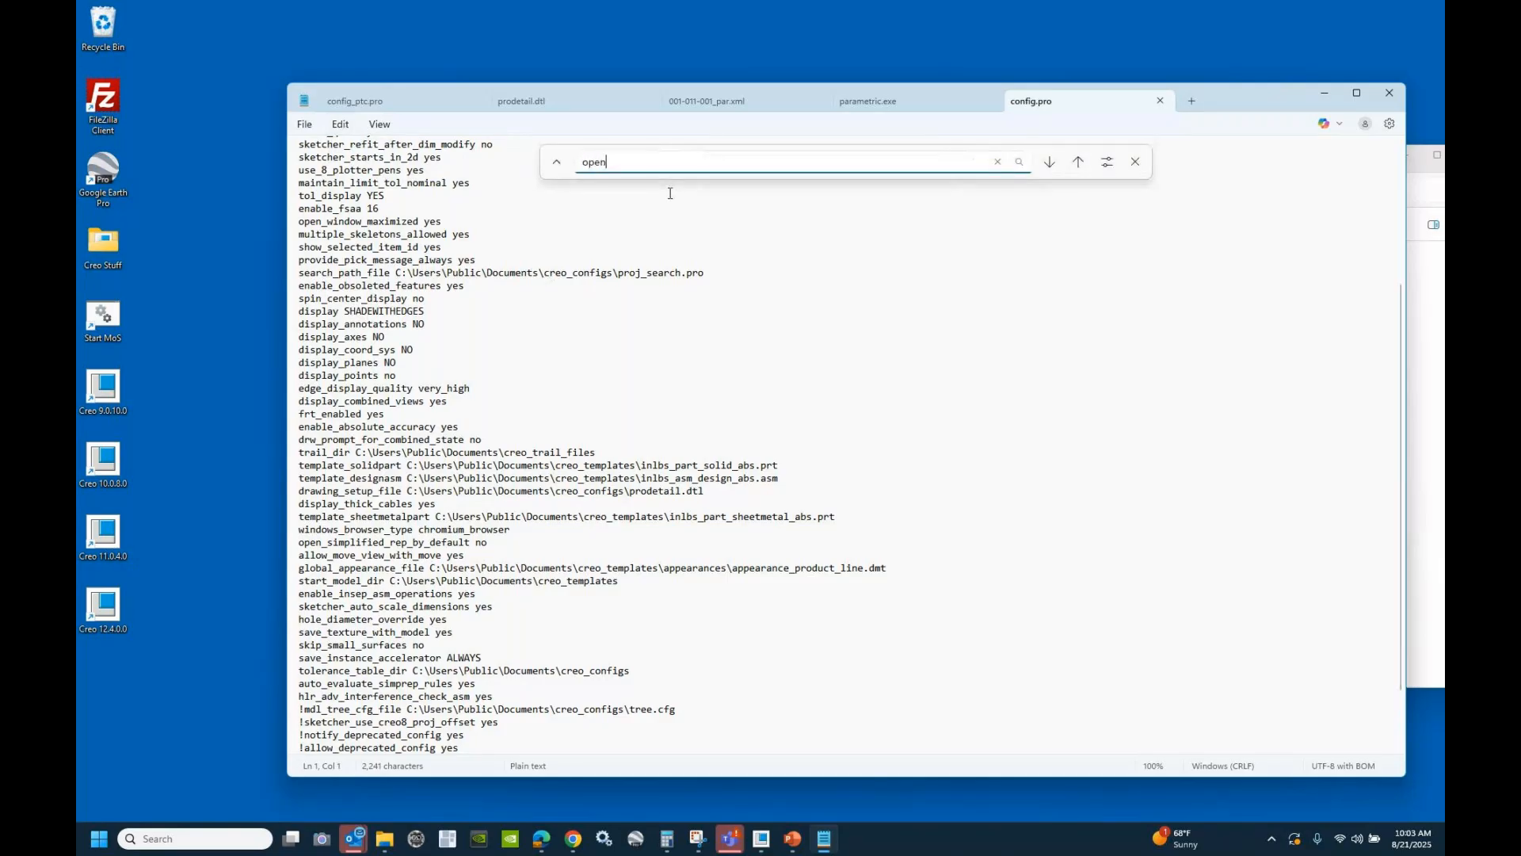
left_click(1050, 162)
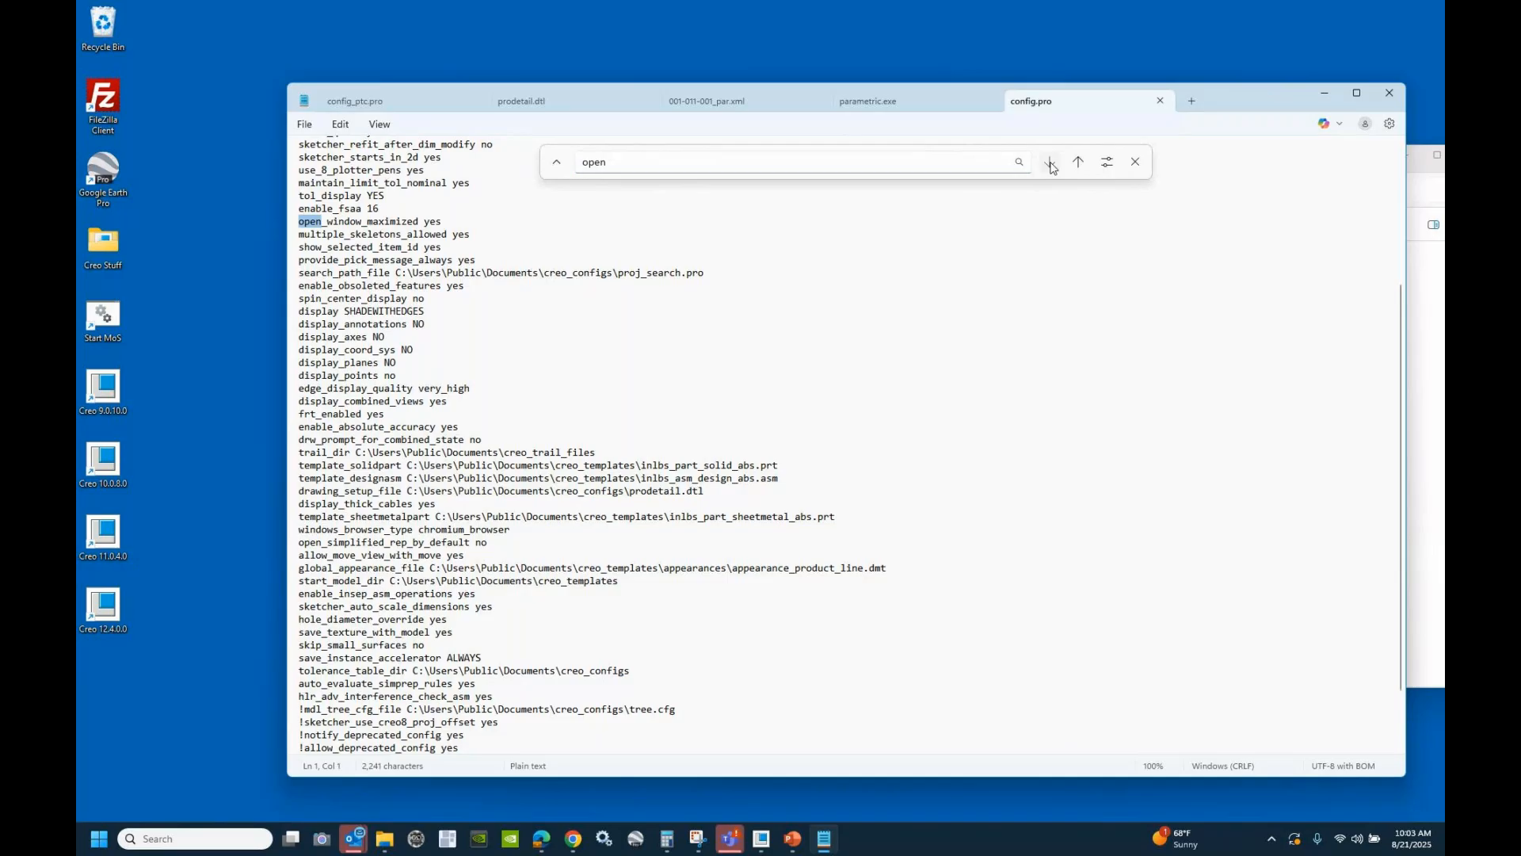
left_click(1050, 163)
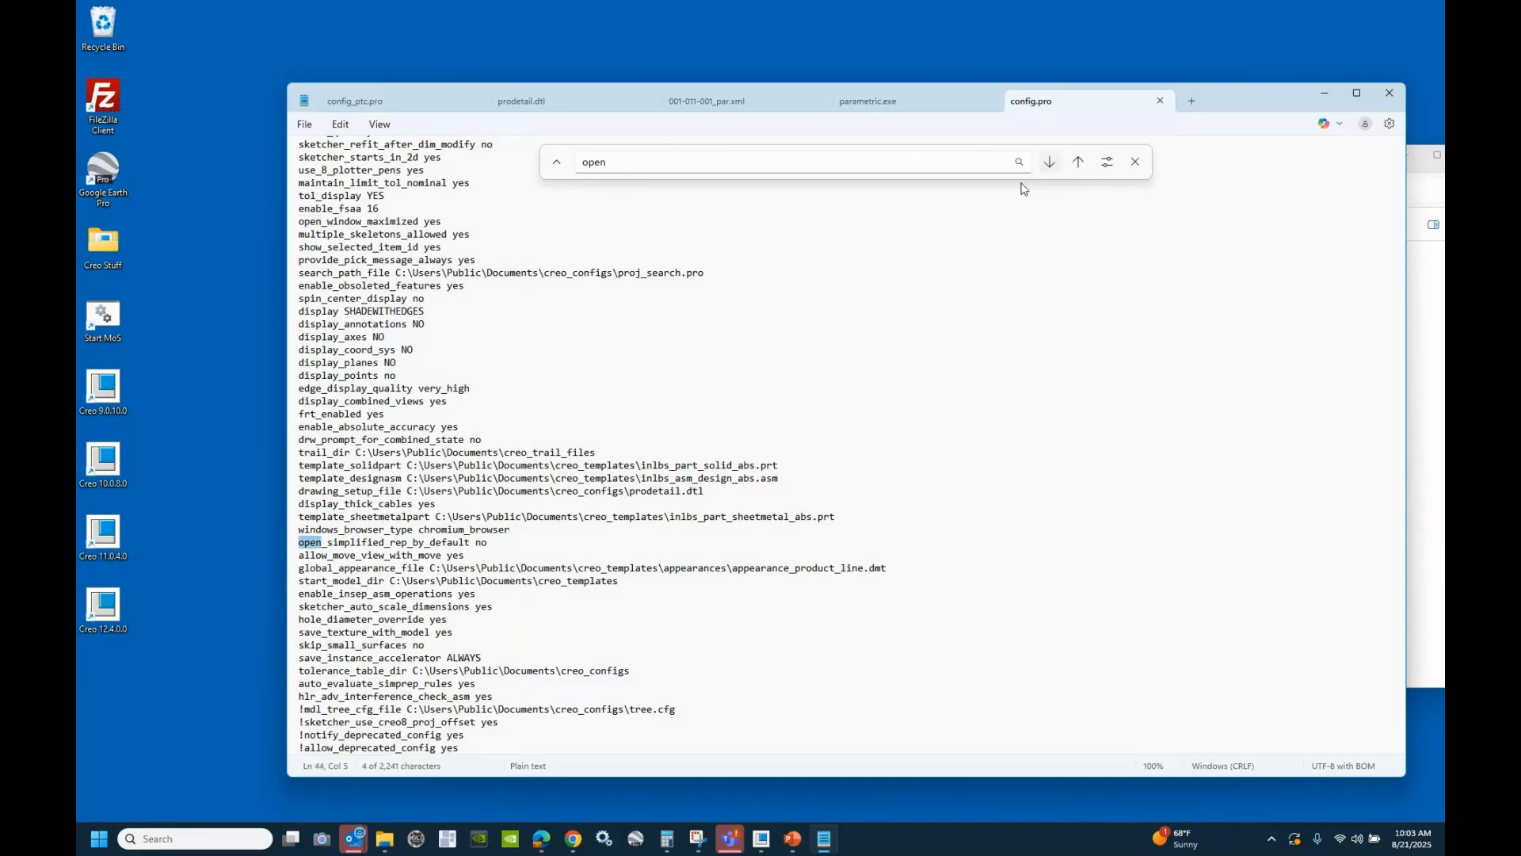
- Set open_simplified_rep_by_default to yes, save config.pro and close it
left_click(454, 545)
left_click_drag(477, 543, 490, 543)
type("yes")
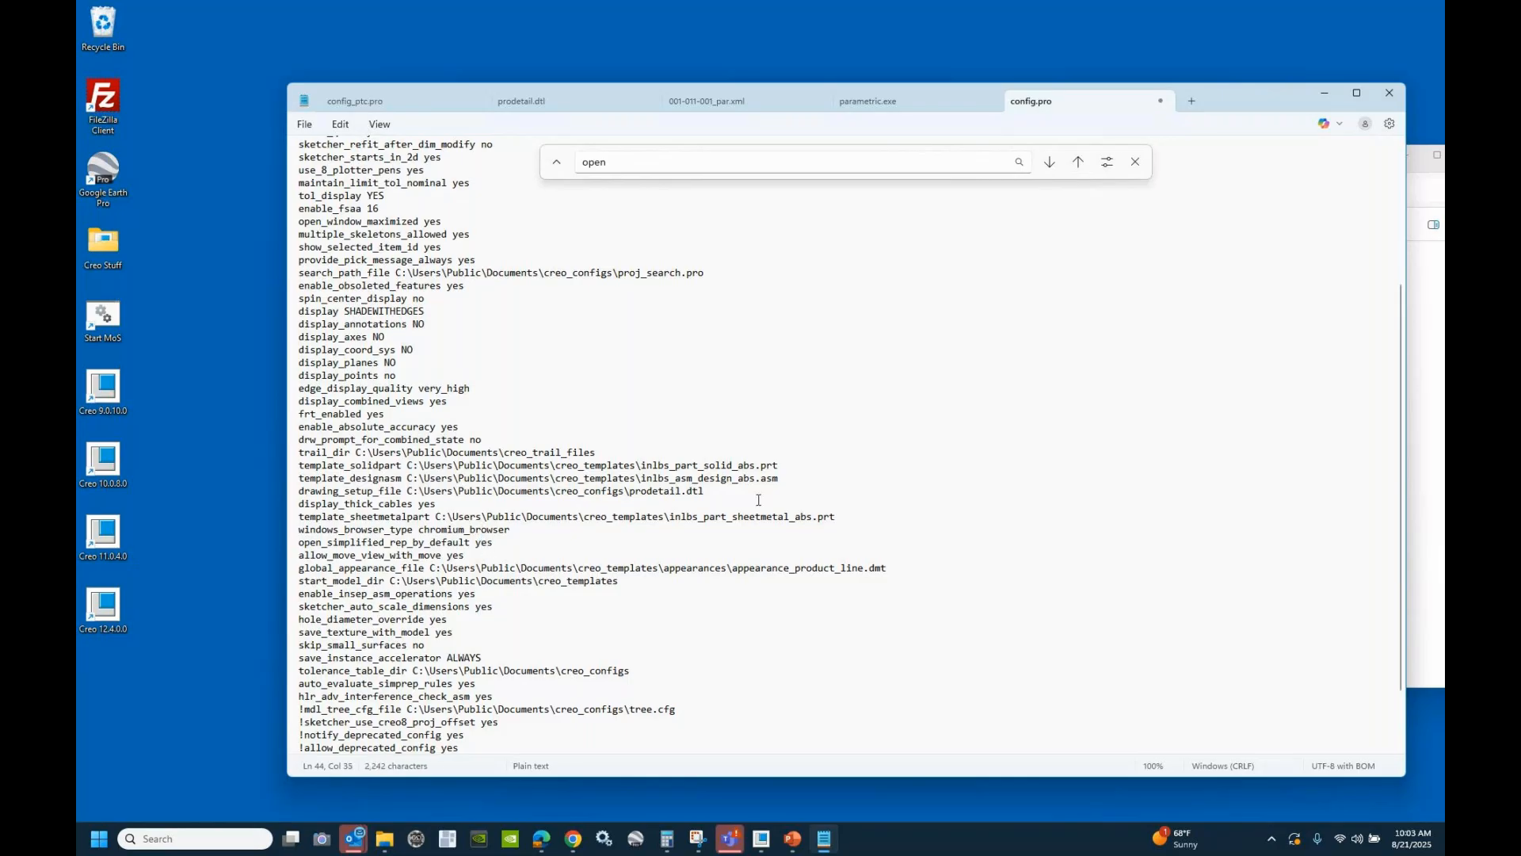
left_click(305, 126)
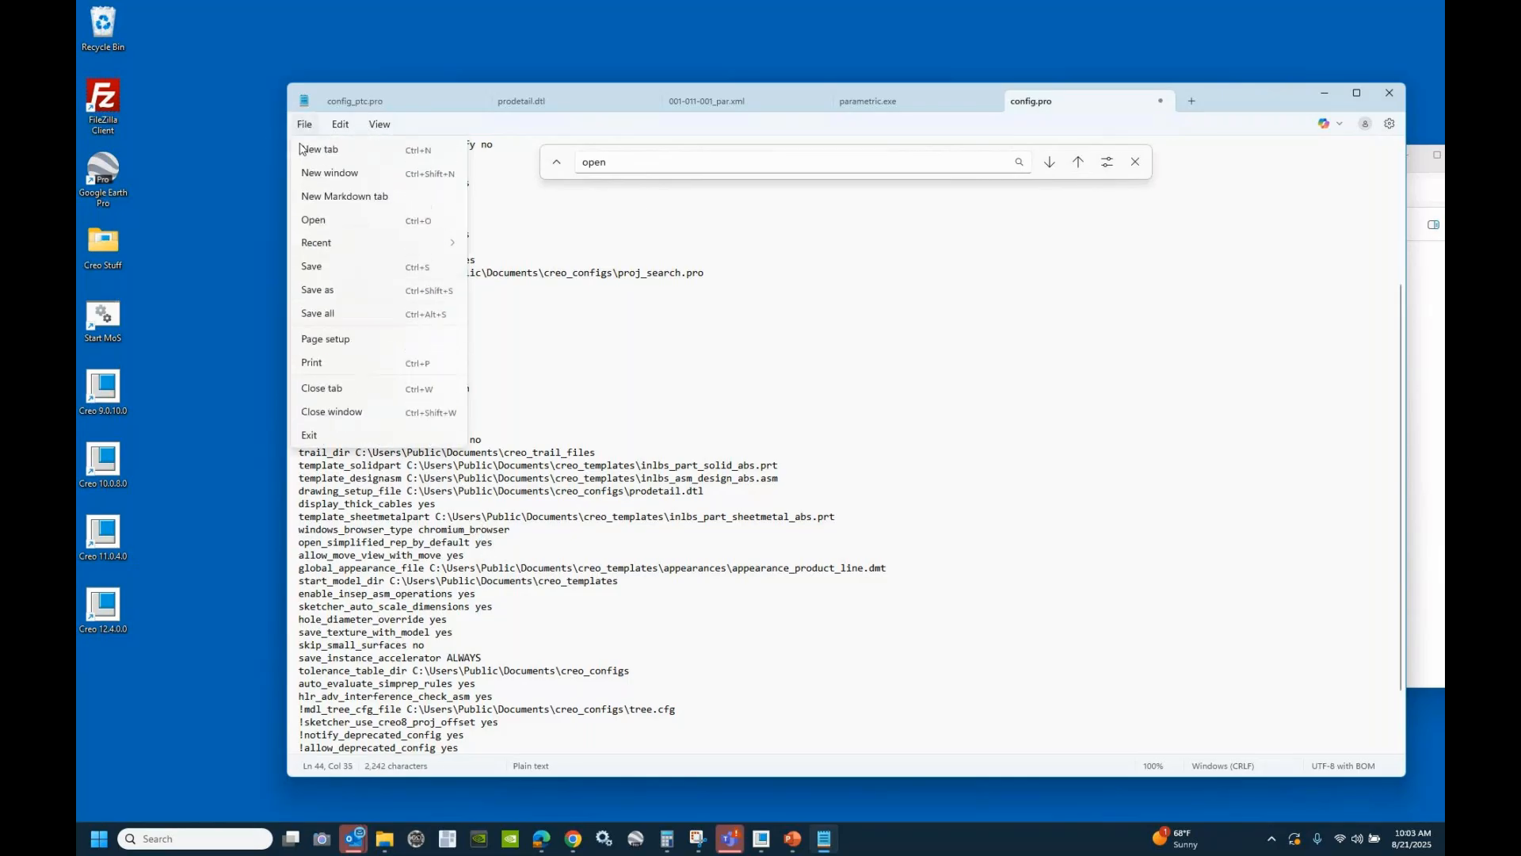
left_click(321, 267)
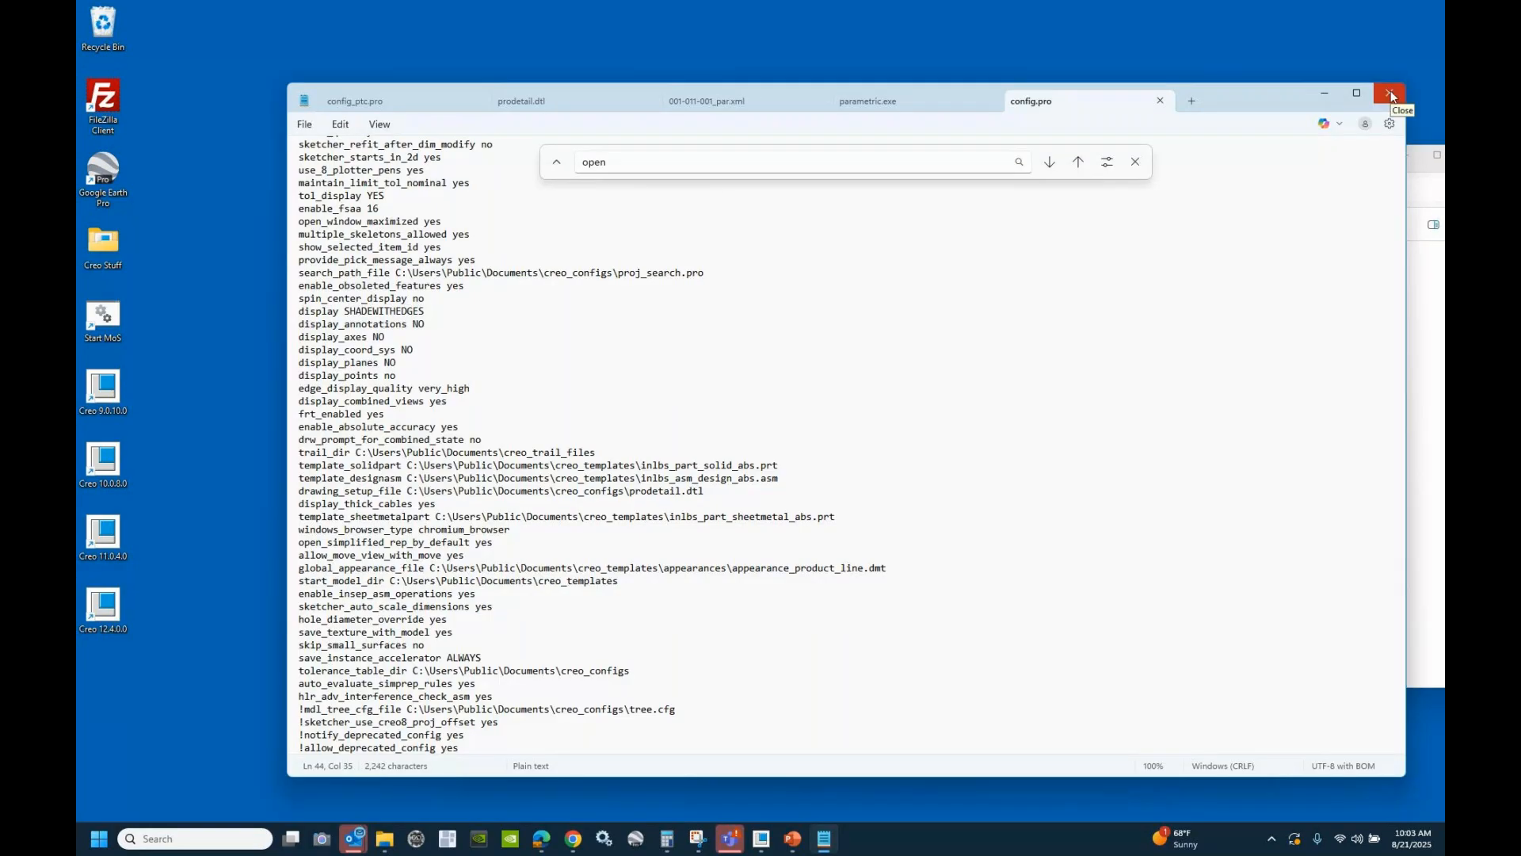
left_click(1392, 95)
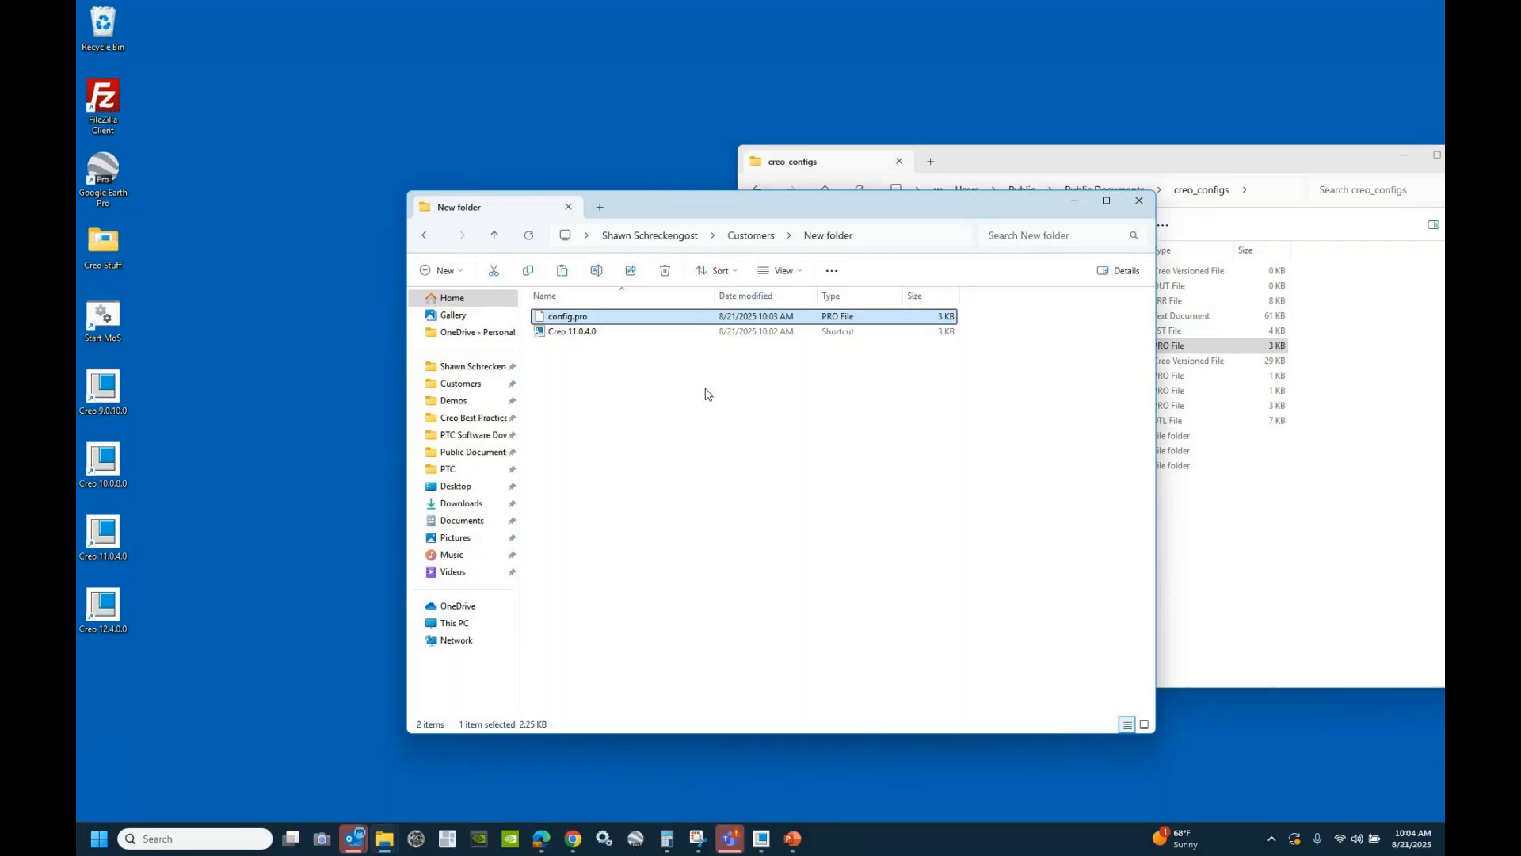
- Reopen the new folder's config.pro in Notepad and search it for "intra"
right_click(568, 322)
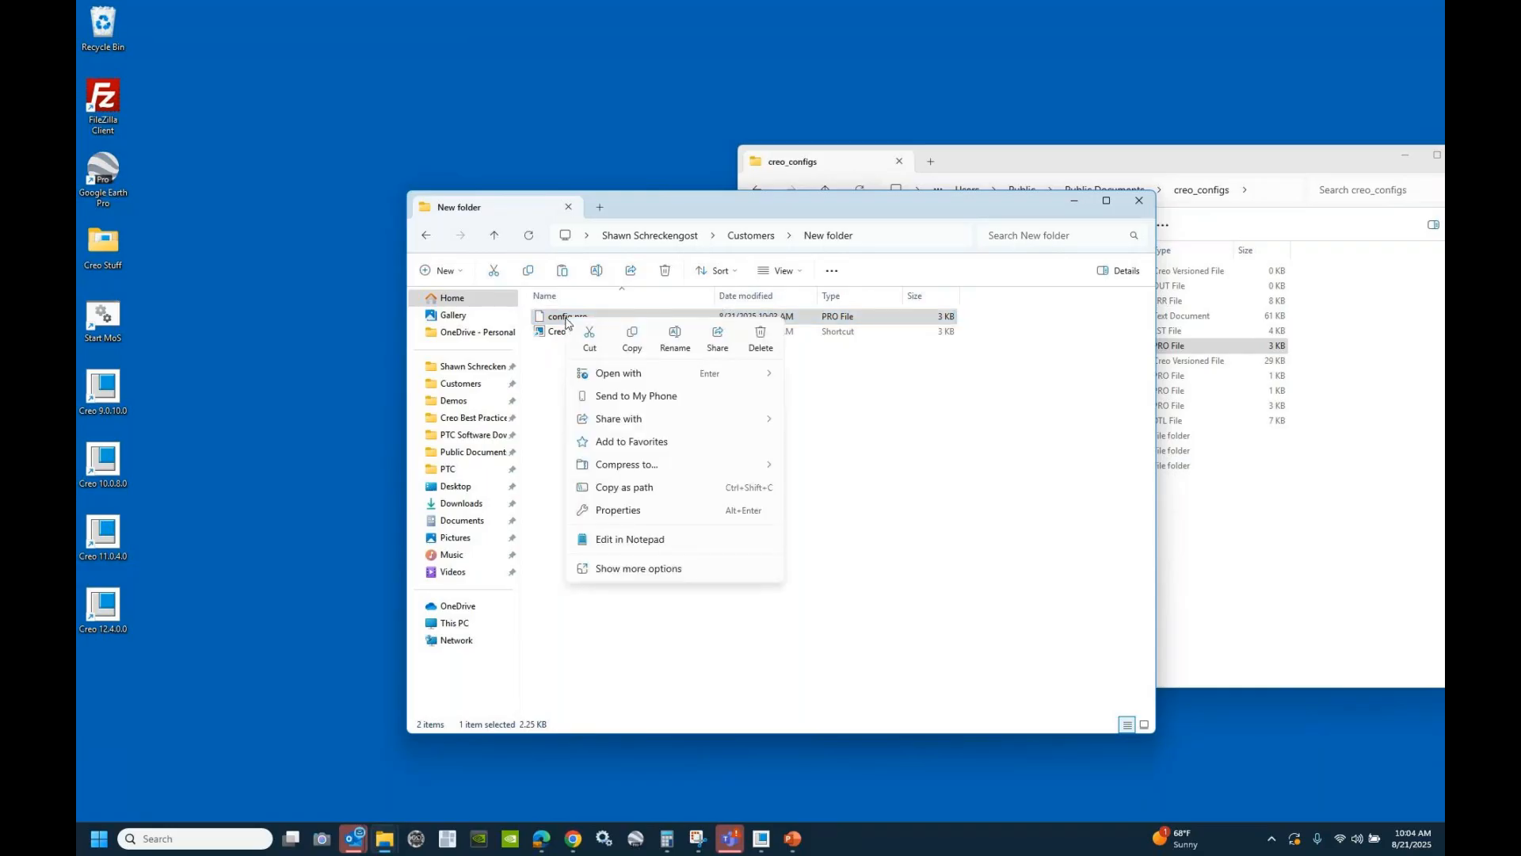
left_click(639, 539)
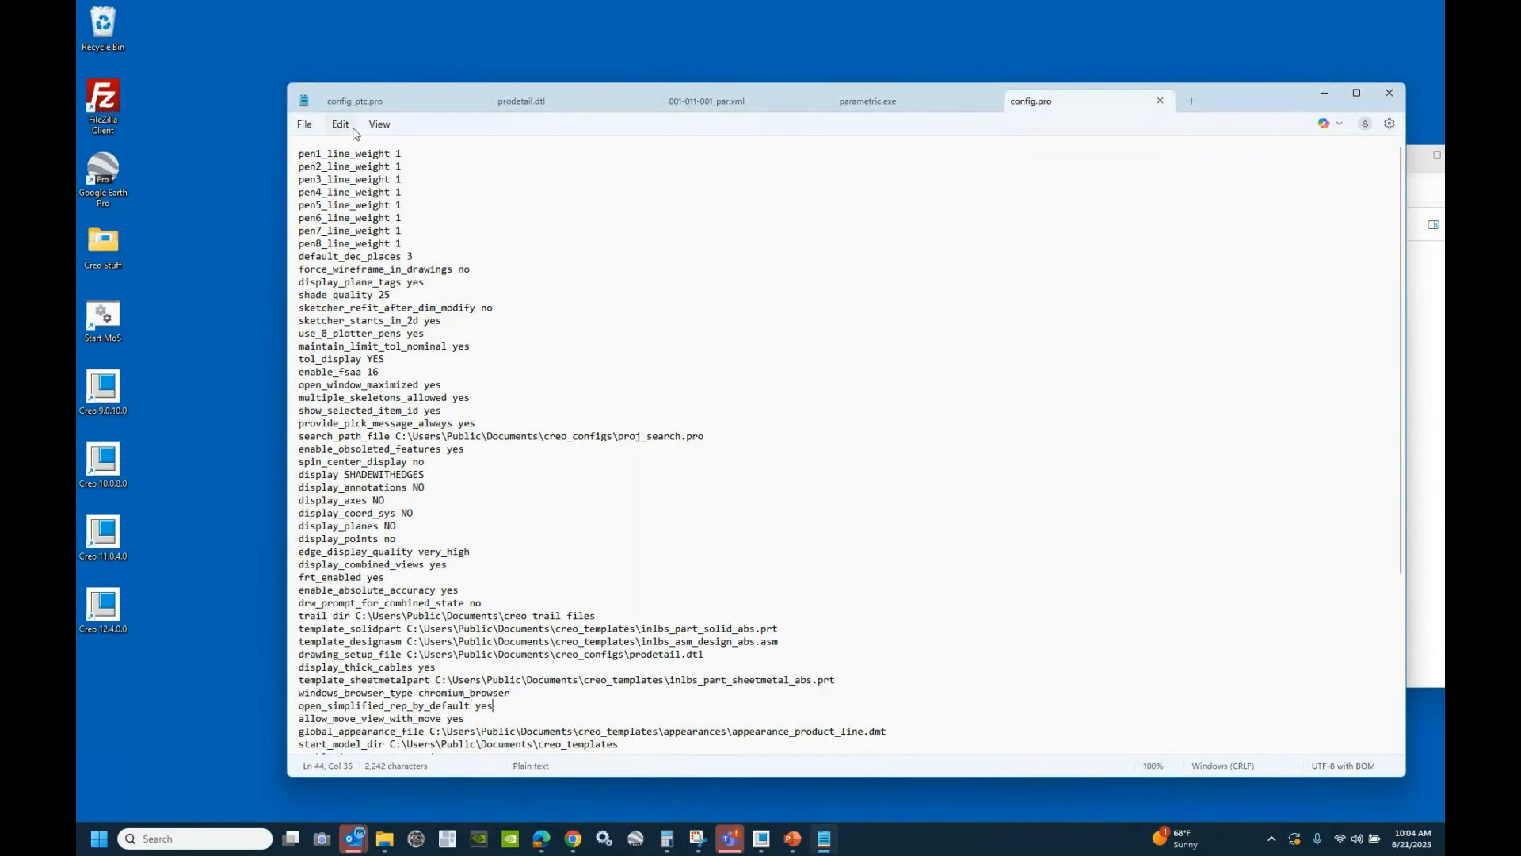
left_click(312, 125)
left_click(305, 124)
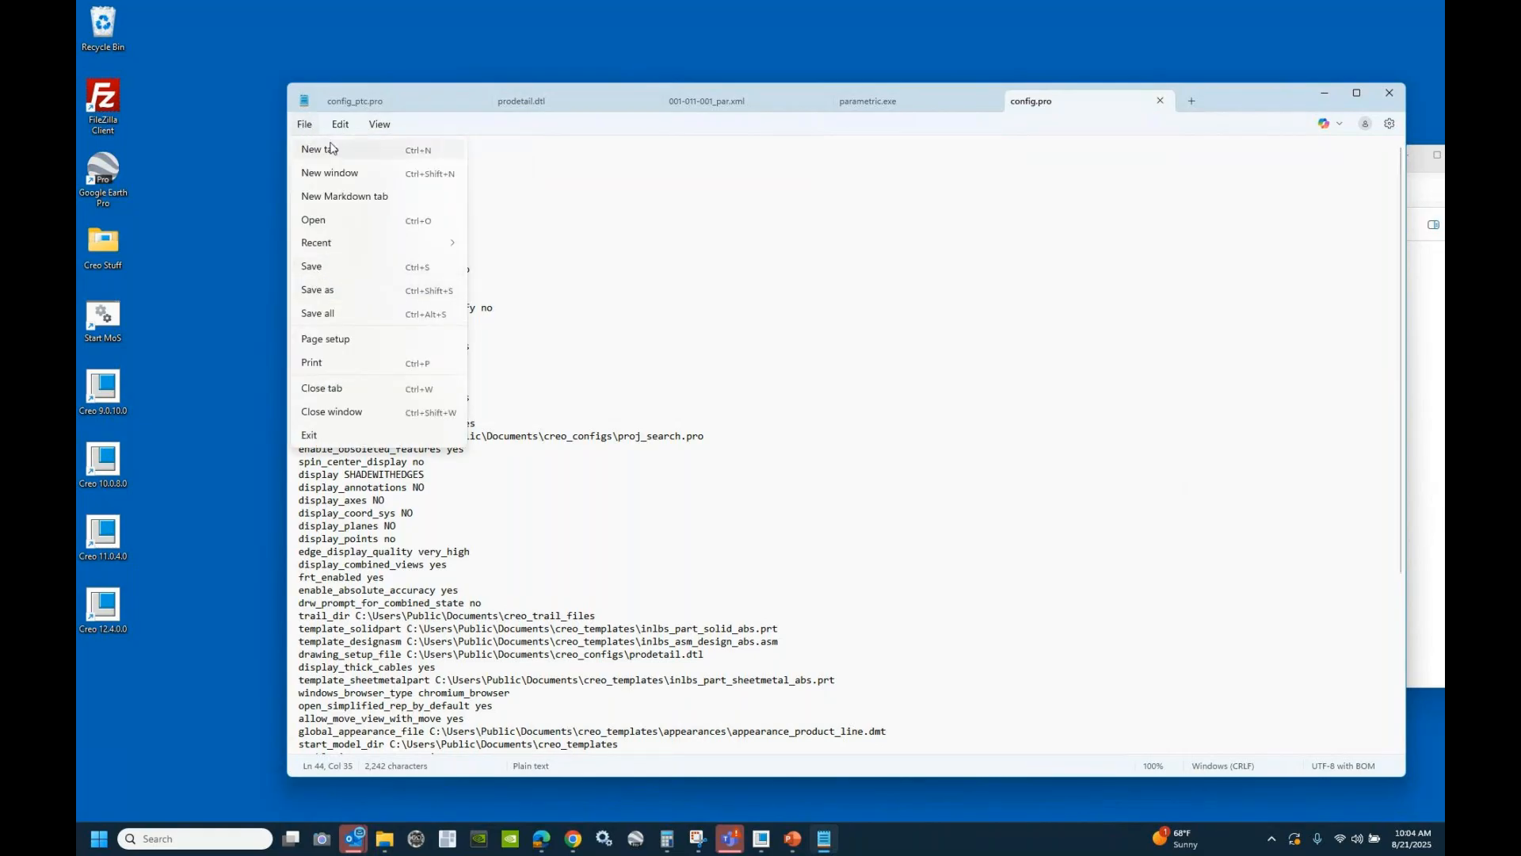
mouse_move(340, 124)
left_click(345, 320)
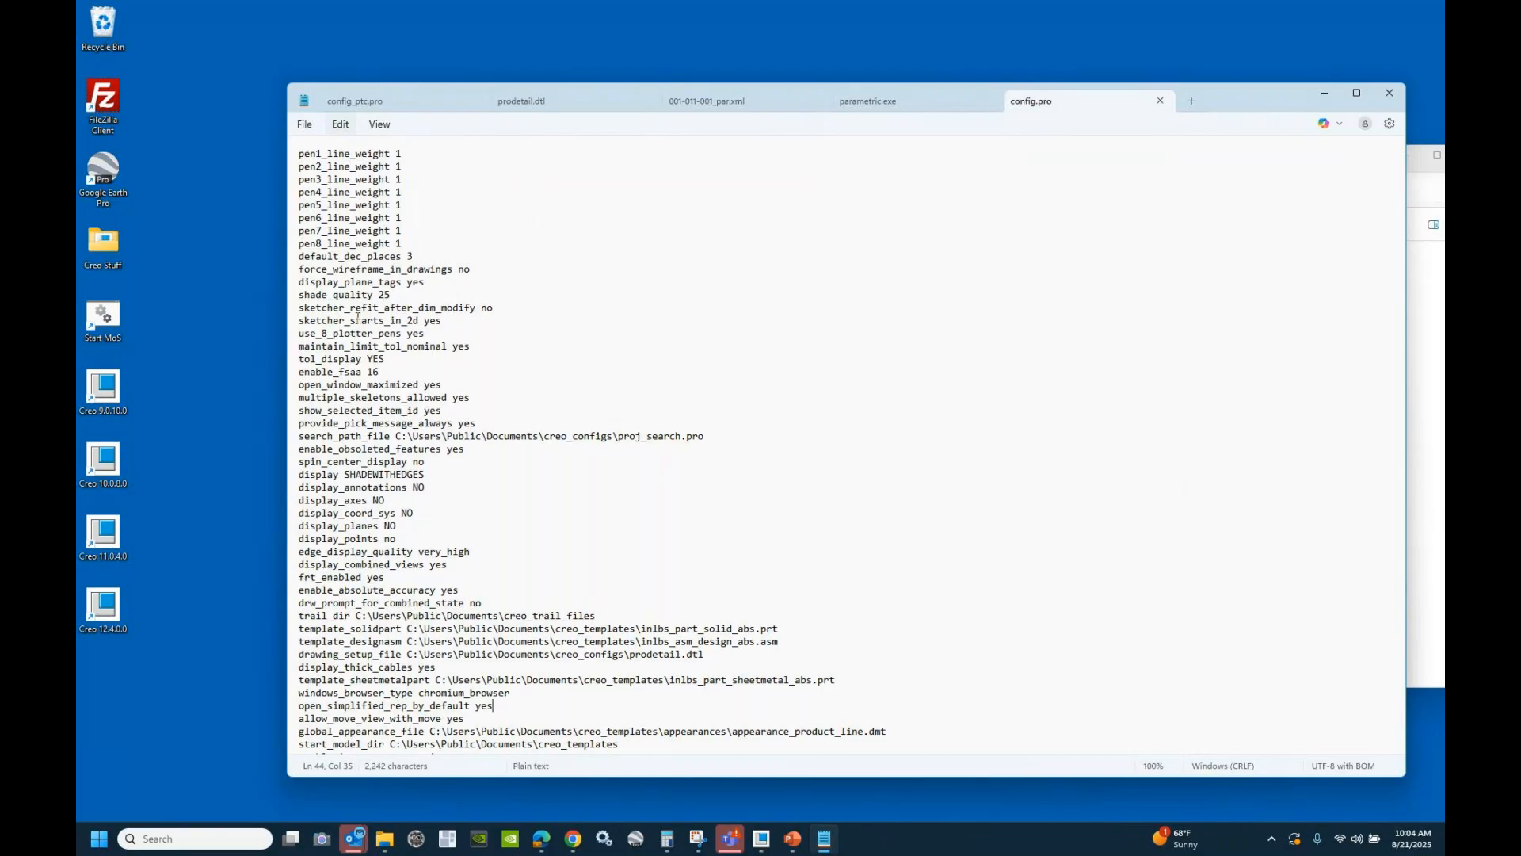
type("intr")
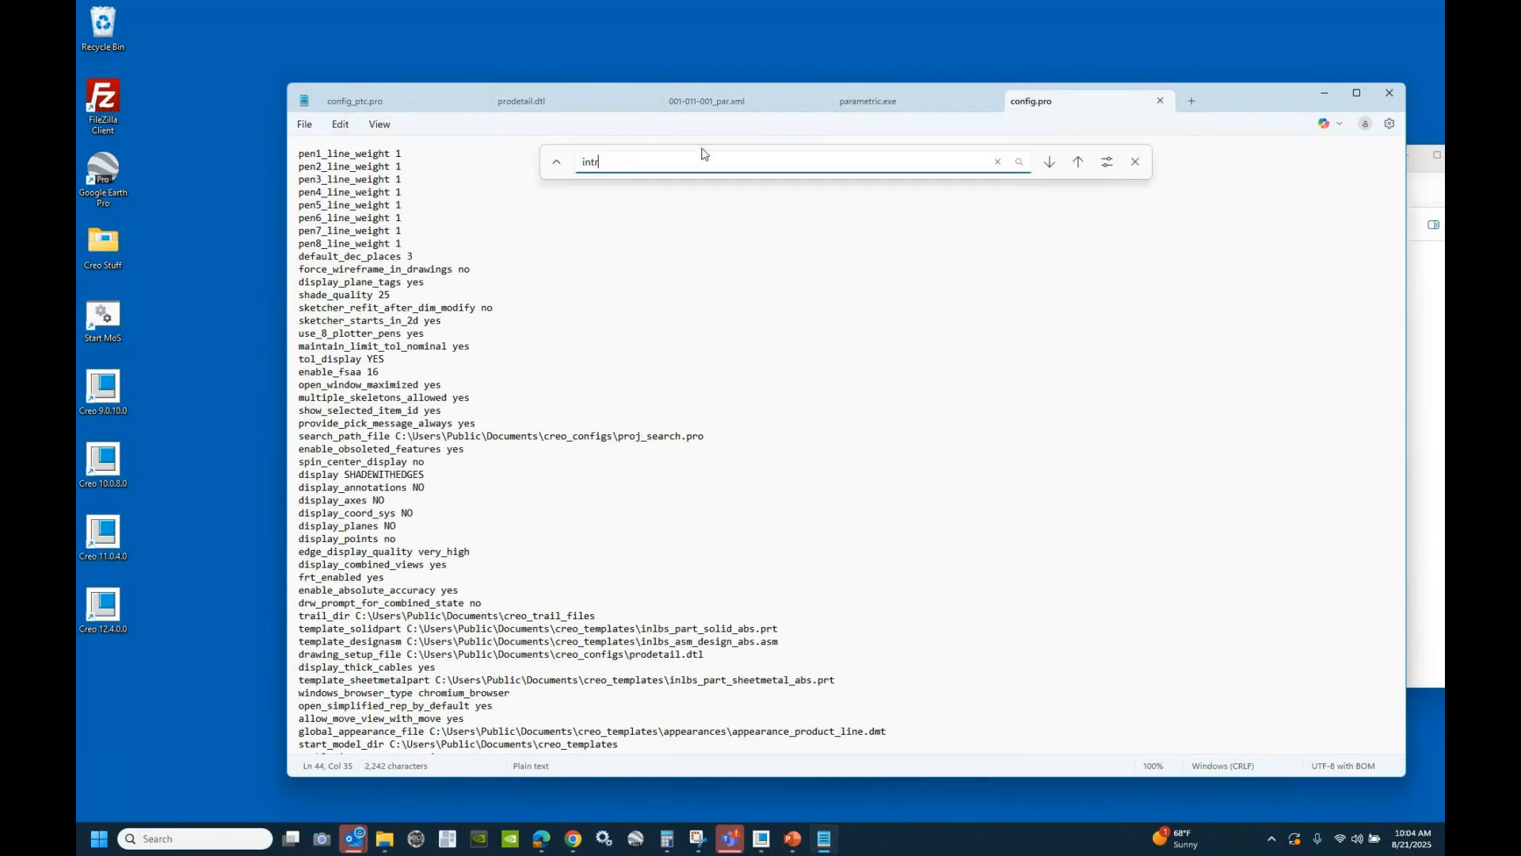
type("a")
left_click(1050, 163)
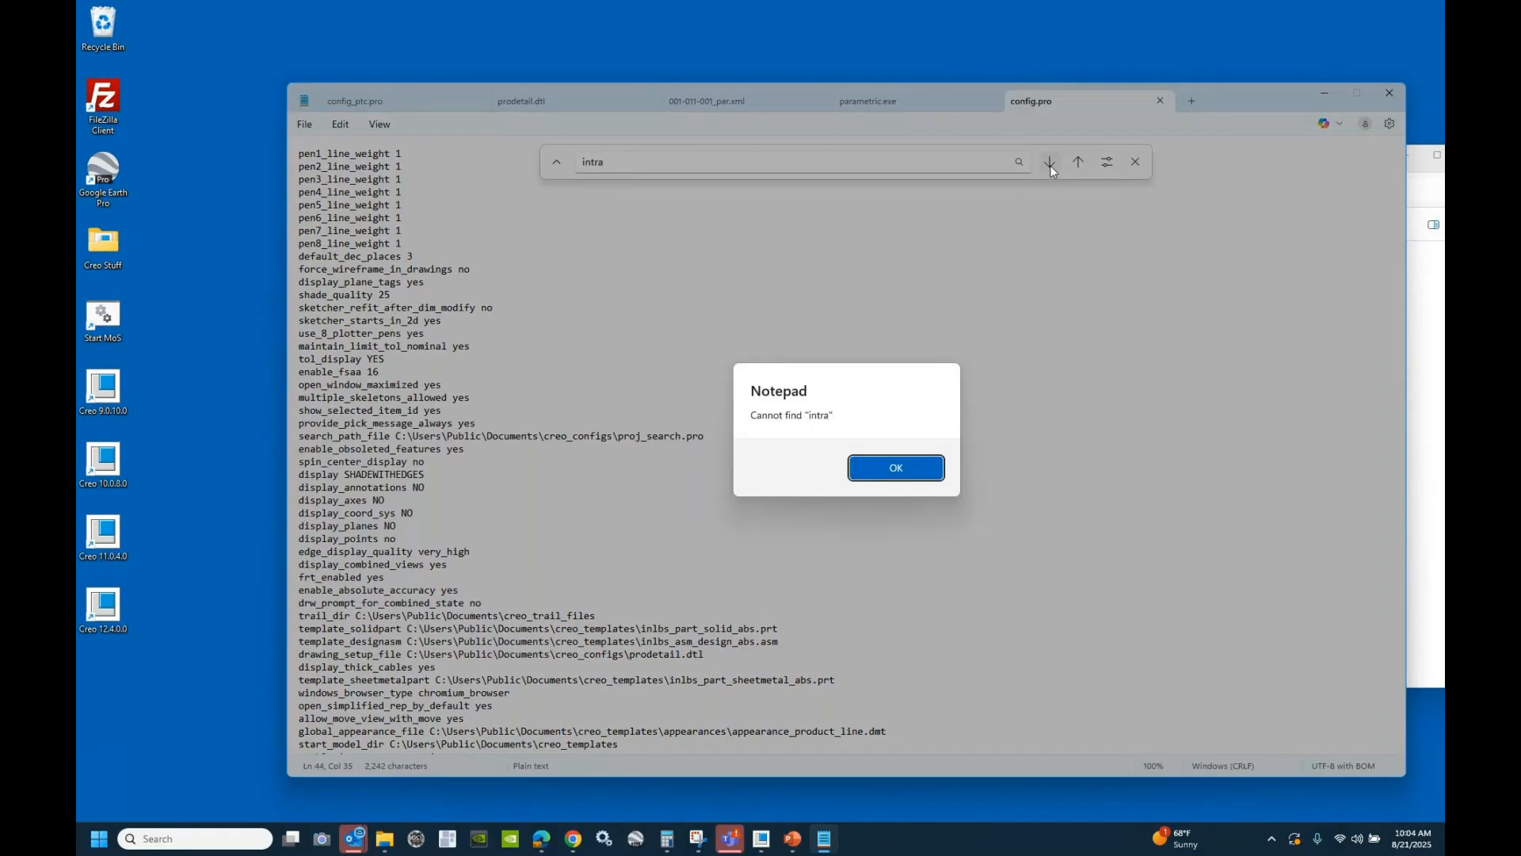
key("Return")
left_click_drag(637, 158, 579, 162)
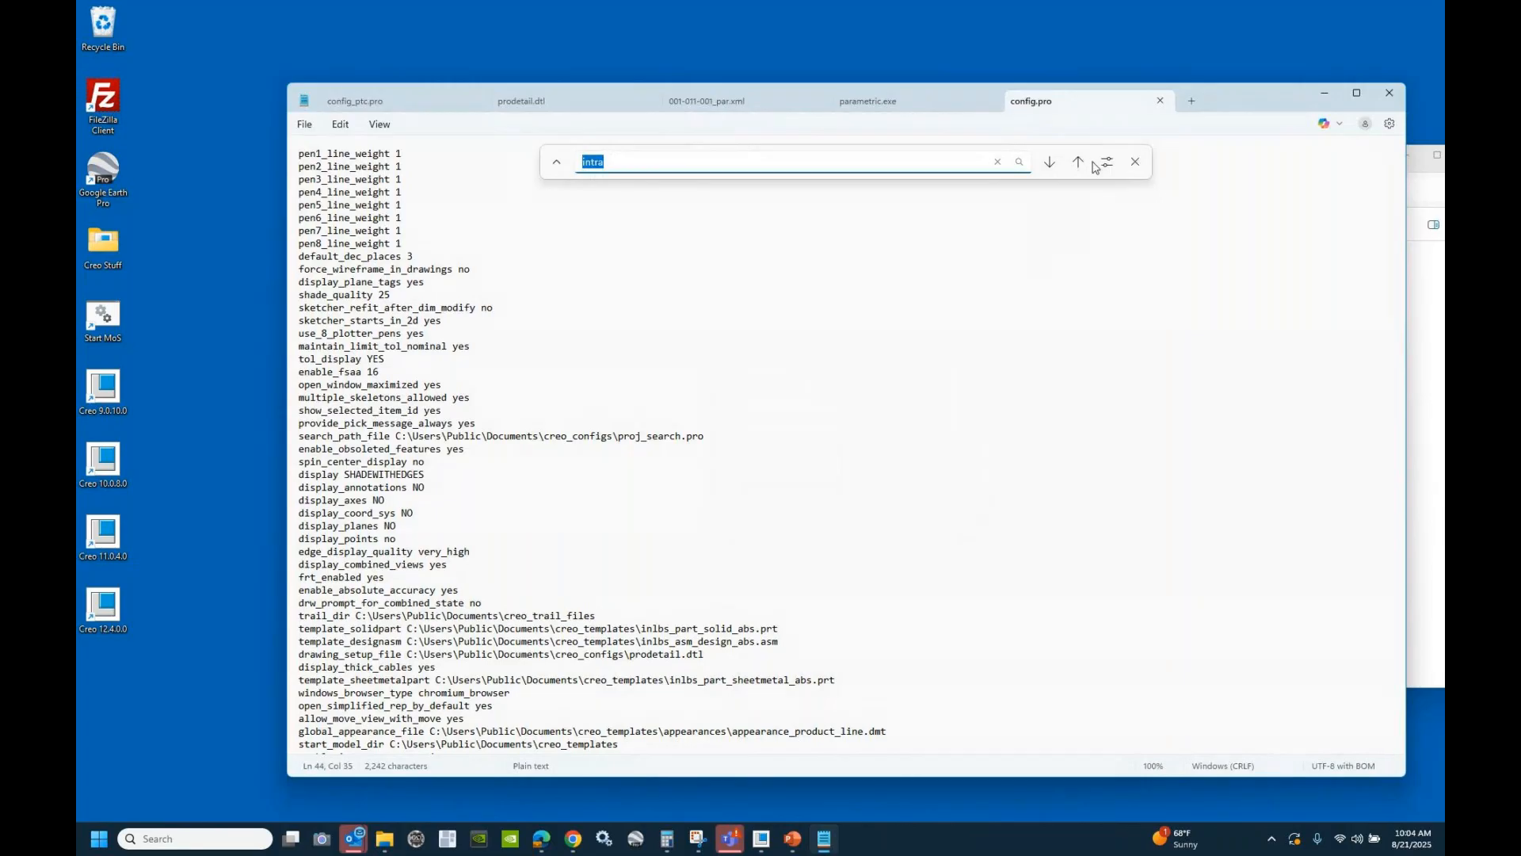
left_click(1136, 162)
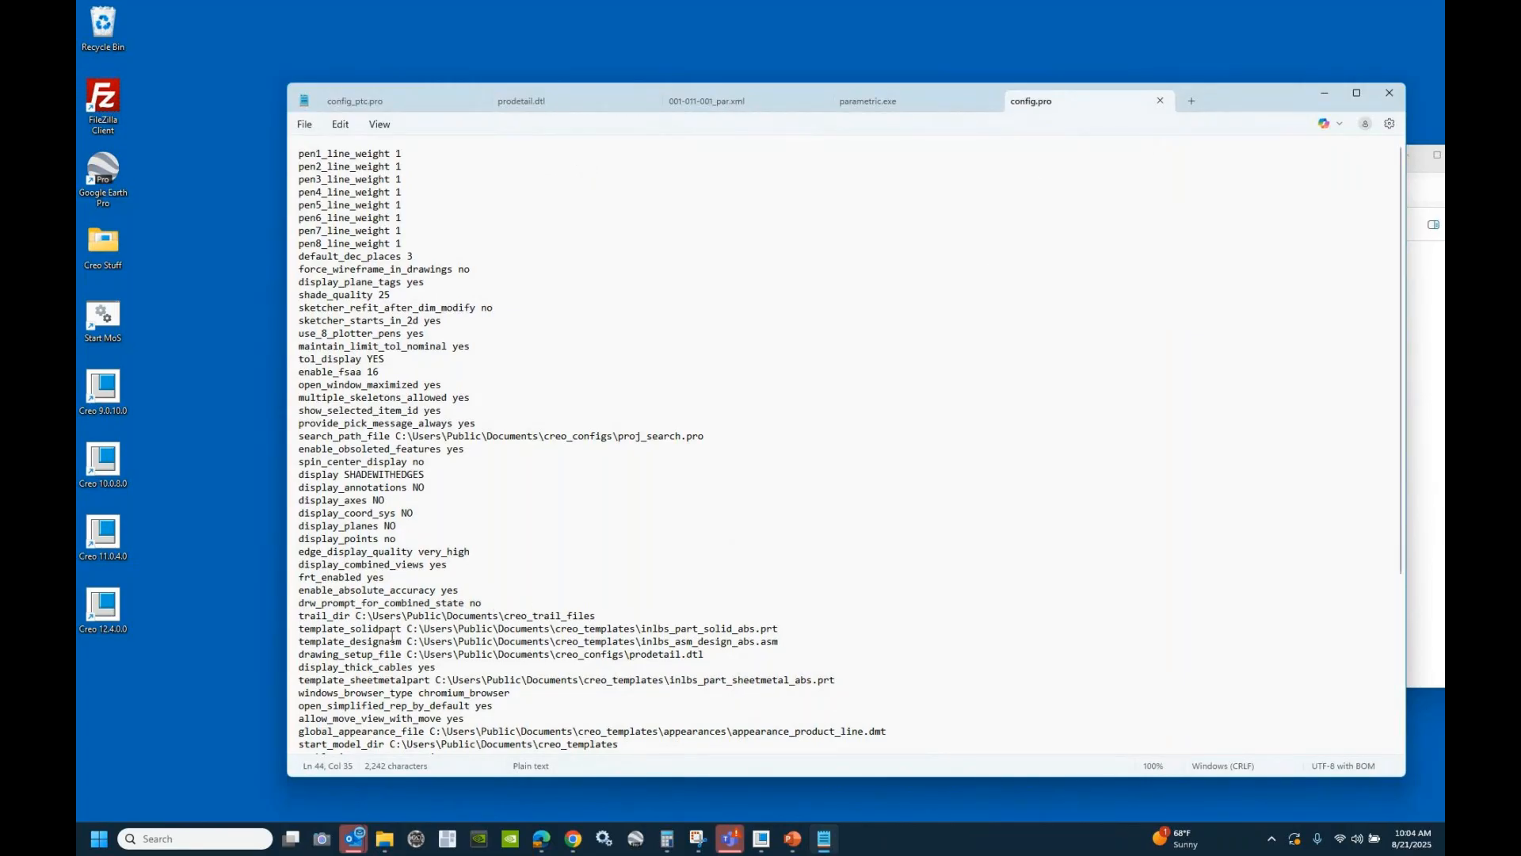
- Look through config.pro down to its last options and highlight the dm_emulate_ilink_sys_parameters line
left_click(343, 704)
scroll(350, 695, "down", 3)
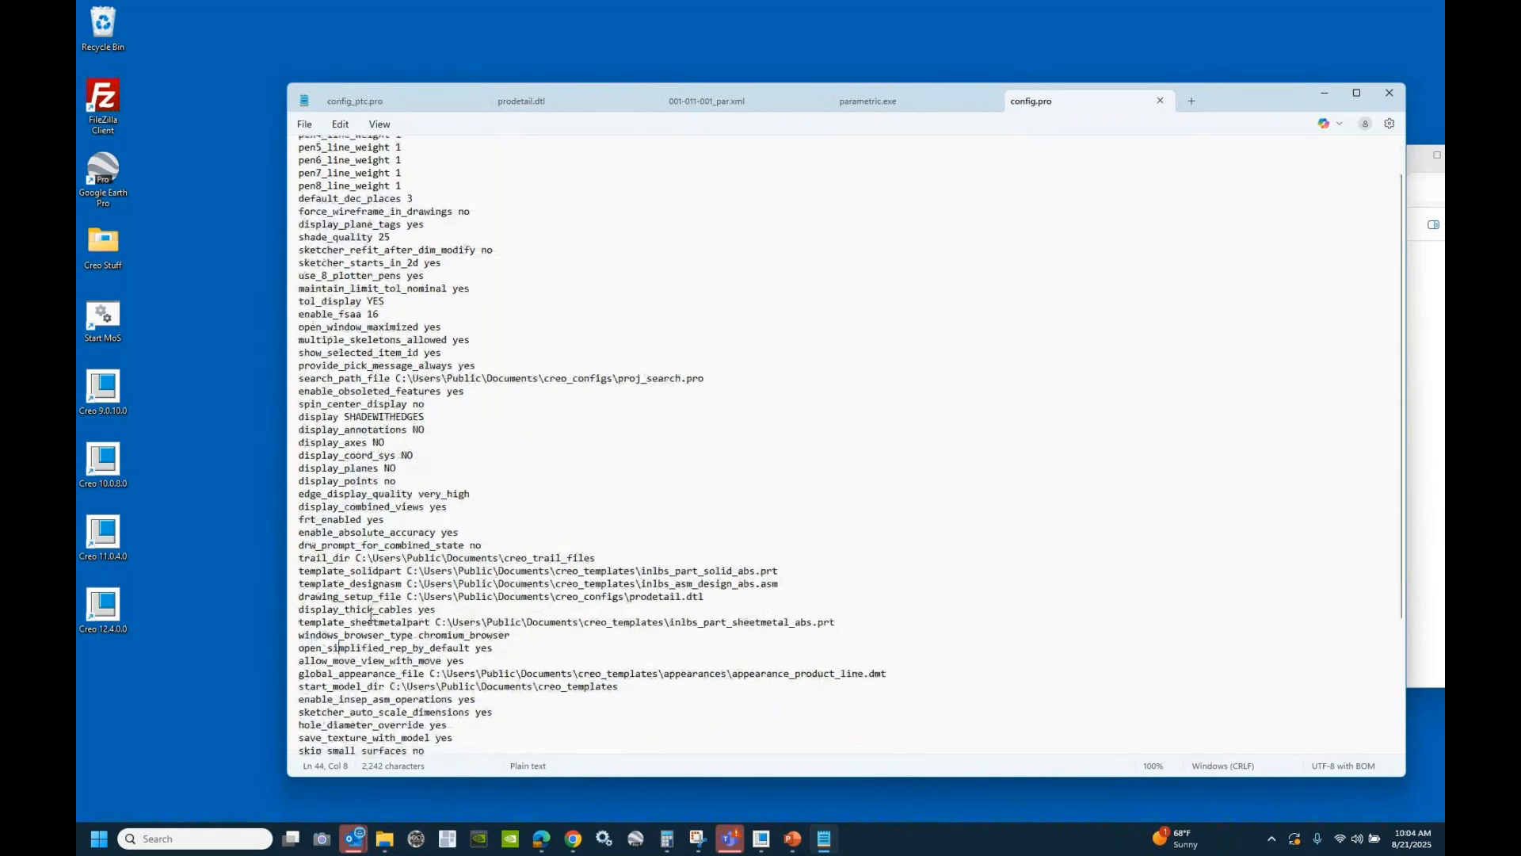
scroll(396, 612, "down", 1)
scroll(388, 642, "down", 2)
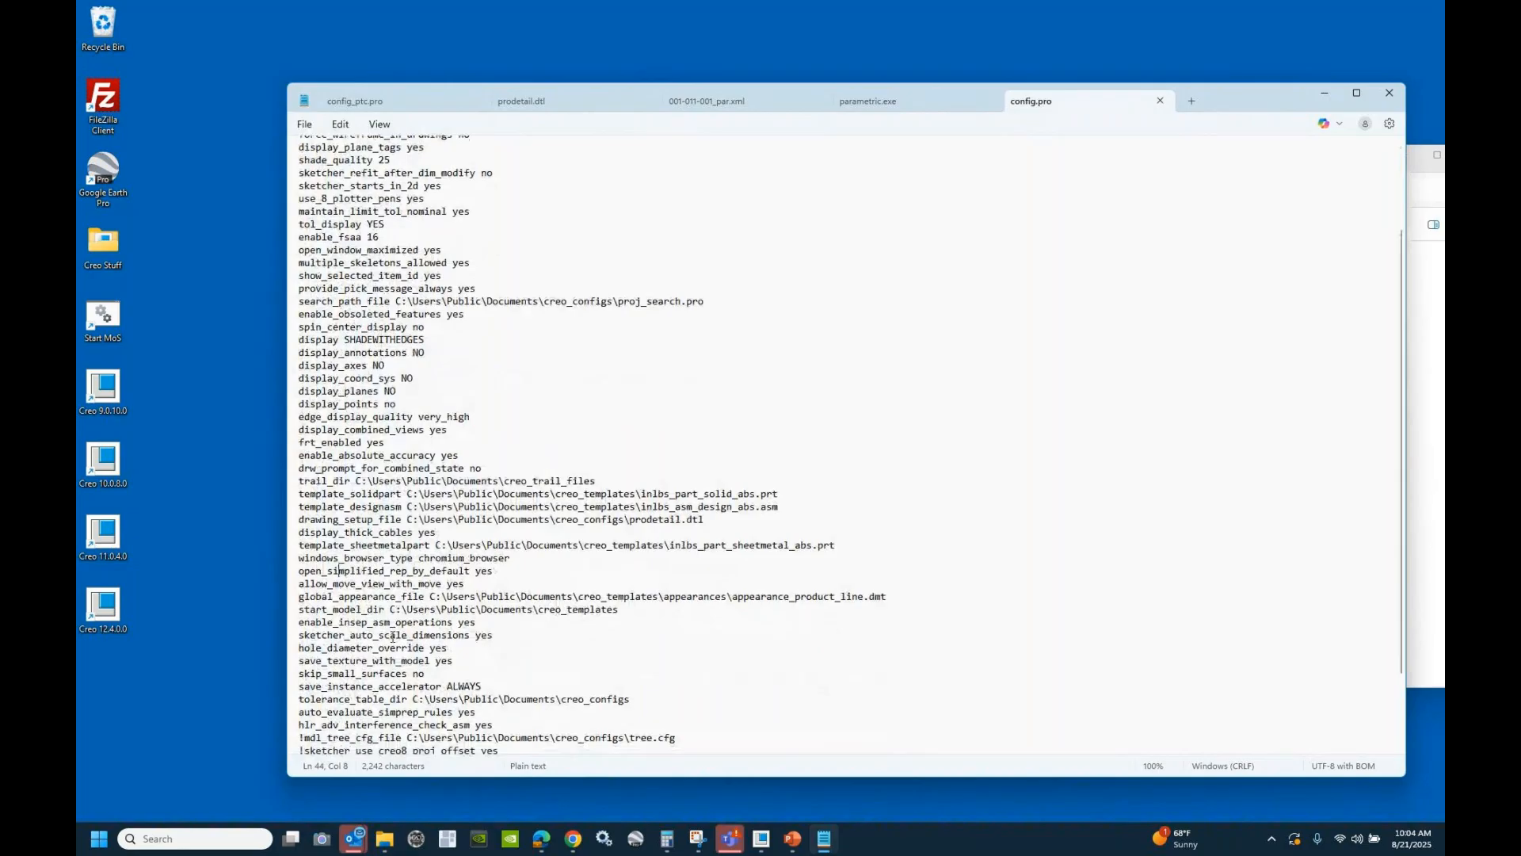
scroll(391, 631, "down", 1)
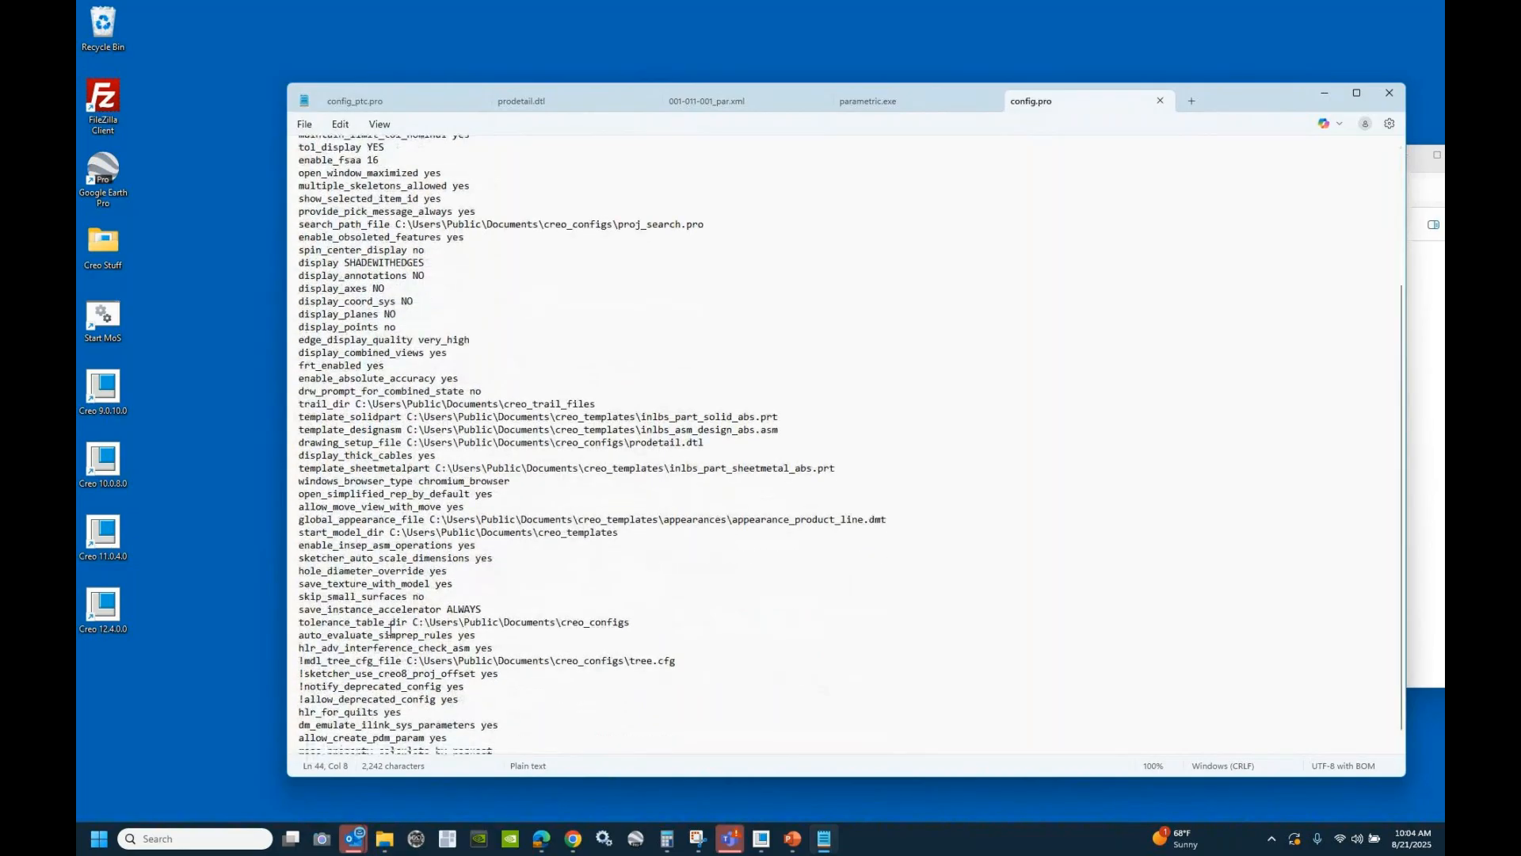
scroll(391, 632, "down", 1)
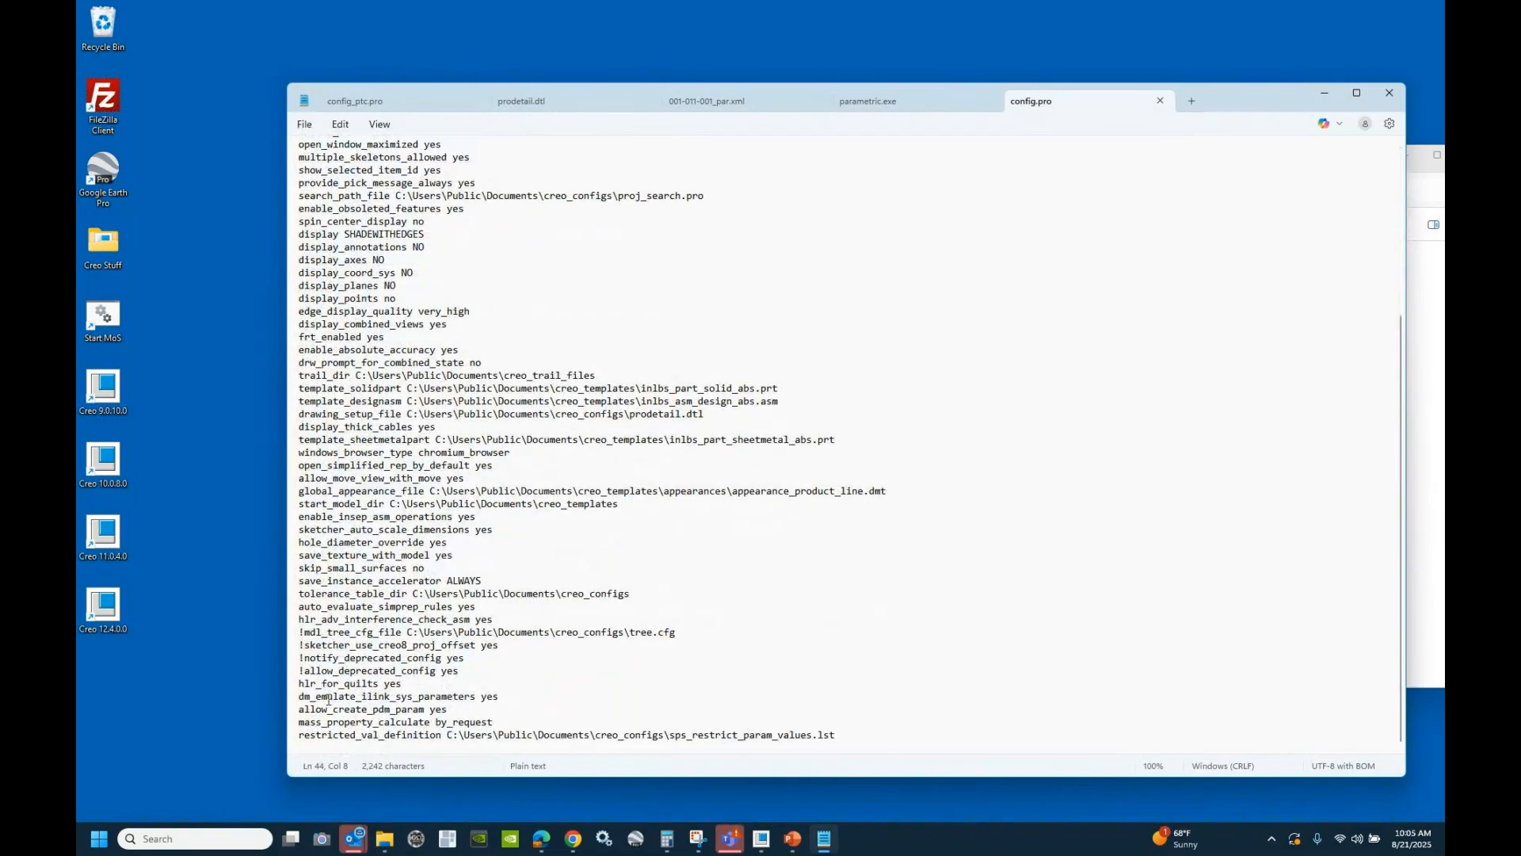
left_click(295, 701)
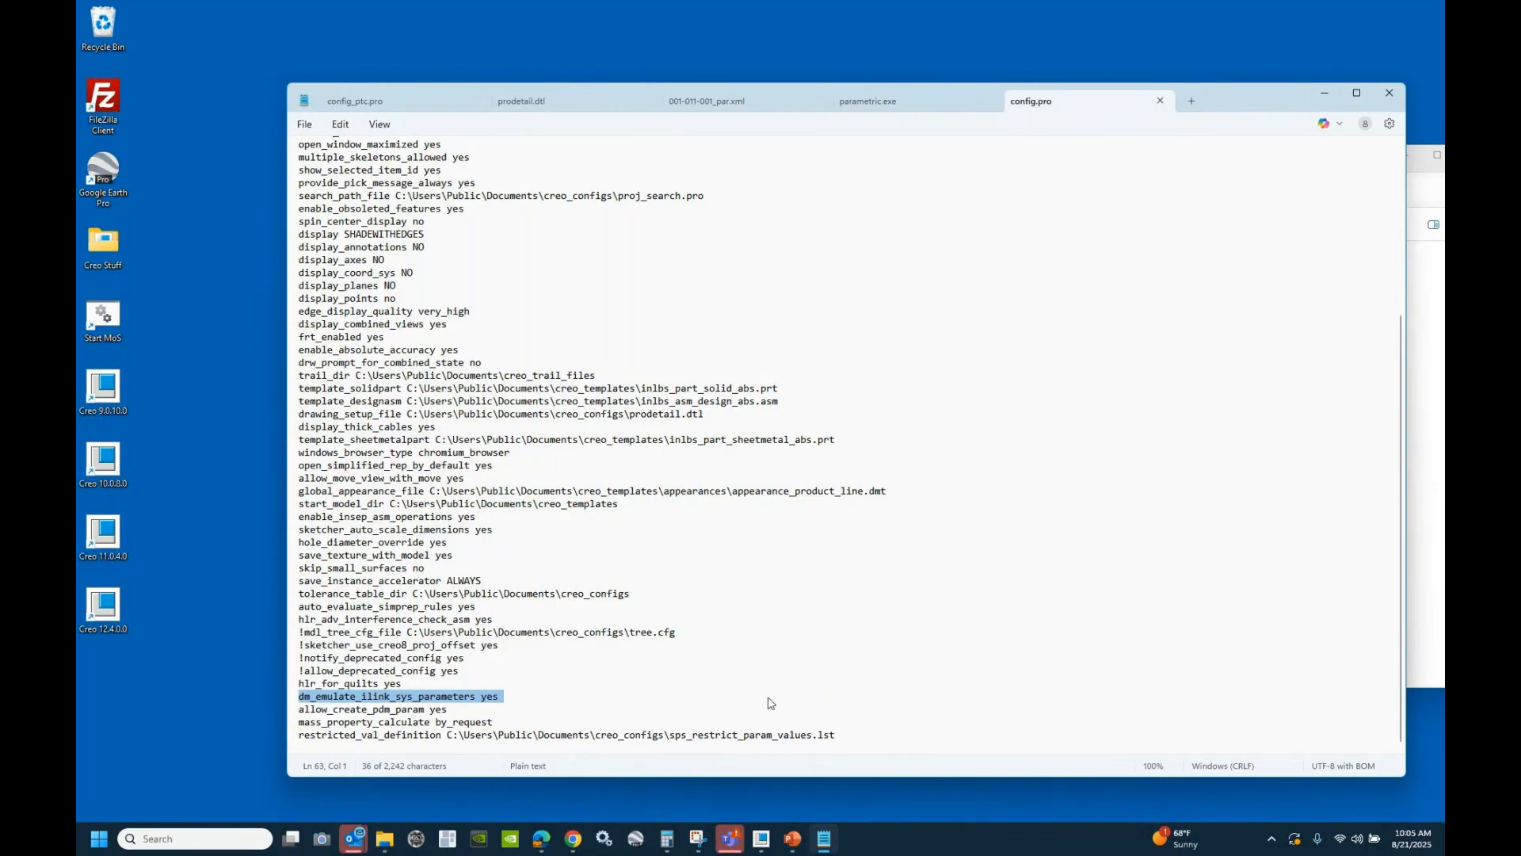
- Switch from Notepad to one of the open Creo Parametric windows
mouse_move(761, 838)
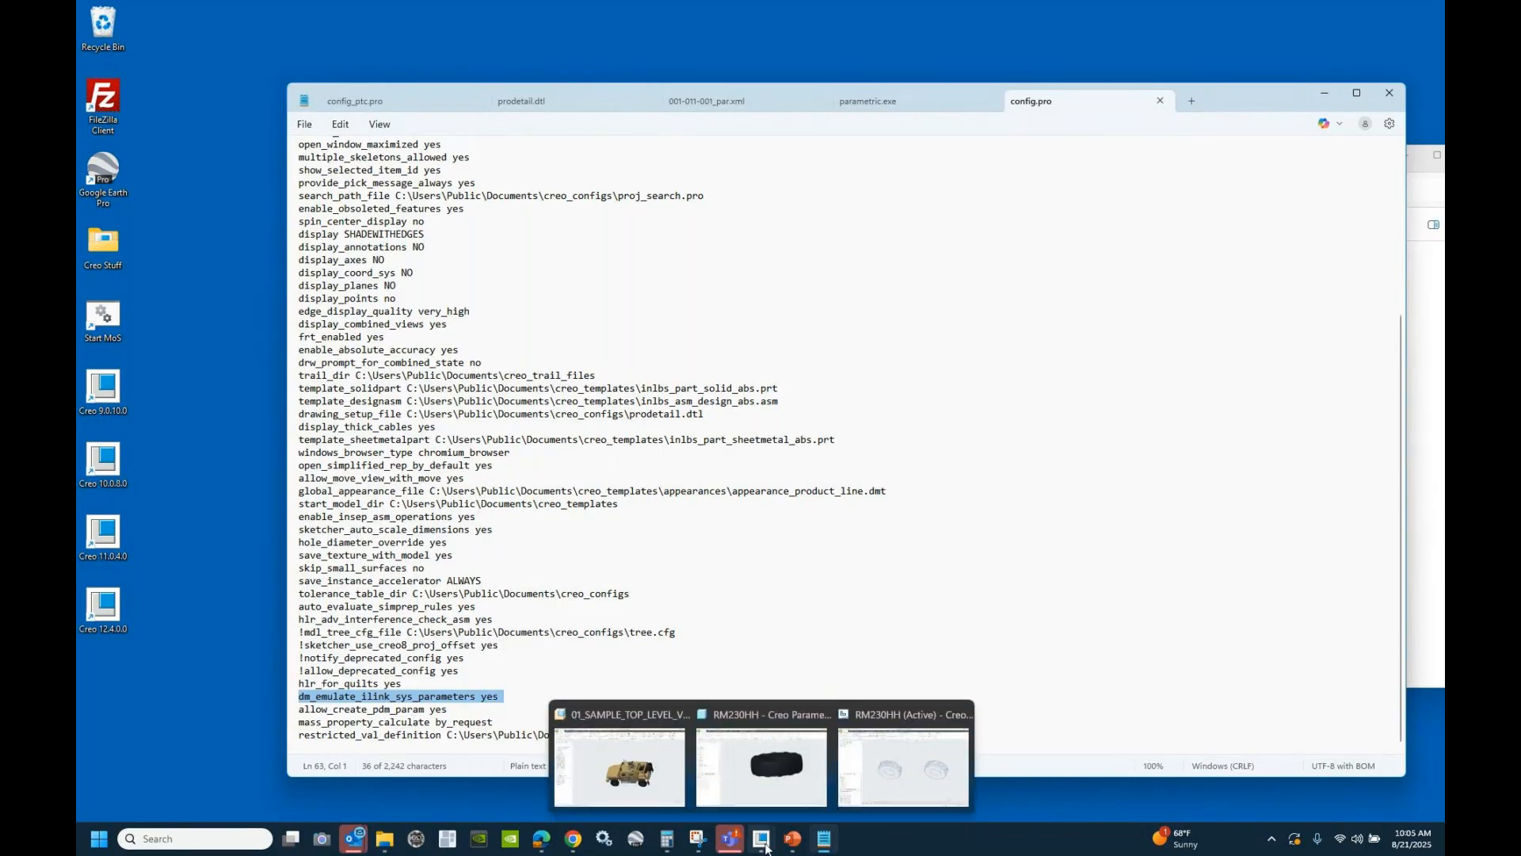